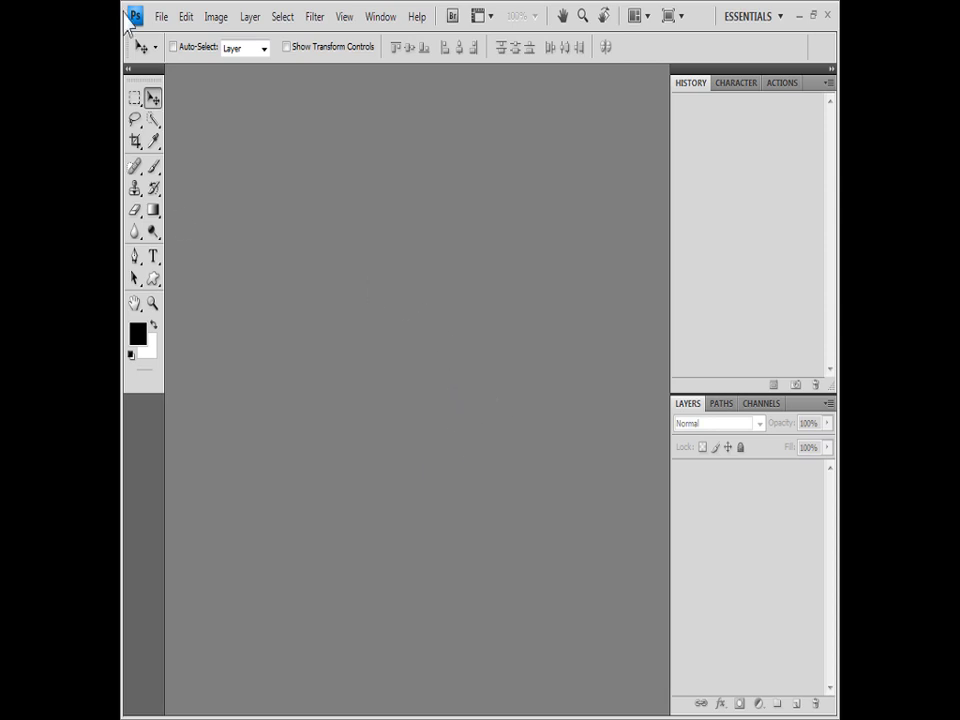
# Start a new document and set its width to 400 pixels and height to 500 pixels
pyautogui.click(163, 16)
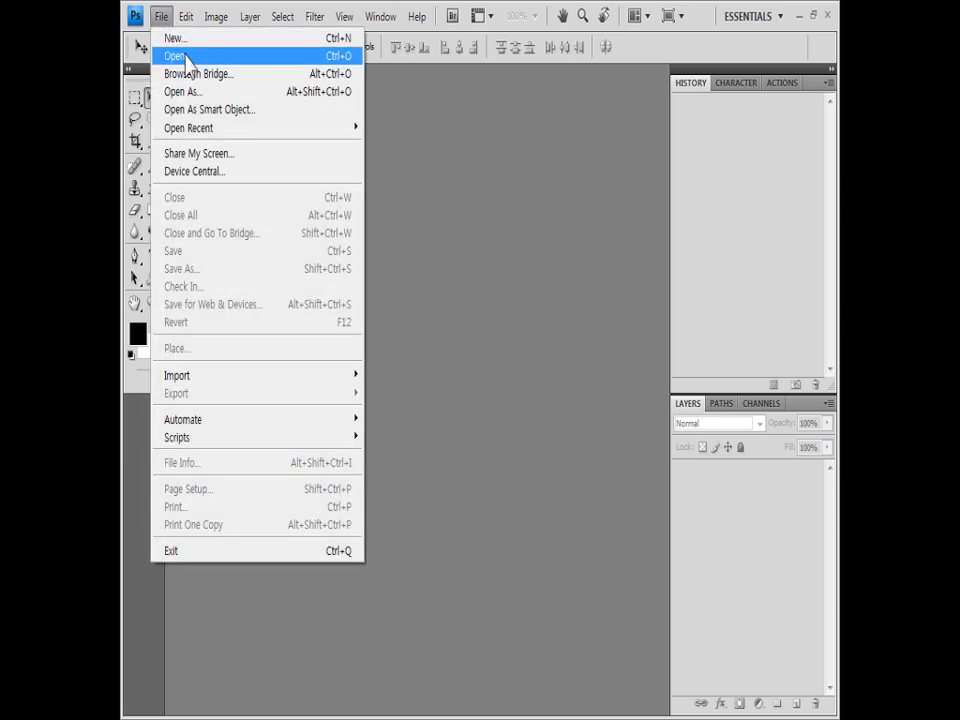
pyautogui.click(344, 42)
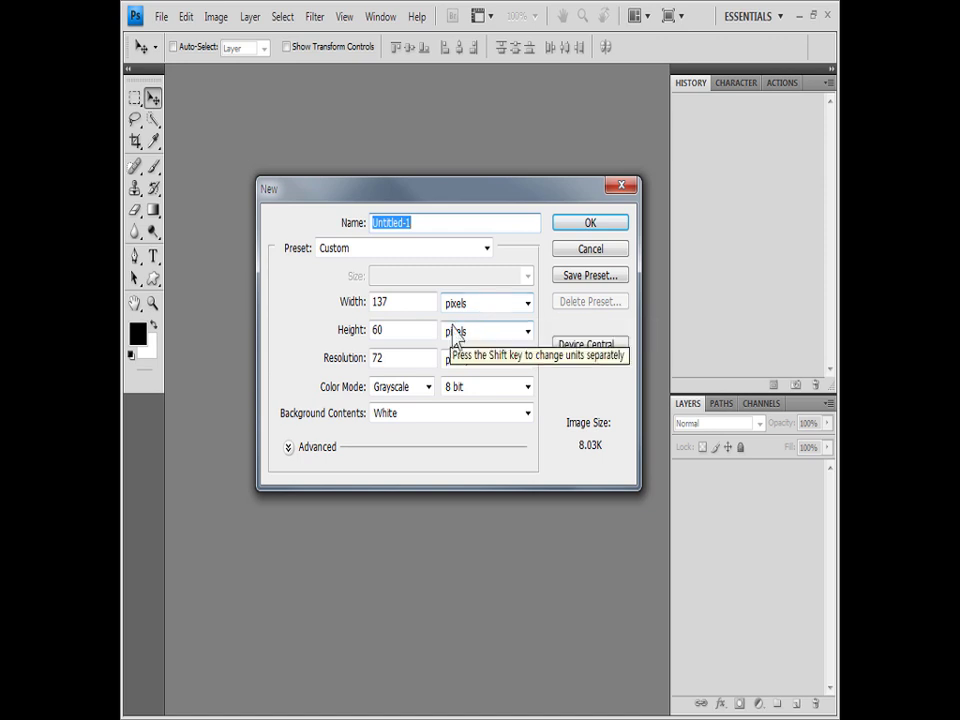
pyautogui.doubleClick(390, 303)
pyautogui.write('400')
pyautogui.press('Tab')
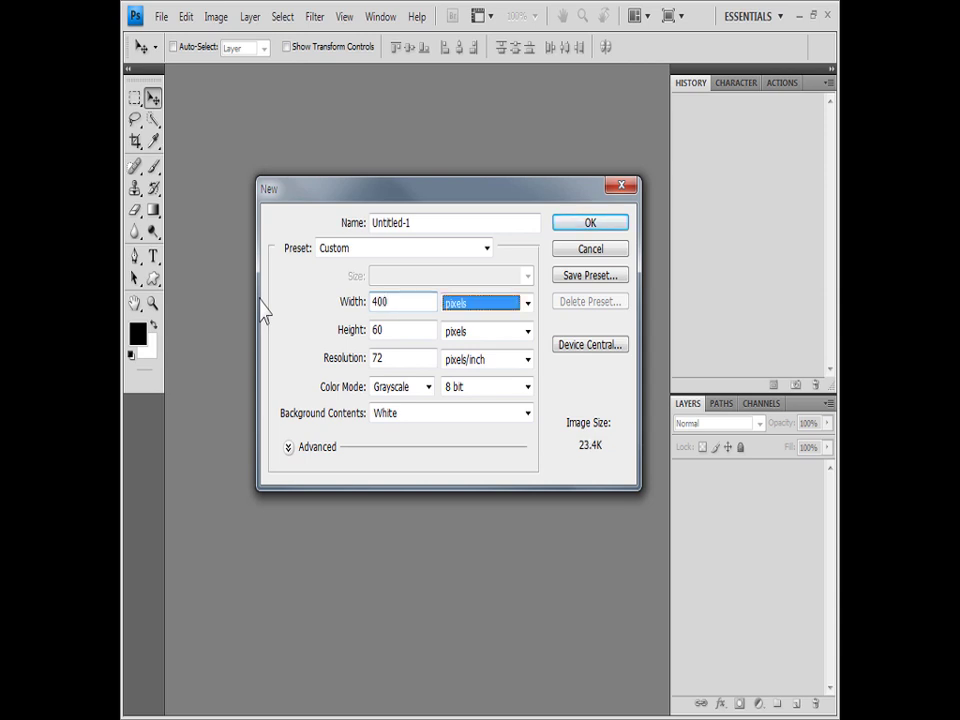
pyautogui.press('Tab')
pyautogui.write('500')
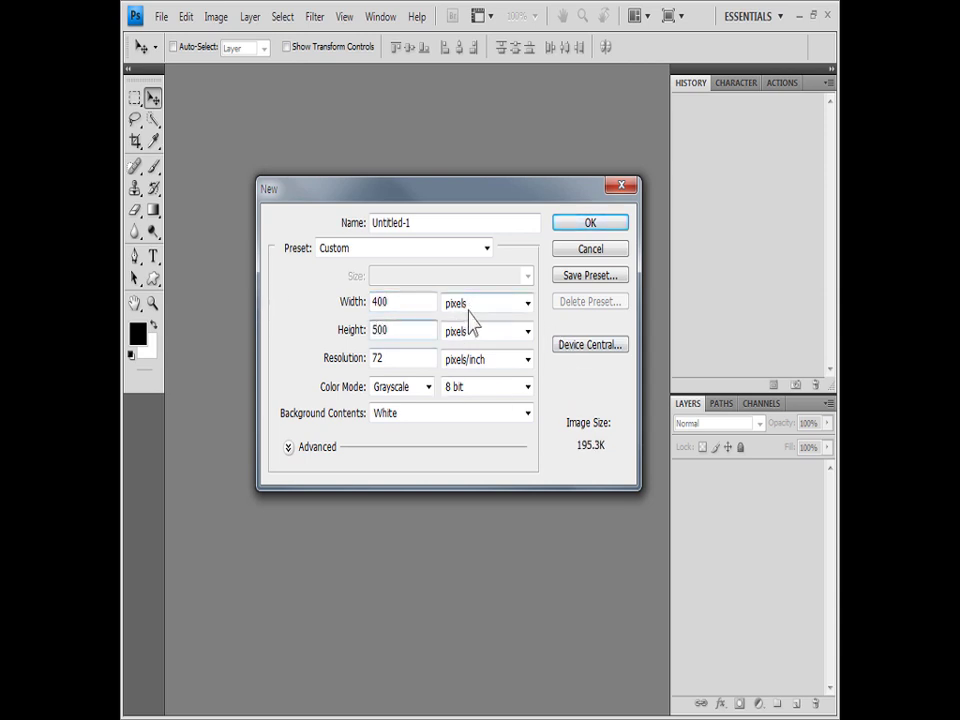
# Keep the resolution in pixels/inch, set the color mode to RGB Color, and create the document
pyautogui.moveTo(399, 330); pyautogui.dragTo(352, 358)
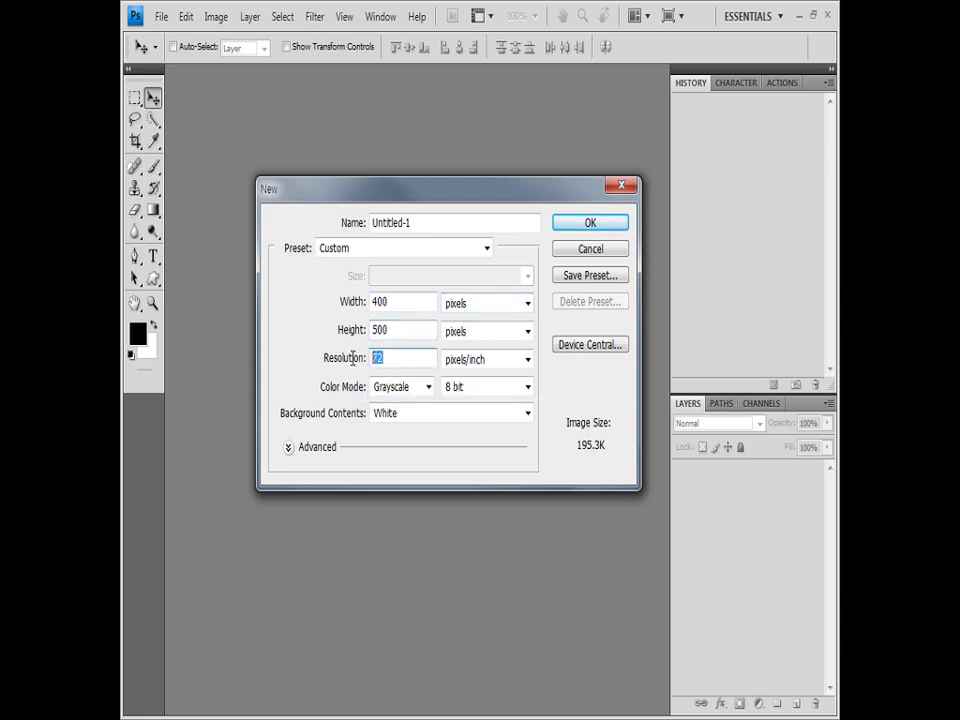
pyautogui.click(528, 362)
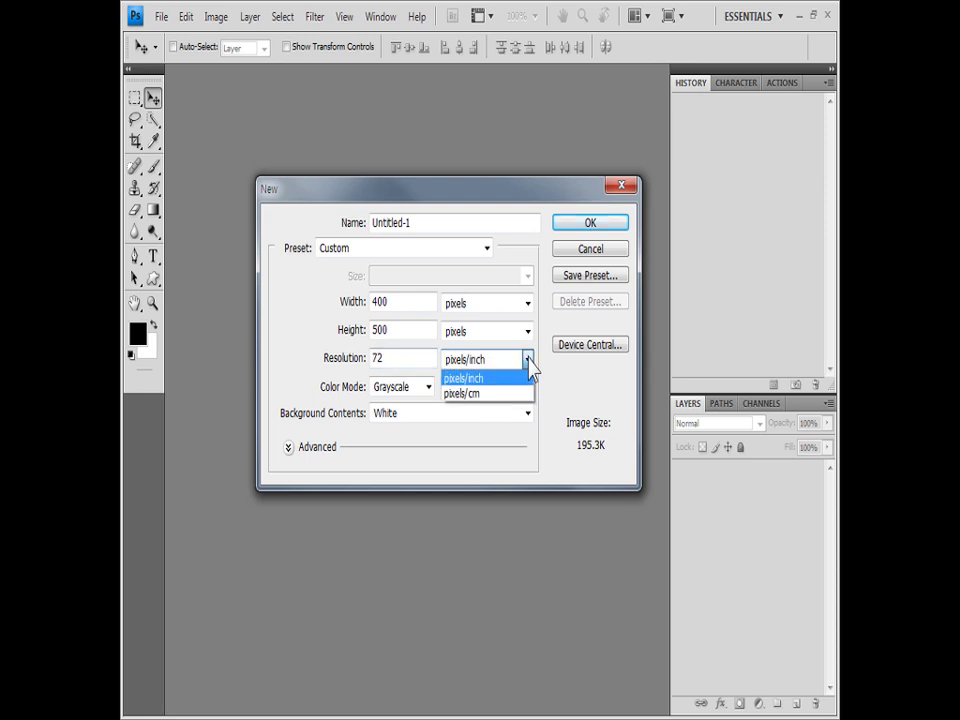
pyautogui.click(497, 382)
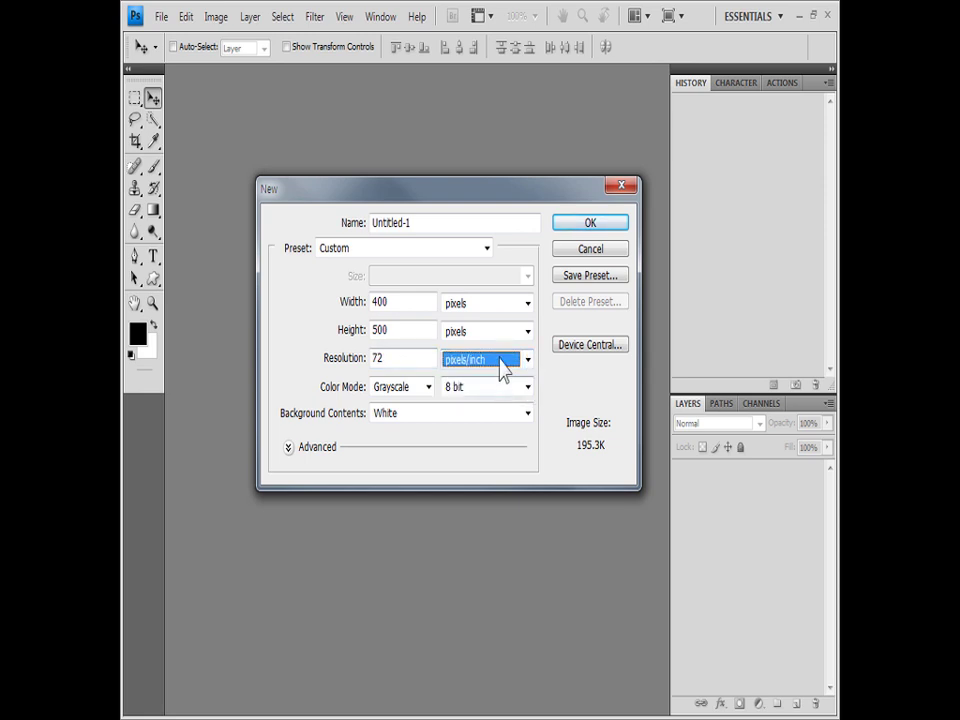
pyautogui.click(424, 387)
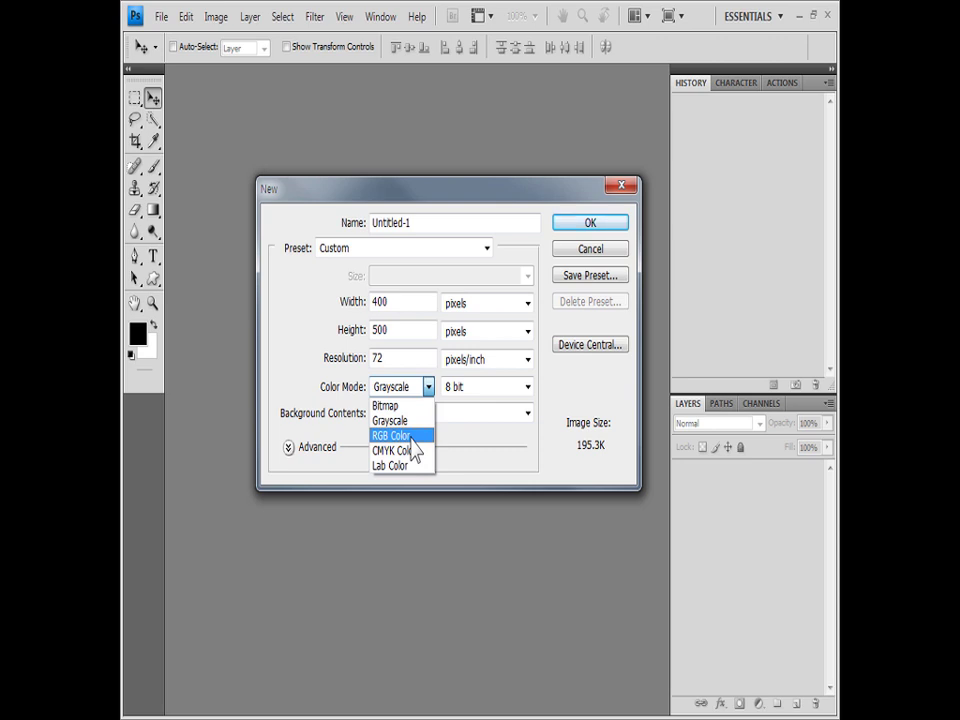
pyautogui.click(411, 436)
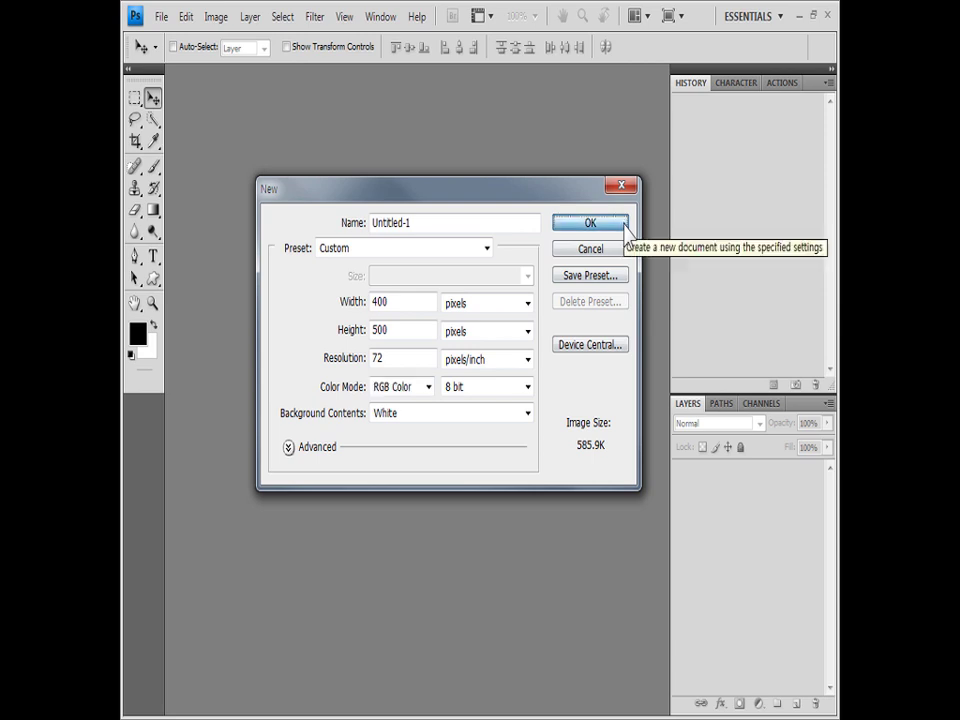
pyautogui.click(590, 223)
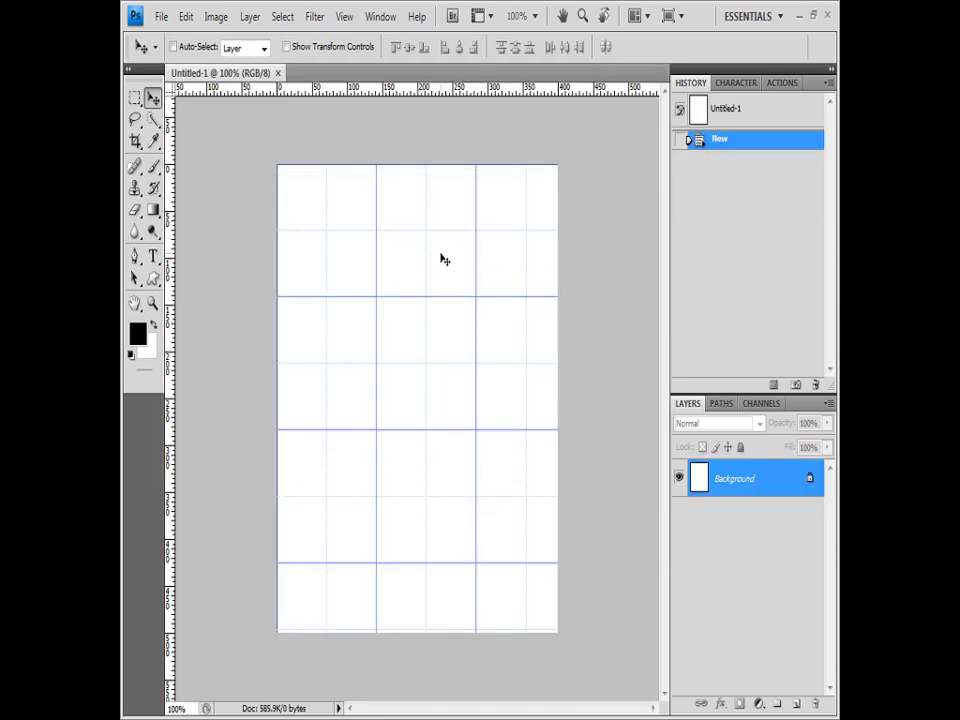
pyautogui.click(186, 16)
pyautogui.moveTo(240, 658)
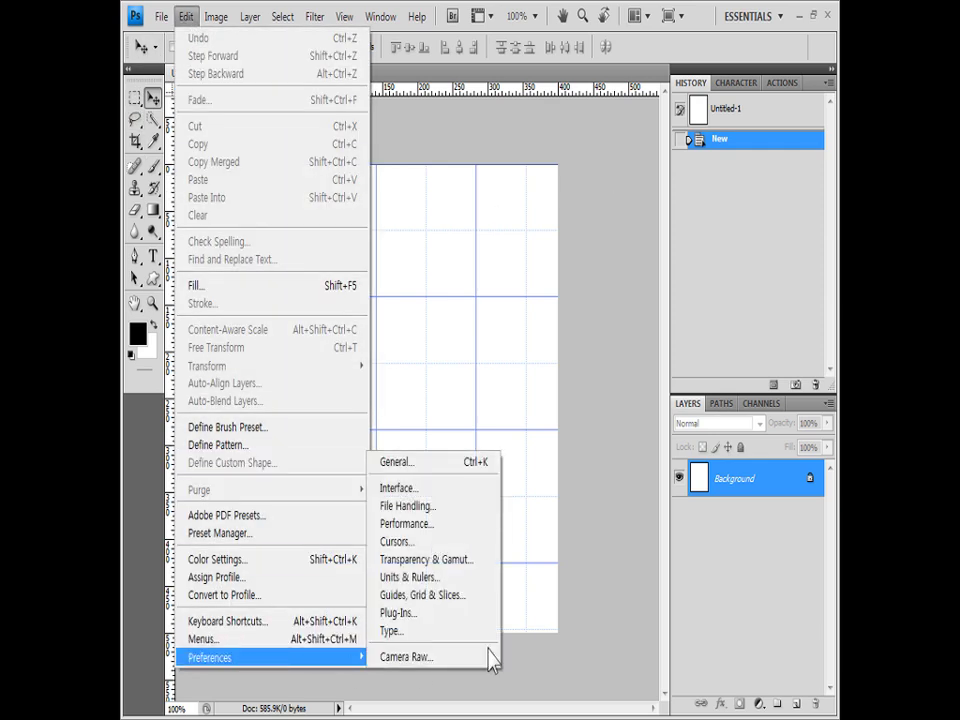
pyautogui.click(556, 101)
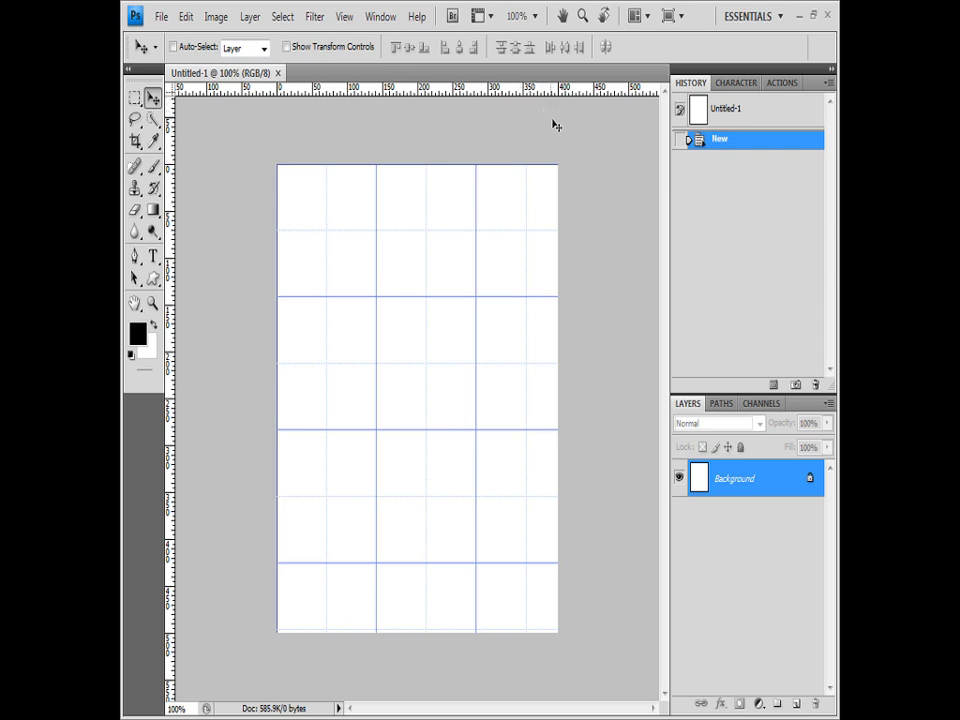
# Hide the rulers and show them again
pyautogui.hotkey('ctrl', 'r')
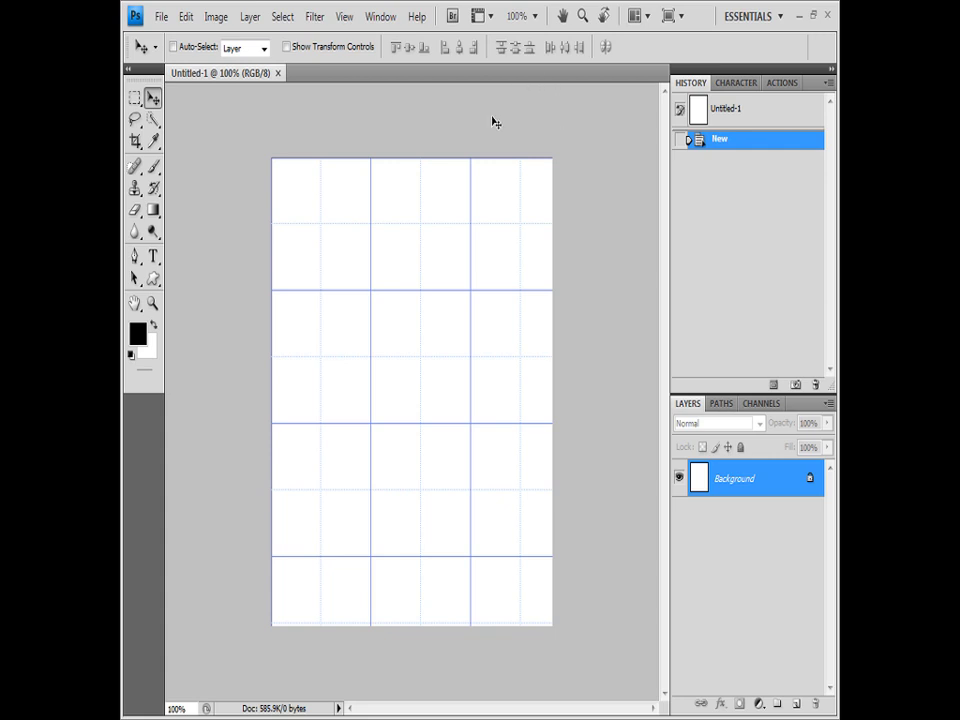
pyautogui.hotkey('ctrl', 'r')
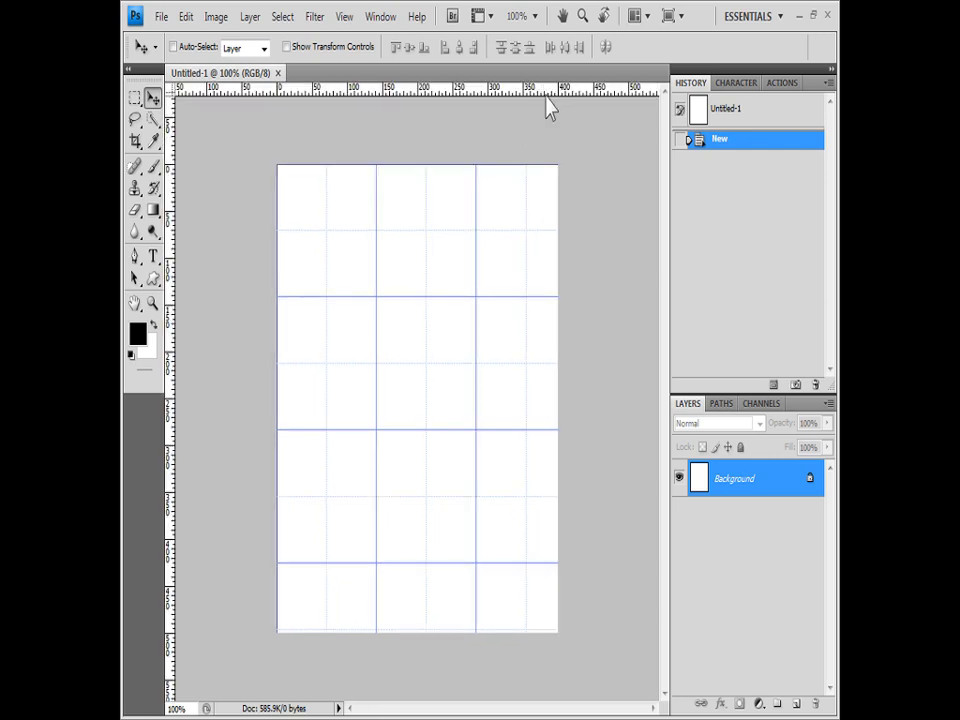
# In the grid preferences, set a gridline every 100 pixels with 1 subdivision
pyautogui.doubleClick(547, 100)
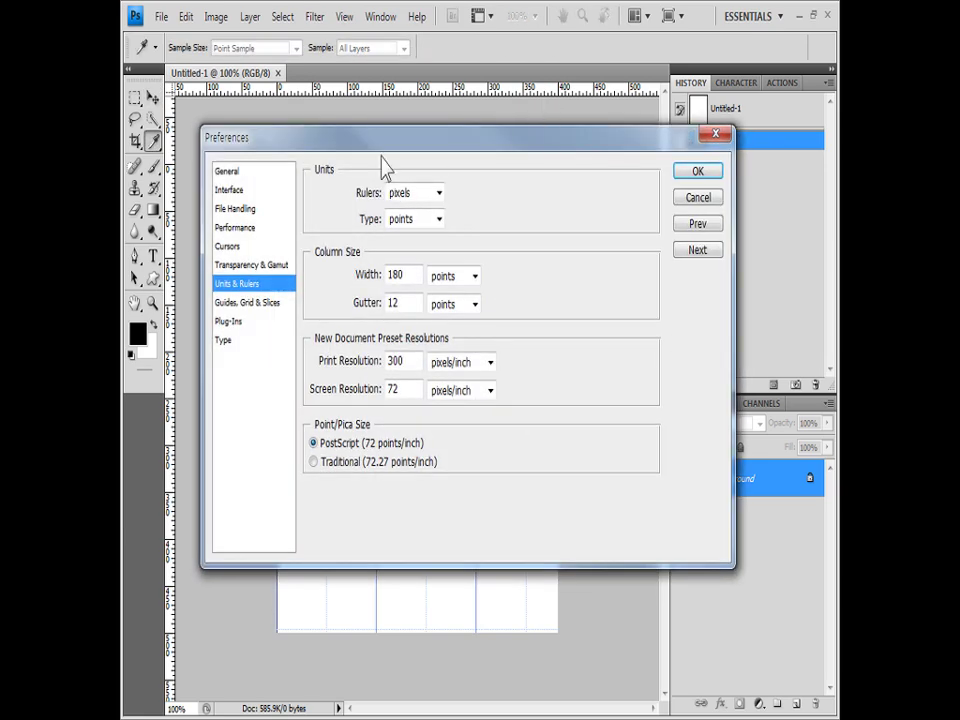
pyautogui.moveTo(471, 141); pyautogui.dragTo(477, 121)
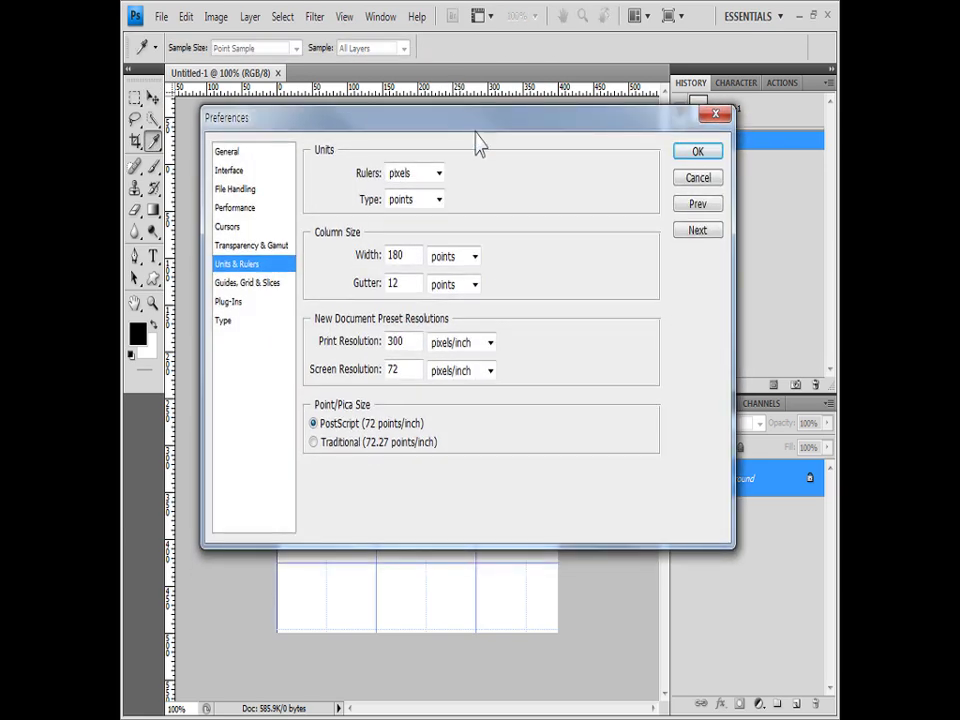
pyautogui.click(274, 284)
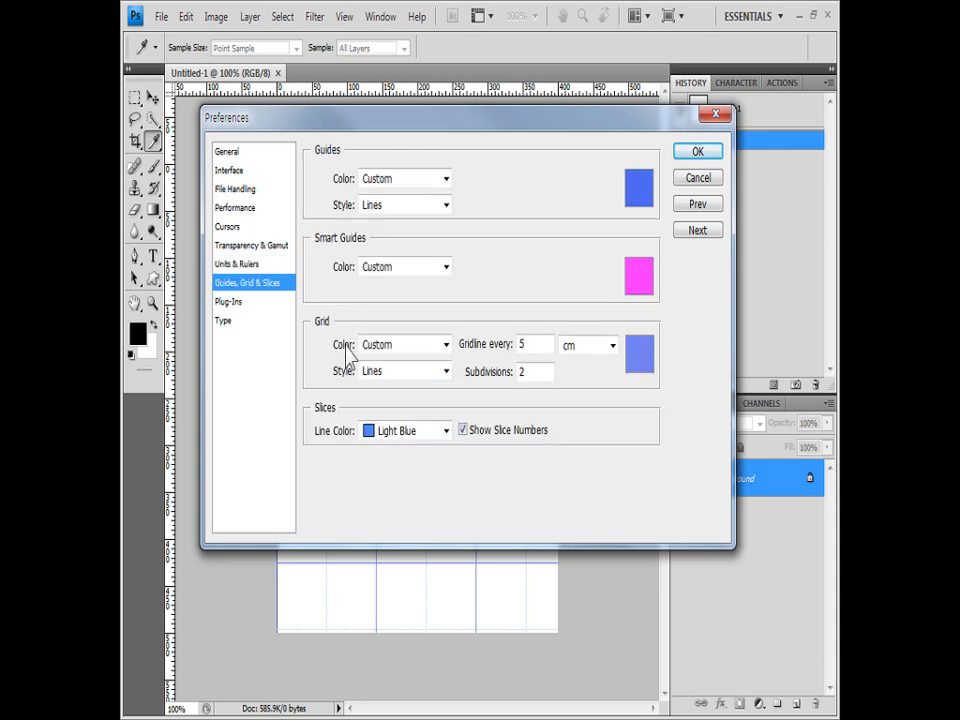
pyautogui.doubleClick(536, 343)
pyautogui.write('1')
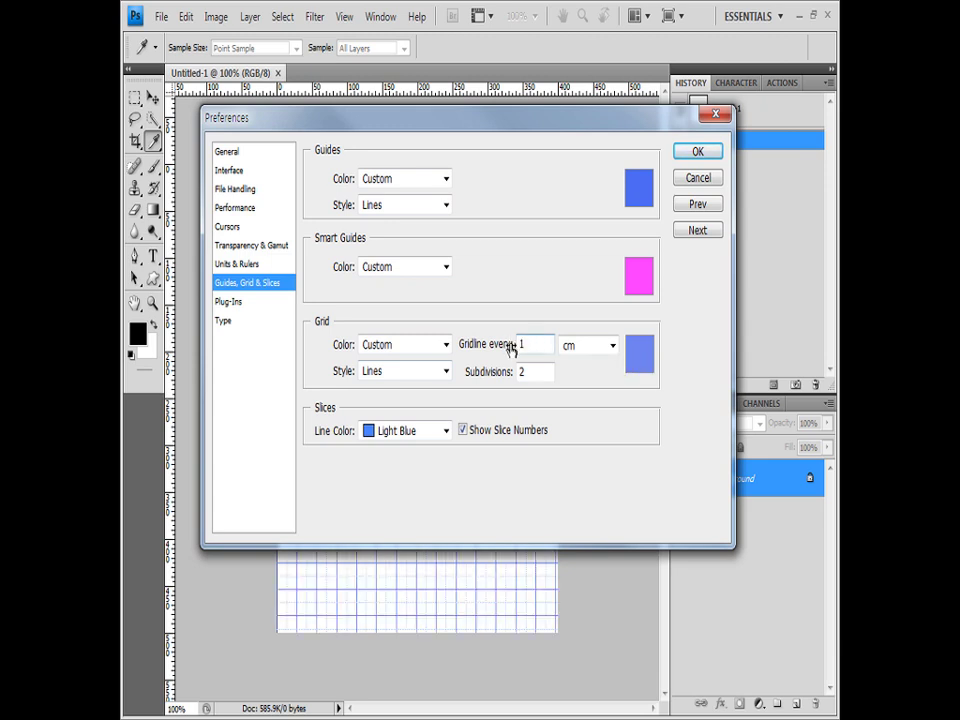
pyautogui.write('00')
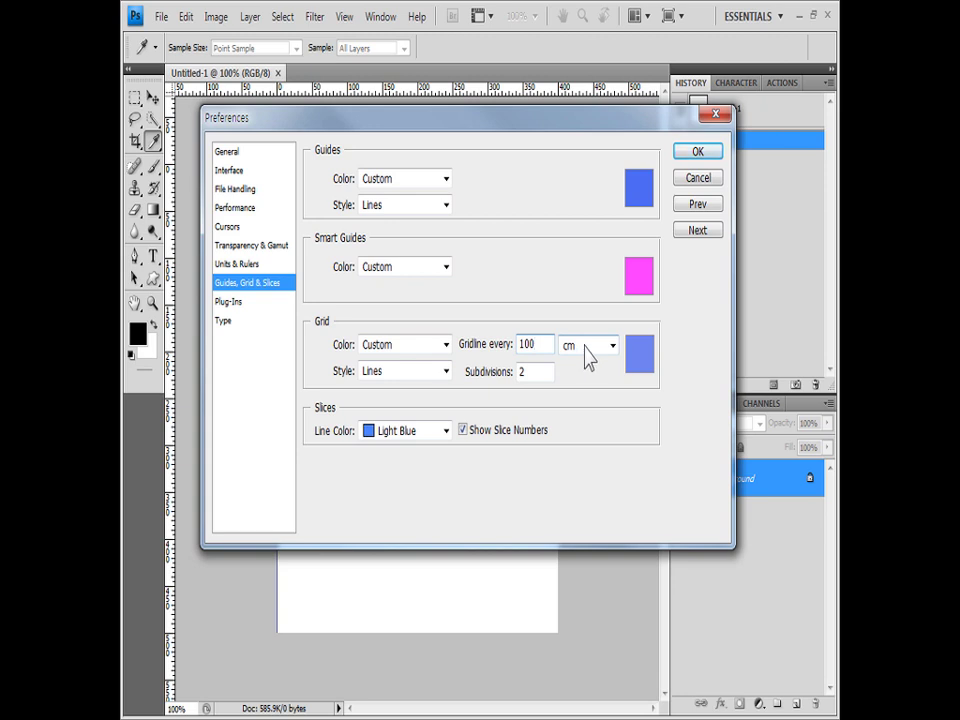
pyautogui.click(585, 345)
pyautogui.click(598, 362)
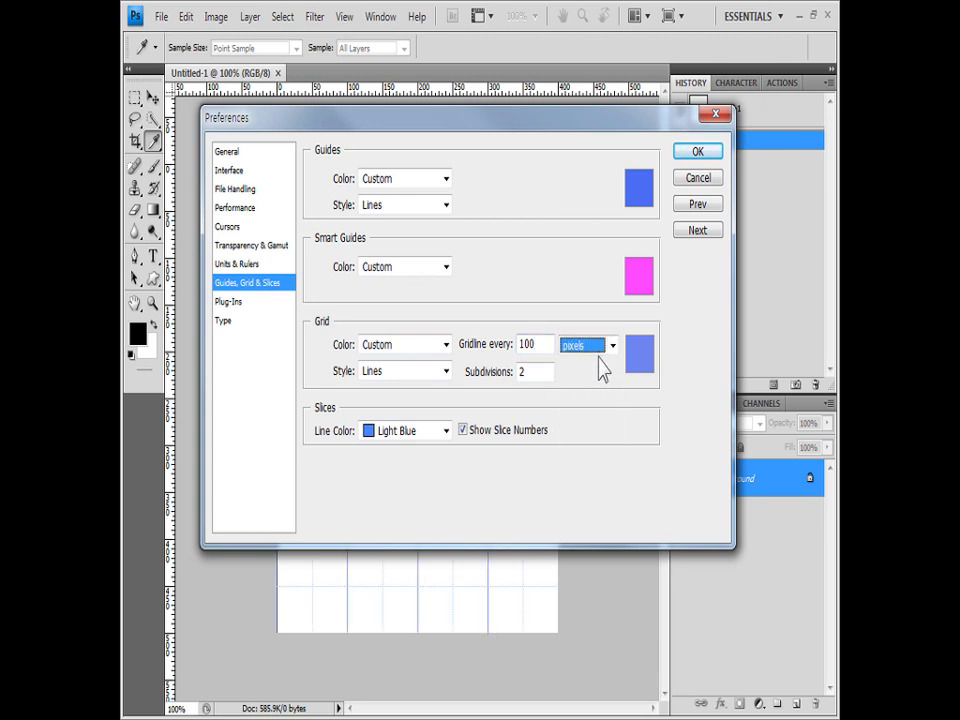
pyautogui.doubleClick(540, 371)
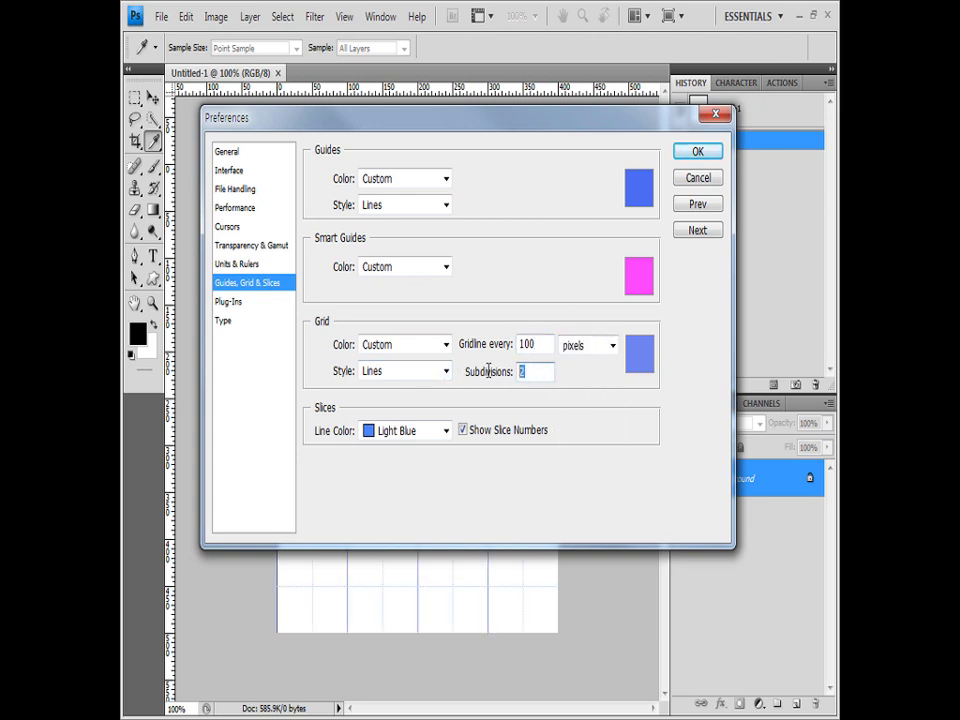
pyautogui.write('1')
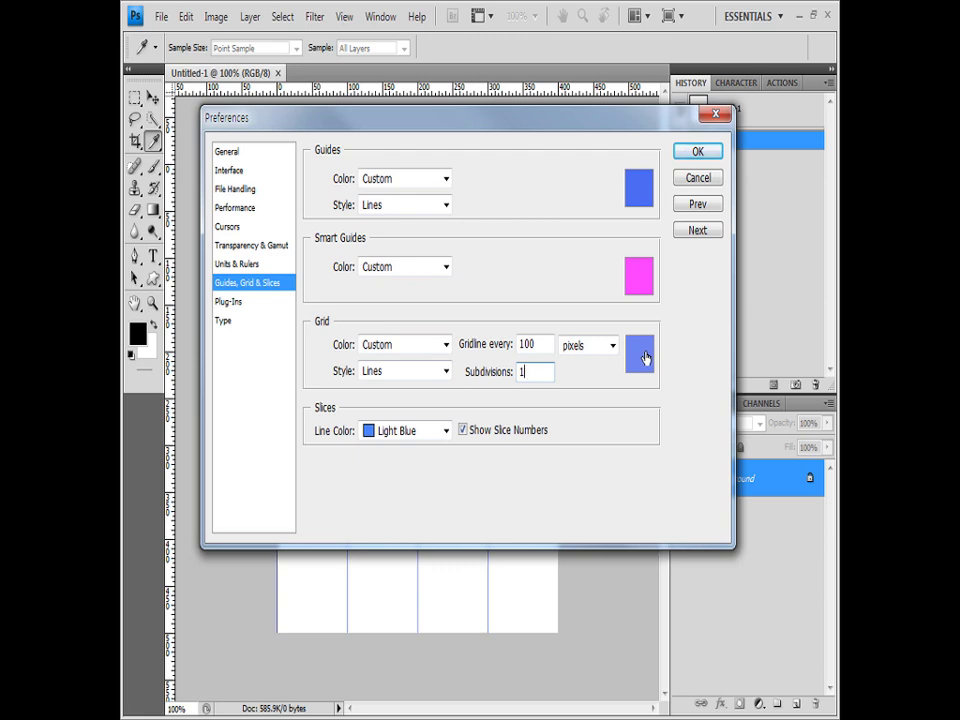
# Change the grid color to light green #96f46c and apply the preferences
pyautogui.click(641, 355)
pyautogui.click(605, 325)
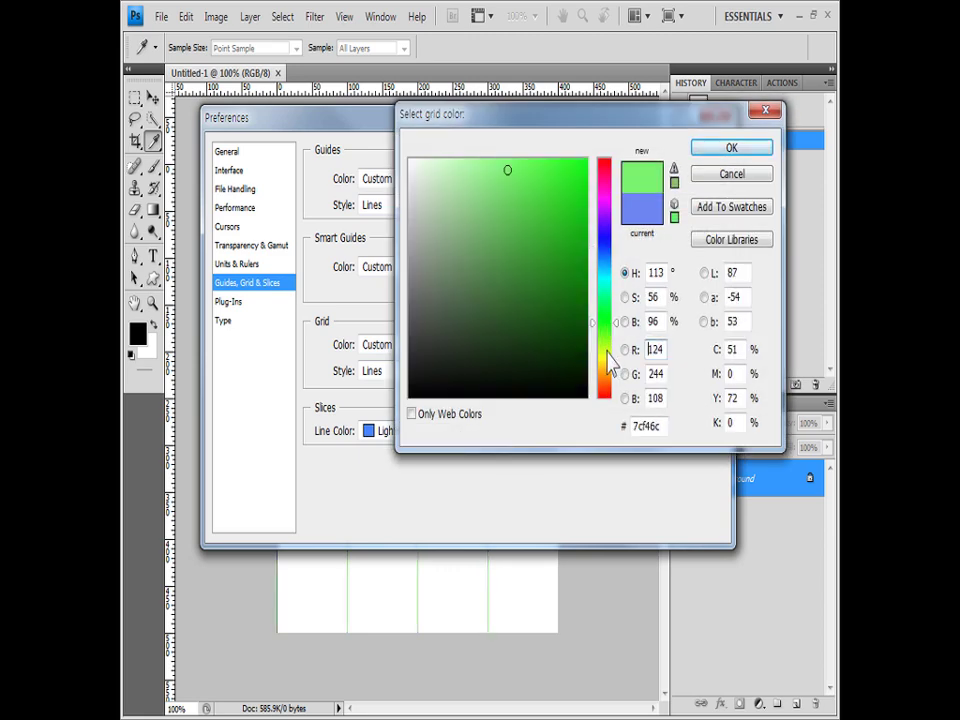
pyautogui.click(607, 350)
pyautogui.click(605, 328)
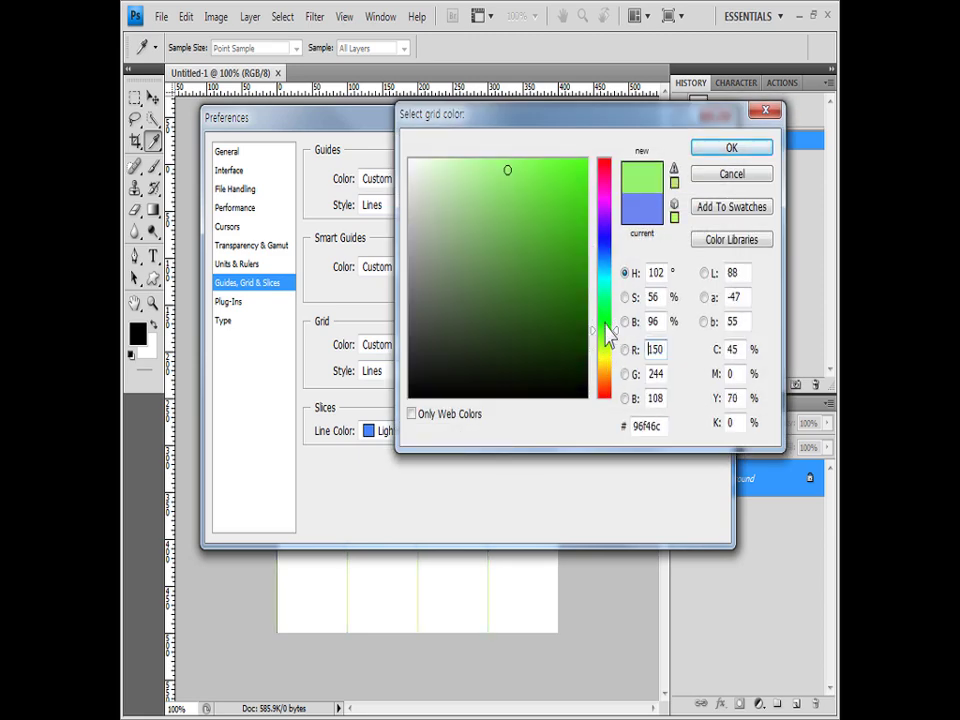
pyautogui.click(731, 147)
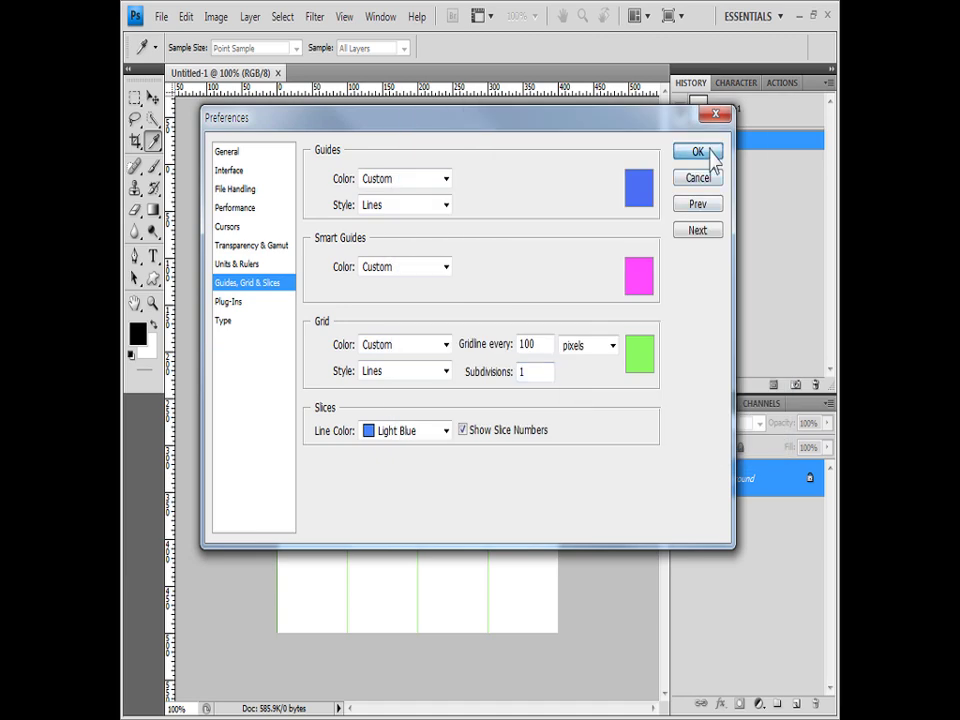
pyautogui.click(698, 152)
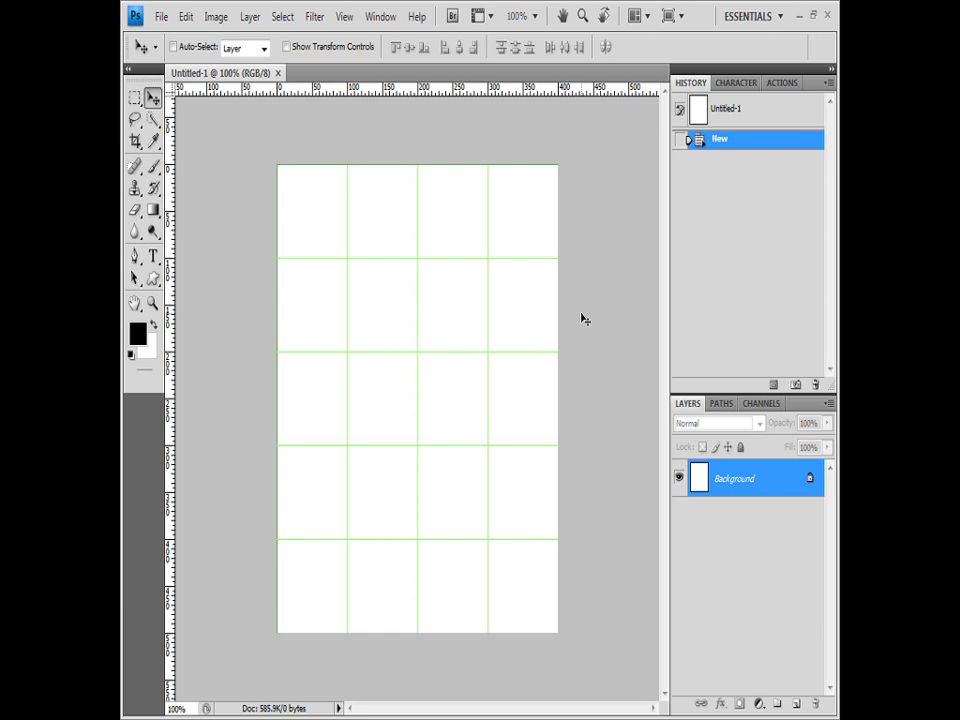
# Toggle the grid's visibility off and on, ending with the grid shown
pyautogui.hotkey('ctrl', "'")
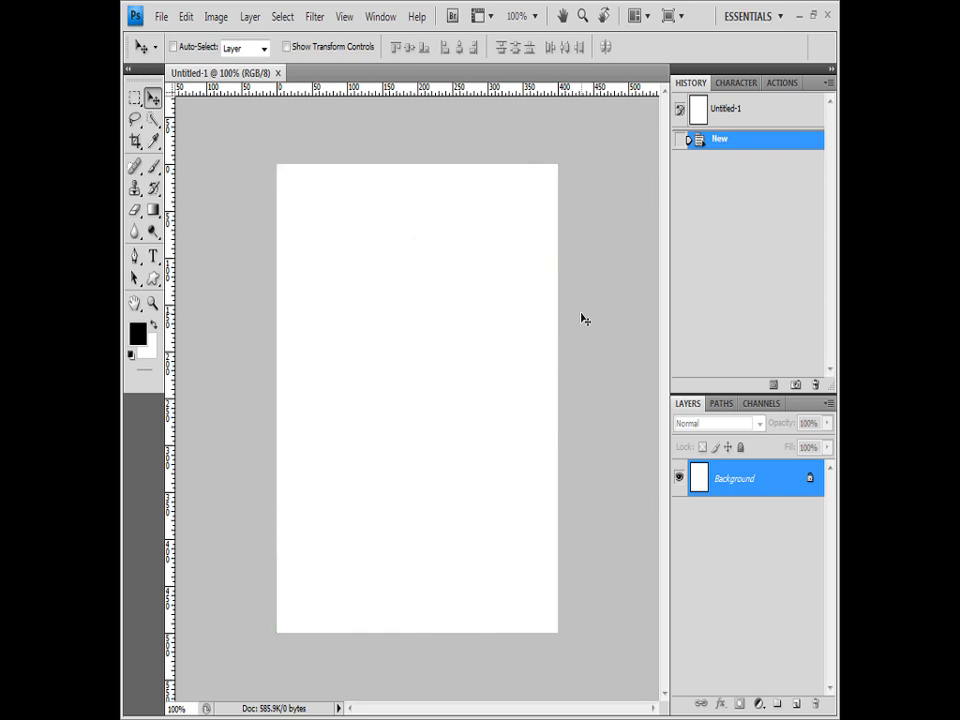
pyautogui.hotkey('ctrl', "'")
pyautogui.hotkey('ctrl', "'")
pyautogui.hotkey('ctrl', "'")
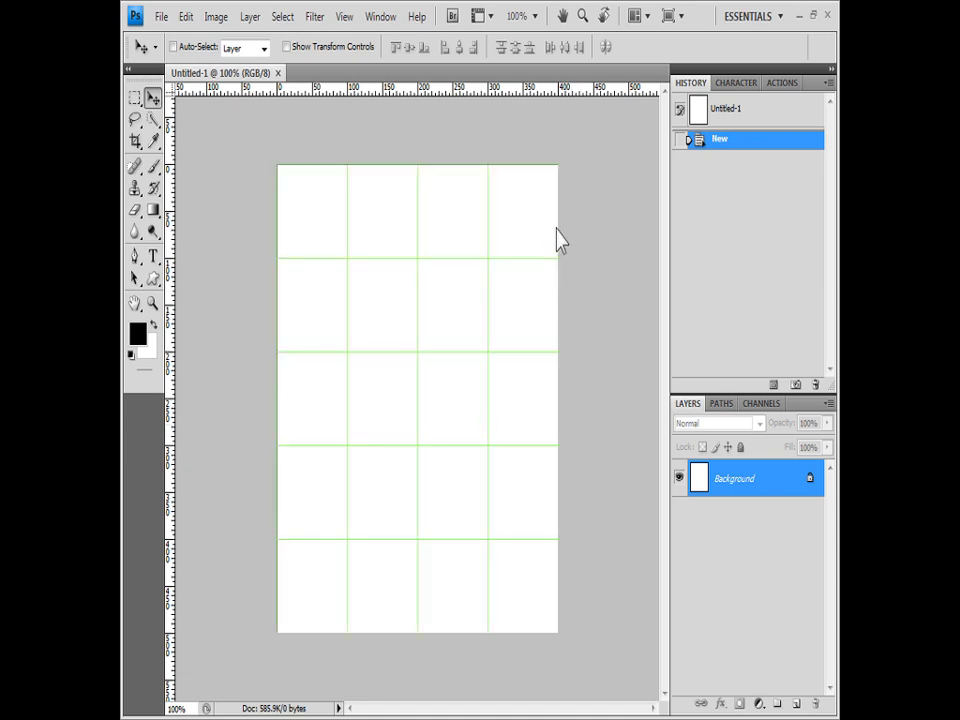
# Set the ruler units to Pixels
pyautogui.rightClick(477, 90)
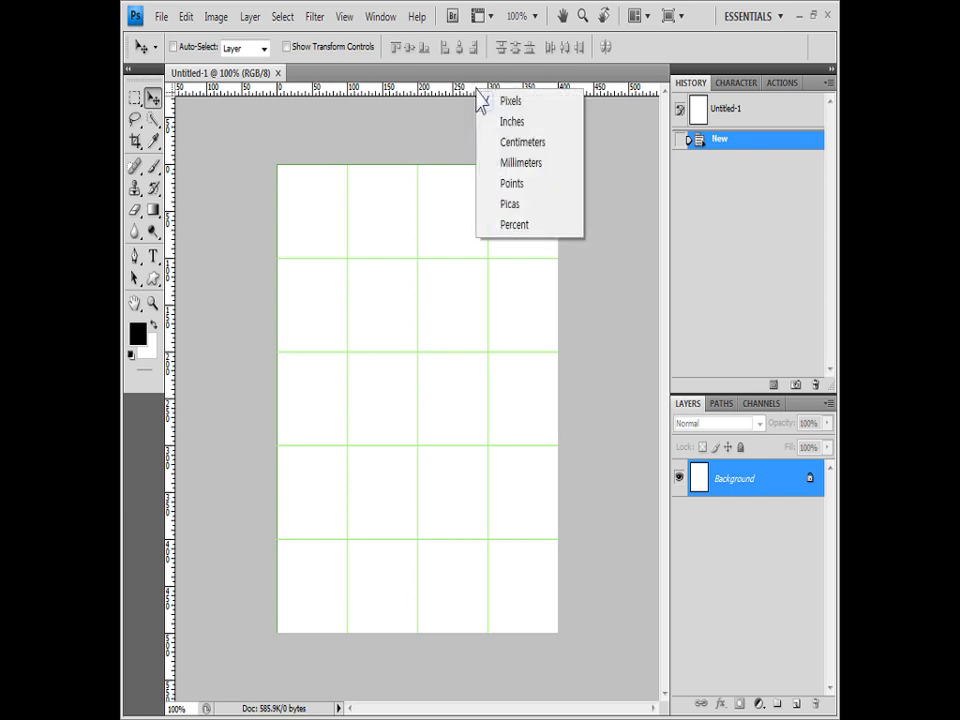
pyautogui.click(550, 104)
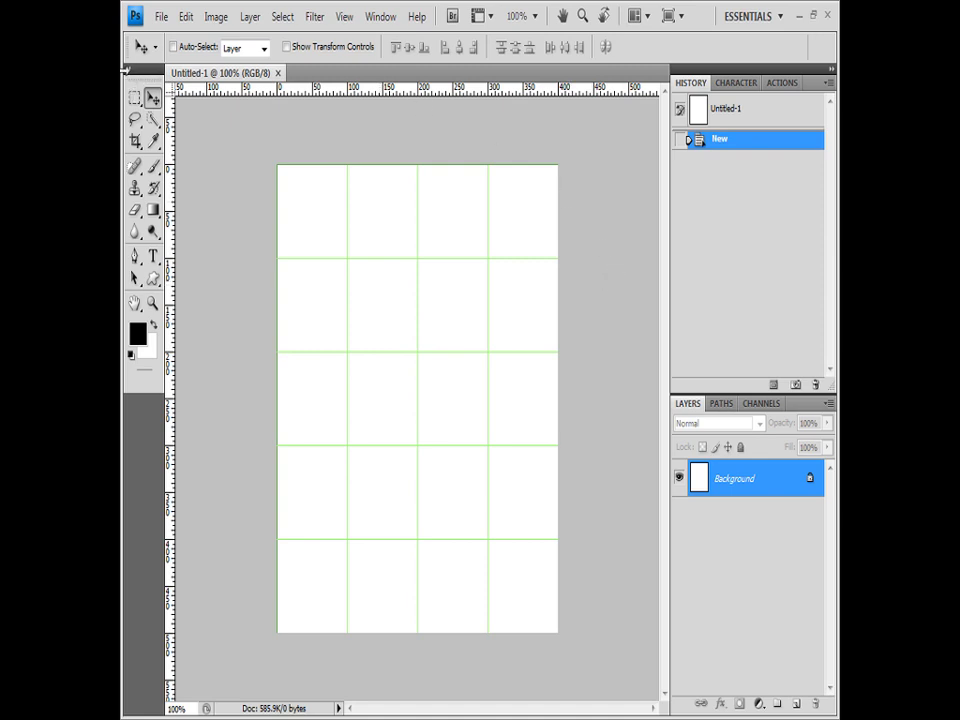
# Save the document as a Photoshop PSD in the GTQ folder, named with the exam number, examinee's name and problem number 1
pyautogui.click(161, 17)
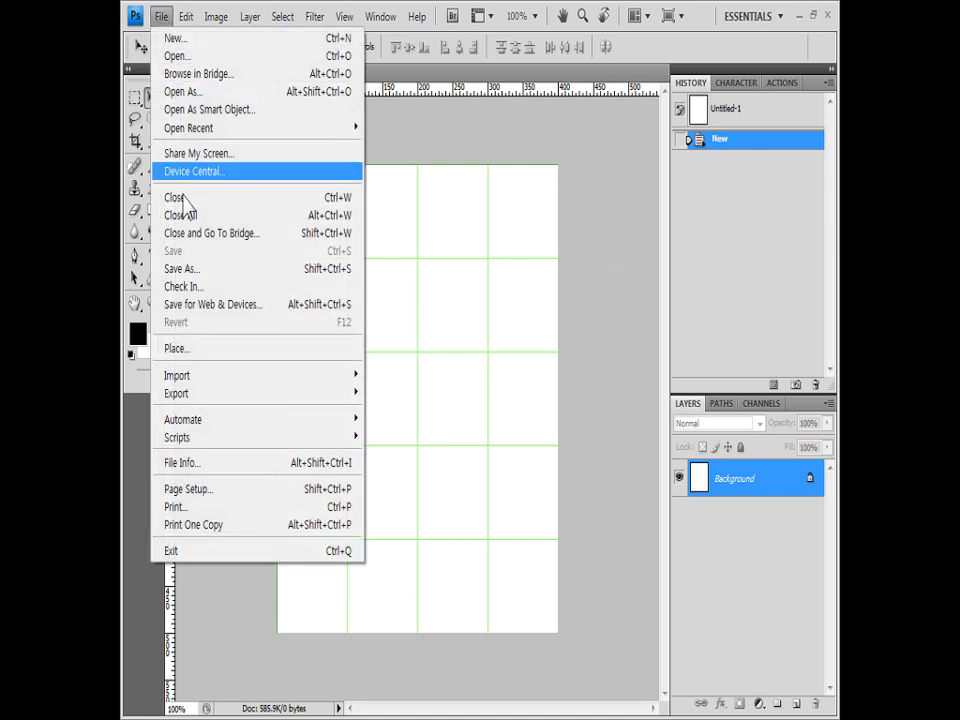
pyautogui.click(195, 276)
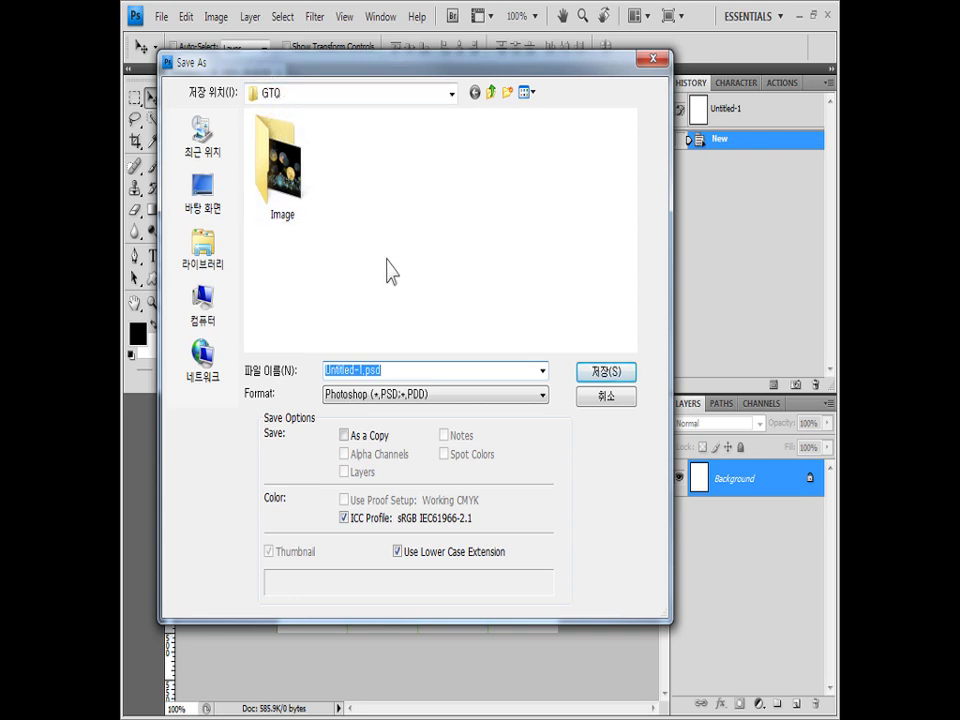
pyautogui.write('수험번호-성명-문제번호')
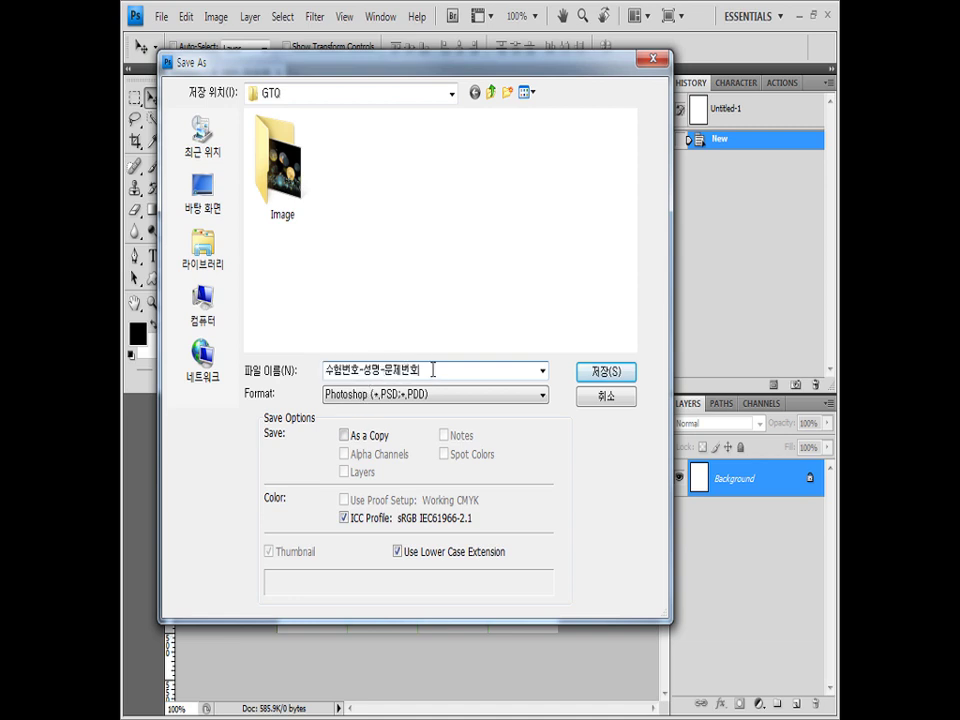
pyautogui.write('ㅣ')
pyautogui.moveTo(439, 371); pyautogui.dragTo(154, 364)
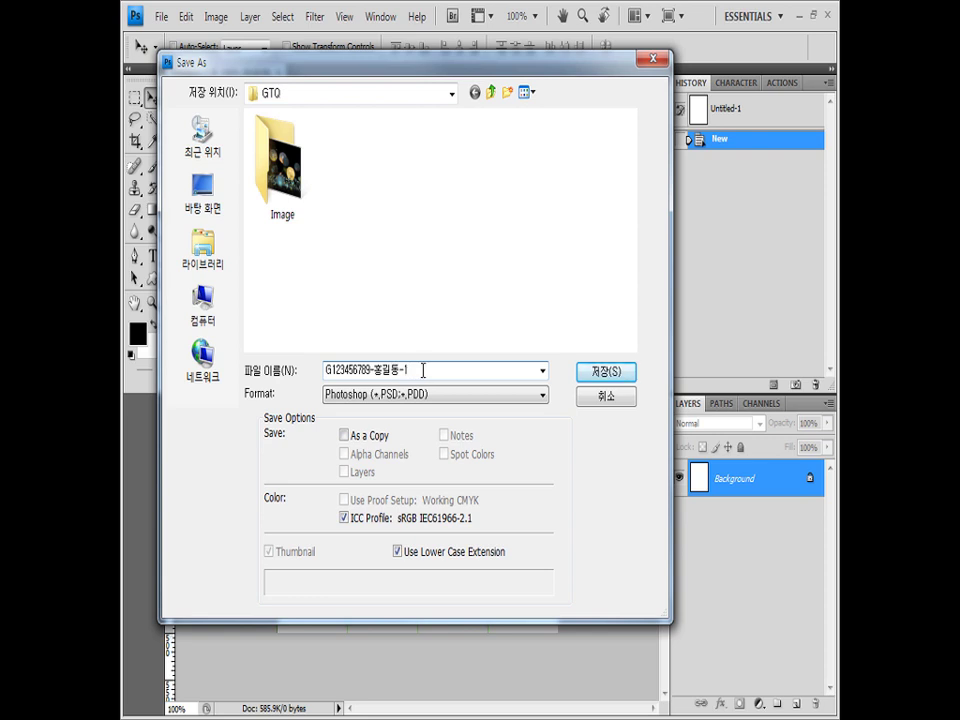
pyautogui.click(368, 396)
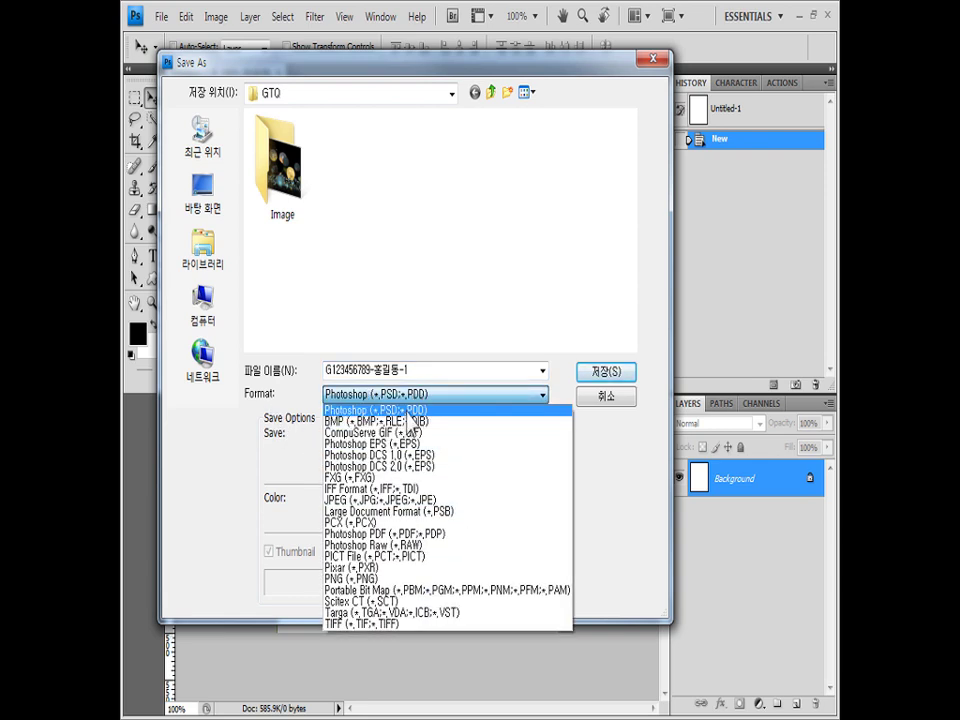
pyautogui.click(410, 410)
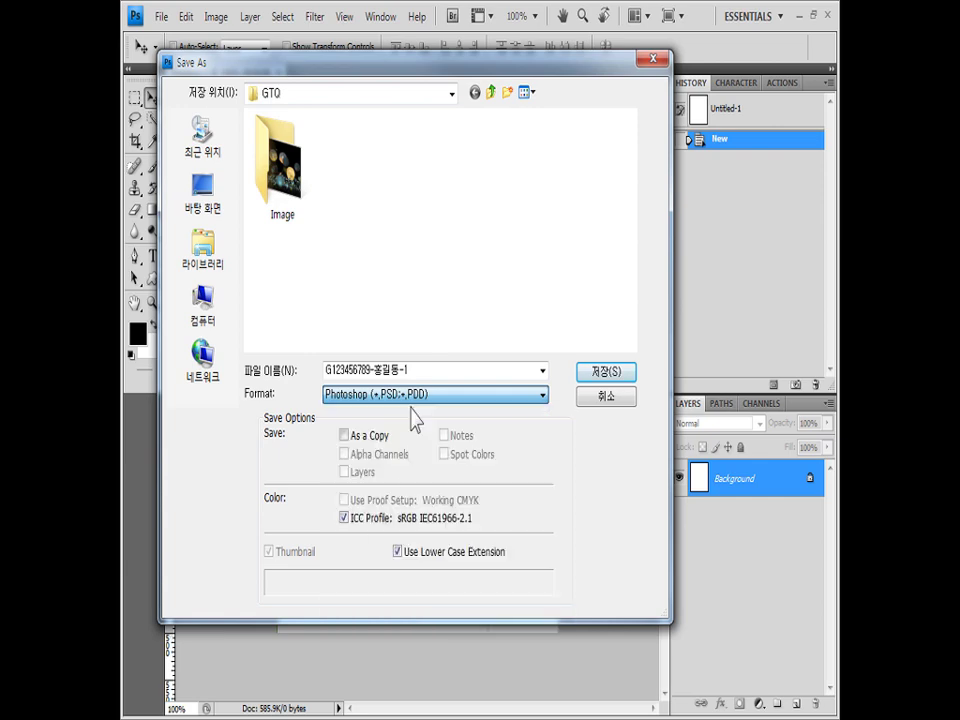
pyautogui.click(626, 369)
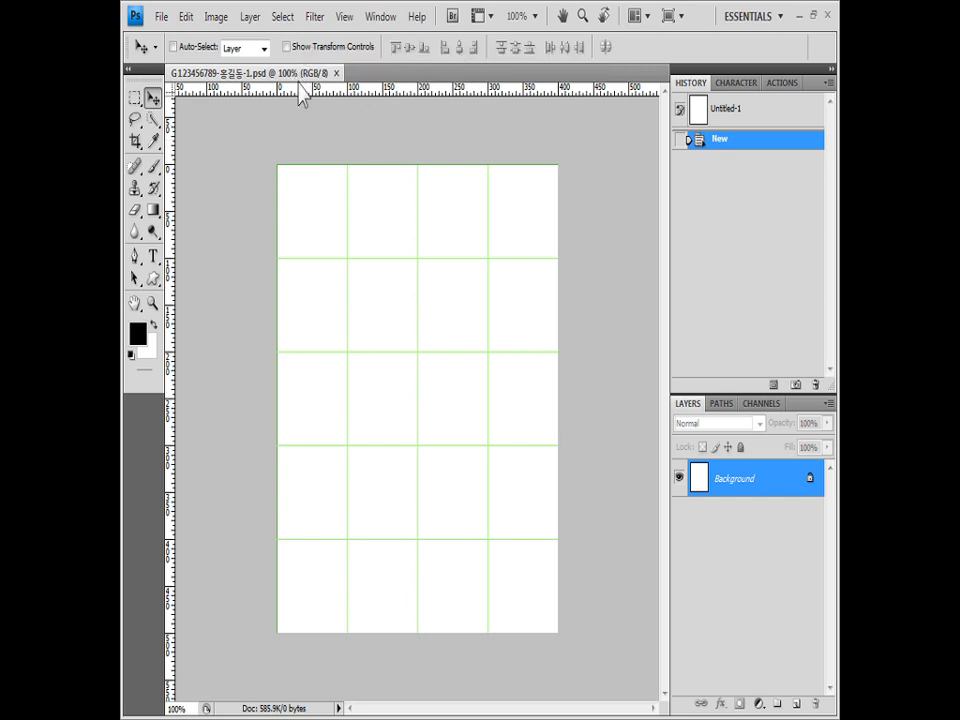
# Detach the saved document into a floating window and place it near the middle of the workspace
pyautogui.moveTo(315, 70); pyautogui.dragTo(420, 168)
pyautogui.moveTo(530, 132); pyautogui.dragTo(514, 178)
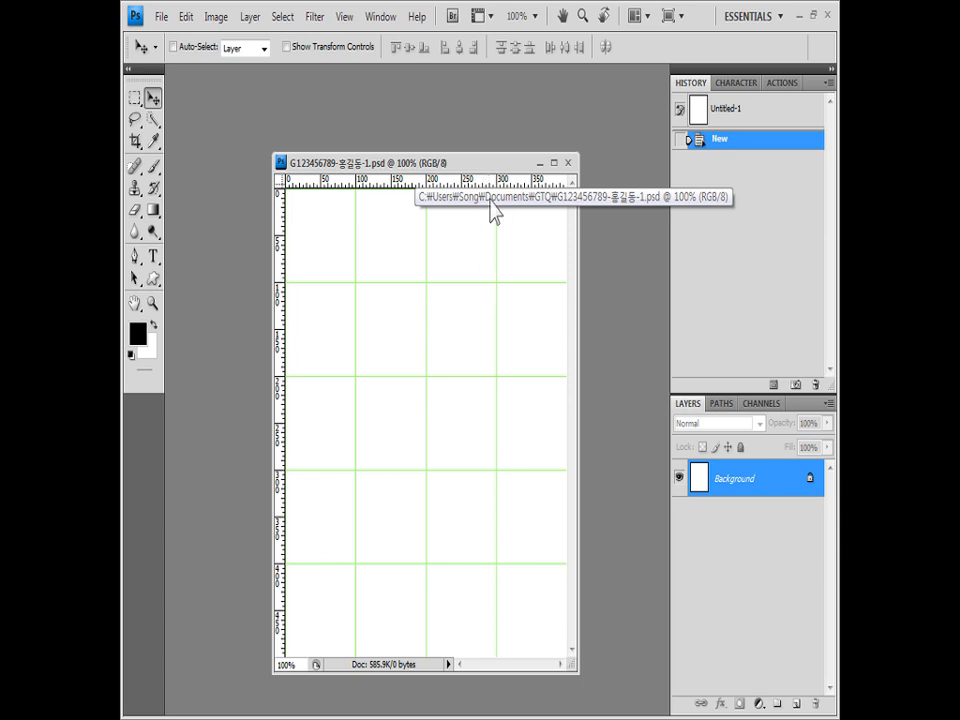
pyautogui.moveTo(494, 166); pyautogui.dragTo(458, 136)
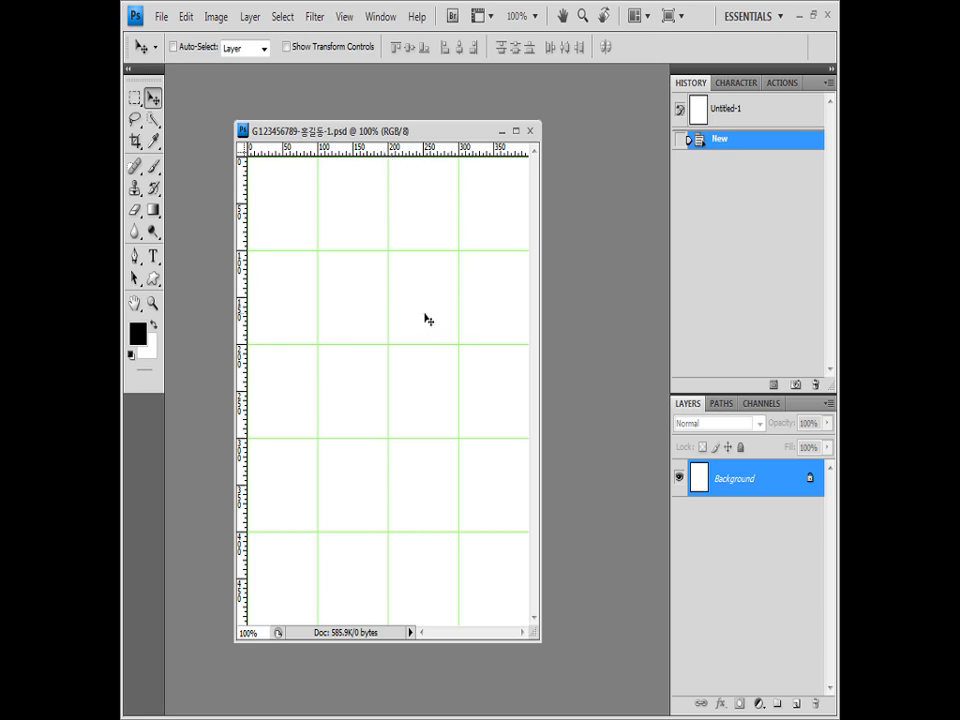
# Check how the canvas and its grid look at smaller and larger zoom levels, ending at 100%
pyautogui.scroll(-4, 428, 302)
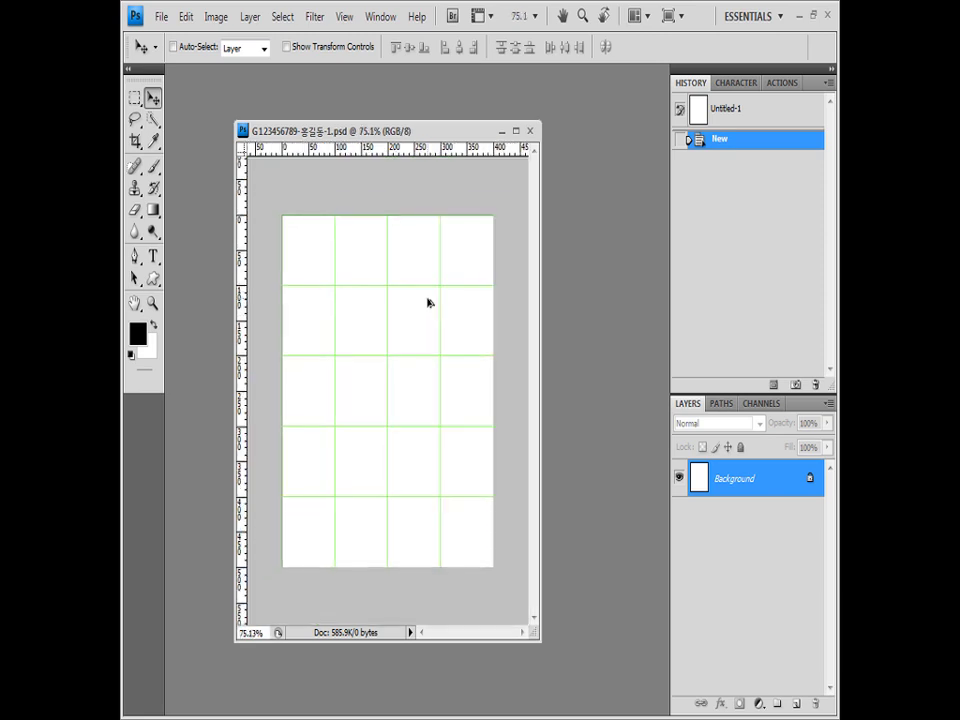
pyautogui.scroll(3, 428, 302)
pyautogui.scroll(-1, 467, 302)
pyautogui.scroll(-1, 466, 301)
pyautogui.scroll(1, 466, 301)
pyautogui.scroll(-2, 466, 301)
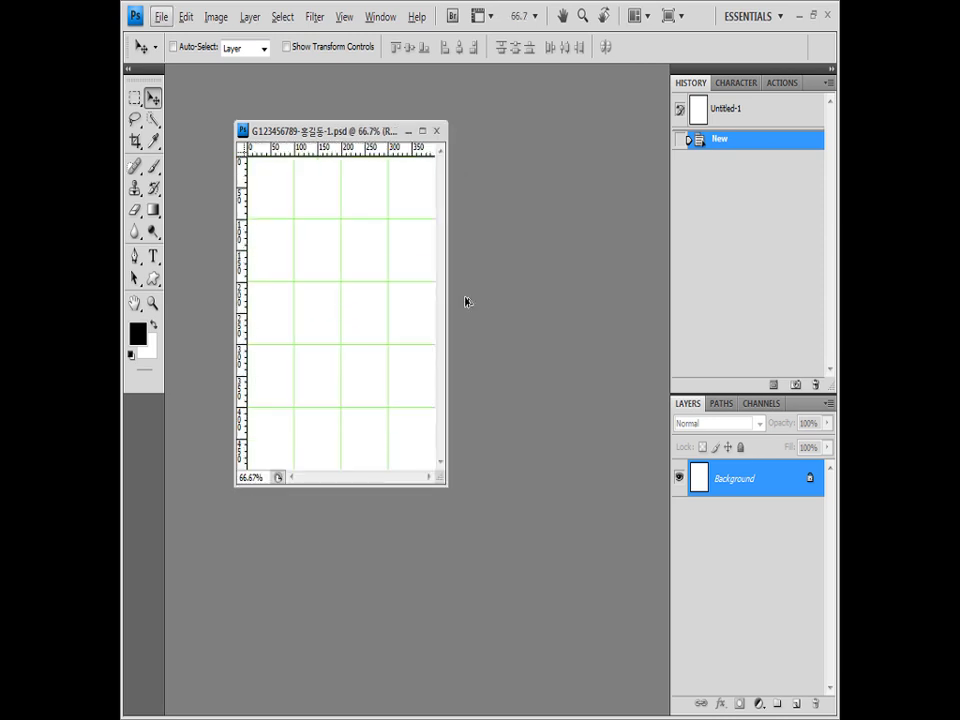
pyautogui.scroll(2, 466, 301)
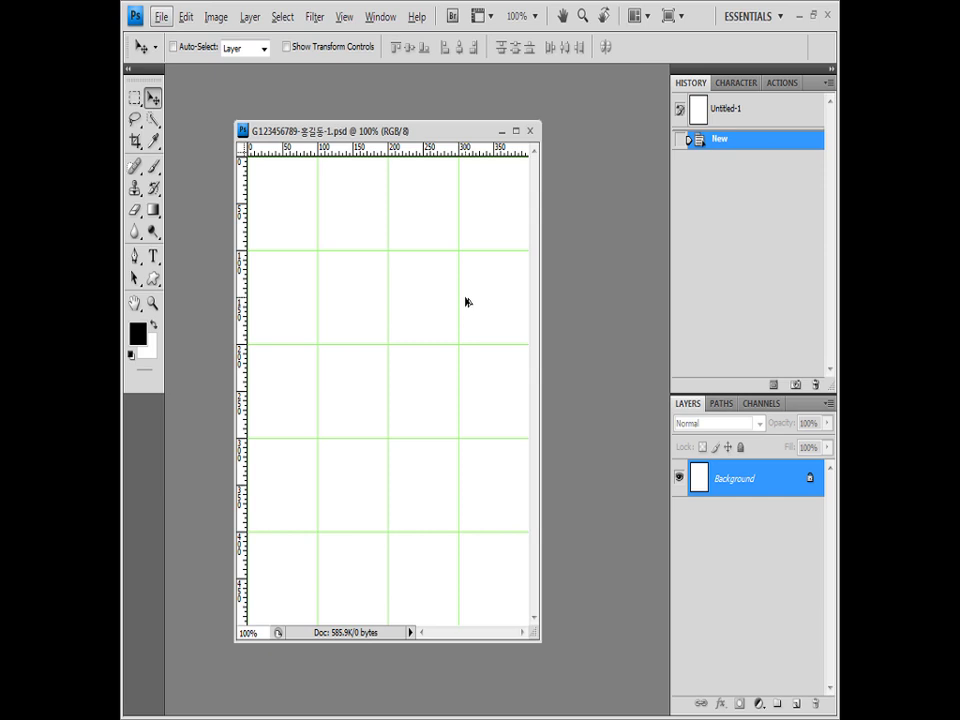
pyautogui.scroll(-1, 466, 301)
pyautogui.scroll(1, 466, 301)
# Turn off Zoom All Windows for the Zoom tool, test zooming between 66.7% and 200%, and return to the Move tool at 100%
pyautogui.click(153, 303)
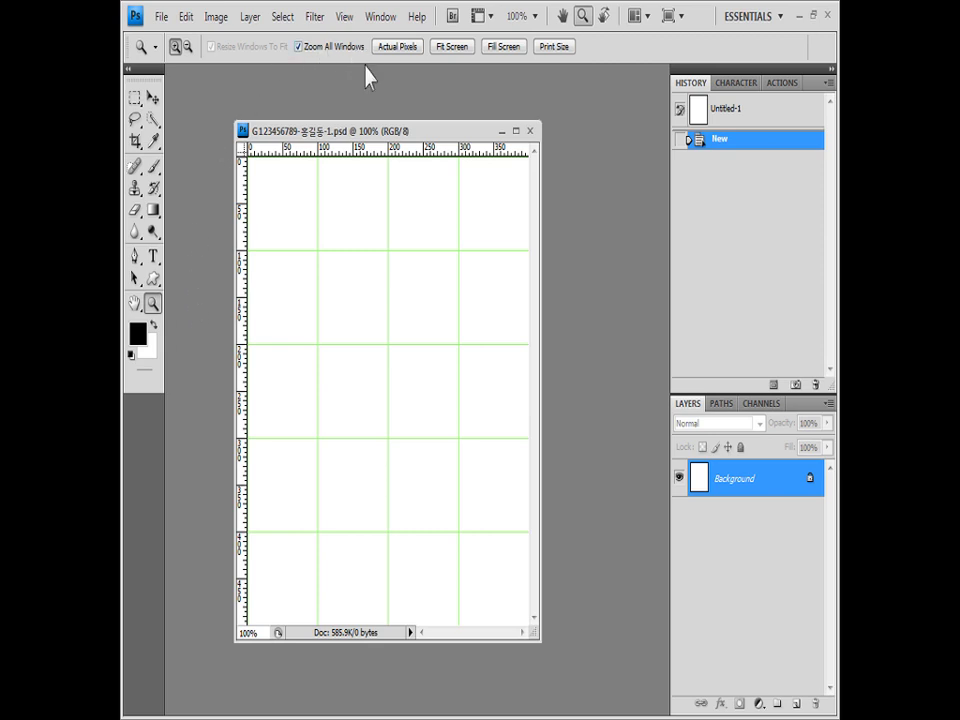
pyautogui.click(298, 46)
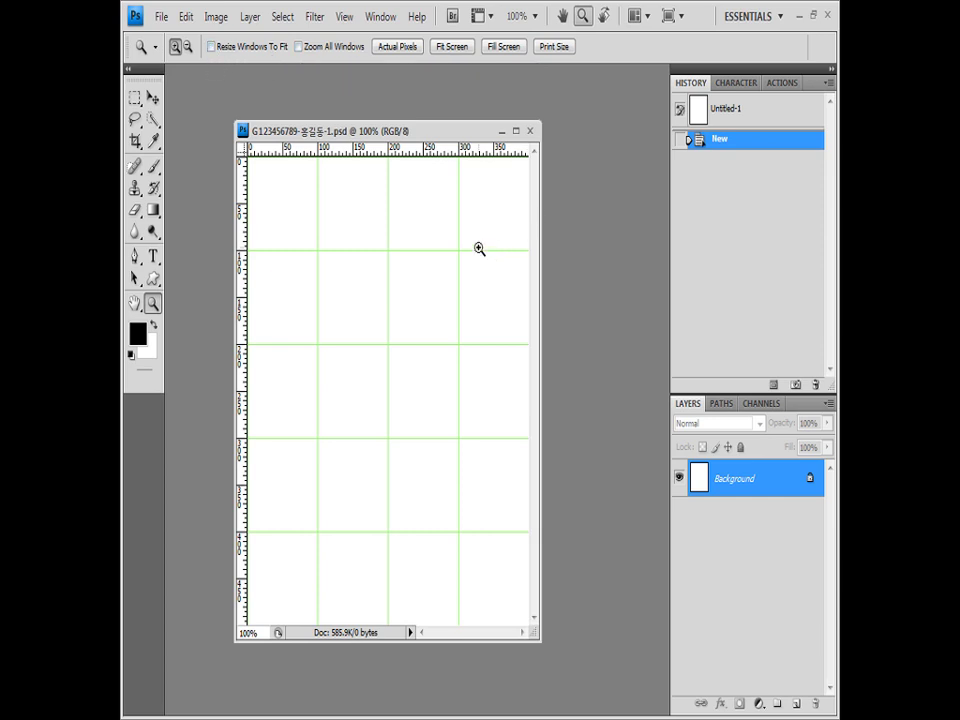
pyautogui.hotkey('ctrl', '-')
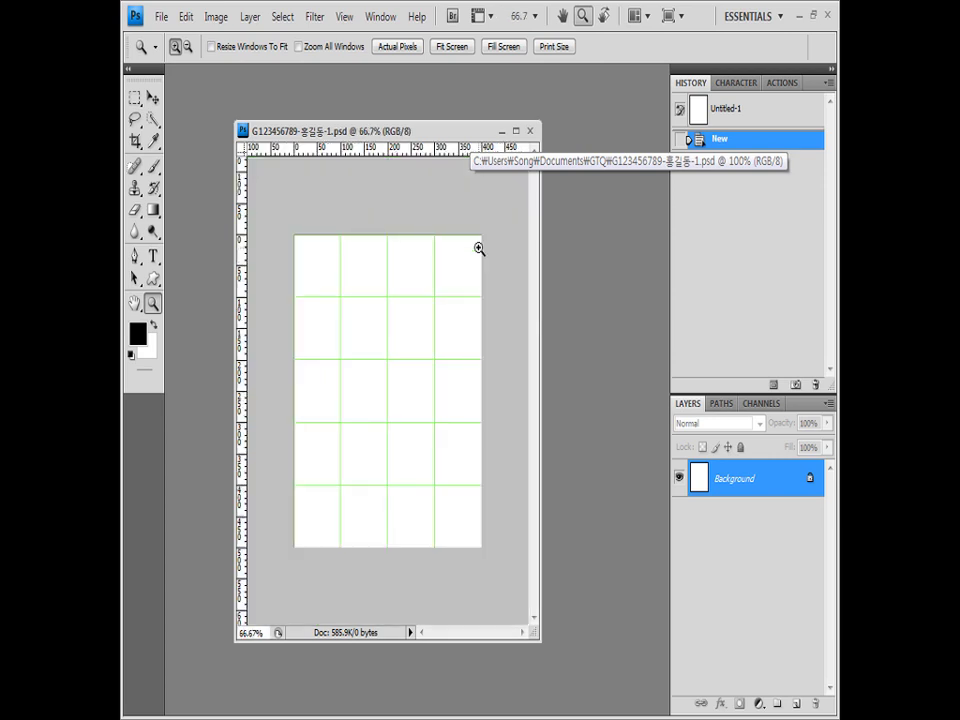
pyautogui.hotkey('ctrl', '+')
pyautogui.hotkey('ctrl', '+')
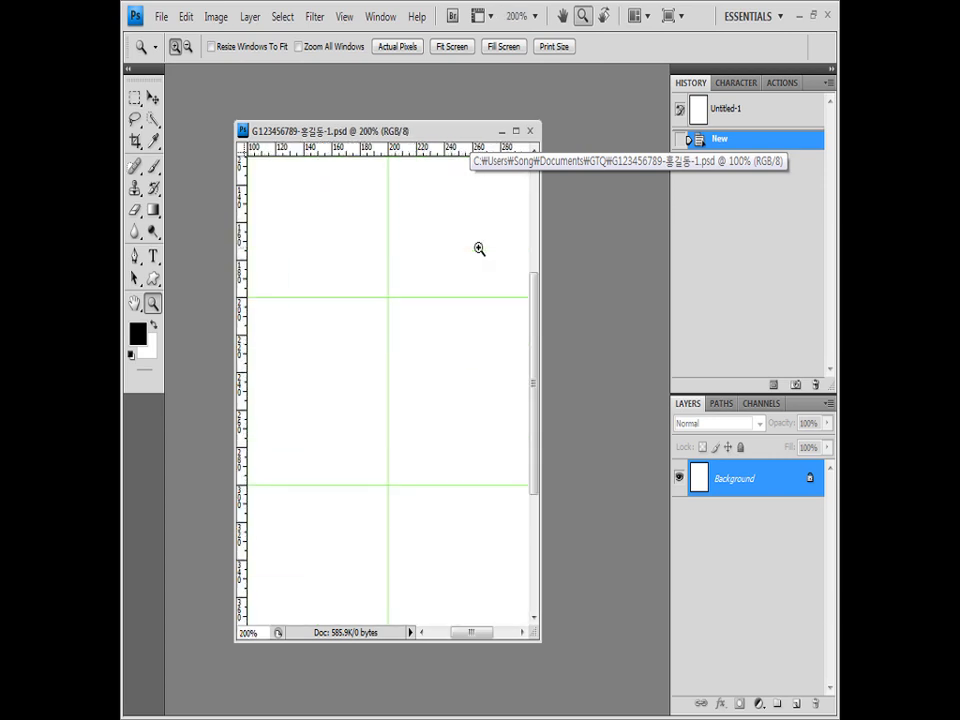
pyautogui.hotkey('ctrl', '-')
pyautogui.hotkey('ctrl', '-')
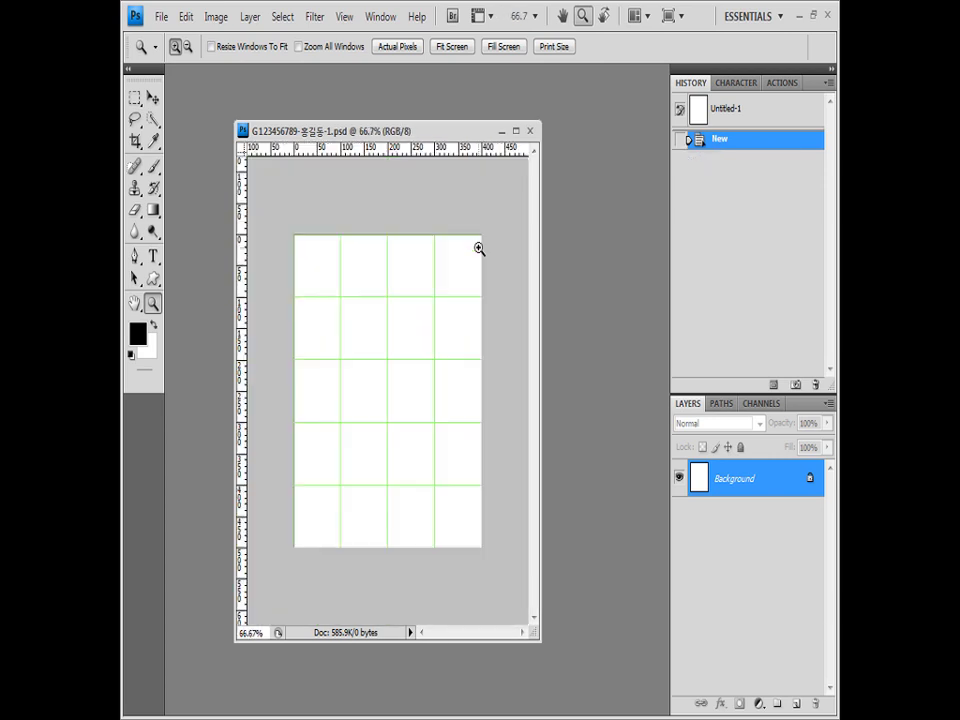
pyautogui.hotkey('ctrl', '+')
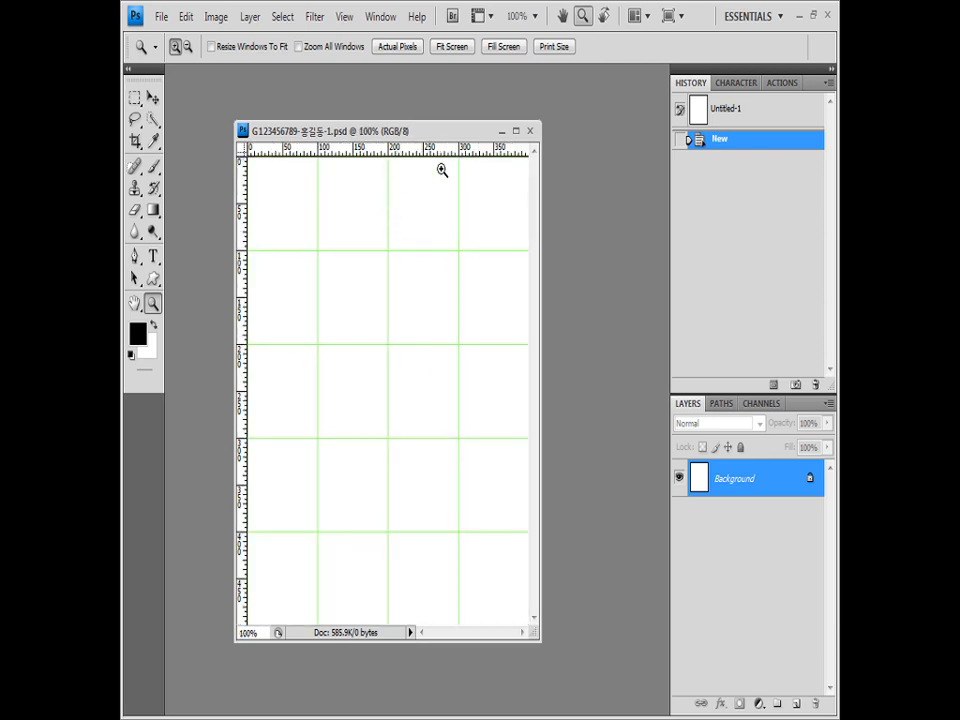
pyautogui.click(152, 97)
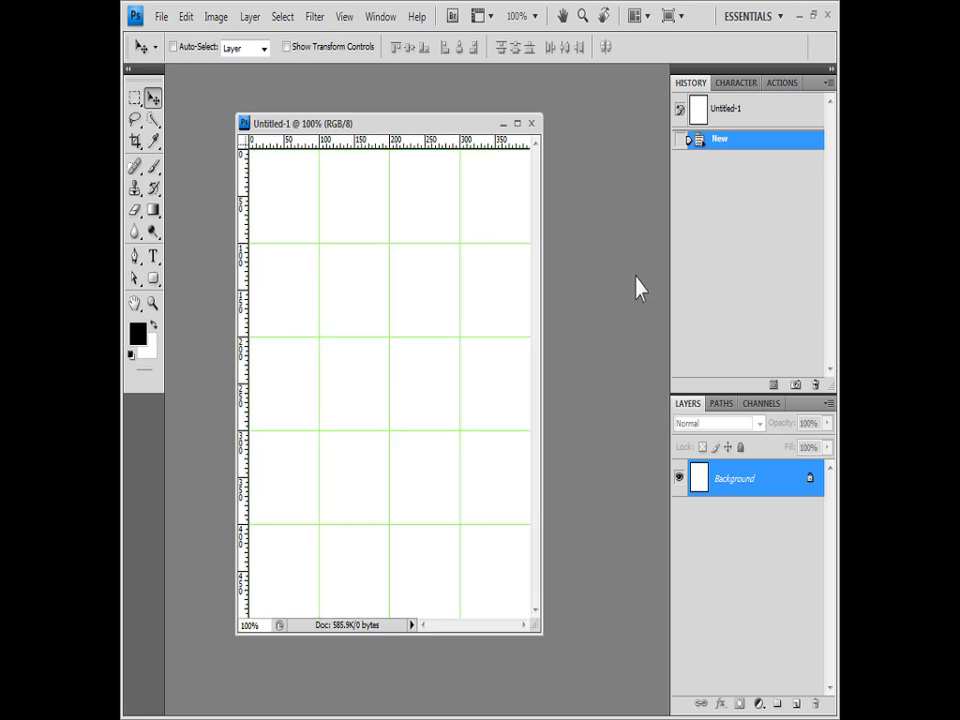
# Switch to the file explorer's Chapter02 folder and open 1급-1.JPG in Photoshop as a floating window
pyautogui.hotkey('alt', 'Tab')
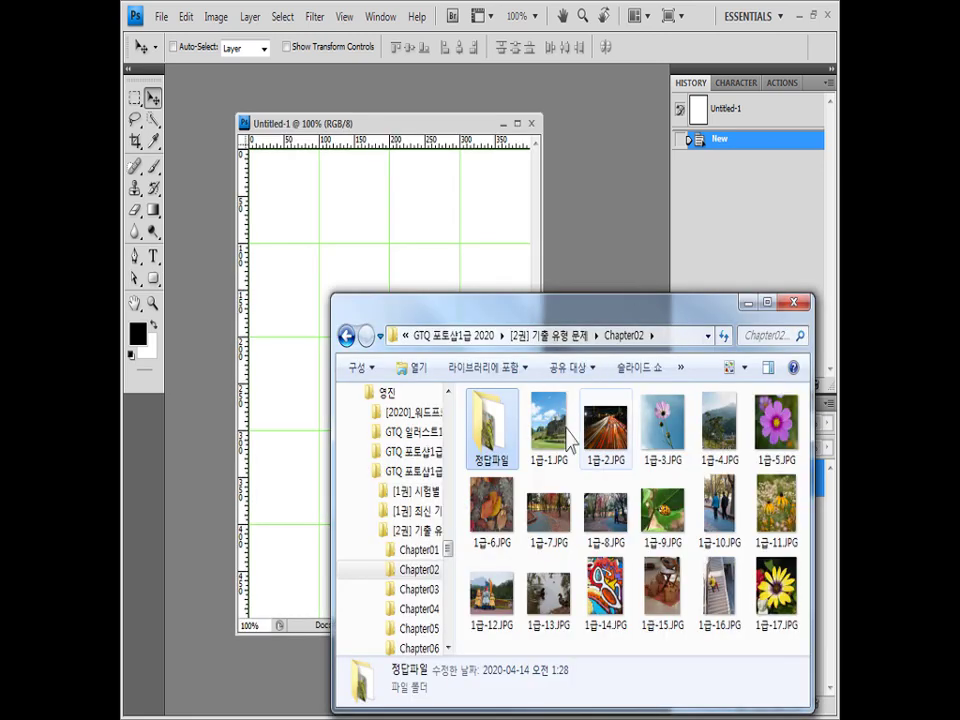
pyautogui.moveTo(555, 420); pyautogui.dragTo(611, 182)
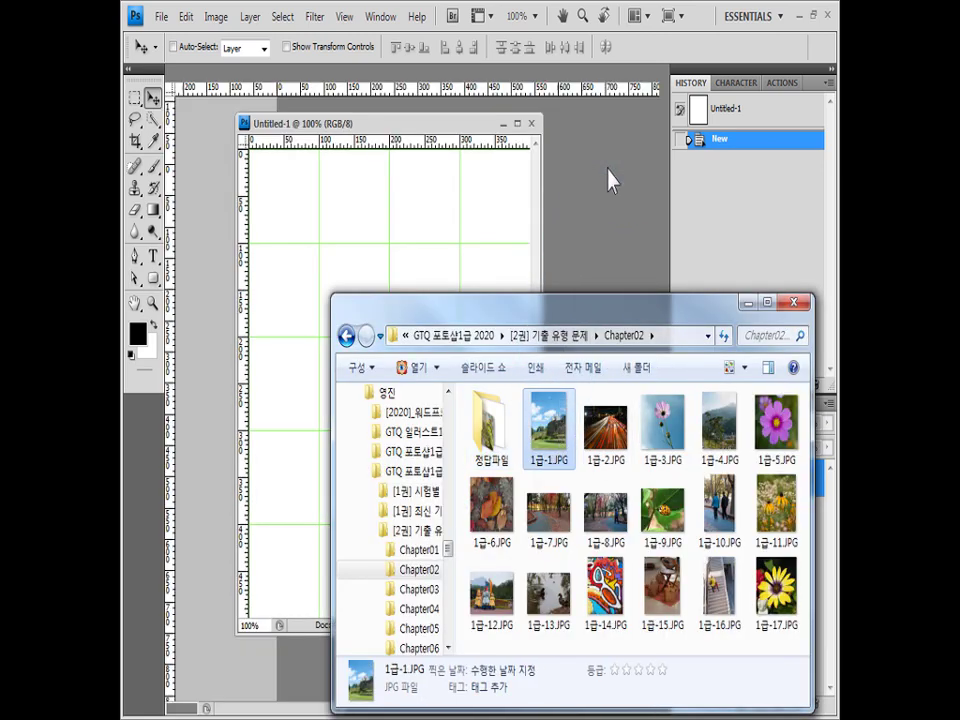
pyautogui.moveTo(487, 73); pyautogui.dragTo(648, 222)
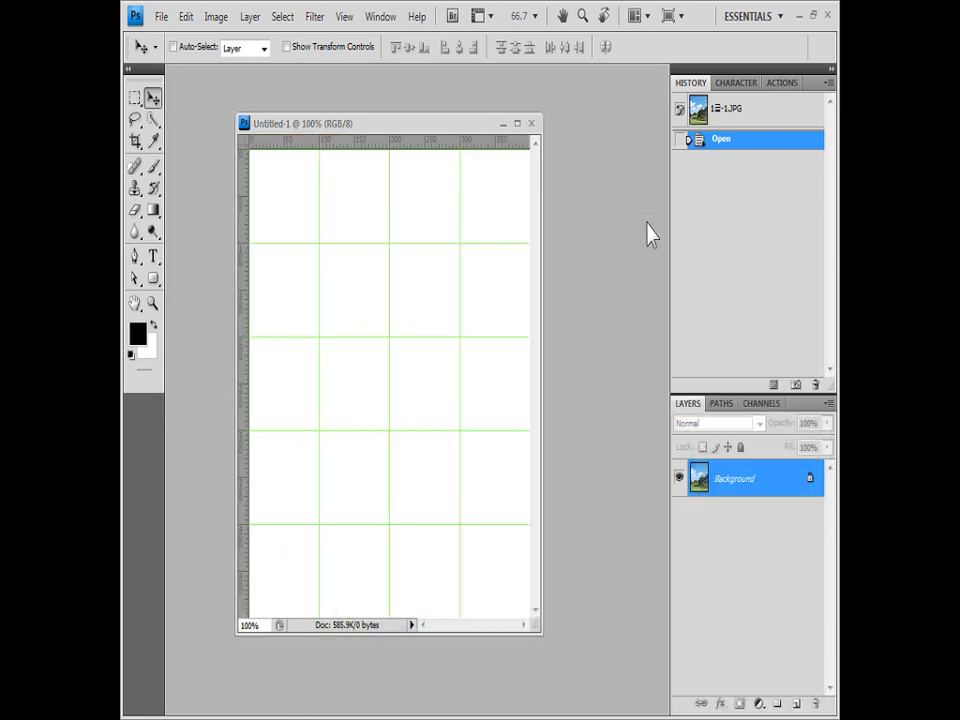
# Copy the entire 1급-1.JPG photo into the Untitled-1 document and close the source image
pyautogui.hotkey('ctrl', 'a')
pyautogui.hotkey('ctrl', 'a')
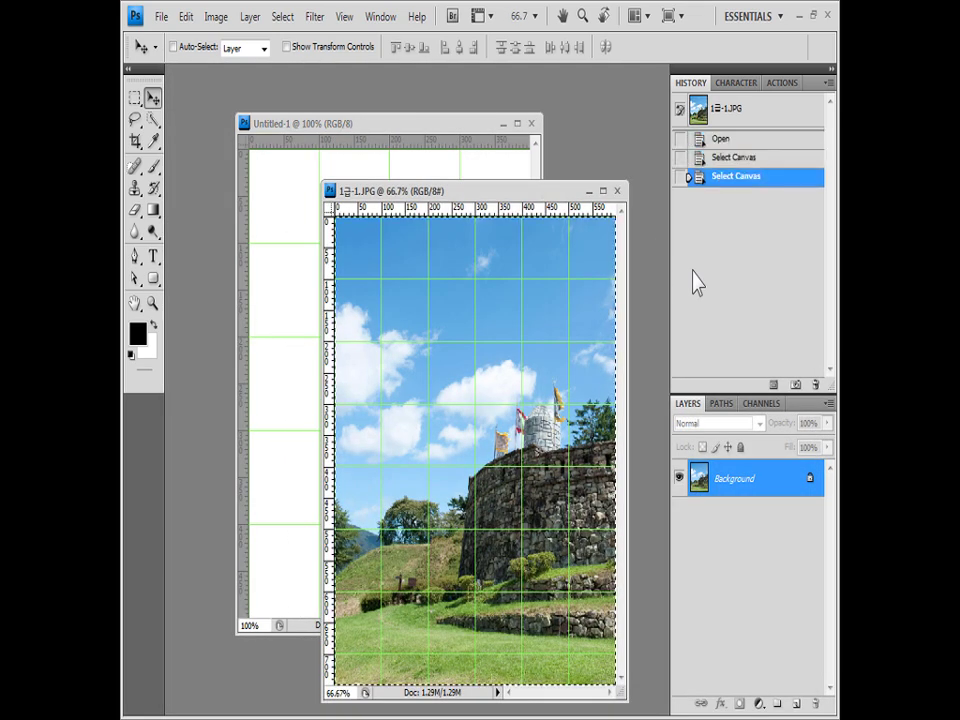
pyautogui.click(533, 157)
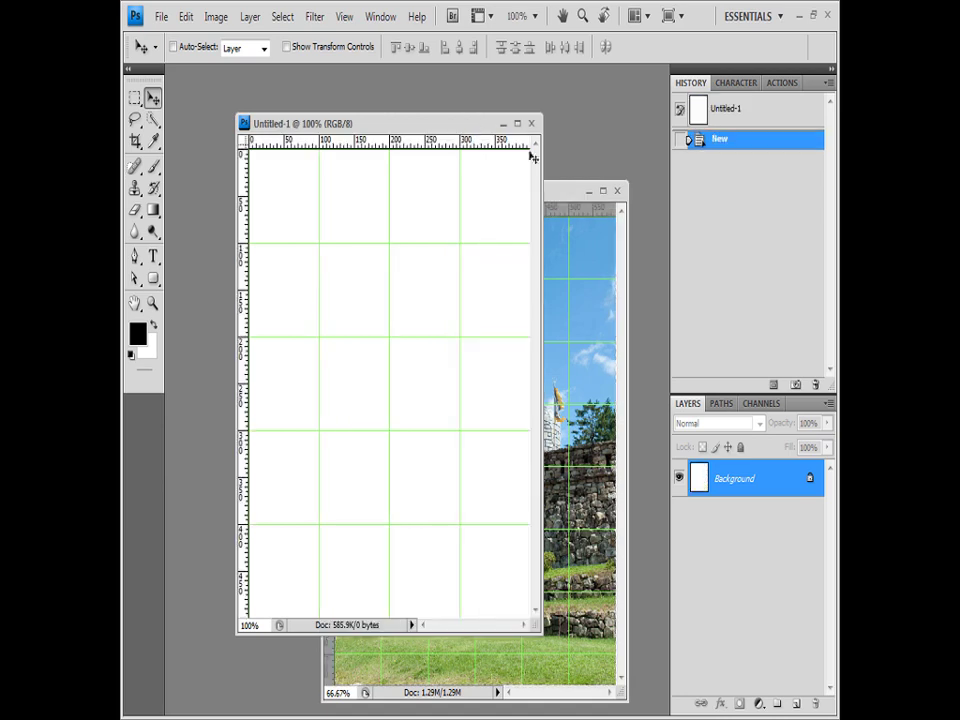
pyautogui.hotkey('ctrl', 'v')
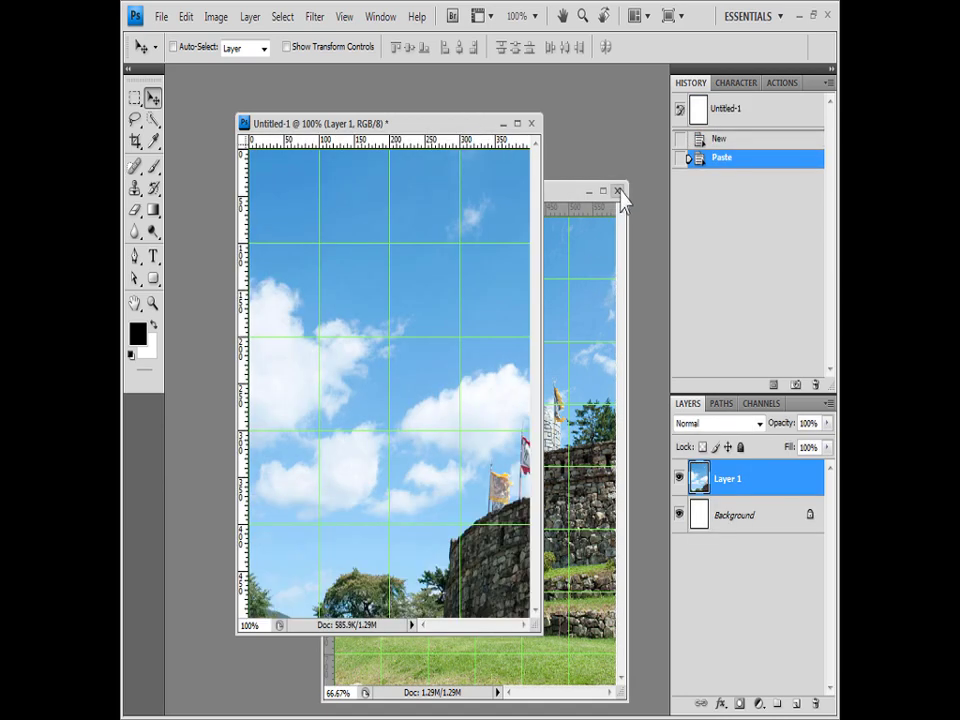
pyautogui.click(618, 191)
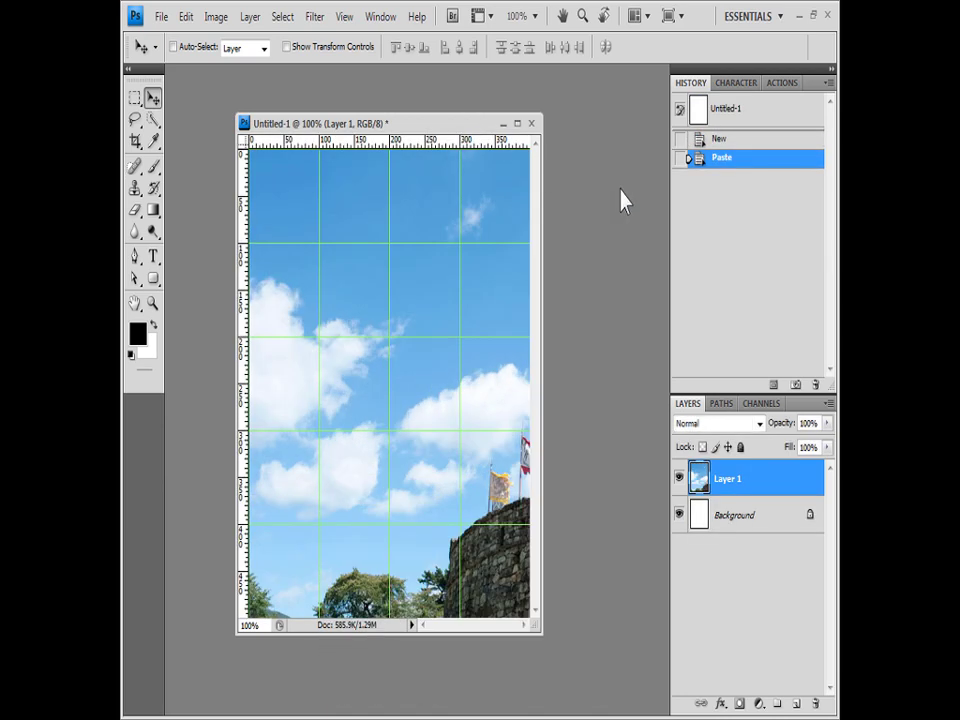
# Dock the Untitled-1 window as a tab and scale the pasted photo proportionally to 66.7% so it fills the canvas
pyautogui.moveTo(477, 125); pyautogui.dragTo(418, 80)
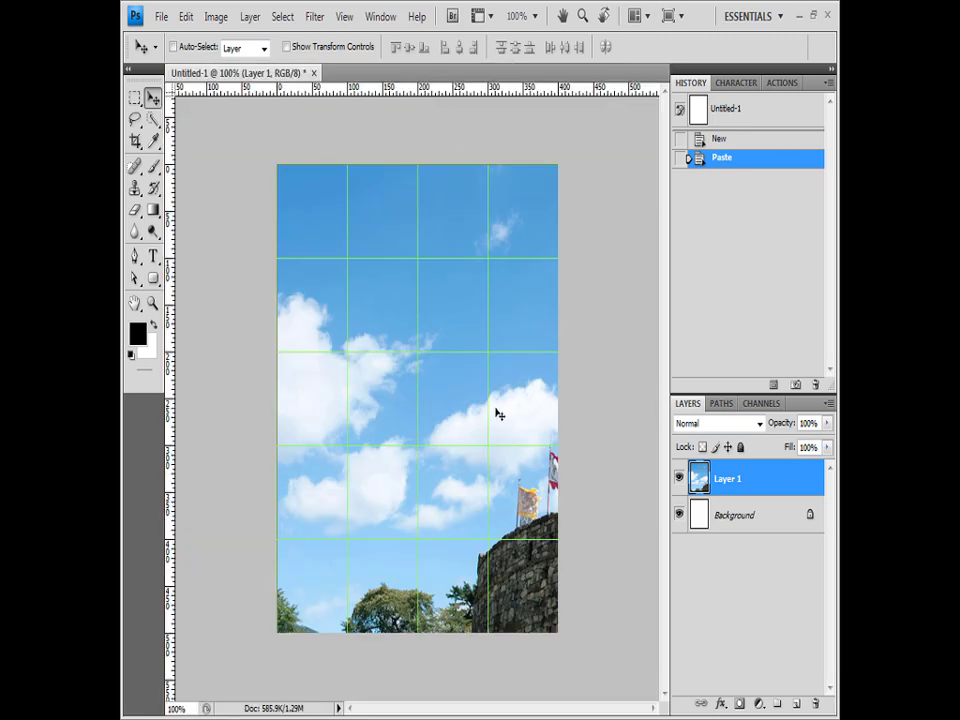
pyautogui.hotkey('ctrl', 't')
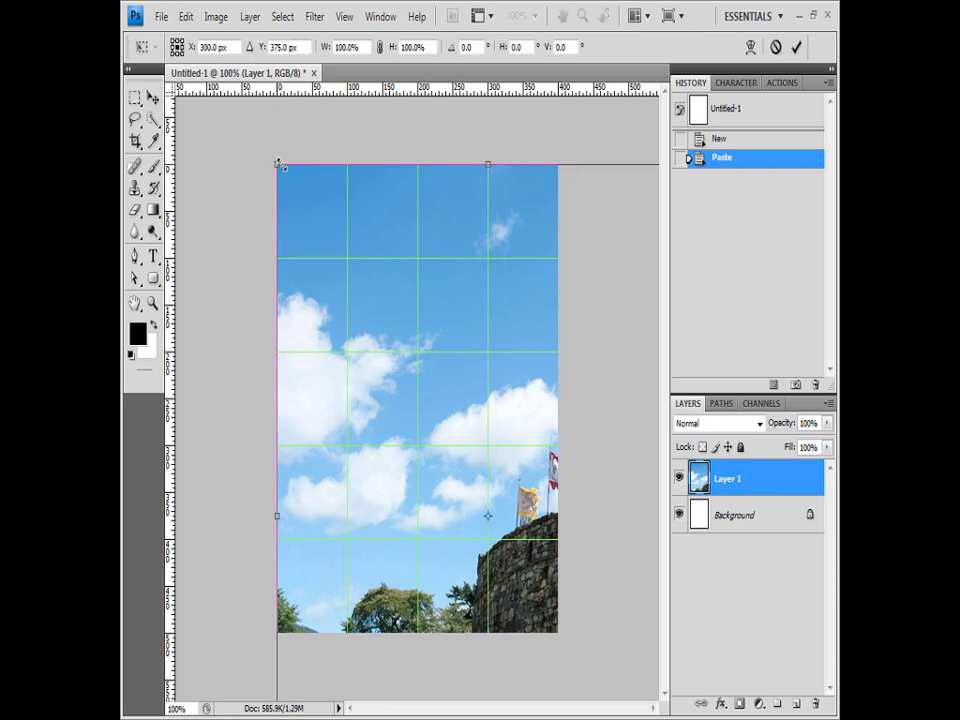
pyautogui.moveTo(281, 166); pyautogui.dragTo(392, 362)
pyautogui.moveTo(428, 458); pyautogui.dragTo(384, 298)
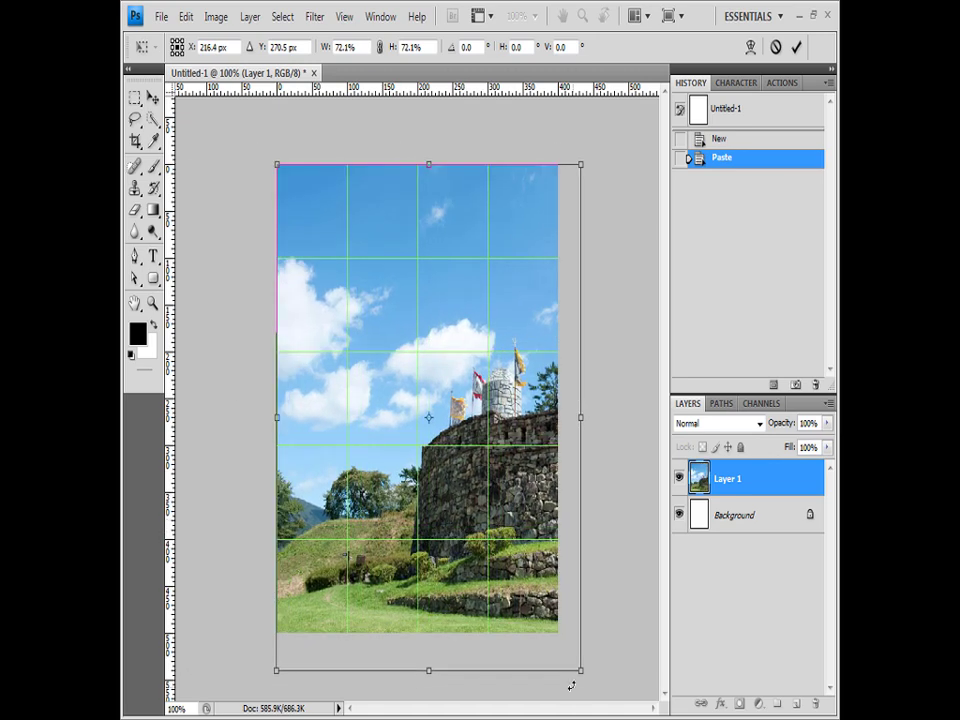
pyautogui.moveTo(571, 686); pyautogui.dragTo(558, 632)
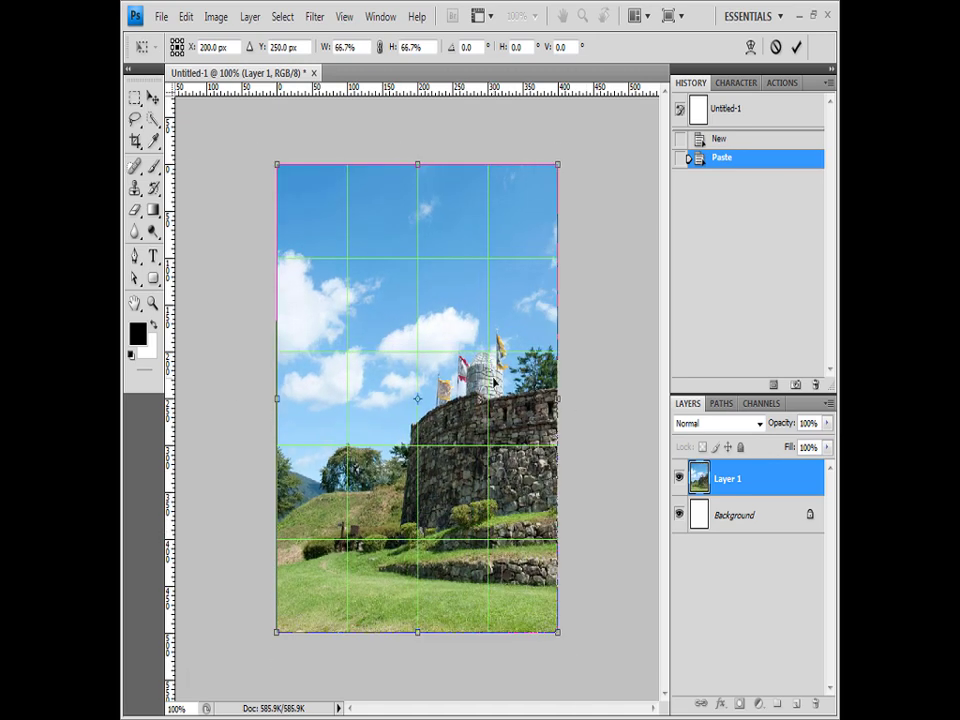
pyautogui.press('Return')
# Apply the Rough Pastels filter to Layer 1 with stroke length 6, stroke detail 4 and Canvas texture at 100% scaling and relief 20
pyautogui.click(315, 17)
pyautogui.moveTo(318, 157)
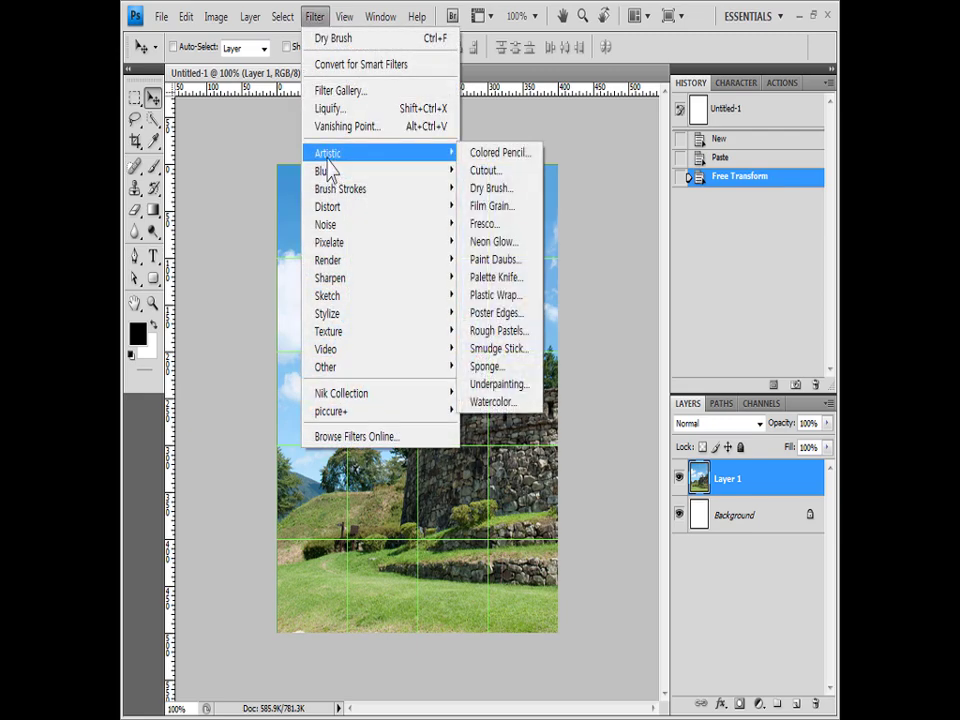
pyautogui.click(492, 332)
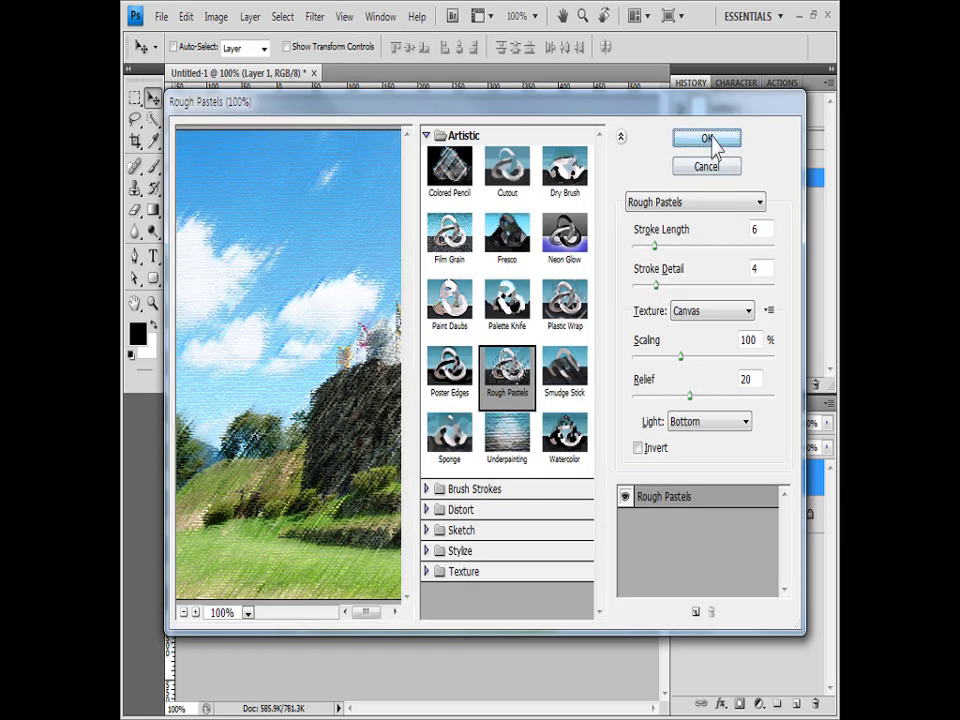
pyautogui.click(708, 140)
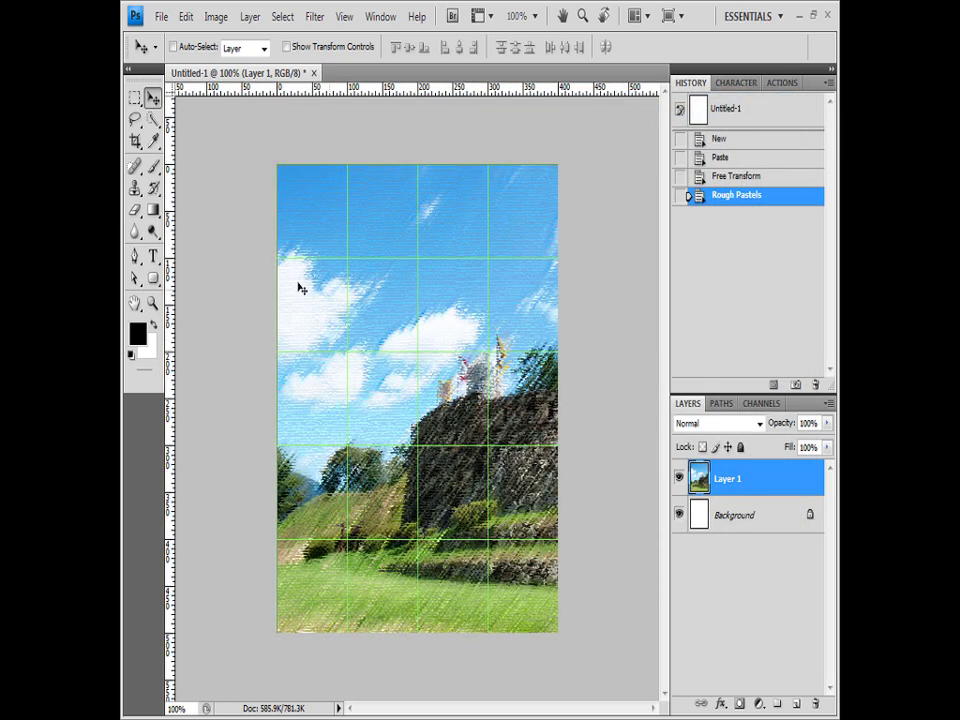
# Set the Pen tool to draw paths in Add to path area mode and turn off snapping
pyautogui.click(136, 258)
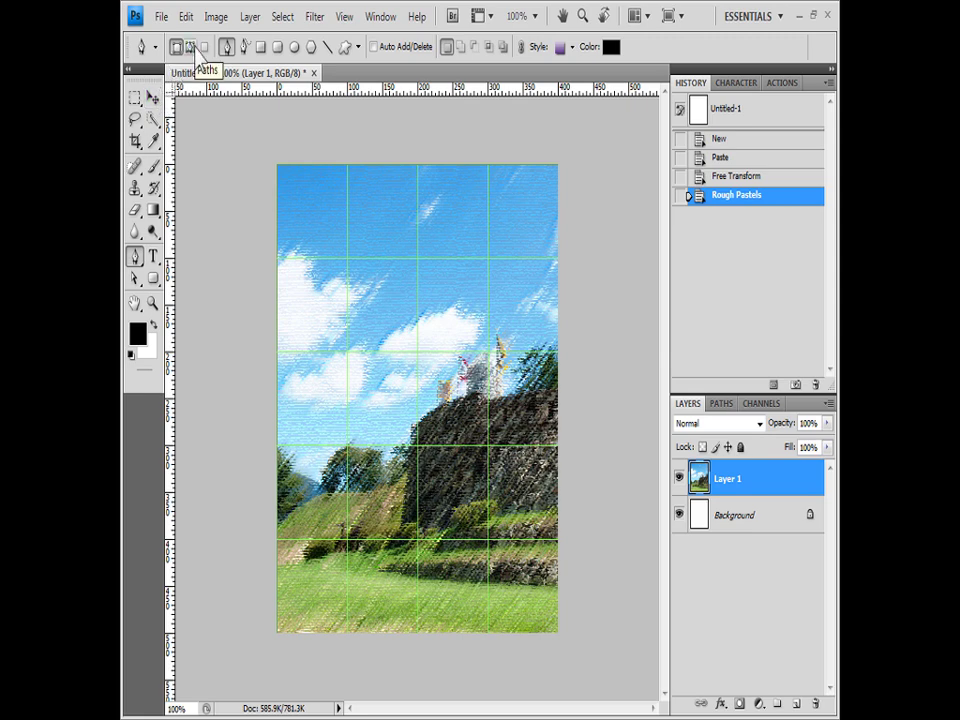
pyautogui.click(192, 48)
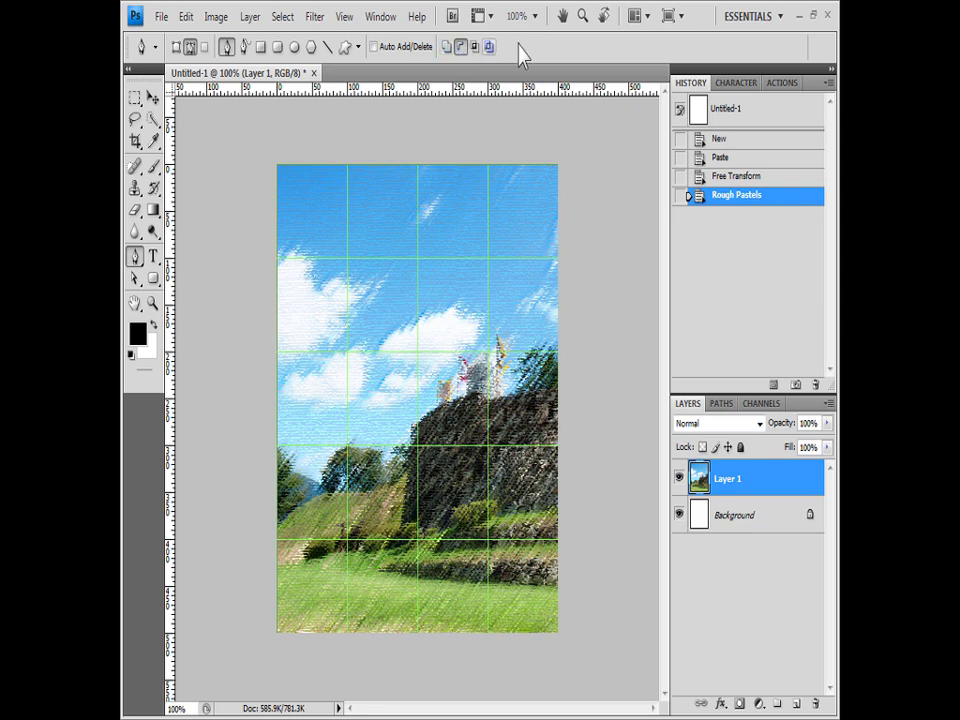
pyautogui.click(448, 47)
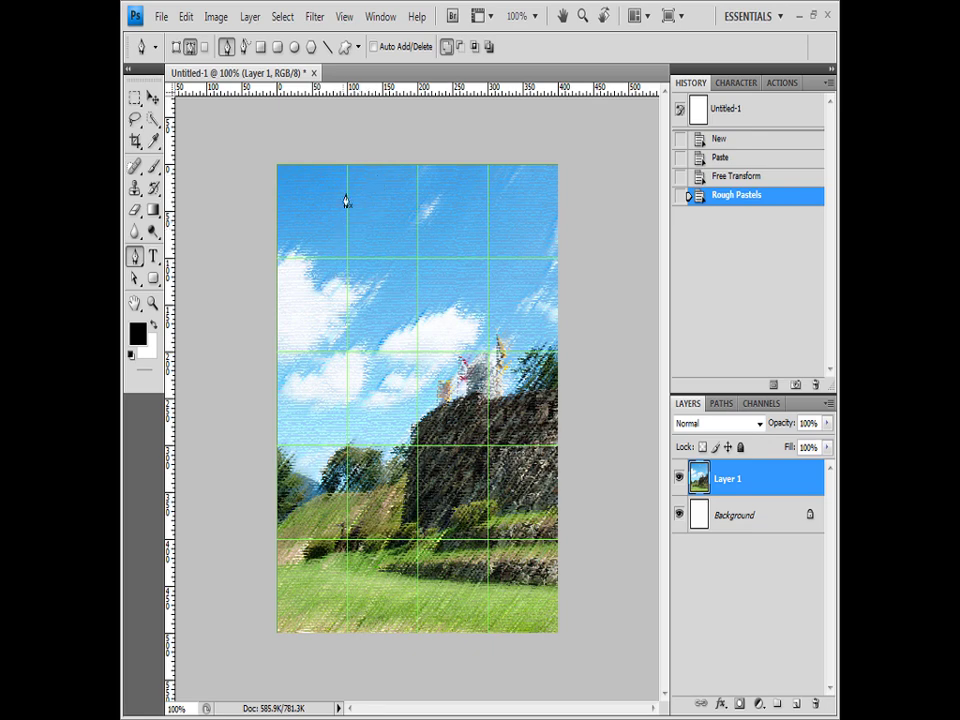
pyautogui.click(344, 16)
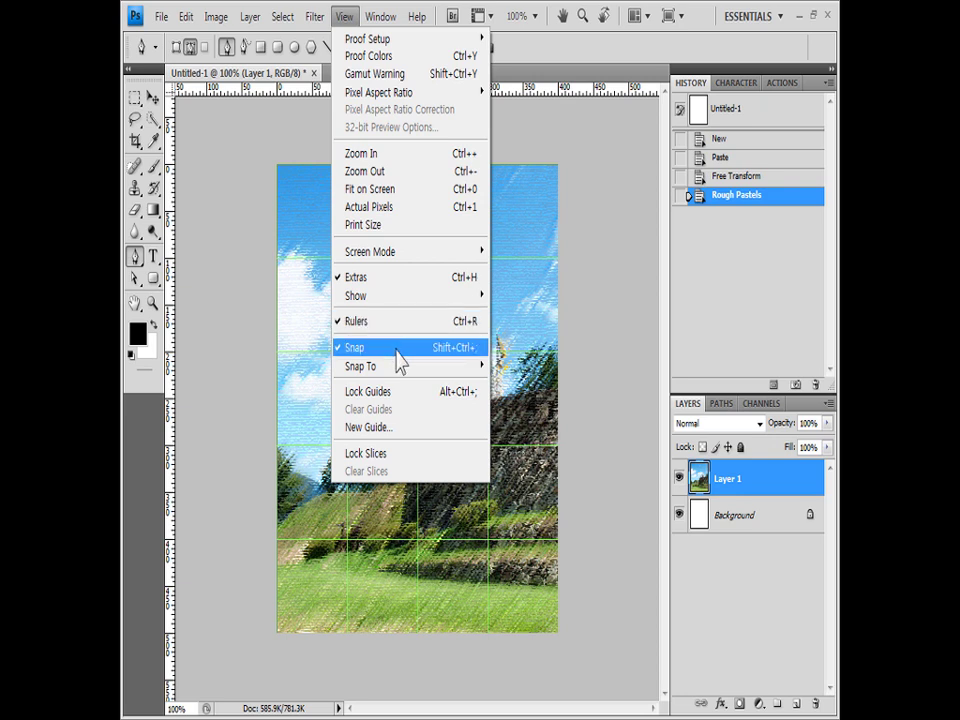
pyautogui.click(398, 358)
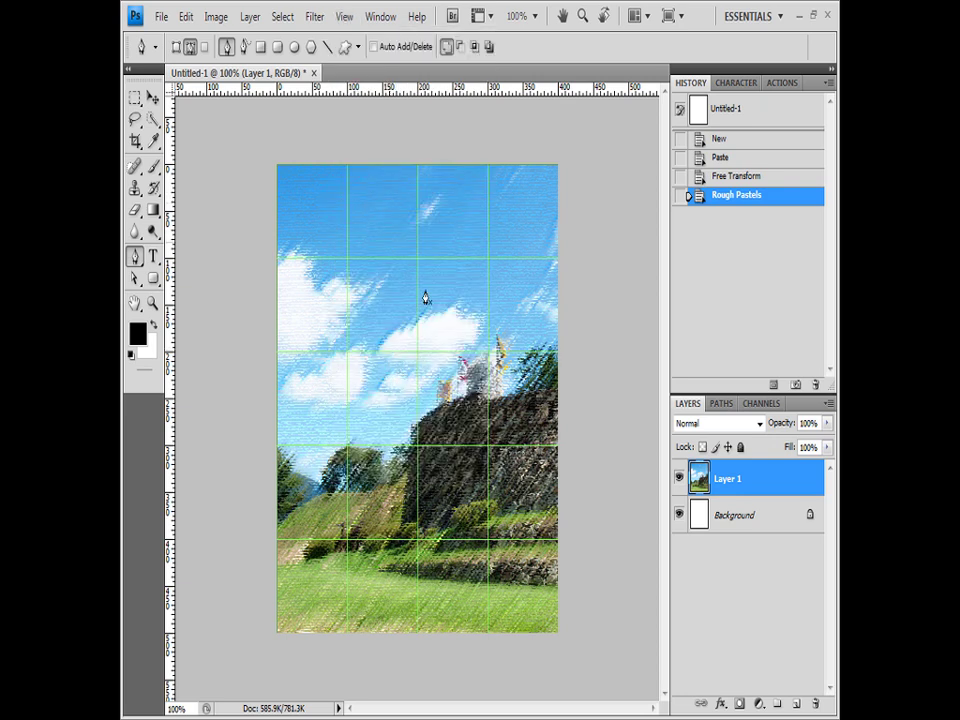
# Start the tumbler lid path with a base about 150 px wide, its right side and shoulder, and the knob's right curve
pyautogui.click(727, 403)
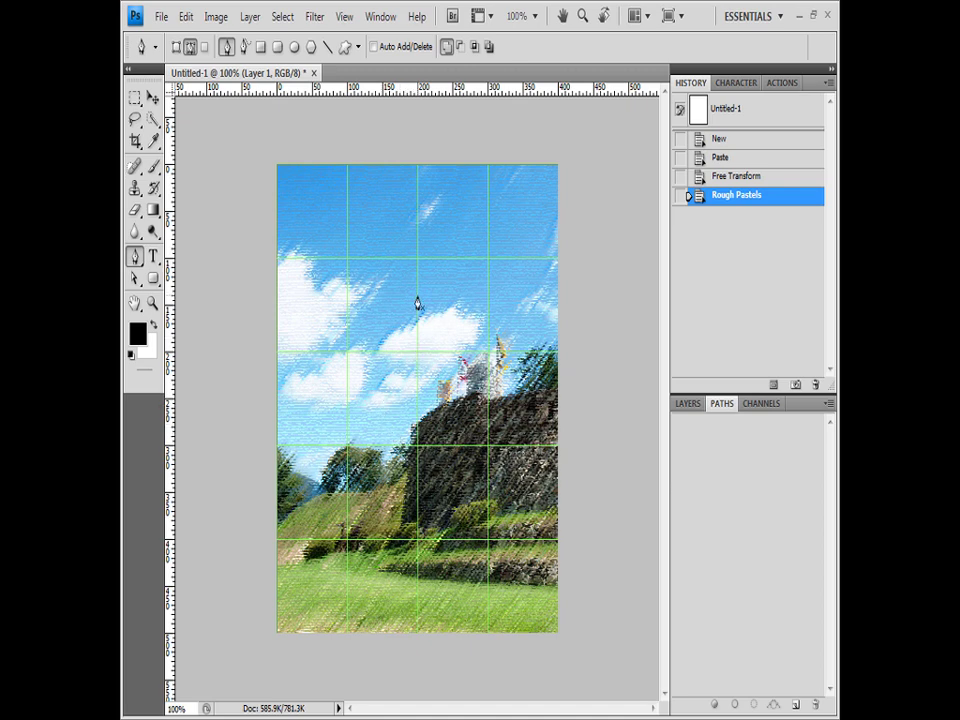
pyautogui.click(313, 249)
pyautogui.click(418, 250)
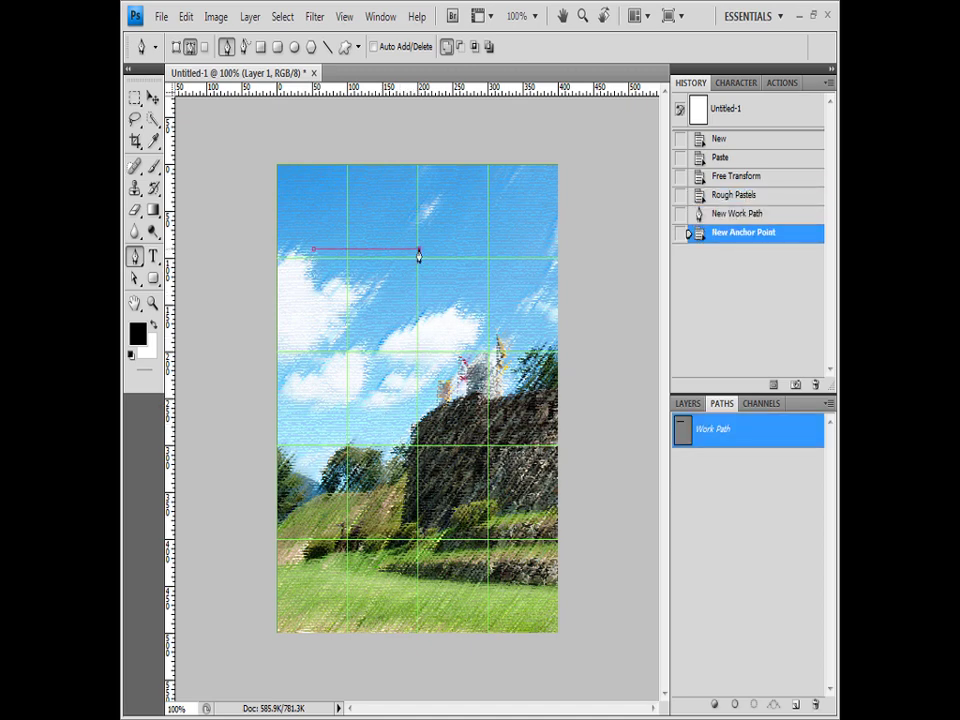
pyautogui.click(418, 218)
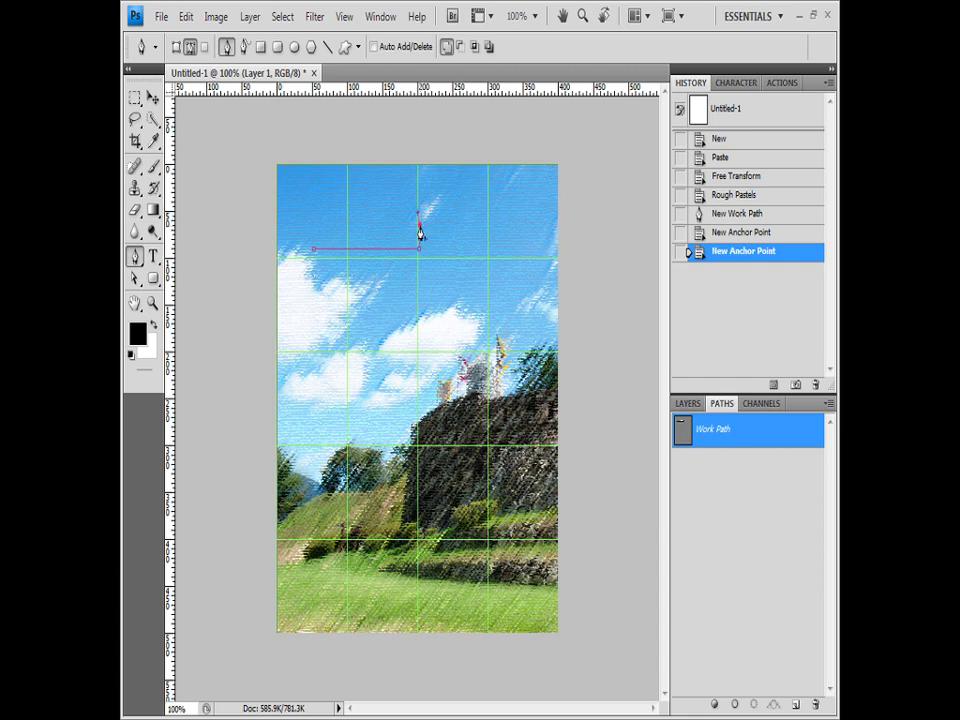
pyautogui.click(418, 220)
pyautogui.moveTo(381, 209)
pyautogui.mouseDown()
pyautogui.moveTo(364, 208)
pyautogui.moveTo(390, 218)
pyautogui.moveTo(381, 199)
pyautogui.mouseUp()
pyautogui.click(388, 213)
pyautogui.click(381, 199)
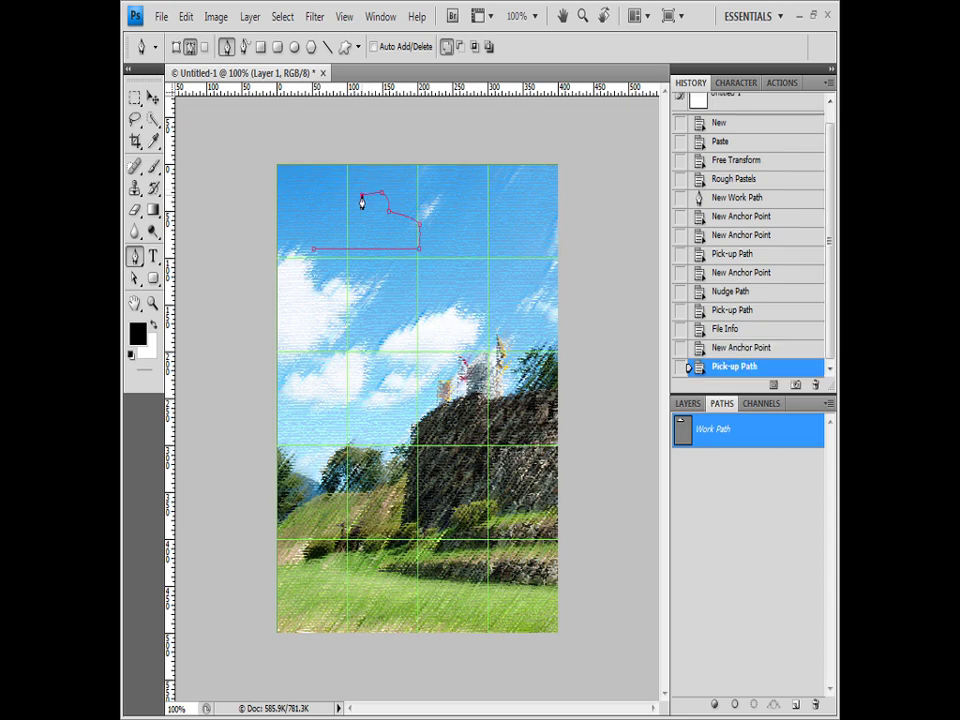
# Draw the left side of the lid's knob and its left shoulder, closing the lid path at the base's left end
pyautogui.click(359, 201)
pyautogui.click(362, 205)
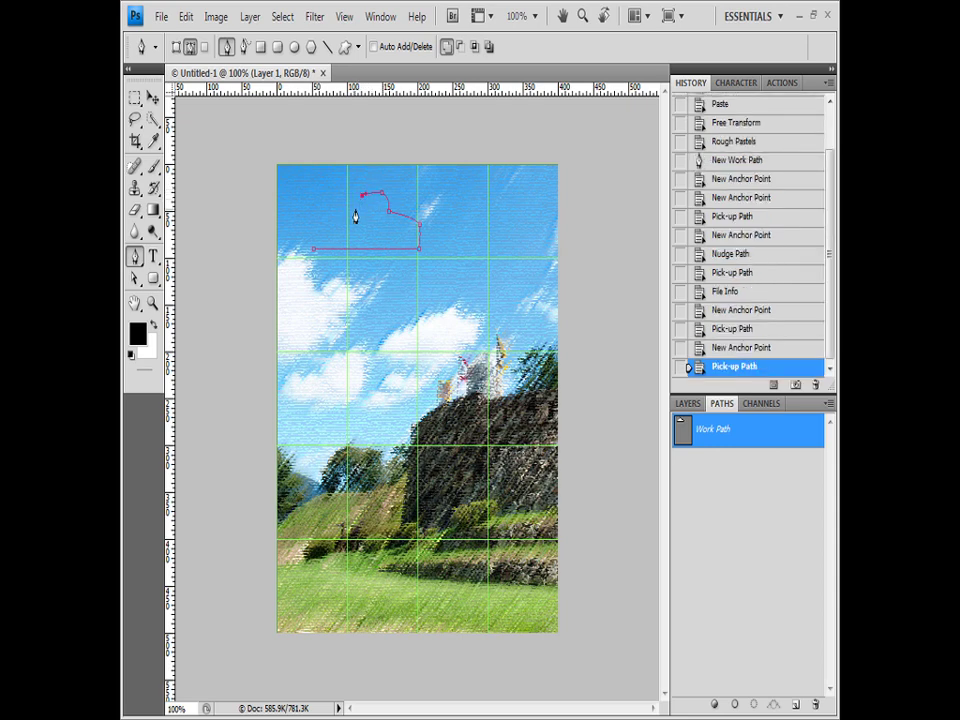
pyautogui.click(355, 212)
pyautogui.click(356, 211)
pyautogui.press('Right')
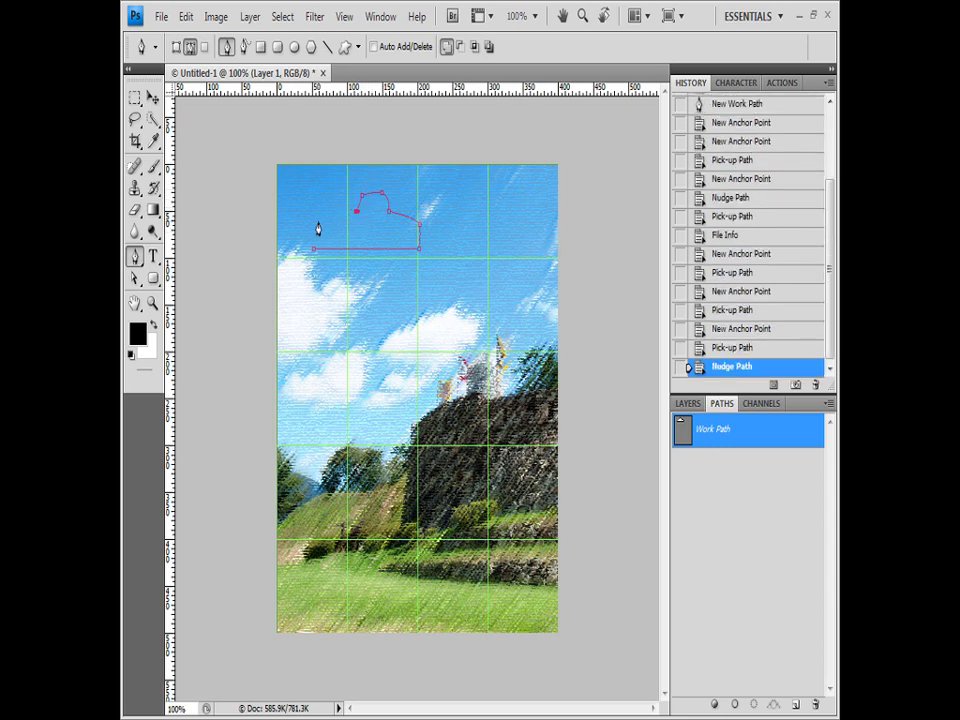
pyautogui.click(317, 222)
pyautogui.click(318, 222)
pyautogui.moveTo(314, 249); pyautogui.dragTo(315, 268)
# Start the tumbler body path just below the lid, drawing its straight top edge and the handle's outer curve around the lower tip
pyautogui.click(314, 263)
pyautogui.click(419, 263)
pyautogui.moveTo(436, 250); pyautogui.dragTo(505, 279)
pyautogui.keyDown('alt'); pyautogui.click(436, 251); pyautogui.keyUp('alt')
pyautogui.keyDown('alt'); pyautogui.click(477, 259); pyautogui.keyUp('alt')
pyautogui.click(488, 312)
pyautogui.click(487, 314)
pyautogui.click(487, 313)
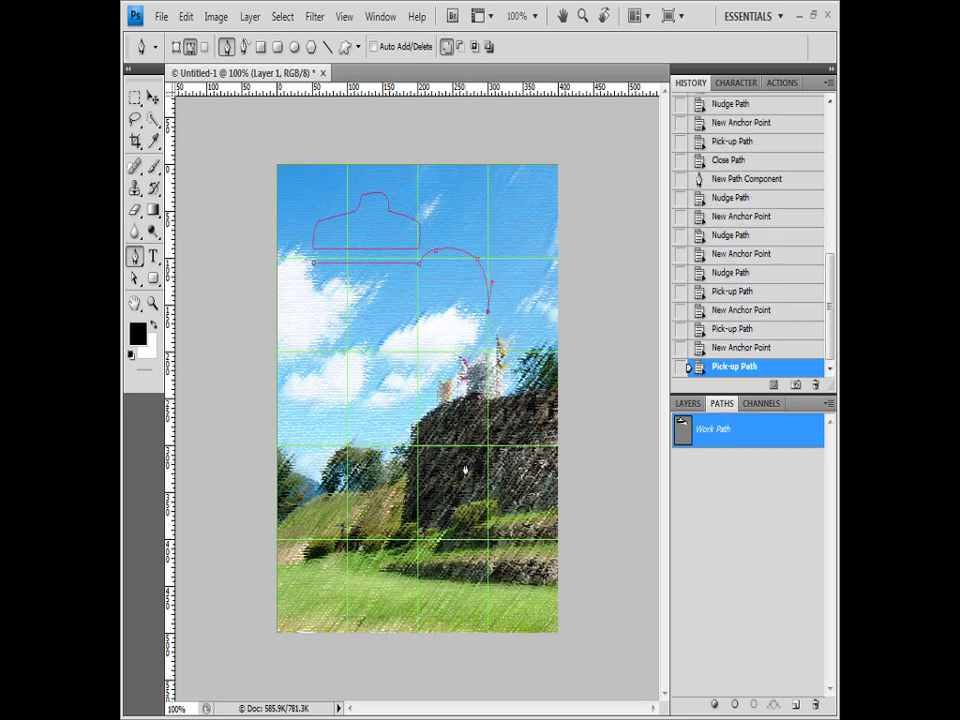
pyautogui.click(462, 460)
pyautogui.keyDown('alt'); pyautogui.click(462, 457); pyautogui.keyUp('alt')
pyautogui.moveTo(443, 452); pyautogui.dragTo(449, 413)
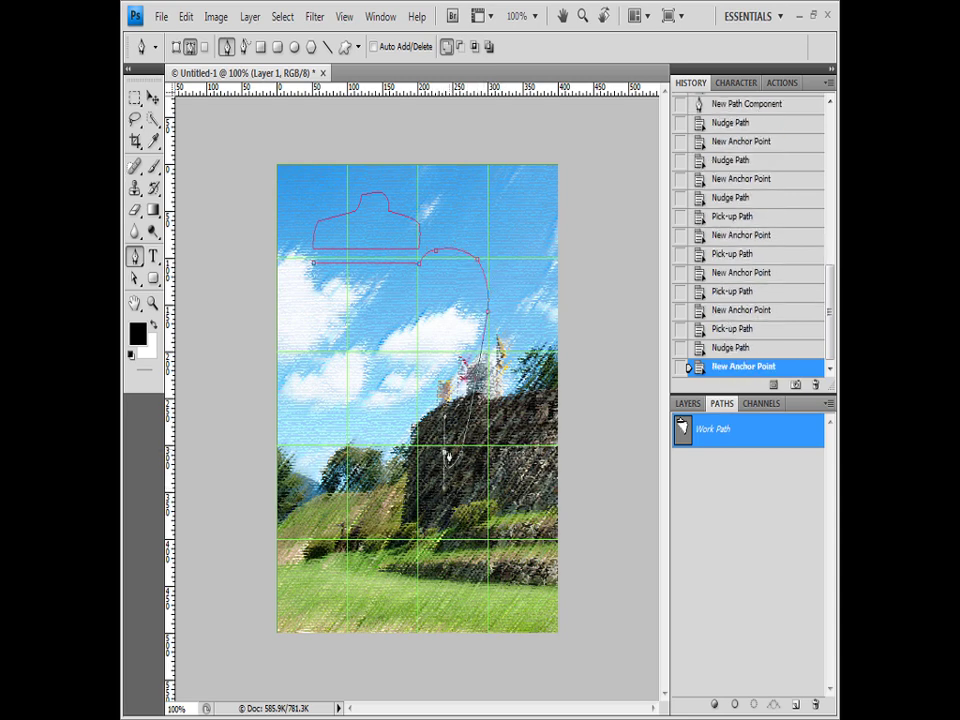
# Continue the path up the handle's inner edge, around its inner arch and back to the tumbler body
pyautogui.keyDown('alt'); pyautogui.click(443, 452); pyautogui.keyUp('alt')
pyautogui.moveTo(466, 312); pyautogui.dragTo(462, 279)
pyautogui.keyDown('alt'); pyautogui.click(466, 312); pyautogui.keyUp('alt')
pyautogui.moveTo(470, 346); pyautogui.dragTo(465, 340)
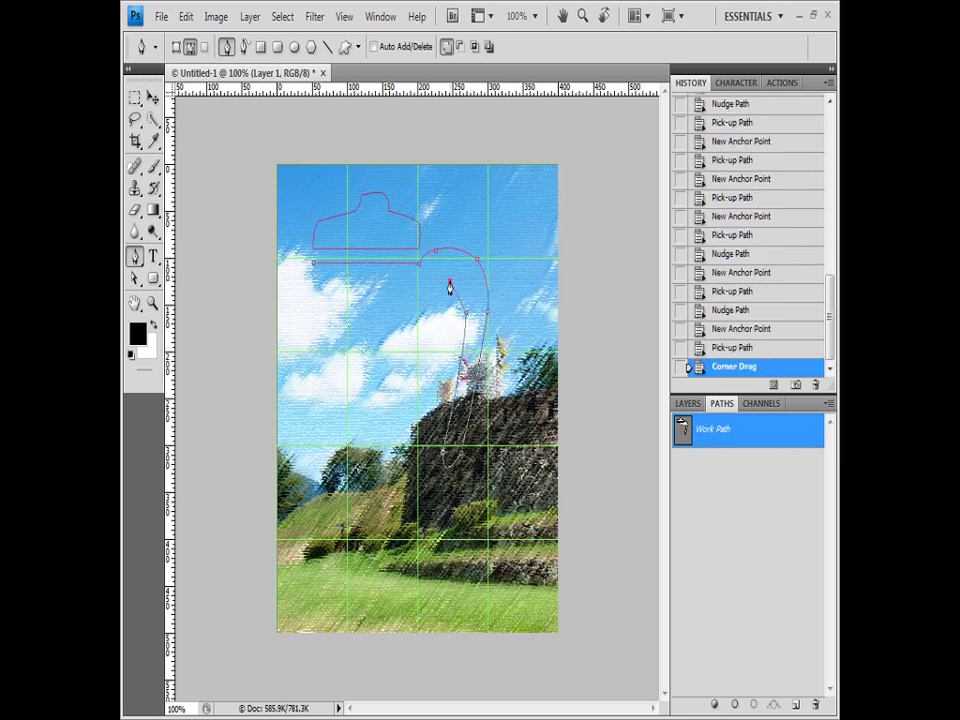
pyautogui.moveTo(450, 281); pyautogui.dragTo(411, 340)
pyautogui.keyDown('alt'); pyautogui.click(450, 281); pyautogui.keyUp('alt')
pyautogui.click(419, 292)
pyautogui.keyDown('alt'); pyautogui.click(418, 294); pyautogui.keyUp('alt')
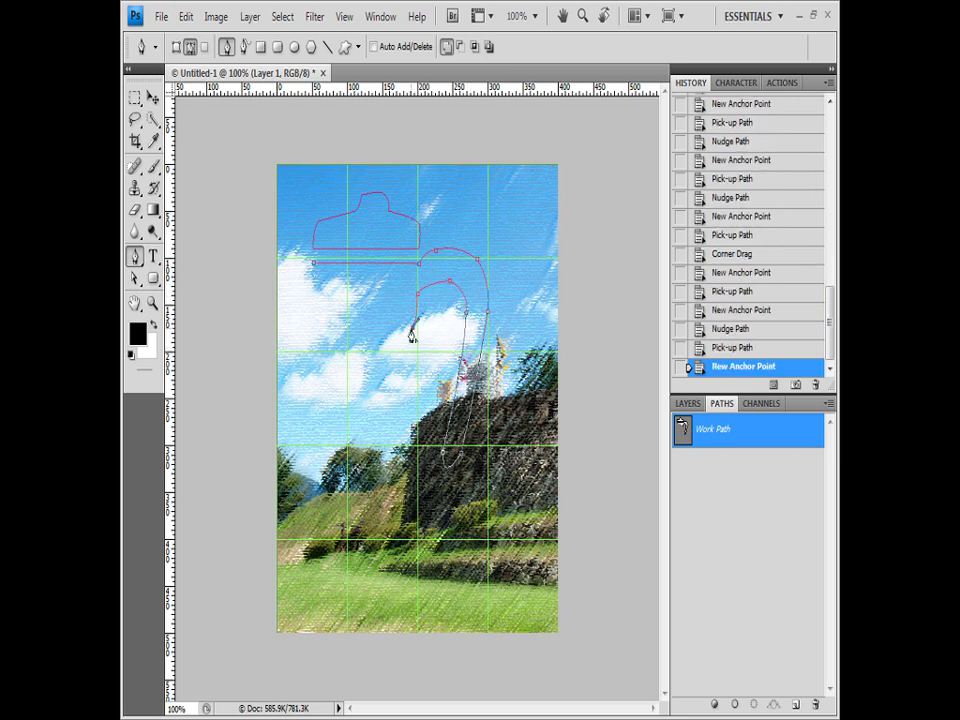
pyautogui.keyDown('alt'); pyautogui.click(413, 327); pyautogui.keyUp('alt')
# Draw the tumbler body's curved right side and wavy bottom edge to the lower-left corner
pyautogui.moveTo(412, 422); pyautogui.dragTo(428, 495)
pyautogui.moveTo(398, 358); pyautogui.dragTo(398, 345)
pyautogui.click(412, 422)
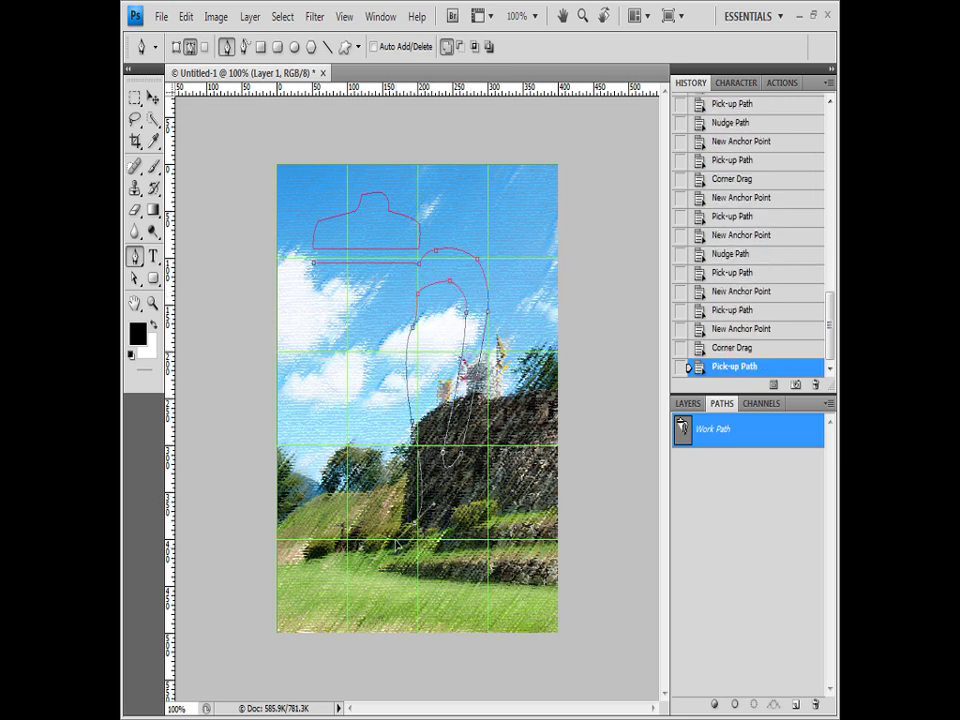
pyautogui.moveTo(418, 523); pyautogui.dragTo(433, 521)
pyautogui.keyDown('alt'); pyautogui.click(418, 523); pyautogui.keyUp('alt')
pyautogui.moveTo(360, 522); pyautogui.dragTo(312, 537)
pyautogui.keyDown('alt'); pyautogui.click(359, 522); pyautogui.keyUp('alt')
pyautogui.keyDown('alt'); pyautogui.click(313, 523); pyautogui.keyUp('alt')
pyautogui.press('Up')
# Draw the tumbler body's curved left side and close the path at its top-left starting point
pyautogui.moveTo(324, 417); pyautogui.dragTo(335, 384)
pyautogui.moveTo(314, 449); pyautogui.dragTo(298, 512)
pyautogui.keyDown('alt'); pyautogui.click(323, 418); pyautogui.keyUp('alt')
pyautogui.click(315, 315)
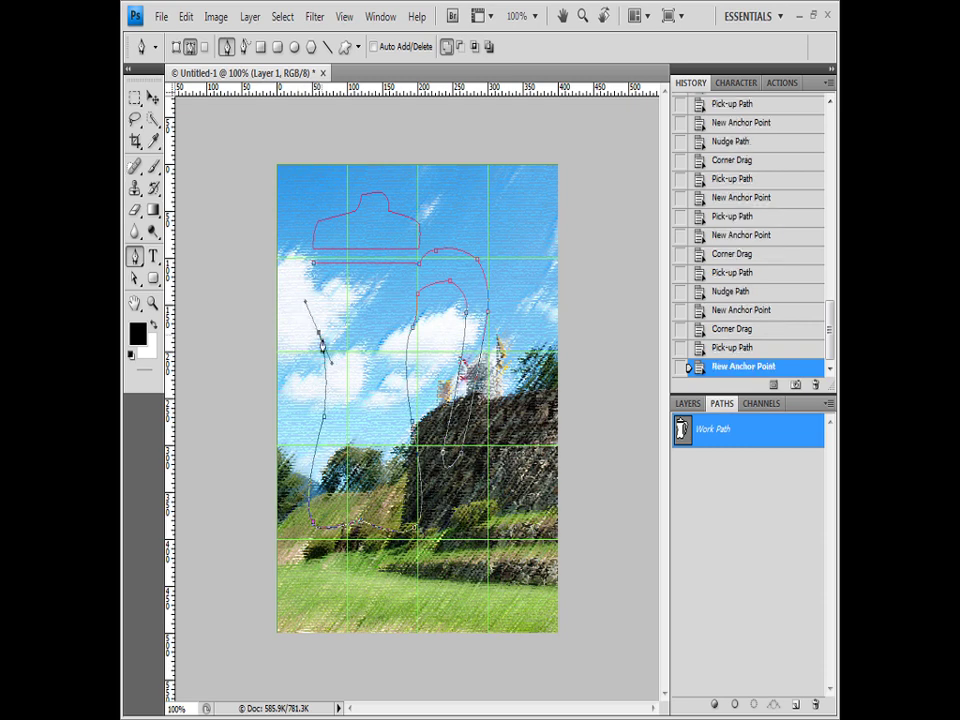
pyautogui.click(314, 265)
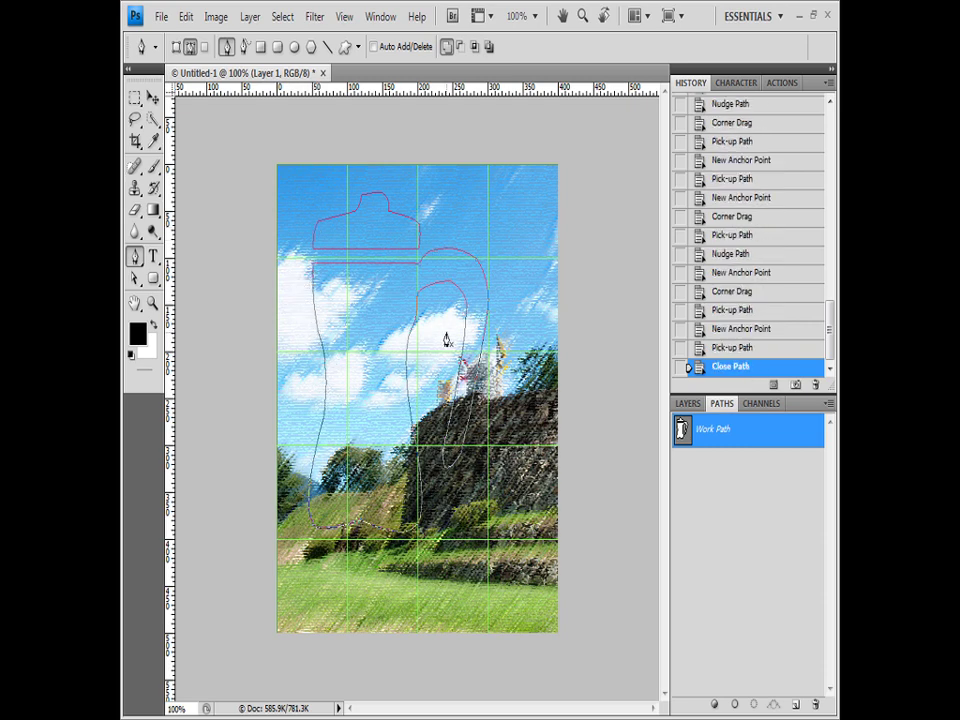
# Save the work path under the name 텀블러 모양
pyautogui.doubleClick(726, 437)
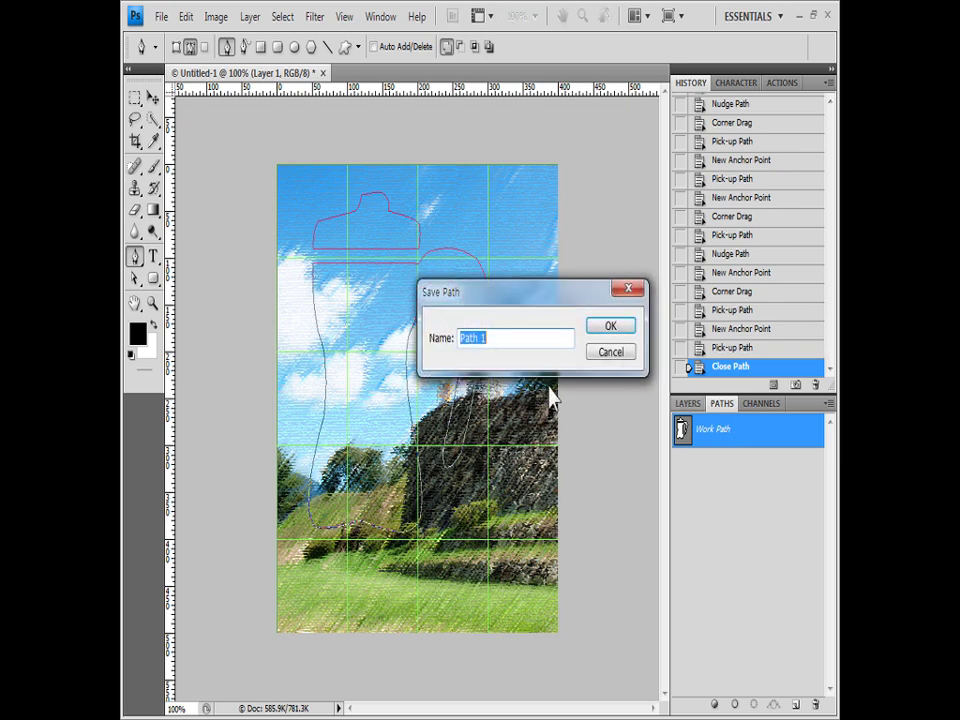
pyautogui.write('텀블러 모양')
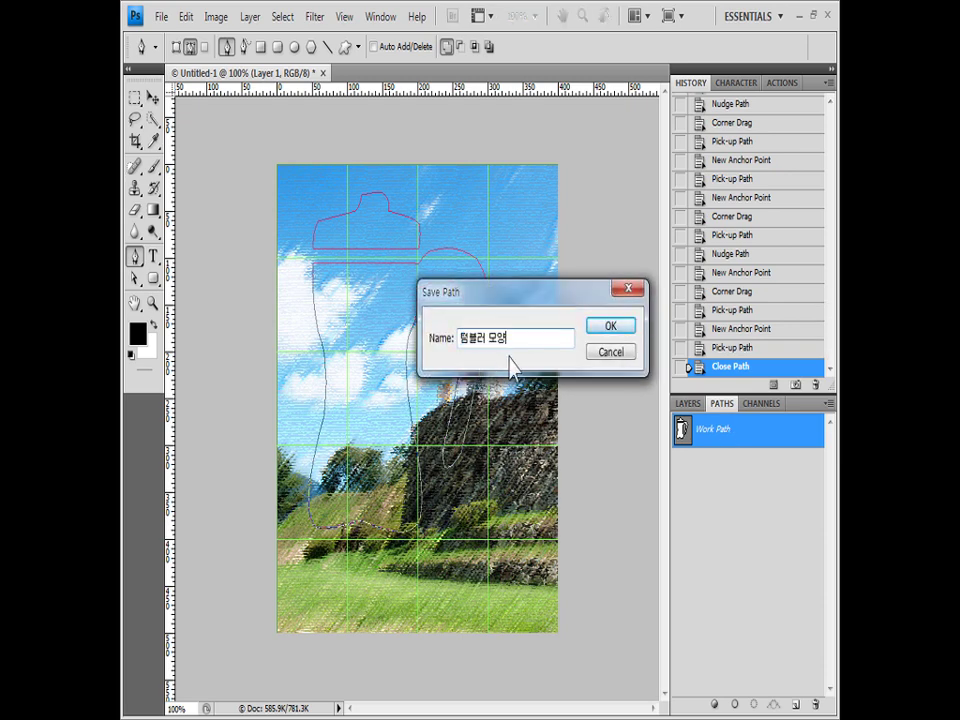
pyautogui.click(612, 327)
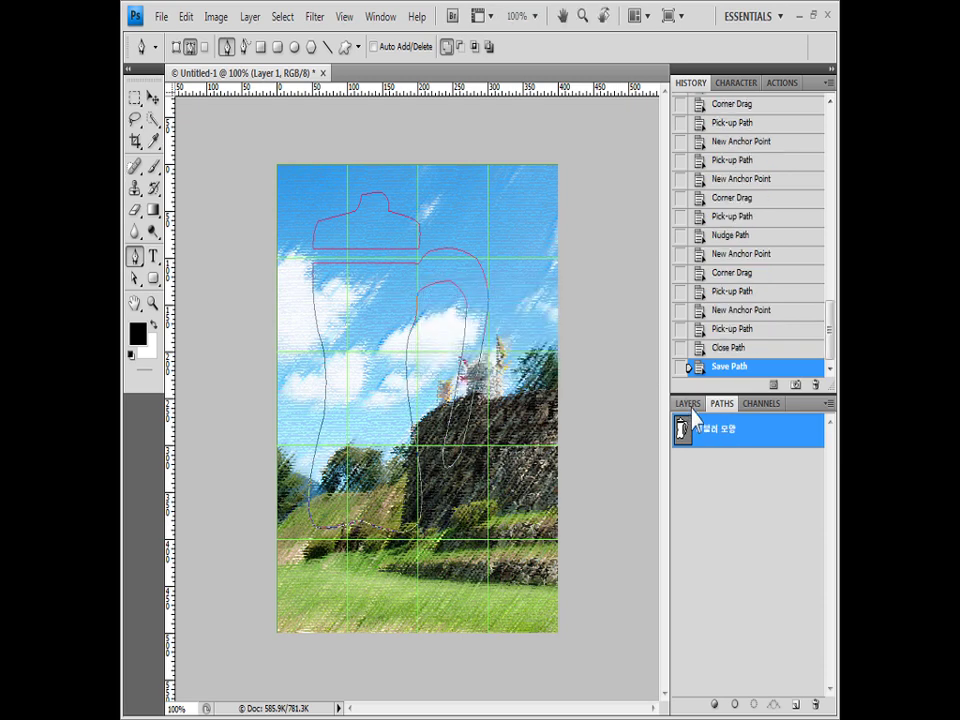
# Create a new layer, load the tumbler path as a selection and fill it with the black foreground color
pyautogui.click(688, 403)
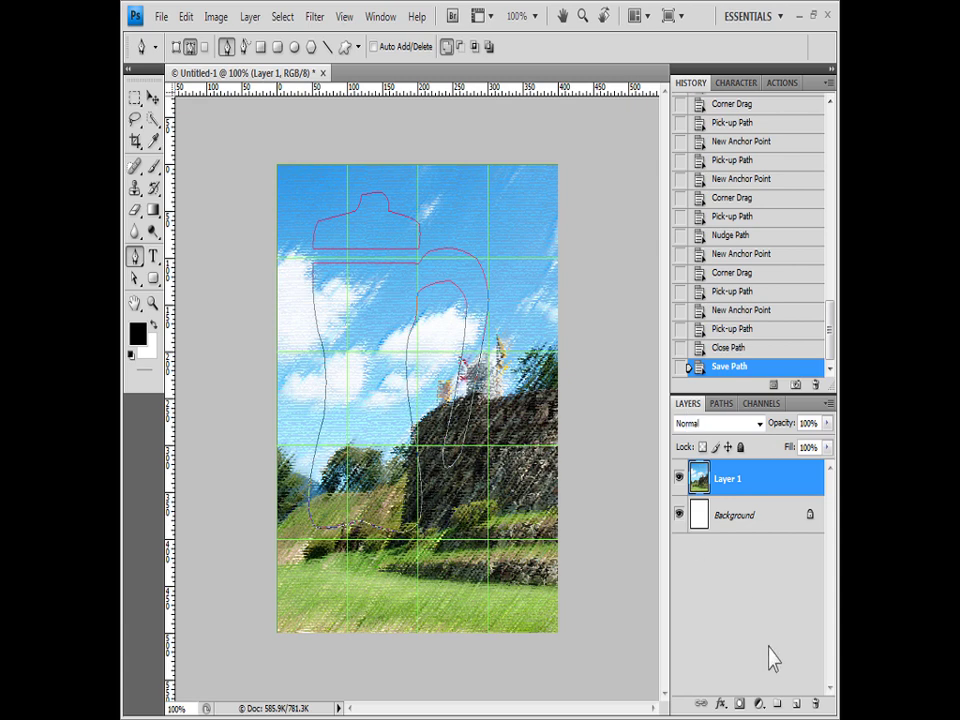
pyautogui.click(796, 706)
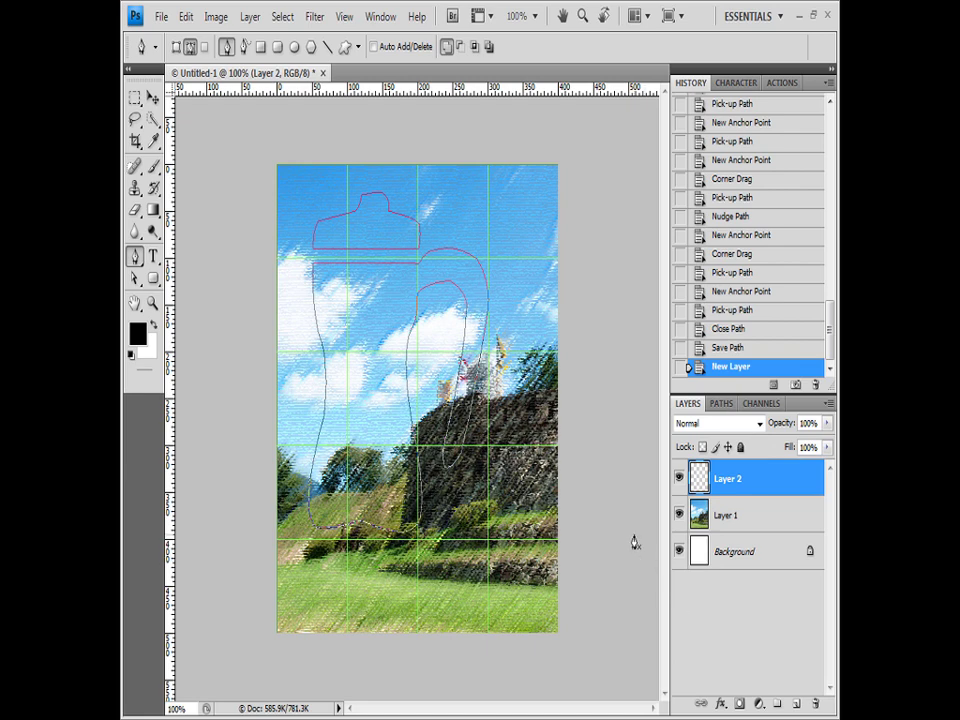
pyautogui.hotkey('ctrl', 'Return')
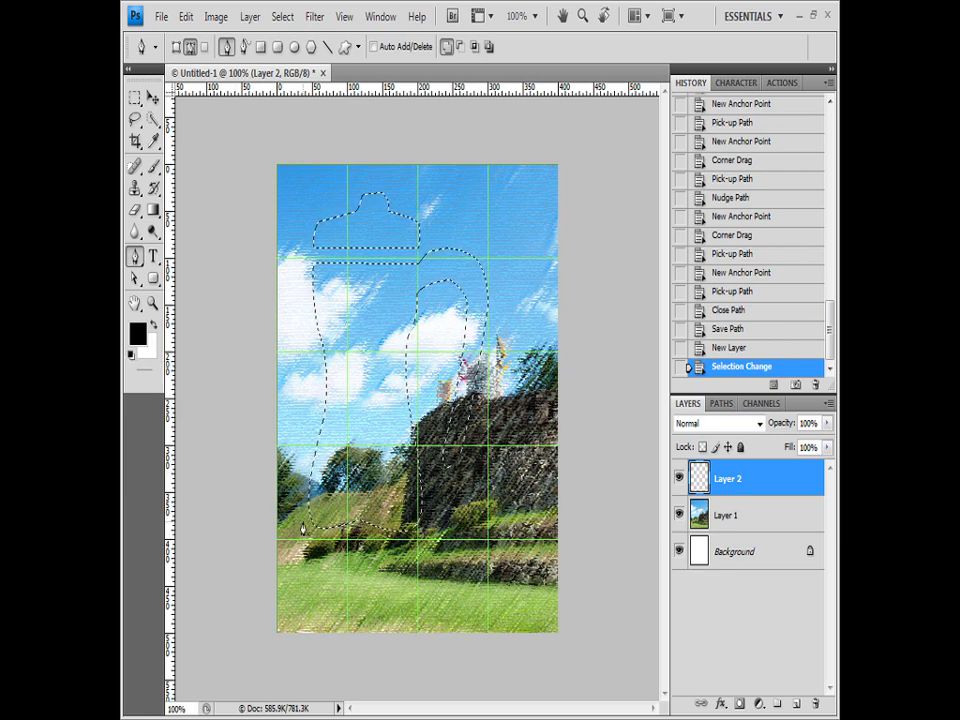
pyautogui.hotkey('alt', 'BackSpace')
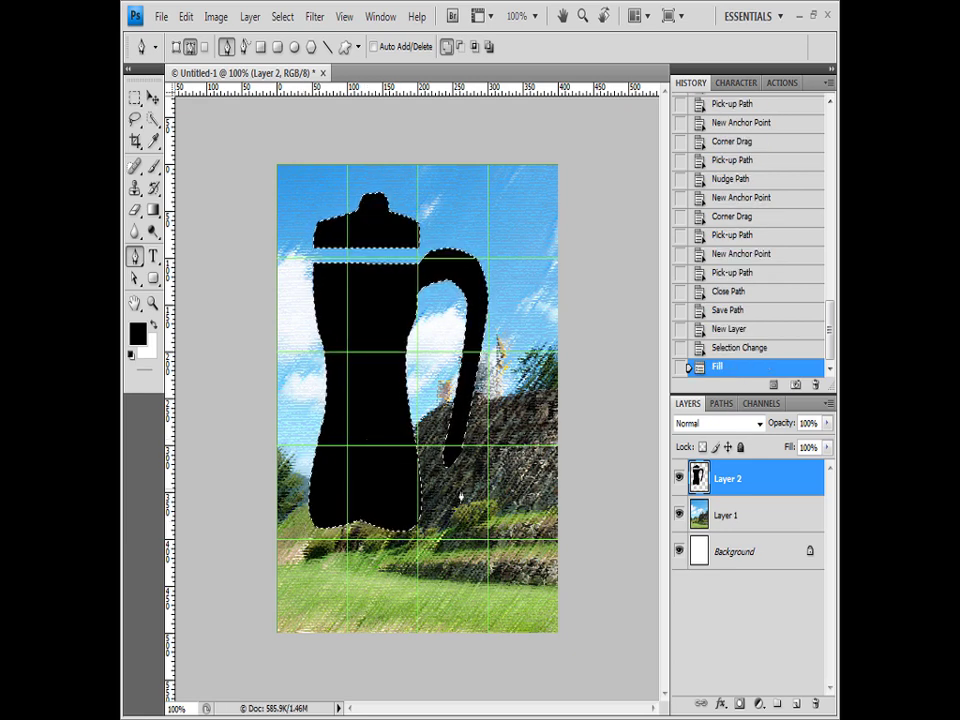
# Switch to the file explorer's Chapter02 folder and open 1급-2.JPG in Photoshop as a separate document
pyautogui.hotkey('alt', 'Tab')
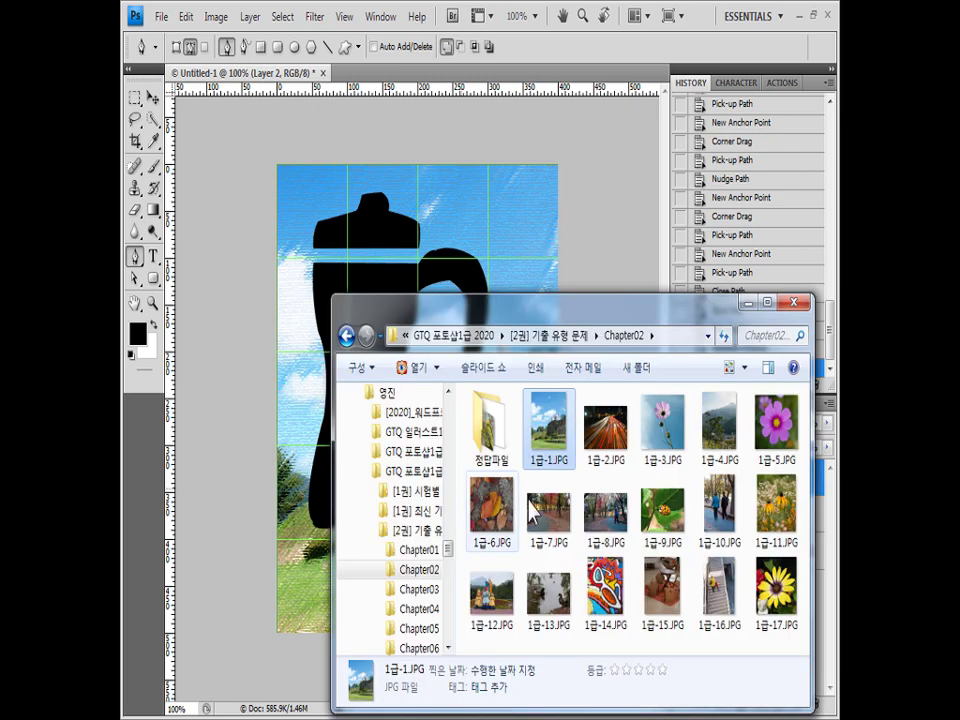
pyautogui.moveTo(609, 455); pyautogui.dragTo(585, 153)
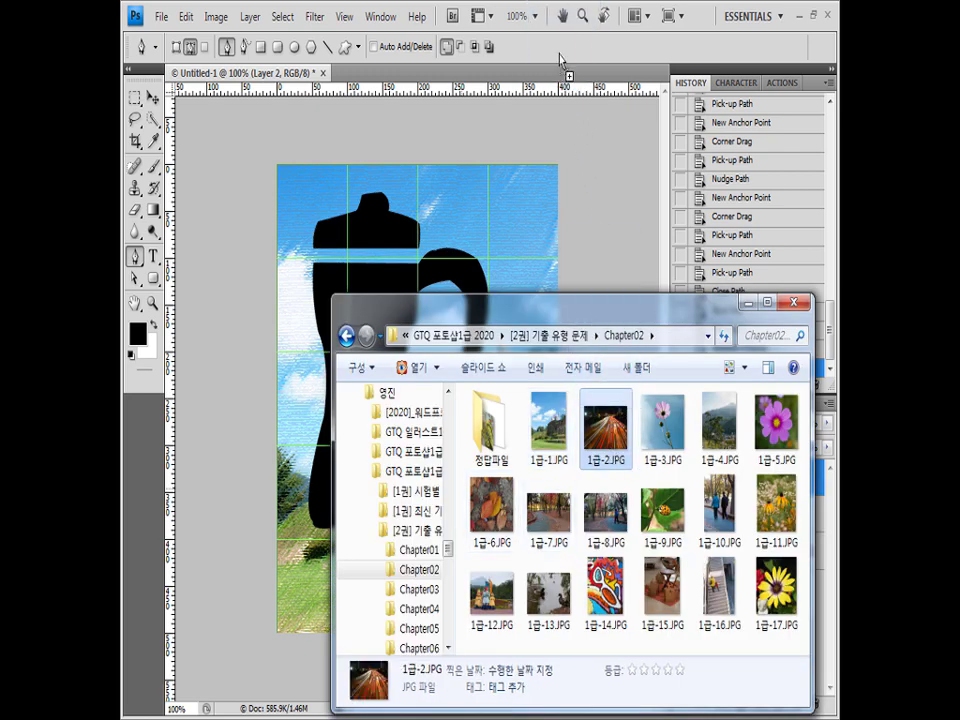
pyautogui.moveTo(562, 62); pyautogui.dragTo(563, 66)
# Copy the entire 1급-2.JPG photo into the Untitled-1 document and close the source image
pyautogui.hotkey('ctrl', 'a')
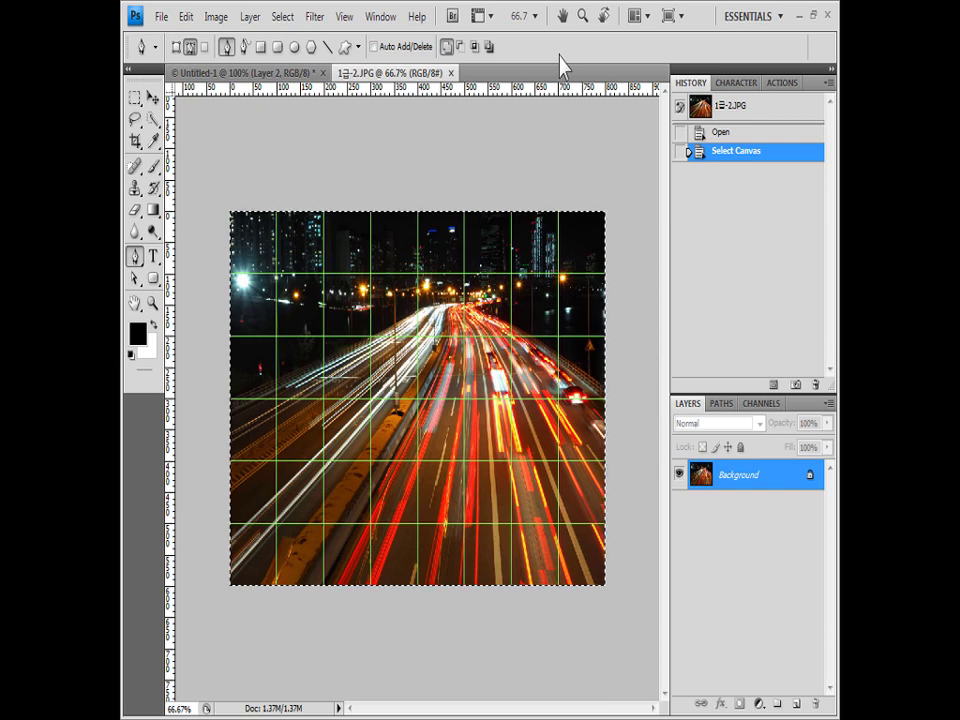
pyautogui.hotkey('ctrl', 'c')
pyautogui.click(240, 73)
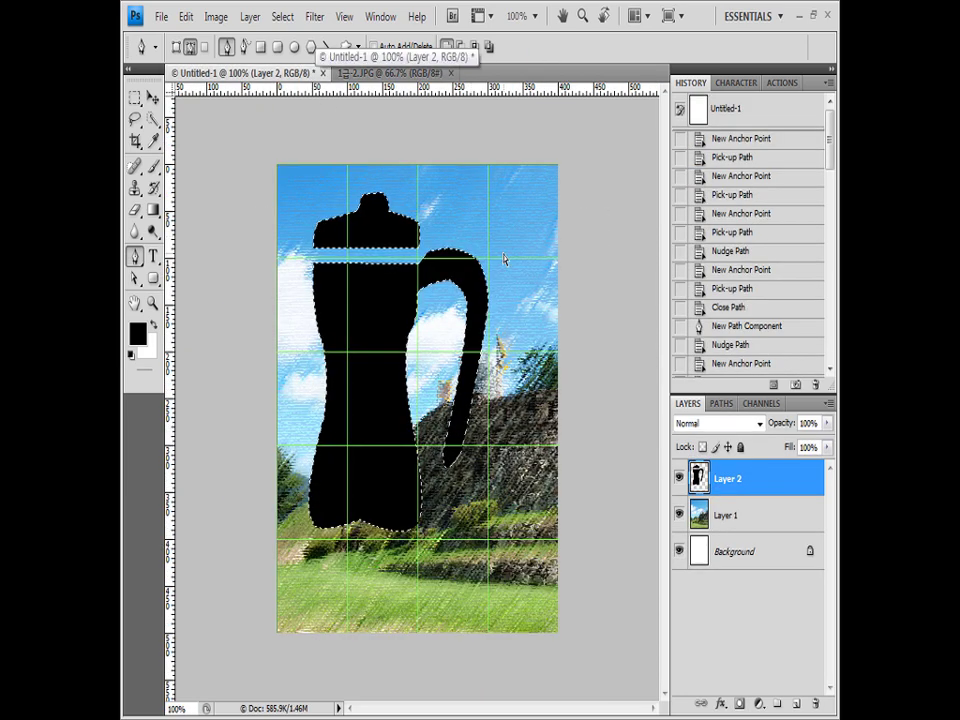
pyautogui.hotkey('ctrl', 'v')
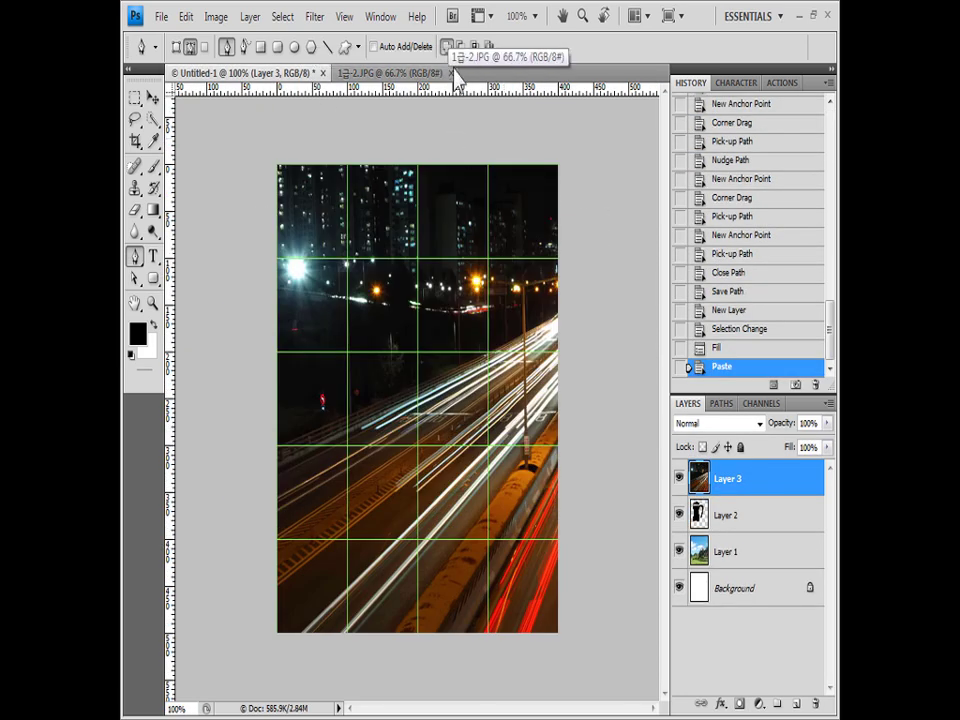
pyautogui.click(451, 73)
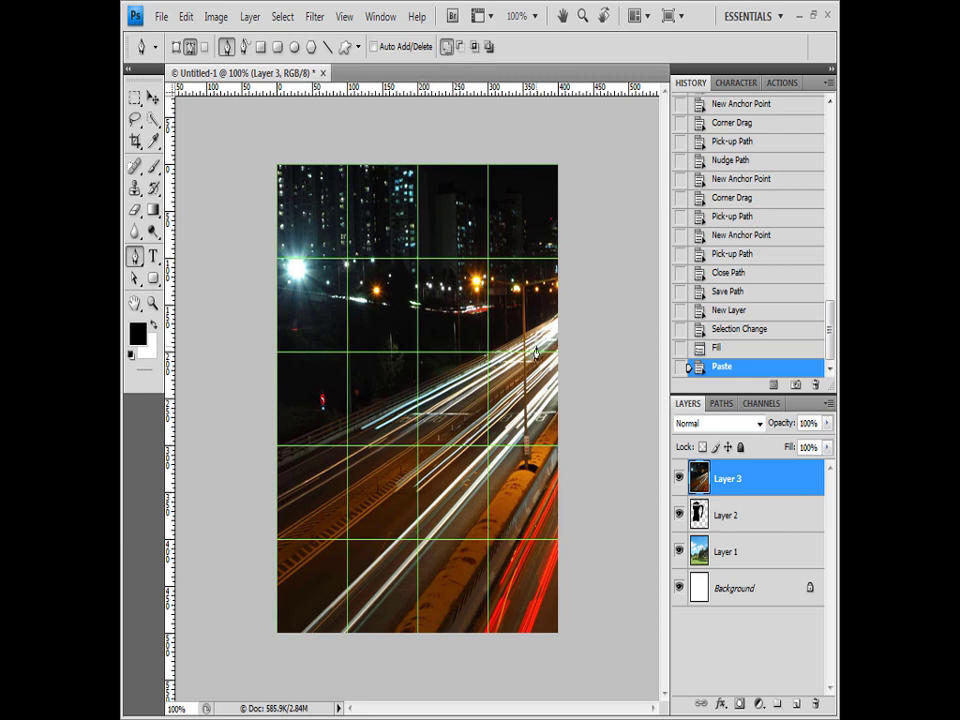
# Clip Layer 3 to the tumbler shape in Layer 2 and reposition the photo at X 45 px, Y 173 px
pyautogui.keyDown('alt'); pyautogui.click(750, 497); pyautogui.keyUp('alt')
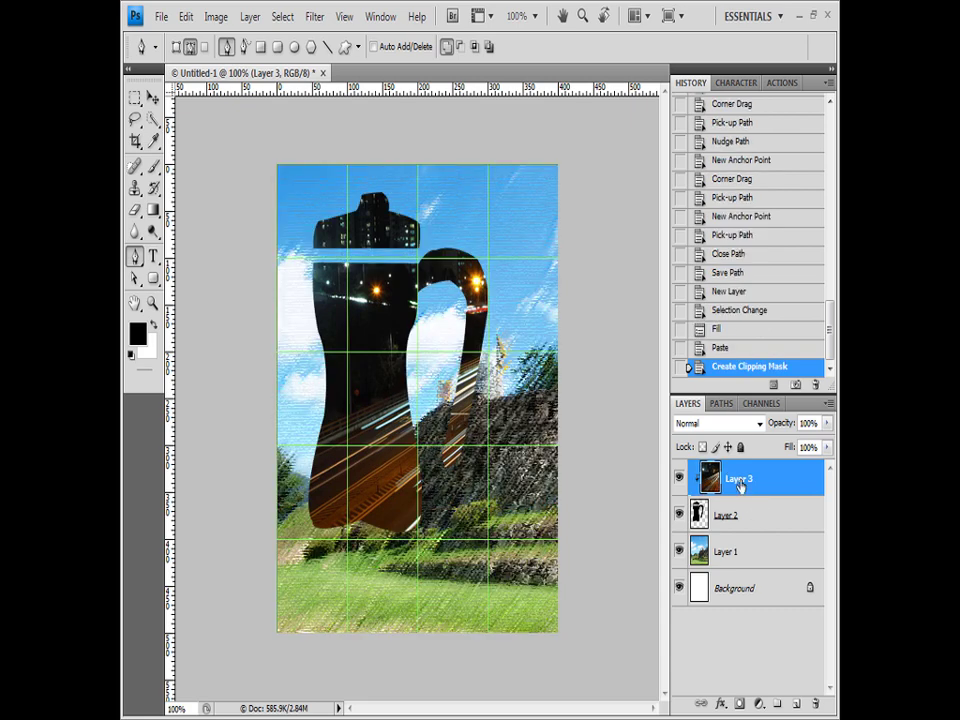
pyautogui.hotkey('ctrl', 't')
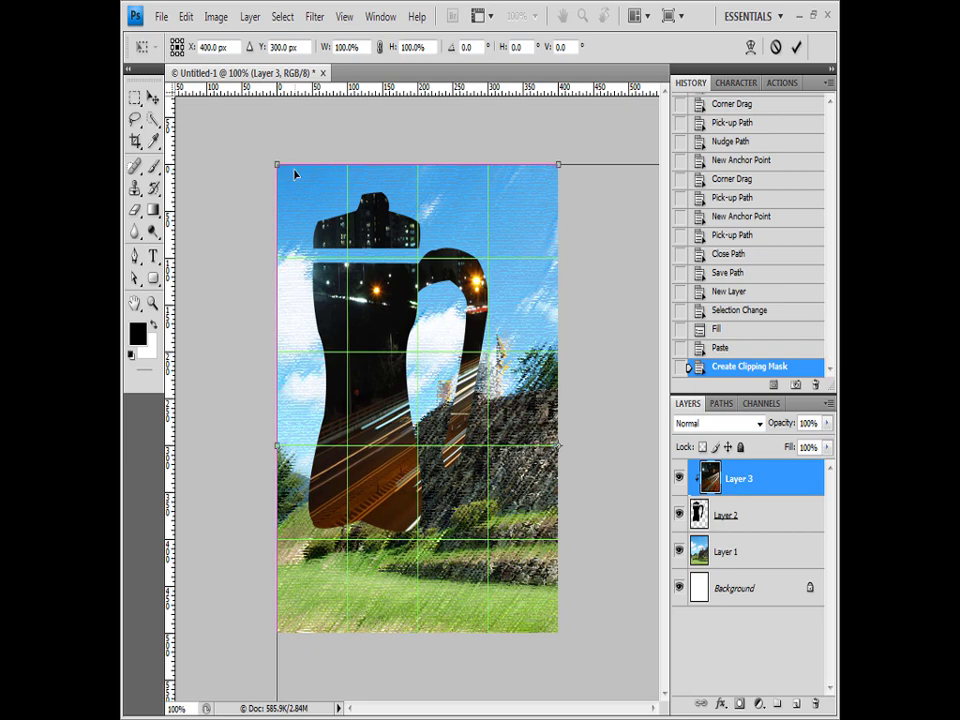
pyautogui.moveTo(278, 165); pyautogui.dragTo(384, 288)
pyautogui.moveTo(503, 483); pyautogui.dragTo(366, 365)
pyautogui.moveTo(251, 152); pyautogui.dragTo(328, 229)
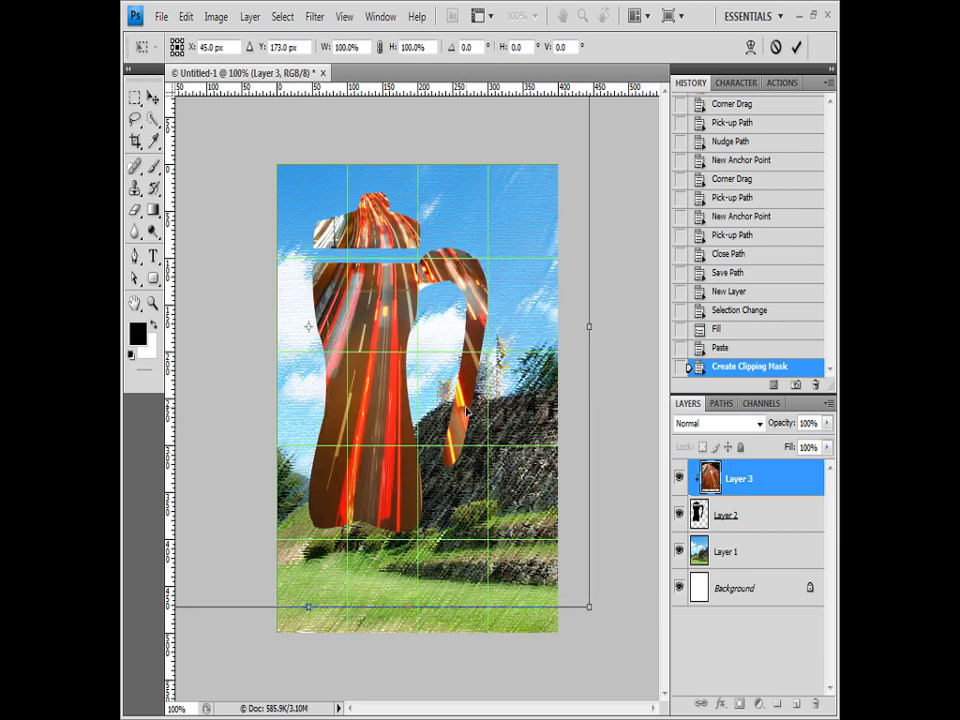
pyautogui.press('Return')
pyautogui.press('p')
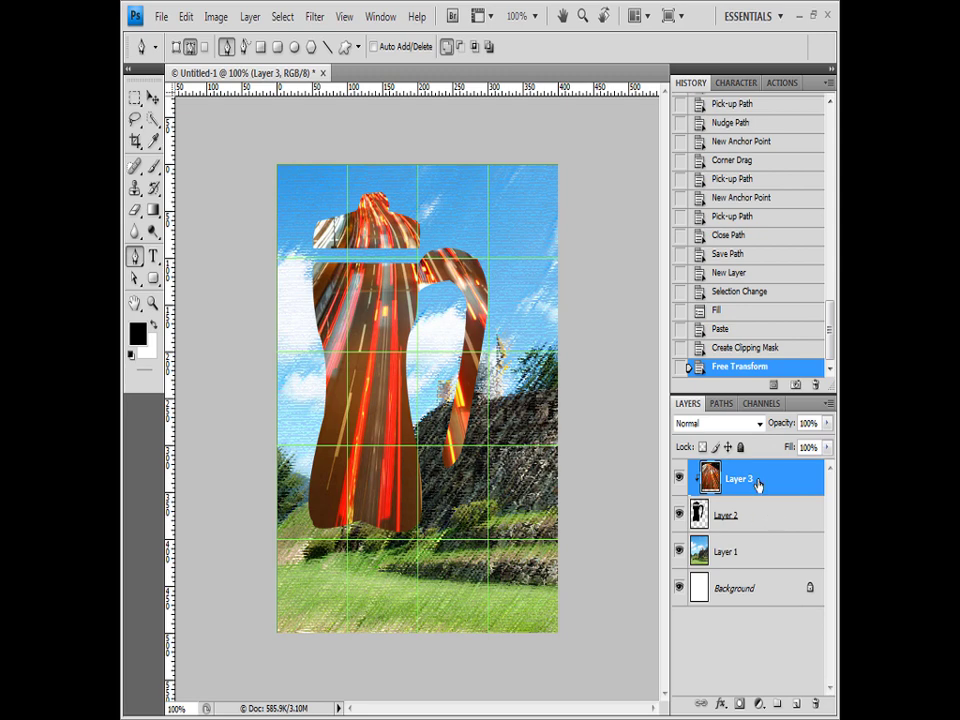
# Add an Inner Shadow effect to the tumbler shape in Layer 2
pyautogui.click(752, 523)
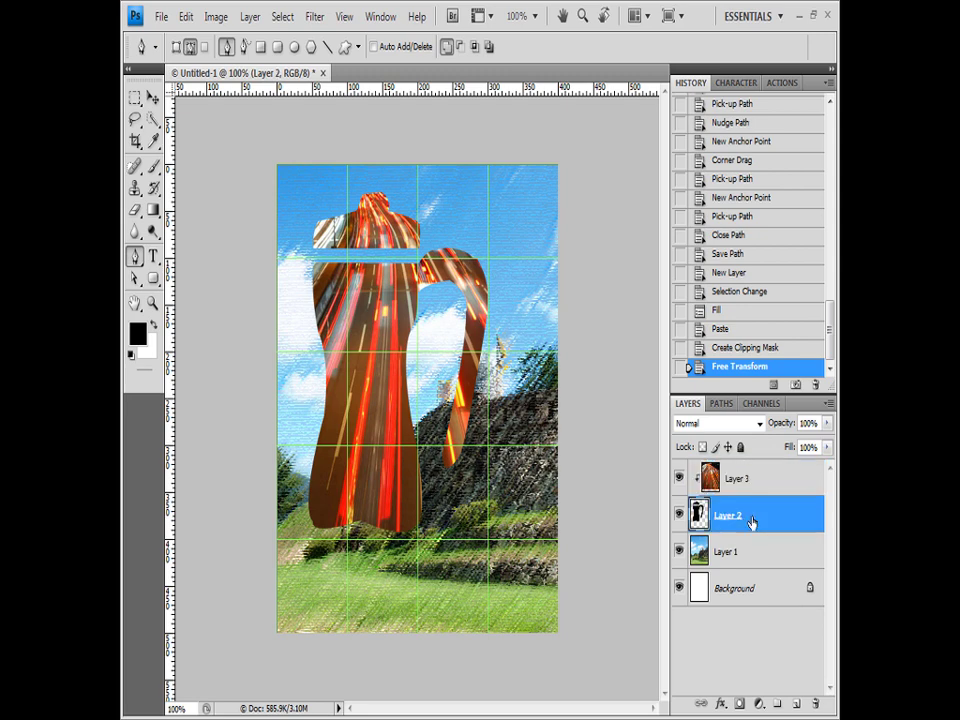
pyautogui.click(720, 704)
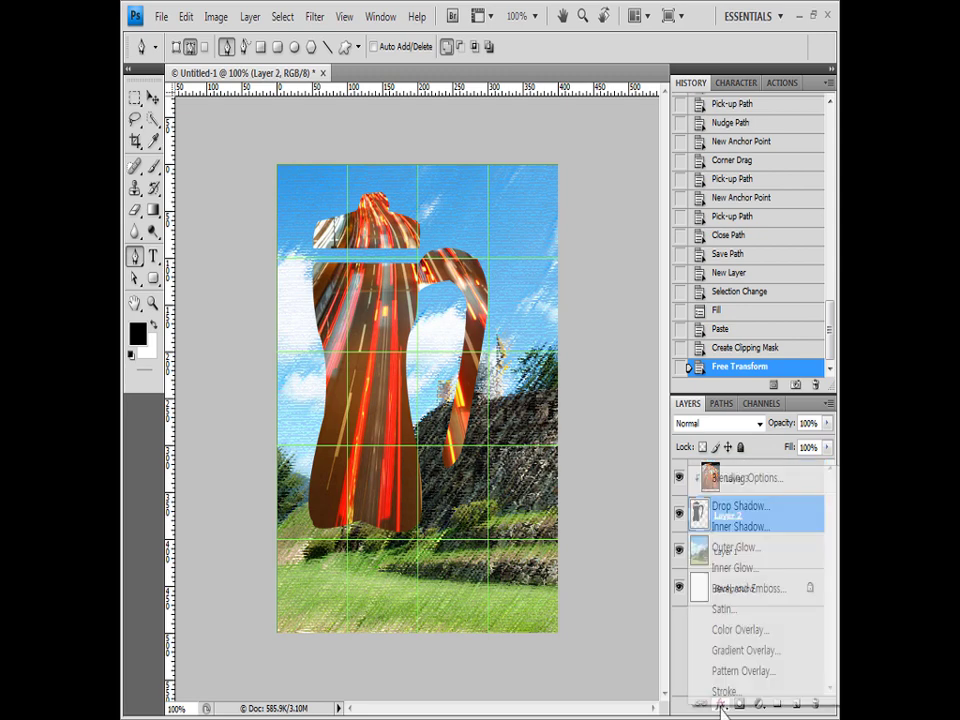
pyautogui.click(757, 530)
pyautogui.moveTo(653, 342); pyautogui.dragTo(681, 175)
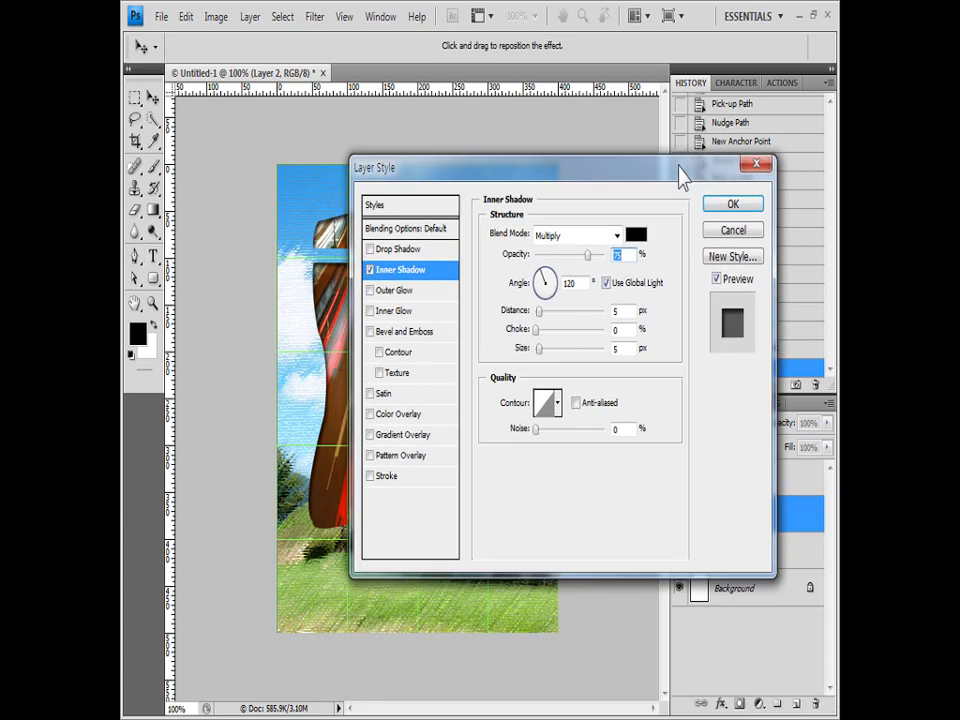
# Give Layer 2 a 4 px outside Stroke with a Gradient fill at an angle of 0°
pyautogui.click(390, 479)
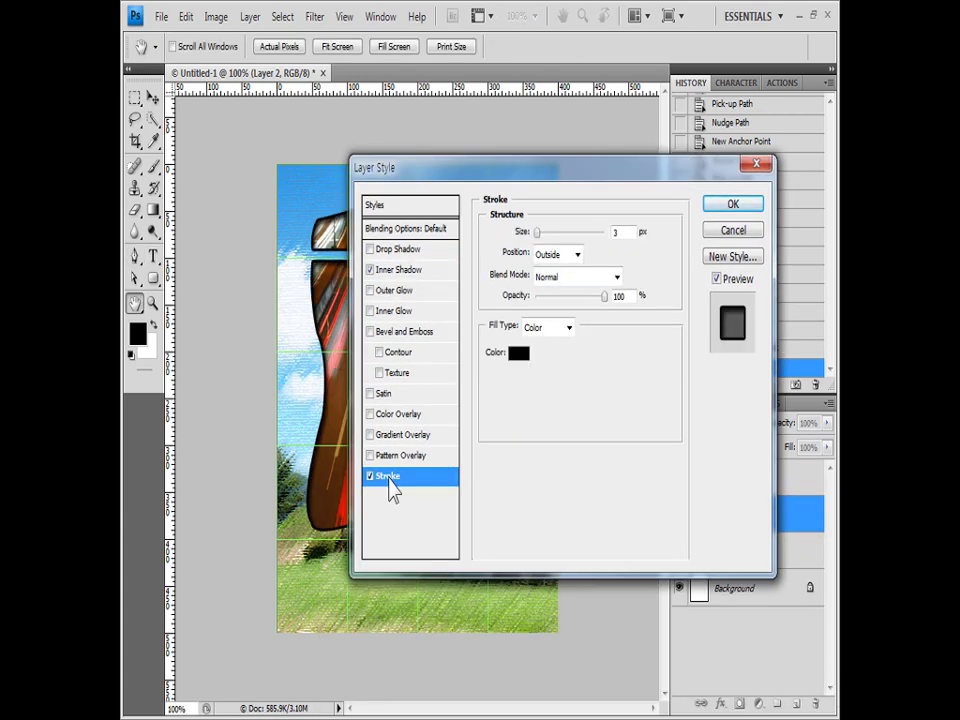
pyautogui.click(550, 327)
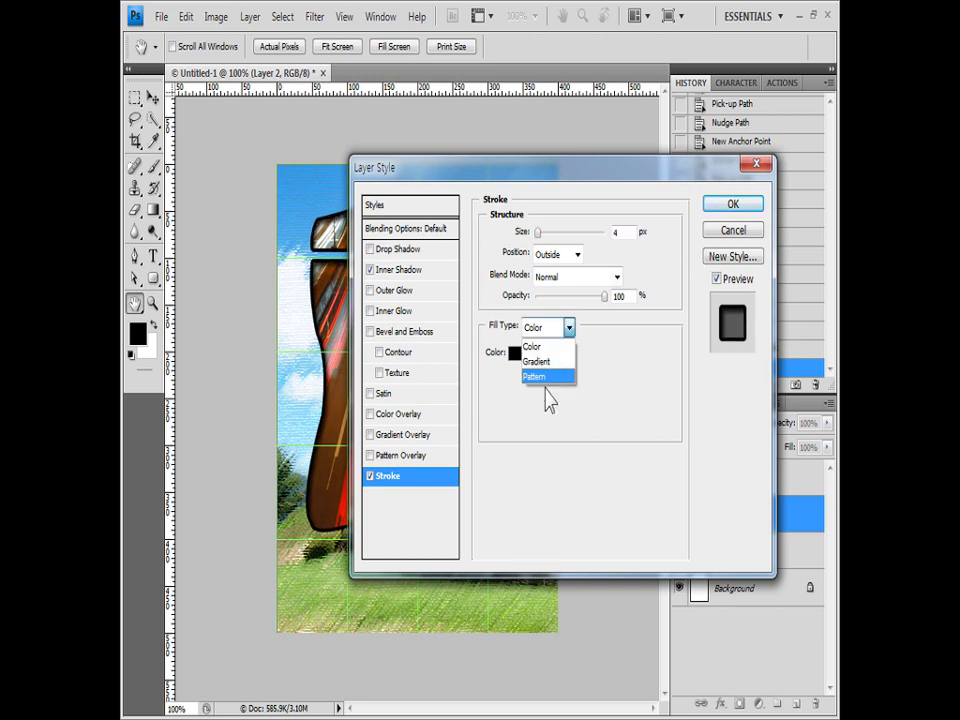
pyautogui.click(536, 358)
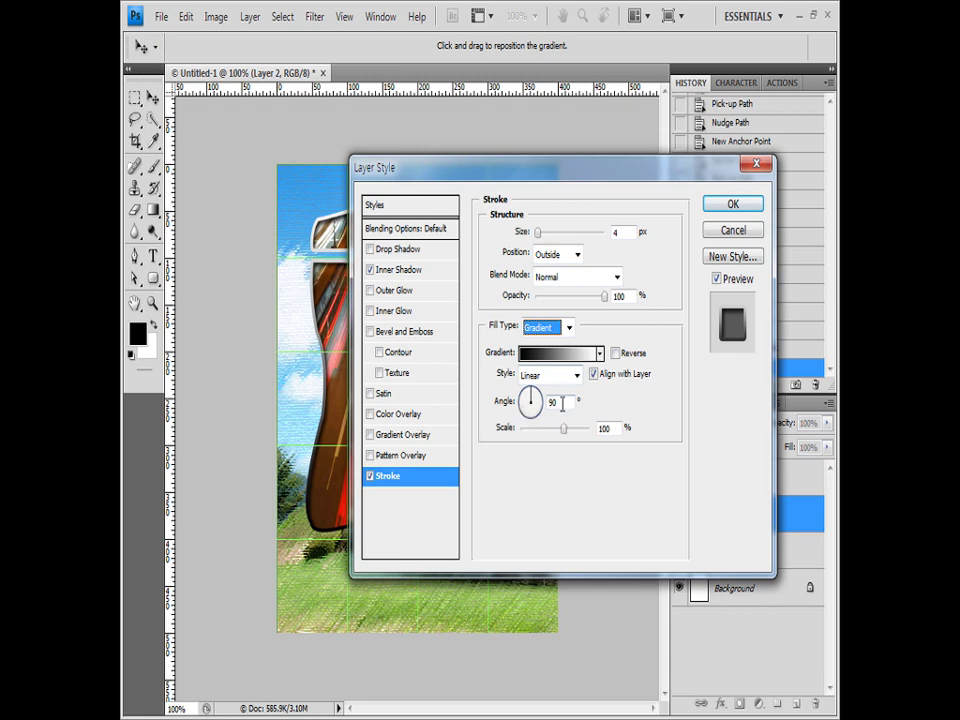
pyautogui.click(553, 401)
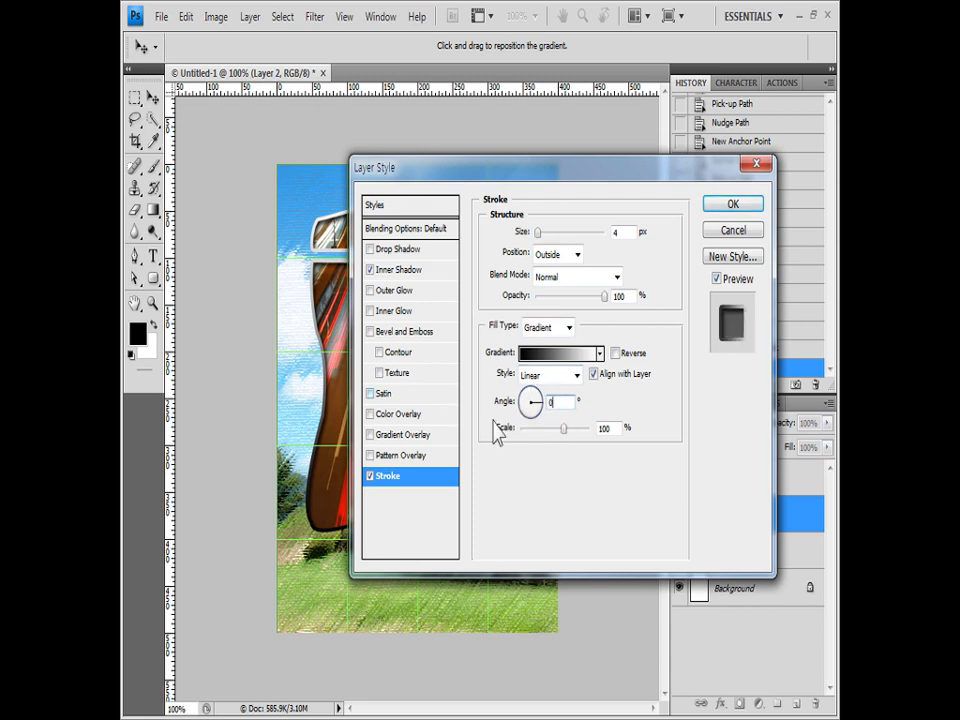
# Base the stroke gradient on the Black, White preset and set its starting color stop to cc6633
pyautogui.click(566, 354)
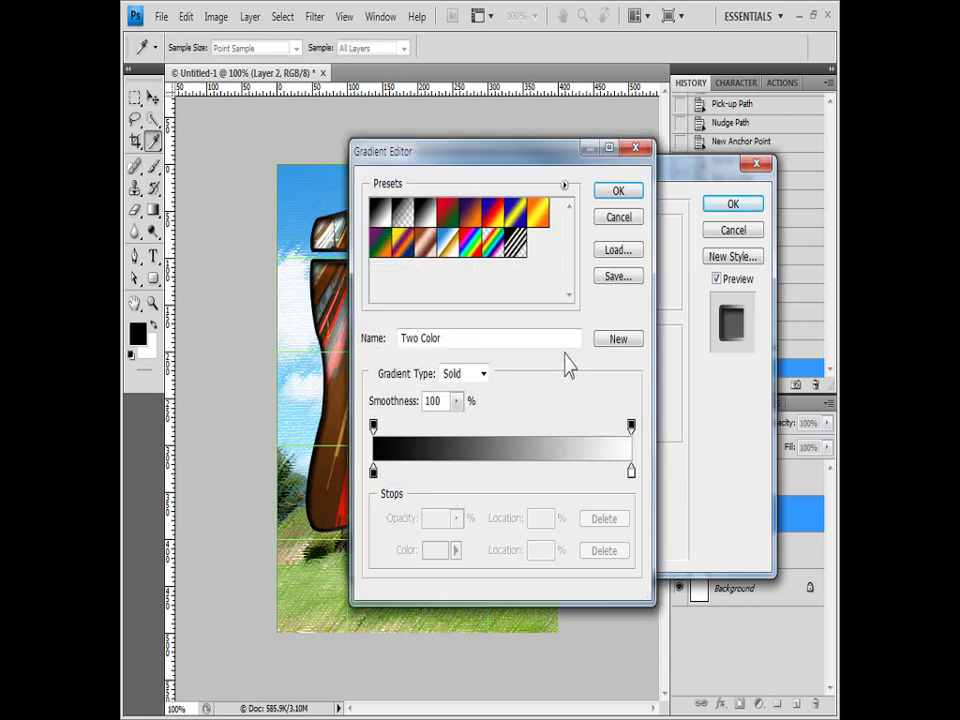
pyautogui.click(424, 213)
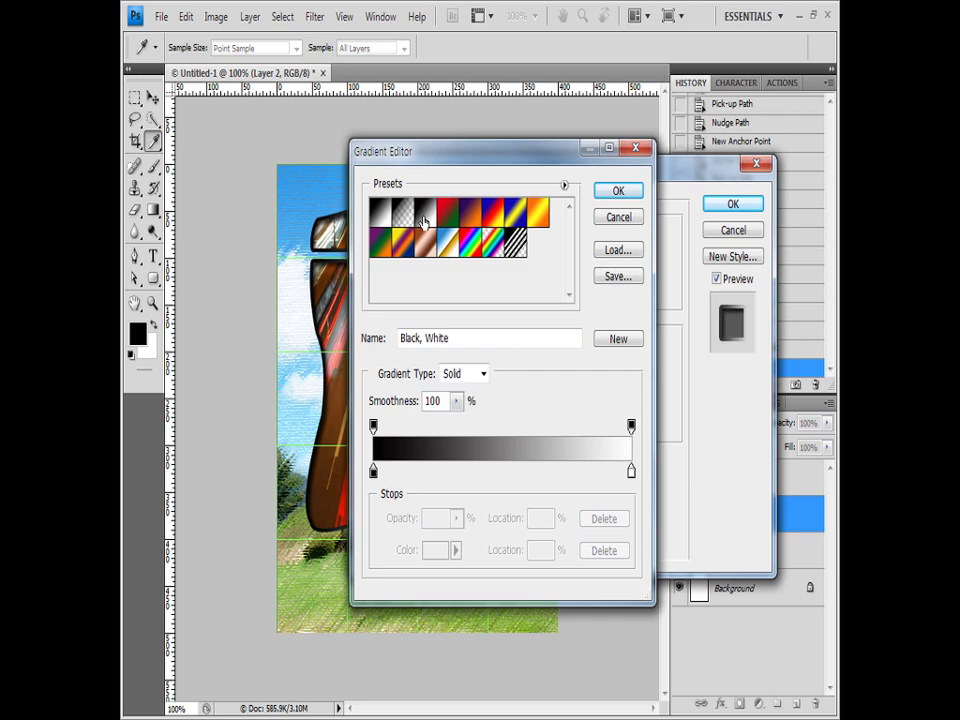
pyautogui.doubleClick(373, 471)
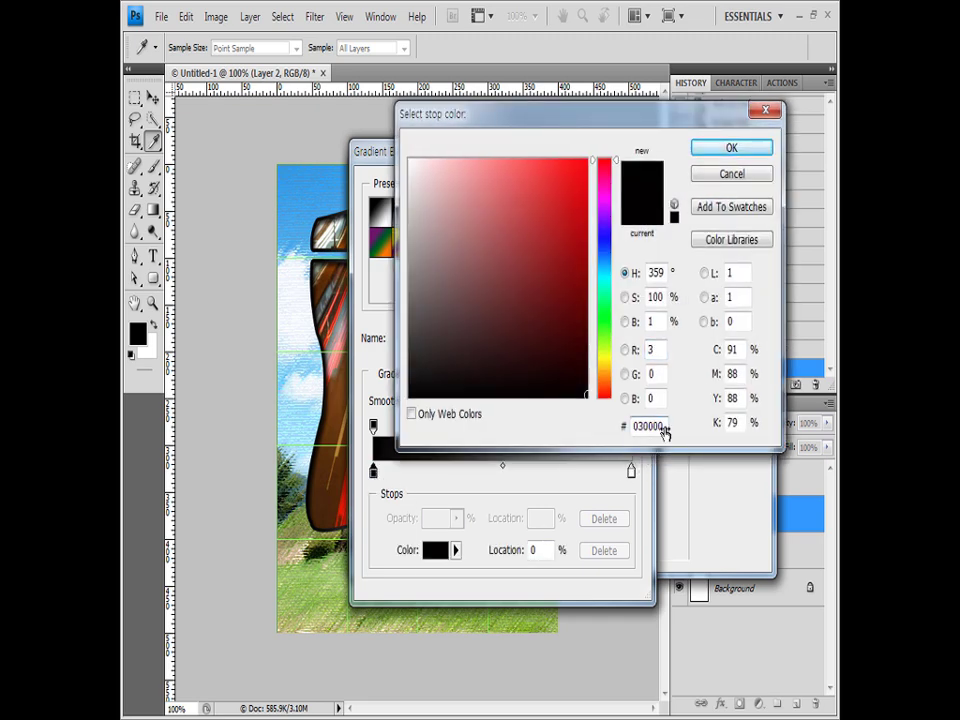
pyautogui.moveTo(664, 428); pyautogui.dragTo(564, 420)
pyautogui.write('cc6633')
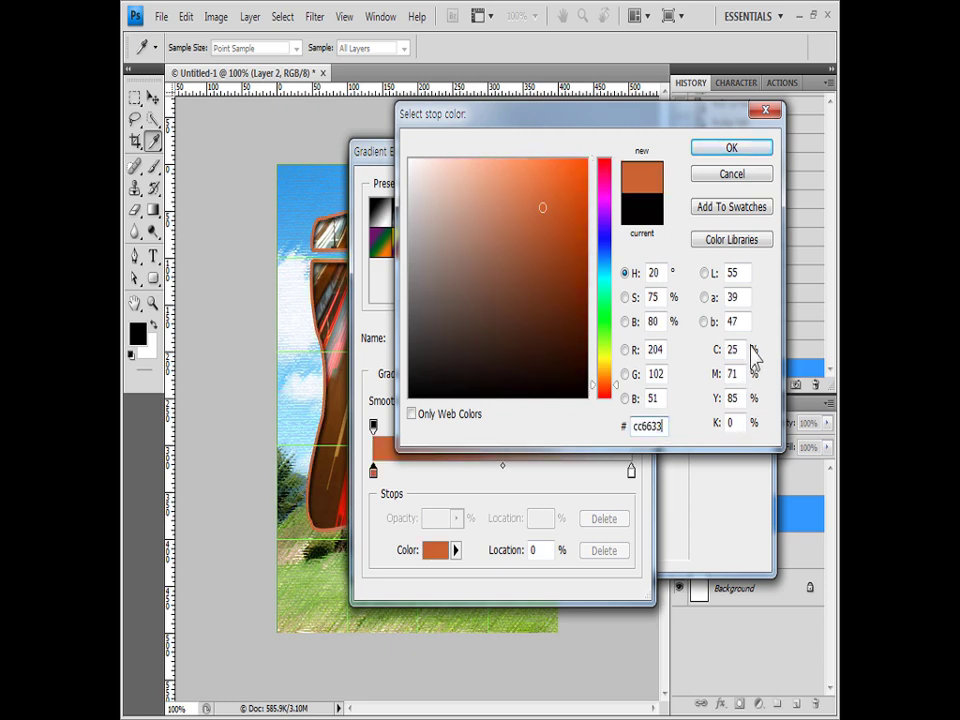
pyautogui.click(748, 155)
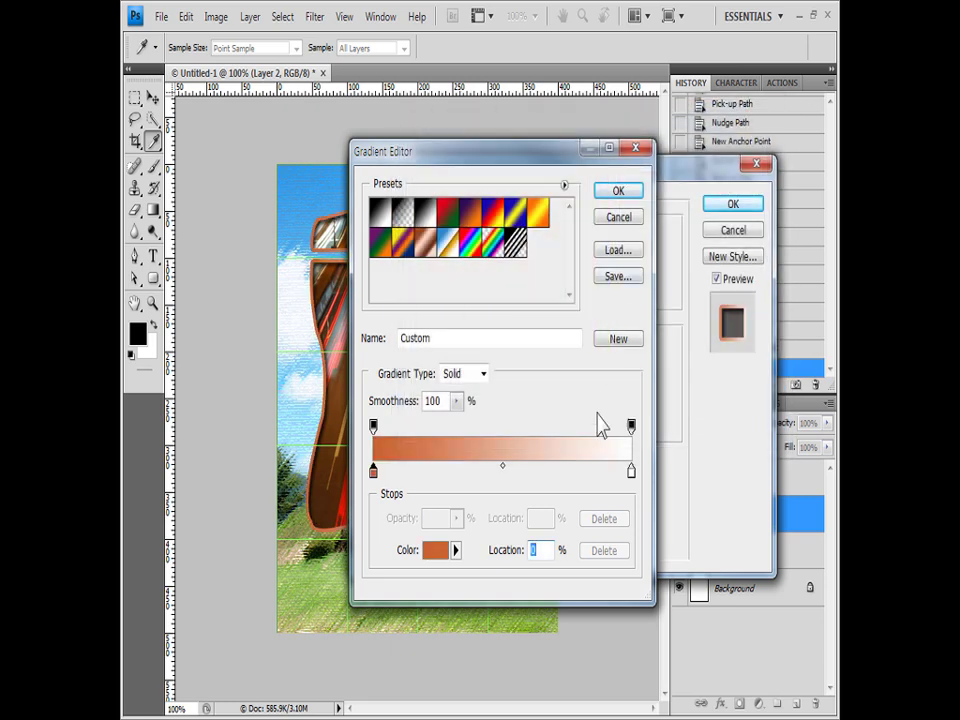
# Set the gradient's end color stop to 336600 and apply the layer style to Layer 2
pyautogui.doubleClick(631, 471)
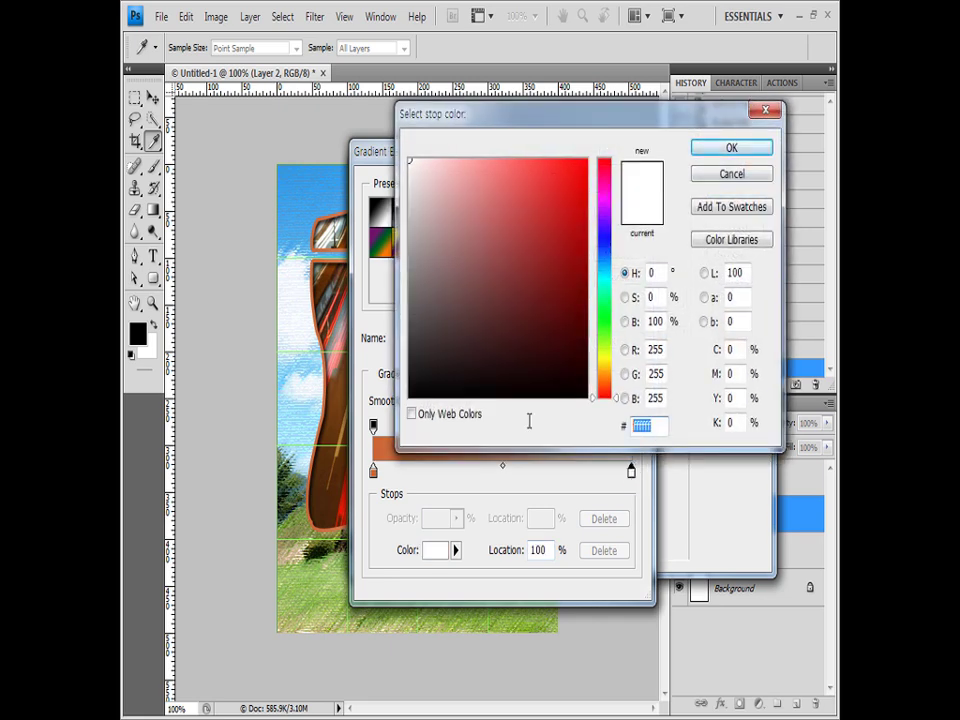
pyautogui.write('336600')
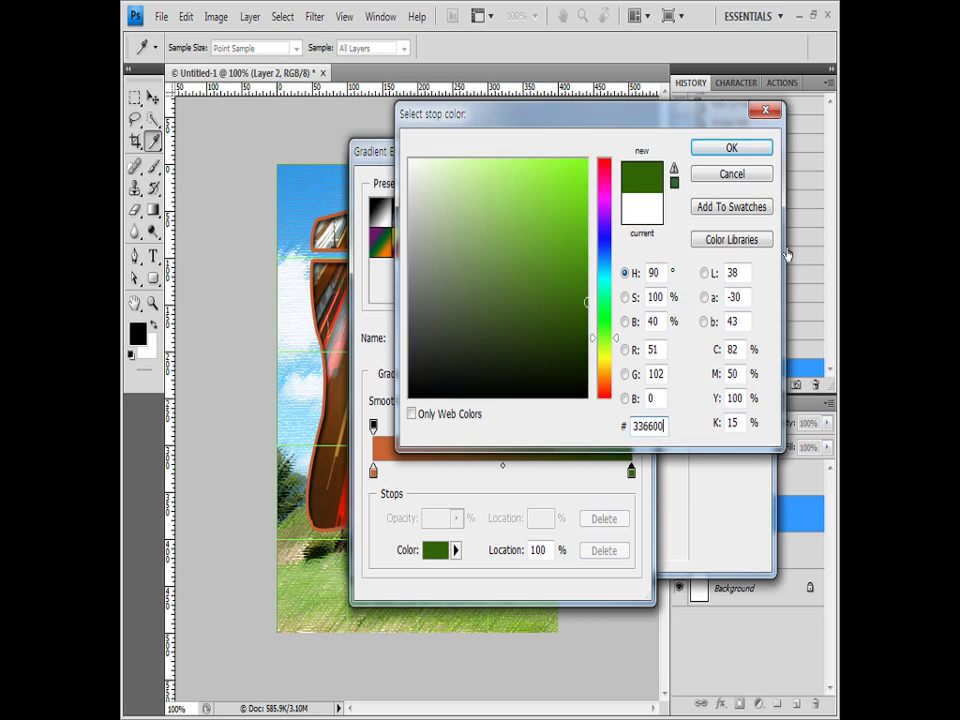
pyautogui.press('Return')
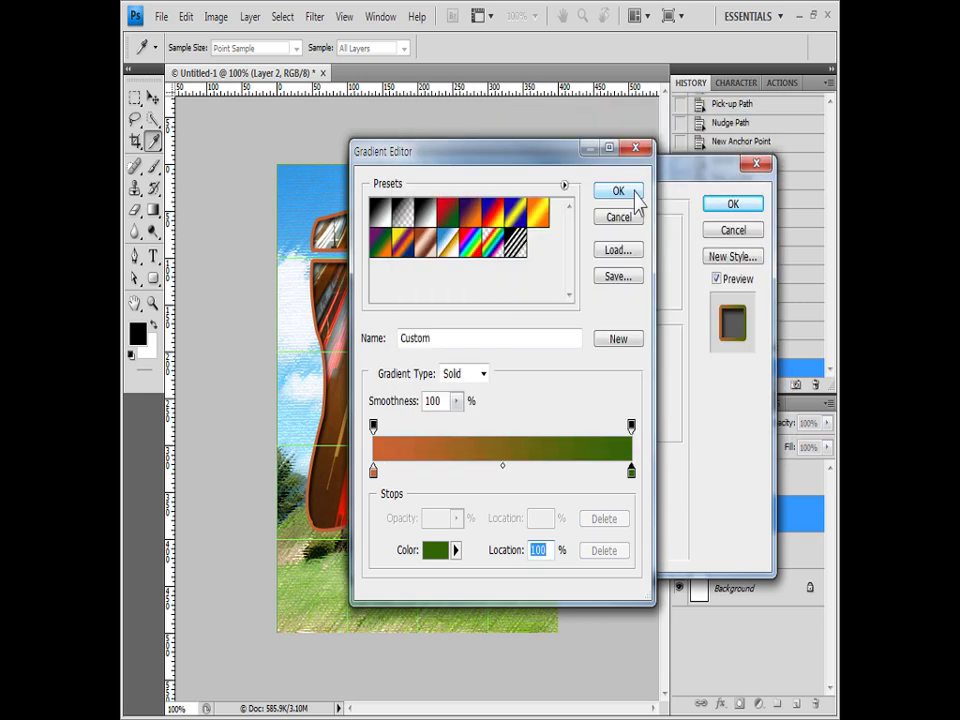
pyautogui.click(634, 192)
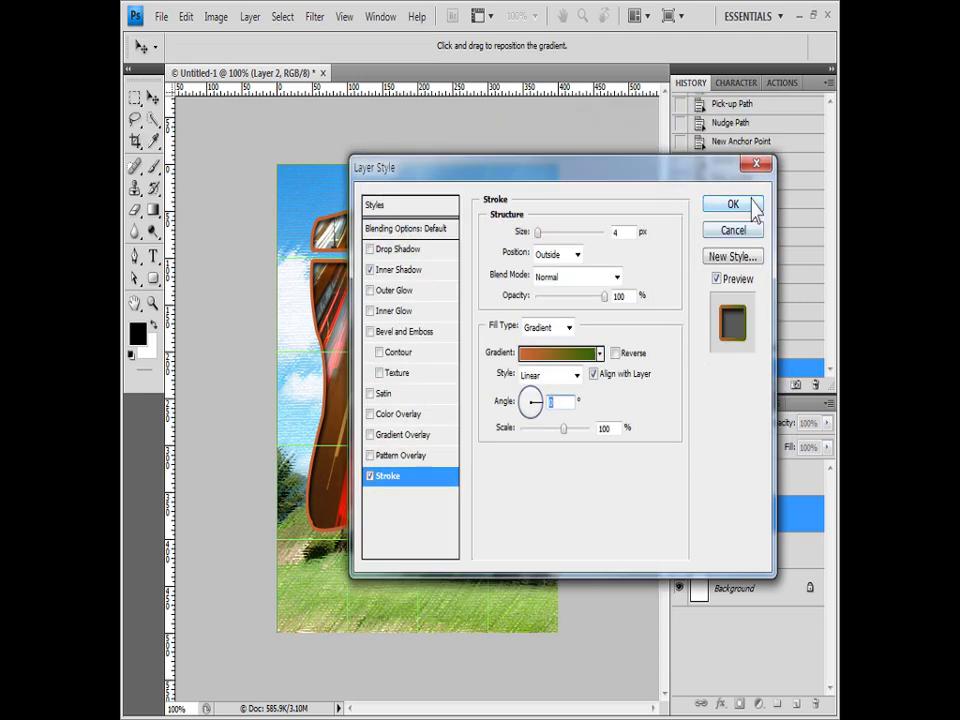
pyautogui.click(751, 200)
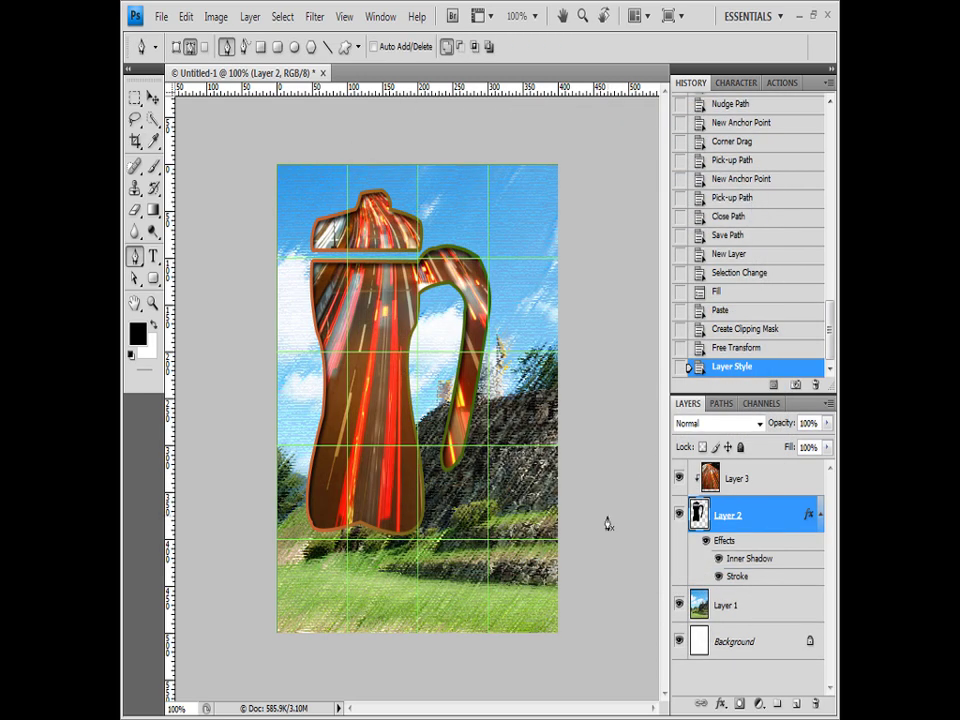
# Switch to the file explorer's Chapter02 folder and open 1급-3.JPG in Photoshop as a separate document
pyautogui.hotkey('alt', 'Tab')
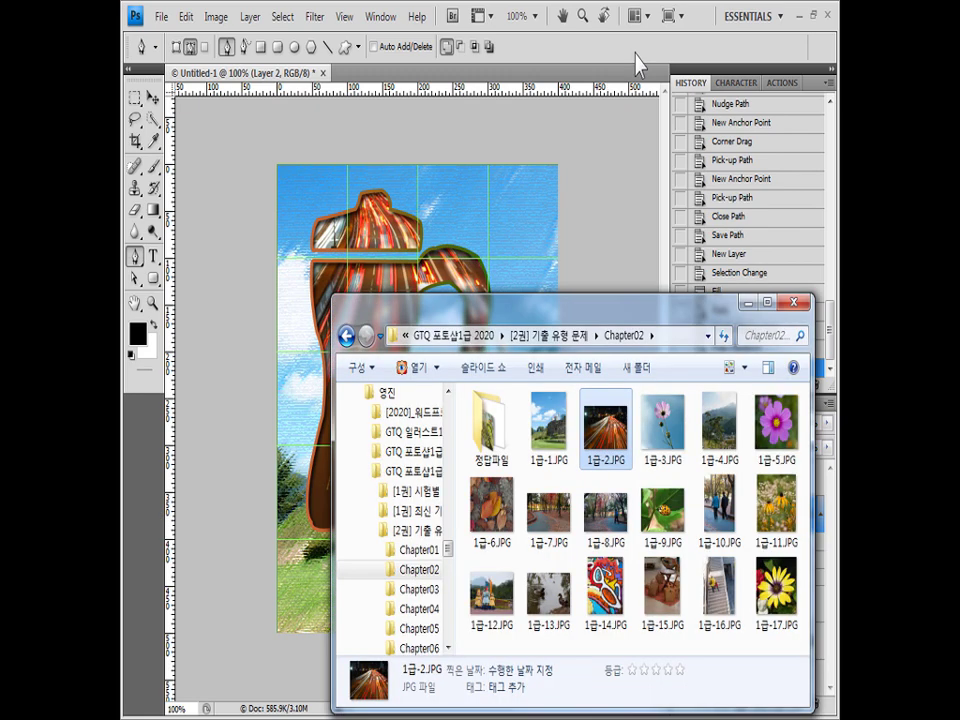
pyautogui.moveTo(654, 428); pyautogui.dragTo(602, 52)
pyautogui.press('Return')
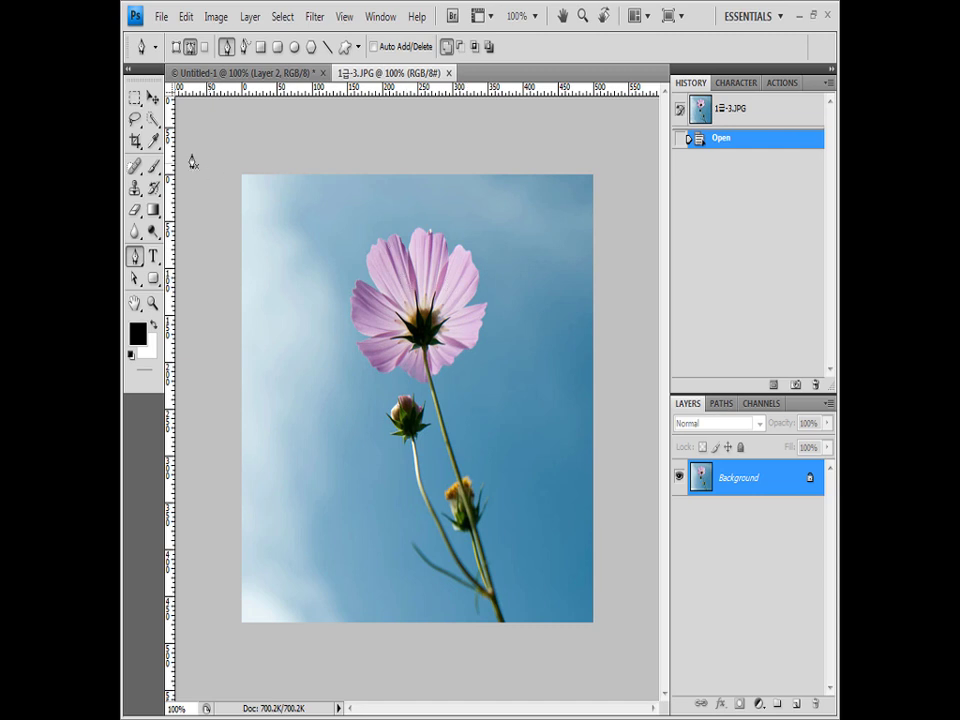
# Select the pink flower head with the Quick Selection tool at a brush size of 10
pyautogui.click(155, 118)
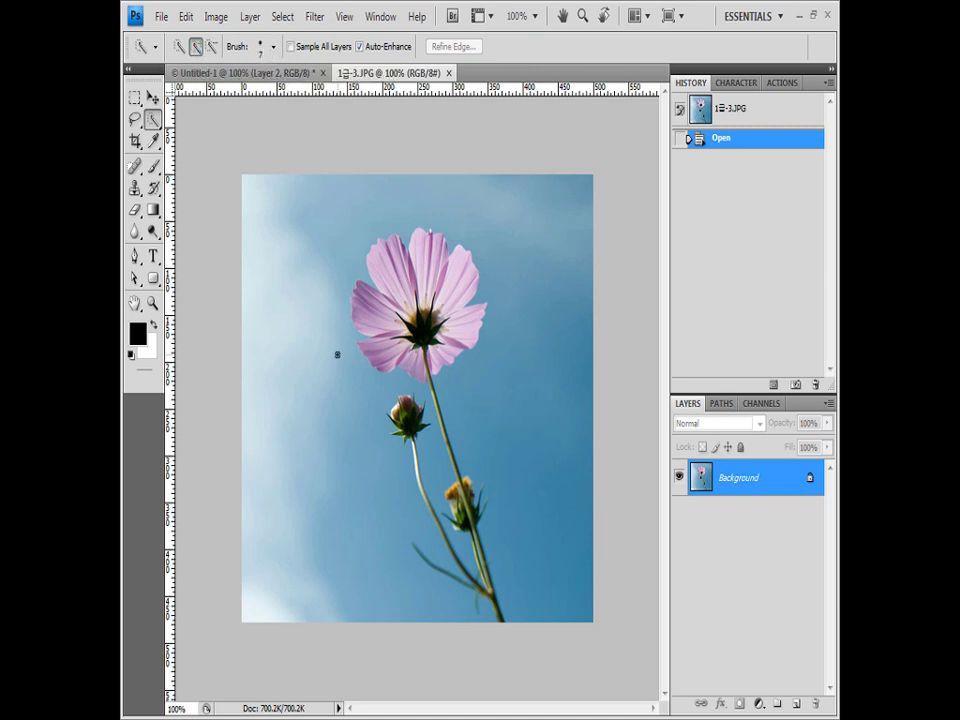
pyautogui.press(']')
pyautogui.press(']')
pyautogui.press(']')
pyautogui.moveTo(436, 246)
pyautogui.mouseDown()
pyautogui.moveTo(409, 251)
pyautogui.moveTo(388, 281)
pyautogui.moveTo(366, 328)
pyautogui.moveTo(383, 353)
pyautogui.mouseUp()
pyautogui.click(383, 355)
pyautogui.click(388, 367)
# Add the two buds below the flower head to the selection
pyautogui.click(406, 406)
pyautogui.click(407, 420)
pyautogui.click(408, 428)
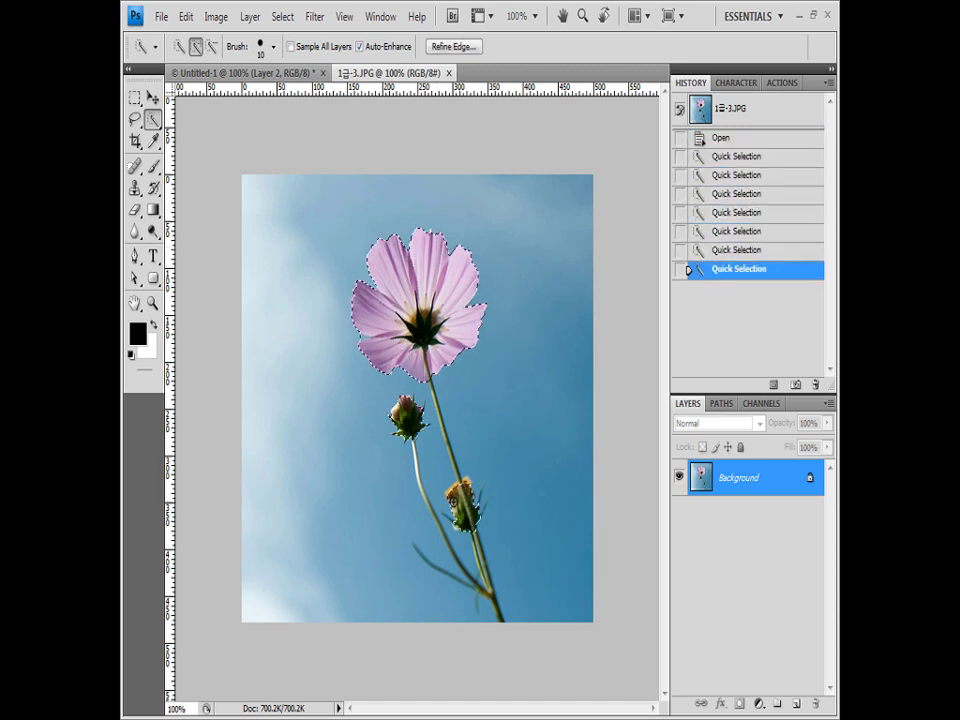
pyautogui.click(459, 489)
pyautogui.click(461, 501)
pyautogui.click(463, 515)
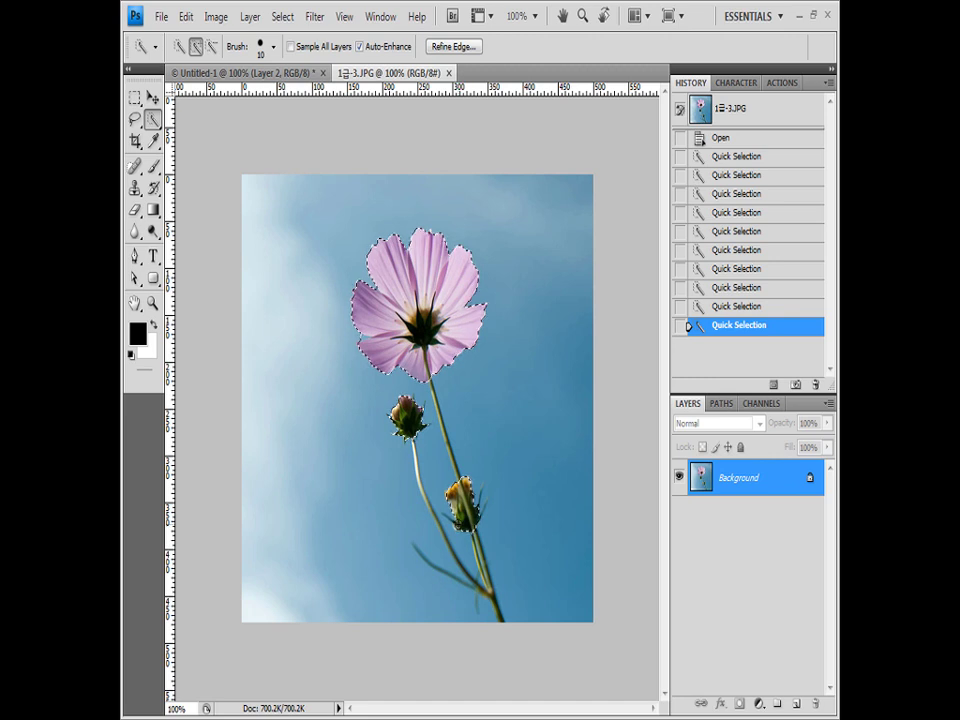
pyautogui.click(462, 520)
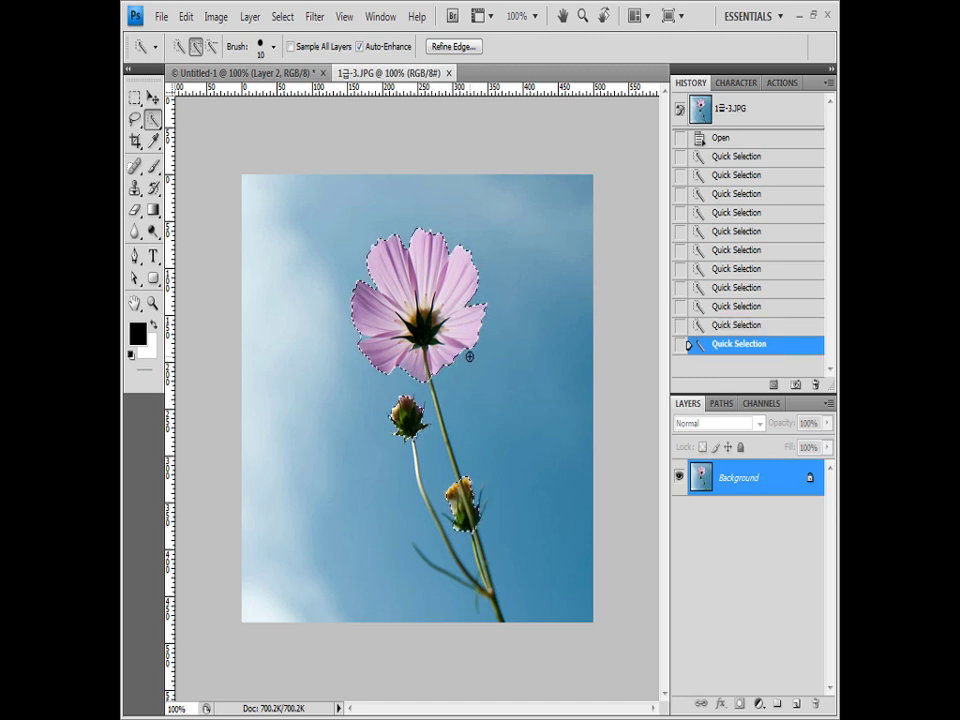
# Reduce the Quick Selection brush size to 5 and add both stems to the selection down to their junction
pyautogui.press('[')
pyautogui.press('[')
pyautogui.press('[')
pyautogui.click(432, 392)
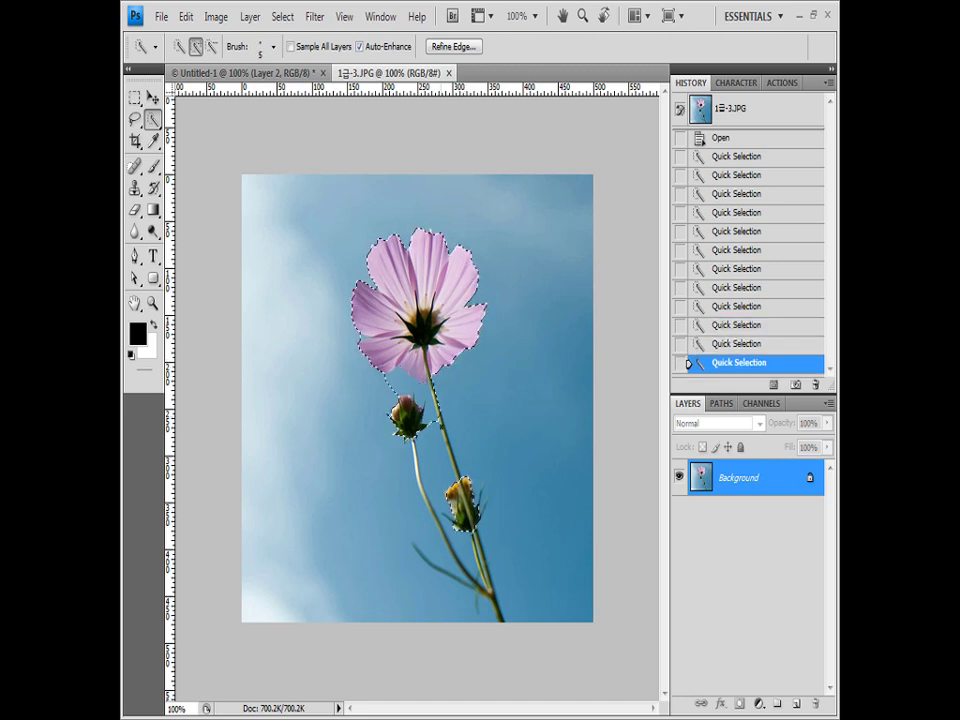
pyautogui.click(446, 439)
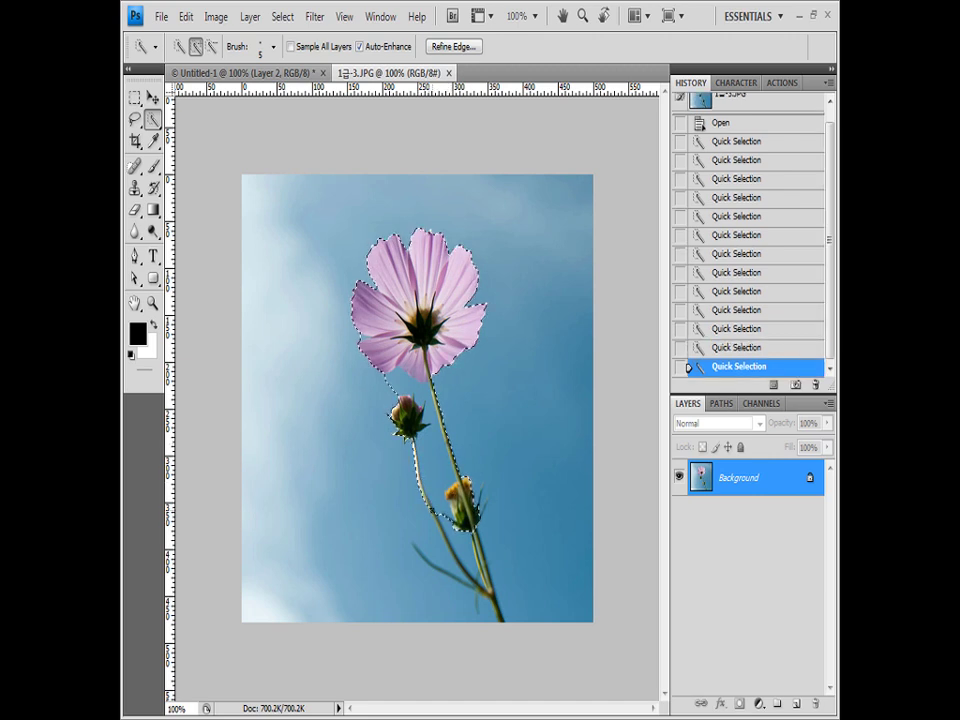
pyautogui.click(446, 540)
pyautogui.click(480, 578)
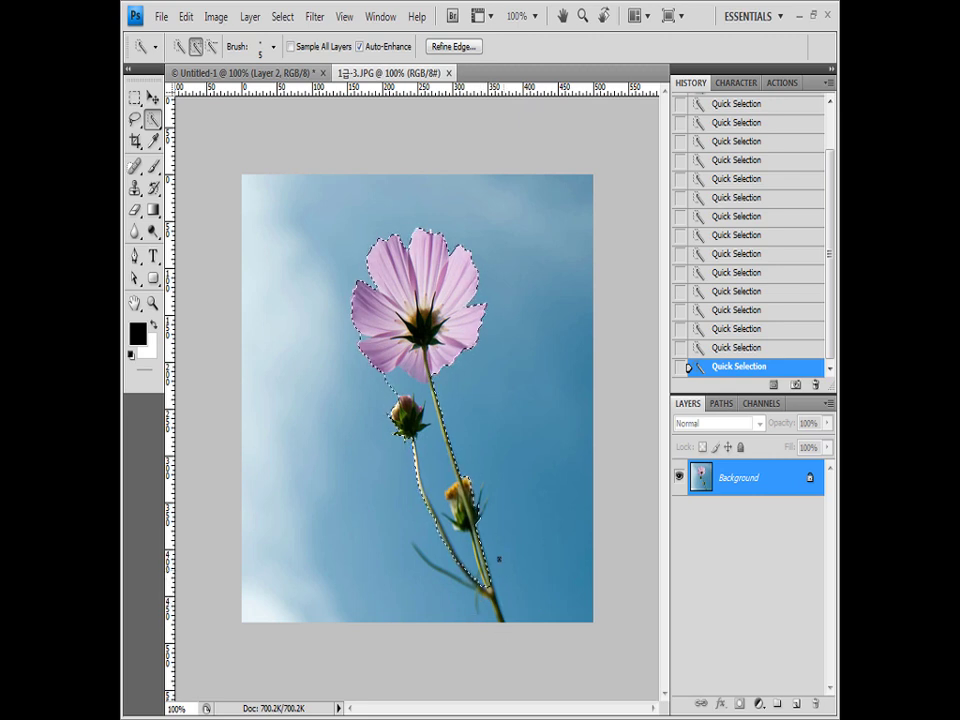
# Subtract the sky between the stems and beside the flower head from the selection
pyautogui.press('alt')
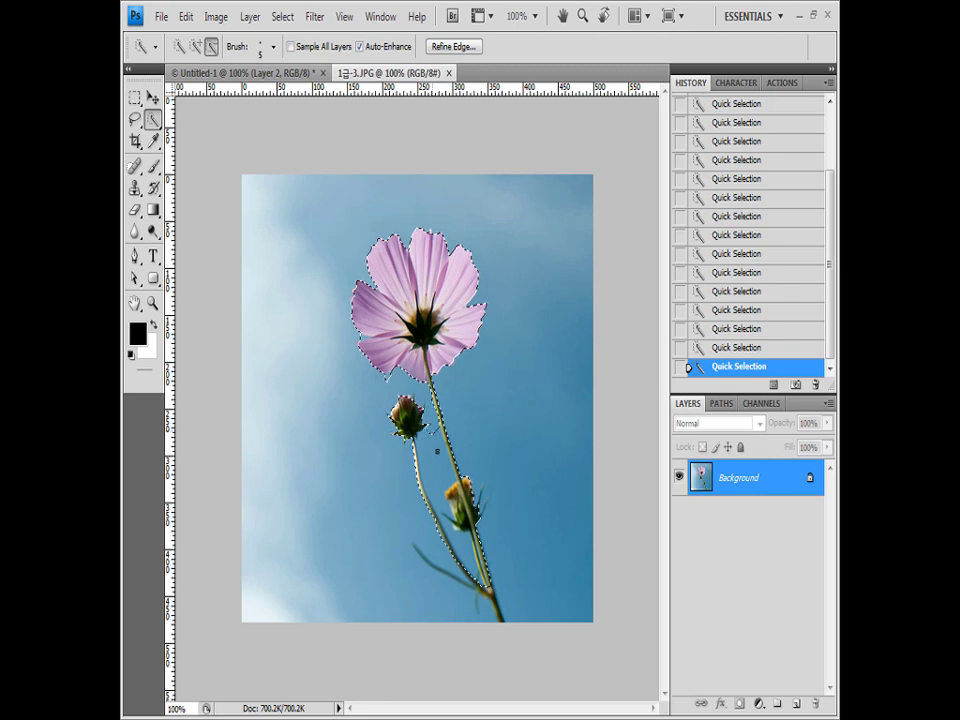
pyautogui.keyDown('alt'); pyautogui.click(440, 482); pyautogui.keyUp('alt')
pyautogui.keyDown('alt'); pyautogui.click(434, 430); pyautogui.keyUp('alt')
pyautogui.keyDown('alt'); pyautogui.click(380, 381); pyautogui.keyUp('alt')
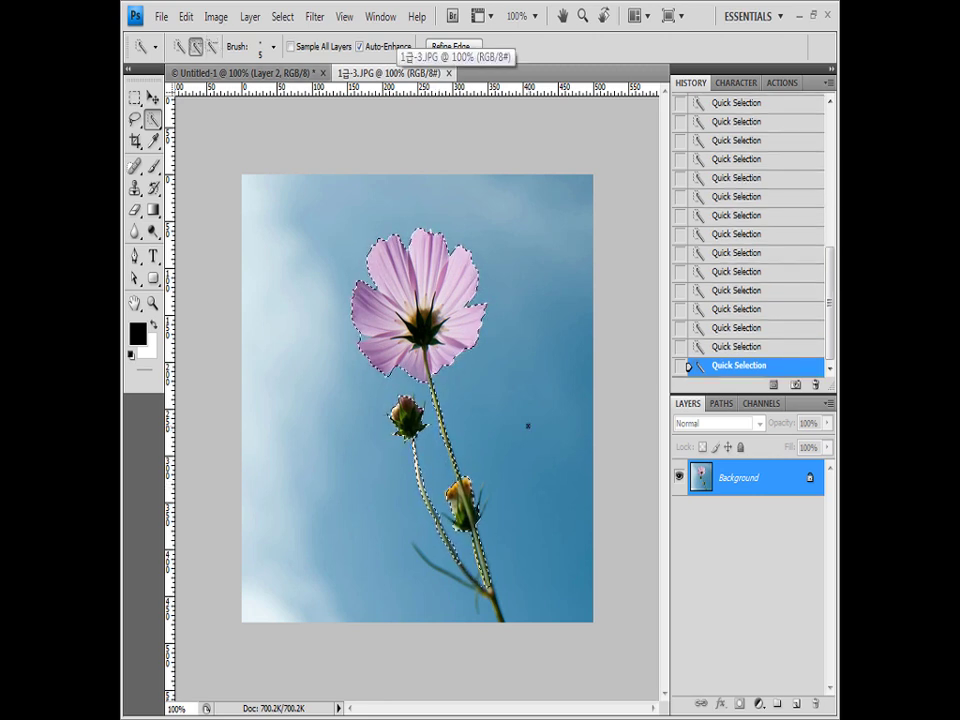
# Paste the selected flower above Layer 3 in Untitled-1 and transform it to sit over the tumbler's lower edge
pyautogui.click(300, 74)
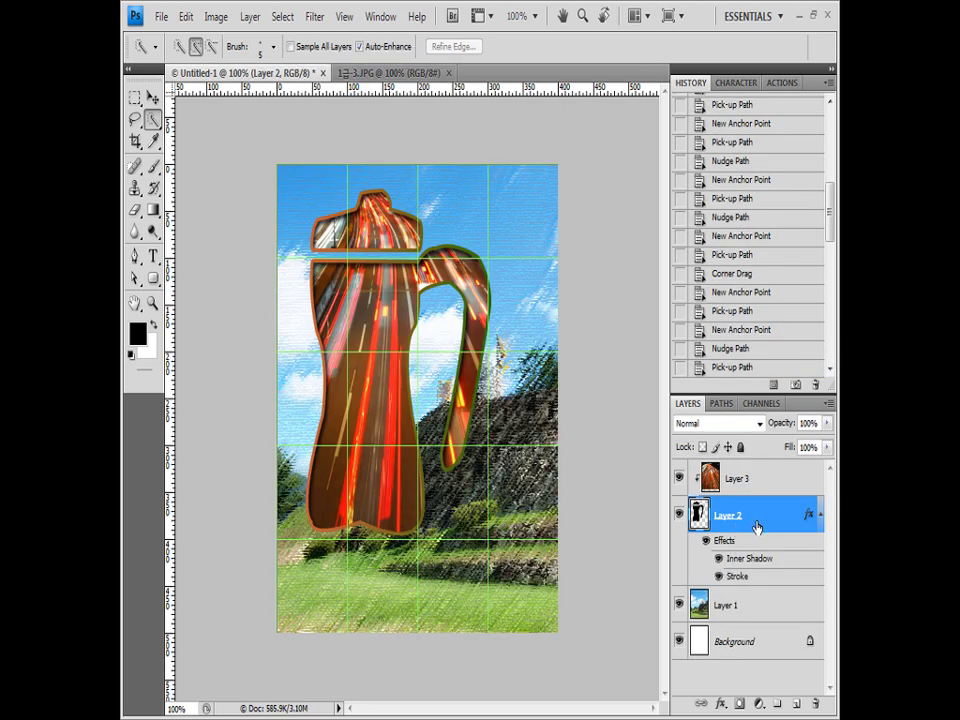
pyautogui.click(765, 479)
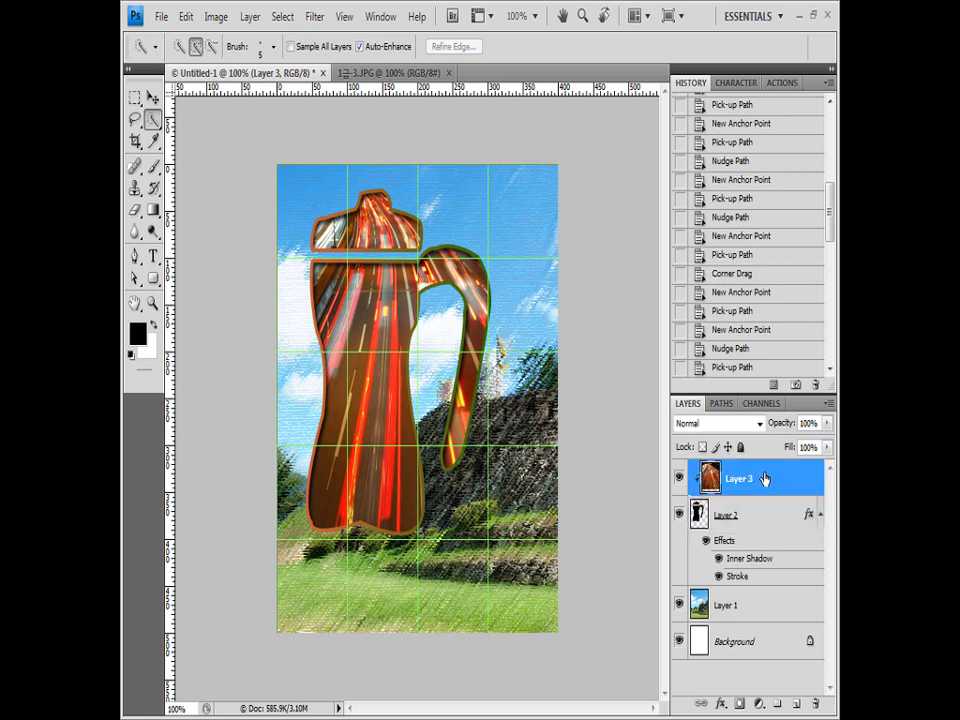
pyautogui.hotkey('ctrl', 'v')
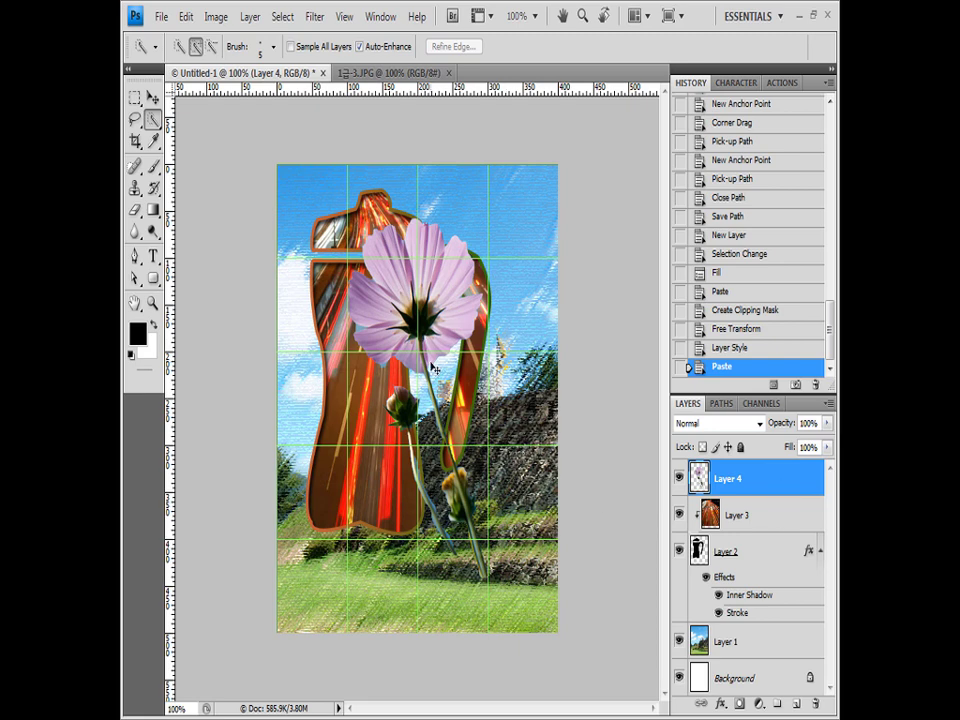
pyautogui.hotkey('ctrl', 't')
pyautogui.moveTo(435, 370); pyautogui.dragTo(474, 510)
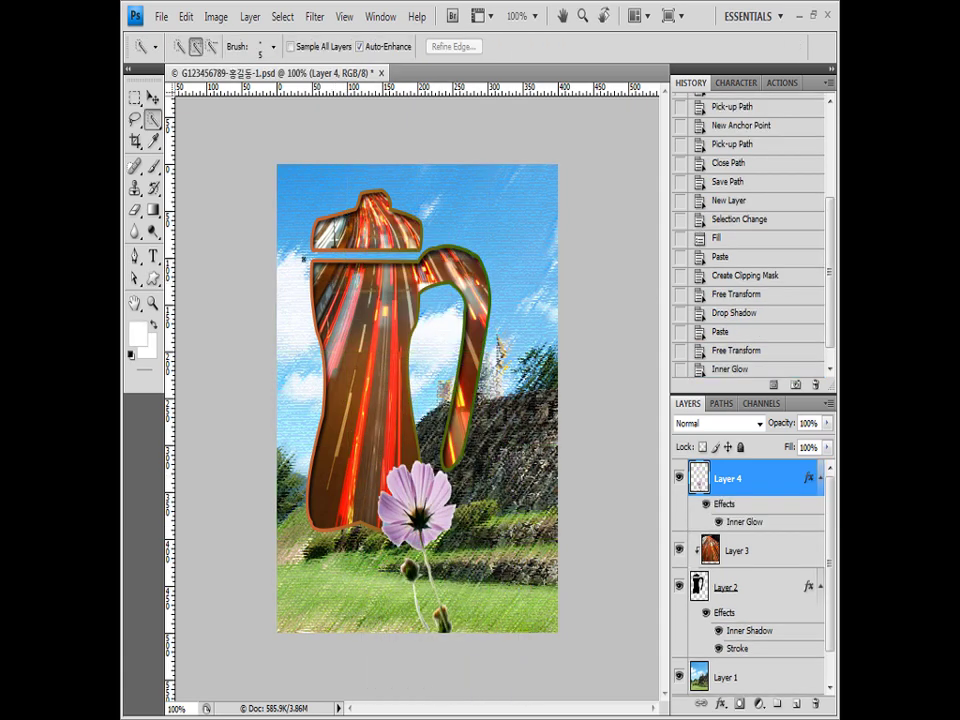
# Set up the Custom Shape tool with no layer style and the white fill color ffffff
pyautogui.click(154, 281)
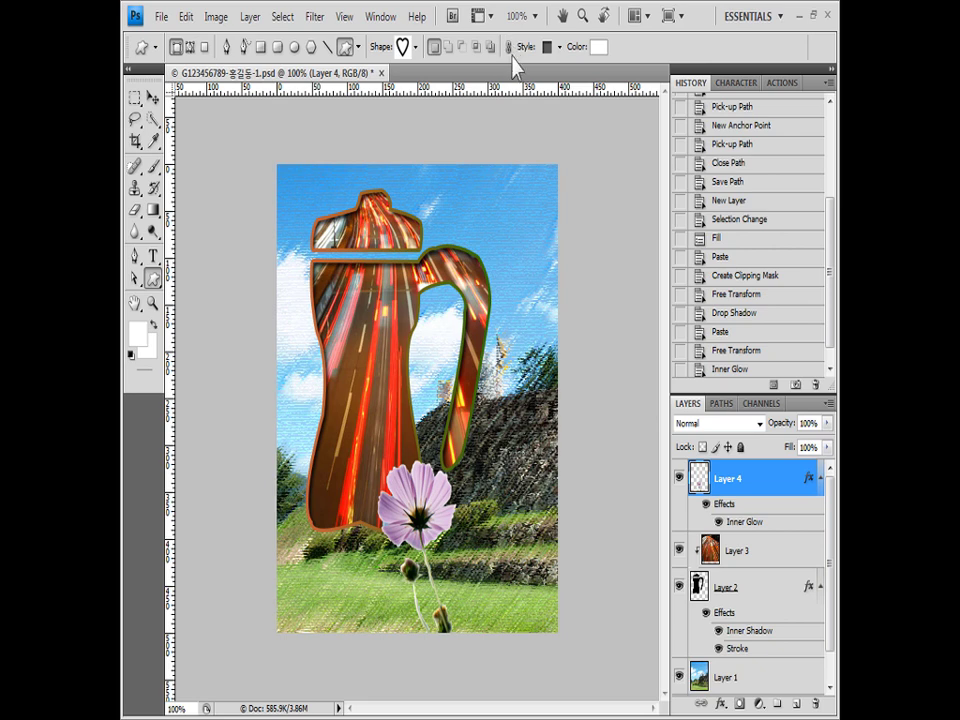
pyautogui.click(559, 47)
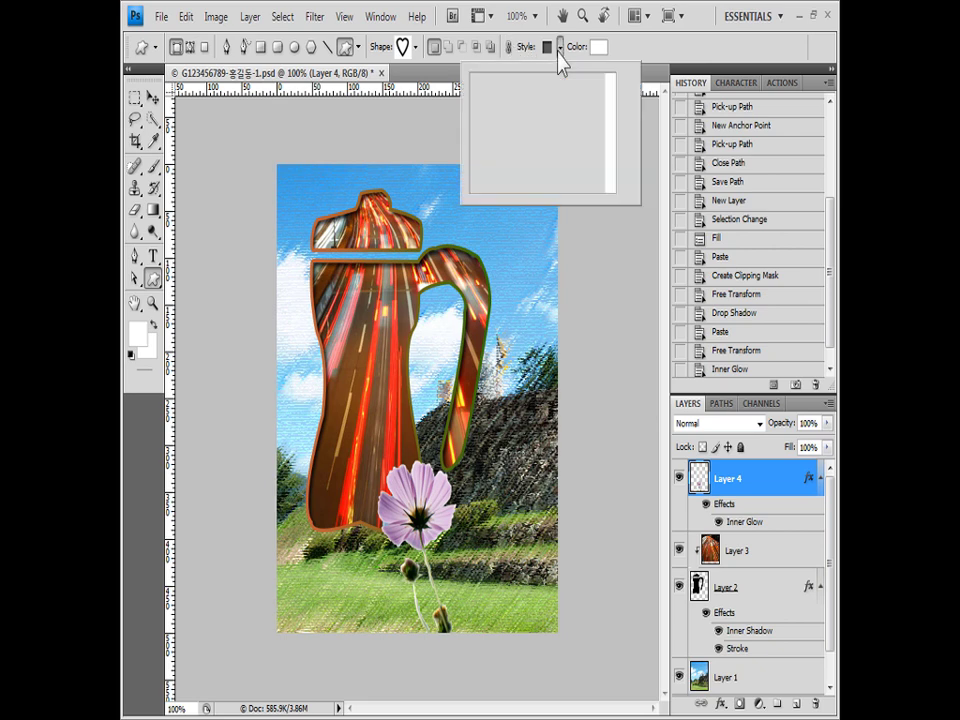
pyautogui.click(483, 89)
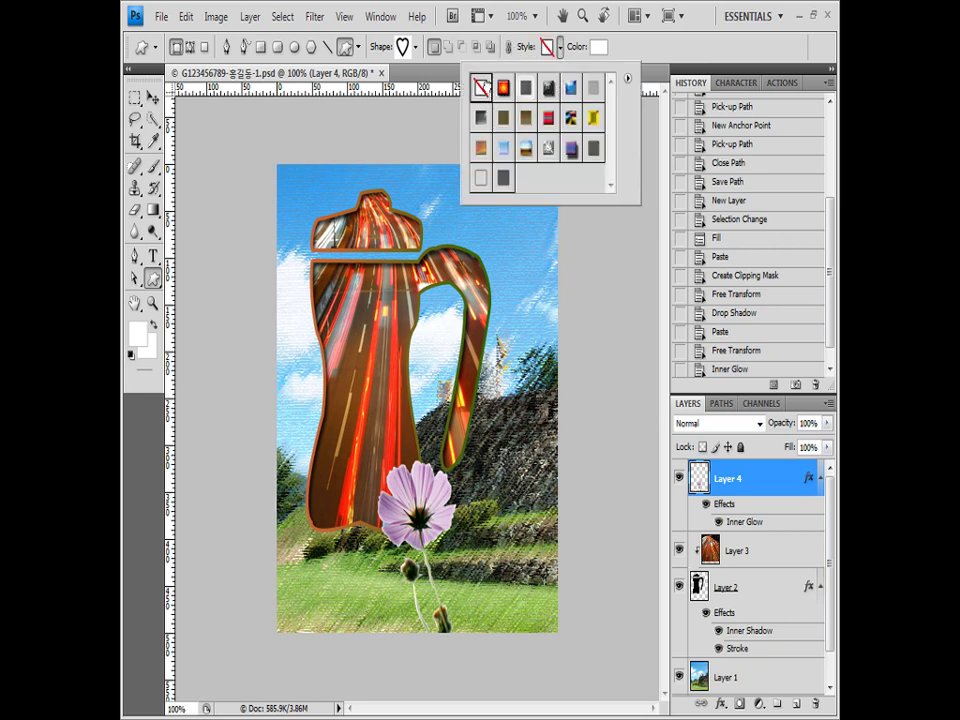
pyautogui.click(598, 47)
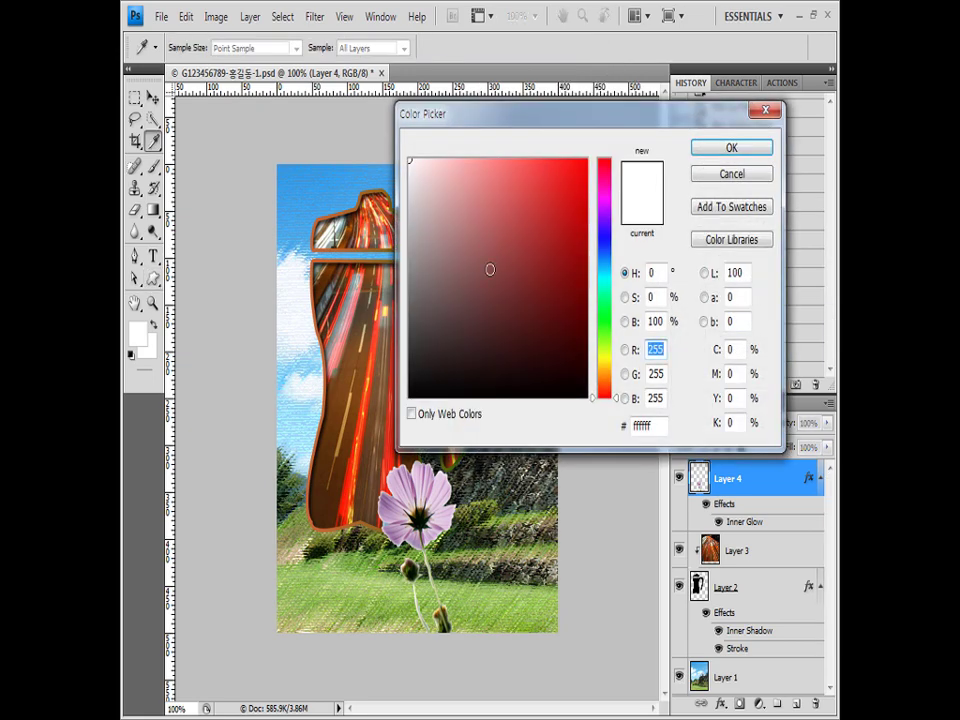
pyautogui.click(661, 425)
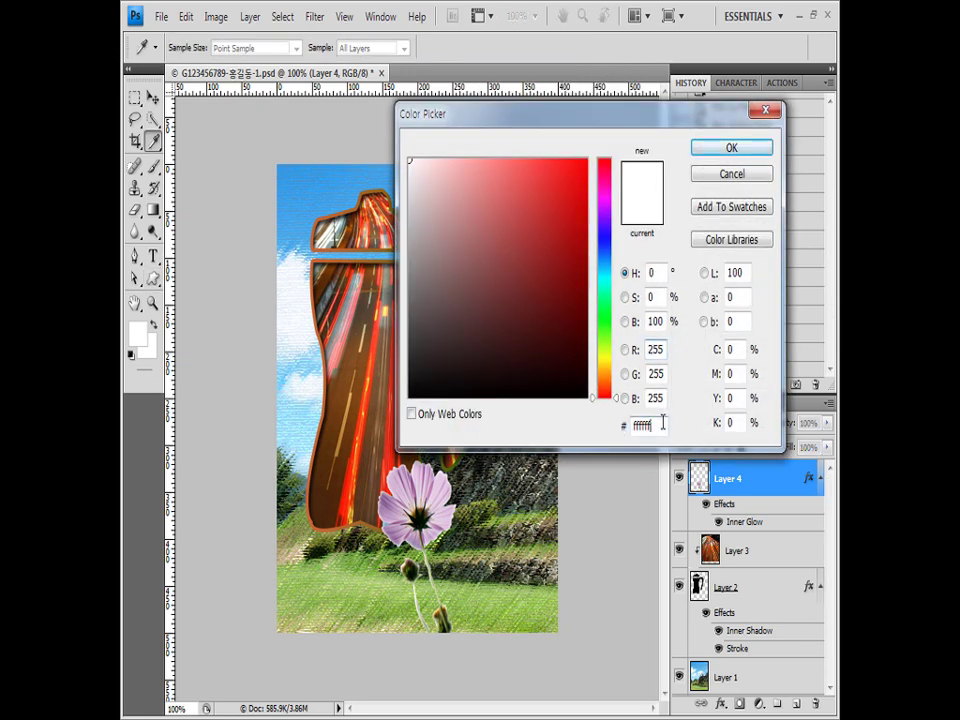
pyautogui.click(733, 149)
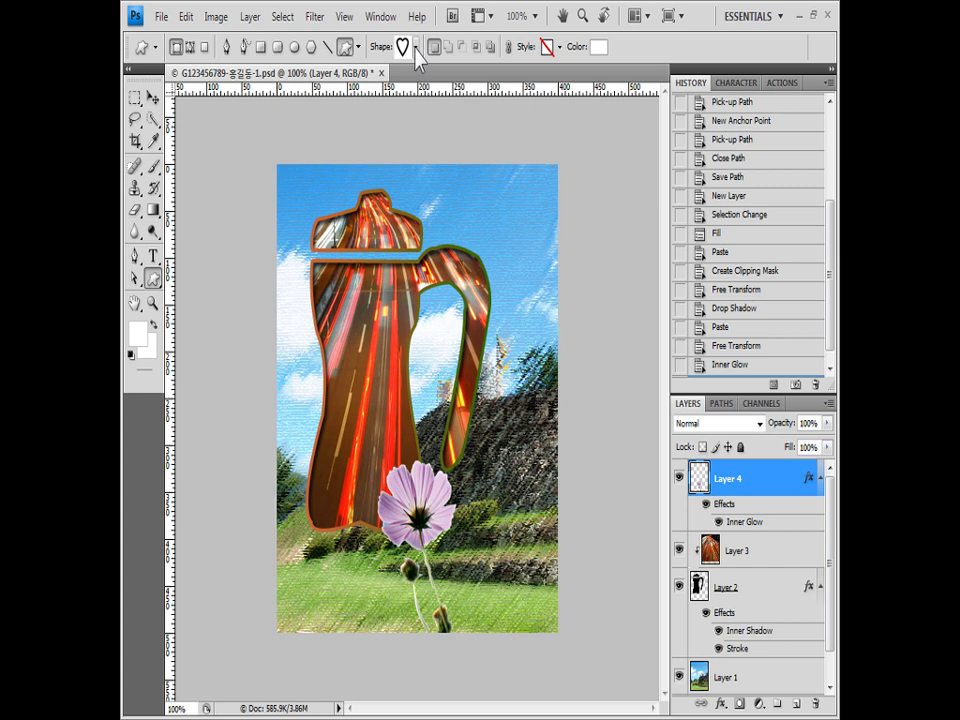
# Load the Animals shape set and draw its flying bird in the canvas's upper-right area, overlapping the tumbler's handle
pyautogui.click(416, 47)
pyautogui.click(500, 80)
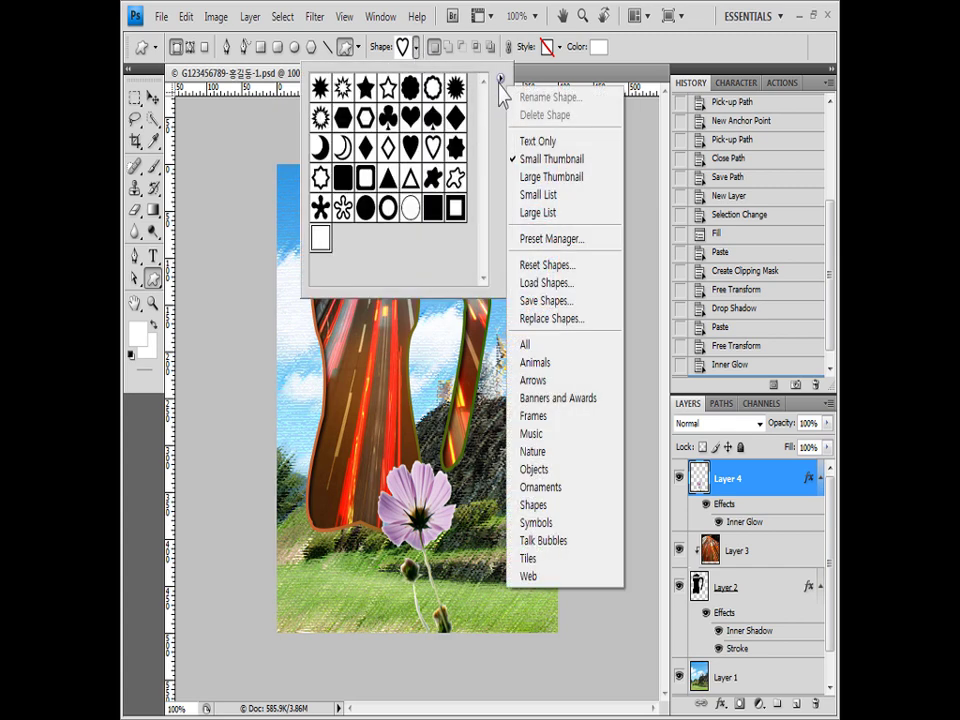
pyautogui.click(560, 364)
pyautogui.click(427, 287)
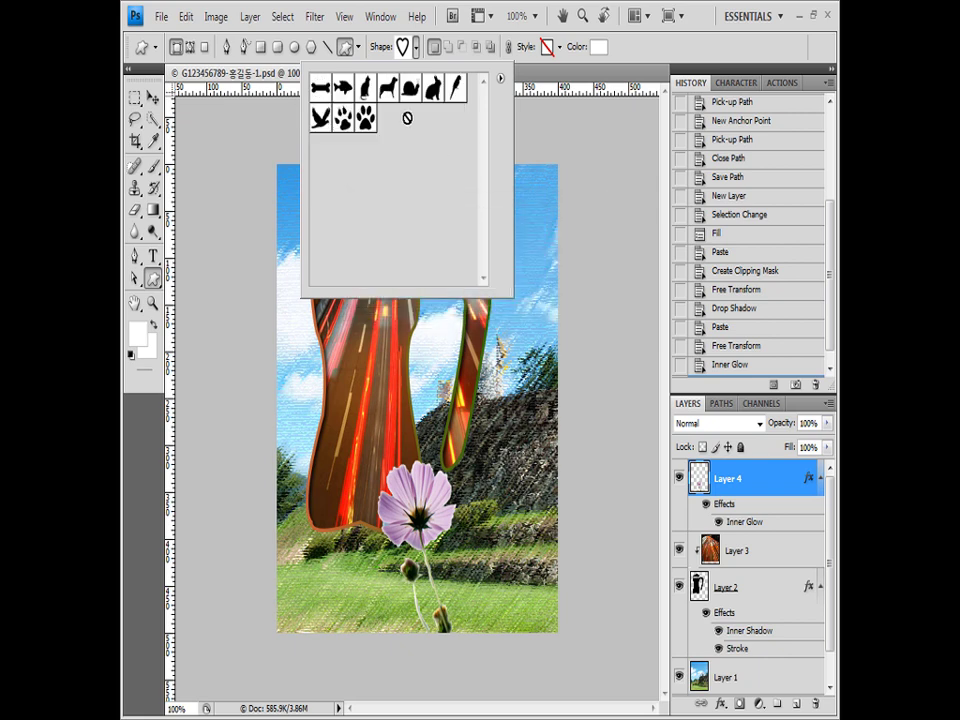
pyautogui.click(320, 124)
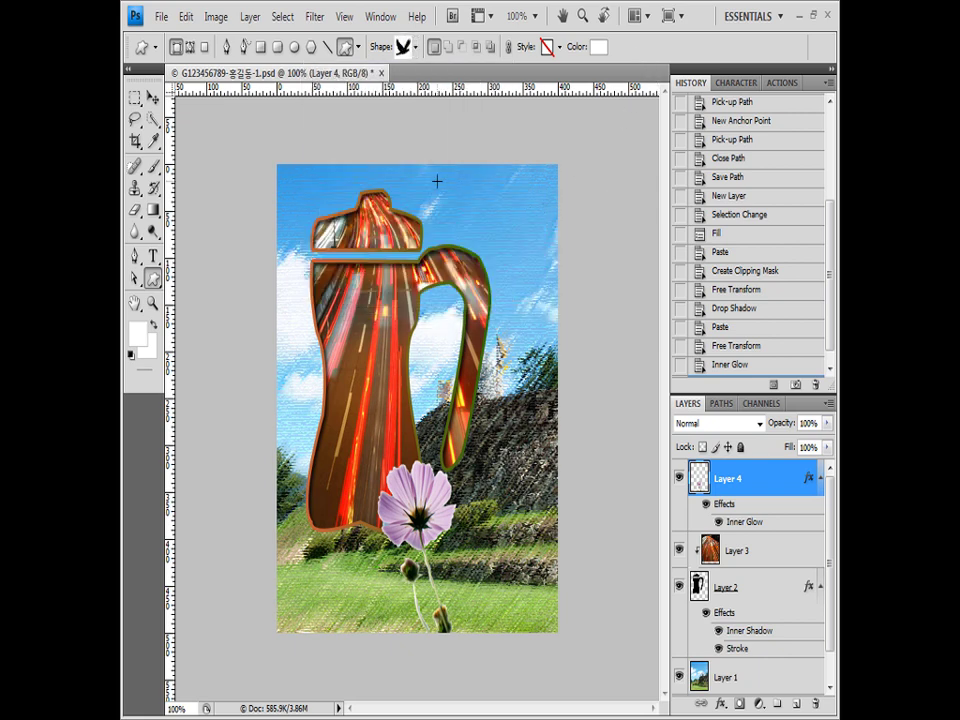
pyautogui.moveTo(436, 181); pyautogui.dragTo(538, 305)
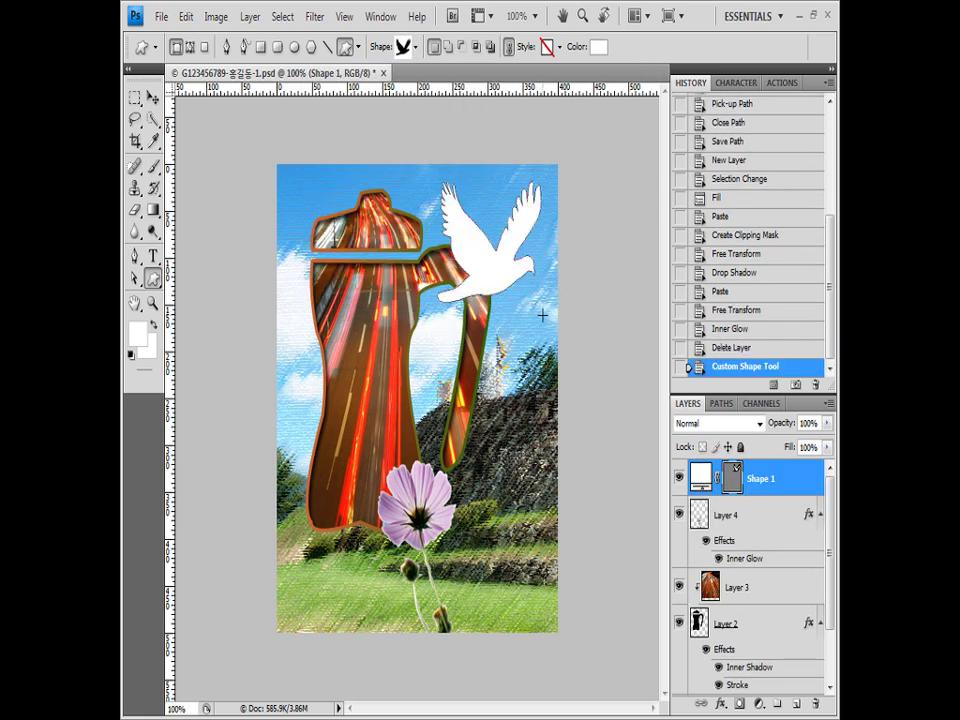
# Flip the bird horizontally, reposition it above the tumbler's handle and rotate it clockwise so the tail points down
pyautogui.hotkey('ctrl', 't')
pyautogui.rightClick(502, 272)
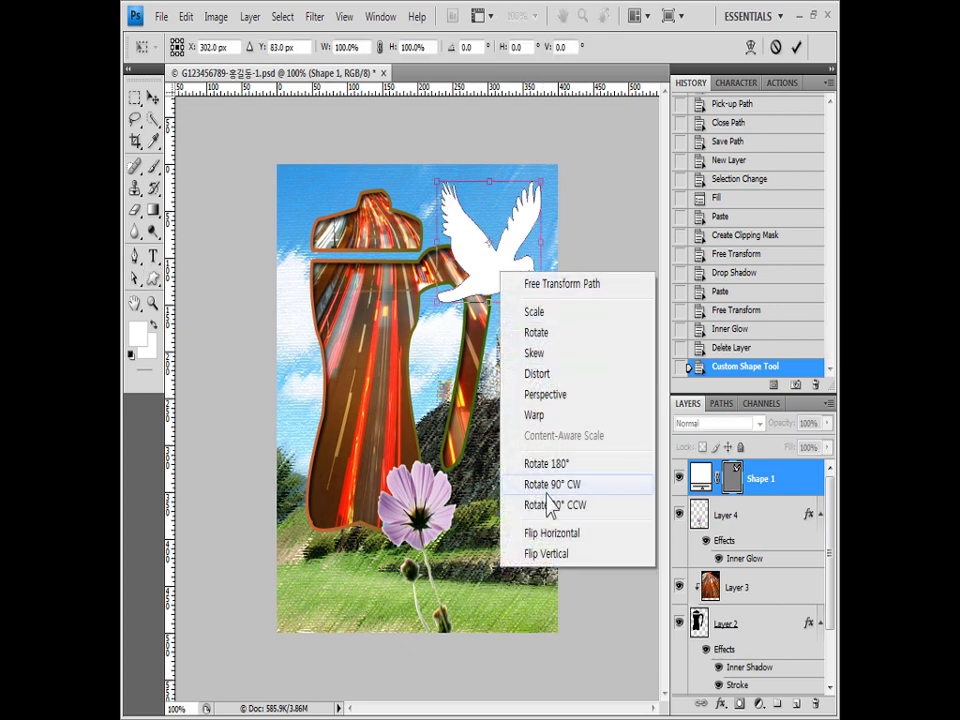
pyautogui.click(552, 534)
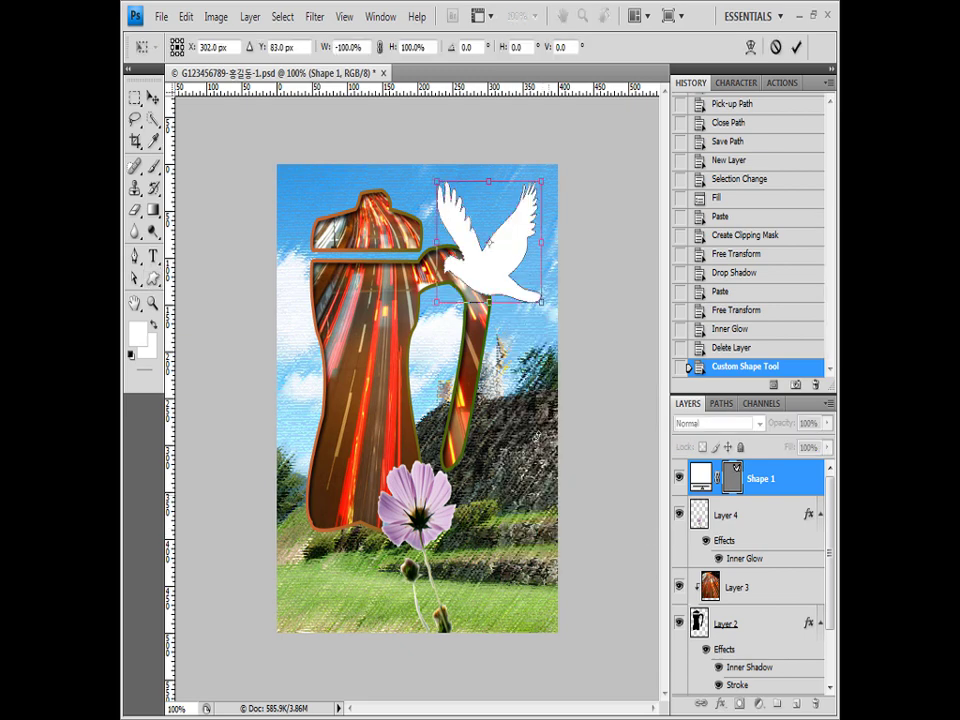
pyautogui.moveTo(498, 272); pyautogui.dragTo(493, 268)
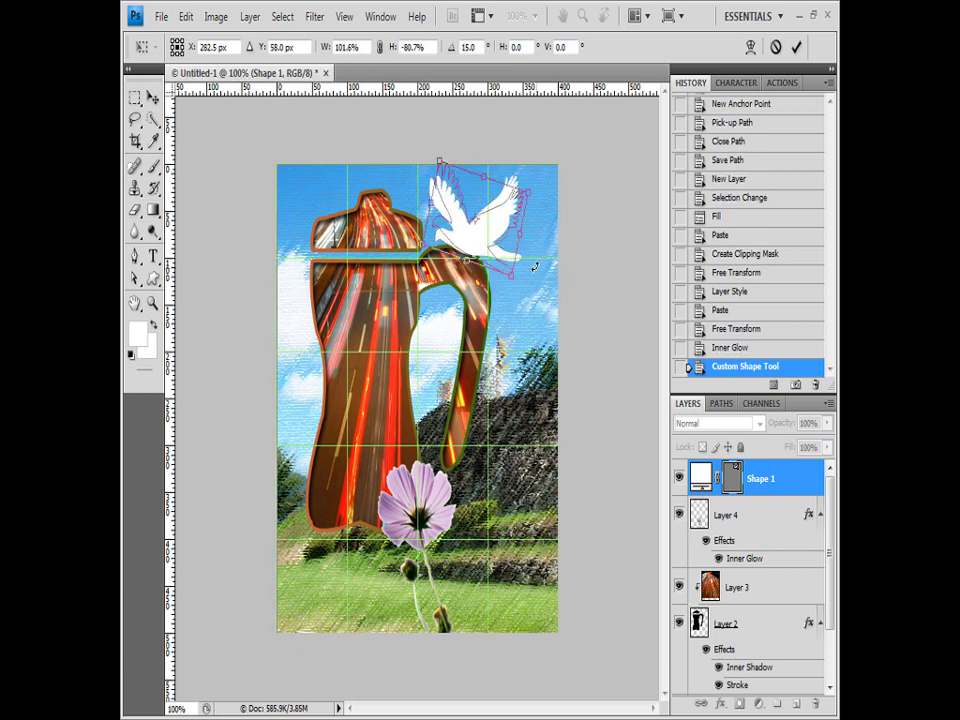
pyautogui.moveTo(535, 266); pyautogui.dragTo(502, 277)
pyautogui.press('Return')
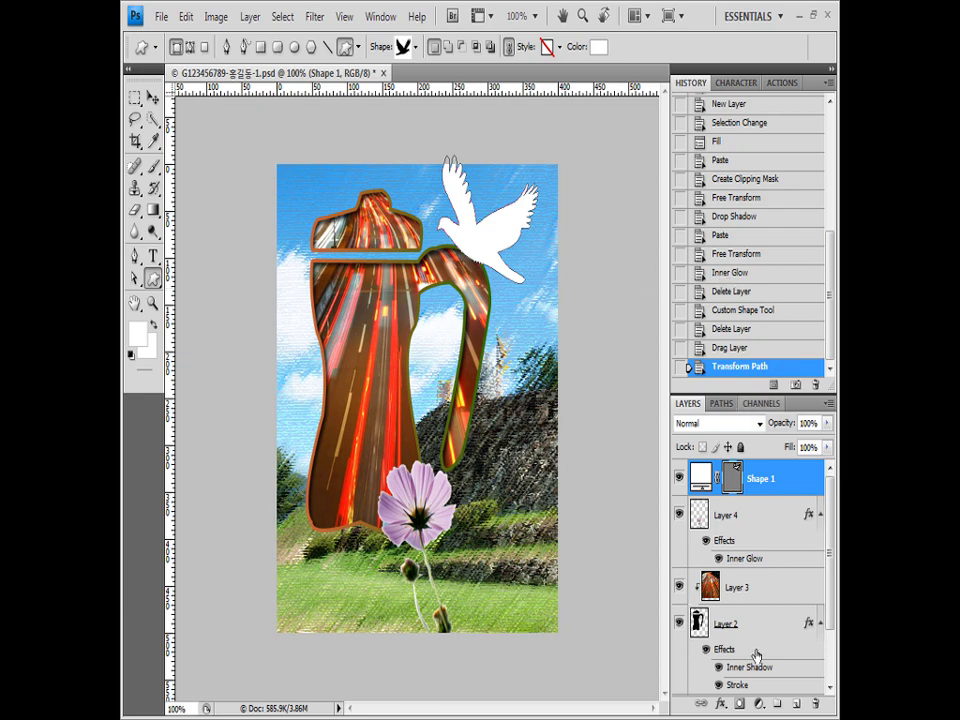
# Add an Outer Glow with default settings to the bird and place its layer directly beneath Layer 2
pyautogui.click(720, 705)
pyautogui.click(696, 543)
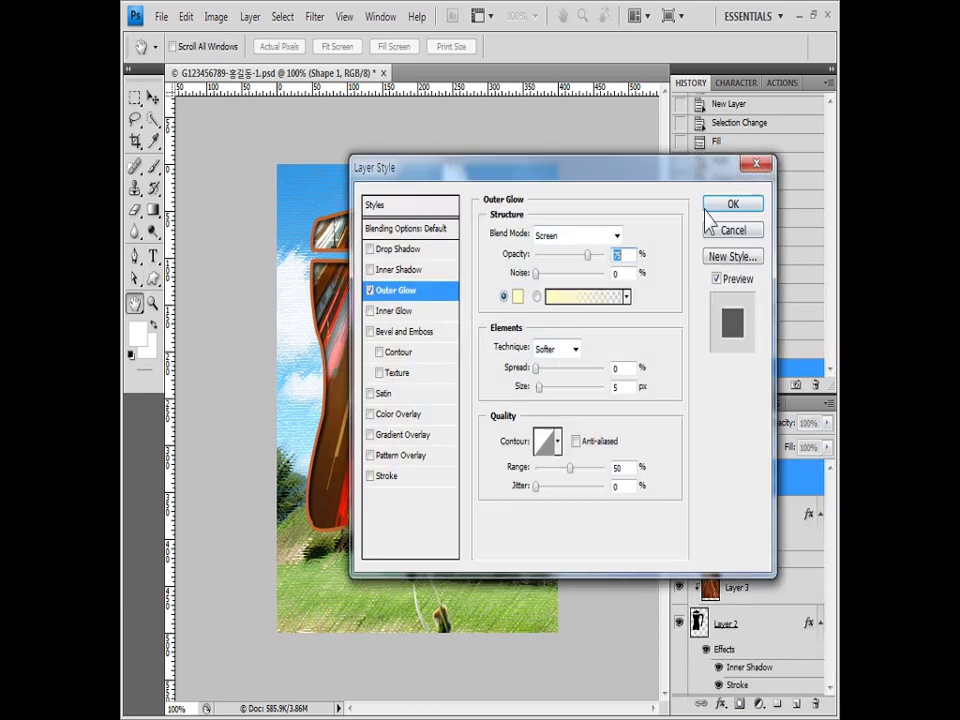
pyautogui.click(708, 207)
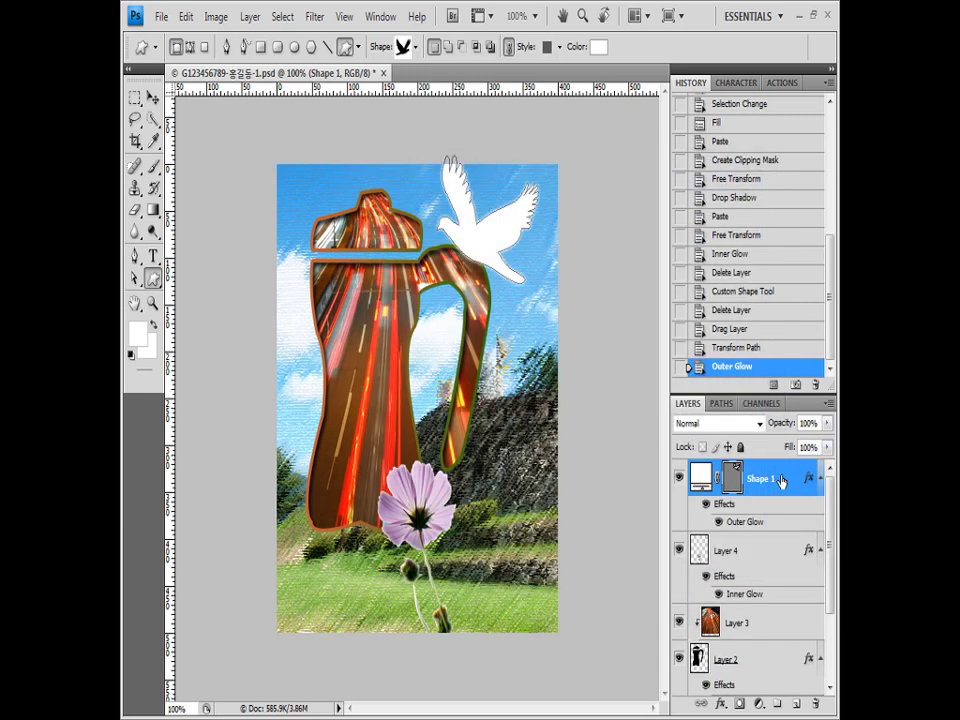
pyautogui.moveTo(778, 481); pyautogui.dragTo(775, 650)
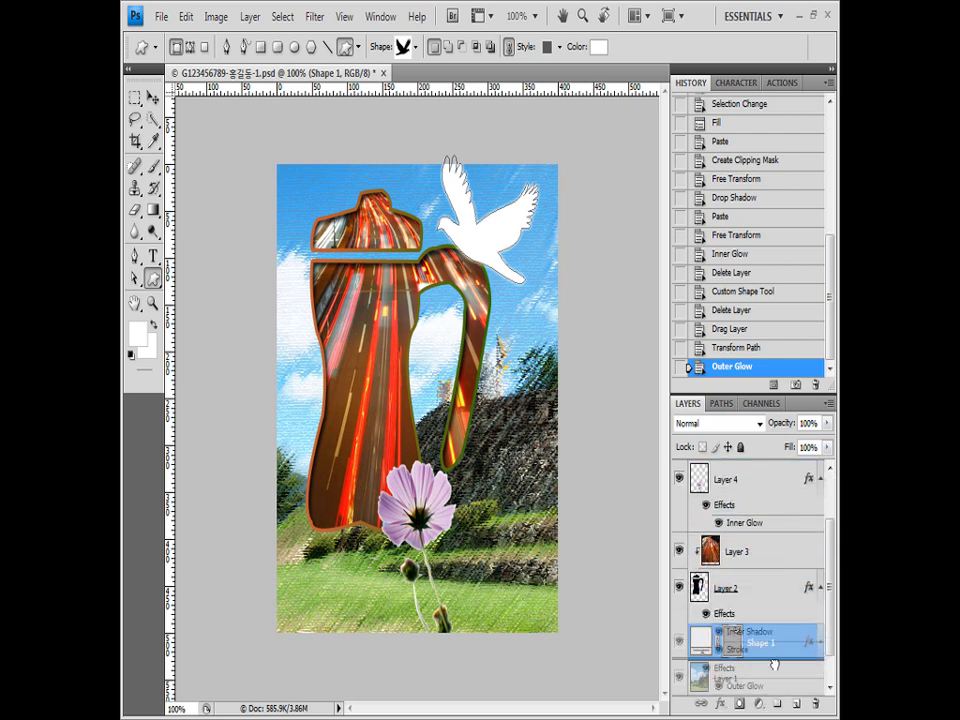
pyautogui.moveTo(775, 650); pyautogui.dragTo(775, 665)
pyautogui.scroll(2, 810, 480)
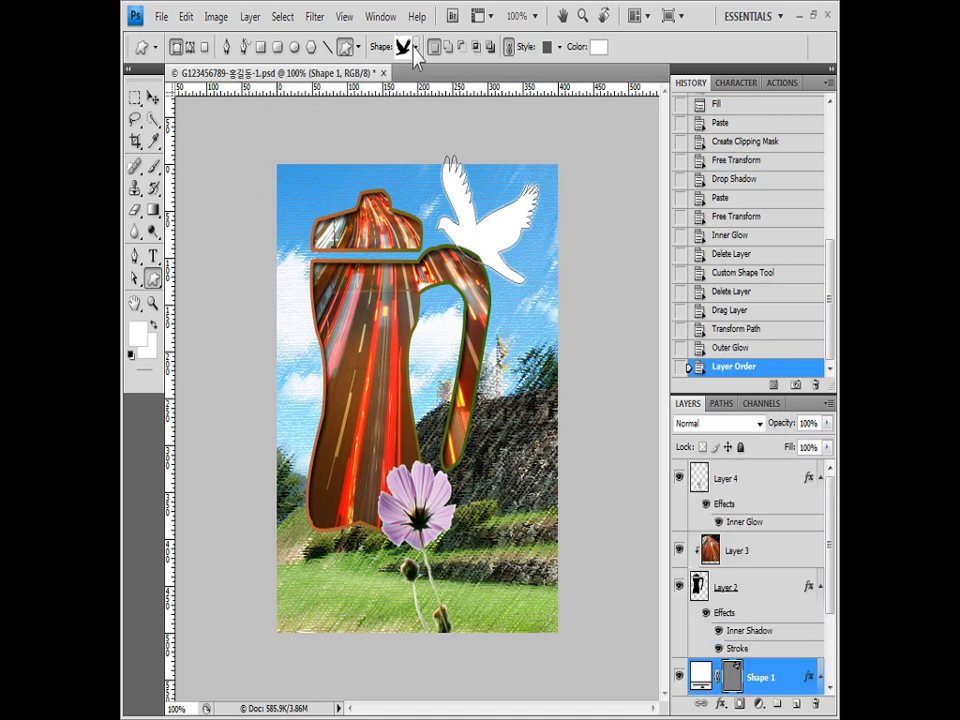
# Load the Nature shape set, choose the waves shape and unlink the shape settings from the bird's layer
pyautogui.click(415, 50)
pyautogui.click(500, 78)
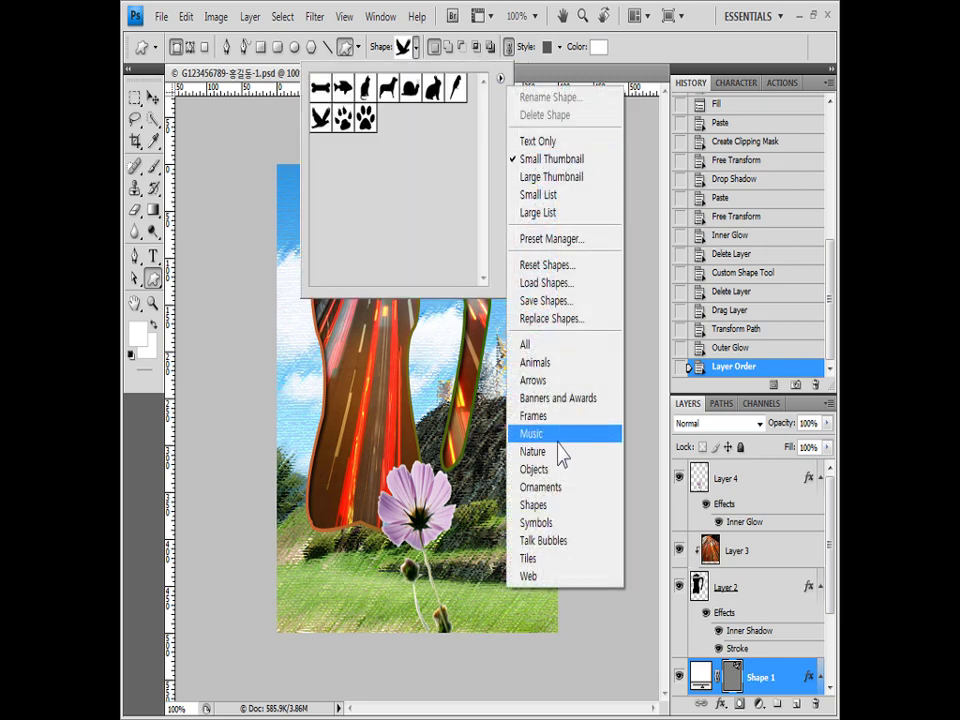
pyautogui.click(560, 453)
pyautogui.press('Return')
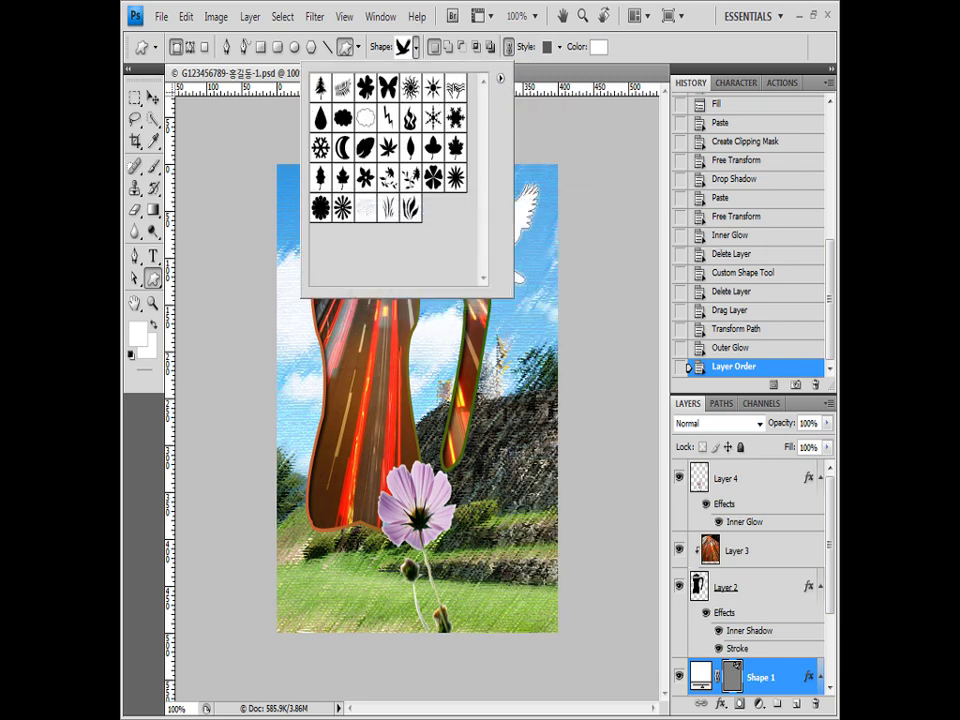
pyautogui.click(455, 88)
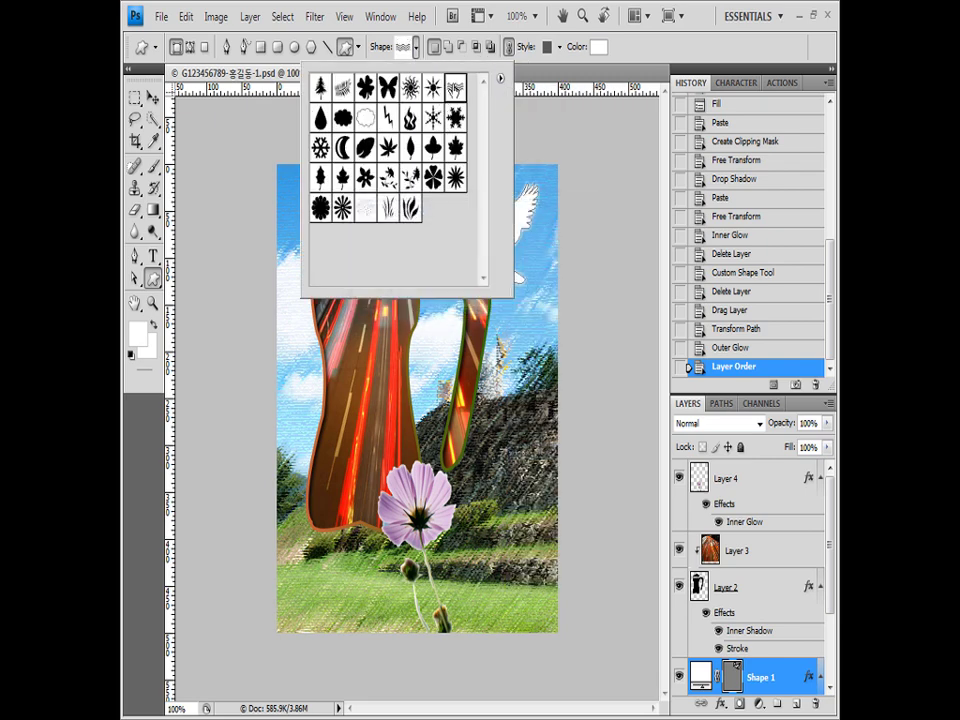
pyautogui.click(513, 52)
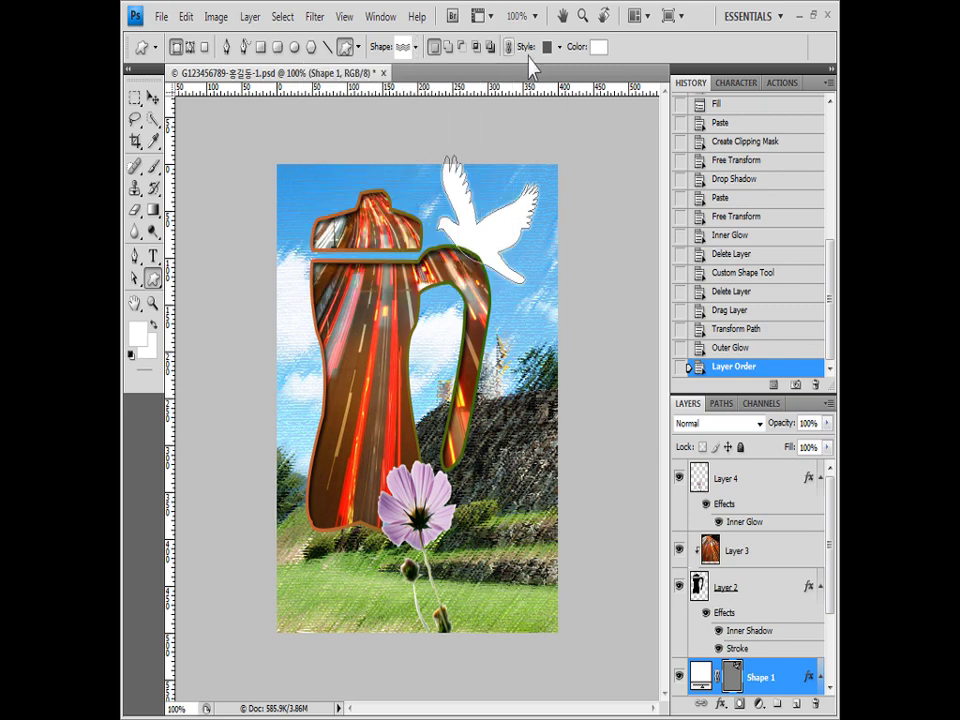
# Draw the waves with no style and fill color ffffcc, about 200 px wide, in the canvas's lower-left area
pyautogui.click(559, 47)
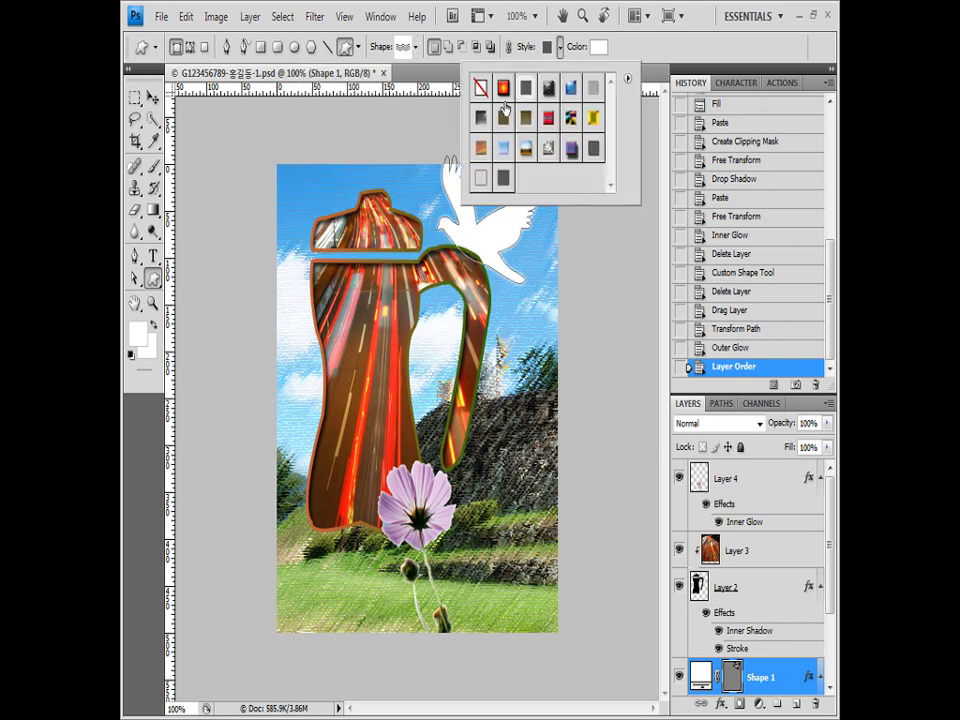
pyautogui.click(480, 90)
pyautogui.click(598, 47)
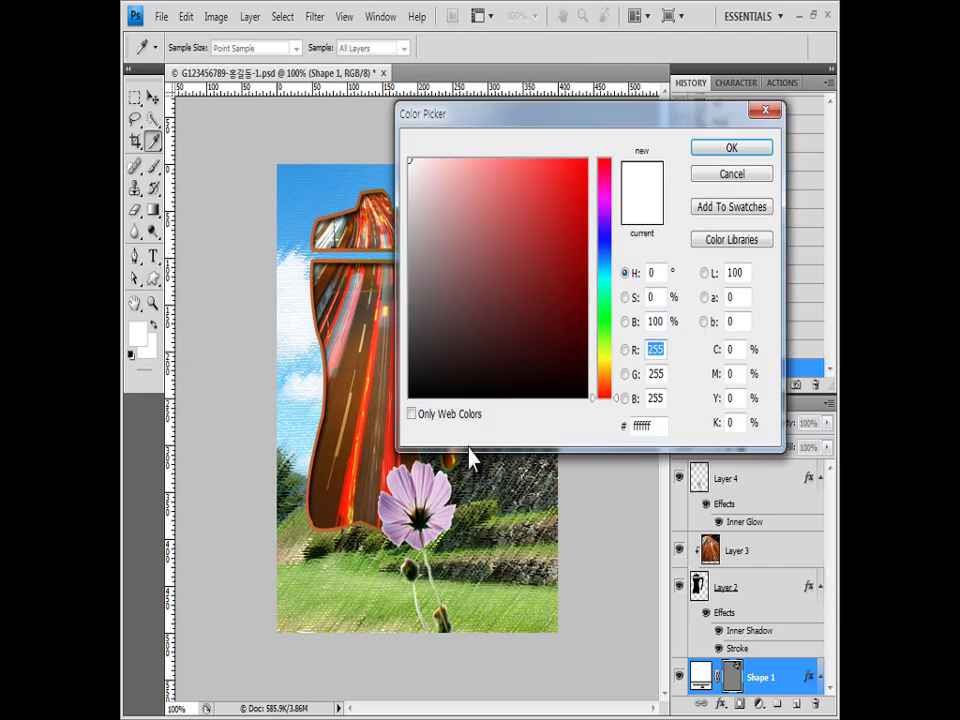
pyautogui.write('ffffcc')
pyautogui.click(731, 148)
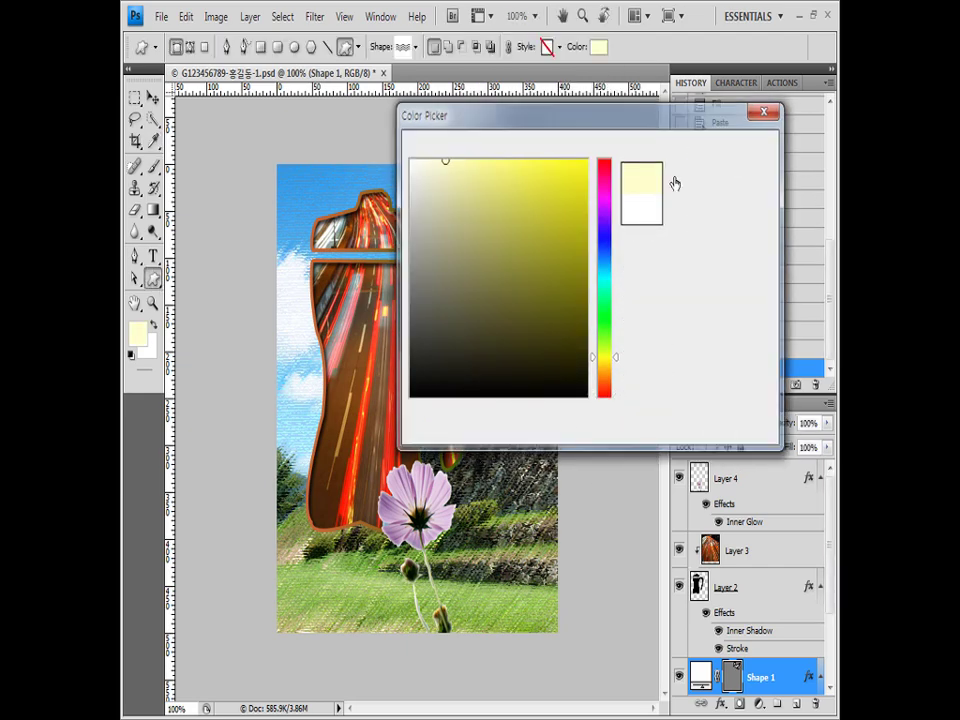
pyautogui.moveTo(277, 538); pyautogui.dragTo(418, 610)
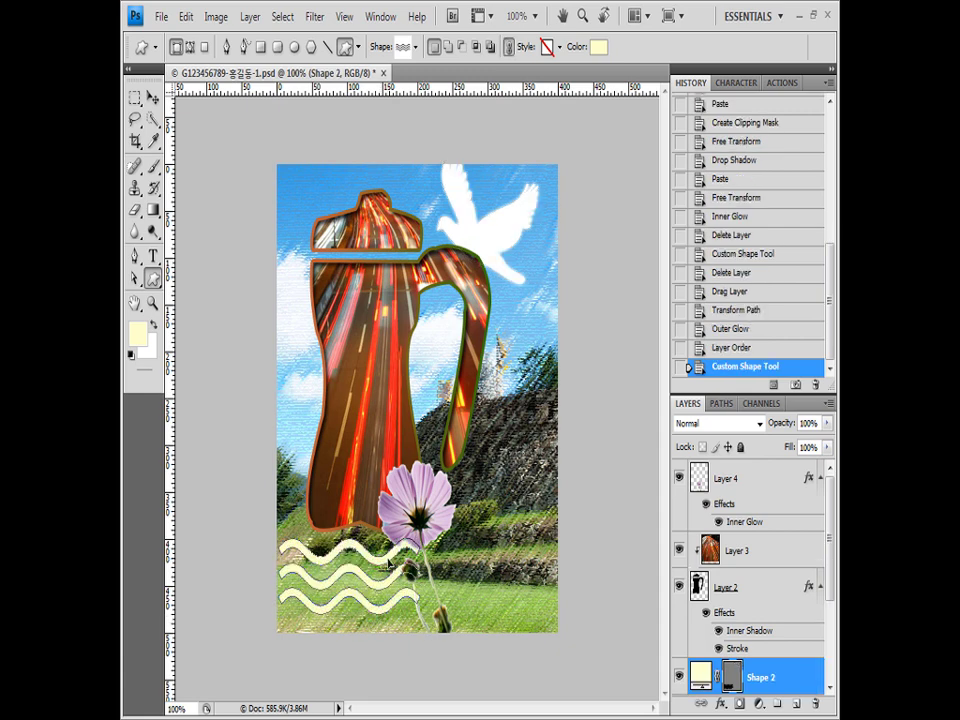
# Move the waves down toward the canvas's bottom edge and stretch their width to 103.5%
pyautogui.hotkey('ctrl', 't')
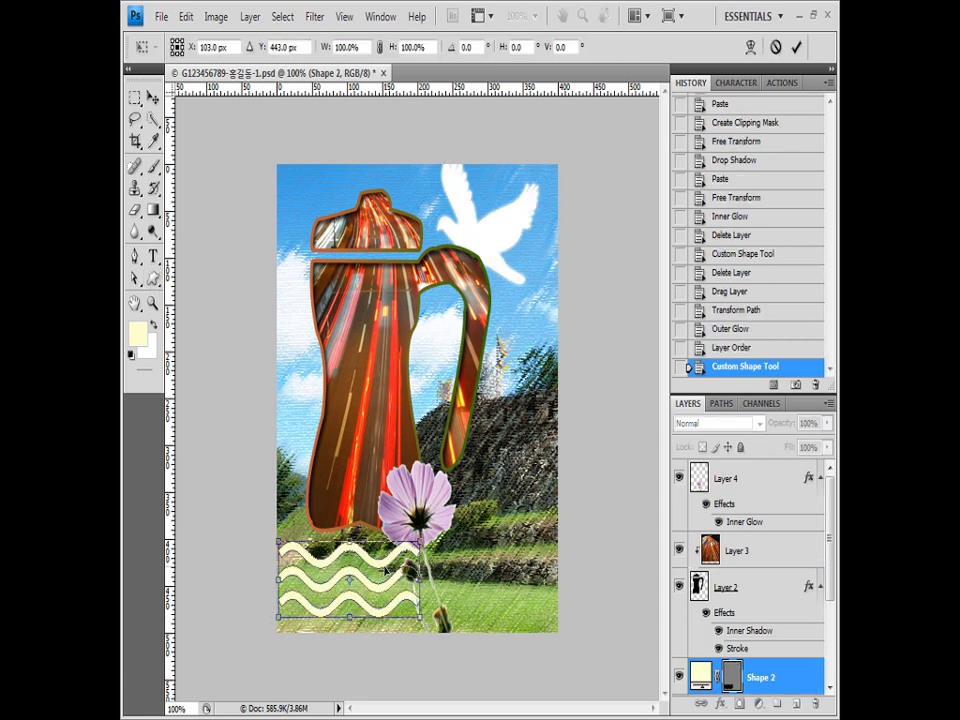
pyautogui.moveTo(389, 563); pyautogui.dragTo(401, 587)
pyautogui.moveTo(419, 588); pyautogui.dragTo(424, 588)
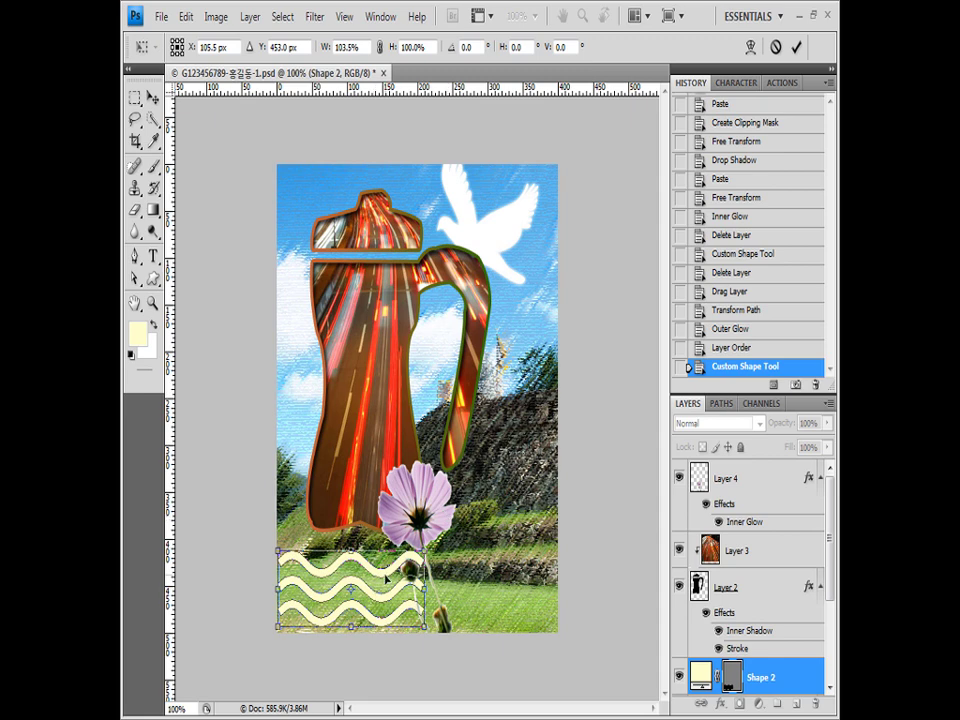
pyautogui.press('Return')
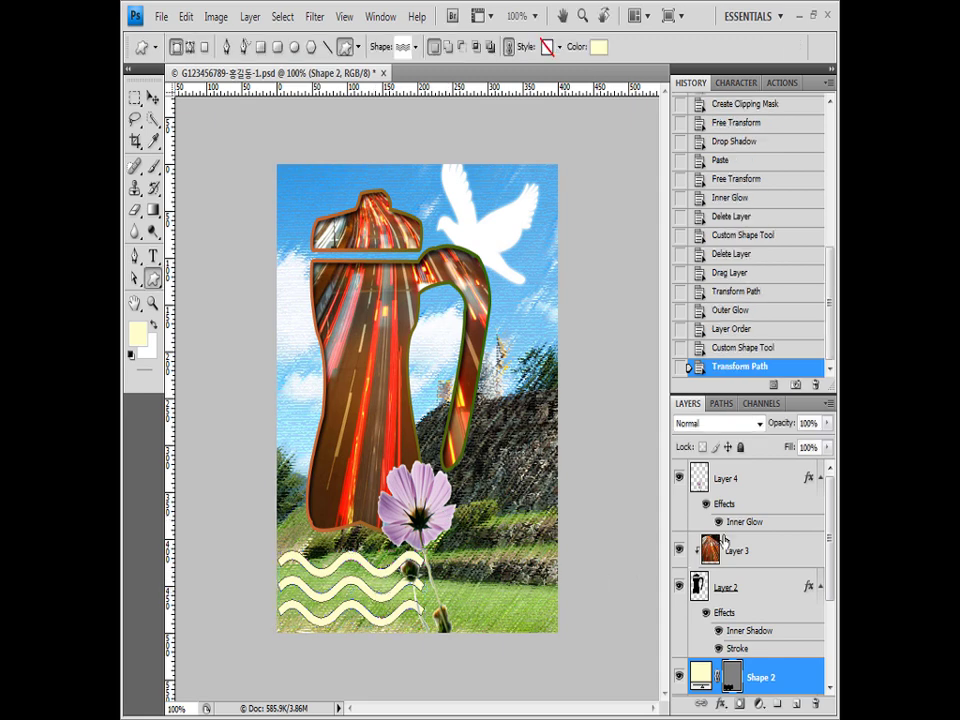
# Add an Inner Shadow with default settings to the waves layer
pyautogui.click(728, 700)
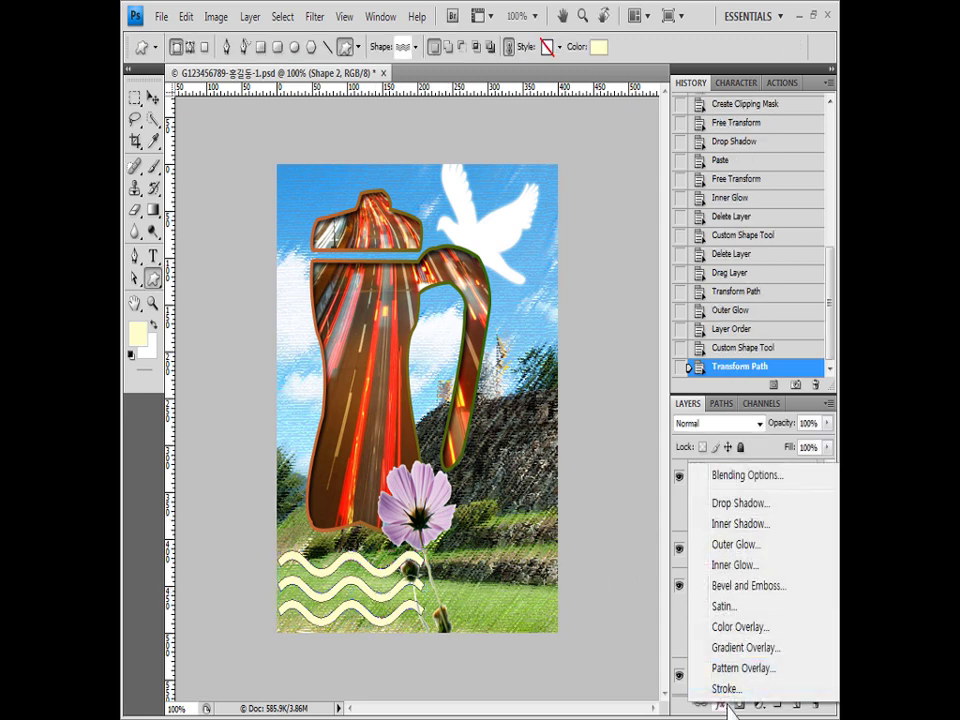
pyautogui.click(745, 524)
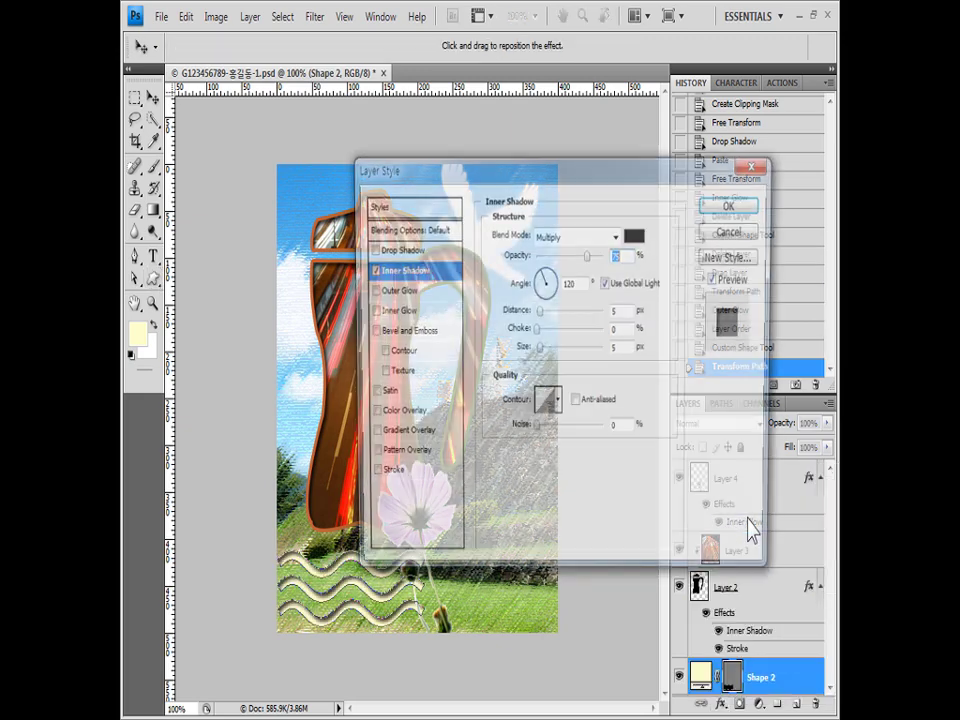
pyautogui.press('Return')
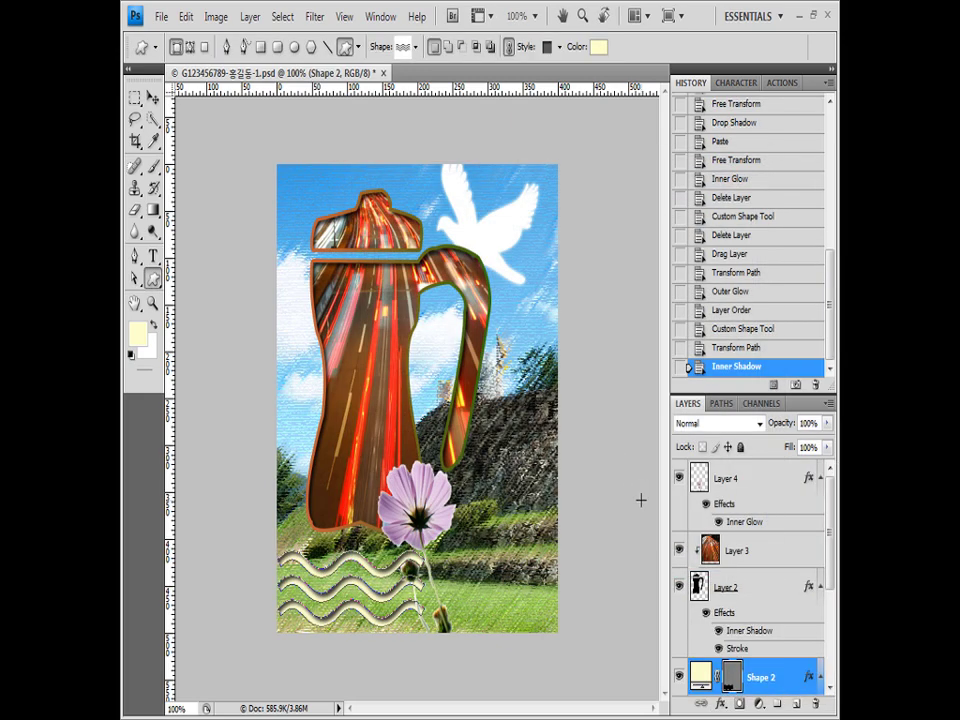
# Duplicate the waves layer and set the copy's fill color to 99ccff
pyautogui.hotkey('ctrl', 'j')
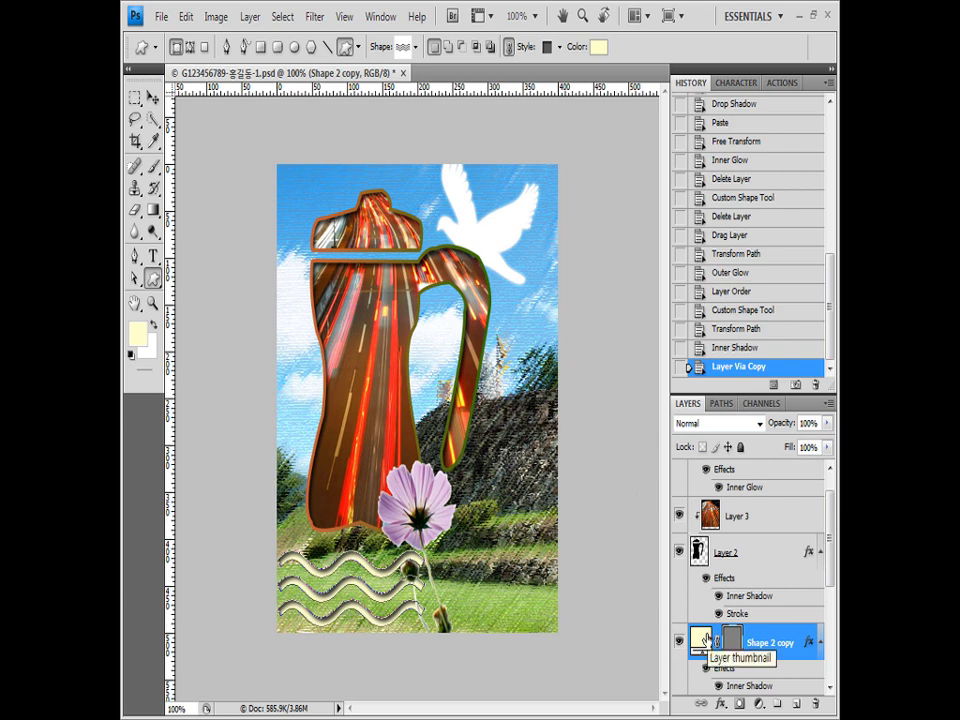
pyautogui.click(599, 47)
pyautogui.click(648, 426)
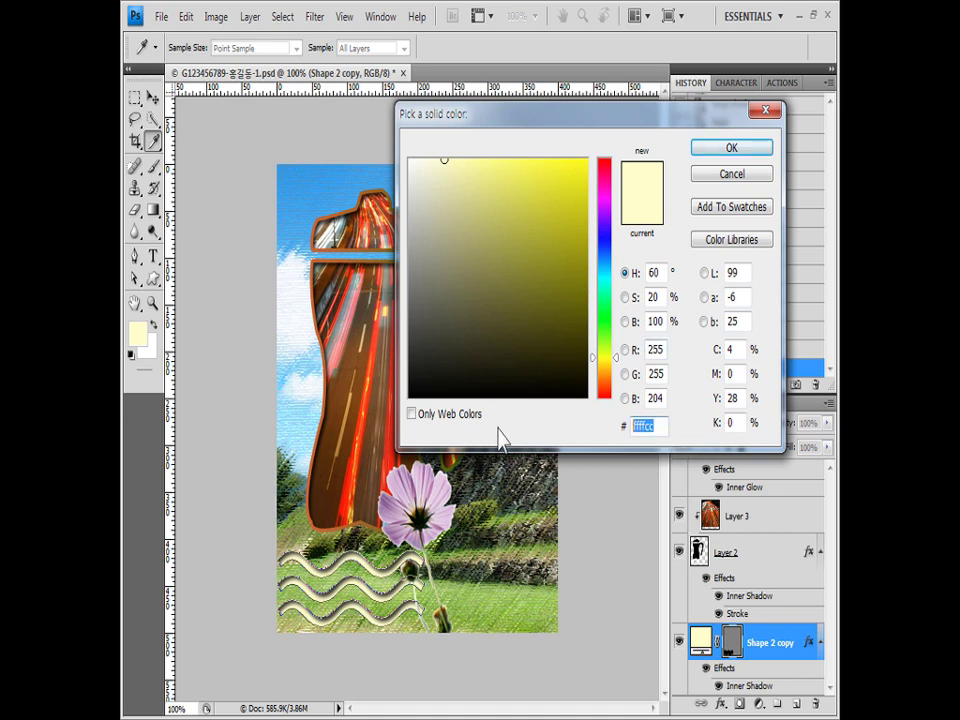
pyautogui.write('99ccff')
pyautogui.click(745, 152)
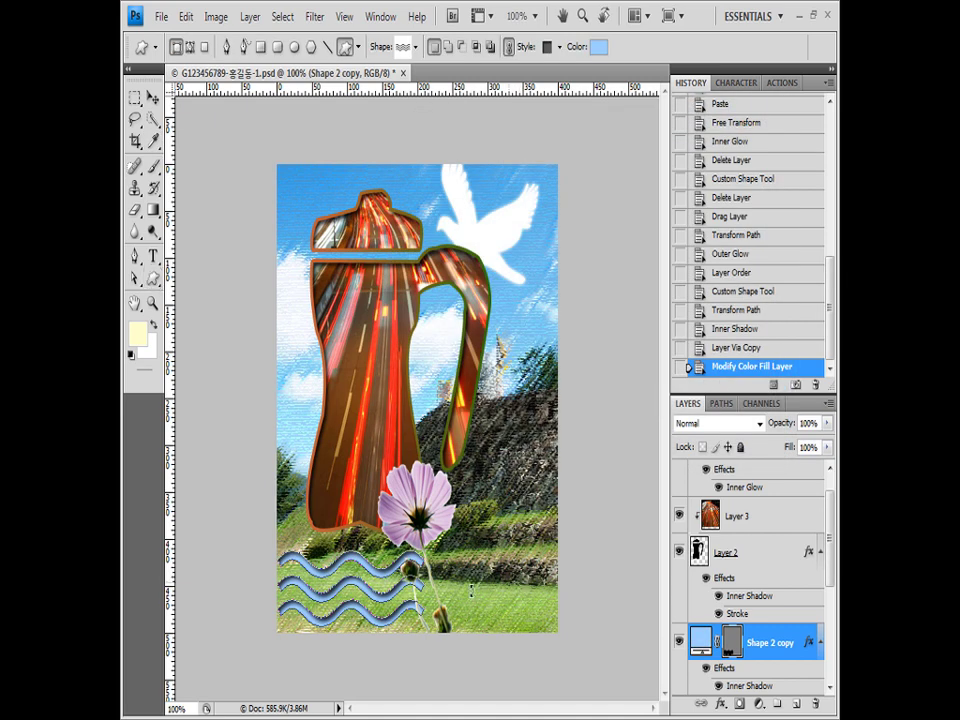
# Move the blue wave copy up to the canvas's right edge, centered at about X 321.5 px, Y 377 px
pyautogui.hotkey('ctrl', 't')
pyautogui.moveTo(408, 549); pyautogui.dragTo(564, 535)
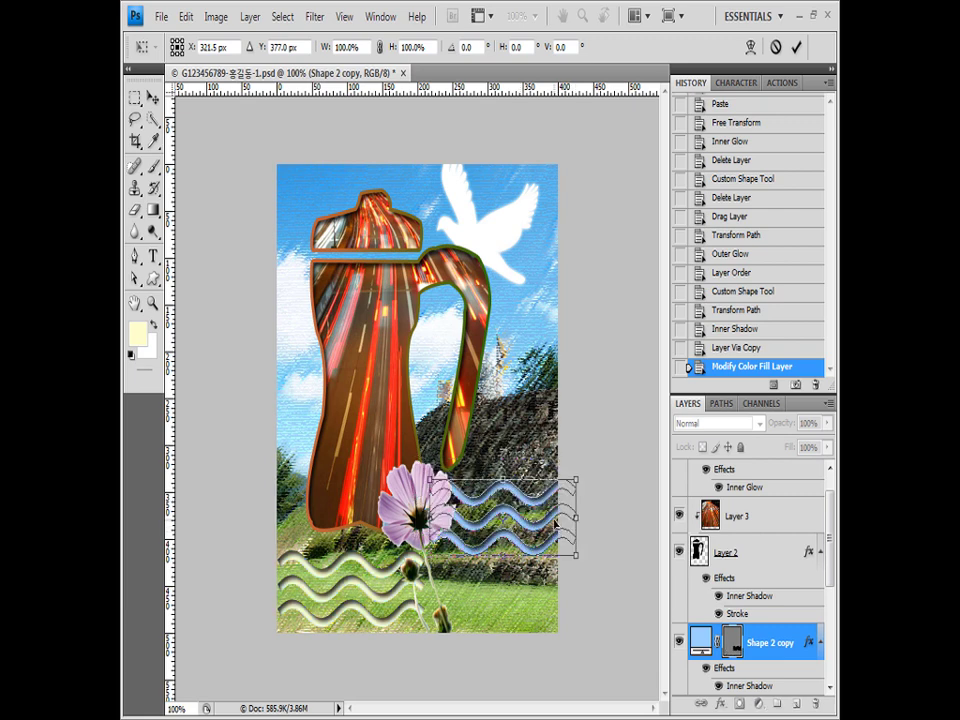
pyautogui.press('Return')
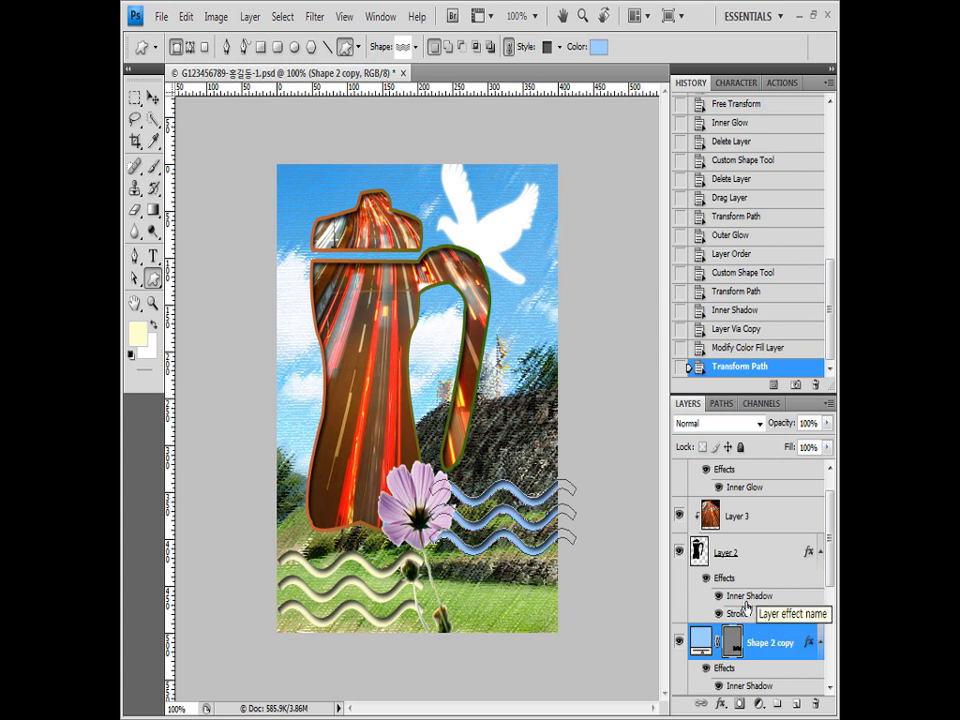
# Add the white 36 pt horizontal text "대한민국 가을여행주간" above Layer 4, across the lower half of the tumbler
pyautogui.scroll(1, 762, 600)
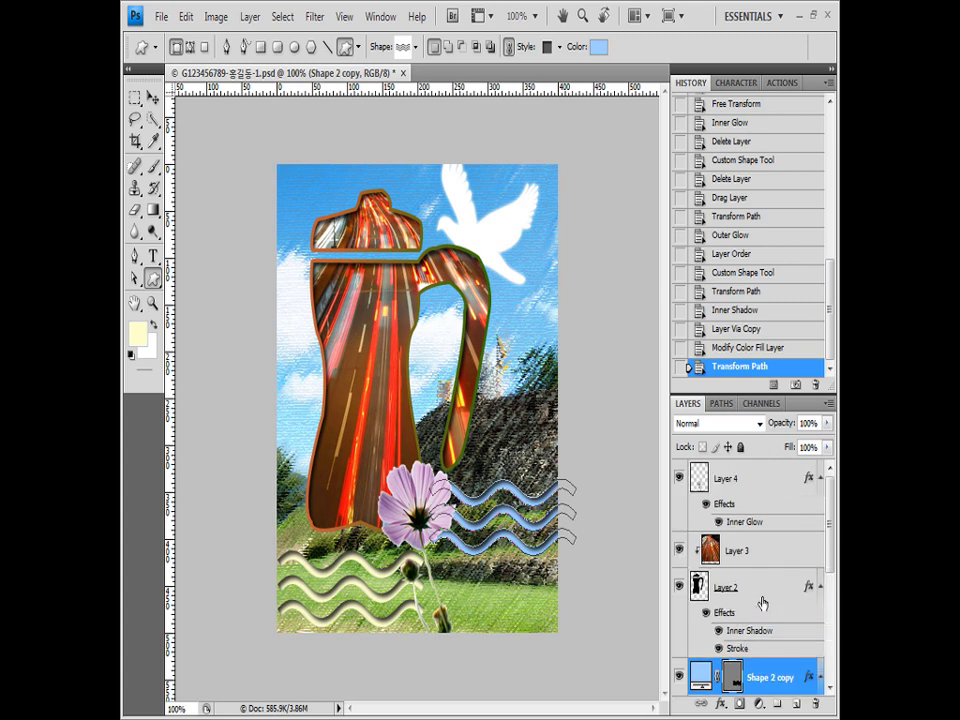
pyautogui.click(762, 482)
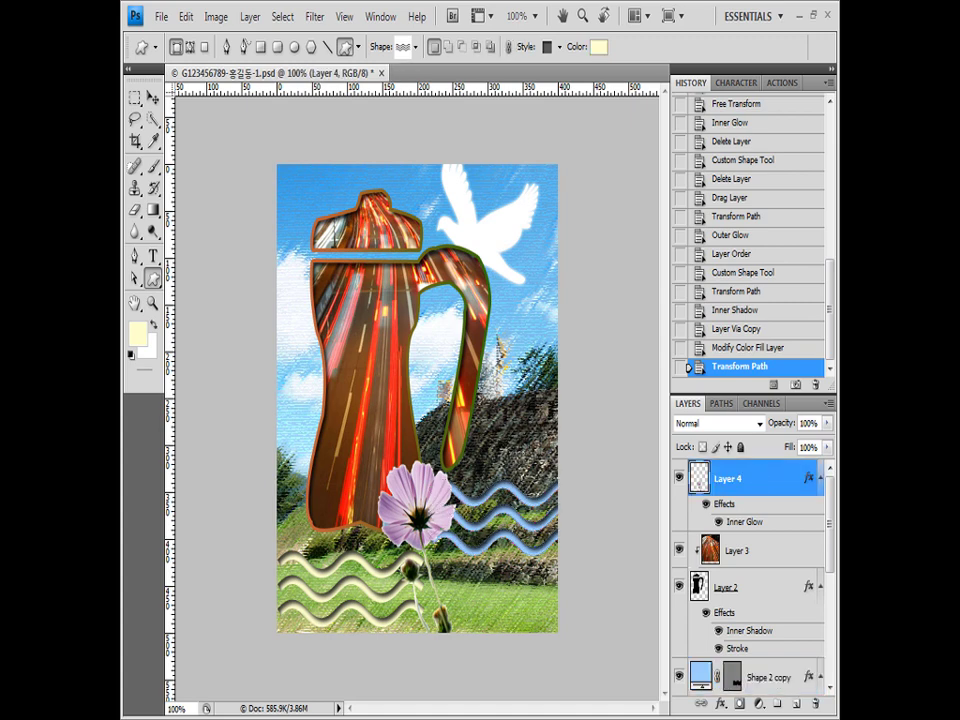
pyautogui.click(156, 262)
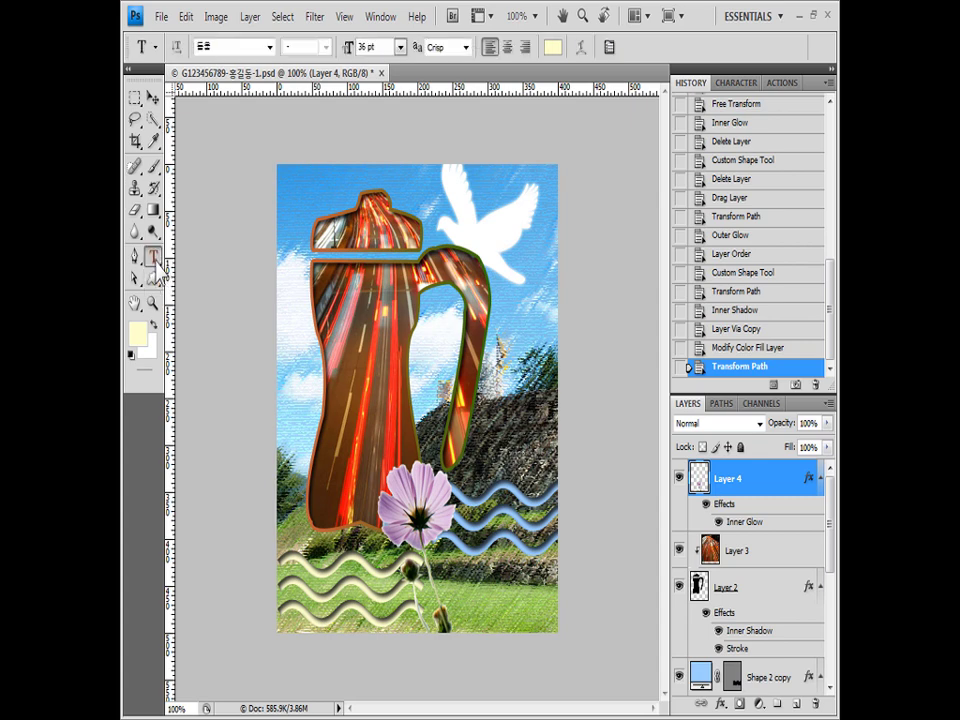
pyautogui.click(380, 46)
pyautogui.click(553, 46)
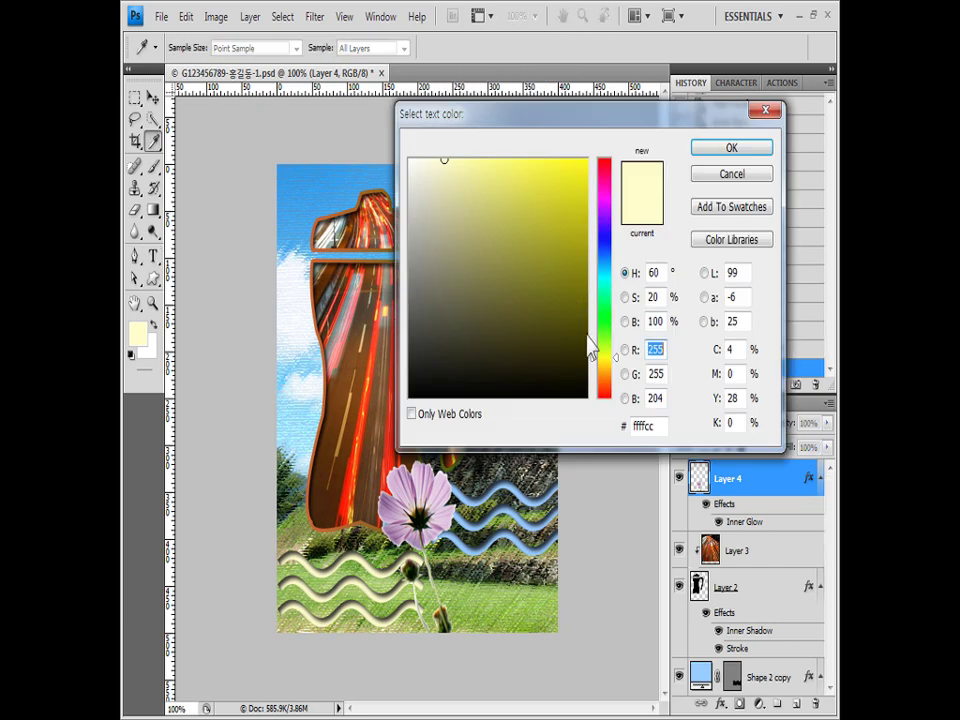
pyautogui.moveTo(574, 334); pyautogui.dragTo(247, 95)
pyautogui.click(731, 148)
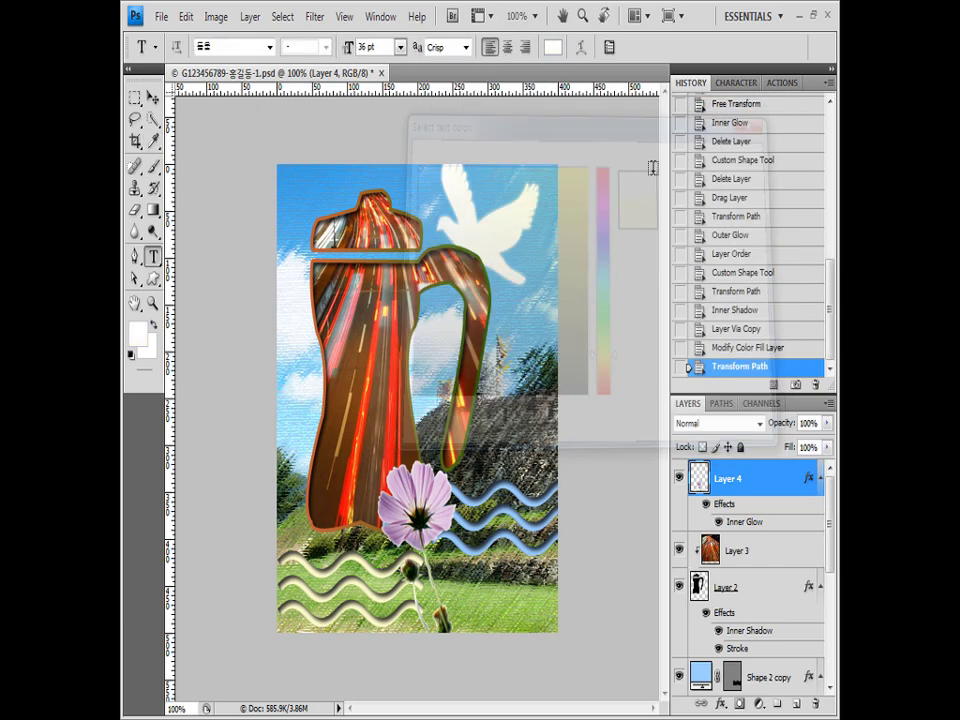
pyautogui.click(296, 410)
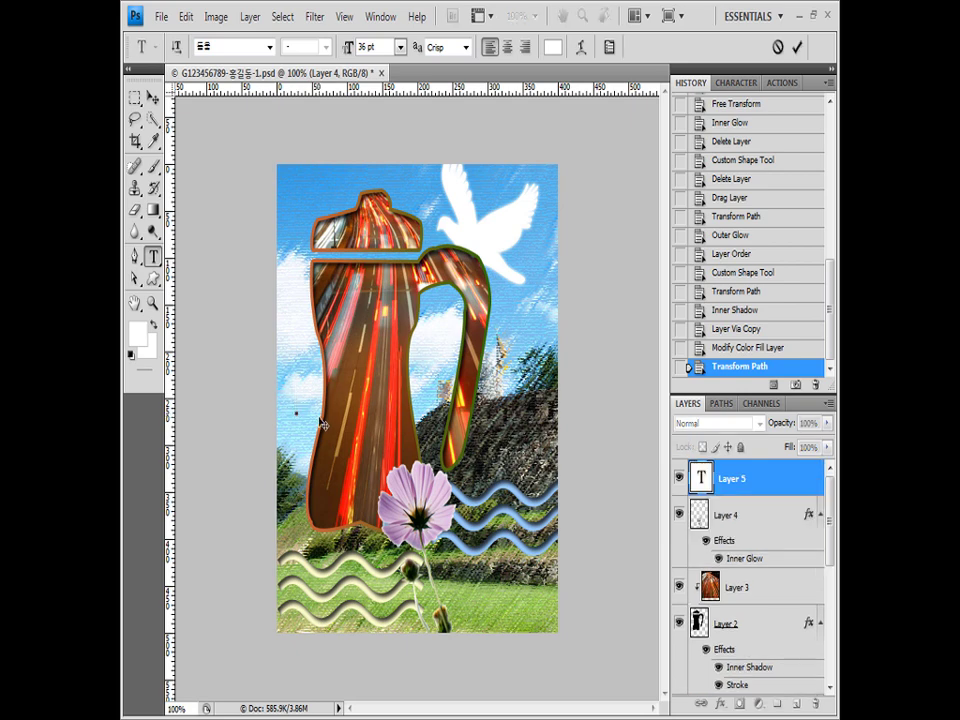
pyautogui.write('대한민국 기술여행주간')
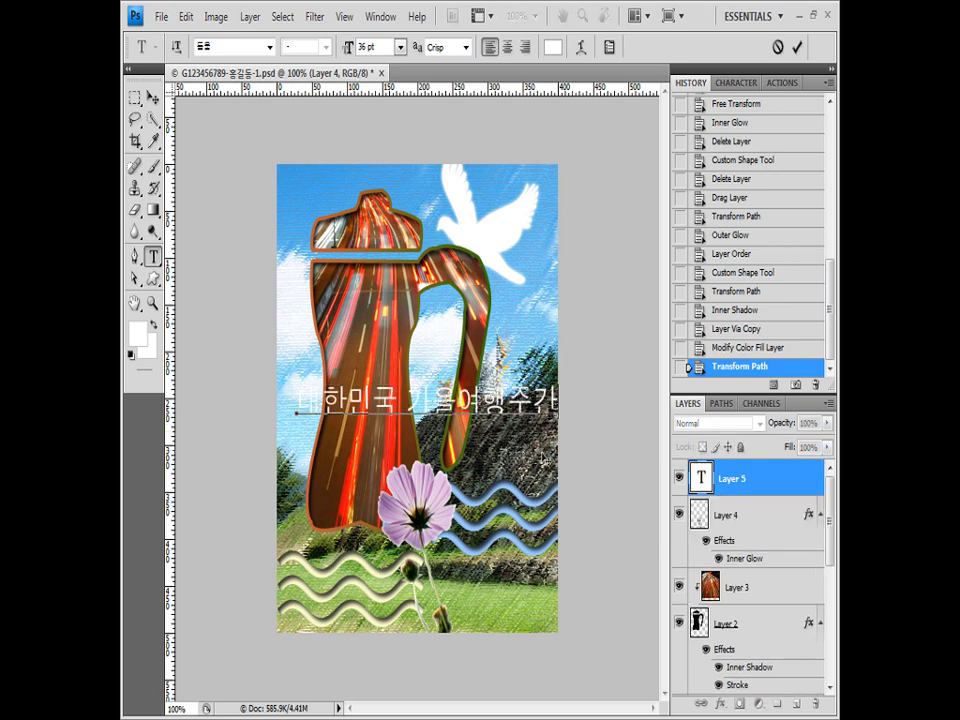
pyautogui.click(757, 484)
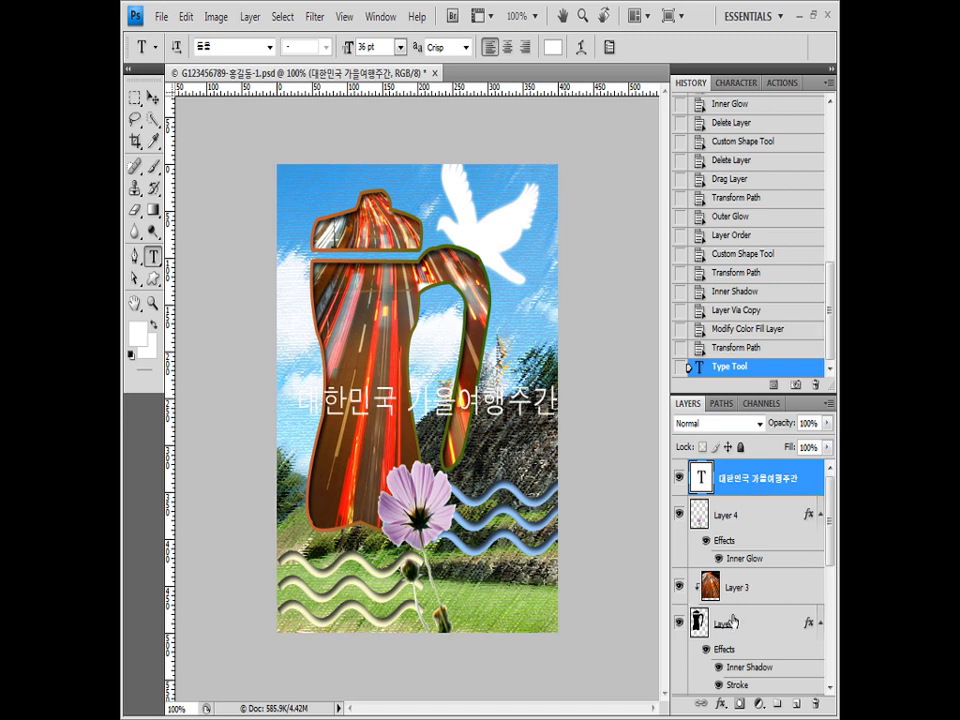
# Add a 3 px outside Stroke to the text layer with a linear gradient fill at a 0° angle
pyautogui.click(720, 703)
pyautogui.click(729, 689)
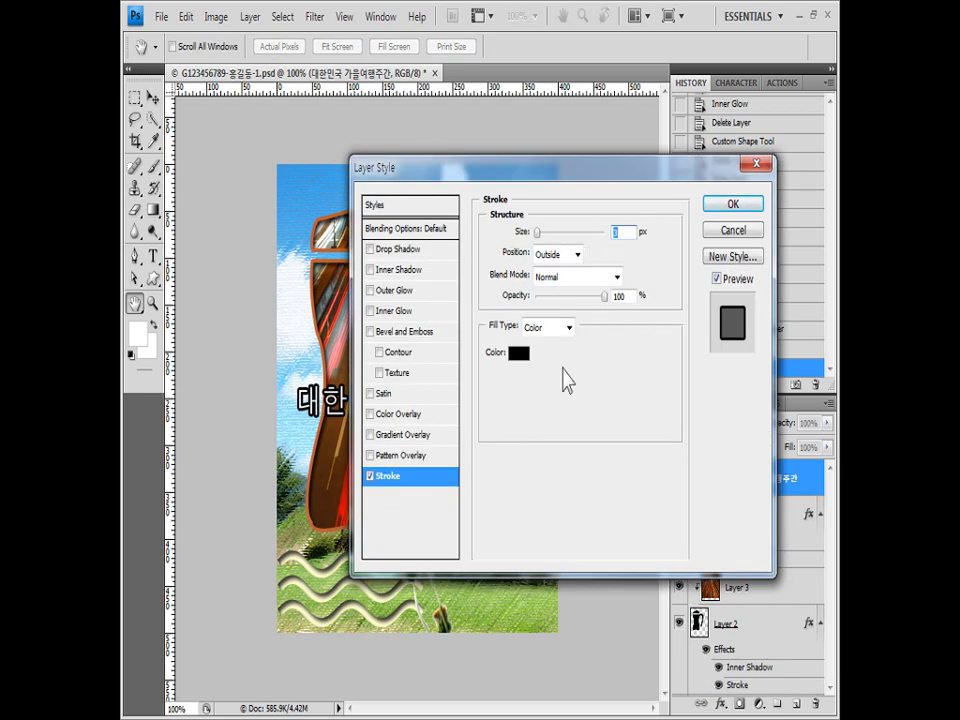
pyautogui.click(565, 328)
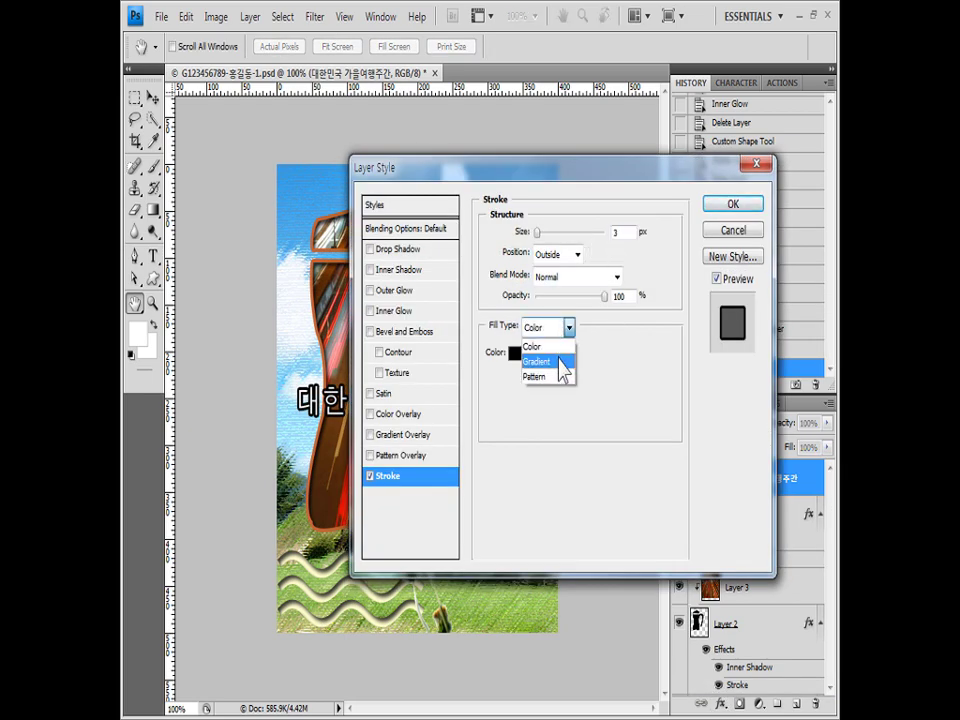
pyautogui.click(560, 362)
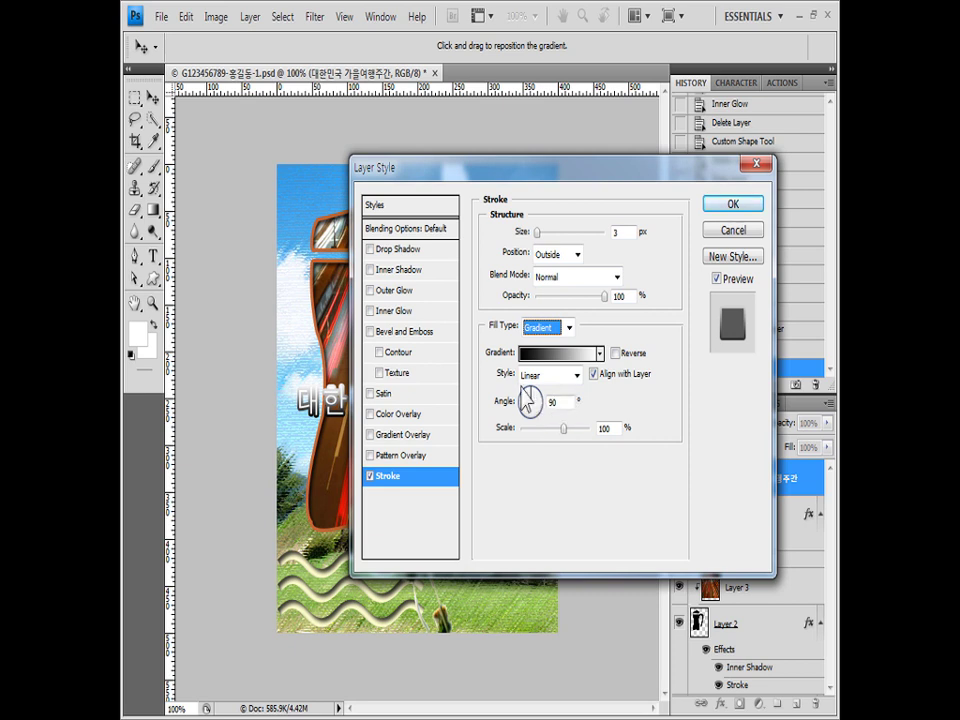
pyautogui.click(553, 402)
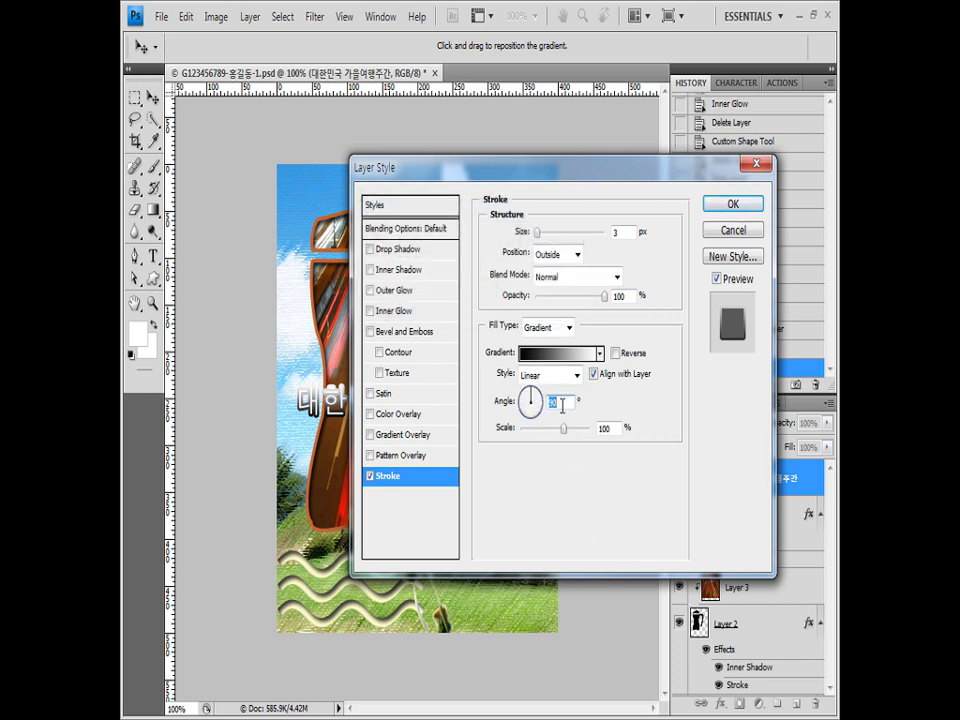
pyautogui.write('0')
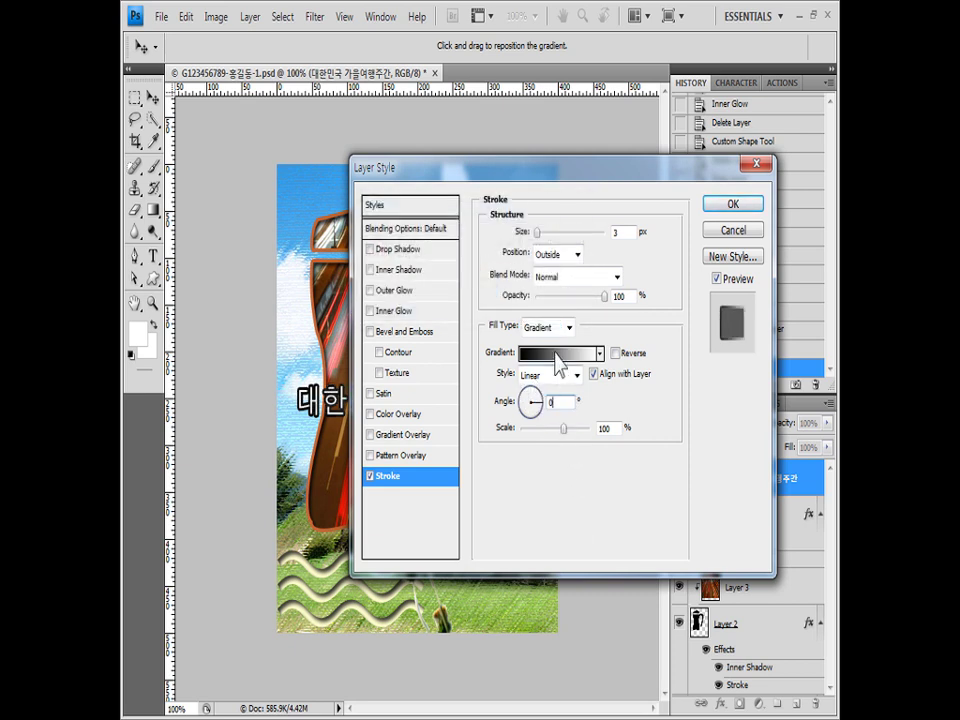
# Base the stroke's gradient on the Blue, Red, Yellow preset and set its starting color stop to 000099
pyautogui.click(557, 365)
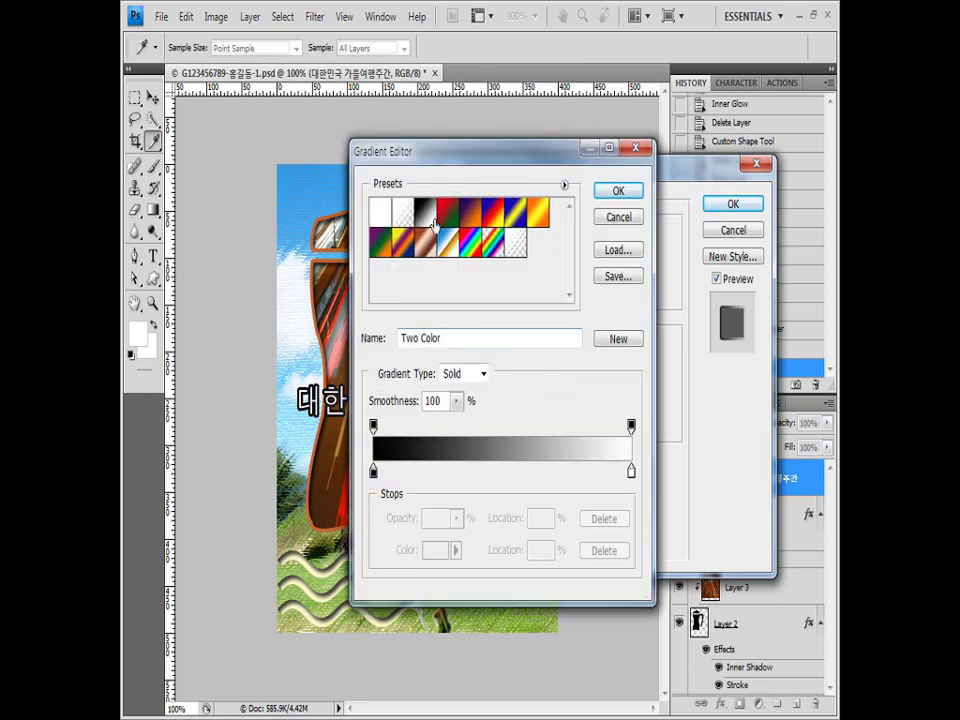
pyautogui.click(494, 218)
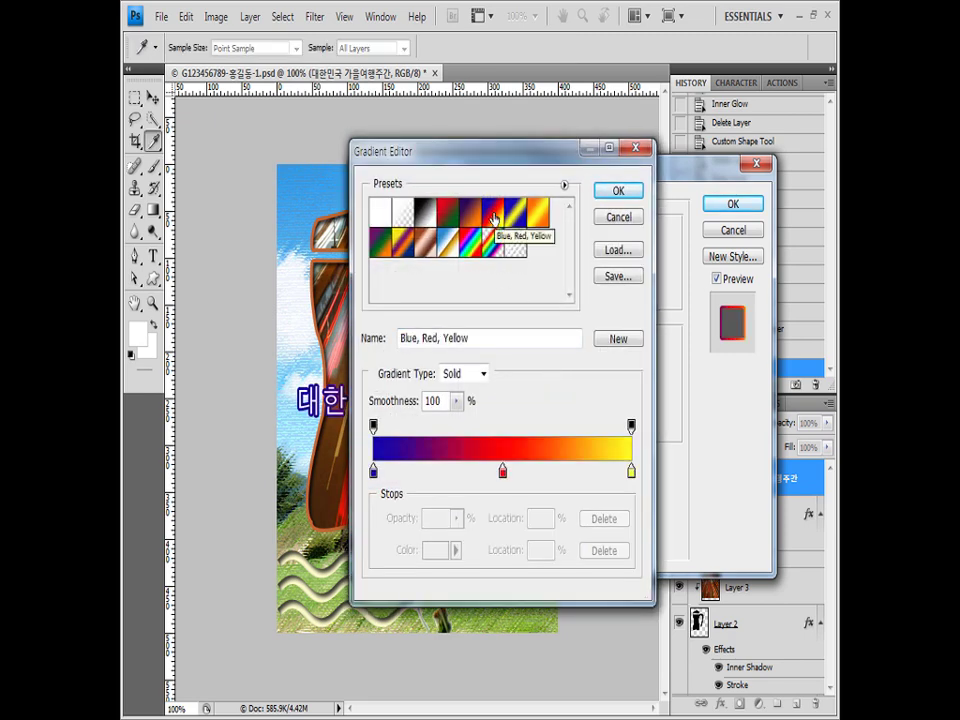
pyautogui.doubleClick(373, 471)
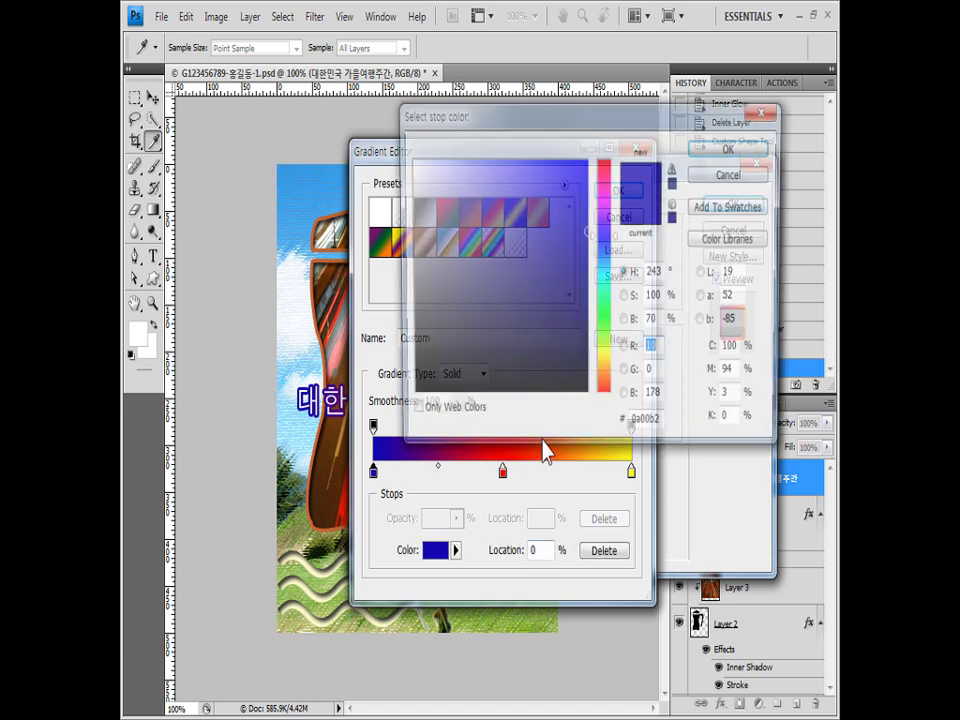
pyautogui.doubleClick(660, 425)
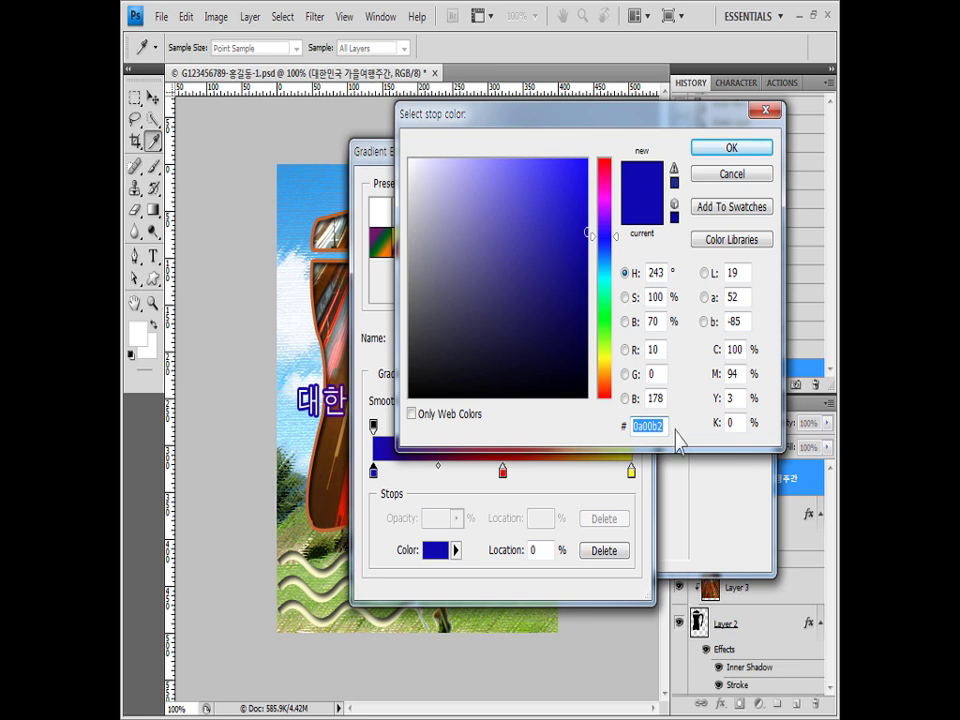
pyautogui.write('000099')
pyautogui.click(731, 148)
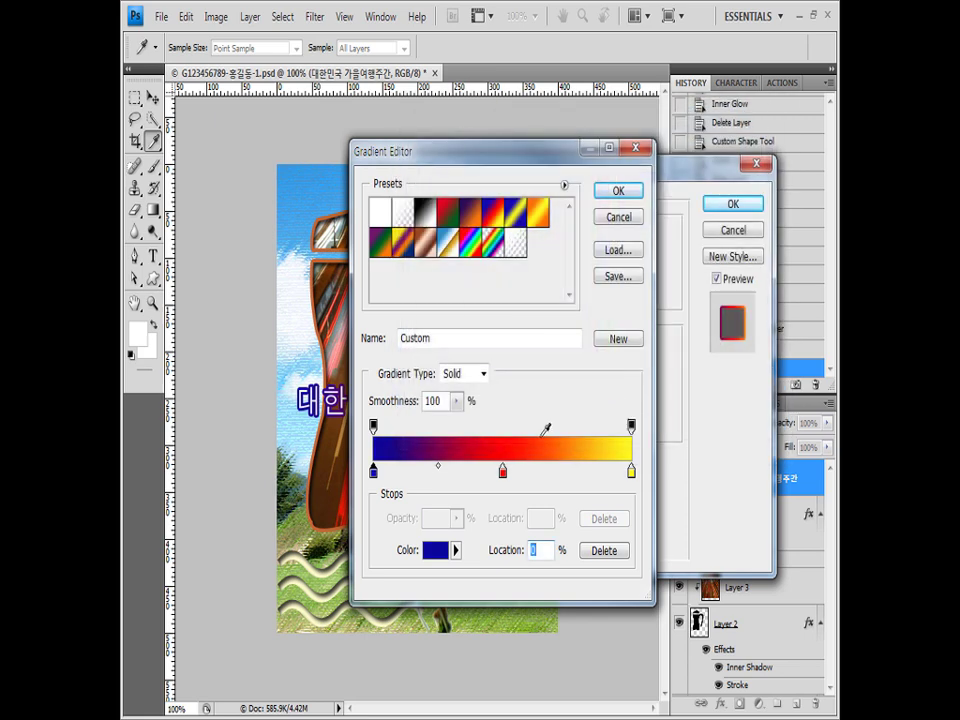
# Set the gradient's middle stop to ff0000 and its end stop to ffff00, and apply the stroke to the text
pyautogui.doubleClick(502, 471)
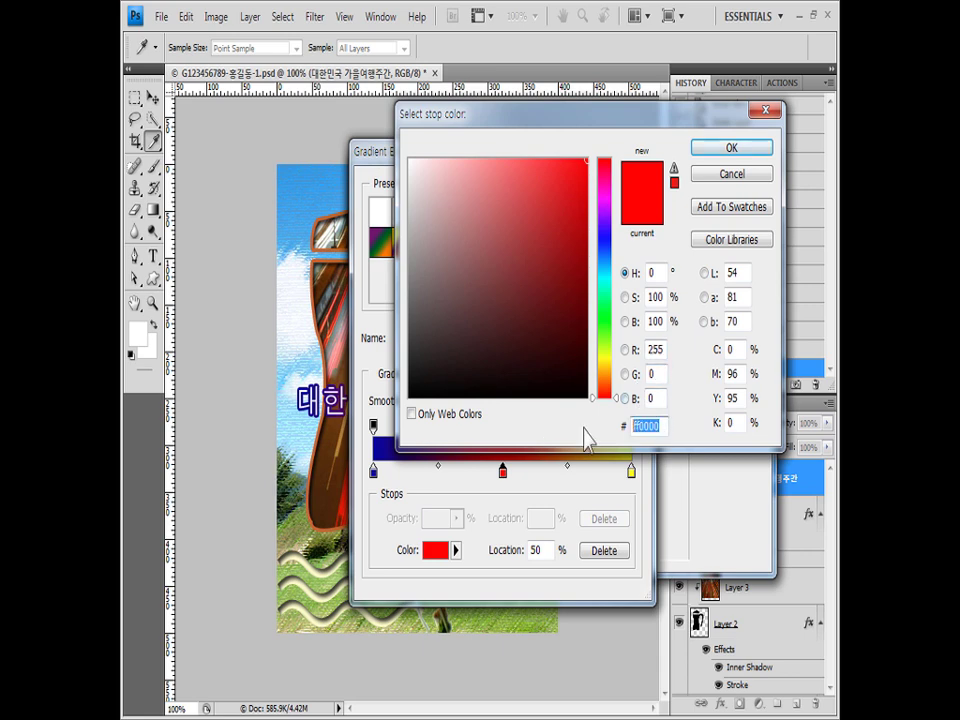
pyautogui.click(731, 148)
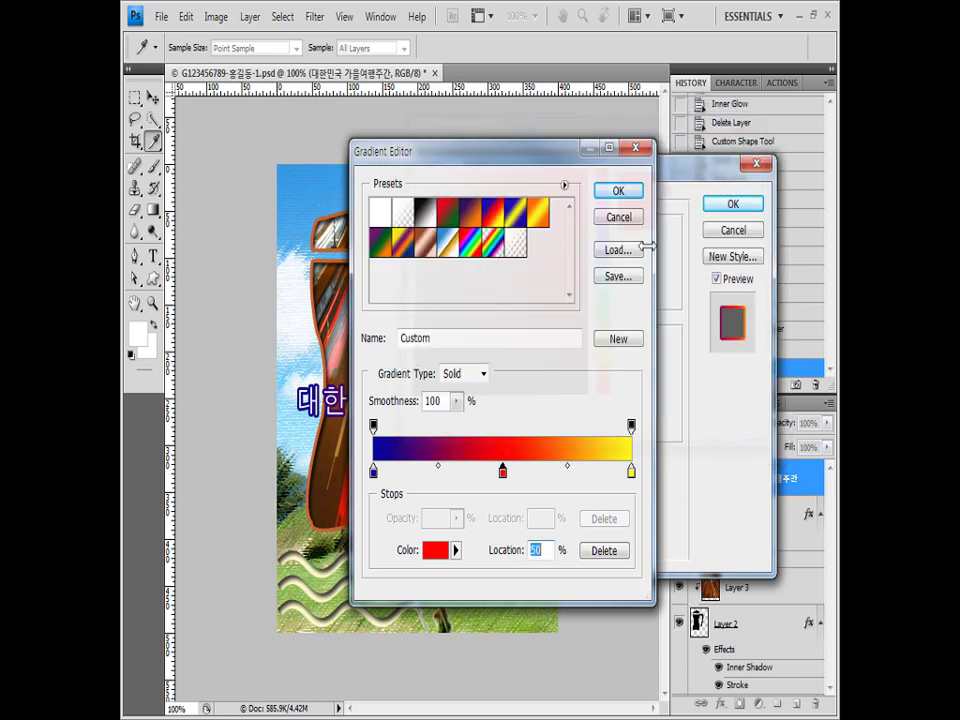
pyautogui.doubleClick(632, 472)
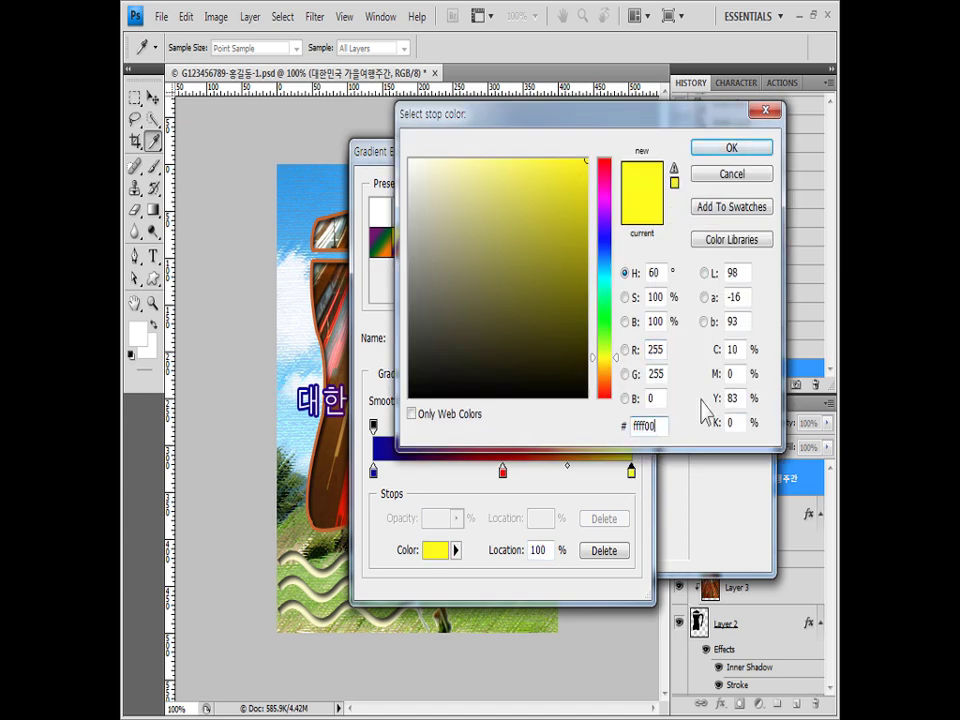
pyautogui.click(733, 149)
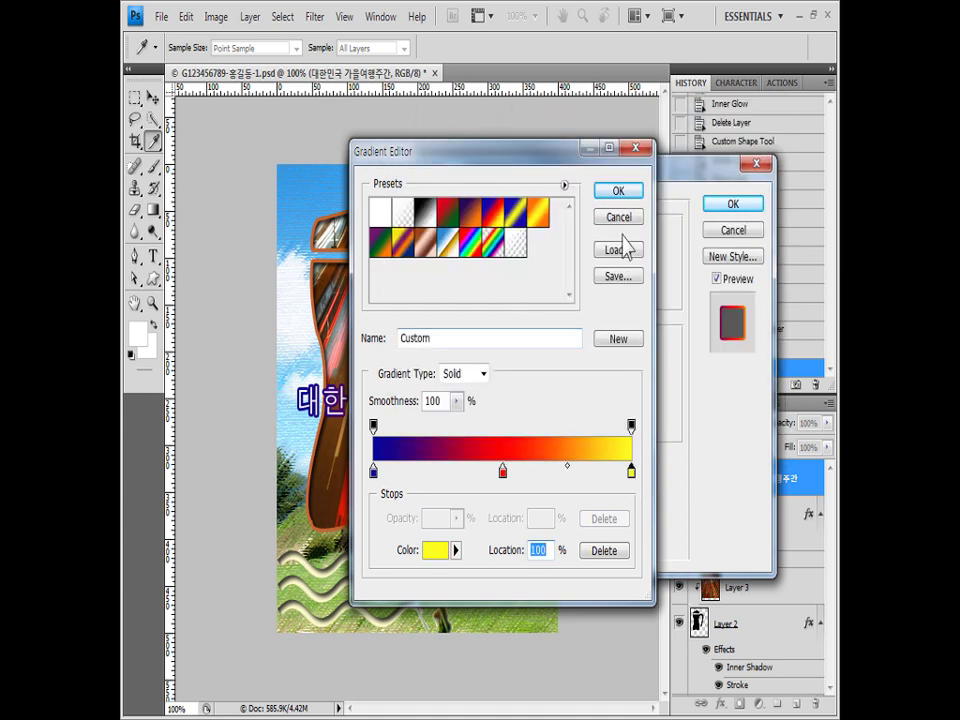
pyautogui.click(618, 191)
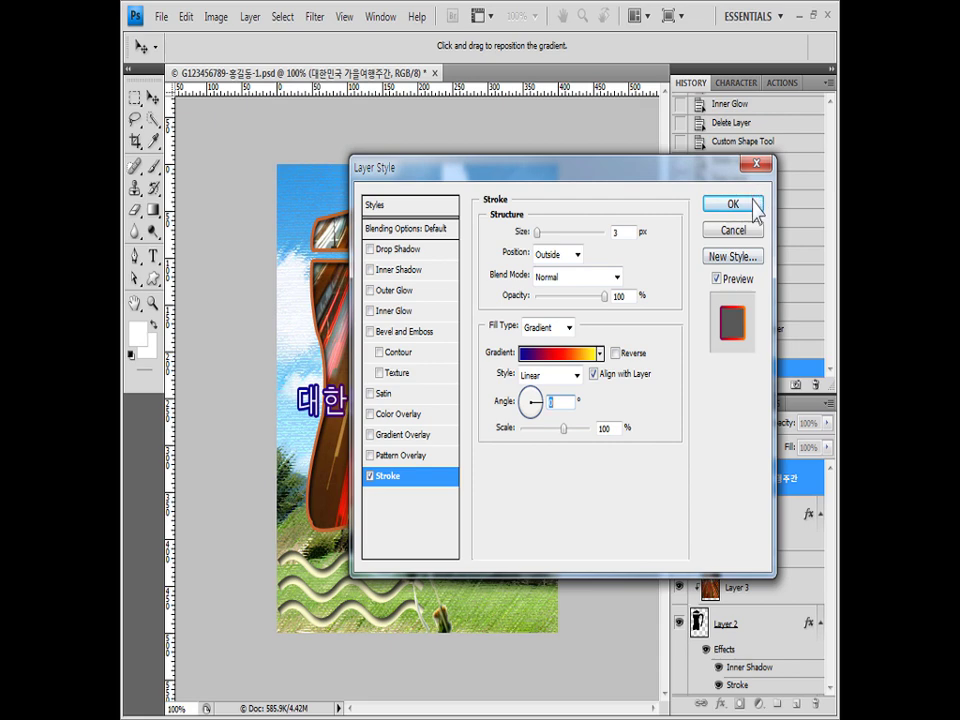
pyautogui.click(754, 203)
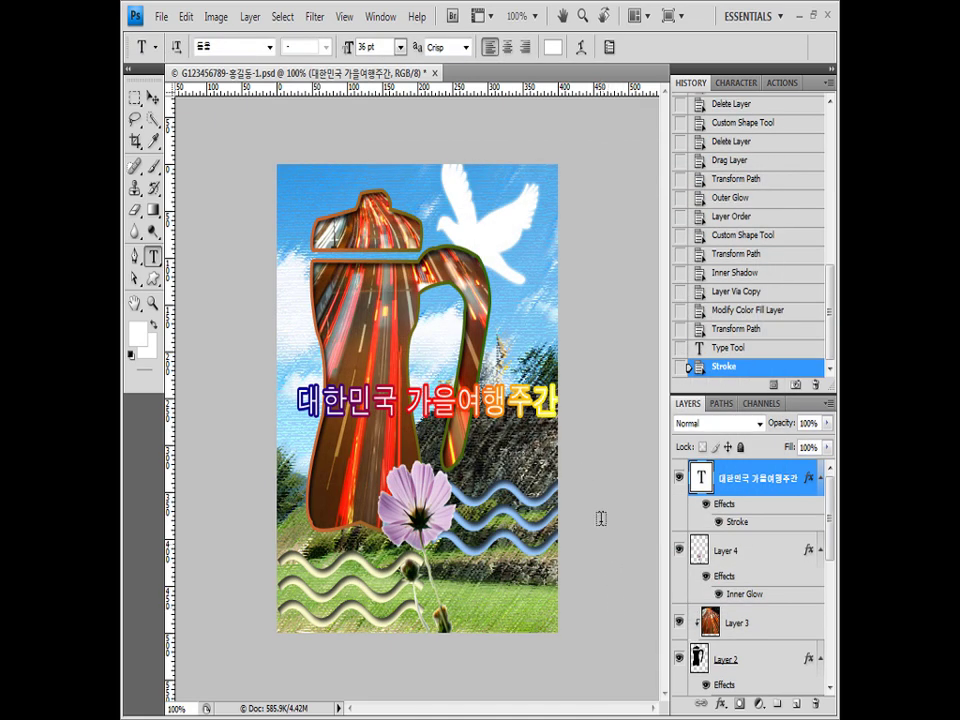
# Warp the text with the horizontal Fish style at a +35% bend
pyautogui.click(580, 47)
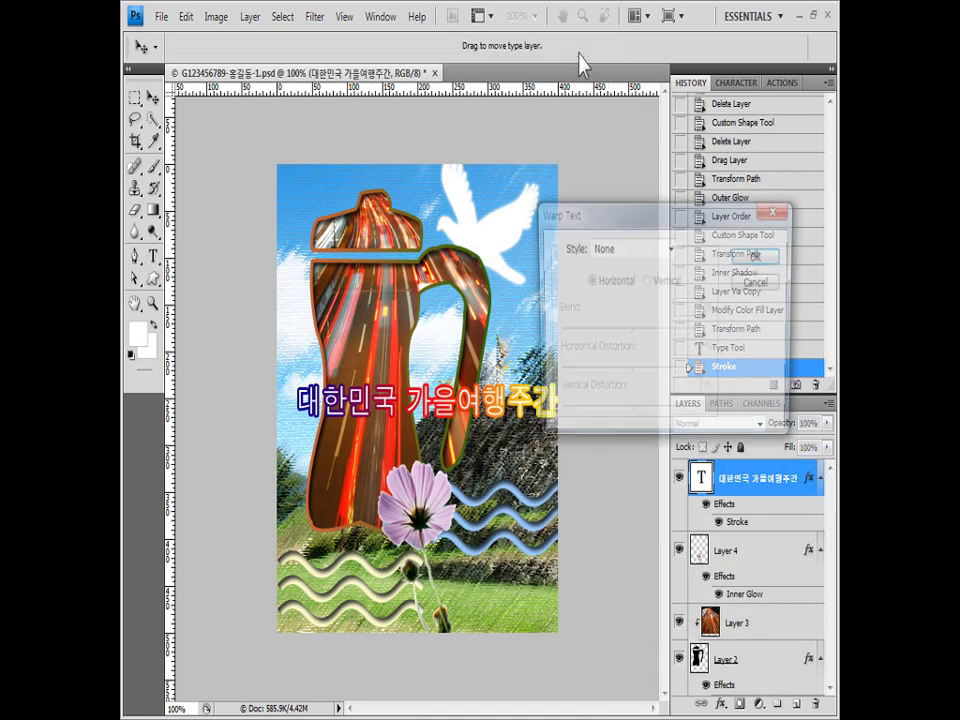
pyautogui.click(626, 258)
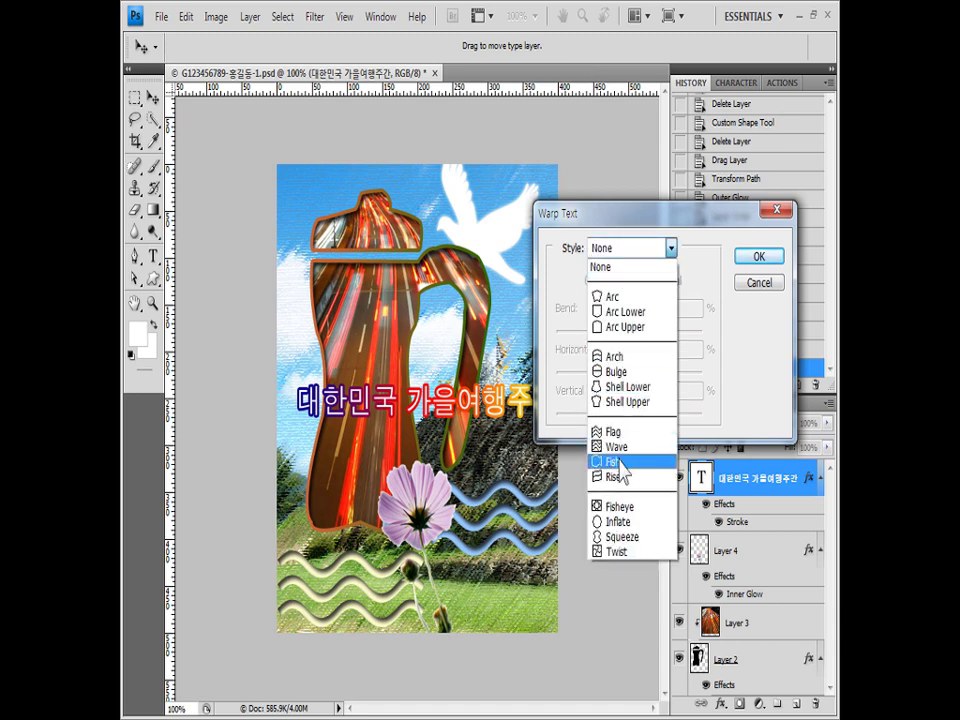
pyautogui.click(612, 462)
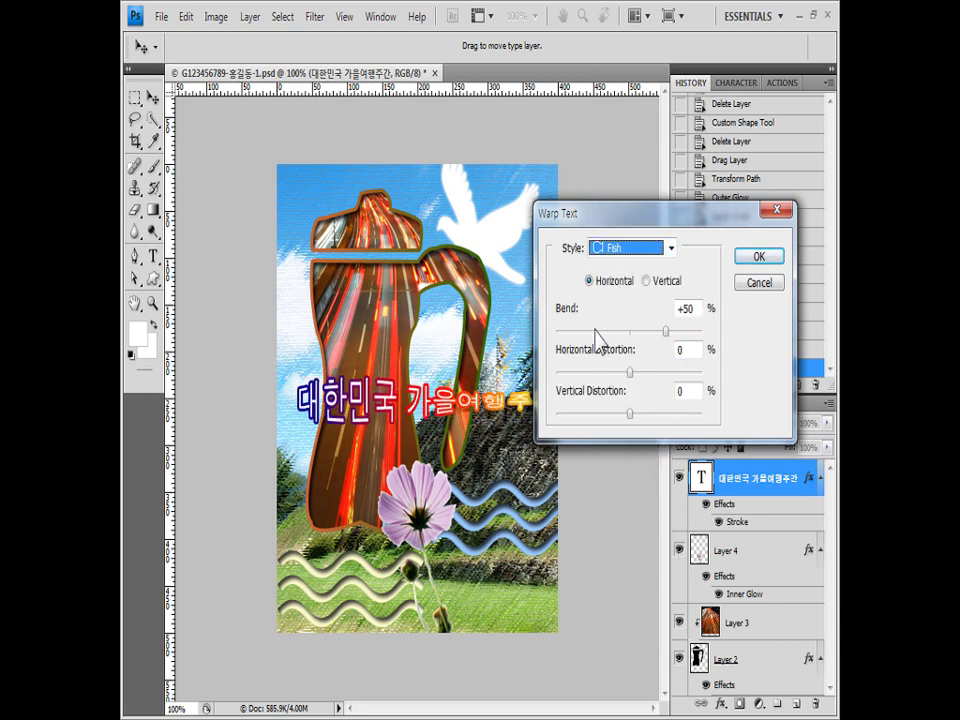
pyautogui.moveTo(663, 333); pyautogui.dragTo(658, 336)
pyautogui.moveTo(722, 213); pyautogui.dragTo(761, 214)
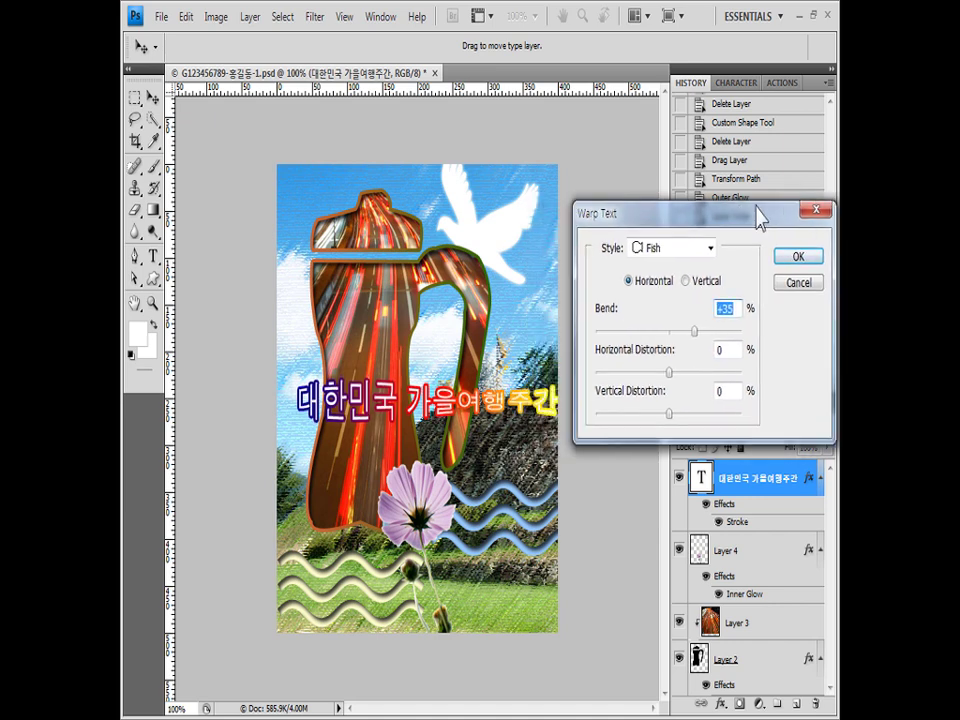
pyautogui.click(812, 268)
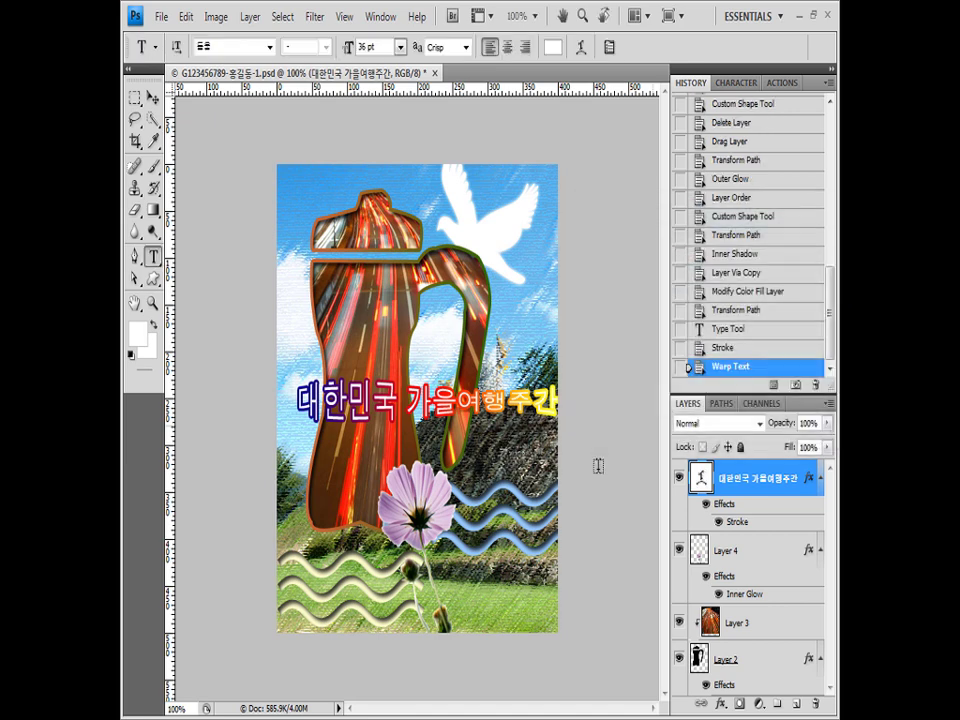
# Rotate the warped text by -15° and place it diagonally across the tumbler's lower half, just above the flower
pyautogui.click(152, 97)
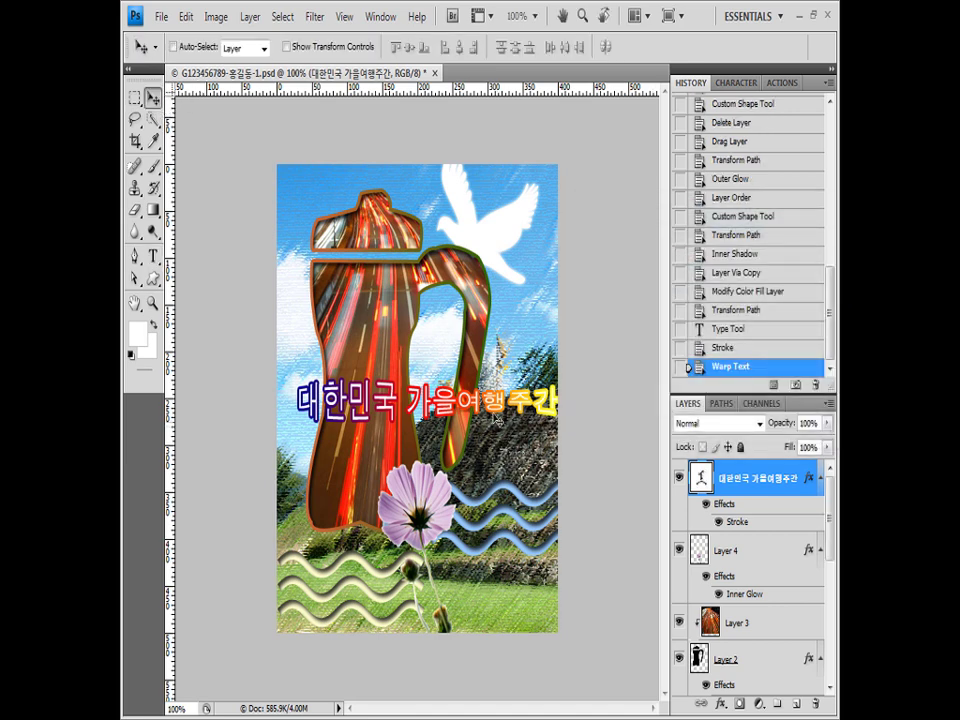
pyautogui.moveTo(481, 398); pyautogui.dragTo(474, 371)
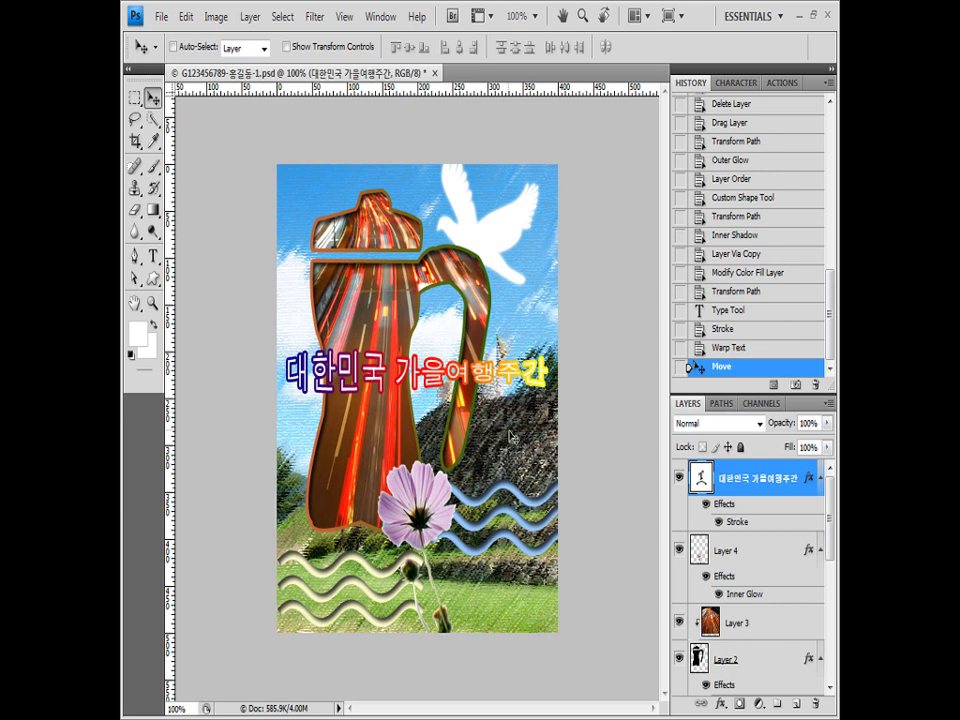
pyautogui.hotkey('ctrl', 't')
pyautogui.moveTo(570, 336); pyautogui.dragTo(575, 282)
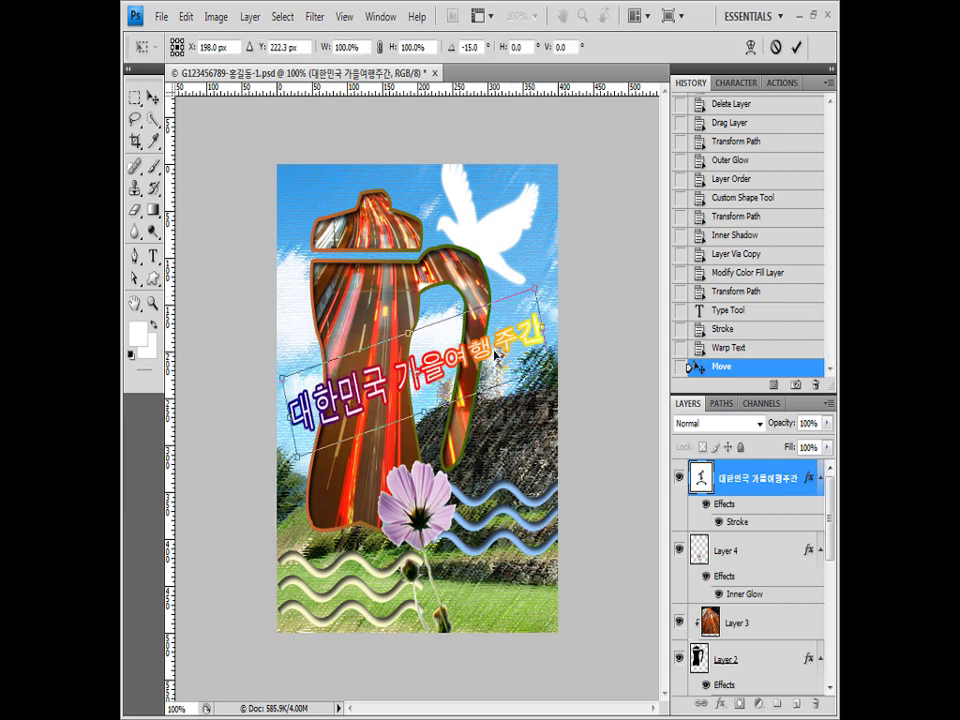
pyautogui.moveTo(495, 352); pyautogui.dragTo(499, 416)
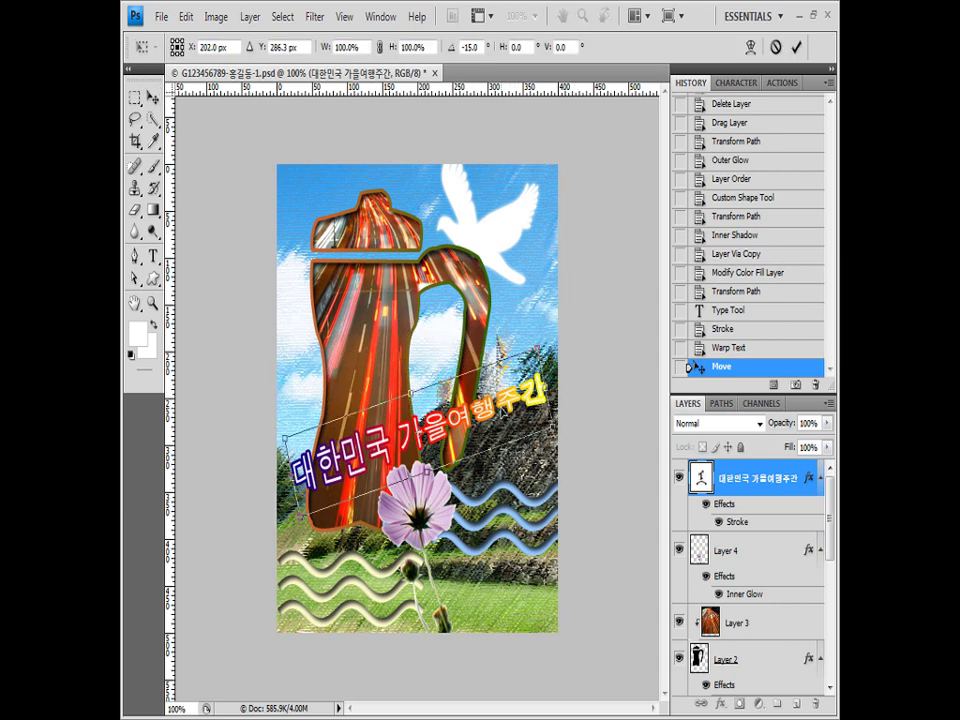
pyautogui.press('Return')
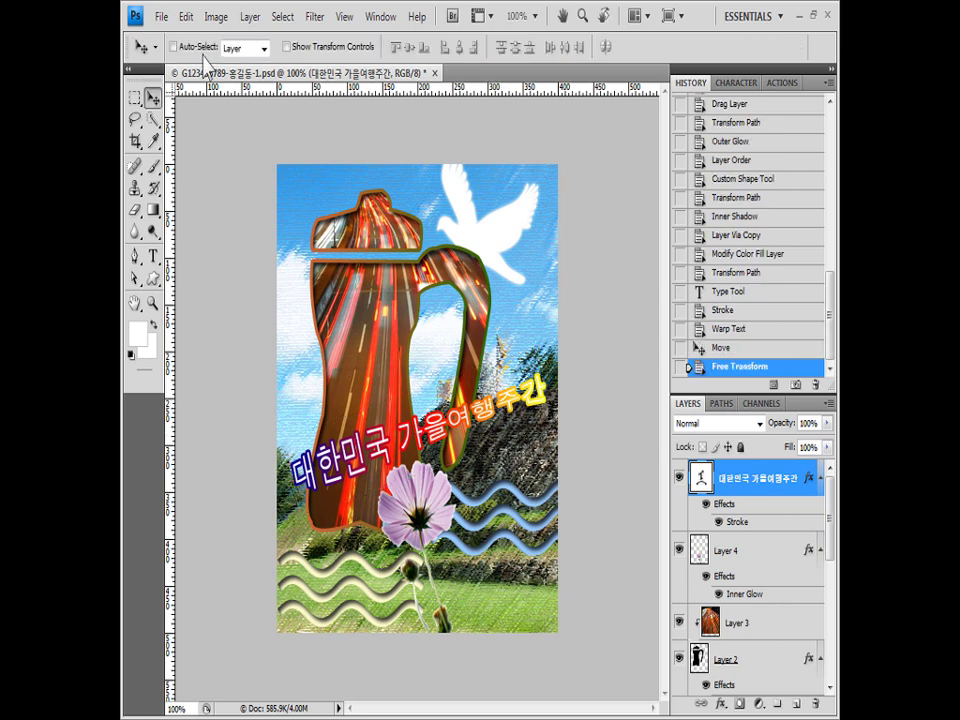
# Save a JPEG copy of the composition in the GTQ folder at Maximum quality 12 with the Baseline ("Standard") format option
pyautogui.click(161, 17)
pyautogui.click(189, 273)
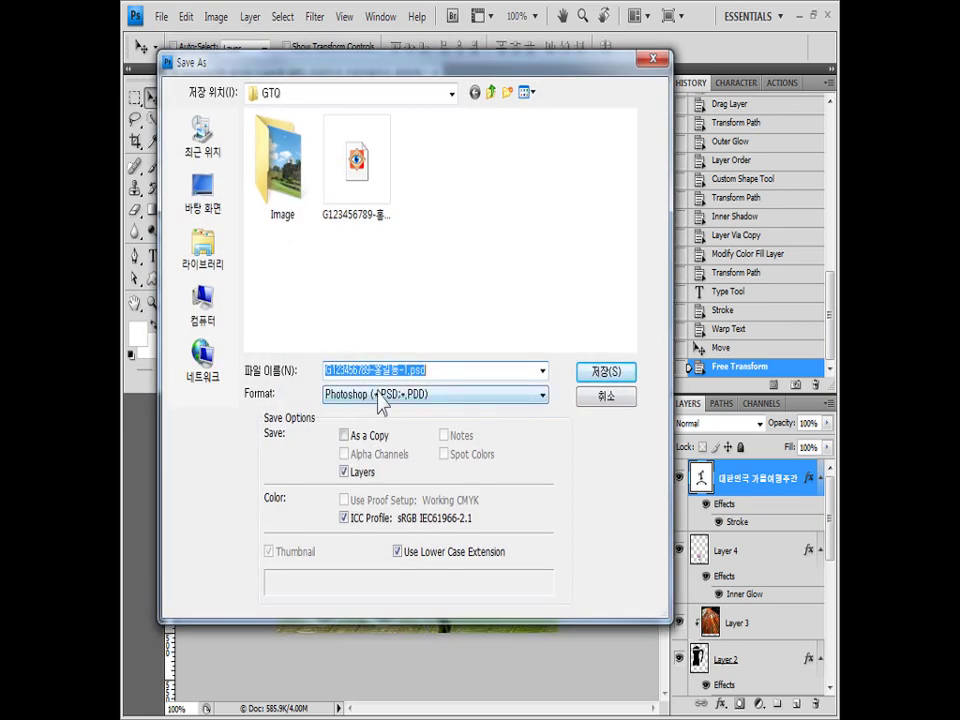
pyautogui.click(380, 395)
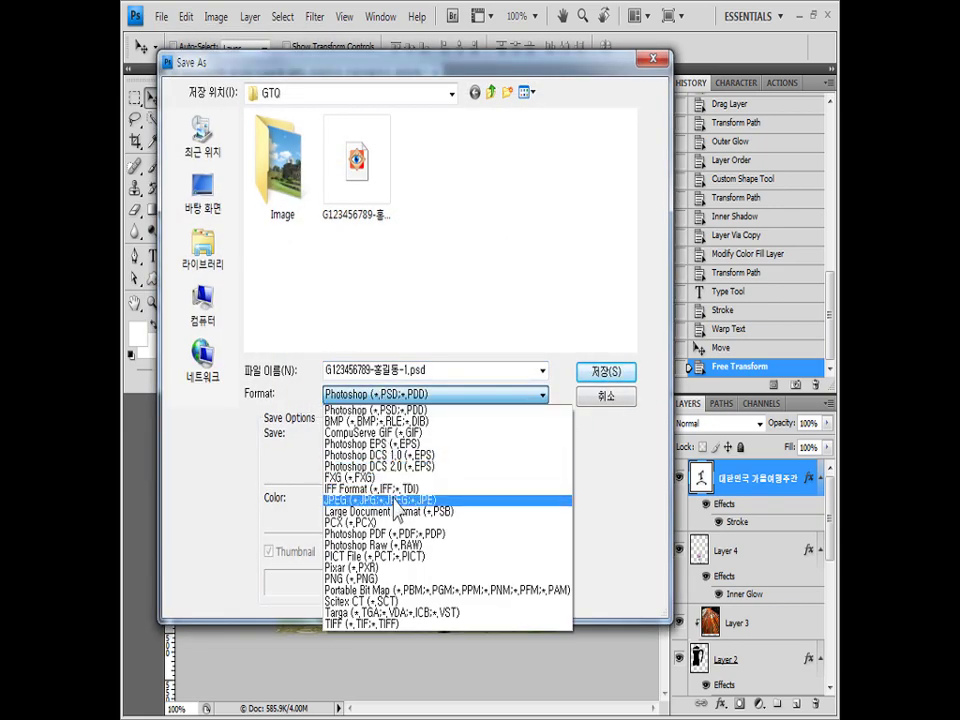
pyautogui.click(397, 508)
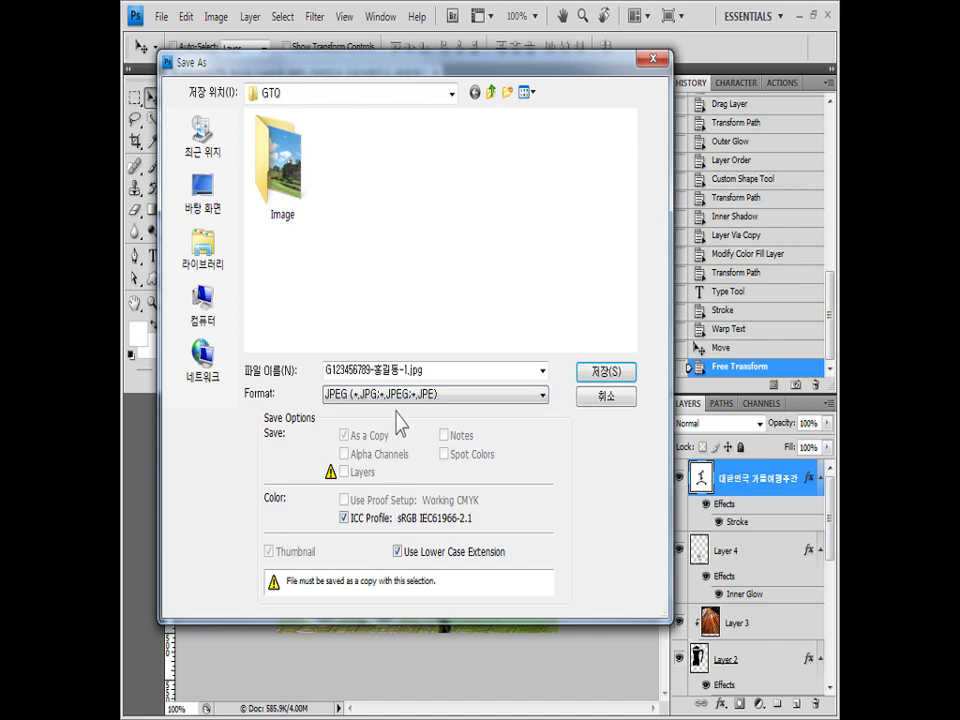
pyautogui.doubleClick(343, 370)
pyautogui.click(379, 370)
pyautogui.click(405, 371)
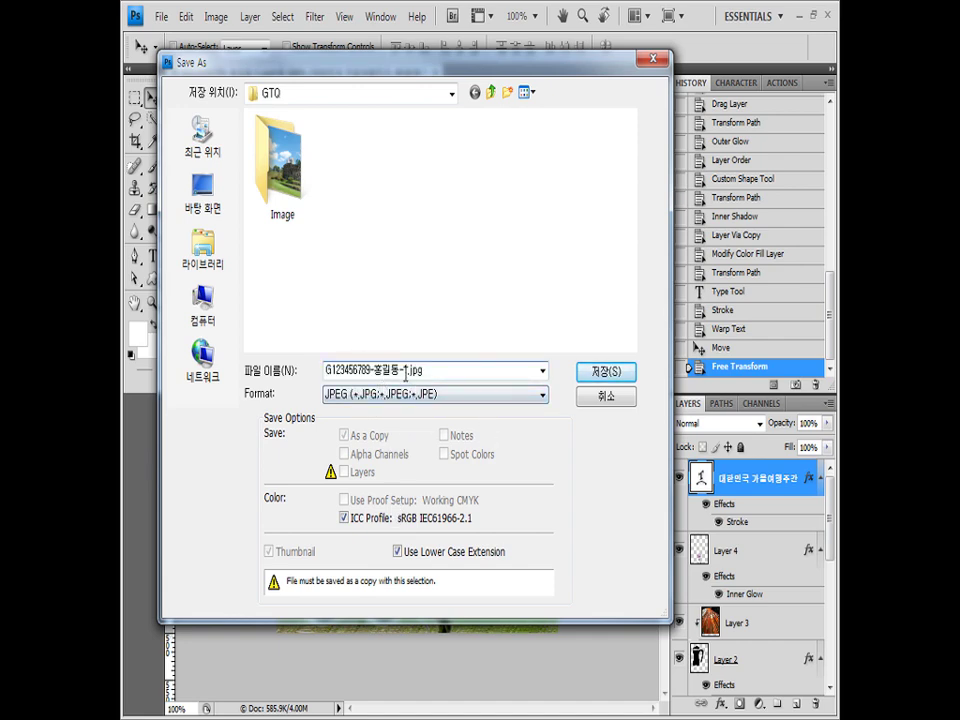
pyautogui.click(600, 375)
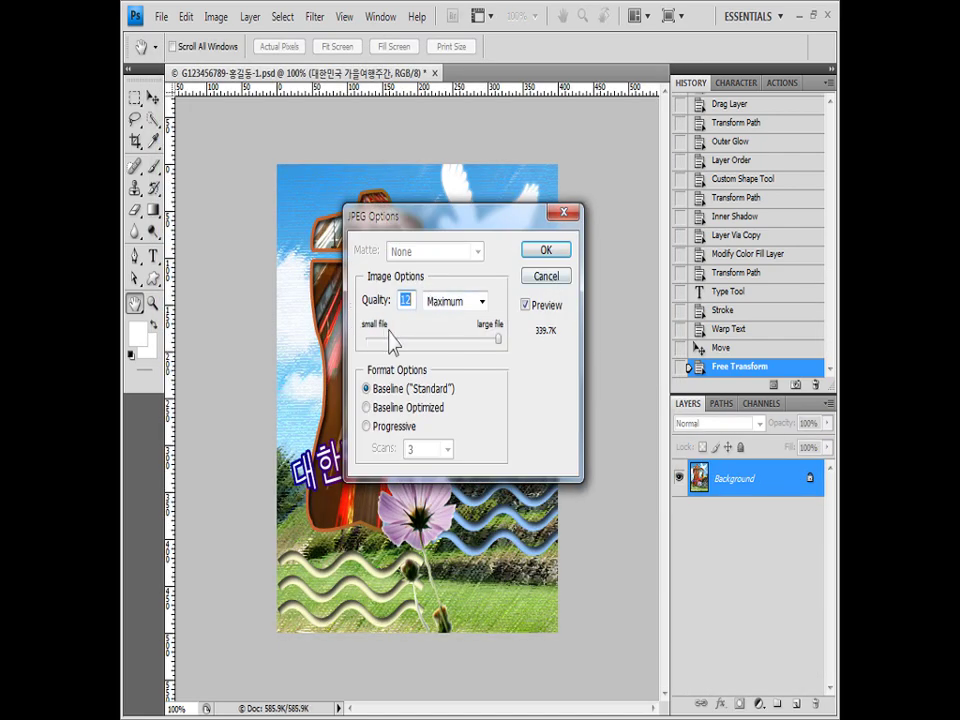
pyautogui.moveTo(465, 339); pyautogui.dragTo(486, 343)
pyautogui.click(568, 251)
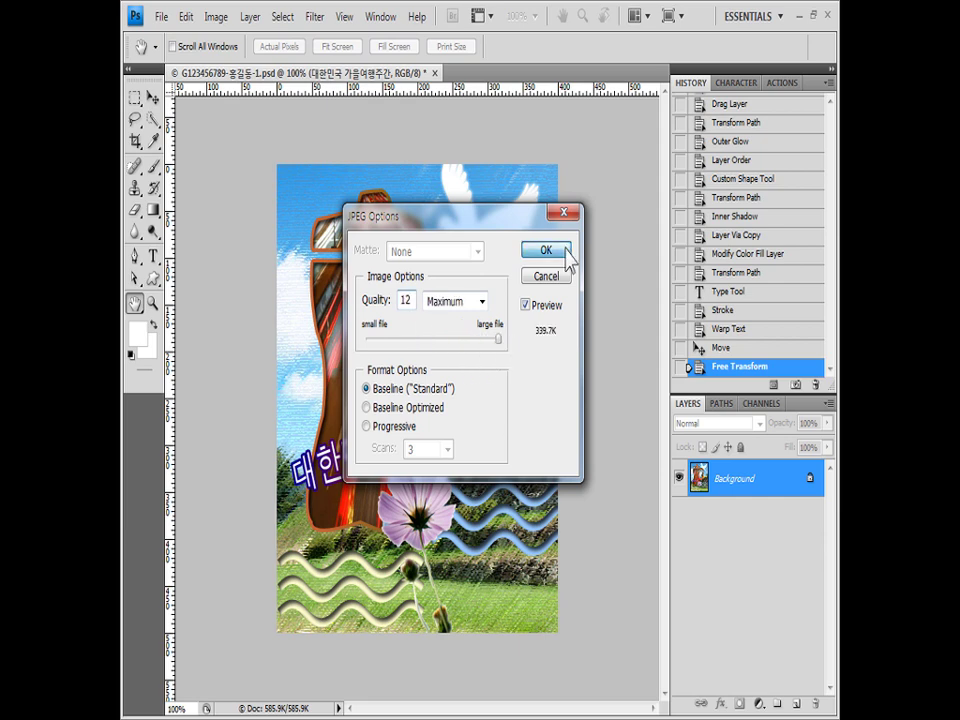
# Resize the image to 40 × 50 pixels with proportions constrained and Scale Styles off
pyautogui.click(216, 17)
pyautogui.click(234, 152)
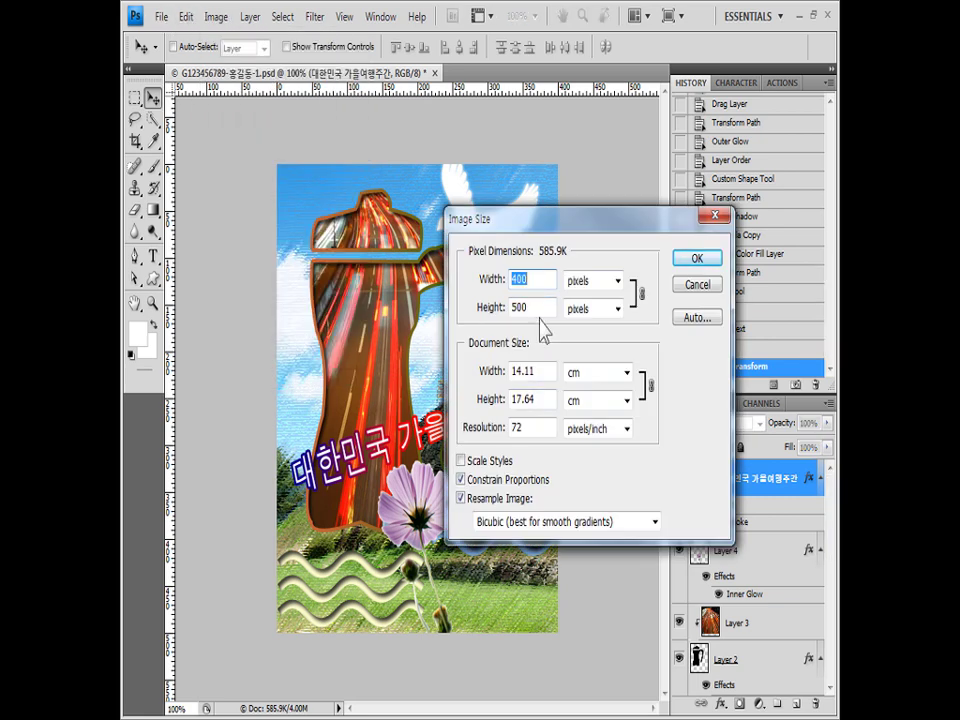
pyautogui.write('40')
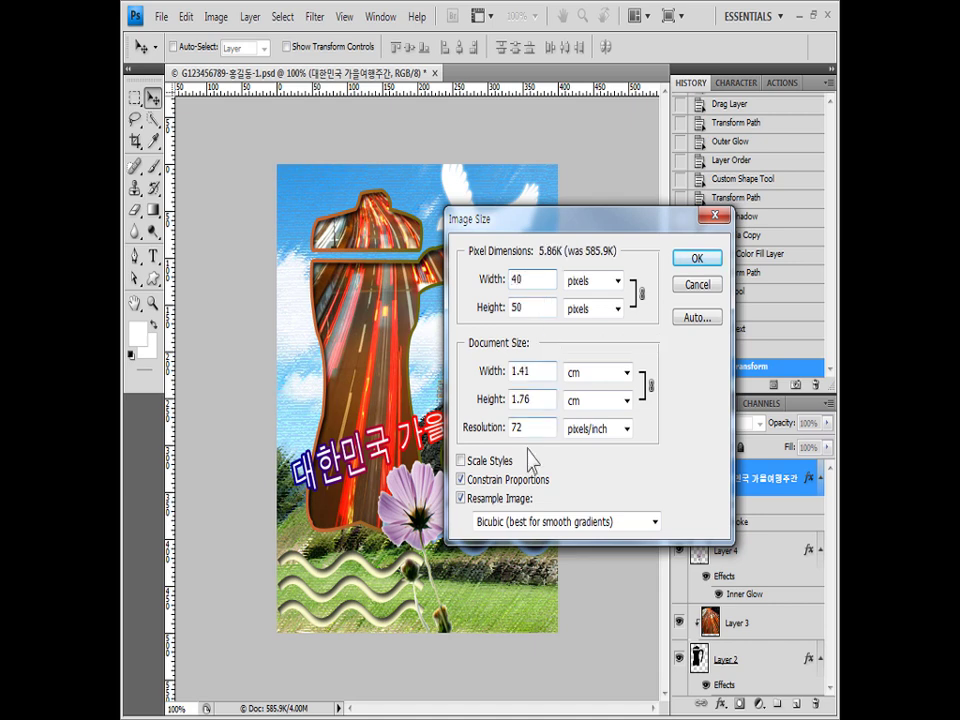
pyautogui.click(461, 461)
pyautogui.click(461, 463)
pyautogui.click(713, 265)
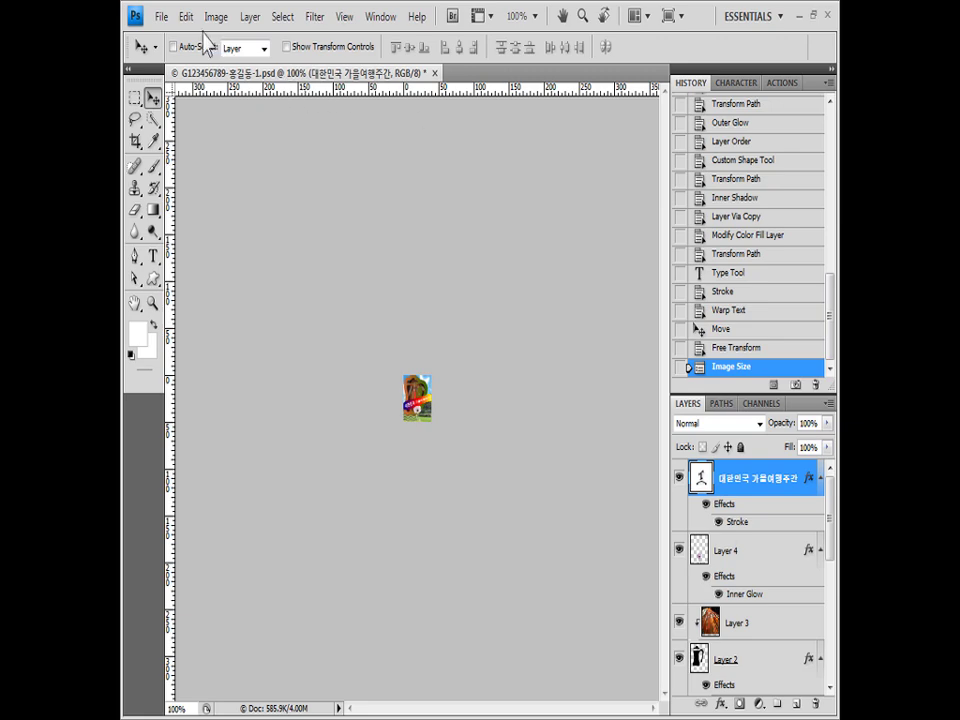
# Save the reduced image in Photoshop format in the GTQ folder, replacing the existing PSD file and keeping Maximize compatibility on
pyautogui.click(162, 18)
pyautogui.click(200, 268)
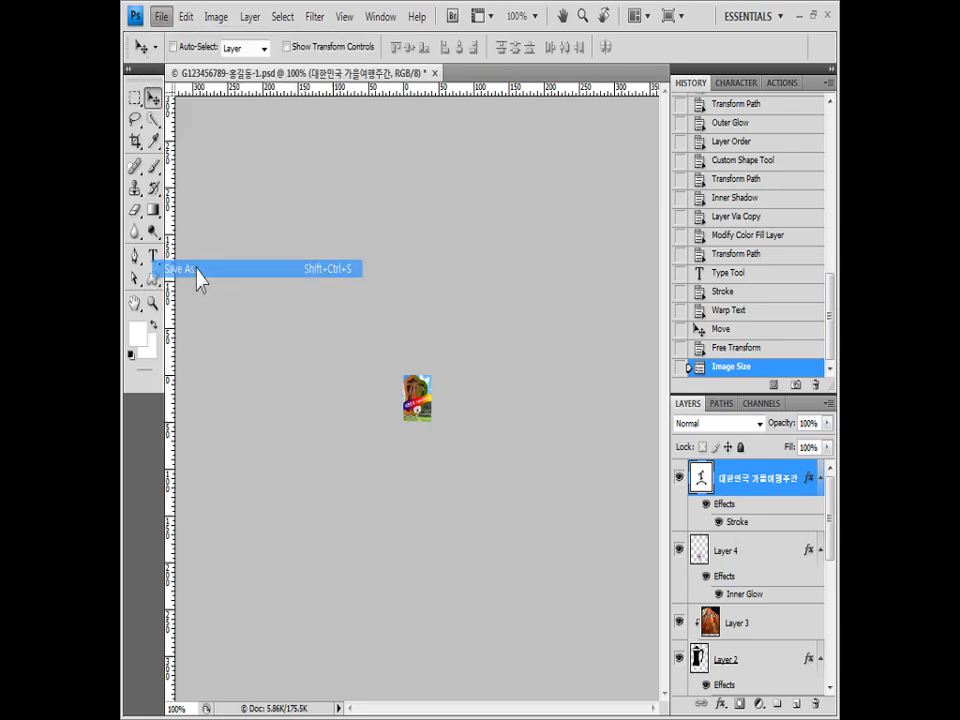
pyautogui.click(415, 395)
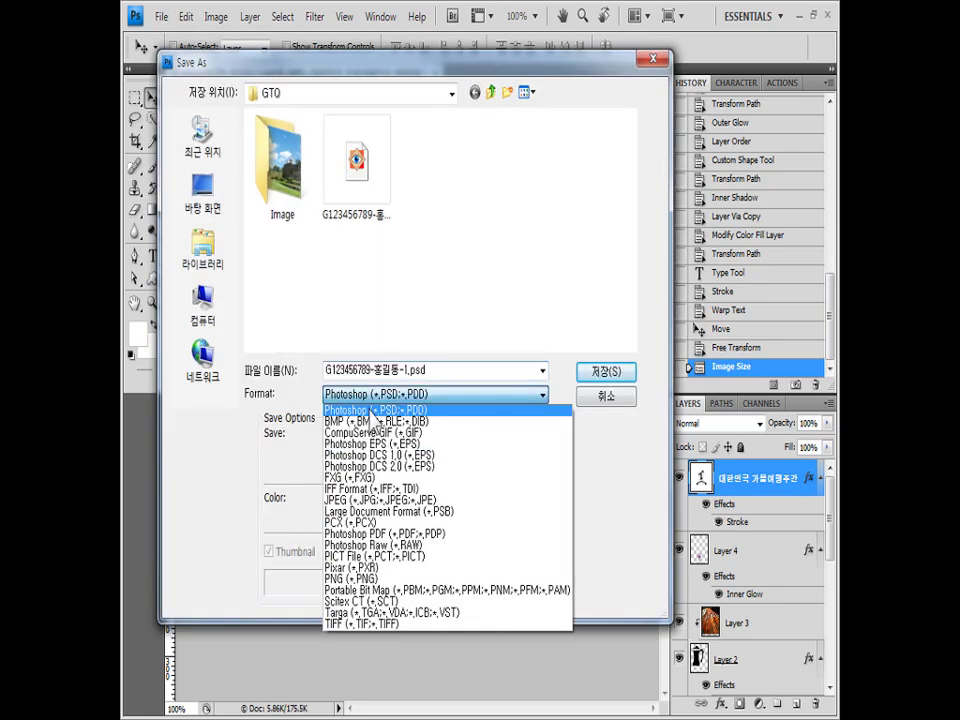
pyautogui.click(420, 410)
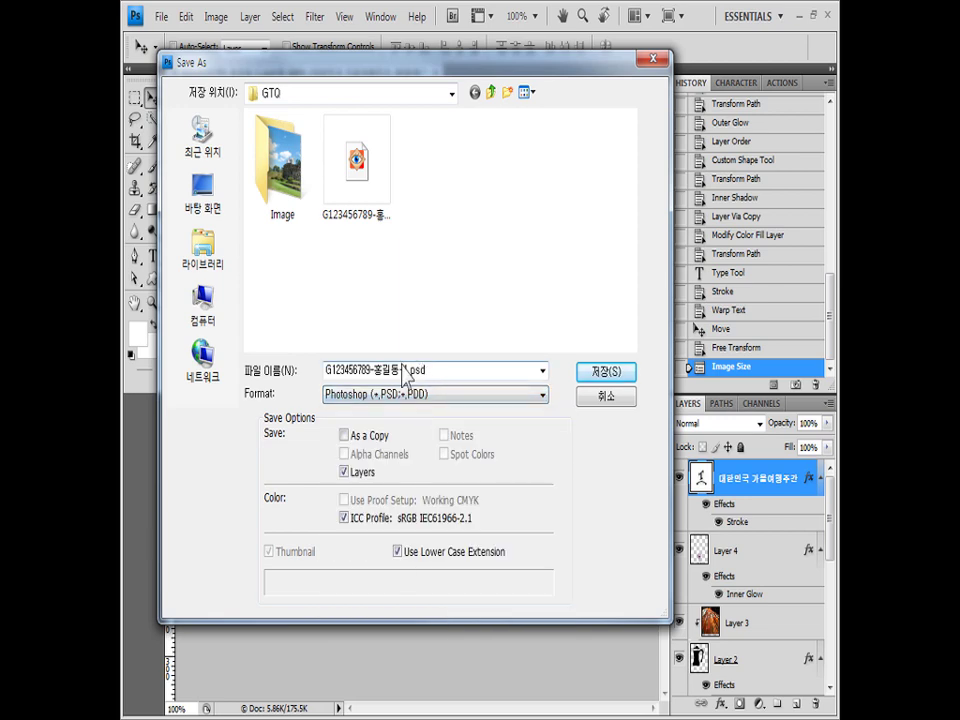
pyautogui.click(615, 374)
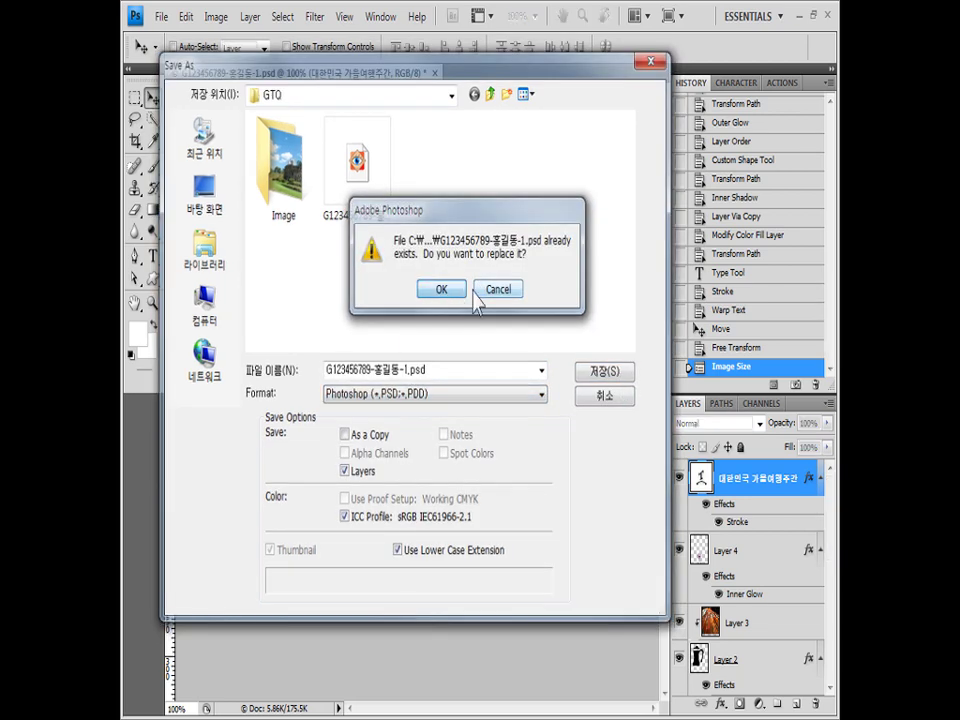
pyautogui.click(452, 288)
pyautogui.click(608, 292)
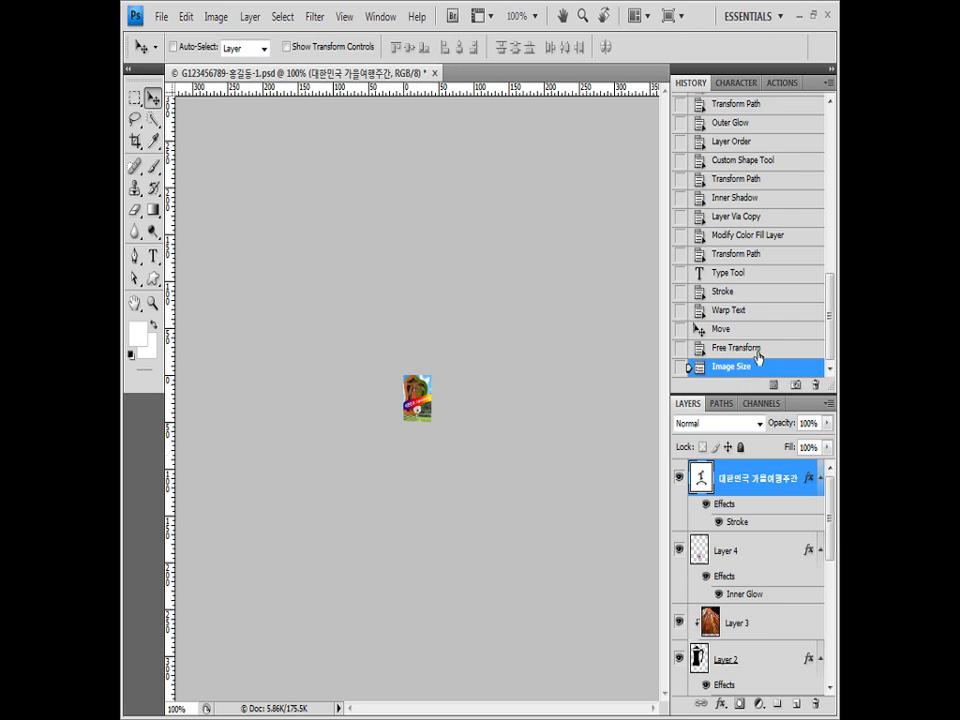
# Revert the image to its Free Transform history state and save the full-size PSD with the candidate's name removed from the file name
pyautogui.click(757, 350)
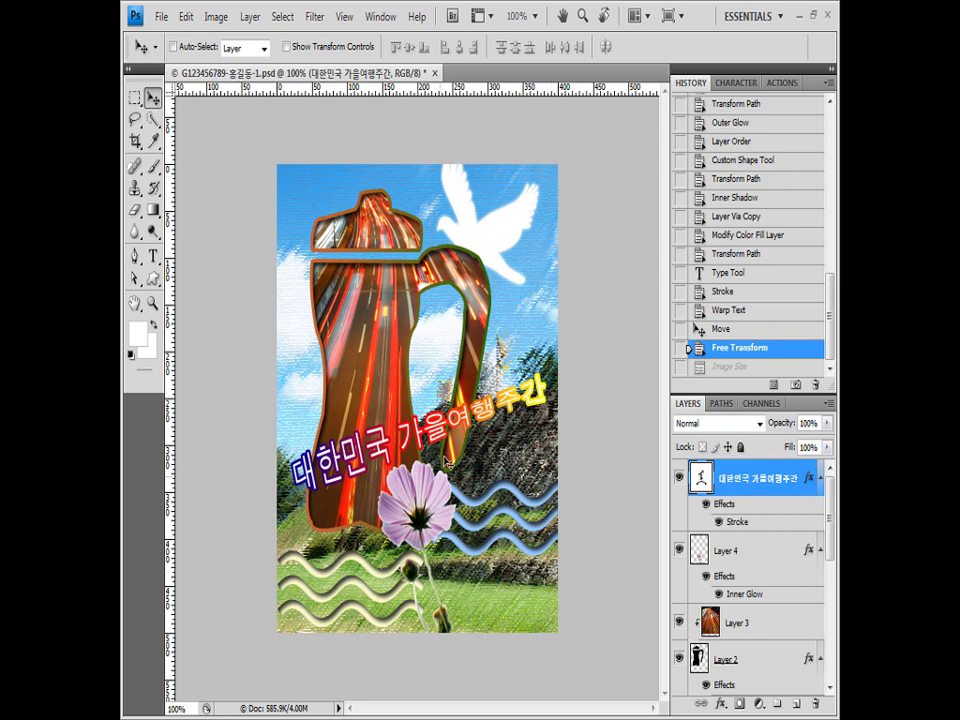
pyautogui.click(160, 17)
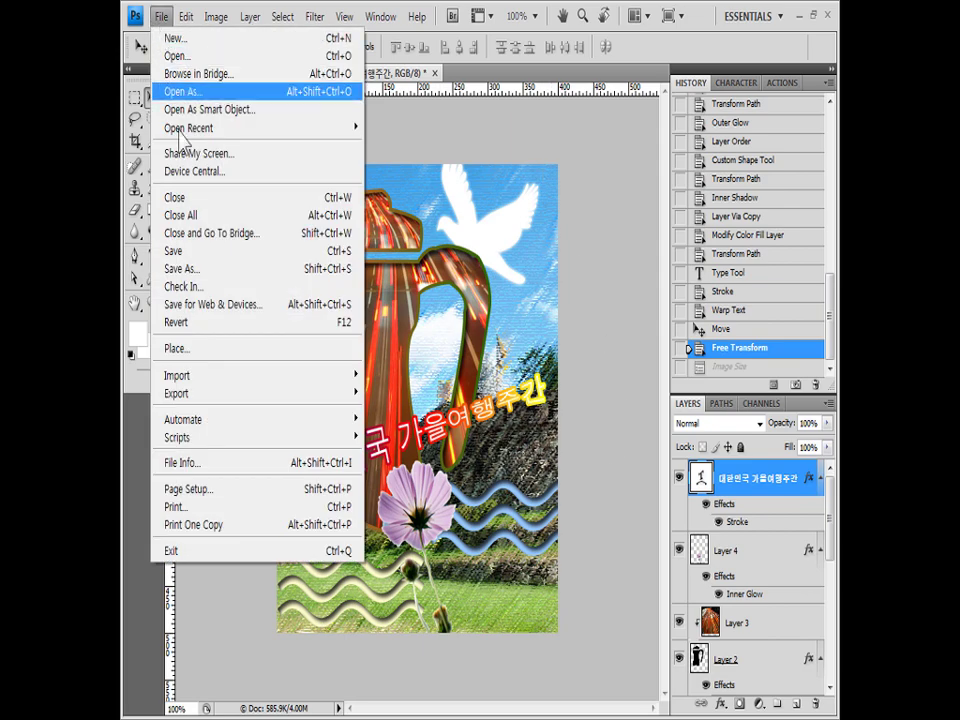
pyautogui.click(201, 271)
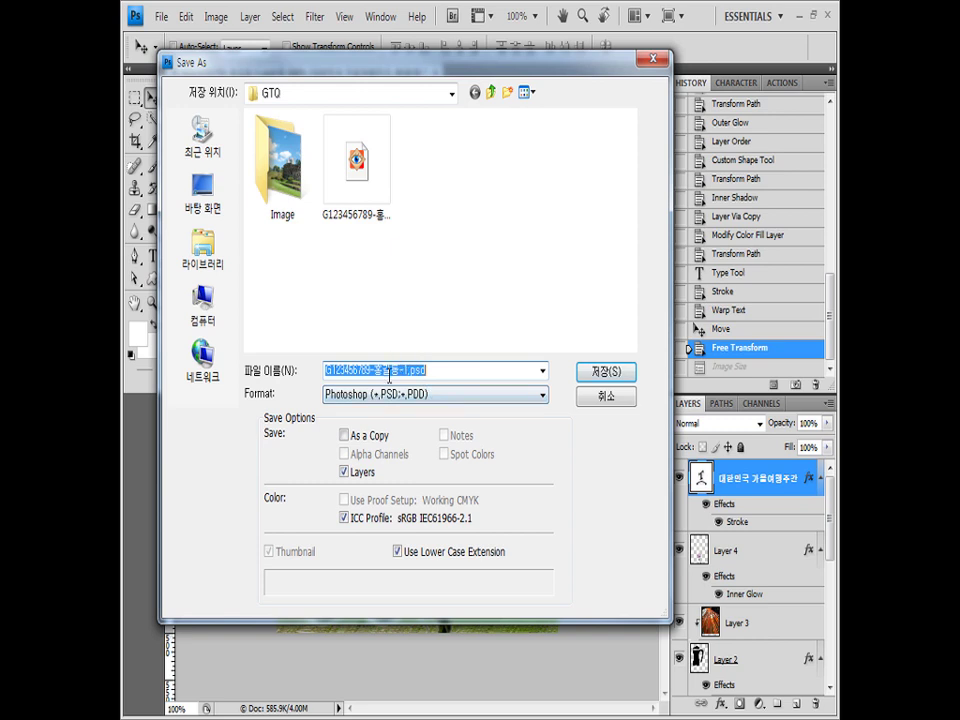
pyautogui.moveTo(376, 365); pyautogui.dragTo(413, 368)
pyautogui.press('BackSpace')
pyautogui.click(608, 371)
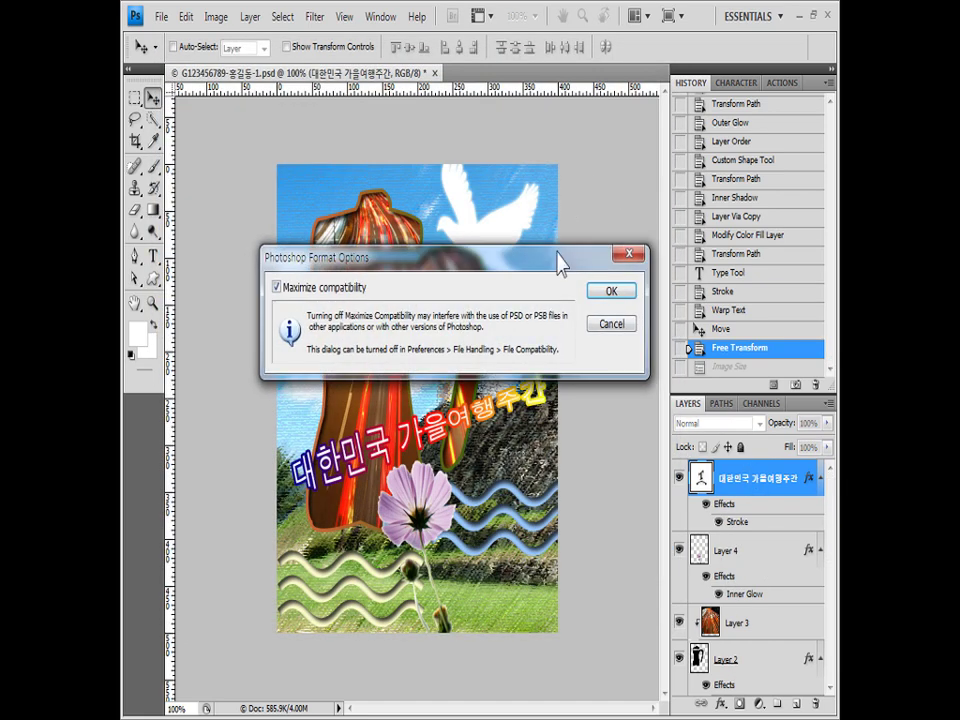
pyautogui.click(609, 291)
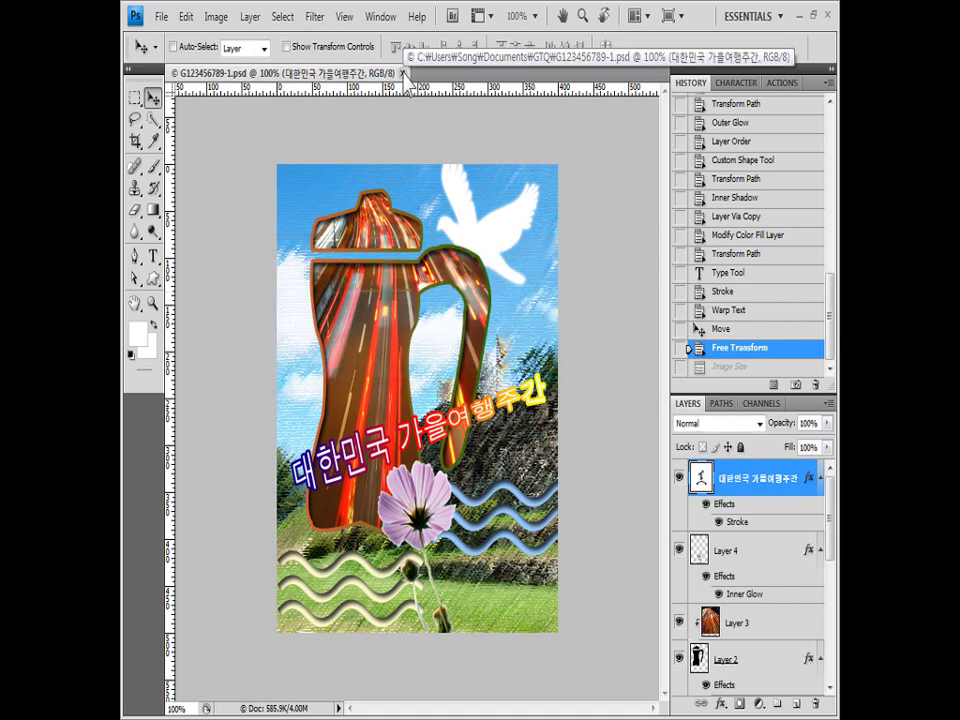
# Close the finished composition and create a new 400 × 500 pixel RGB document at 72 pixels/inch with a white background
pyautogui.click(403, 75)
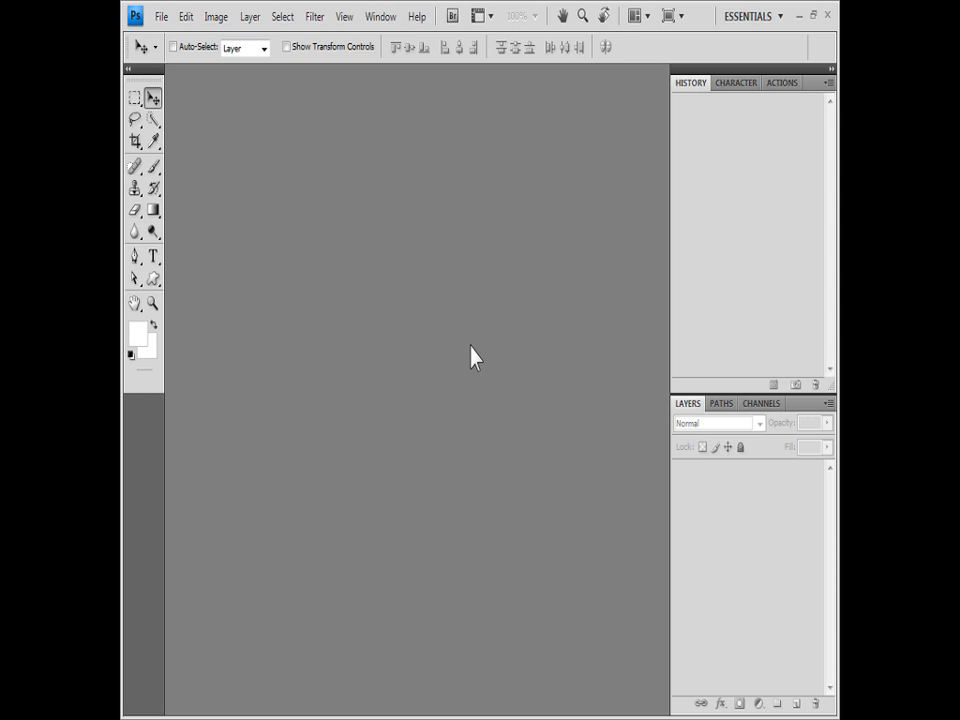
pyautogui.hotkey('ctrl', 'n')
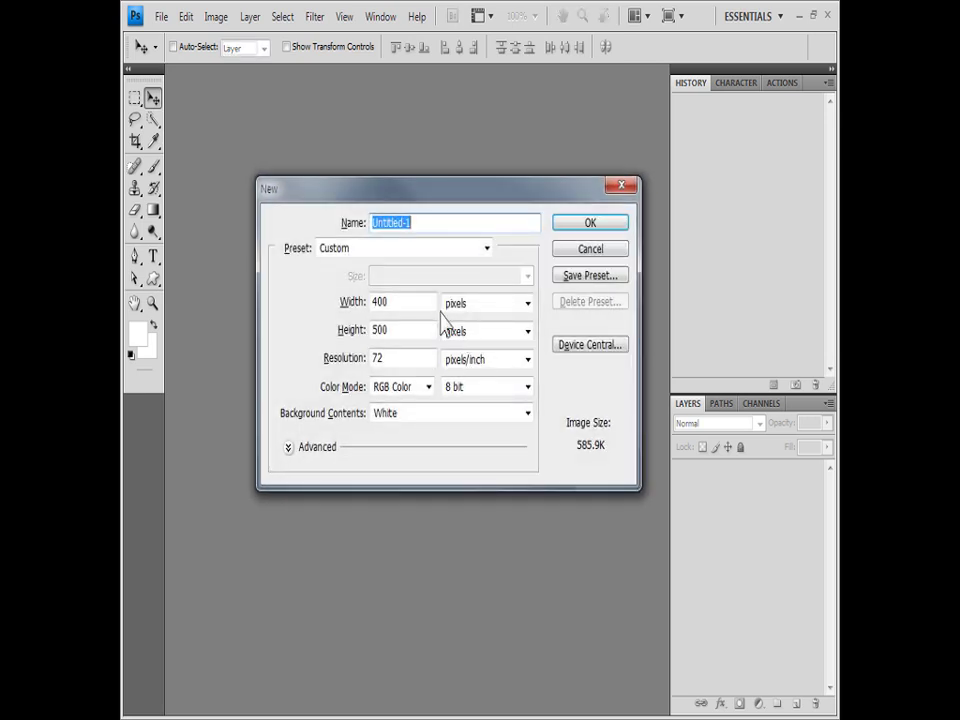
pyautogui.click(590, 225)
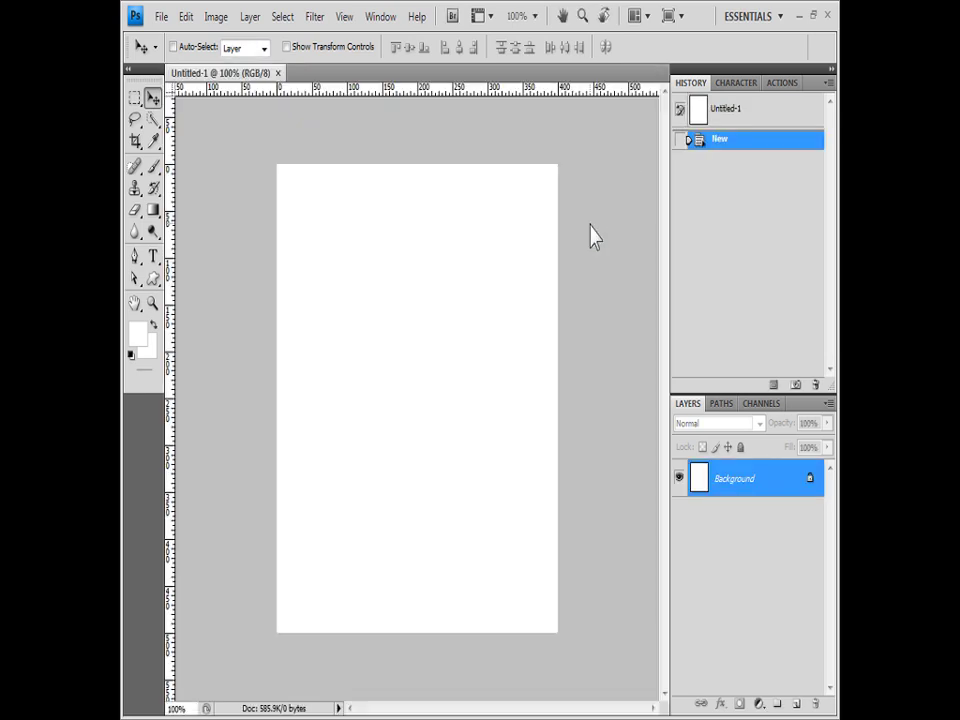
# Save the new document as a PSD in the GTQ folder, named with the candidate's number and name followed by -2
pyautogui.click(159, 16)
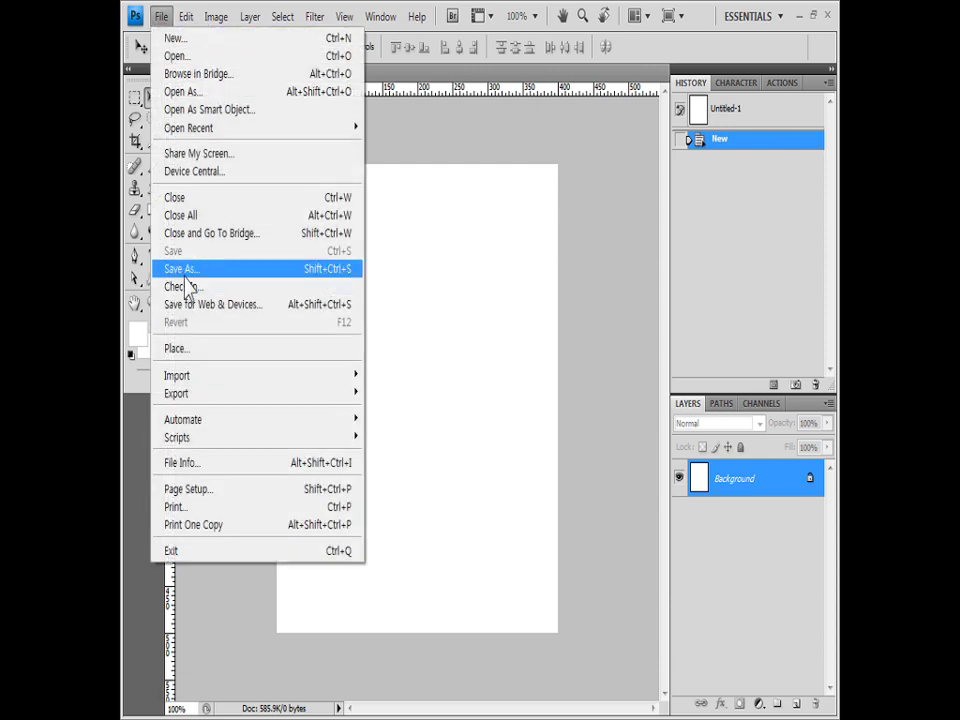
pyautogui.click(185, 268)
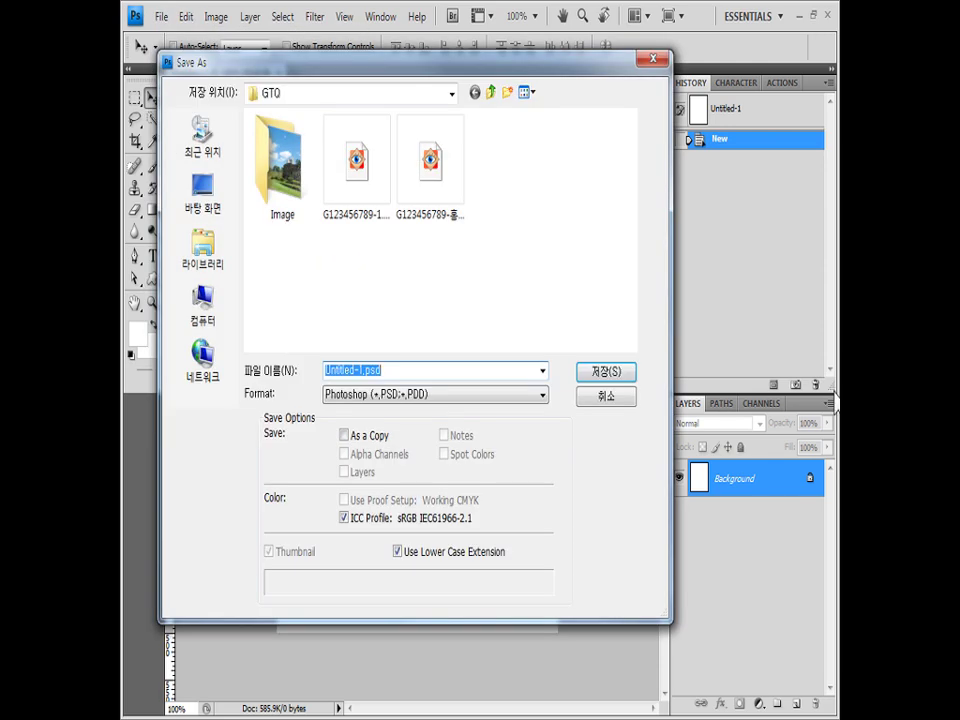
pyautogui.click(428, 185)
pyautogui.click(407, 370)
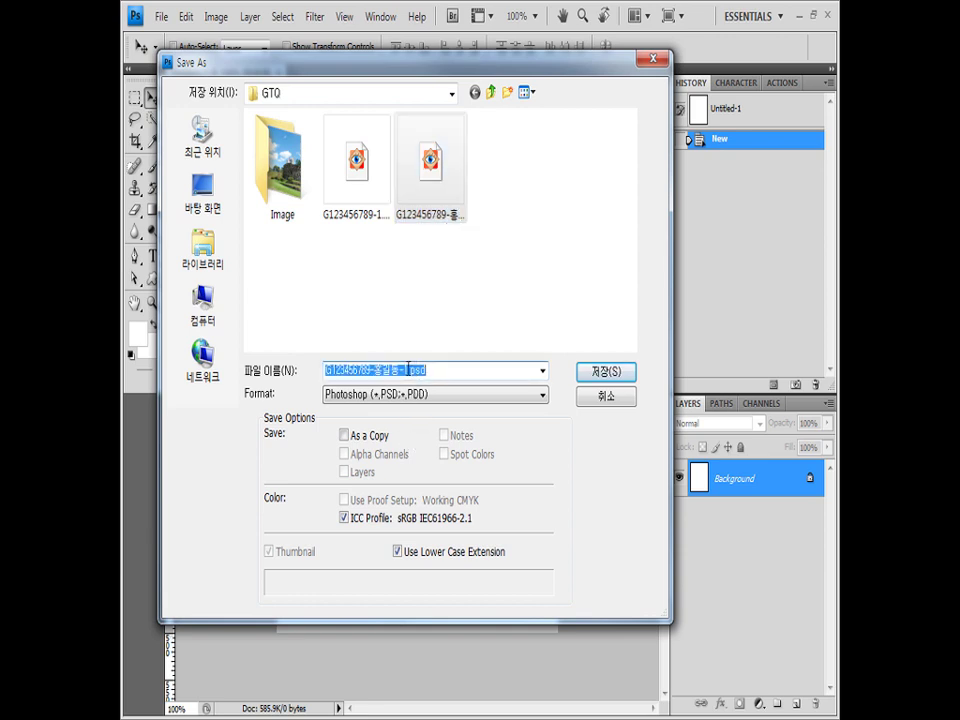
pyautogui.click(407, 370)
pyautogui.press('BackSpace')
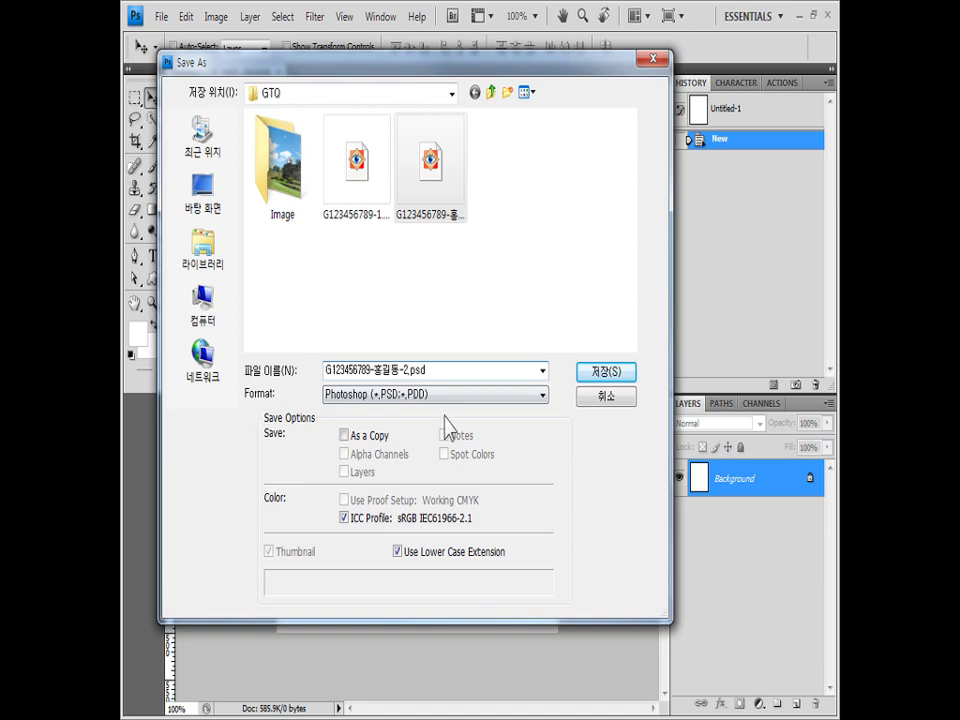
pyautogui.click(629, 370)
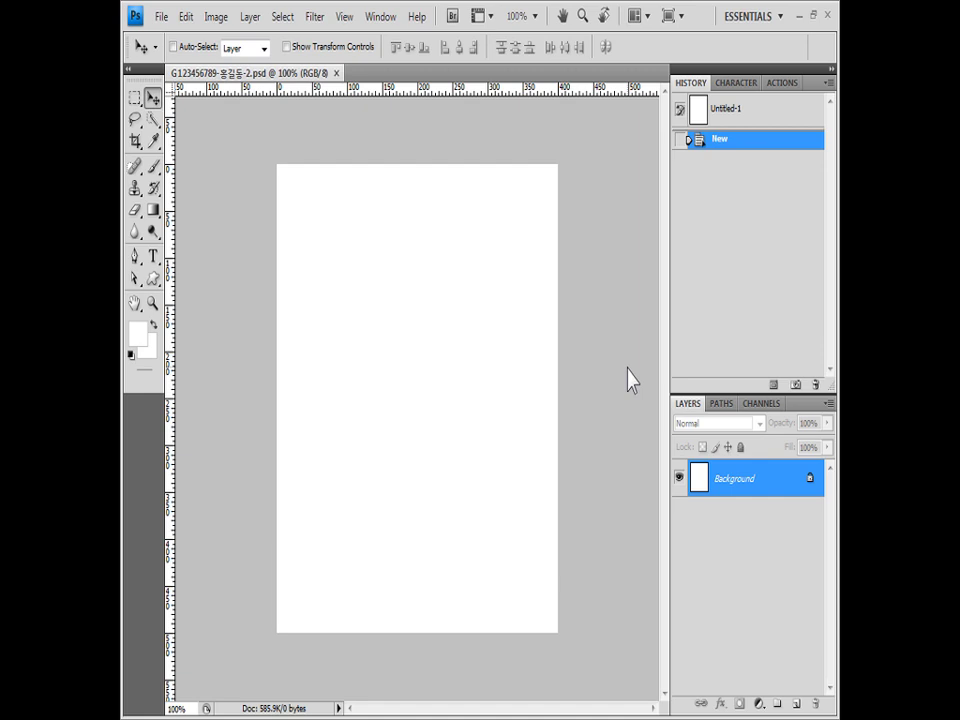
# Show the grid, open 1급-4.JPG from the Chapter02 folder and paste the whole photo into the new 400 × 500 pixel document
pyautogui.hotkey('ctrl', "'")
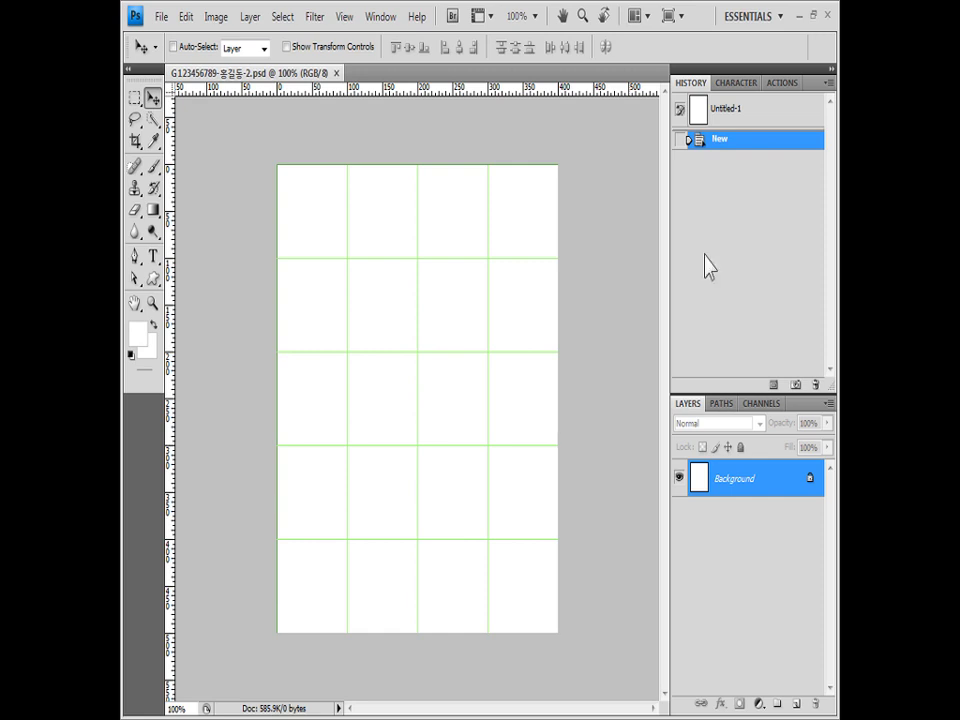
pyautogui.hotkey('alt', 'Tab')
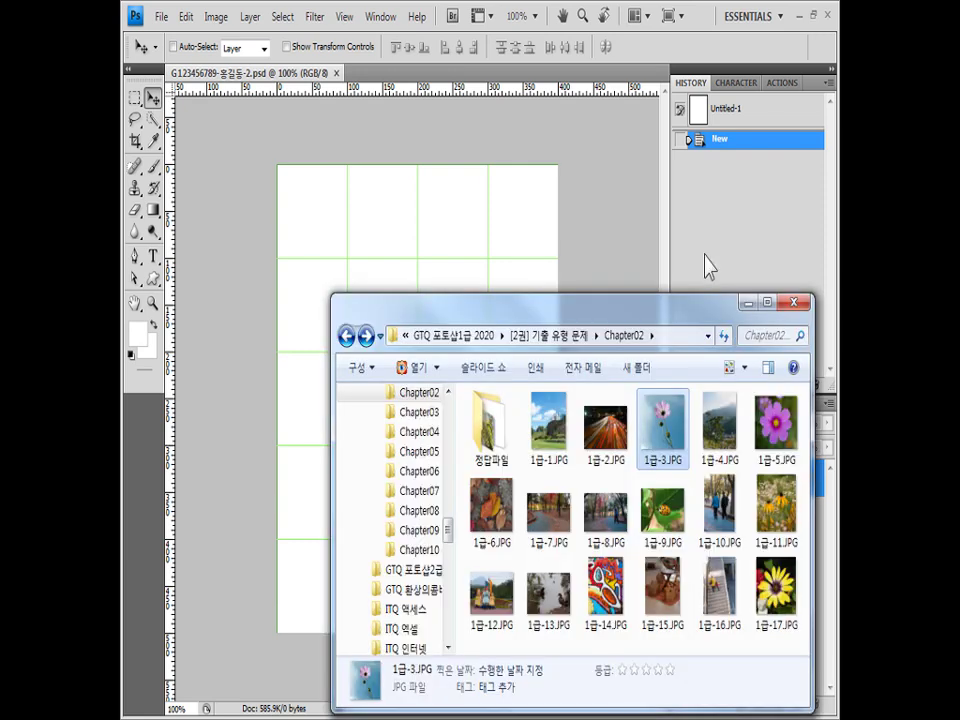
pyautogui.click(725, 440)
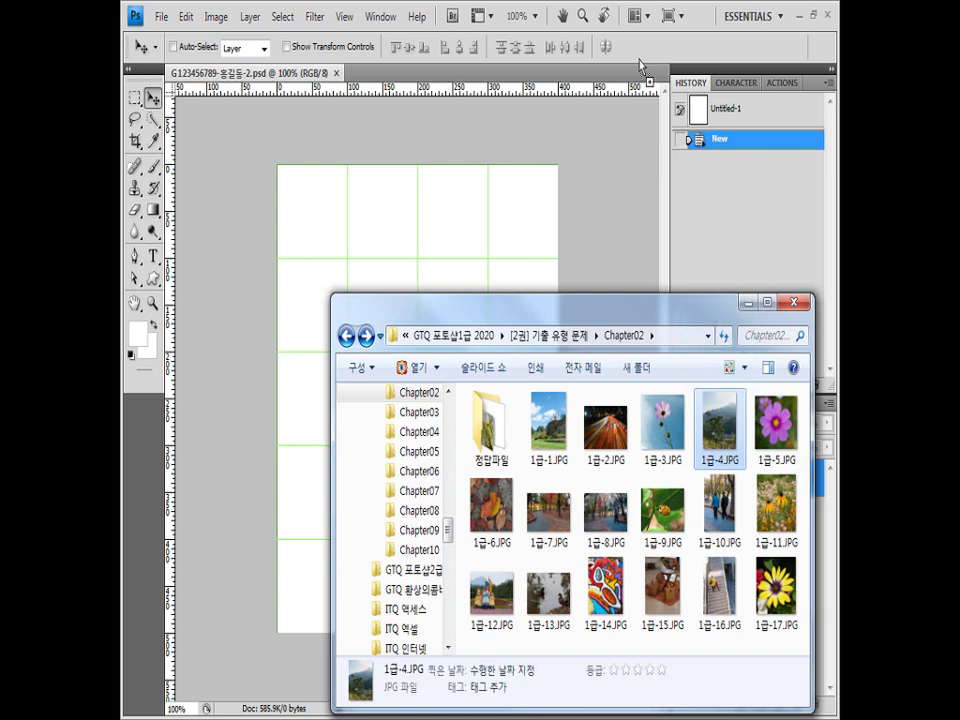
pyautogui.moveTo(636, 60); pyautogui.dragTo(750, 105)
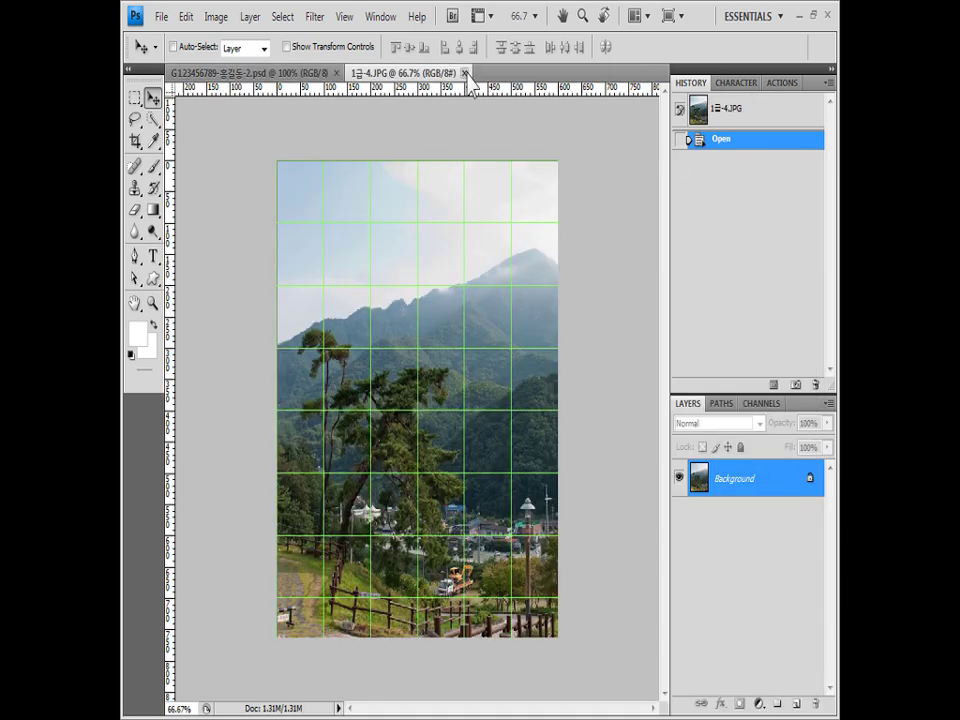
pyautogui.hotkey('ctrl', 'a')
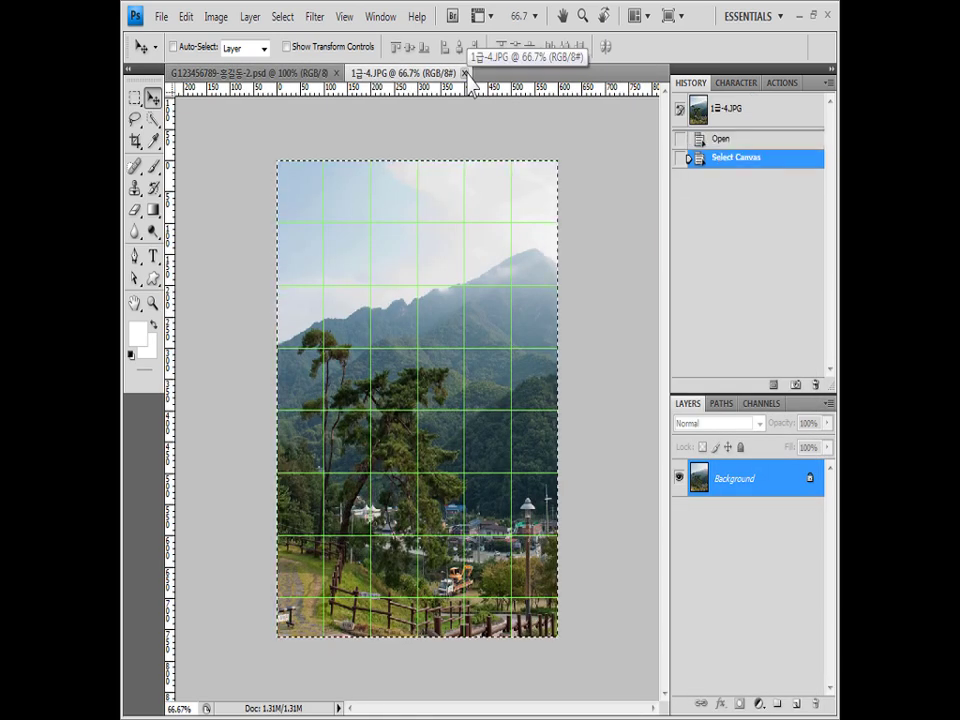
pyautogui.click(316, 75)
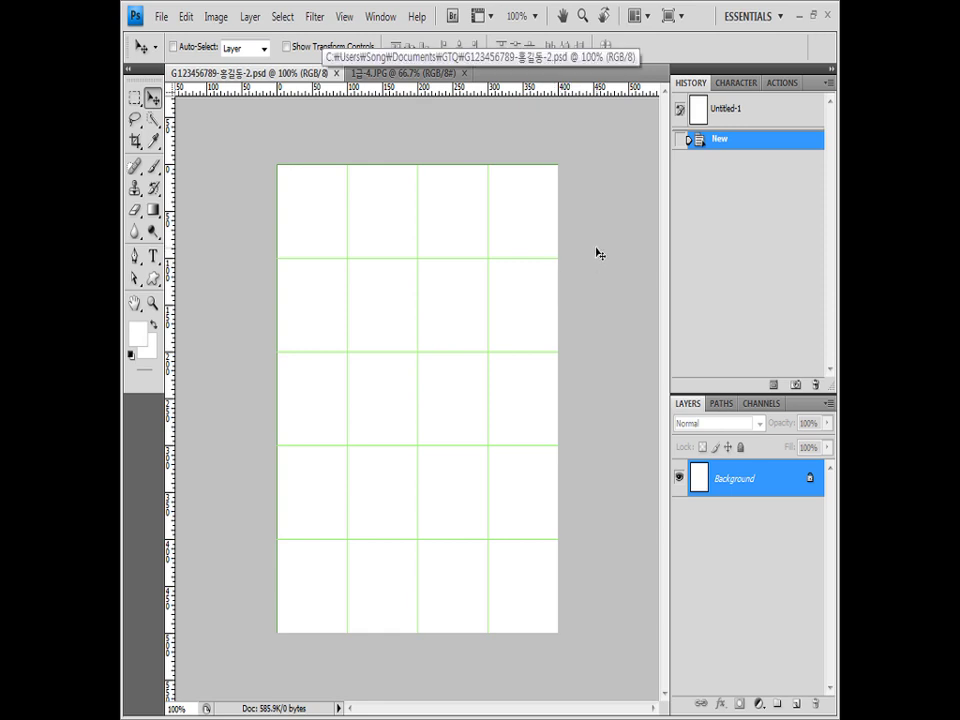
pyautogui.hotkey('ctrl', 'v')
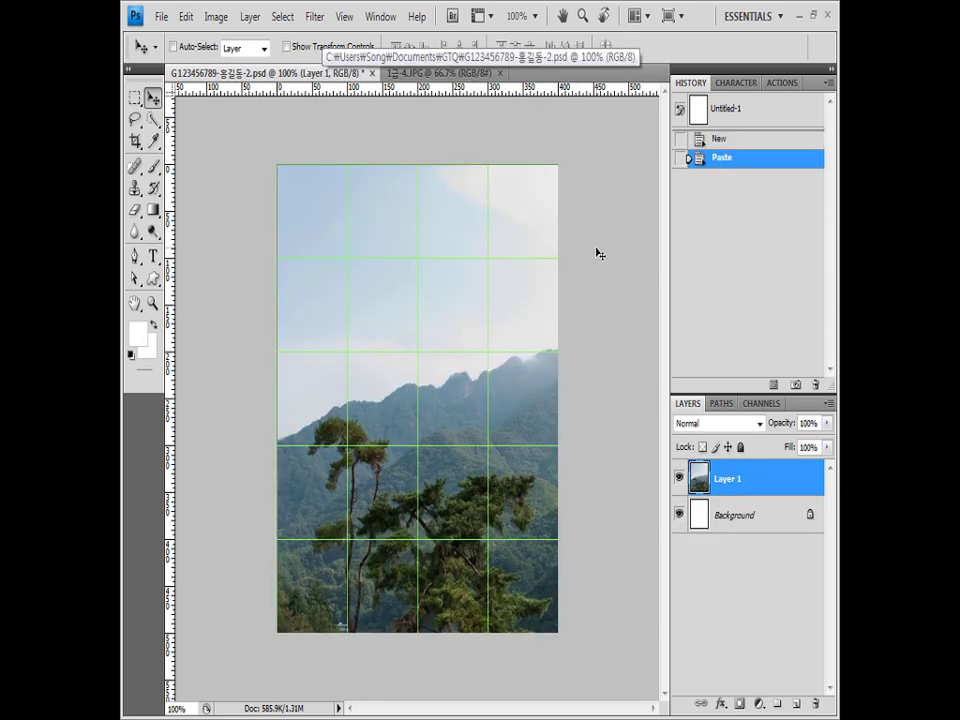
# Free Transform the pasted mountain photo to 66.7%, enable Snap, and position it to fill the canvas, nudging it slightly upward
pyautogui.hotkey('ctrl', 't')
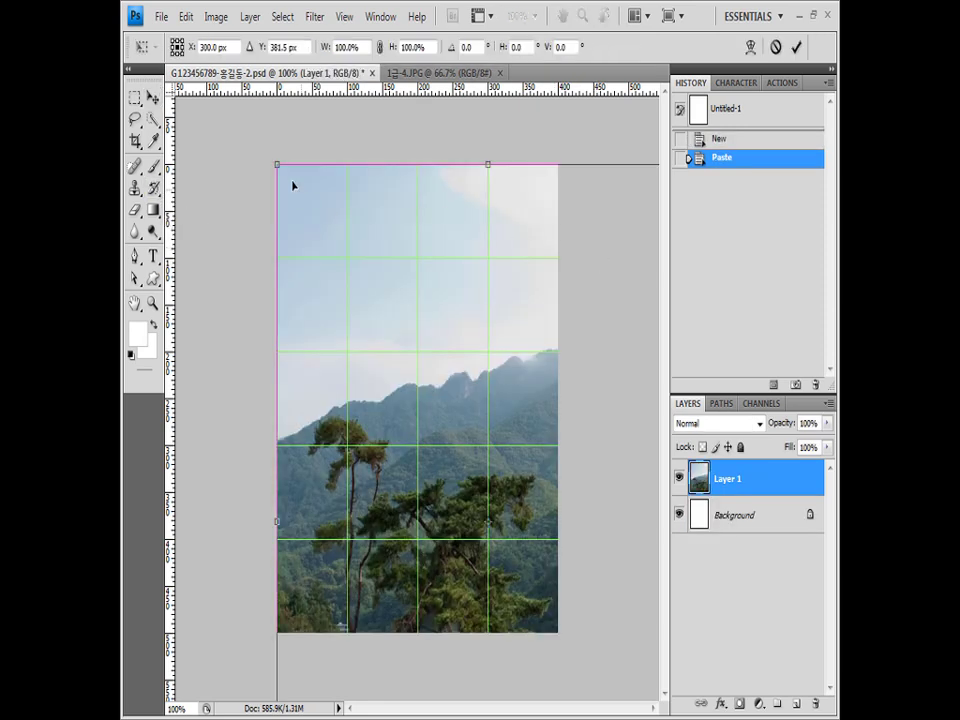
pyautogui.moveTo(278, 165); pyautogui.dragTo(356, 280)
pyautogui.moveTo(497, 609); pyautogui.dragTo(426, 494)
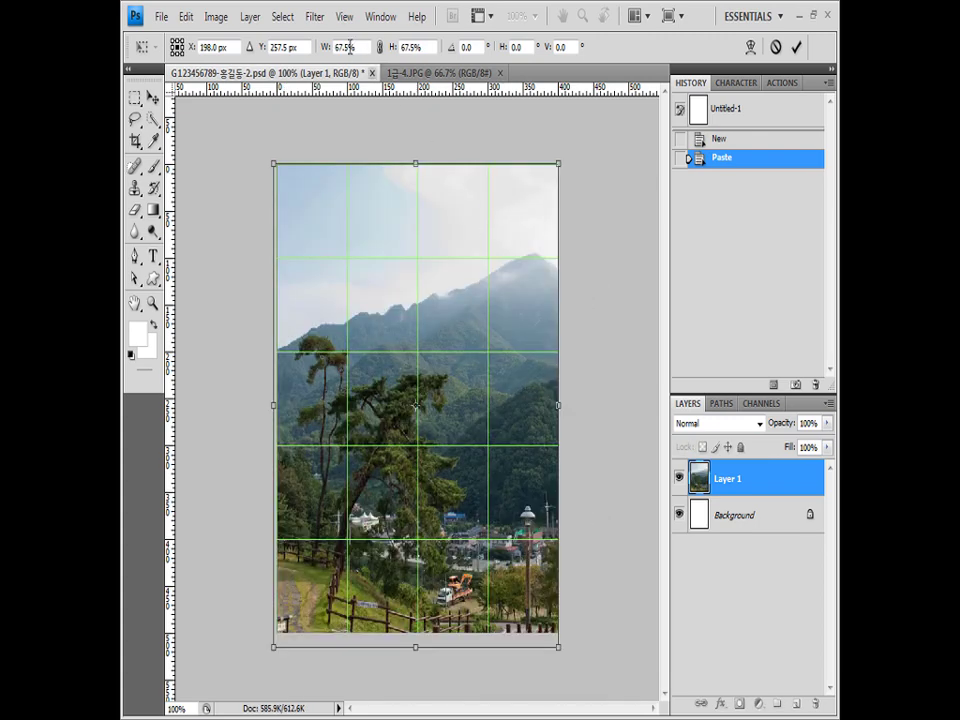
pyautogui.click(344, 17)
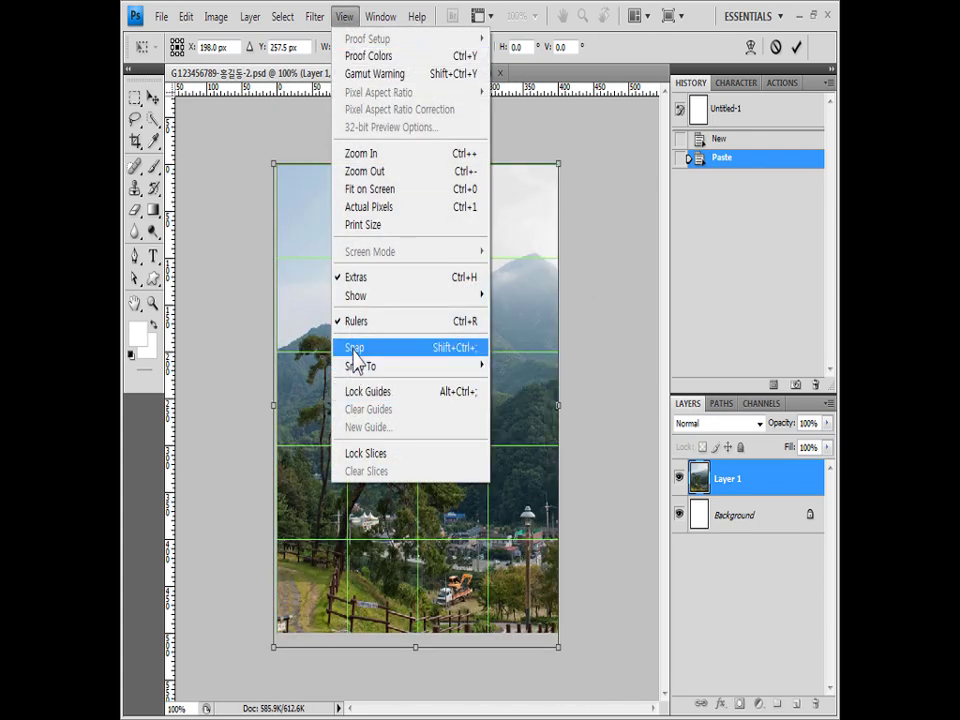
pyautogui.click(354, 350)
pyautogui.moveTo(377, 512)
pyautogui.mouseDown()
pyautogui.moveTo(390, 512)
pyautogui.moveTo(381, 512)
pyautogui.mouseUp()
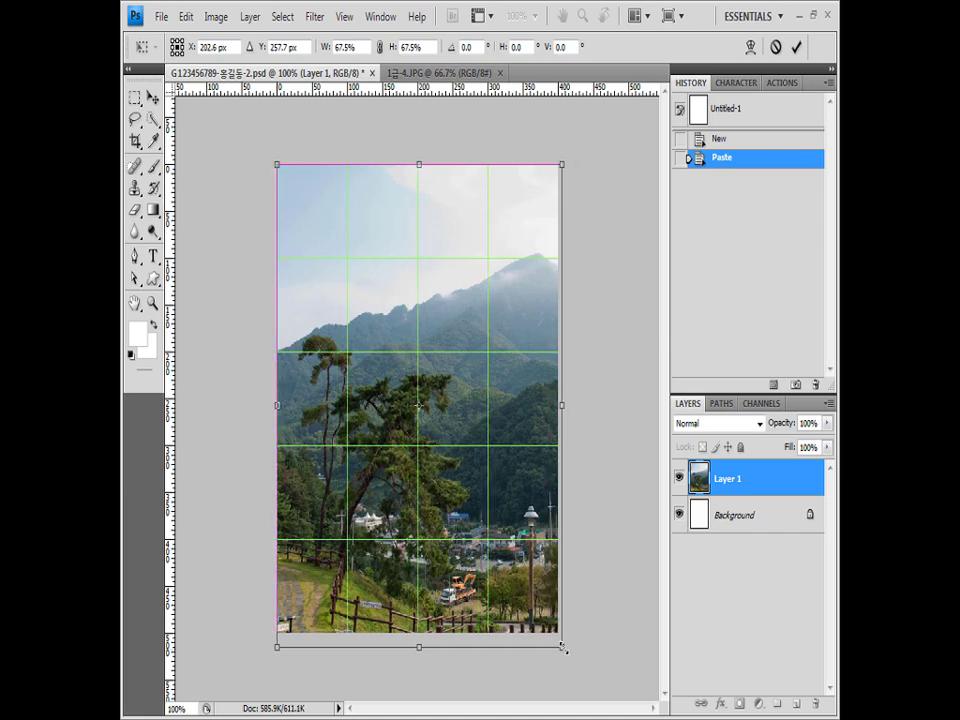
pyautogui.moveTo(565, 650); pyautogui.dragTo(560, 643)
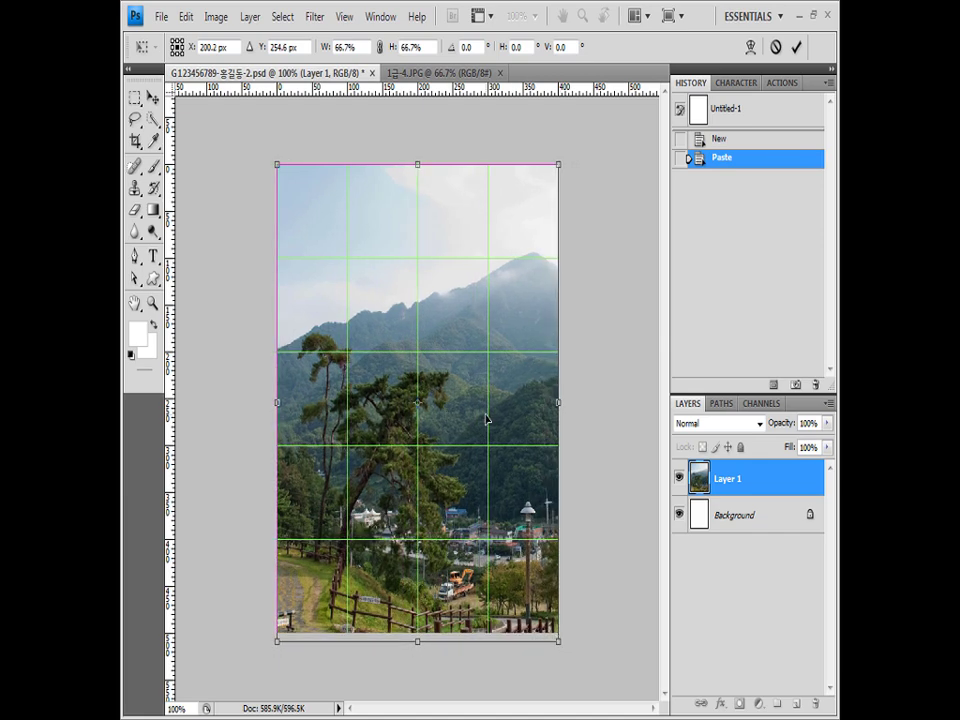
pyautogui.press('Up')
pyautogui.press('Up')
pyautogui.press('Up')
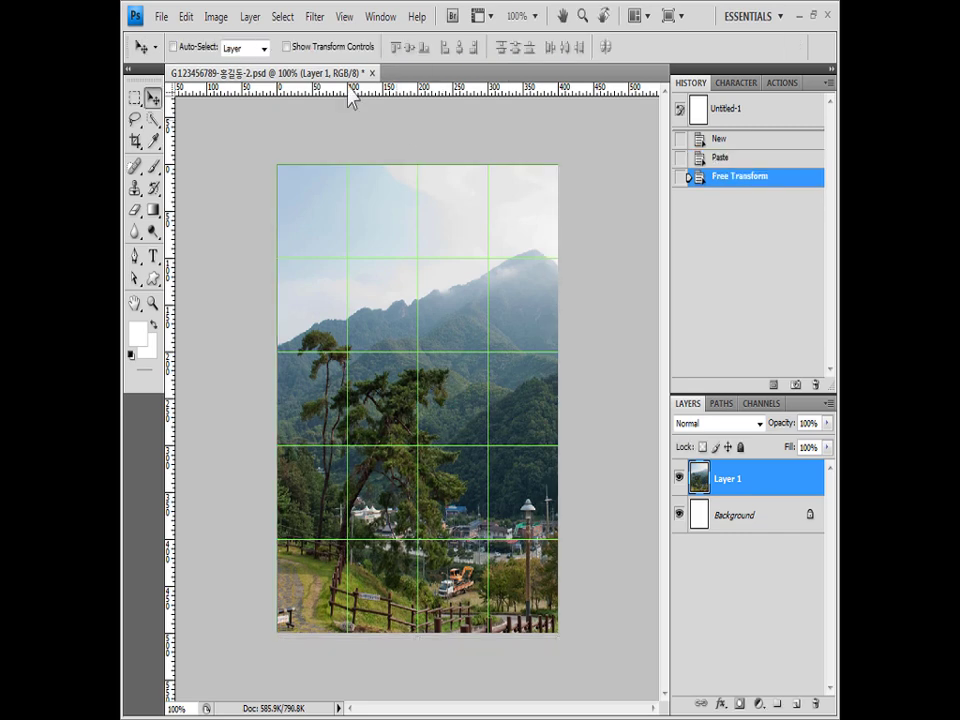
# Apply the Film Grain filter to the mountain photo with Grain 6, Highlight Area 0 and Intensity 10
pyautogui.click(314, 17)
pyautogui.moveTo(339, 154)
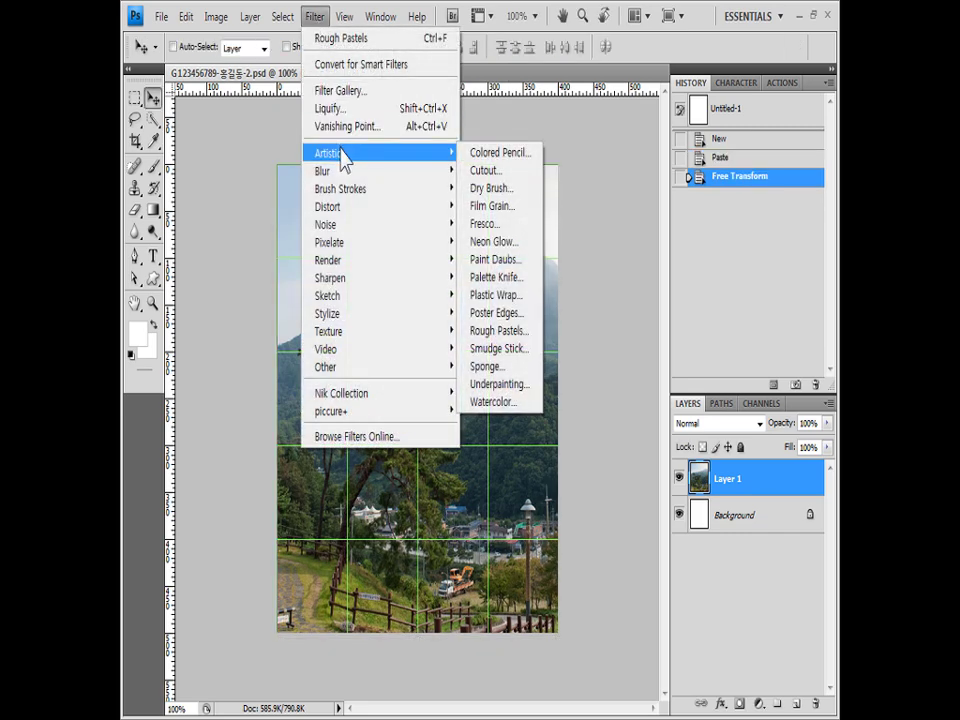
pyautogui.click(509, 209)
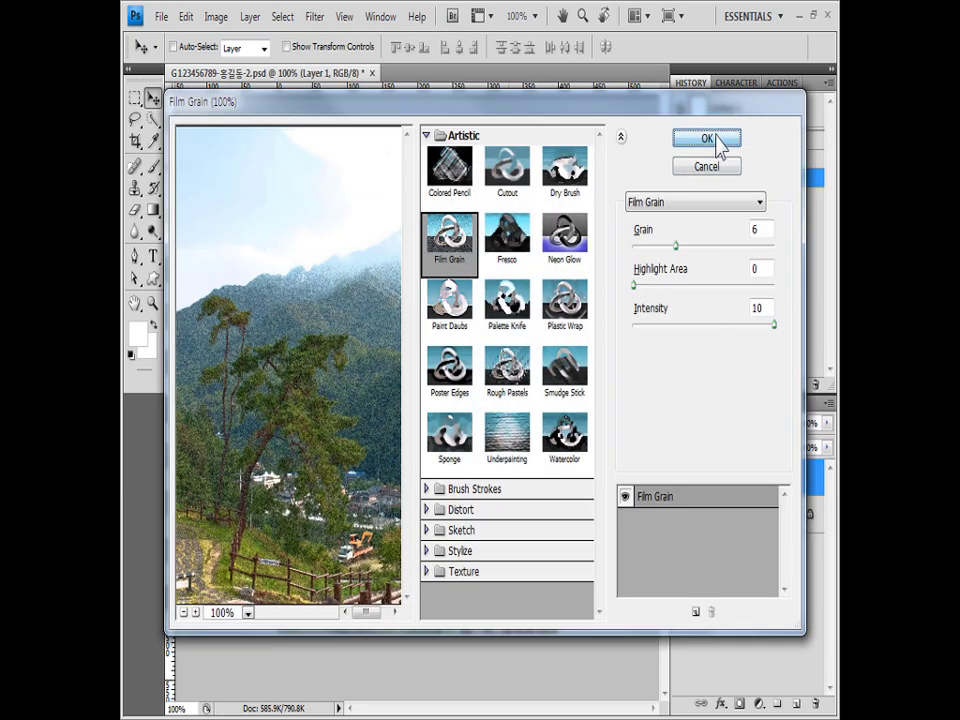
pyautogui.click(707, 139)
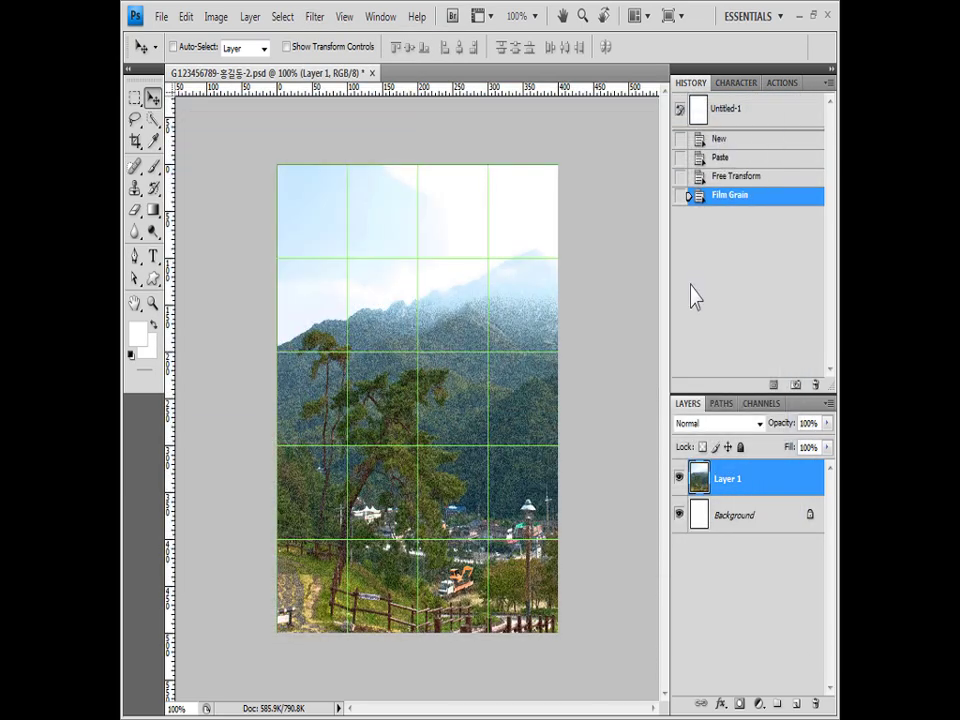
# Open the flower photo 1급-5.JPG from the Chapter02 folder and hide its grid
pyautogui.hotkey('ctrl', 'o')
pyautogui.doubleClick(774, 420)
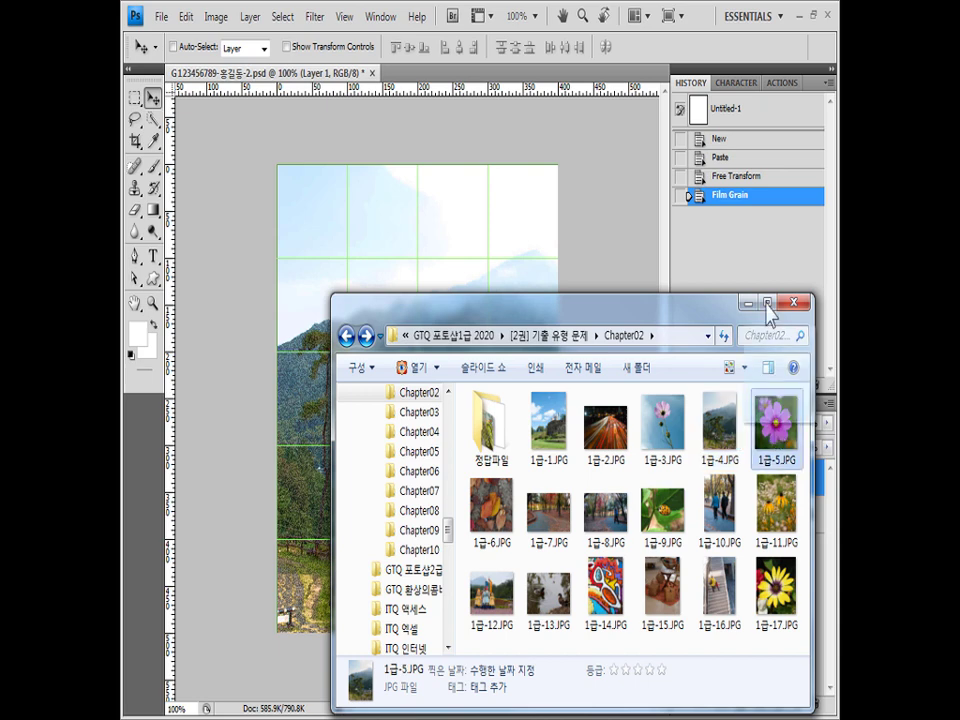
pyautogui.hotkey('ctrl', "'")
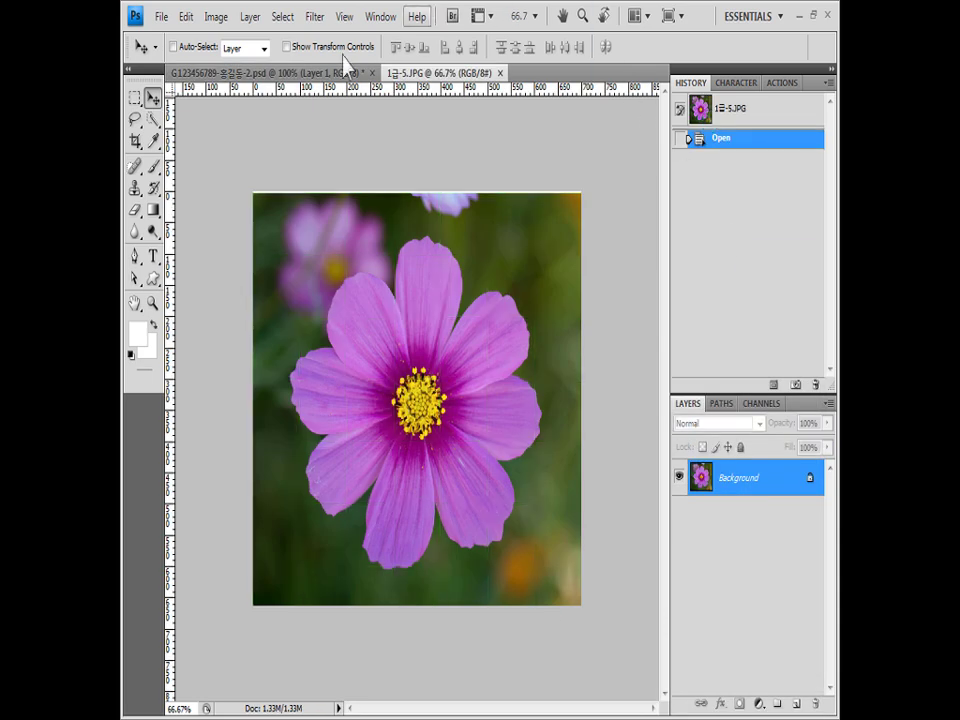
# Select the entire large purple flower using the Quick Selection tool with a brush size of 21
pyautogui.click(154, 120)
pyautogui.click(153, 120)
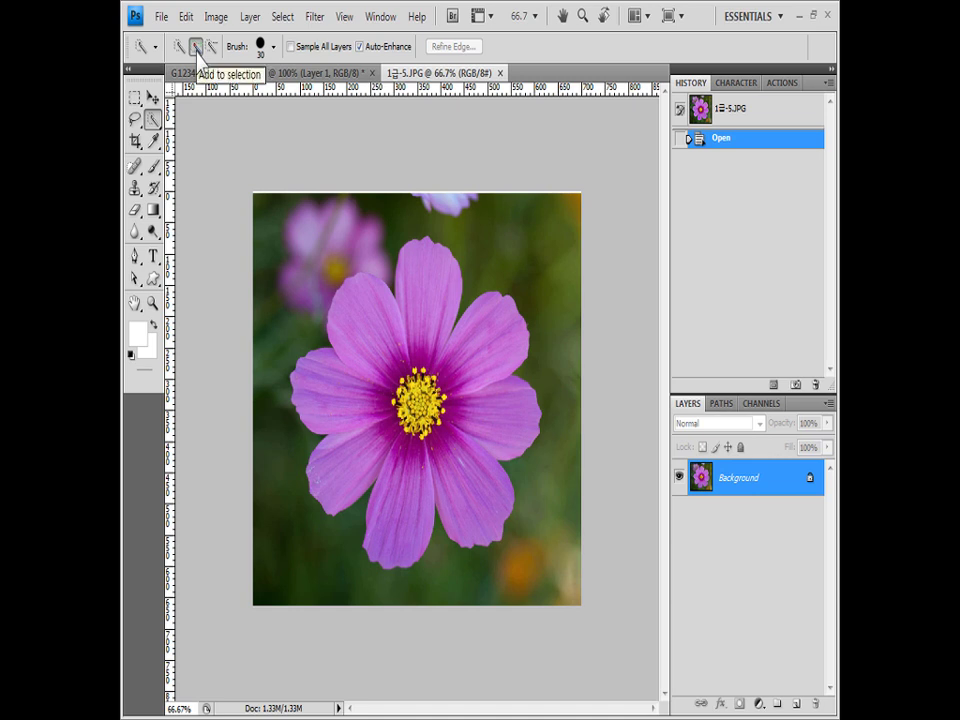
pyautogui.click(273, 46)
pyautogui.moveTo(215, 95); pyautogui.dragTo(212, 96)
pyautogui.click(440, 156)
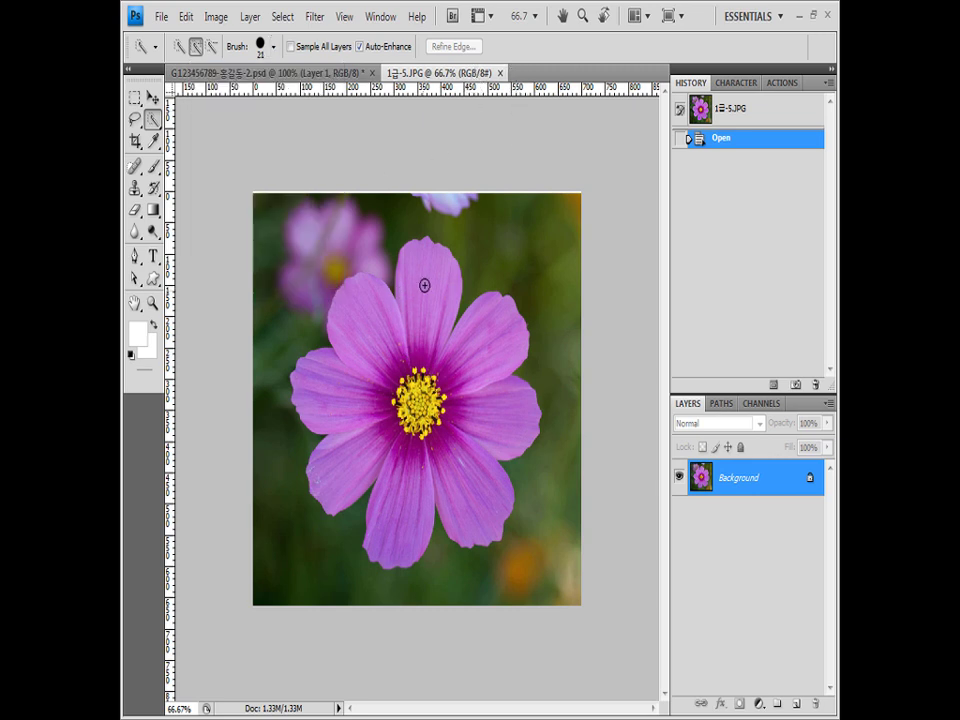
pyautogui.moveTo(424, 286)
pyautogui.mouseDown()
pyautogui.moveTo(370, 300)
pyautogui.moveTo(347, 386)
pyautogui.moveTo(388, 488)
pyautogui.moveTo(414, 408)
pyautogui.moveTo(448, 501)
pyautogui.moveTo(470, 503)
pyautogui.moveTo(500, 420)
pyautogui.mouseUp()
pyautogui.click(485, 335)
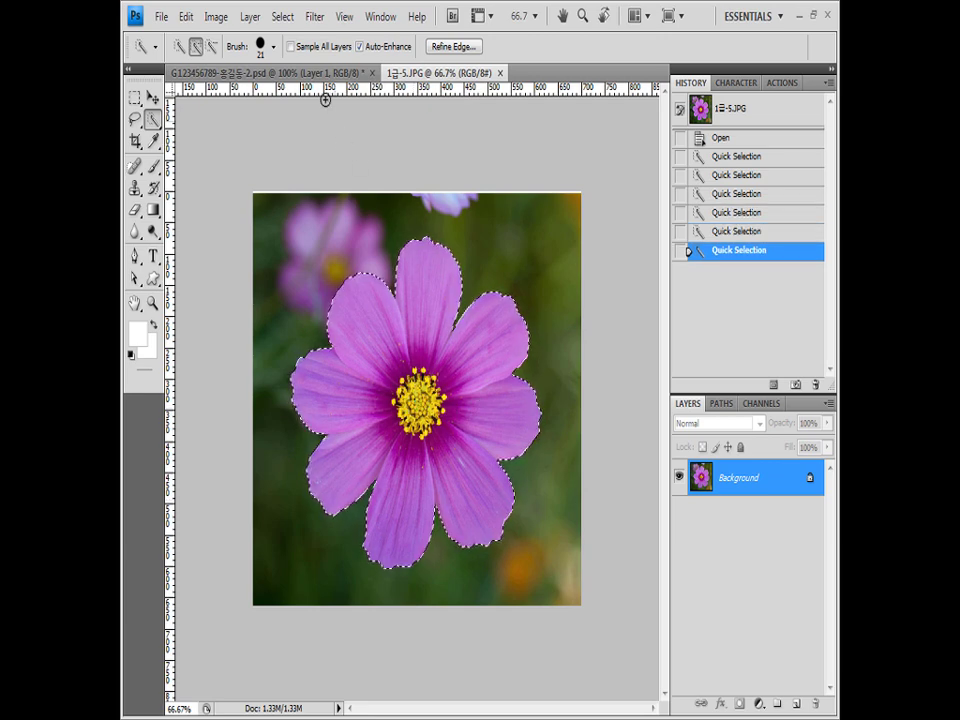
# Paste the selected flower into the composition as a new layer and close the 1급-5.JPG source photo
pyautogui.click(321, 71)
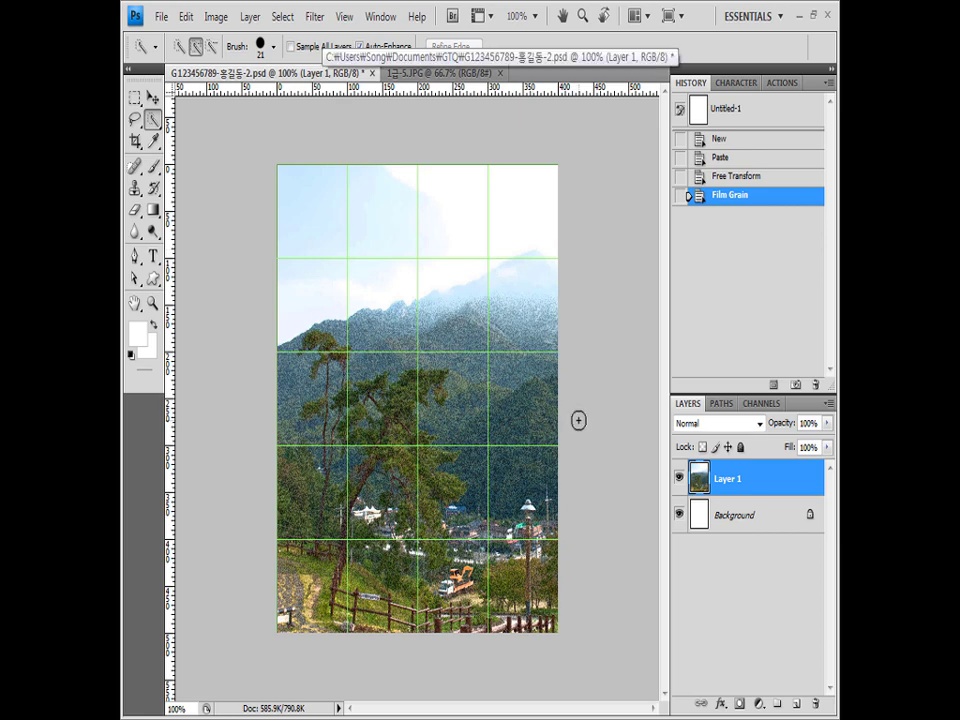
pyautogui.hotkey('ctrl', 'v')
pyautogui.click(470, 73)
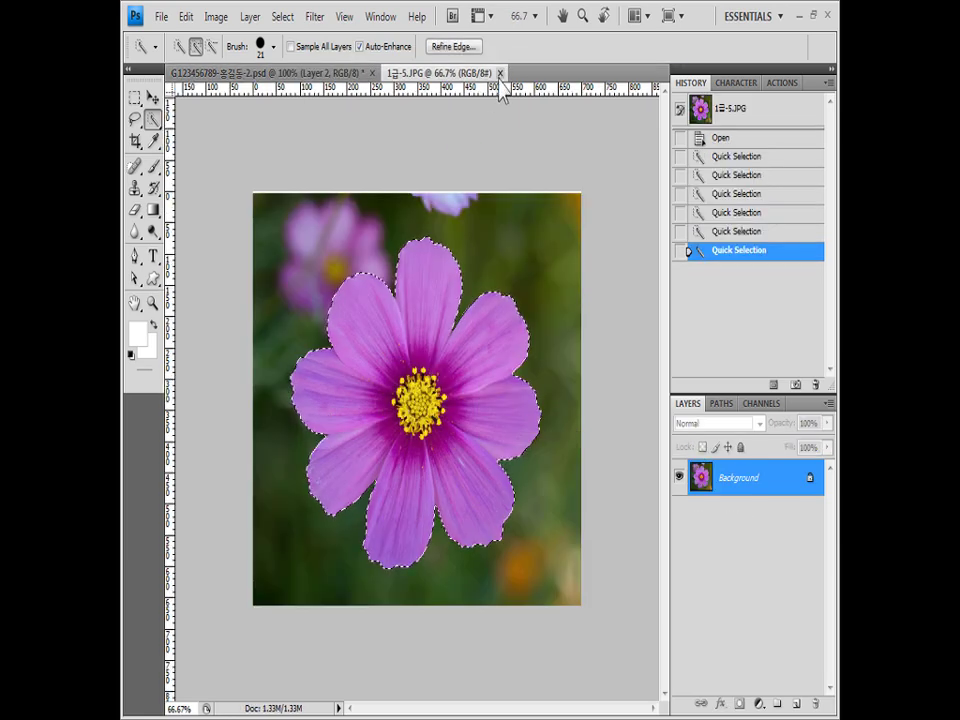
pyautogui.click(500, 73)
# Scale the pasted flower proportionally to about 46.4% and place it in the lower-right area of the canvas
pyautogui.hotkey('ctrl', 't')
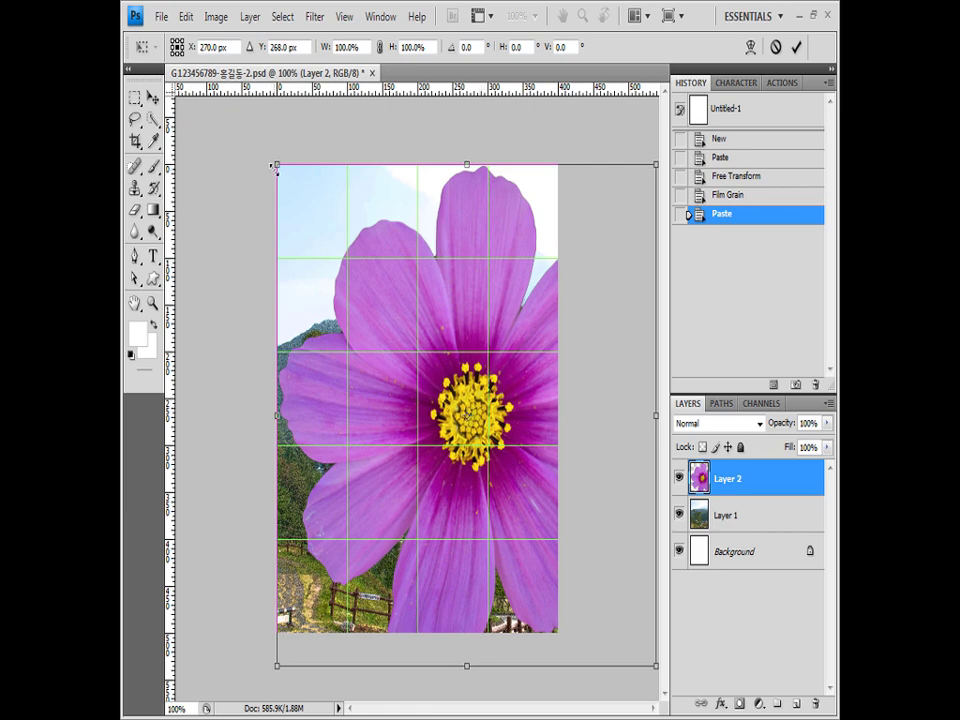
pyautogui.moveTo(275, 167); pyautogui.dragTo(364, 420)
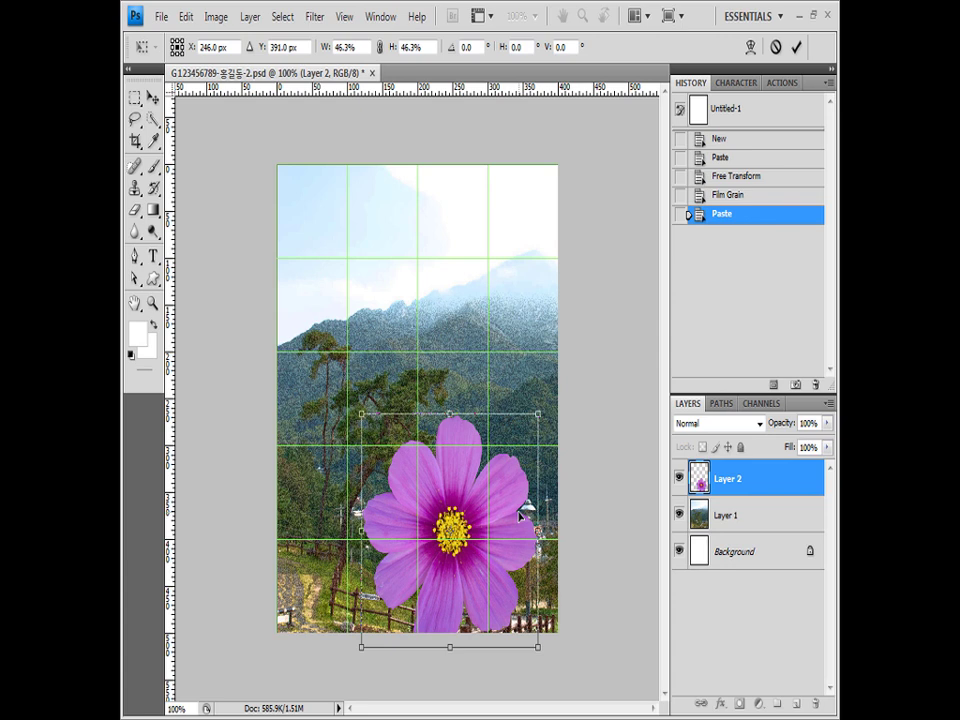
pyautogui.moveTo(519, 515); pyautogui.dragTo(516, 499)
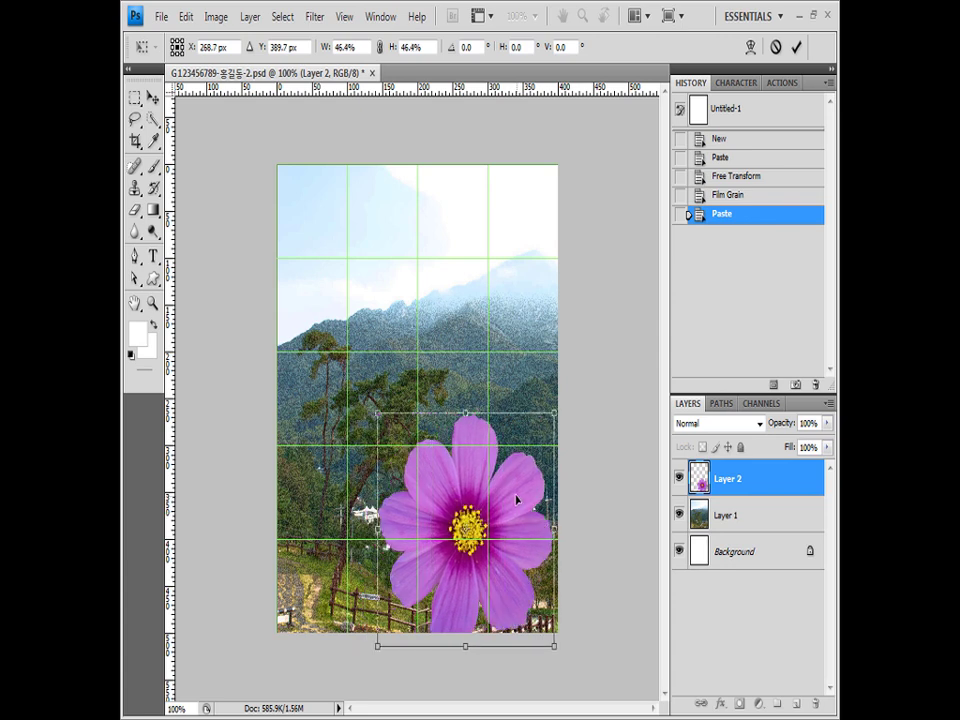
pyautogui.press('Return')
pyautogui.press('w')
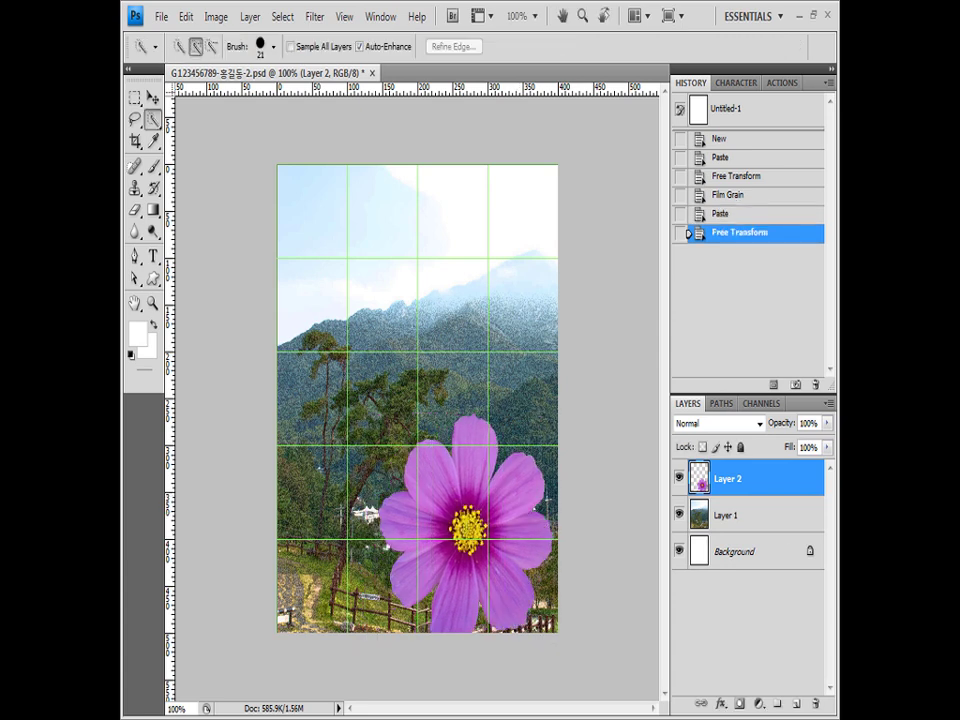
# Add an Outer Glow layer style with the default settings to the flower on Layer 2
pyautogui.click(719, 703)
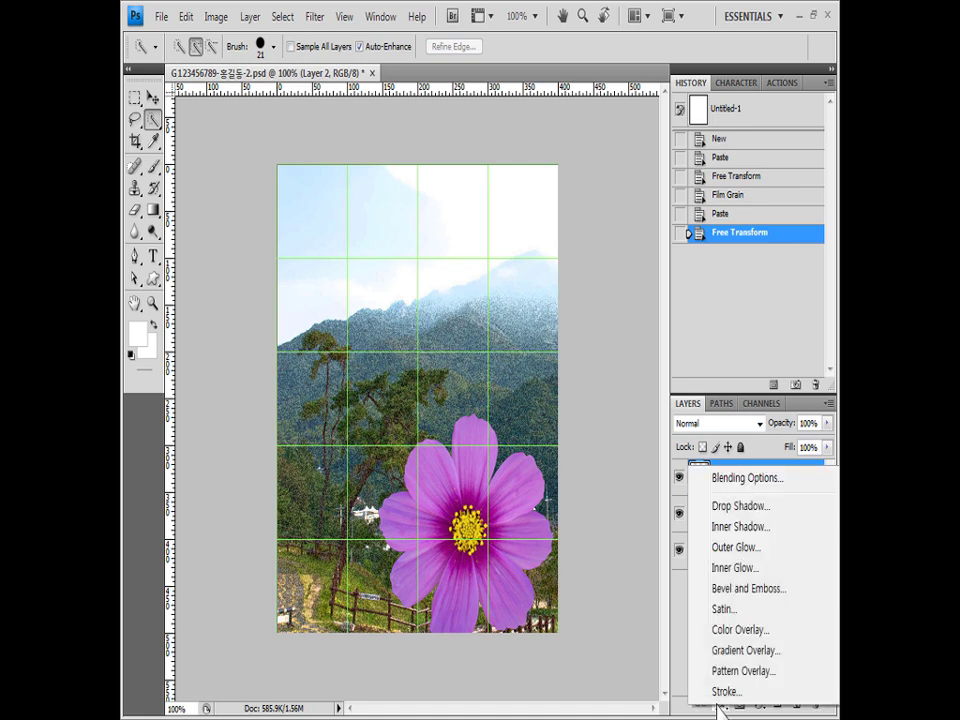
pyautogui.click(736, 547)
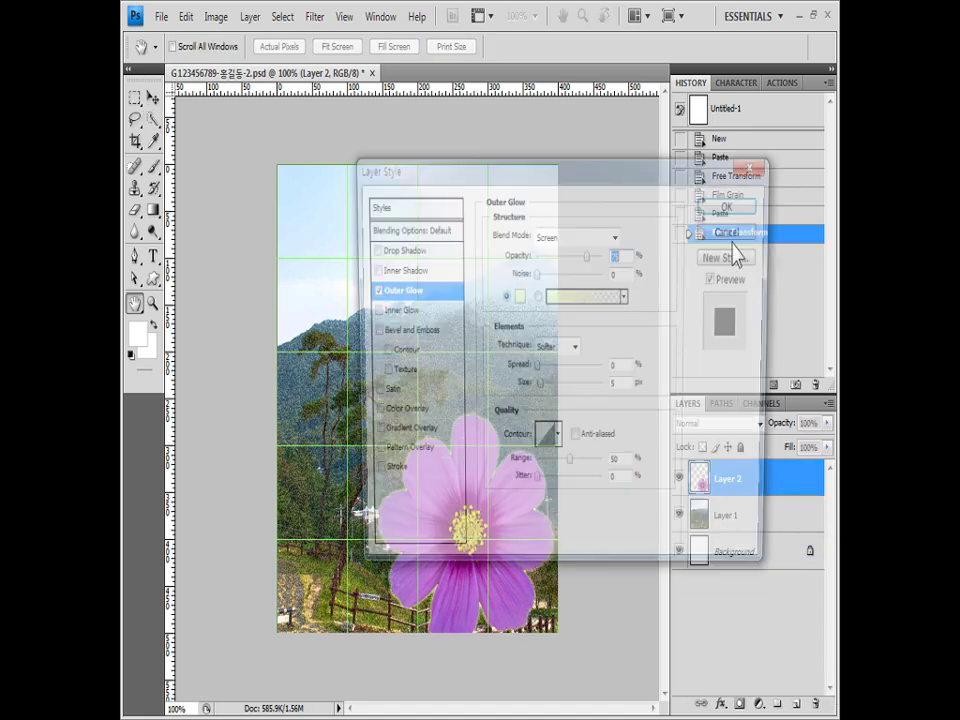
pyautogui.click(729, 205)
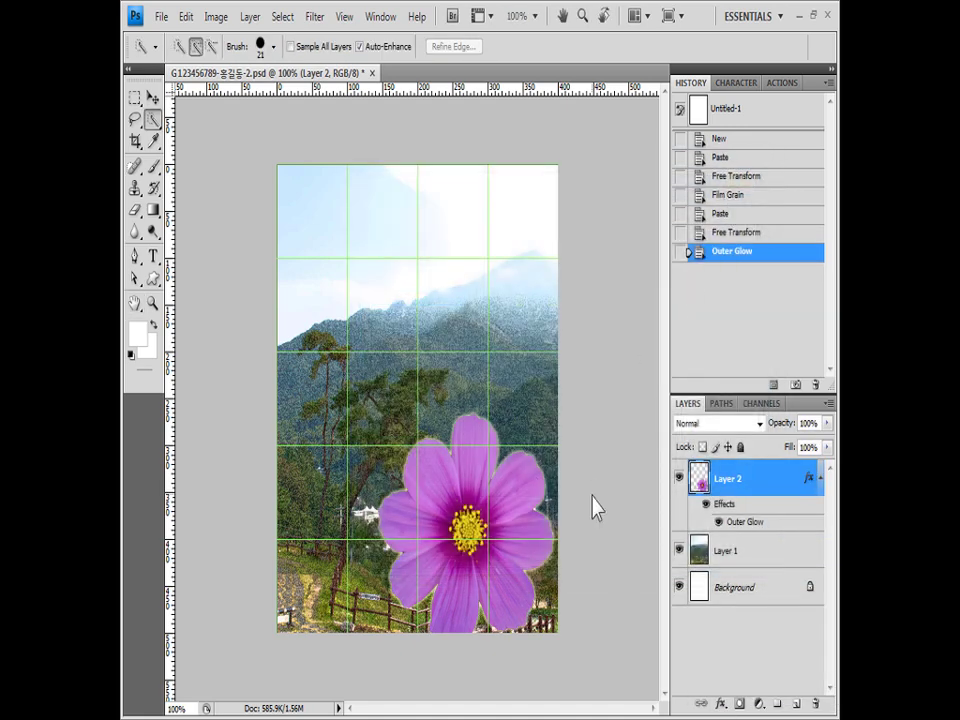
# Enlarge the layer list area and select the whole flower on Layer 2 with the Quick Selection tool
pyautogui.moveTo(745, 394); pyautogui.dragTo(745, 273)
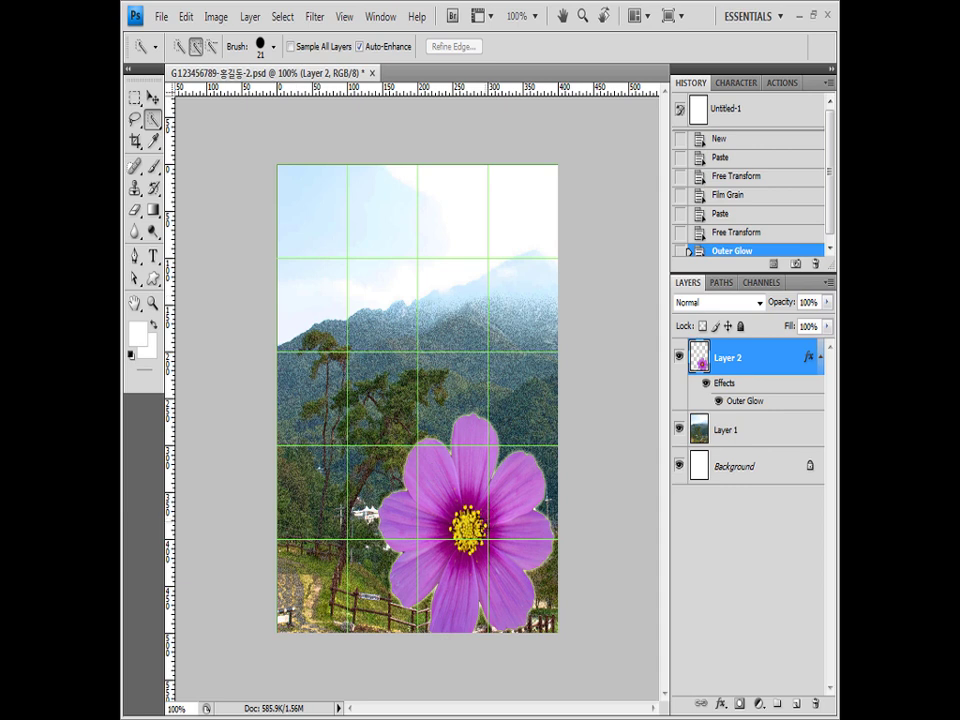
pyautogui.click(483, 472)
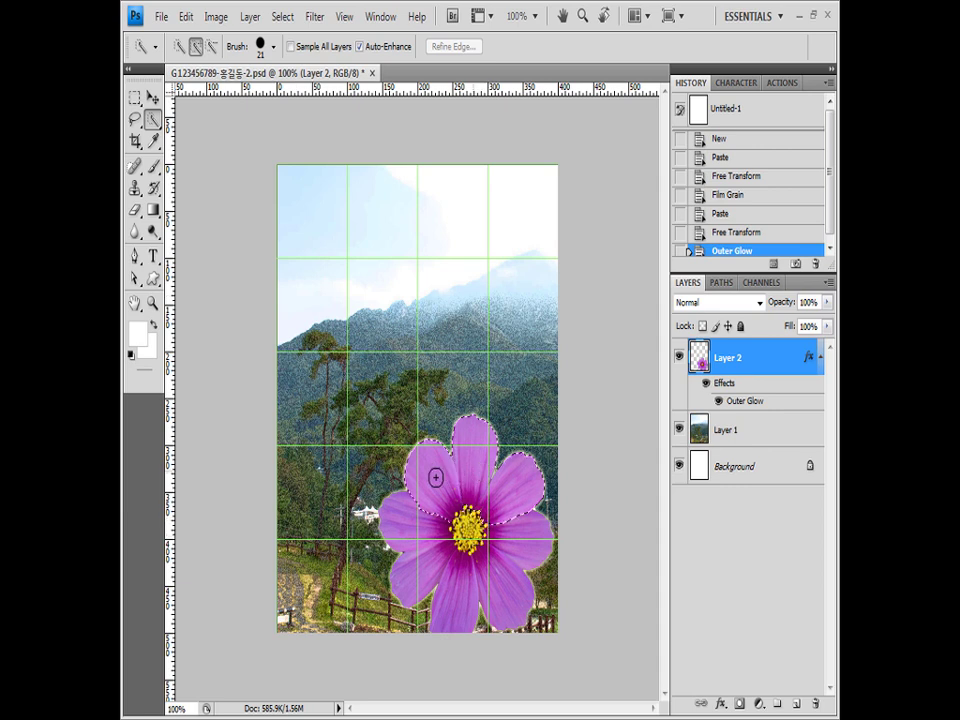
pyautogui.click(456, 583)
pyautogui.click(510, 569)
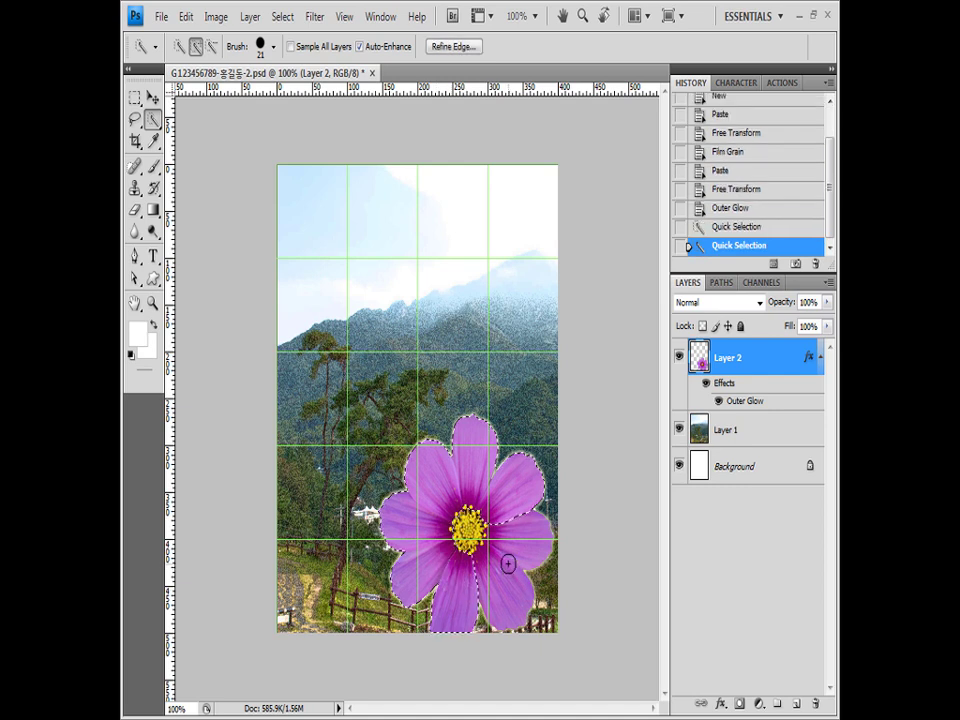
pyautogui.click(508, 564)
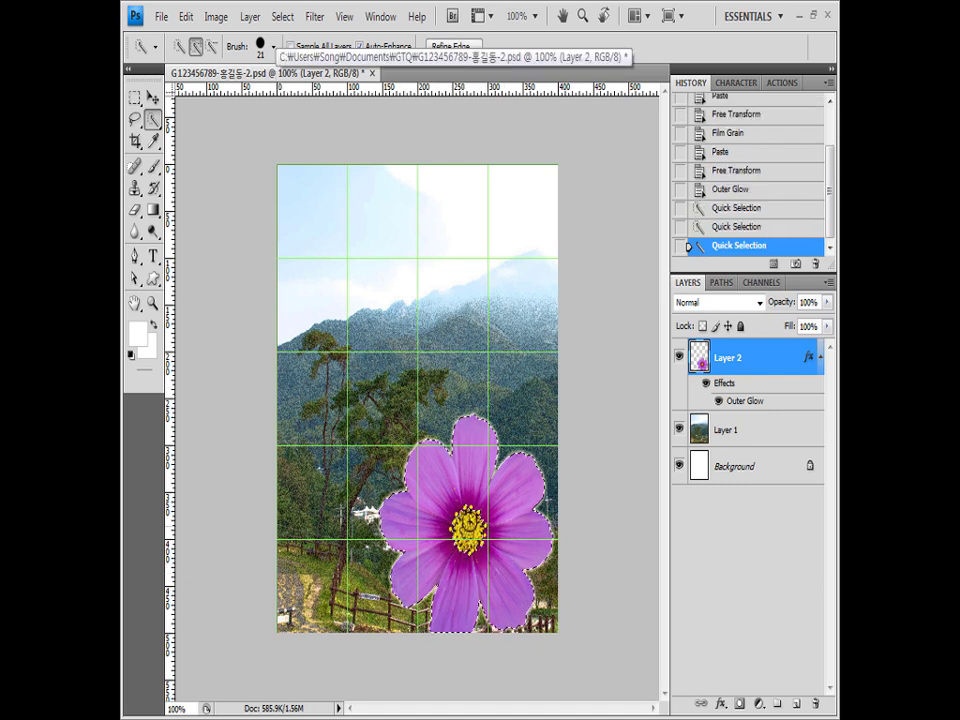
# Subtract the yellow flower centre from the petal selection using a 10-pixel Quick Selection brush
pyautogui.press('[')
pyautogui.press('[')
pyautogui.press('alt')
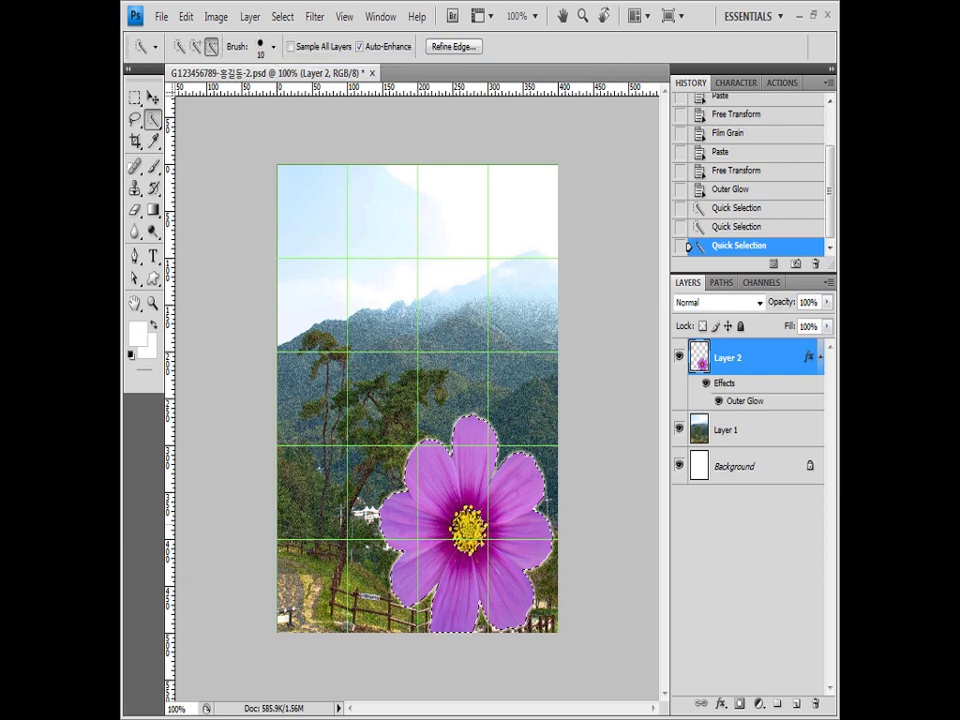
pyautogui.keyDown('alt'); pyautogui.click(467, 529); pyautogui.keyUp('alt')
pyautogui.keyDown('alt'); pyautogui.click(467, 522); pyautogui.keyUp('alt')
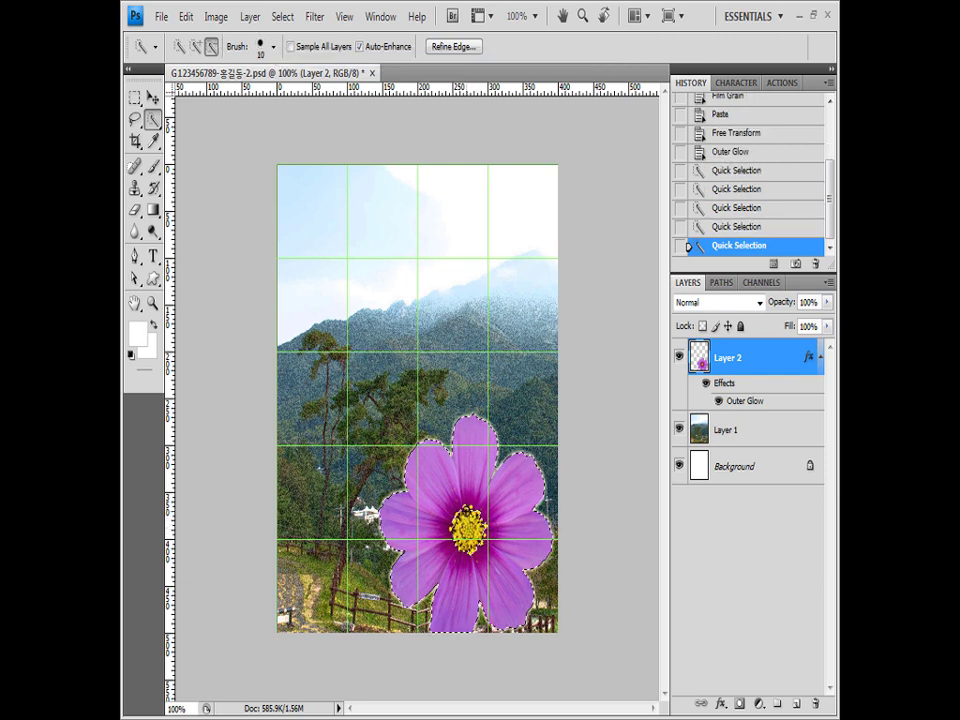
pyautogui.keyDown('alt'); pyautogui.click(472, 528); pyautogui.keyUp('alt')
pyautogui.keyDown('alt'); pyautogui.click(472, 524); pyautogui.keyUp('alt')
pyautogui.keyDown('alt'); pyautogui.click(476, 515); pyautogui.keyUp('alt')
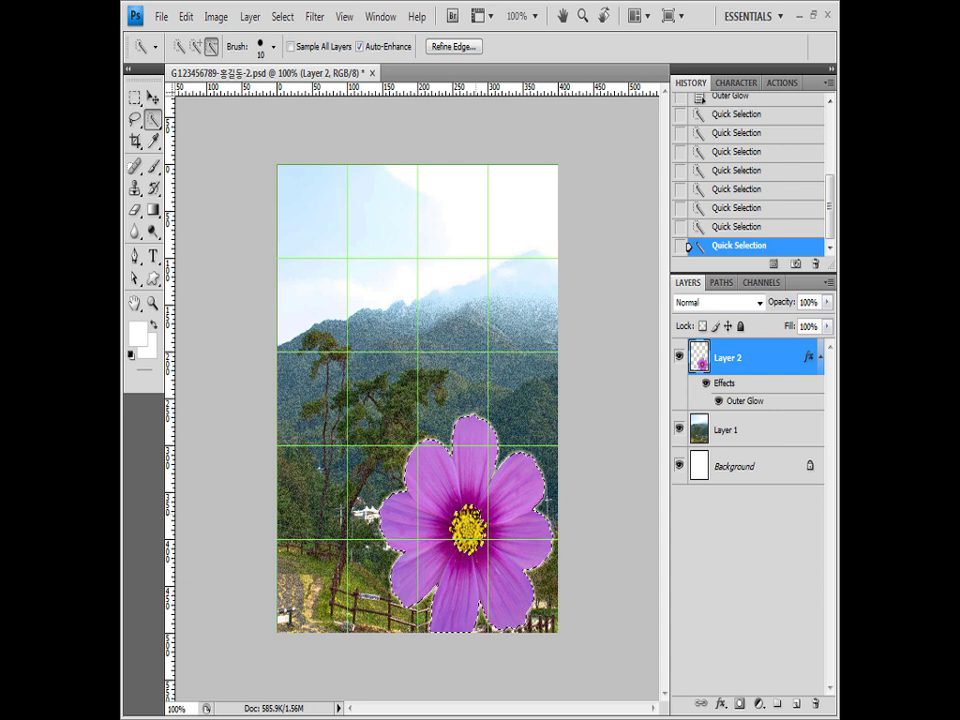
pyautogui.keyDown('alt'); pyautogui.click(466, 545); pyautogui.keyUp('alt')
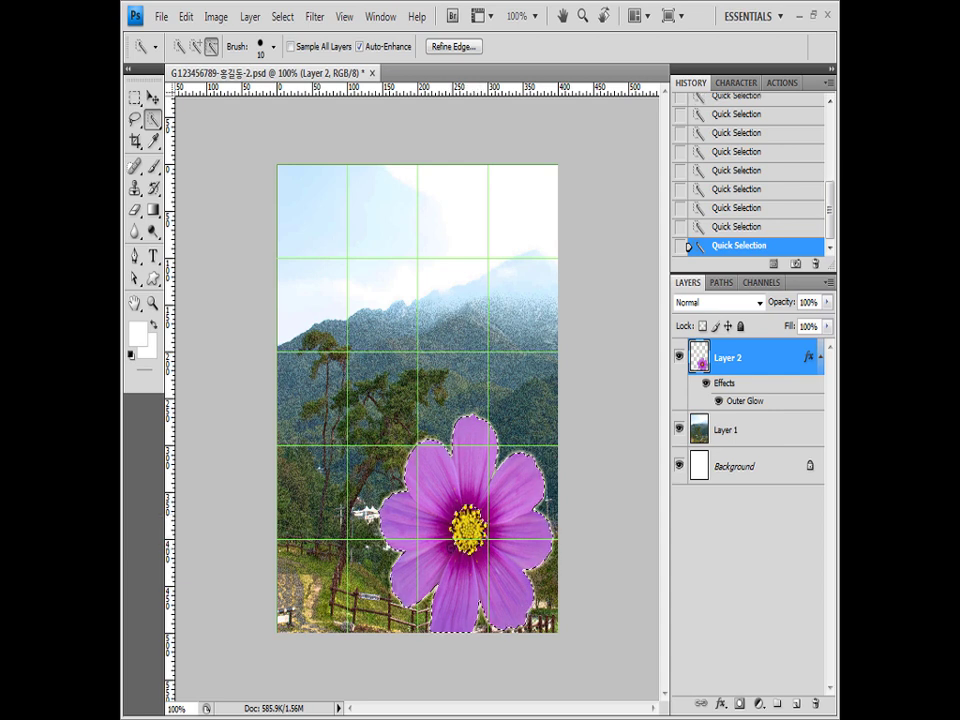
pyautogui.press('alt')
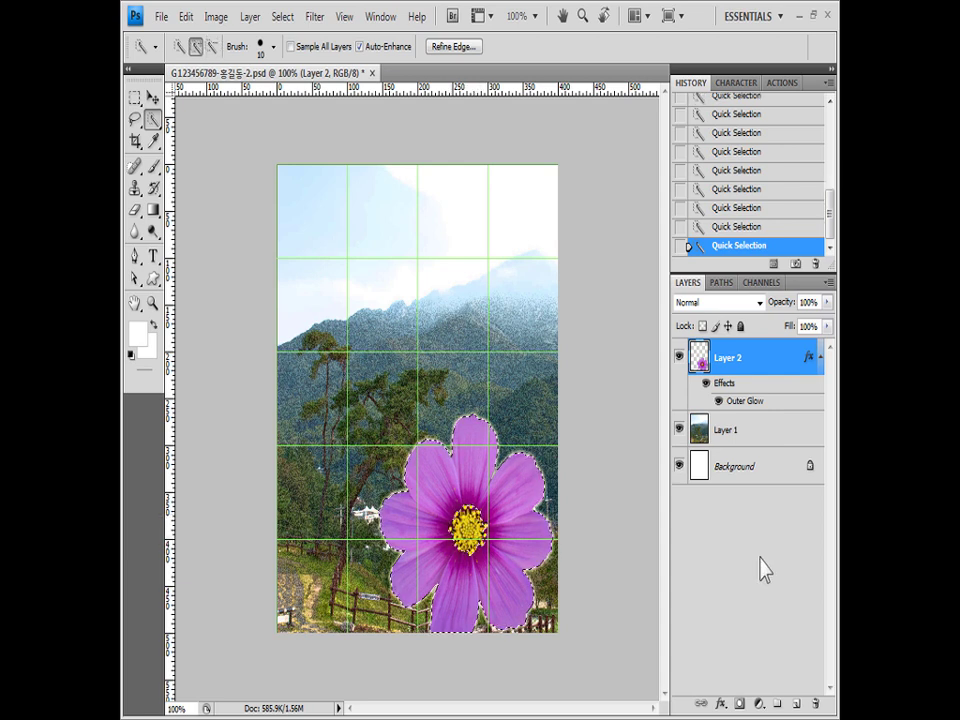
# Add a Hue/Saturation adjustment layer on the selected petals with Colorize on, Saturation 60 and Lightness -10
pyautogui.click(758, 703)
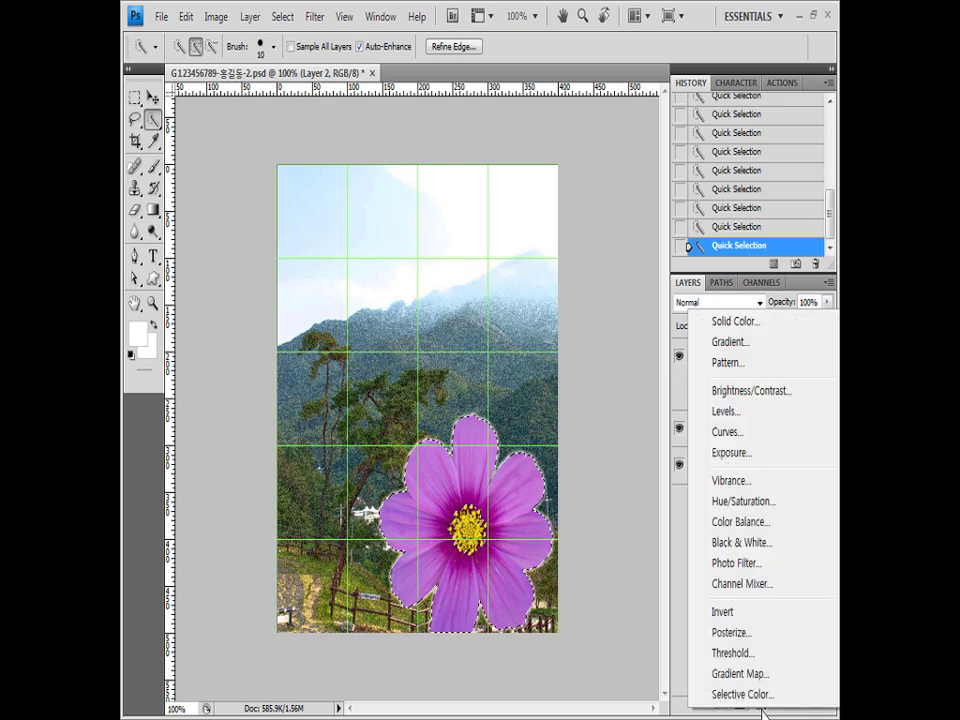
pyautogui.click(754, 503)
pyautogui.moveTo(625, 243); pyautogui.dragTo(588, 169)
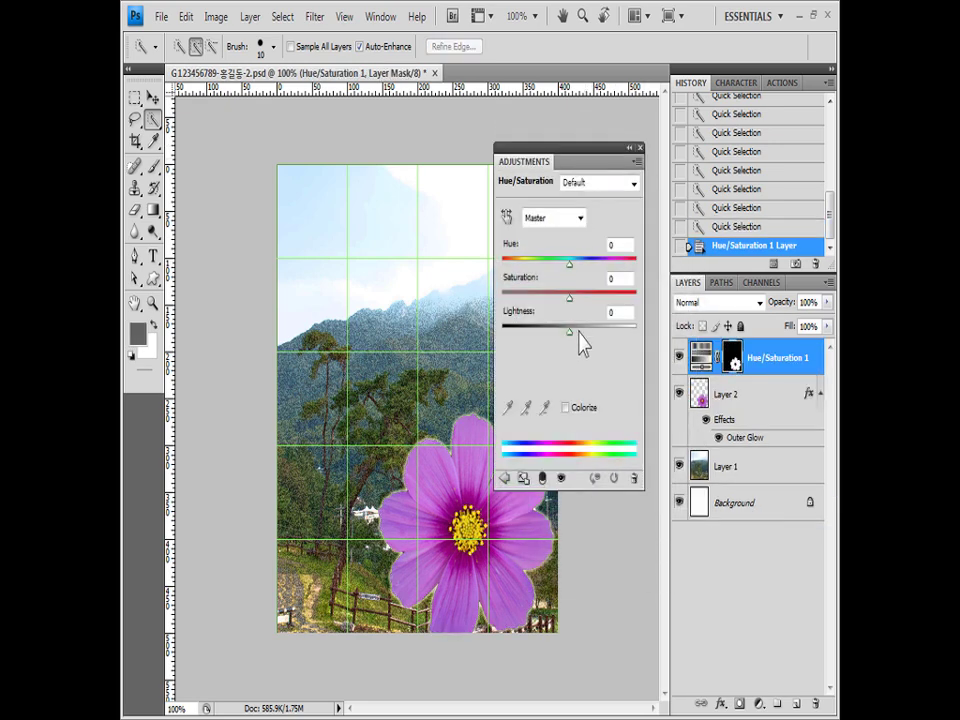
pyautogui.click(566, 408)
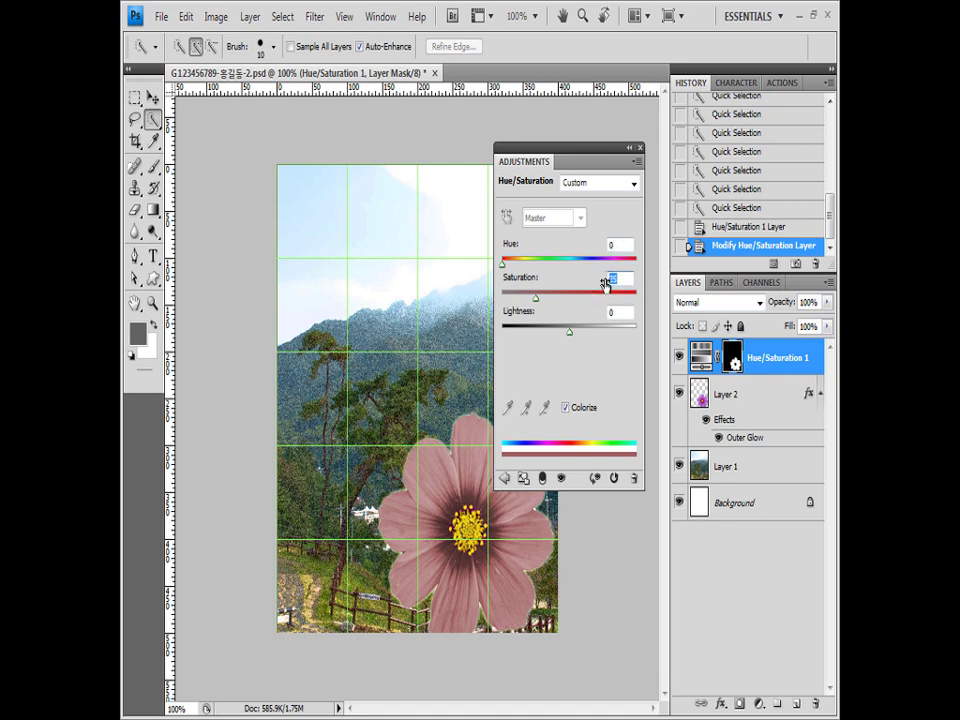
pyautogui.write('60')
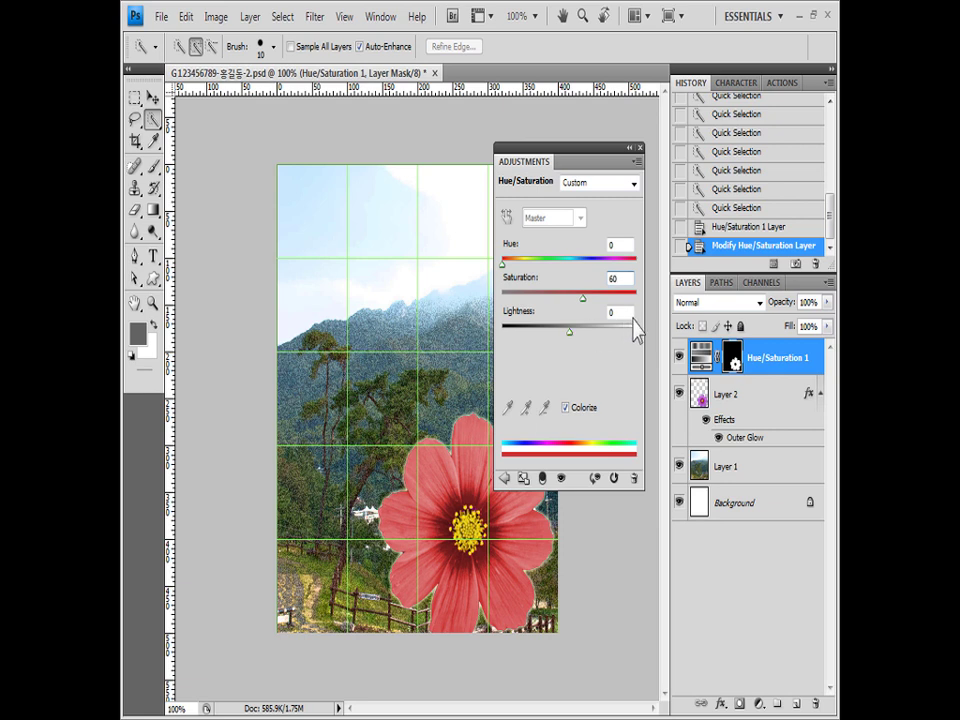
pyautogui.press('Tab')
pyautogui.write('-10')
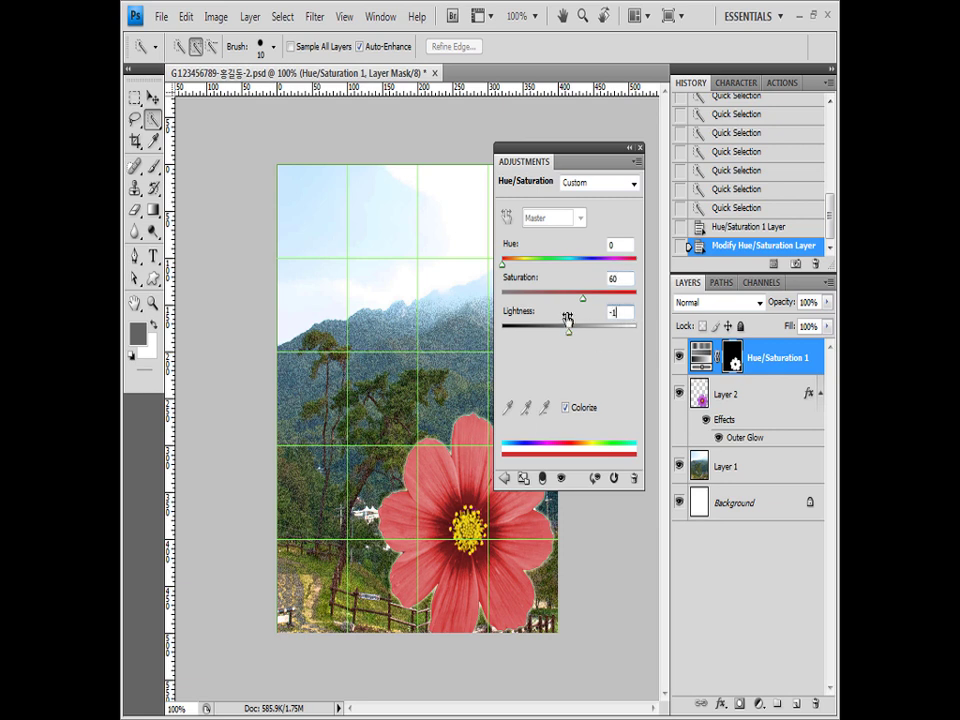
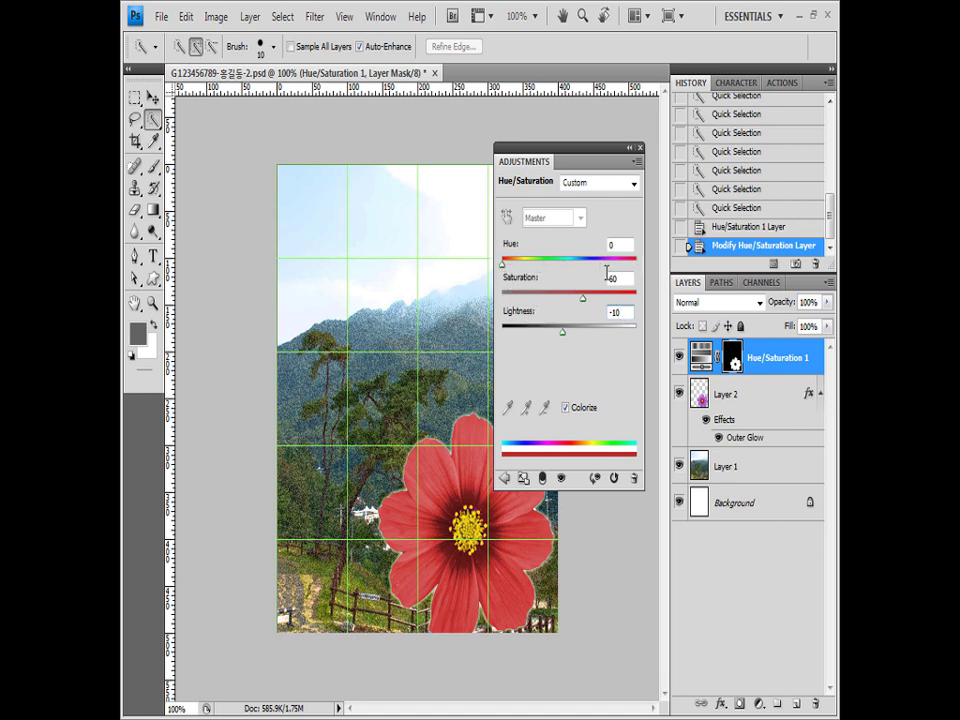
pyautogui.click(641, 148)
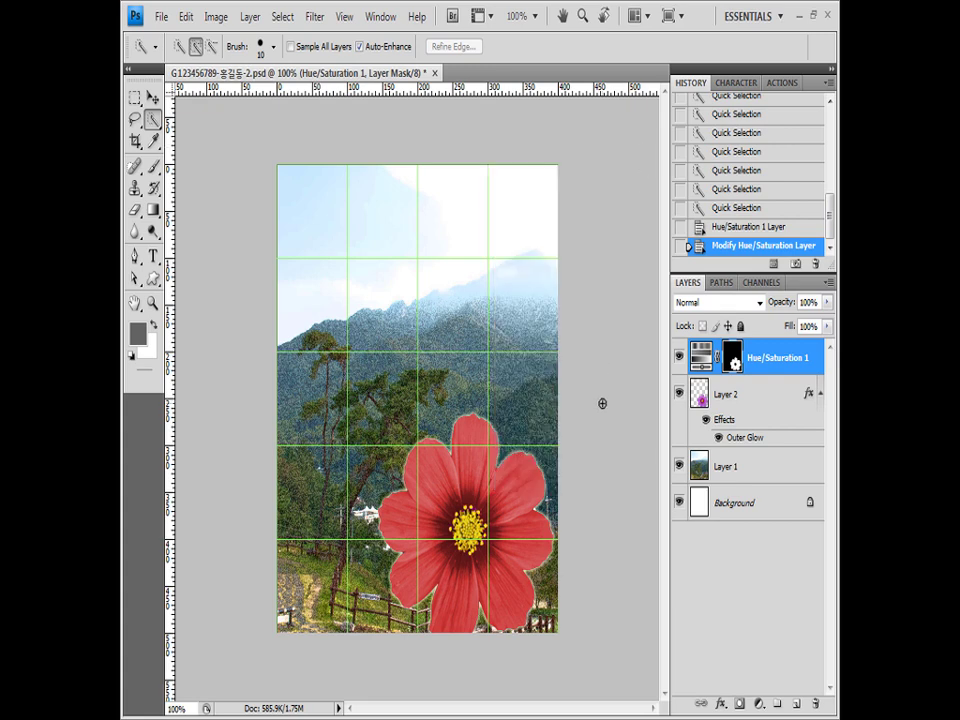
# Open the 1급-6.JPG photo and select the orange-red leaf in the middle with the Quick Selection tool, including its tip
pyautogui.hotkey('alt', 'Tab')
pyautogui.moveTo(490, 506); pyautogui.dragTo(531, 48)
pyautogui.moveTo(343, 503)
pyautogui.mouseDown()
pyautogui.moveTo(397, 454)
pyautogui.moveTo(405, 412)
pyautogui.mouseUp()
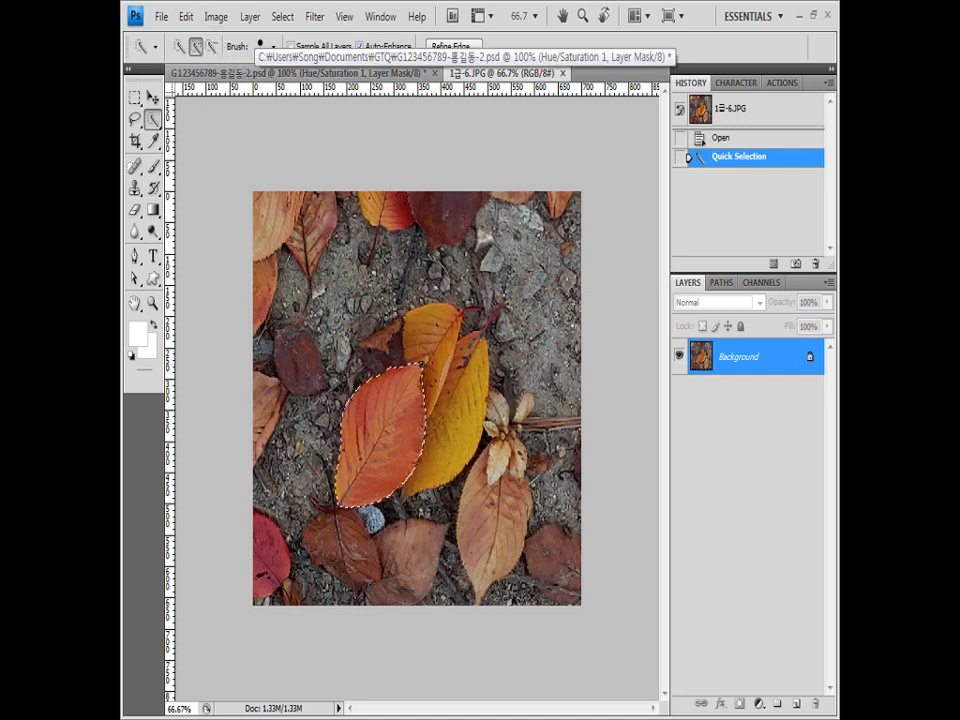
pyautogui.click(422, 364)
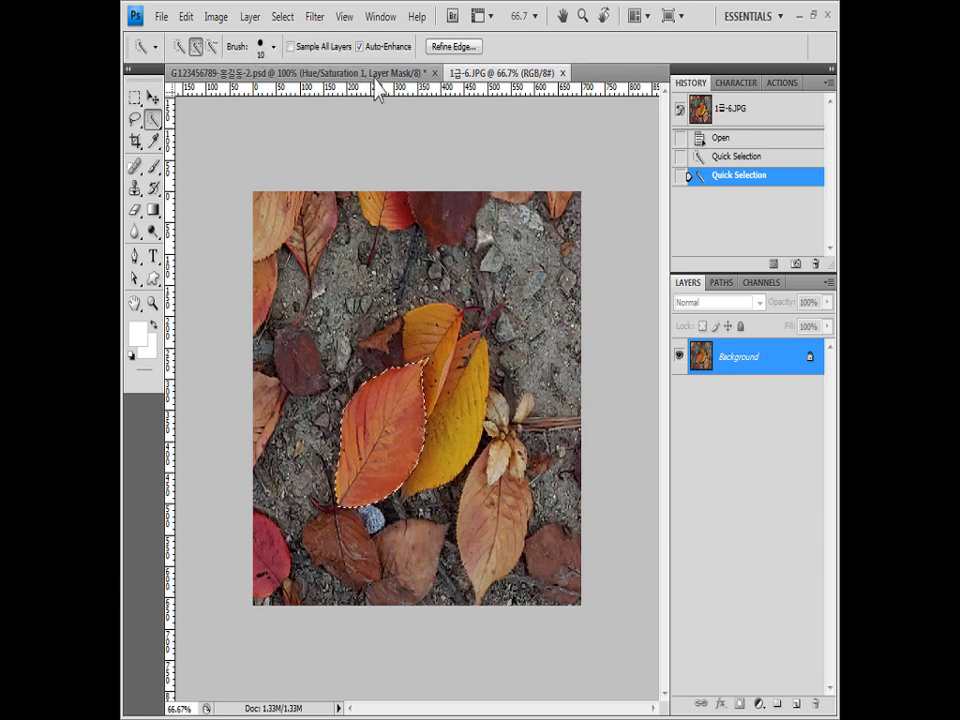
# Paste the selected leaf into the composition as a new layer and close the 1급-6.JPG photo
pyautogui.click(285, 73)
pyautogui.hotkey('ctrl', 'v')
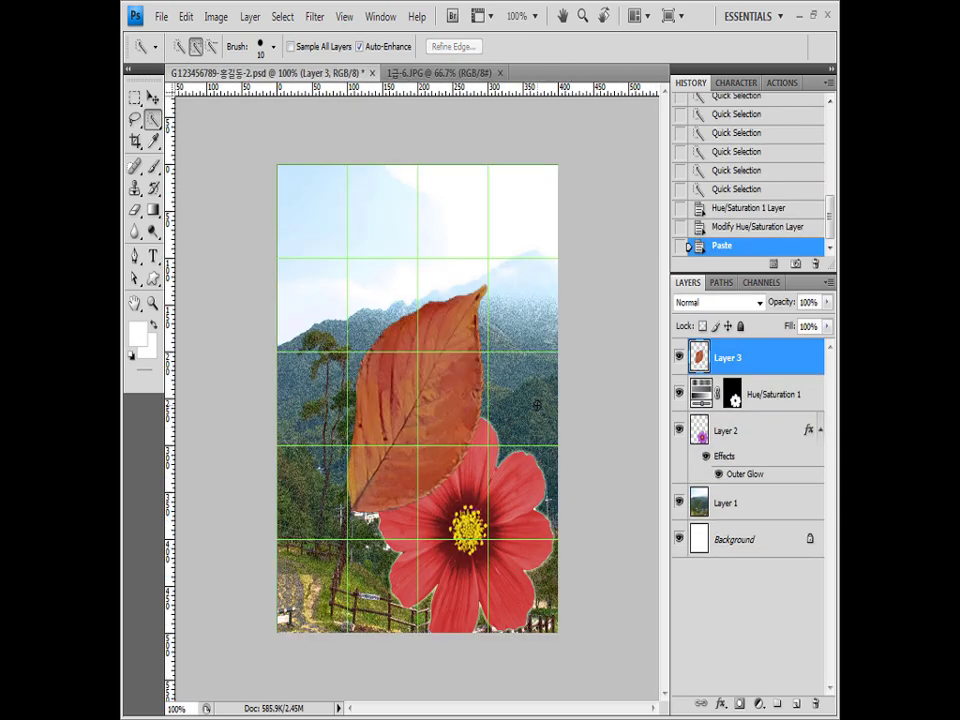
pyautogui.click(453, 76)
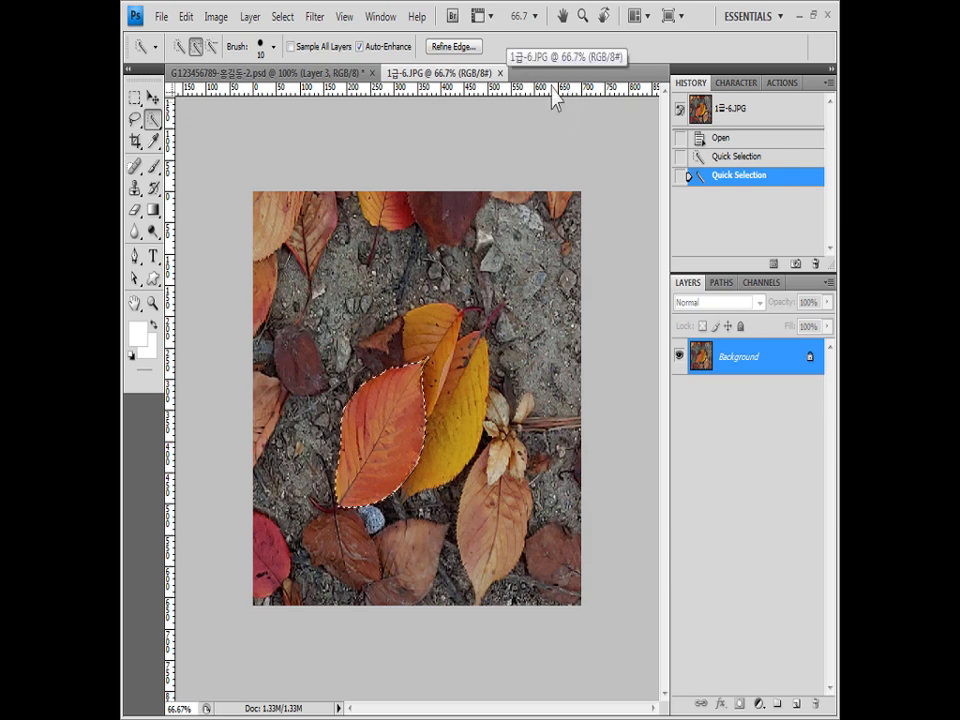
pyautogui.hotkey('ctrl', 'w')
# Move the leaf on Layer 3 into the lower-left corner of the canvas with Free Transform, keeping its size
pyautogui.hotkey('ctrl', 't')
pyautogui.moveTo(439, 381); pyautogui.dragTo(364, 535)
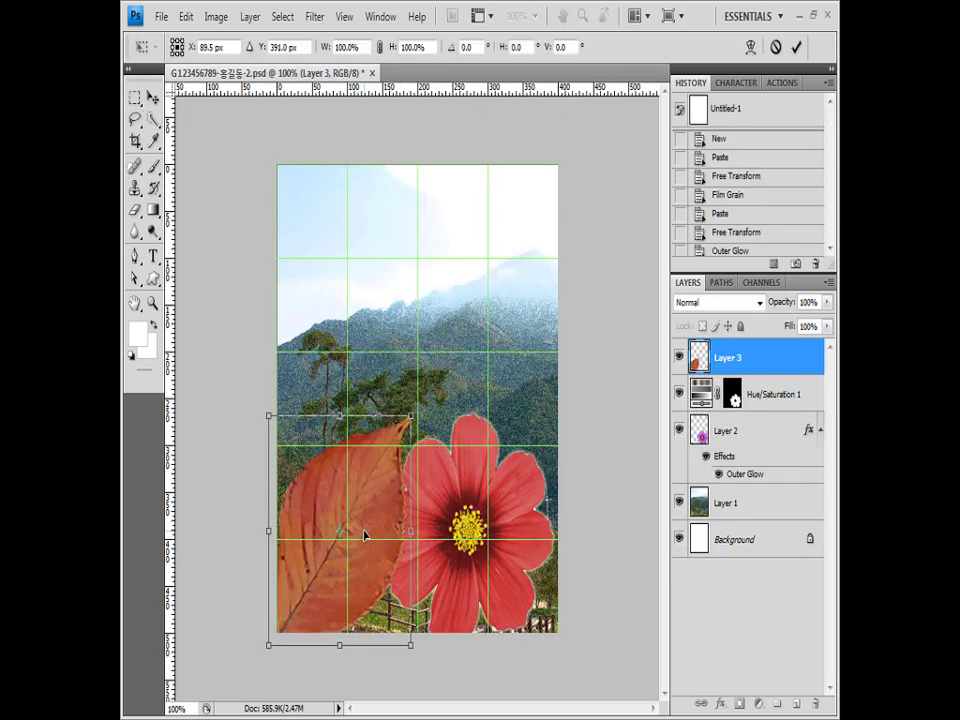
pyautogui.press('Return')
pyautogui.press('w')
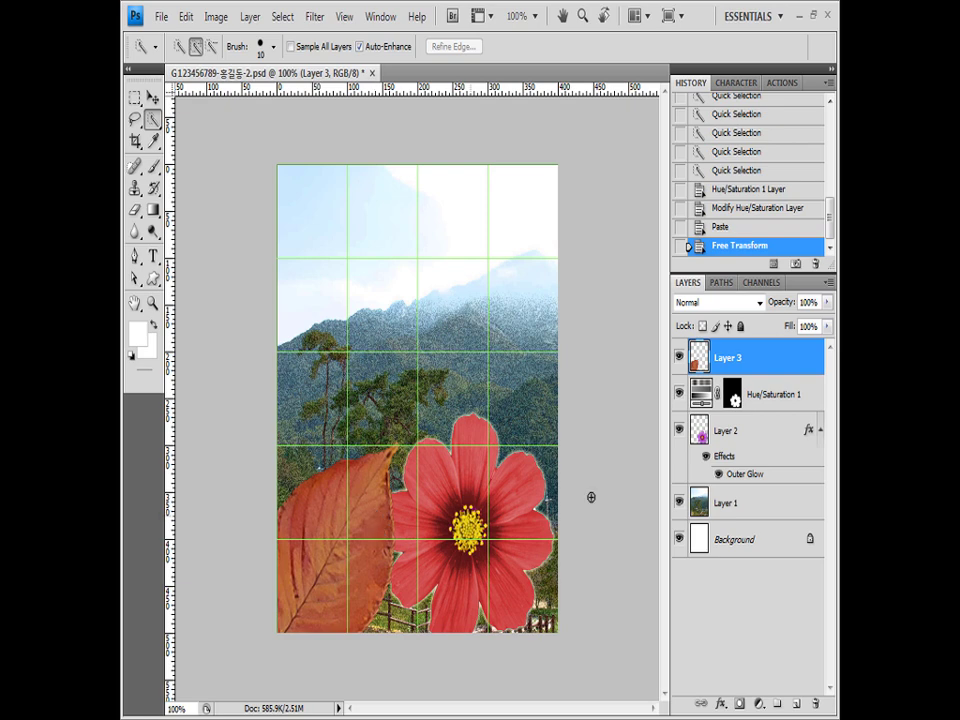
# Add a Drop Shadow layer style with the default settings to the leaf on Layer 3
pyautogui.click(722, 703)
pyautogui.click(746, 503)
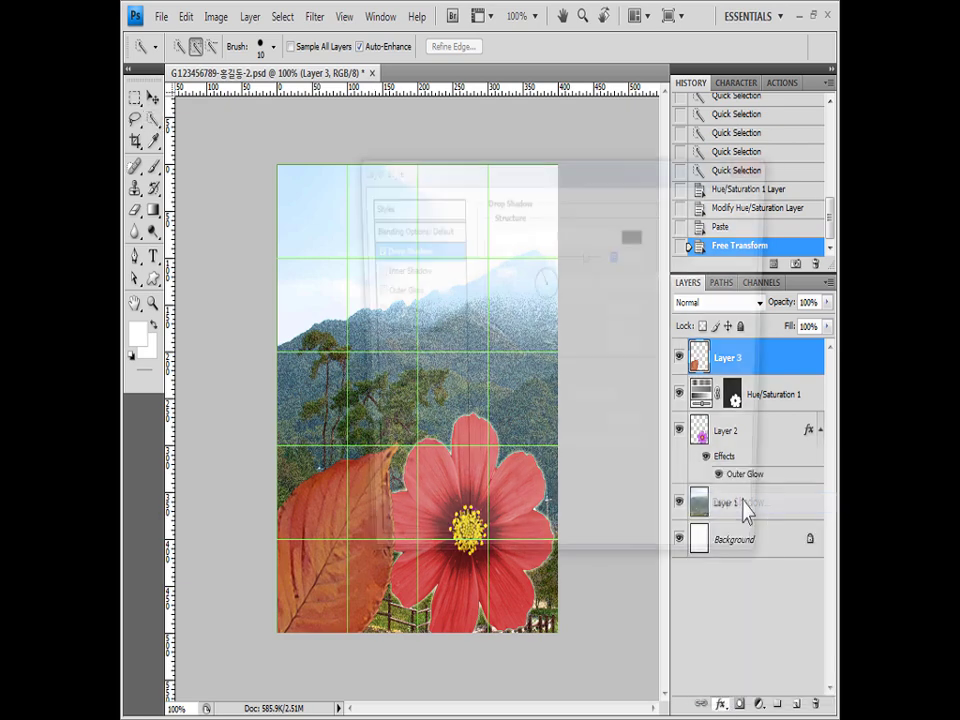
pyautogui.click(734, 207)
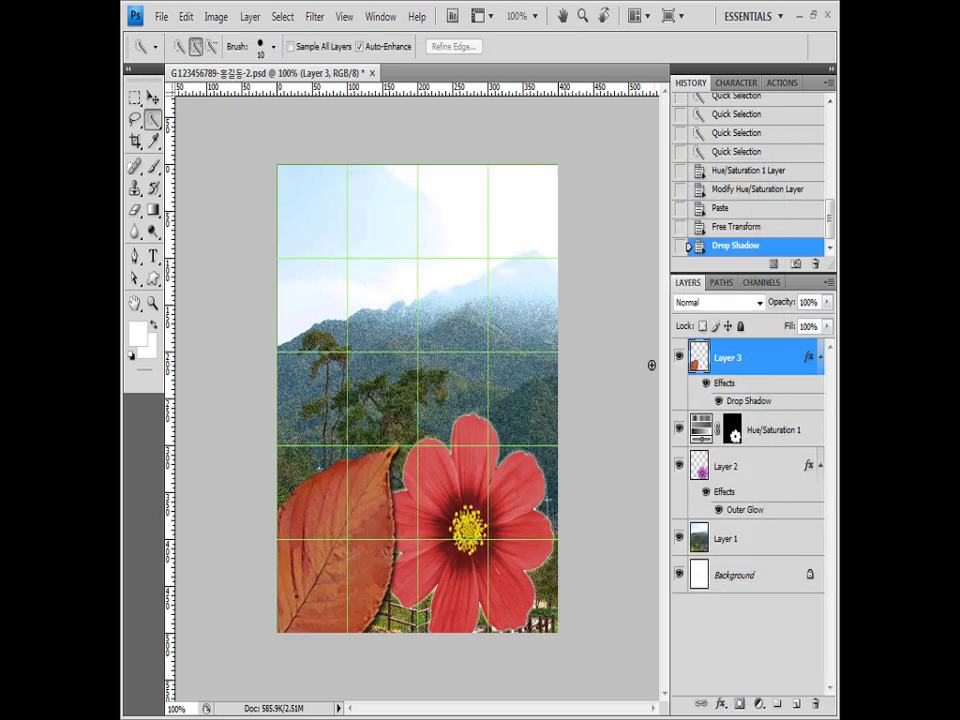
# Load the Objects shape set for the Custom Shape tool and choose the scattered confetti shape
pyautogui.click(153, 280)
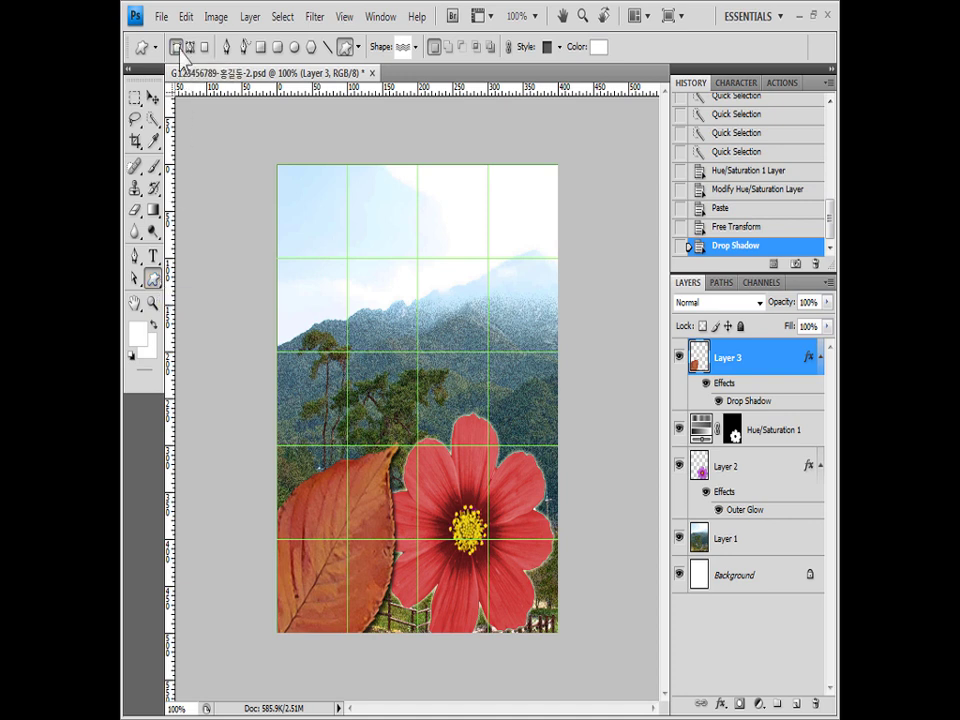
pyautogui.click(416, 52)
pyautogui.click(500, 78)
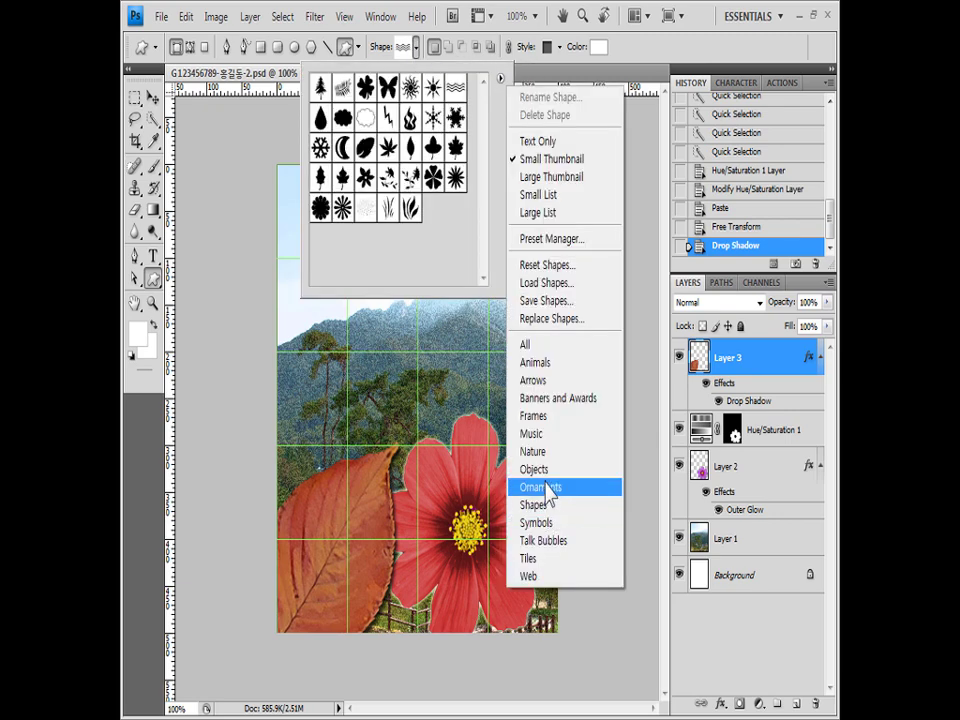
pyautogui.click(546, 486)
pyautogui.click(438, 297)
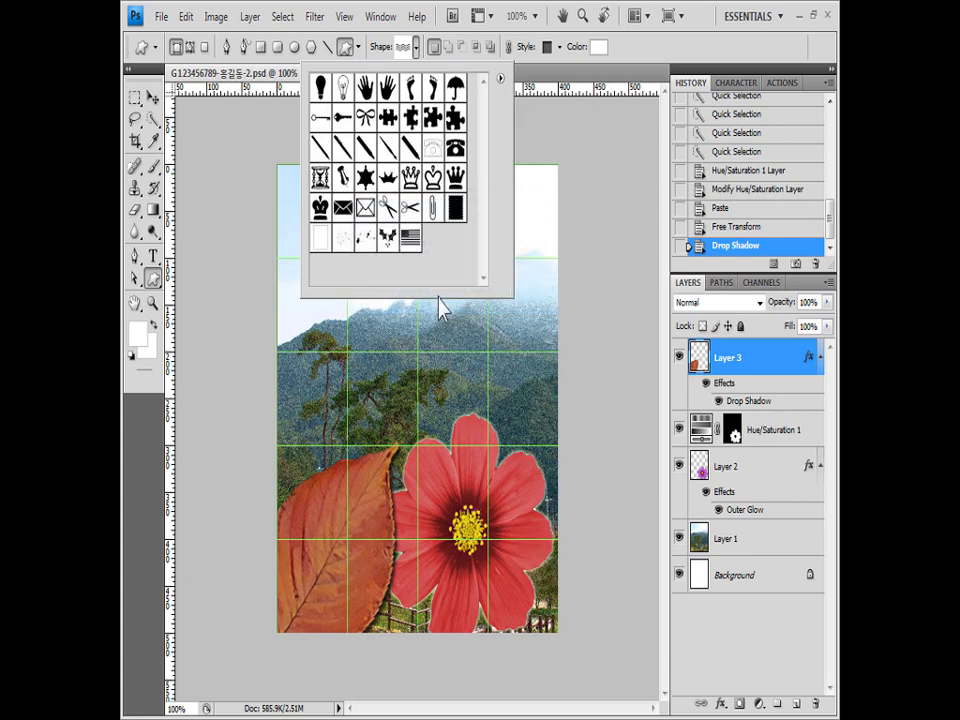
pyautogui.click(344, 245)
# Set the Custom Shape tool to no layer style and a white fill (ffffff)
pyautogui.click(556, 47)
pyautogui.click(480, 88)
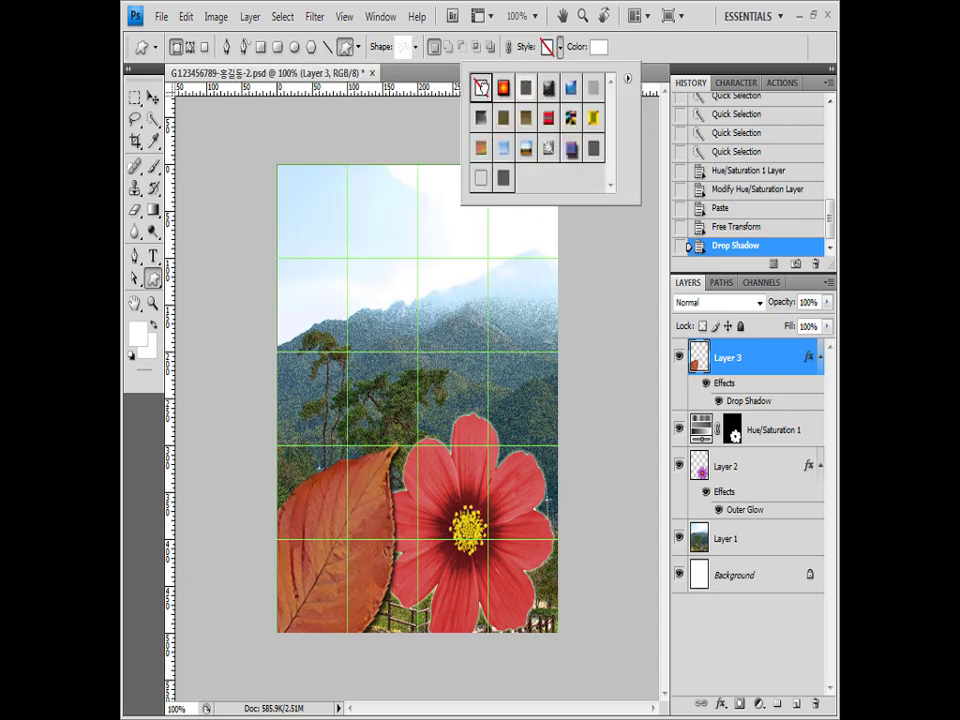
pyautogui.click(598, 47)
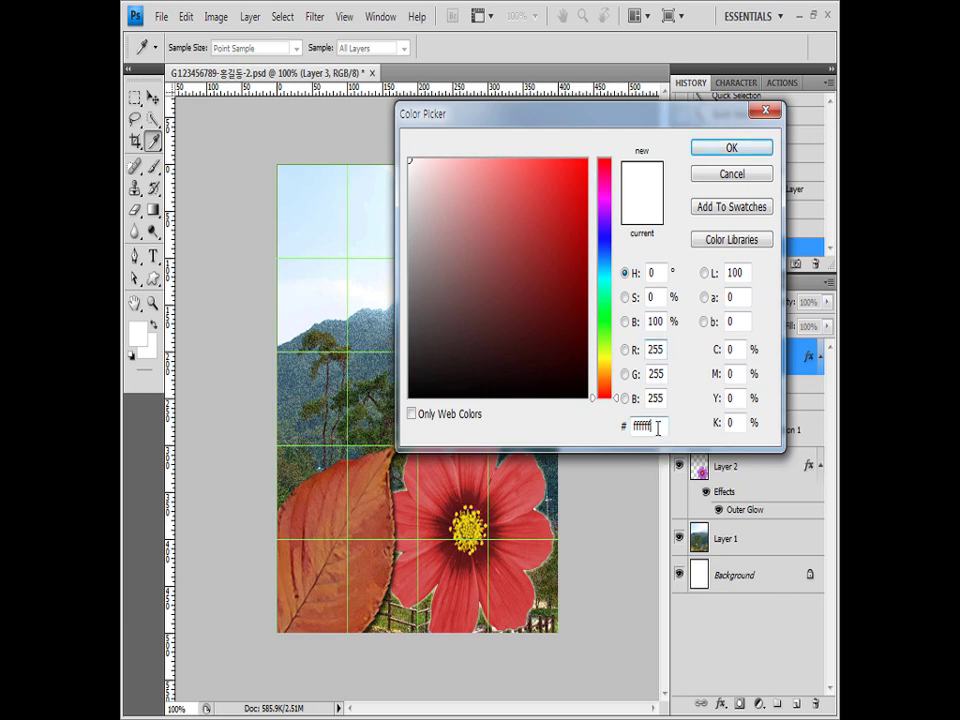
pyautogui.click(658, 428)
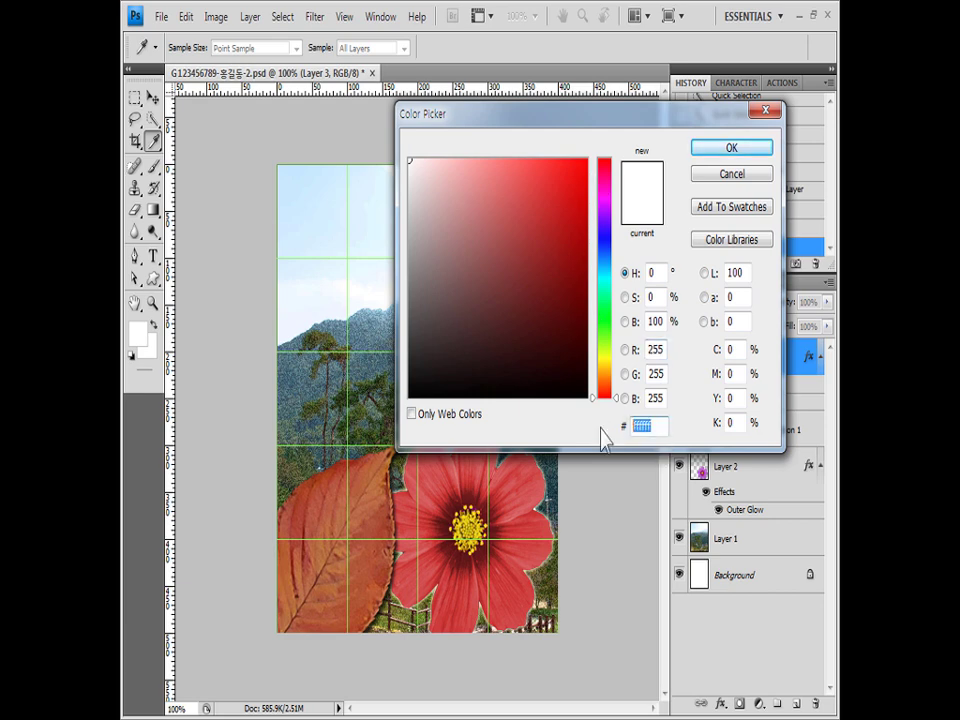
pyautogui.click(732, 150)
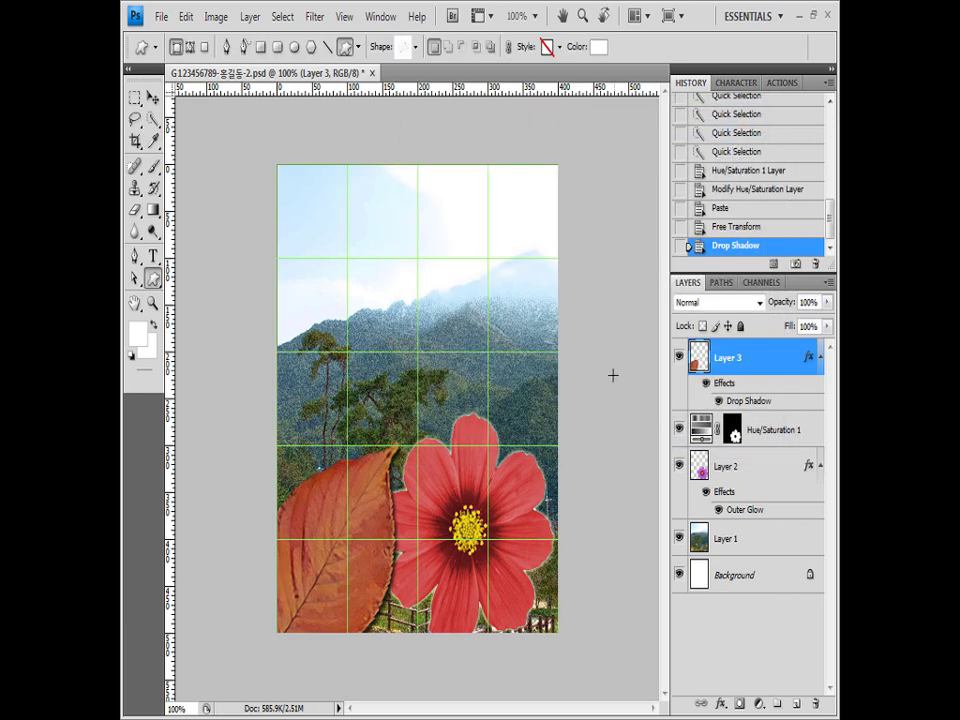
# Draw the confetti shape above the leaf and flower, and transform it to about 103.9% width and 96.3% height
pyautogui.moveTo(315, 295); pyautogui.dragTo(531, 496)
pyautogui.hotkey('ctrl', 't')
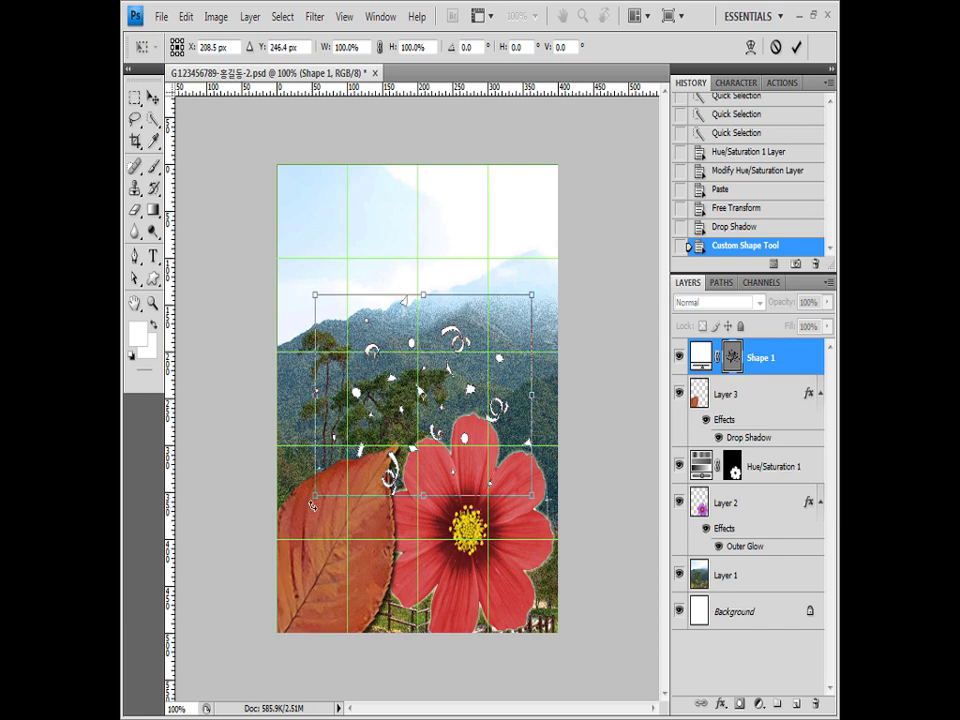
pyautogui.moveTo(314, 496); pyautogui.dragTo(307, 503)
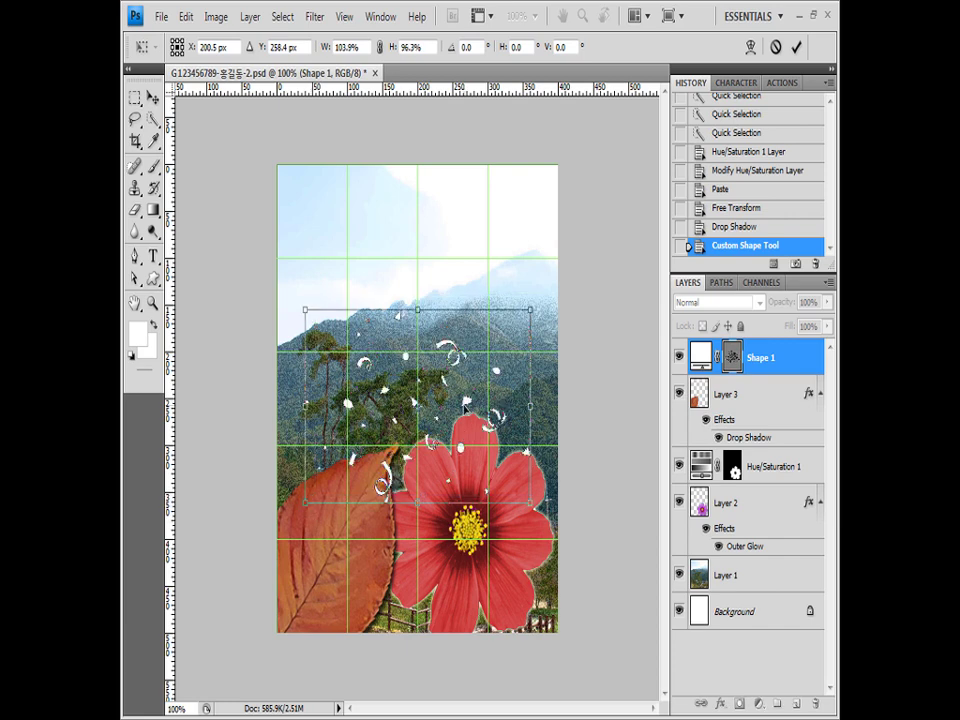
pyautogui.press('Return')
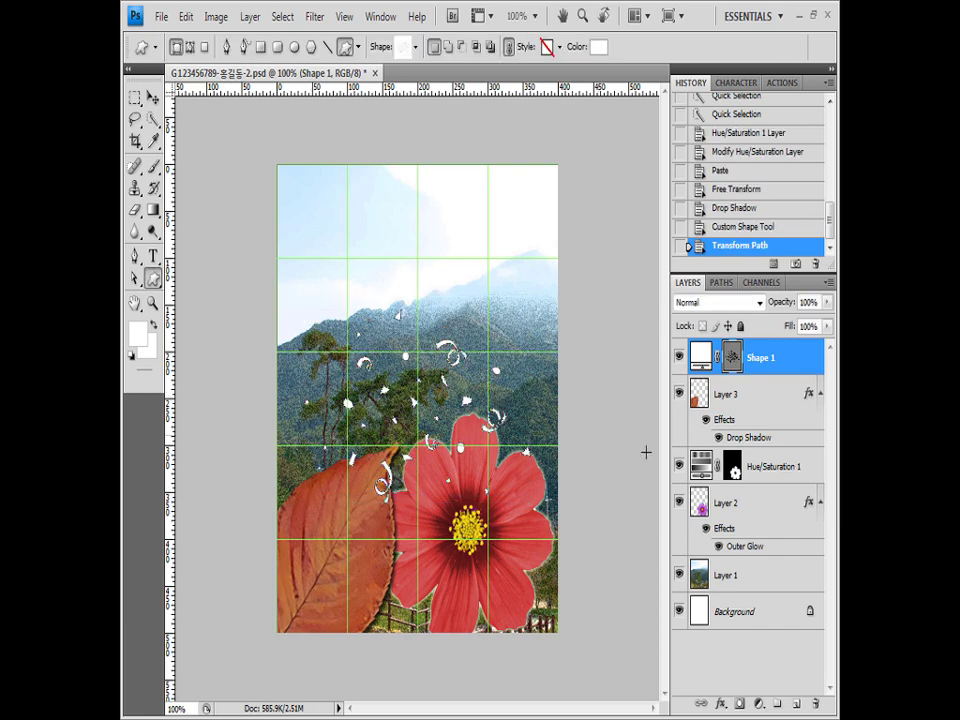
# Add a Bevel and Emboss layer style with the default Inner Bevel settings to the confetti shape layer
pyautogui.click(721, 704)
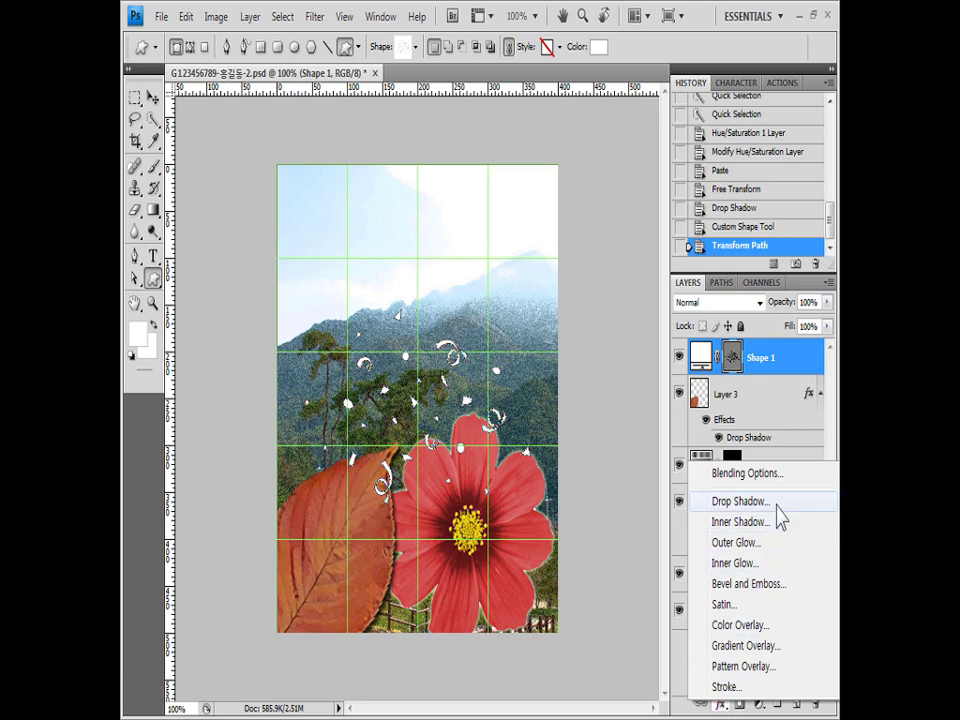
pyautogui.click(778, 584)
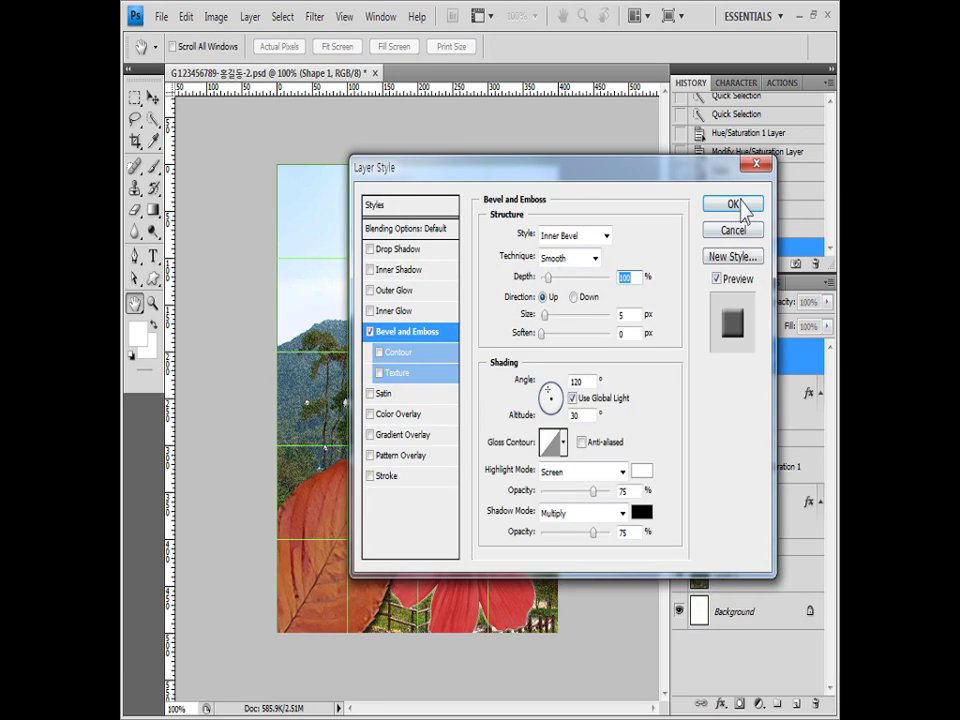
pyautogui.click(736, 201)
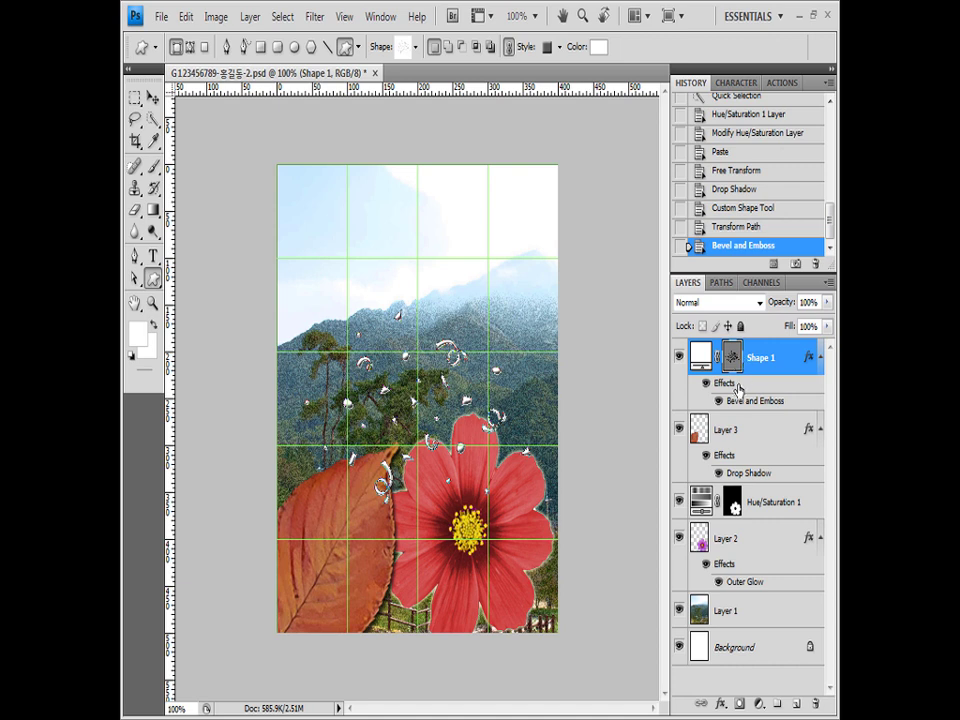
# Set the Custom Shape tool to no layer style so new shapes are drawn without effects
pyautogui.click(558, 47)
pyautogui.click(477, 86)
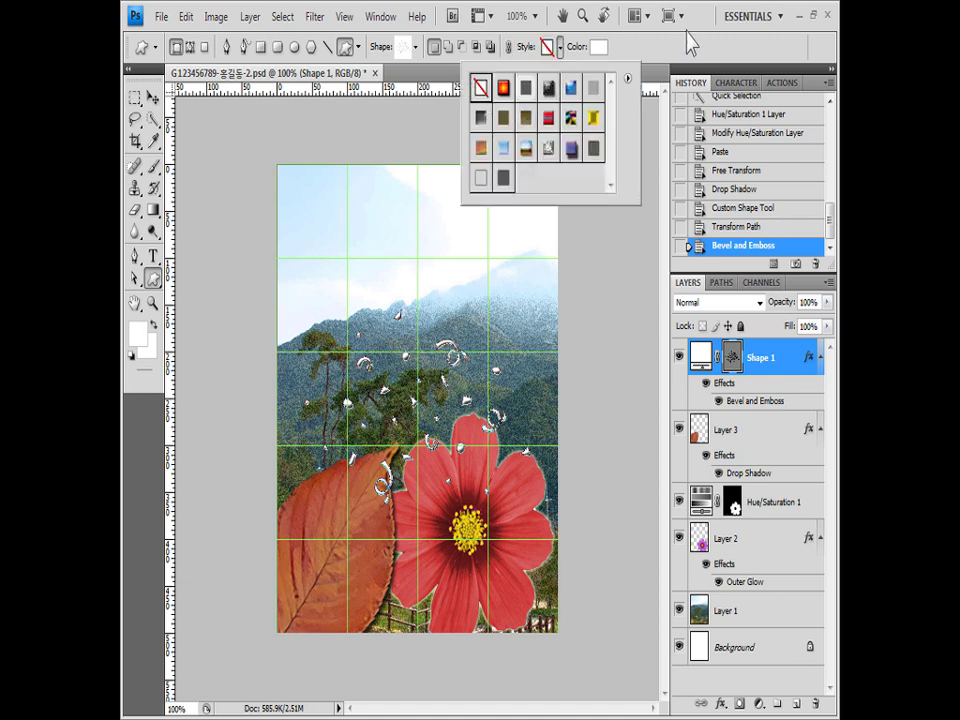
pyautogui.click(519, 34)
# Replace the current custom shapes with the Nature set and choose the butterfly shape
pyautogui.click(416, 47)
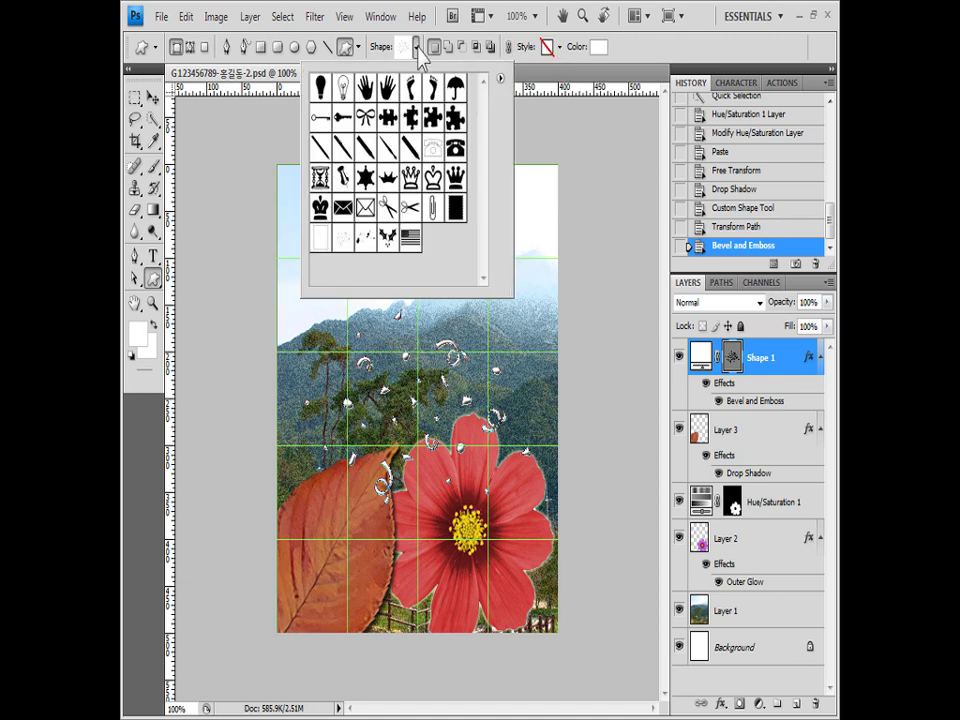
pyautogui.click(500, 78)
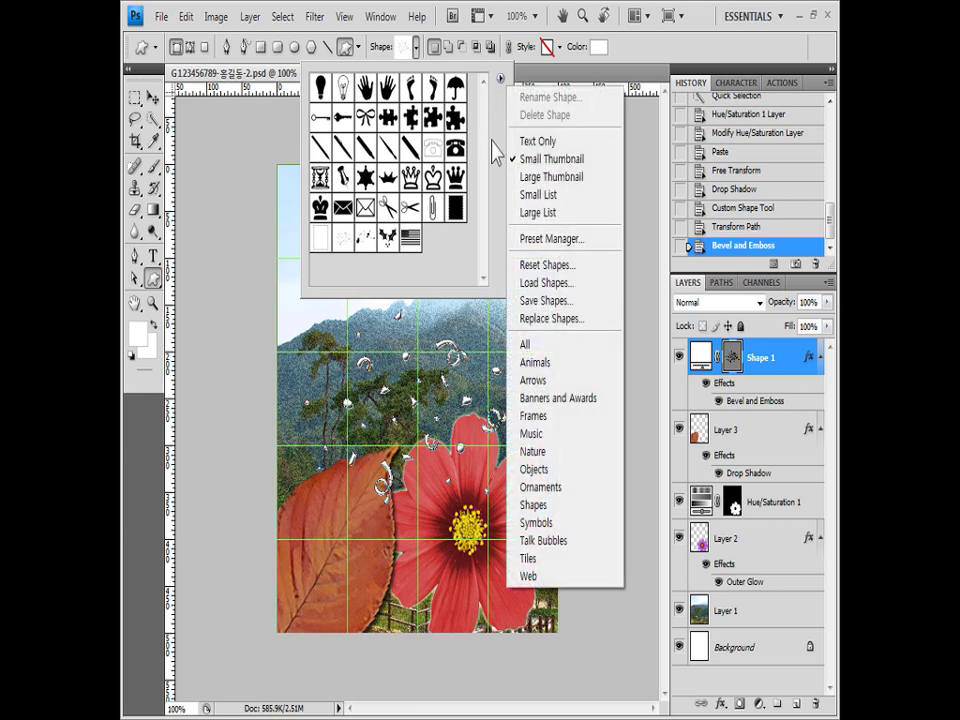
pyautogui.click(569, 460)
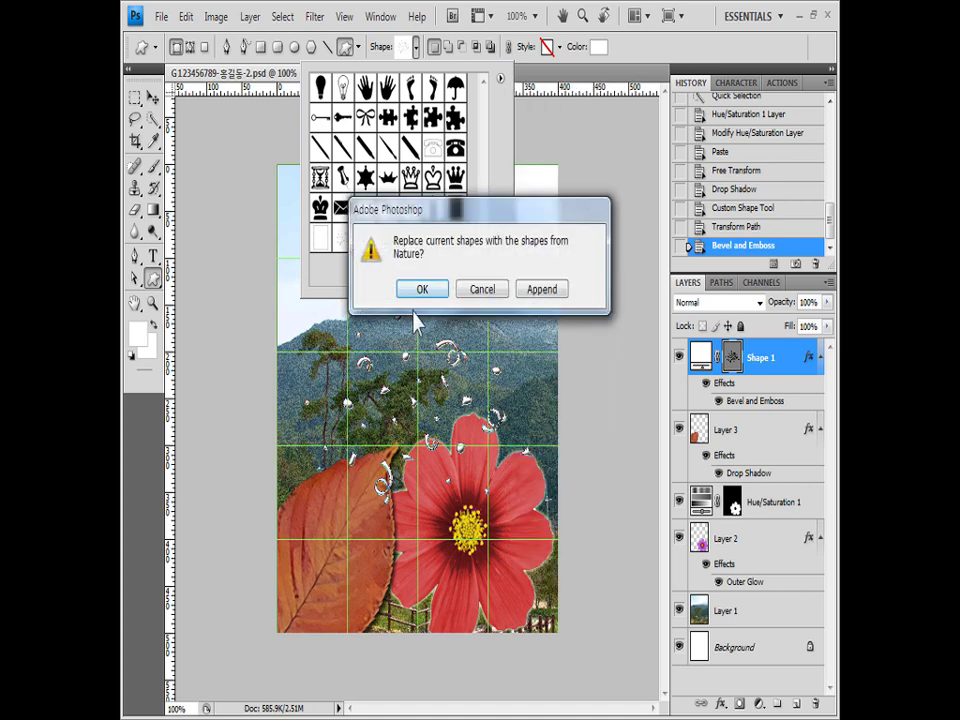
pyautogui.click(424, 289)
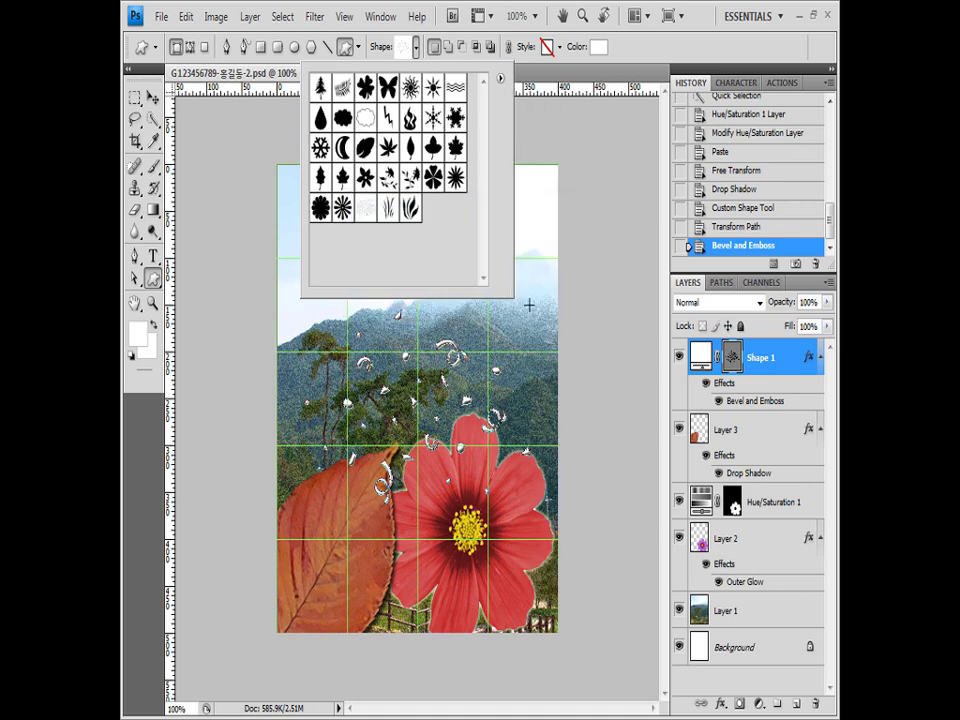
pyautogui.moveTo(513, 294)
pyautogui.mouseDown()
pyautogui.moveTo(530, 328)
pyautogui.moveTo(500, 298)
pyautogui.moveTo(707, 350)
pyautogui.moveTo(452, 298)
pyautogui.moveTo(477, 316)
pyautogui.moveTo(507, 306)
pyautogui.mouseUp()
pyautogui.click(388, 88)
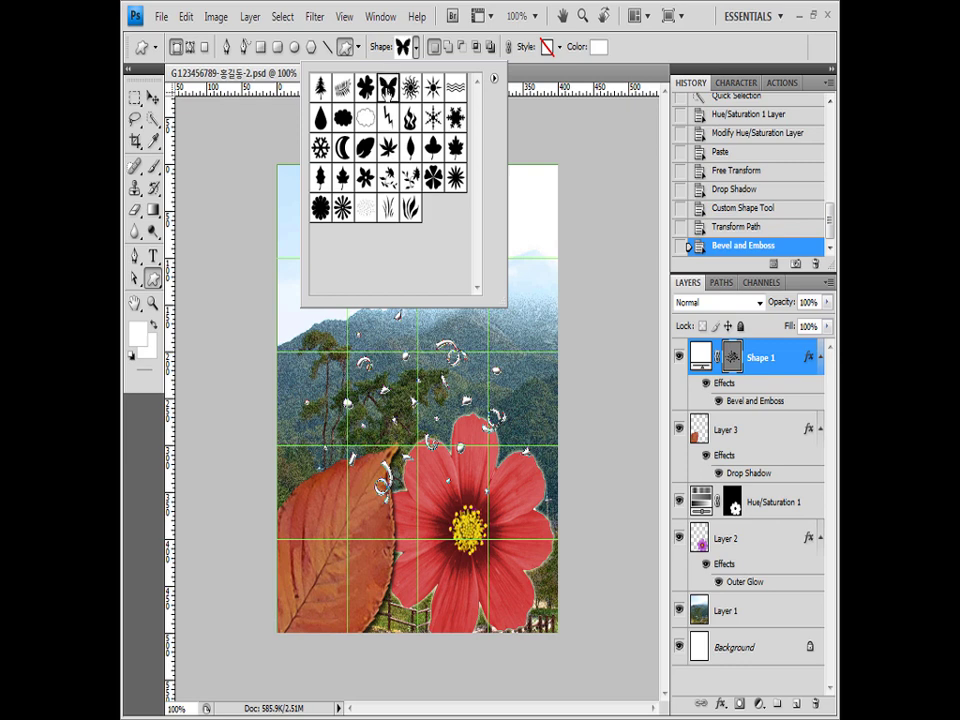
# Set the fill colour for the butterfly shape to 66cccc
pyautogui.click(598, 49)
pyautogui.doubleClick(666, 422)
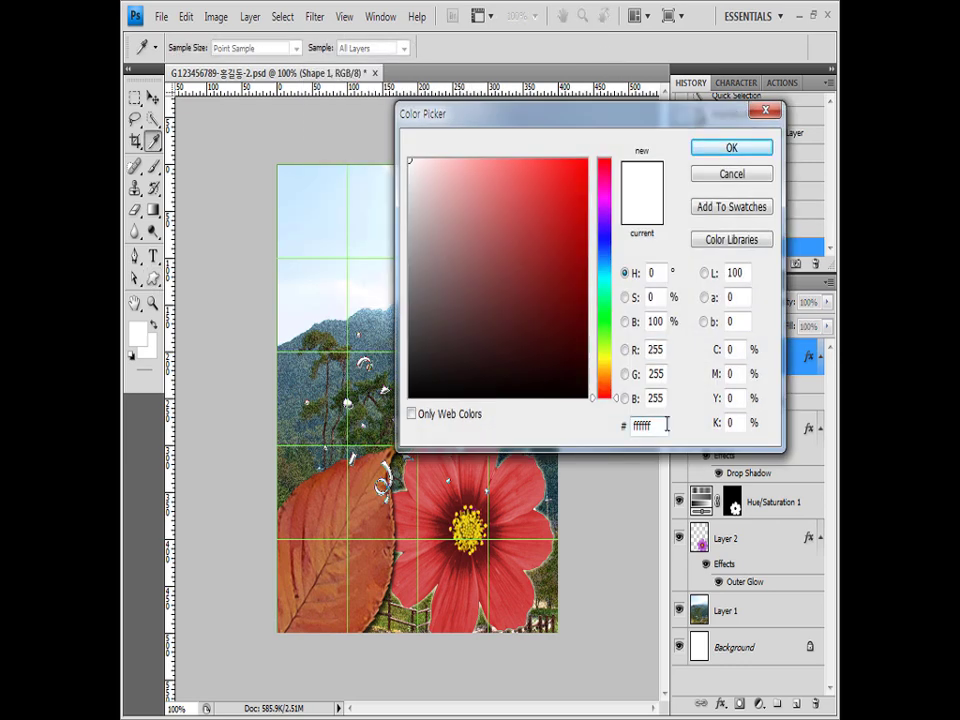
pyautogui.write('66cccc')
pyautogui.click(731, 147)
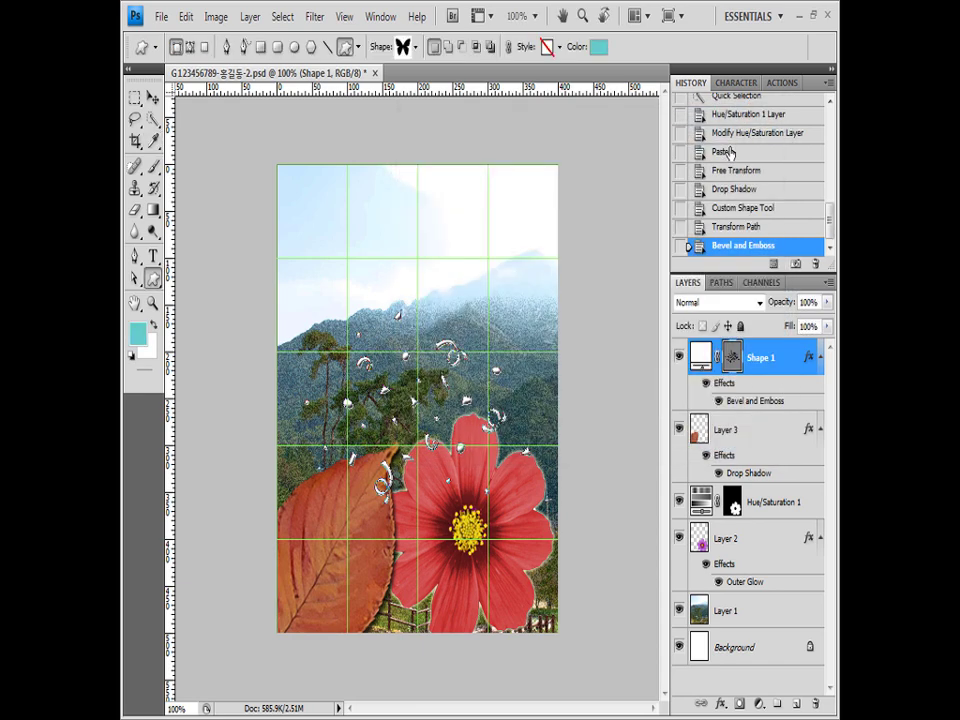
# Draw the butterfly in the upper-left sky of the image and rotate it slightly counterclockwise
pyautogui.moveTo(240, 206)
pyautogui.mouseDown()
pyautogui.moveTo(372, 308)
pyautogui.moveTo(351, 268)
pyautogui.moveTo(369, 253)
pyautogui.mouseUp()
pyautogui.hotkey('ctrl', 't')
pyautogui.press('Return')
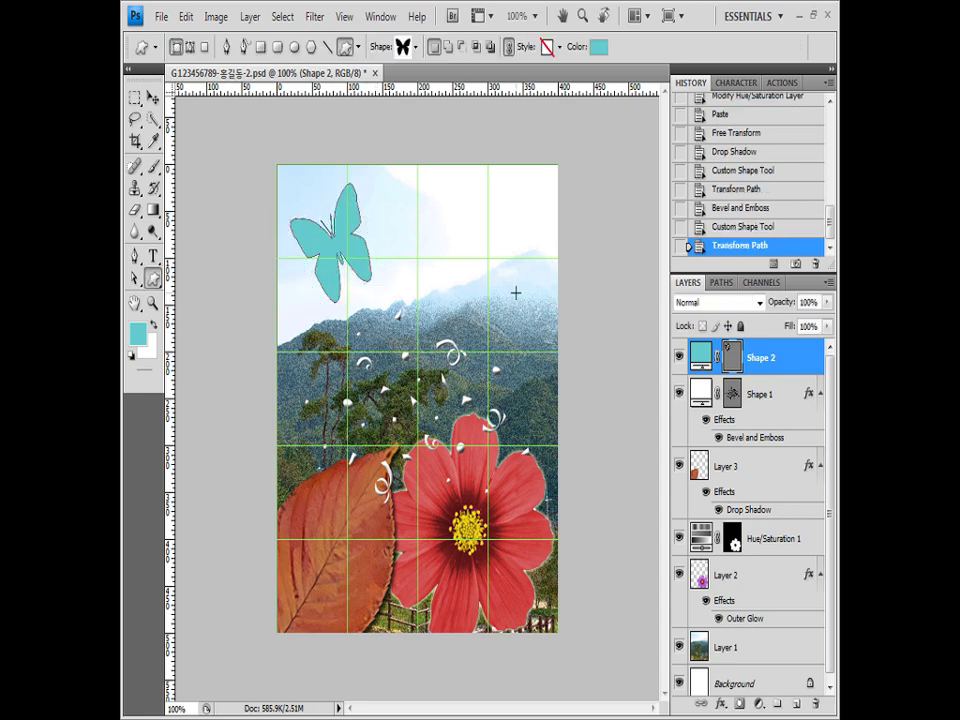
# Add an Inner Shadow layer style with the default settings to the butterfly shape layer
pyautogui.click(720, 705)
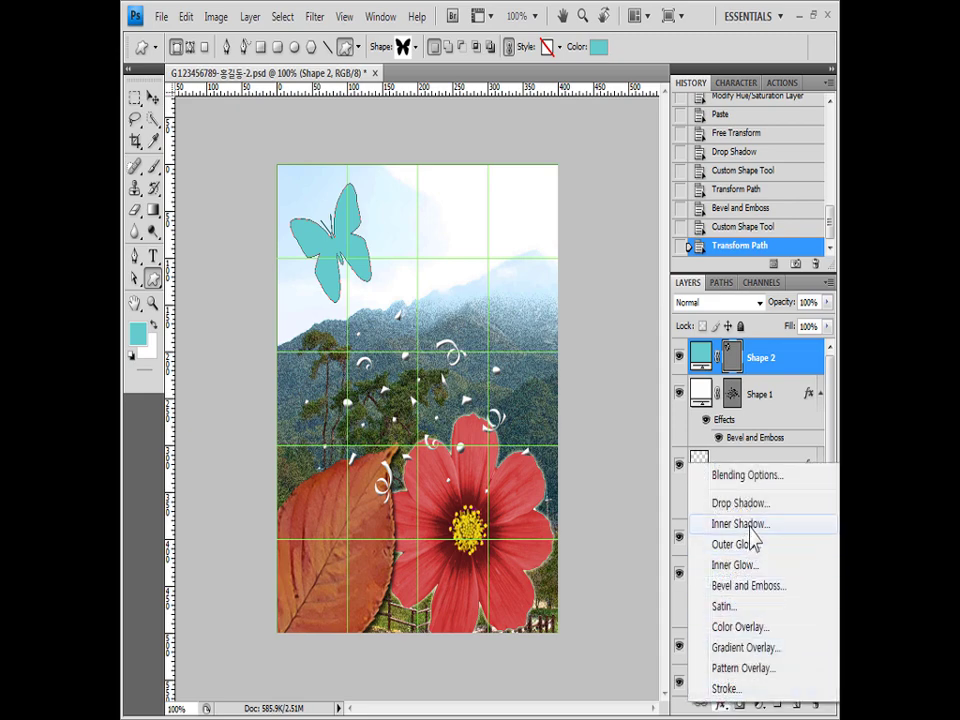
pyautogui.click(740, 524)
pyautogui.click(733, 201)
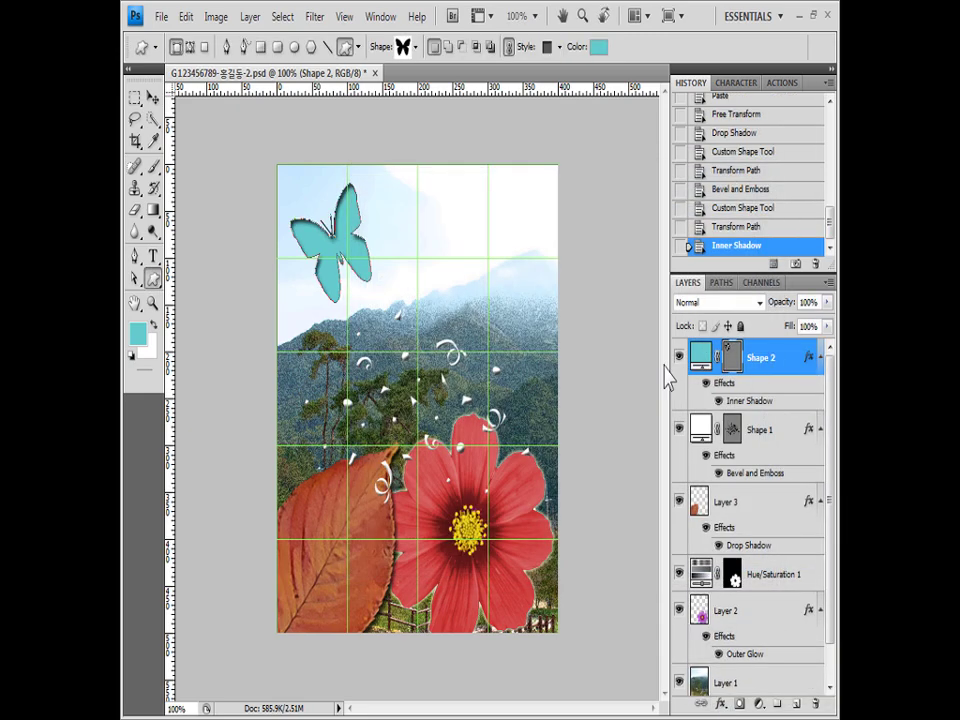
# Add the text "가을을 느끼세요" beside the butterfly's lower wings, using the 굴림 font at 35 pt
pyautogui.click(153, 258)
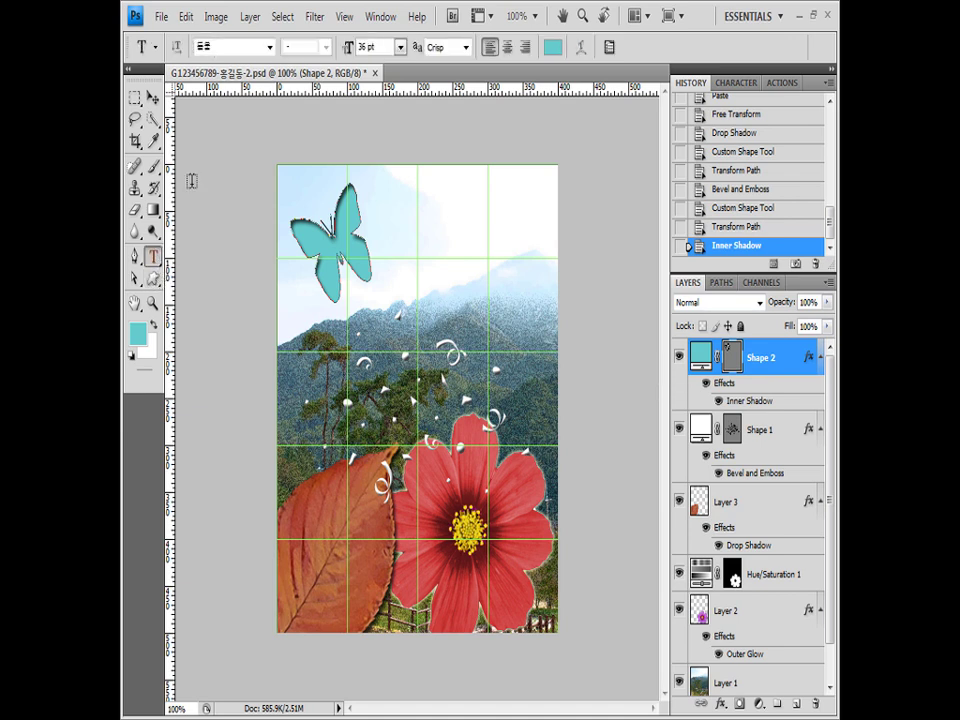
pyautogui.click(232, 47)
pyautogui.click(233, 50)
pyautogui.click(231, 47)
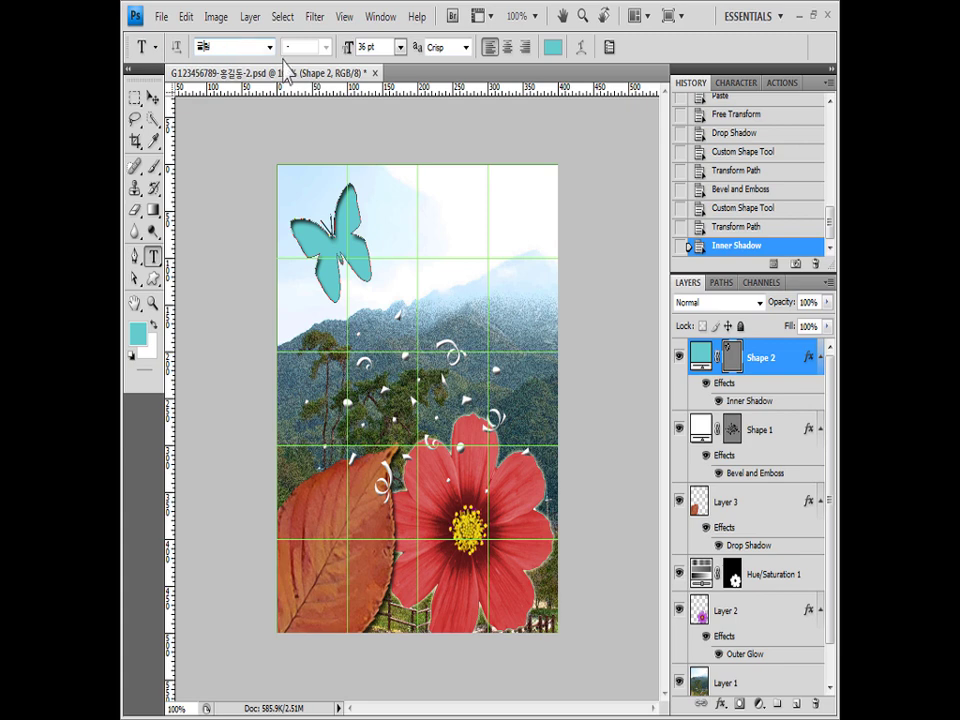
pyautogui.click(269, 47)
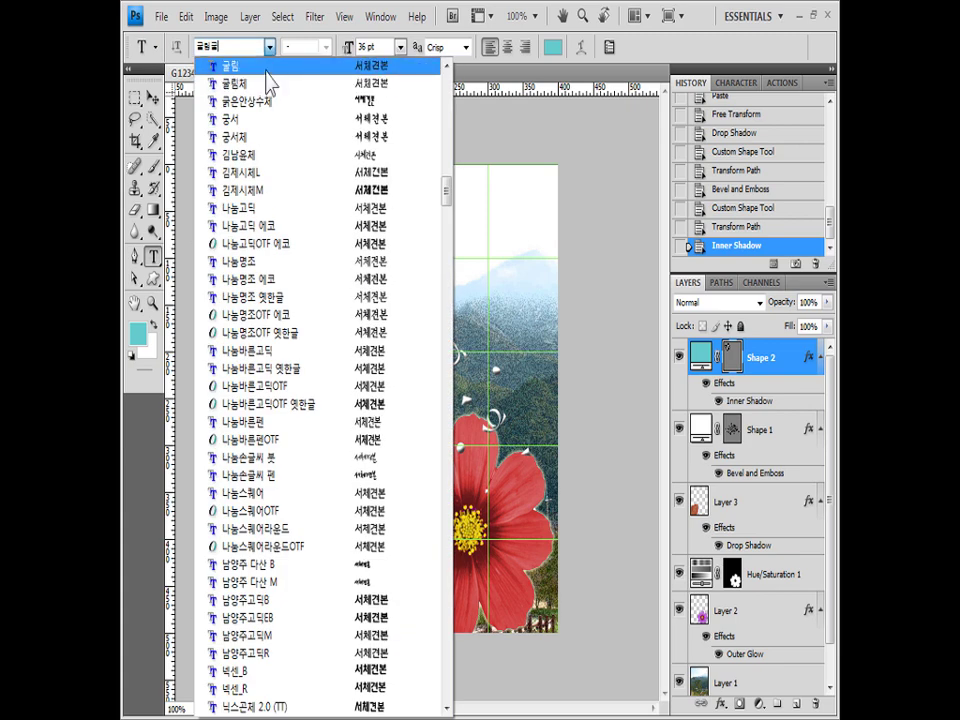
pyautogui.click(266, 71)
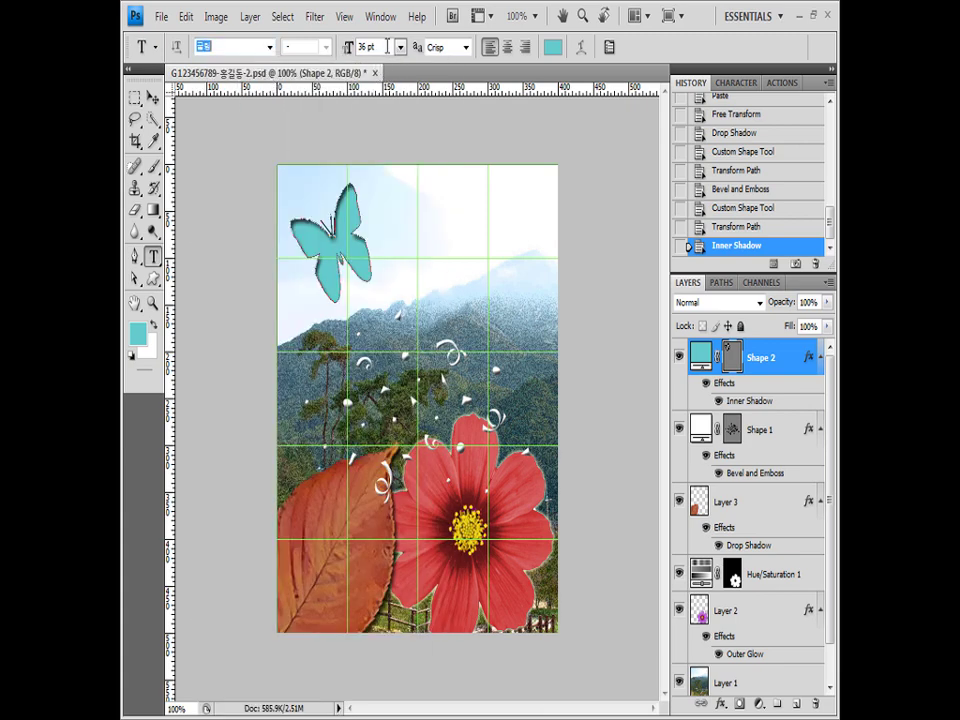
pyautogui.press('Tab')
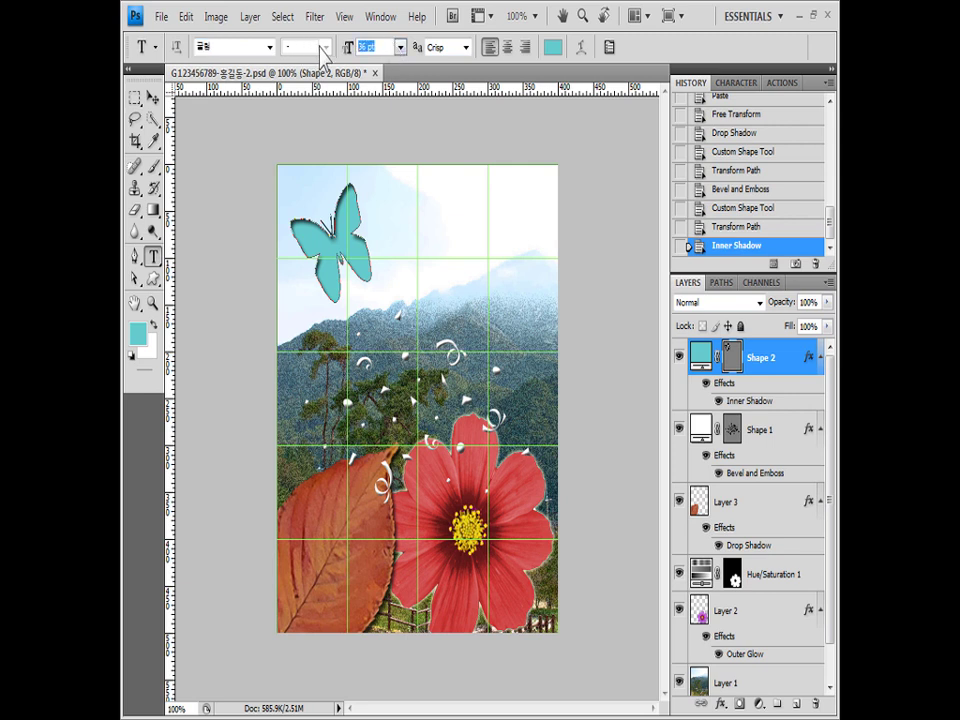
pyautogui.write('35')
pyautogui.press('Return')
pyautogui.click(344, 298)
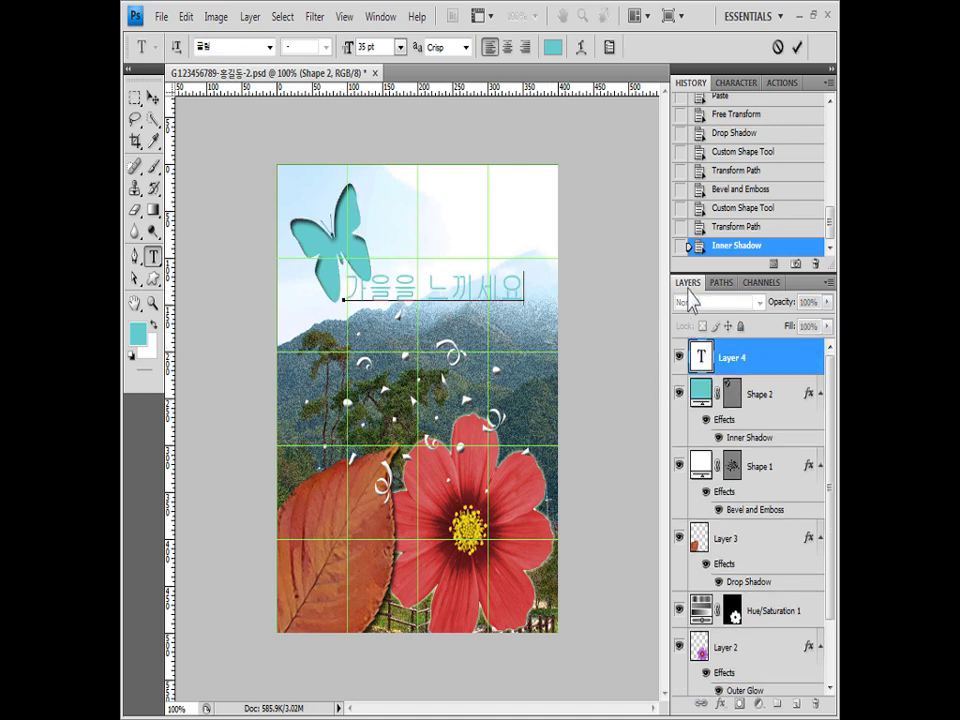
pyautogui.click(758, 367)
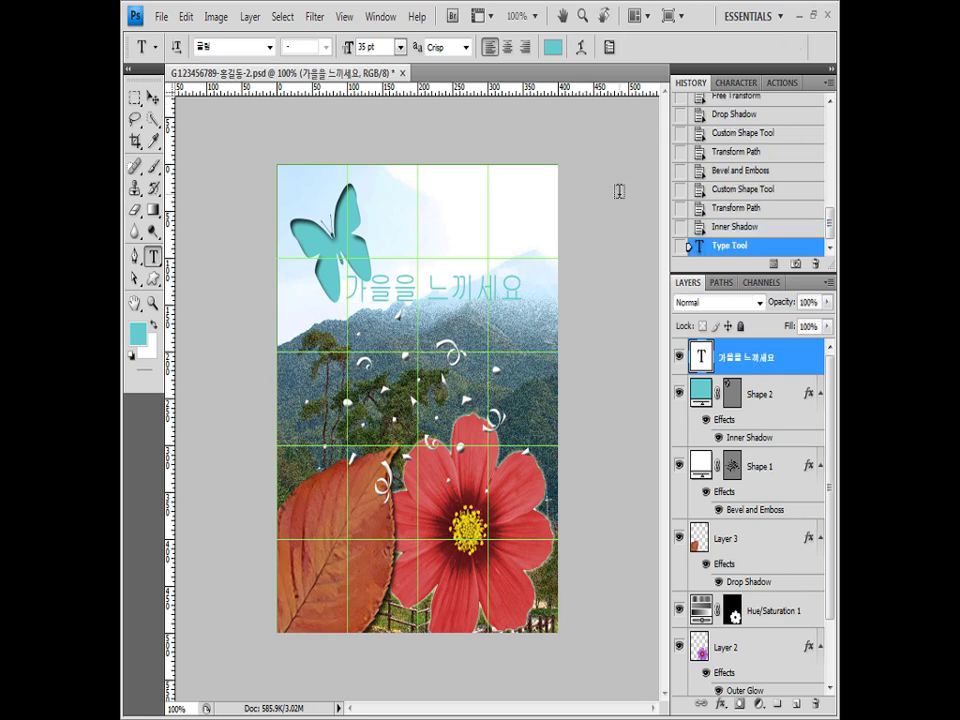
# Warp the text "가을을 느끼세요" with the horizontal Arc Upper style at +50% bend
pyautogui.click(582, 50)
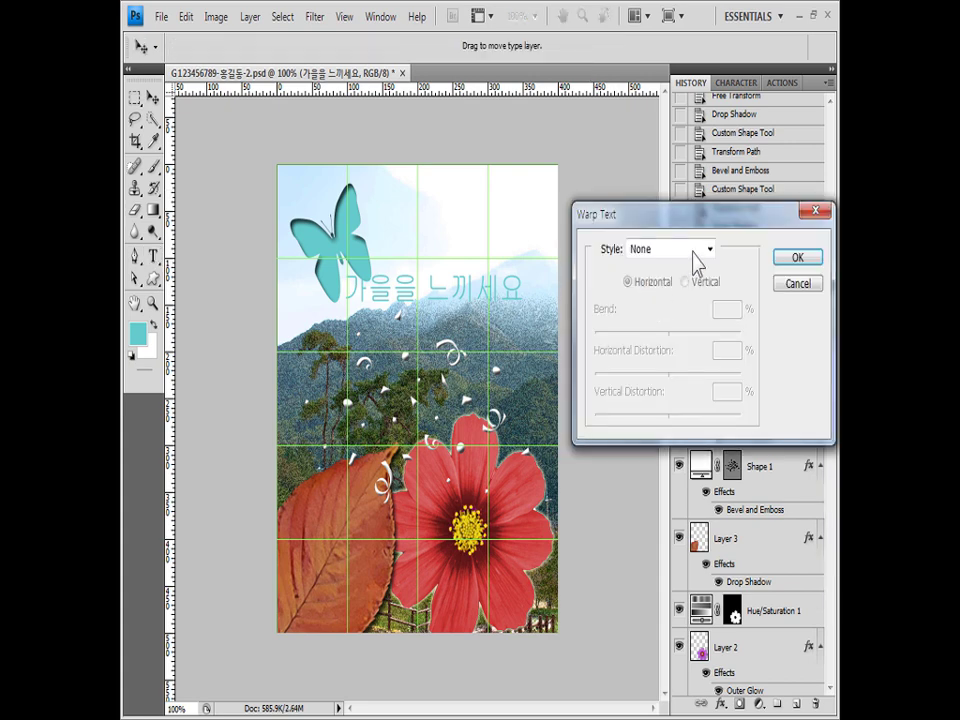
pyautogui.click(697, 258)
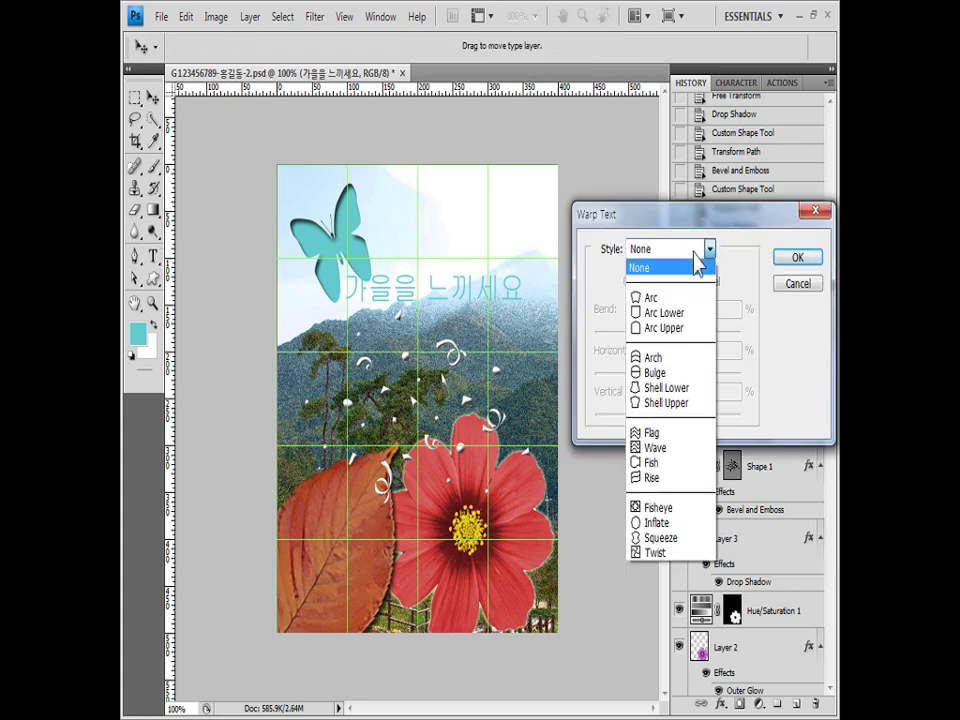
pyautogui.click(690, 327)
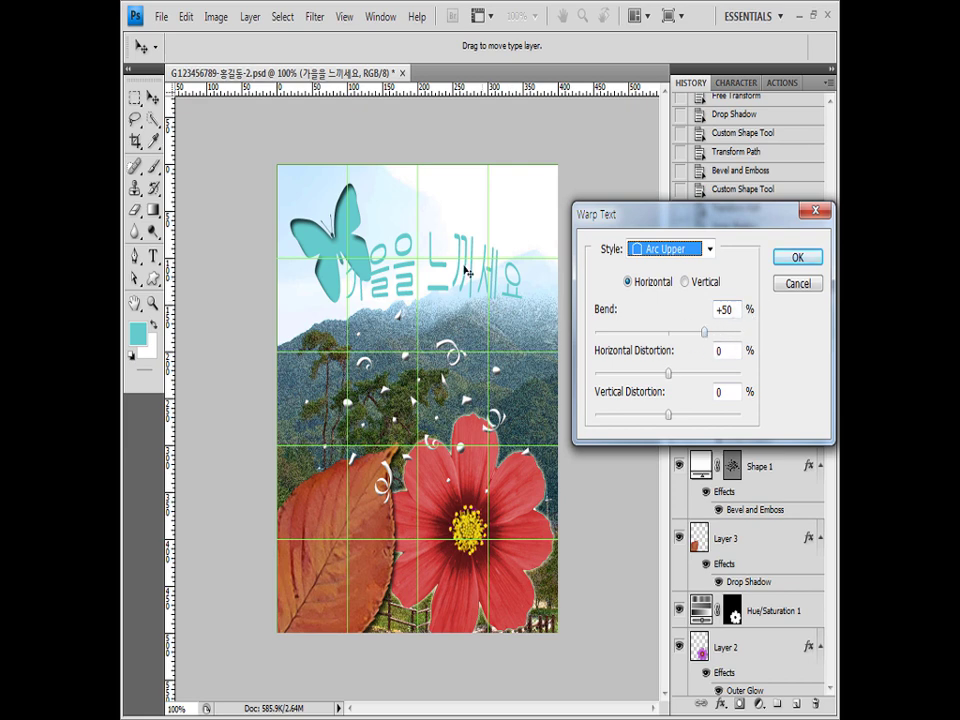
pyautogui.click(802, 259)
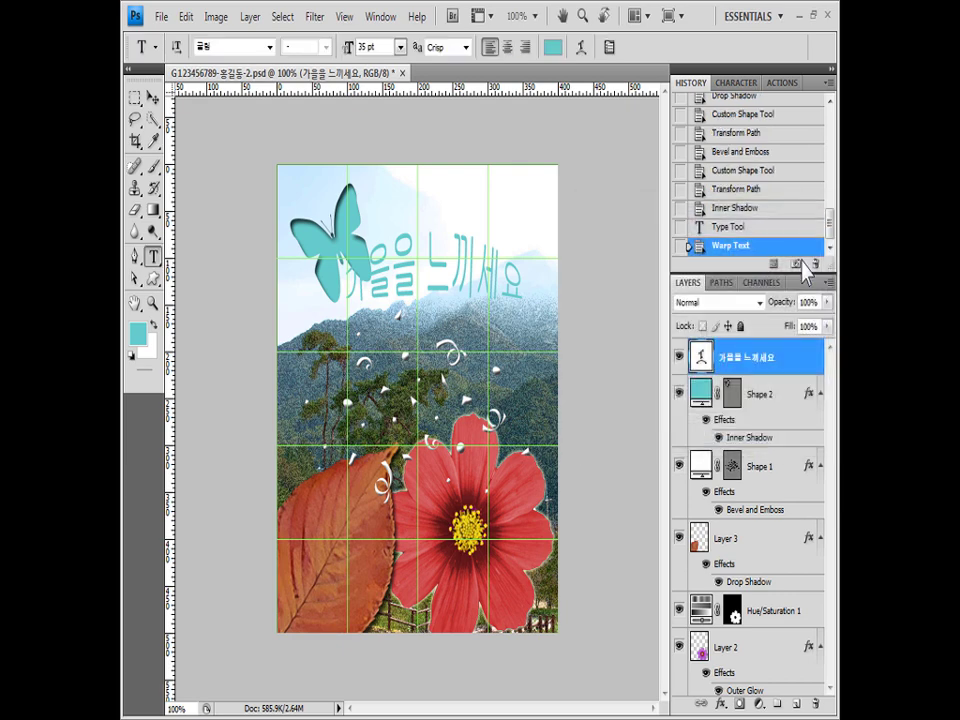
# Add a linear Gradient Overlay to the warped text layer with its angle set to 0°
pyautogui.click(722, 706)
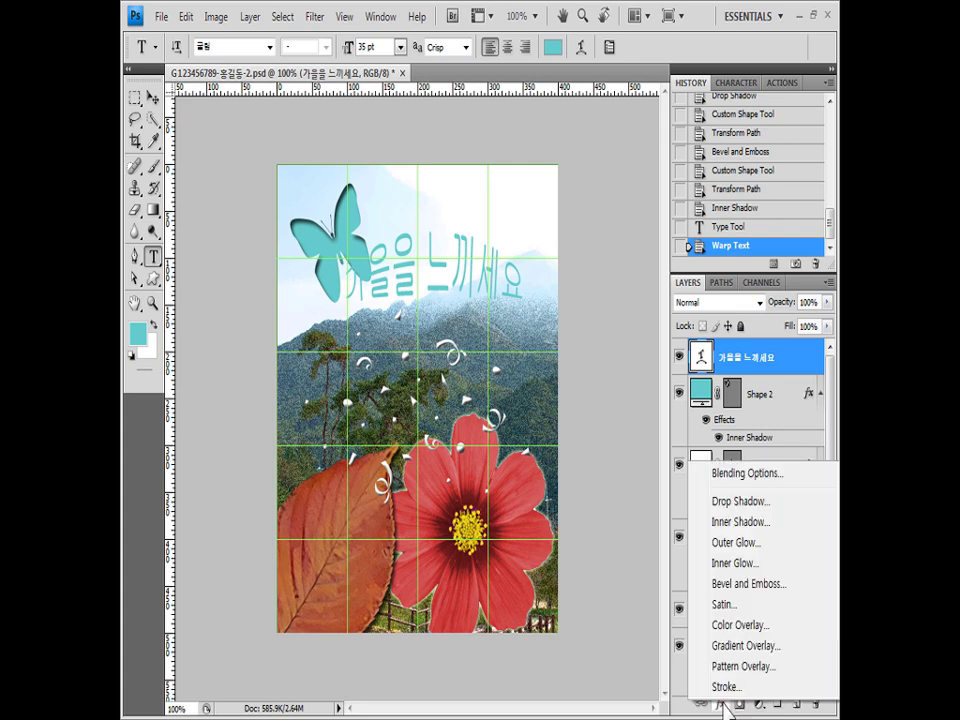
pyautogui.click(748, 646)
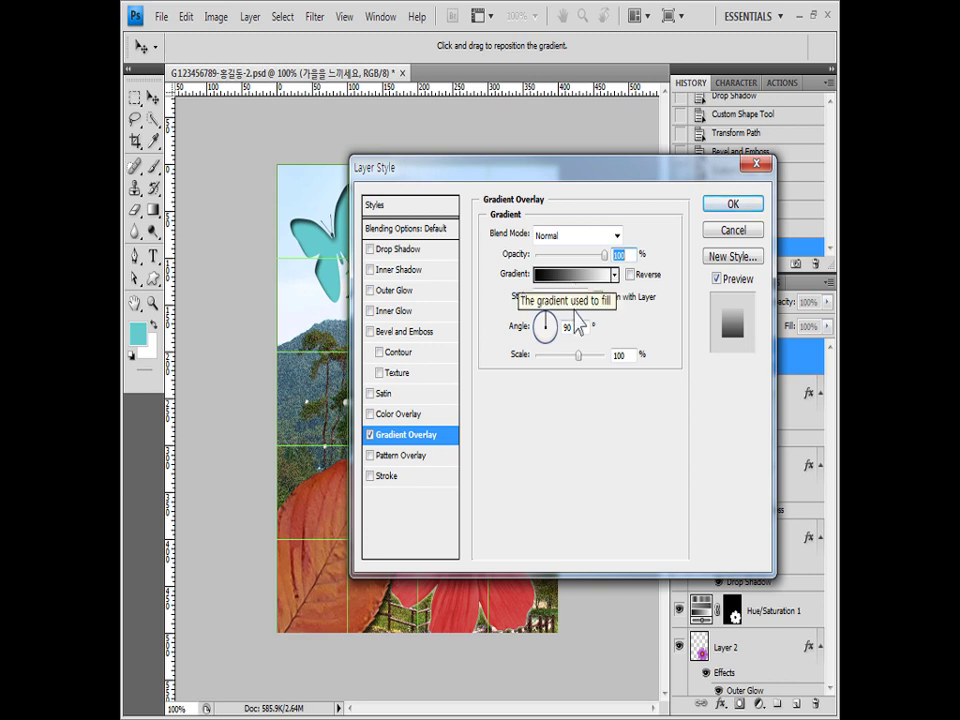
pyautogui.click(576, 327)
pyautogui.write('0')
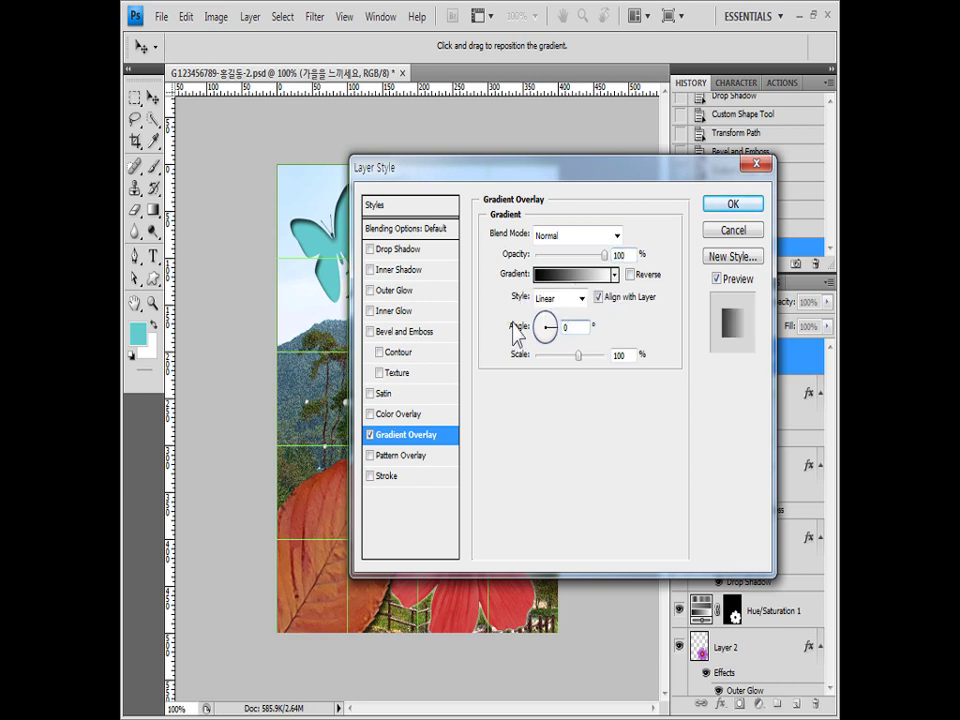
# Open the overlay's gradient for editing, choose the black-to-white preset and select its black colour stop
pyautogui.click(575, 285)
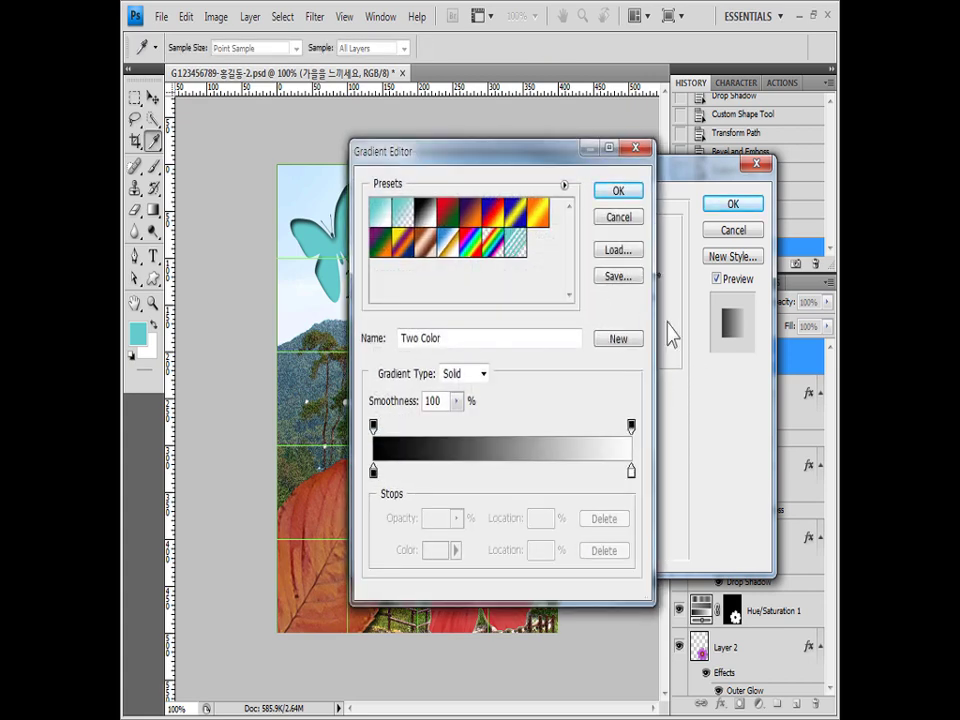
pyautogui.click(425, 222)
pyautogui.doubleClick(373, 470)
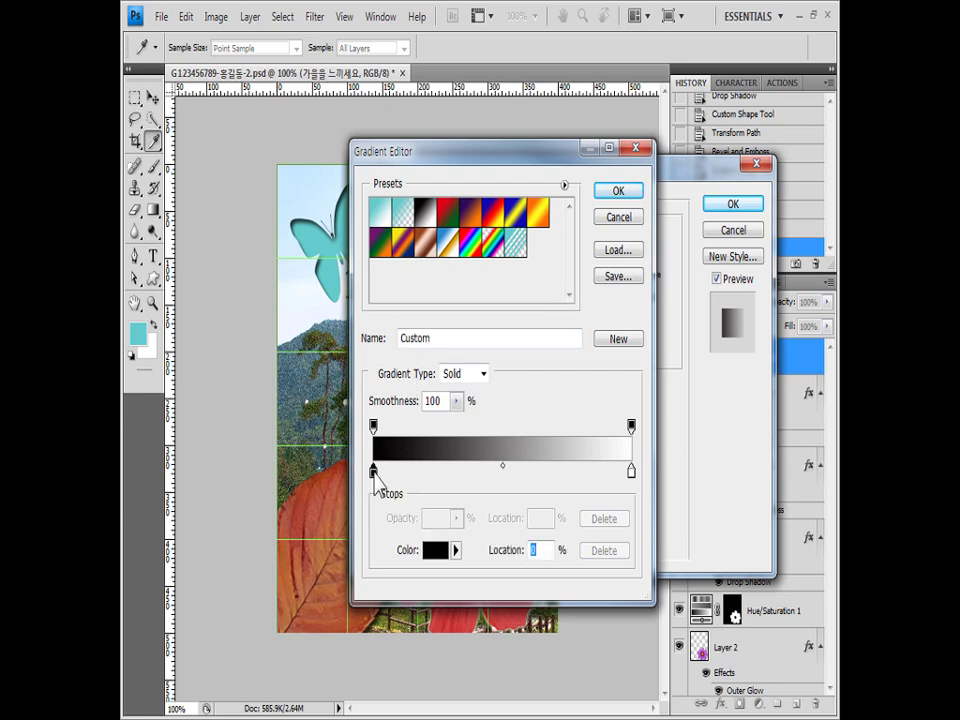
# Set the starting colour stop of the title text's overlay gradient to 00cc00
pyautogui.click(587, 396)
pyautogui.moveTo(664, 426); pyautogui.dragTo(627, 425)
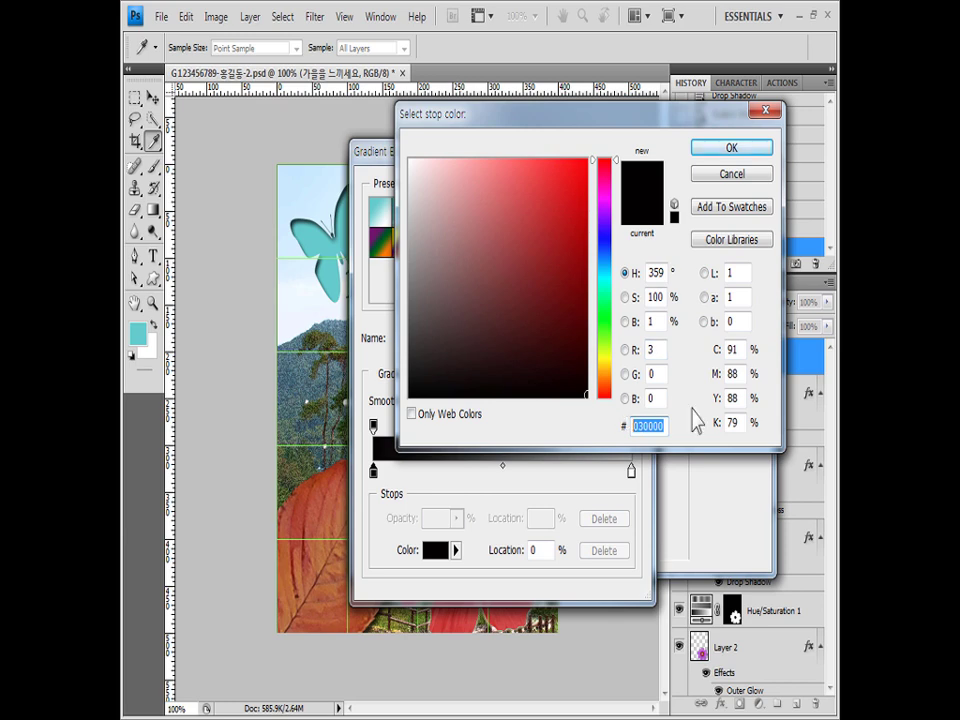
pyautogui.write('00cc00')
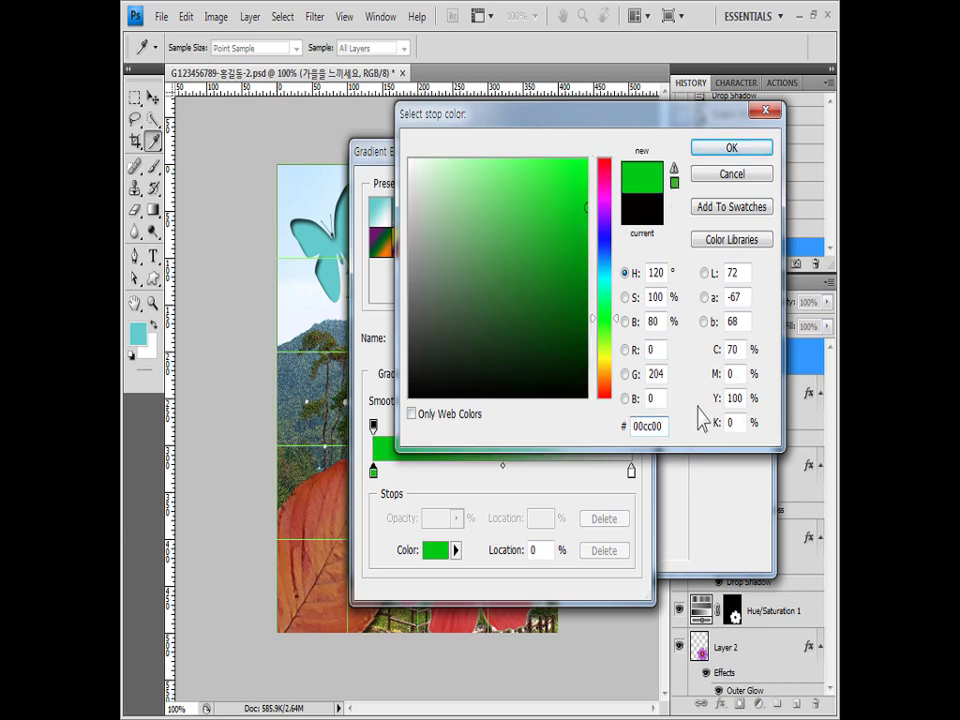
pyautogui.click(763, 150)
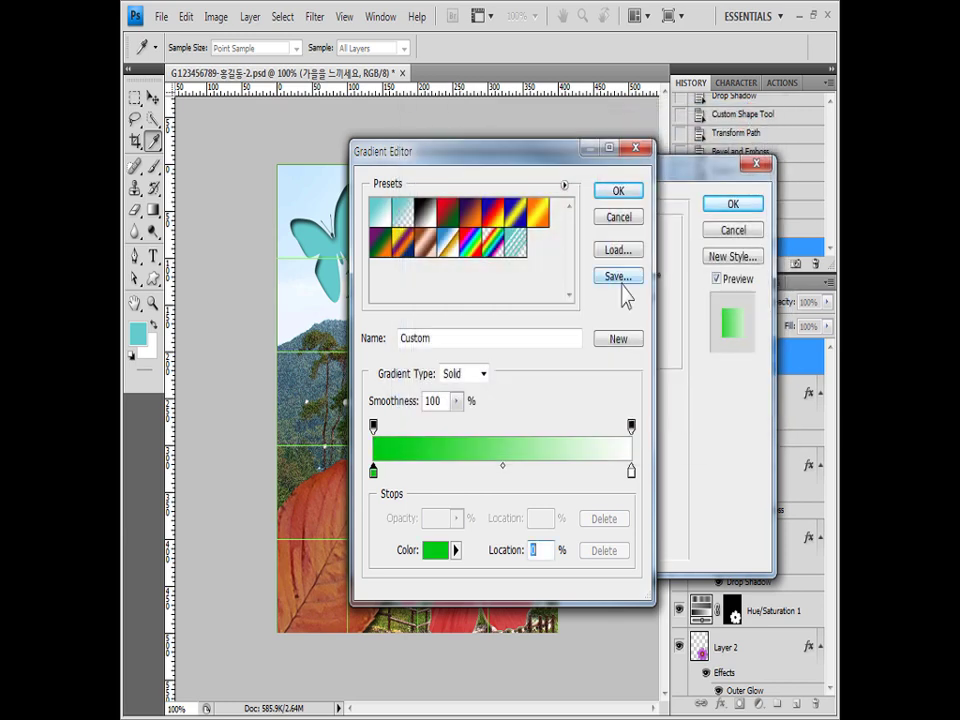
# Set the gradient's end colour stop to ff6666 and apply the gradient to the overlay
pyautogui.doubleClick(631, 470)
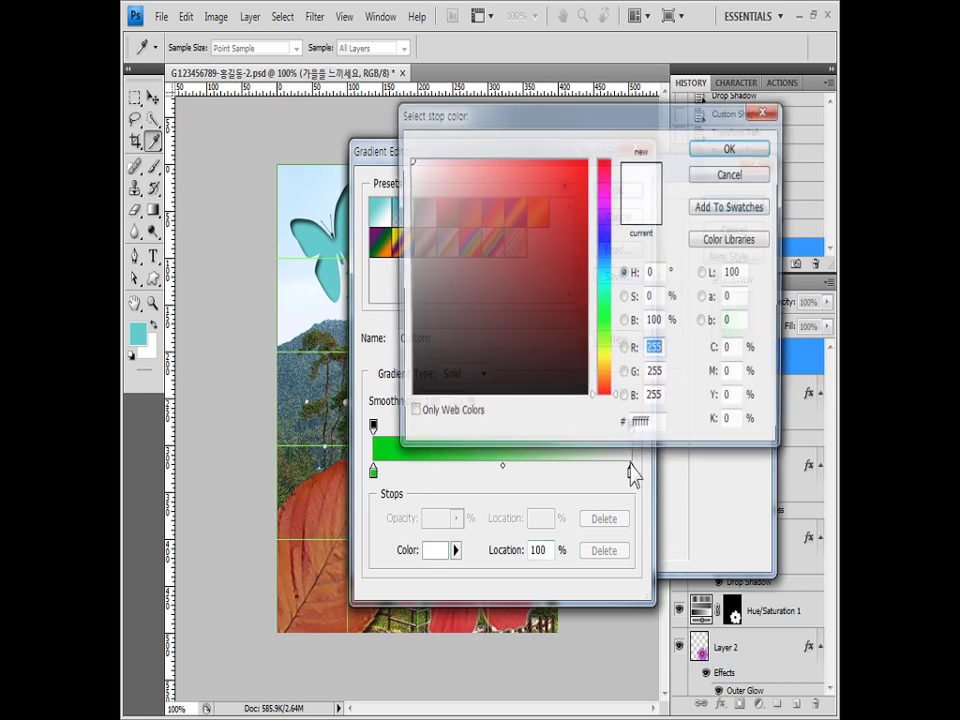
pyautogui.write('ff6666')
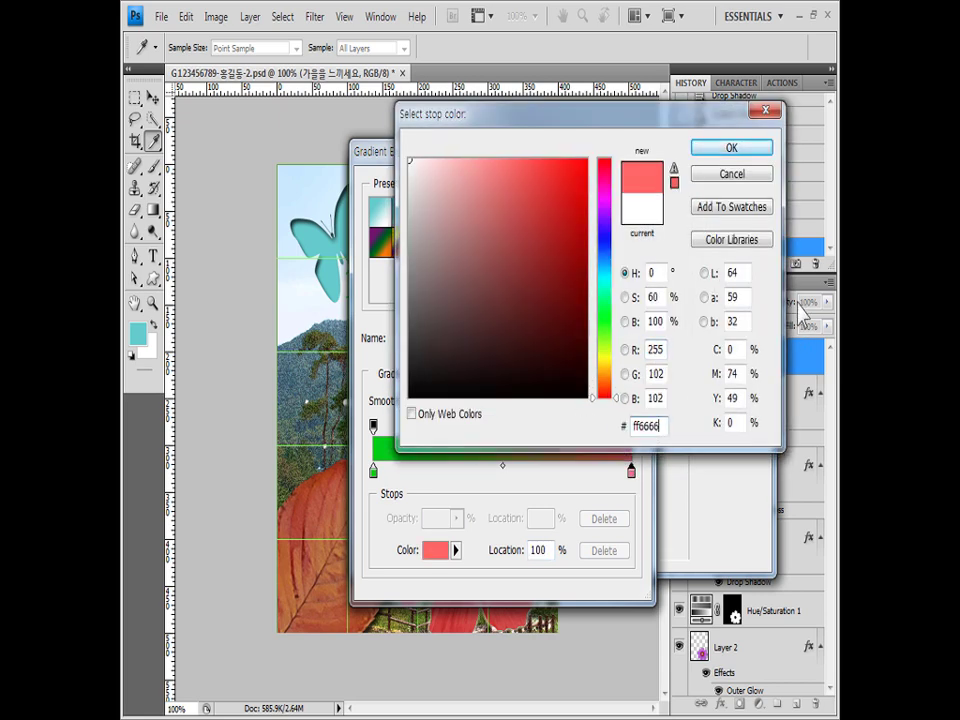
pyautogui.click(731, 148)
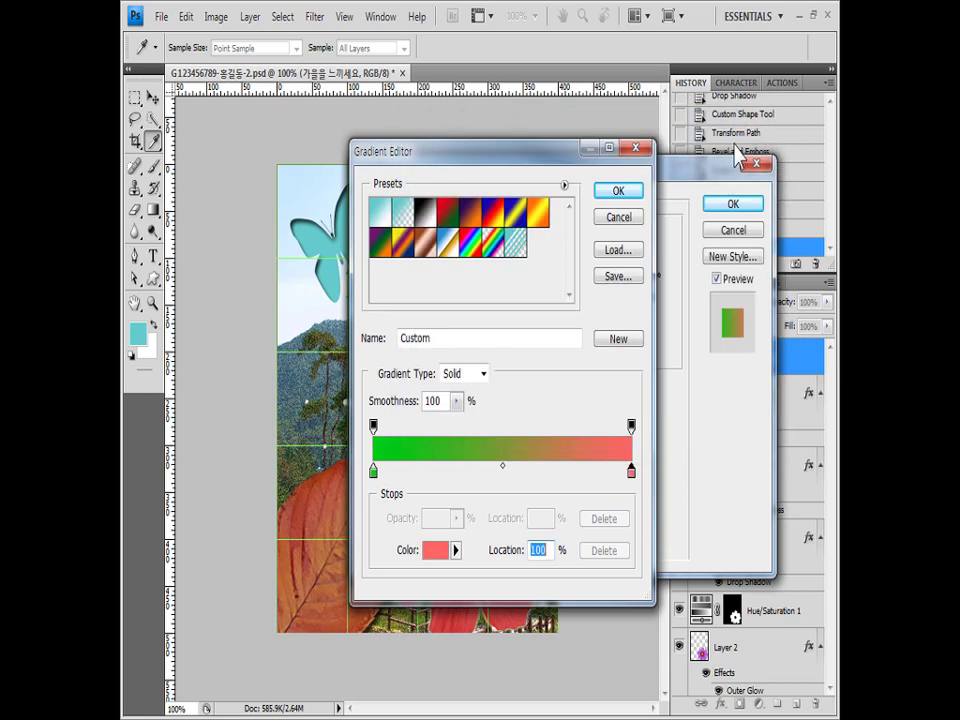
pyautogui.click(634, 193)
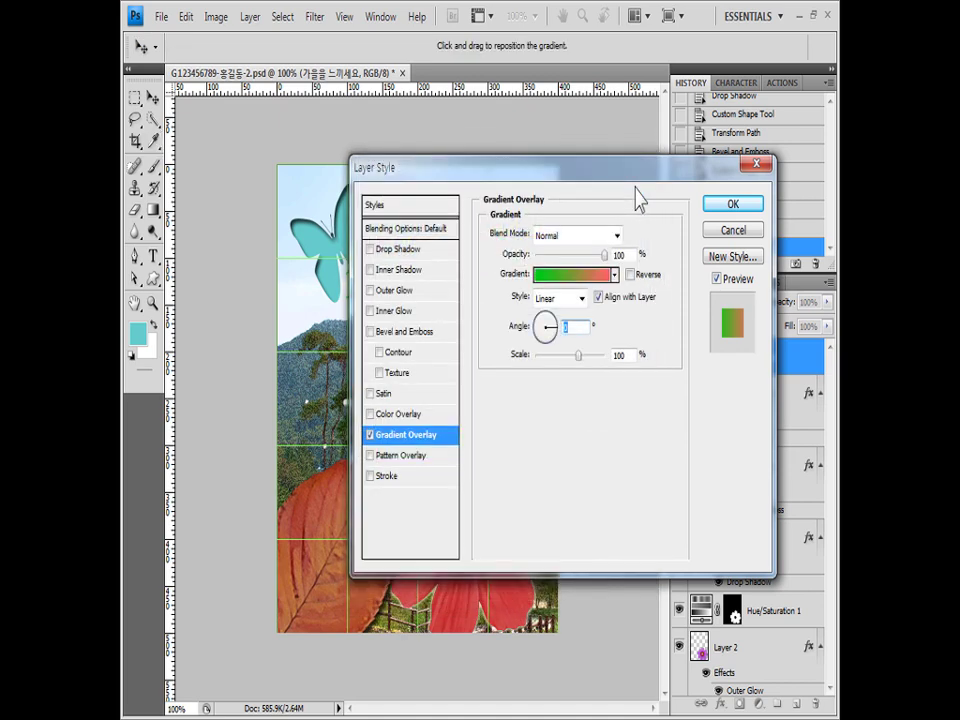
# Add a 2 px outside stroke in colour 006600 to the title text and apply the layer style
pyautogui.click(395, 479)
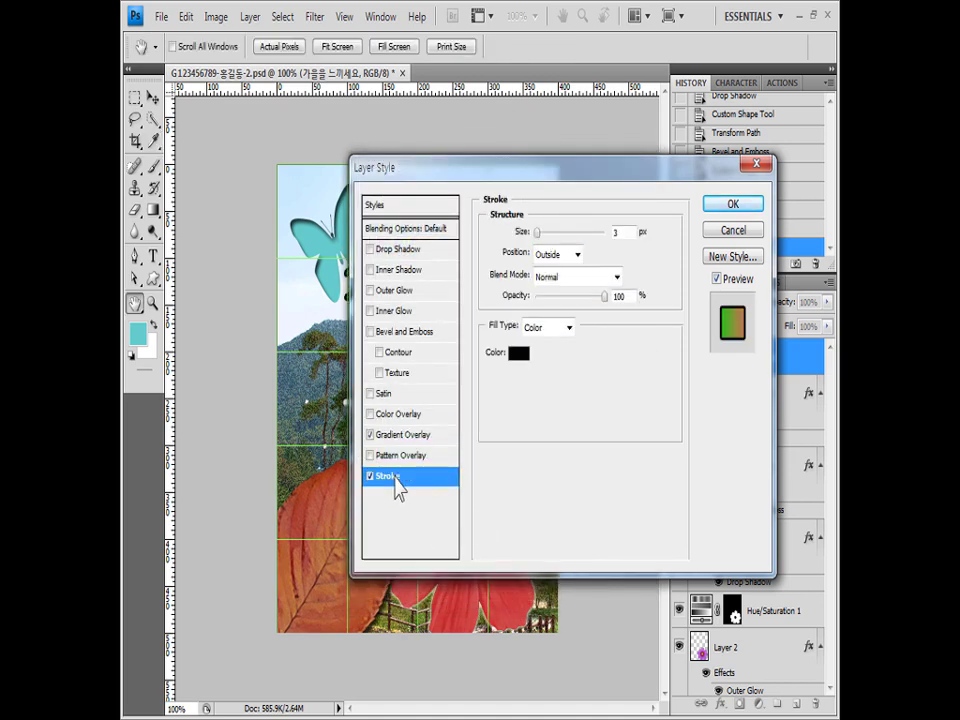
pyautogui.click(519, 353)
pyautogui.moveTo(665, 426); pyautogui.dragTo(575, 414)
pyautogui.write('006600')
pyautogui.click(740, 150)
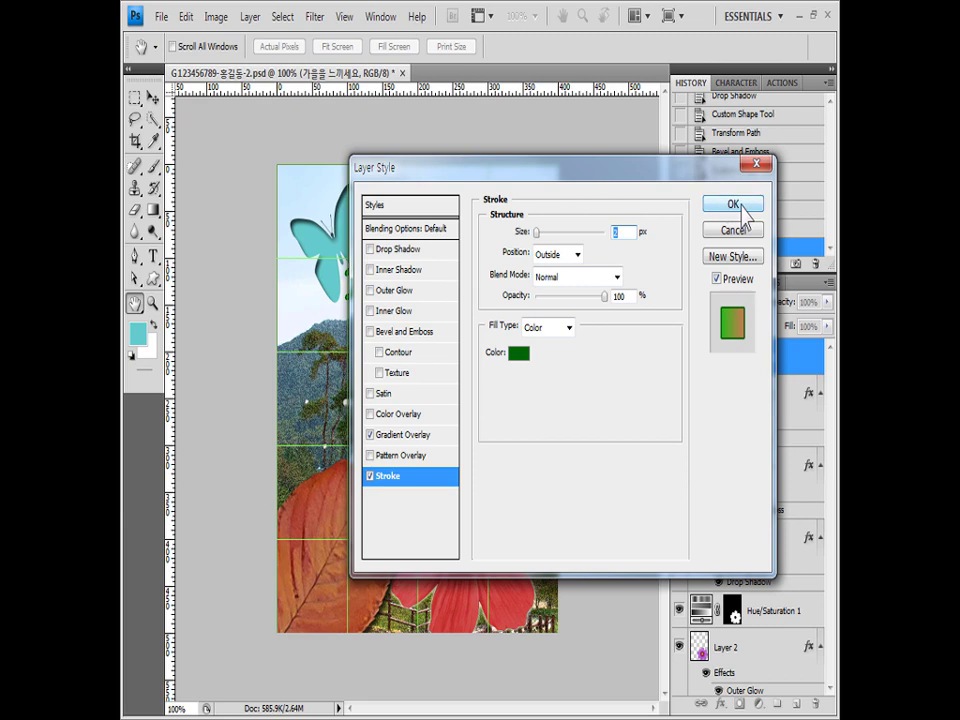
pyautogui.click(738, 204)
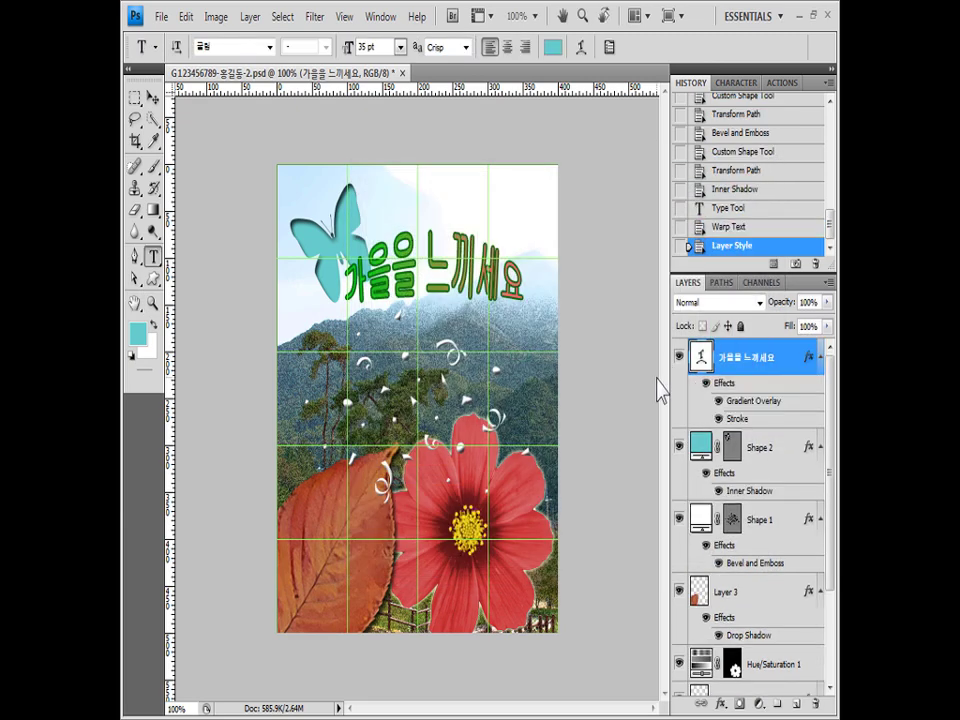
# Move the warped title text down and slightly left, so it sits just above the mountain ridge
pyautogui.click(152, 97)
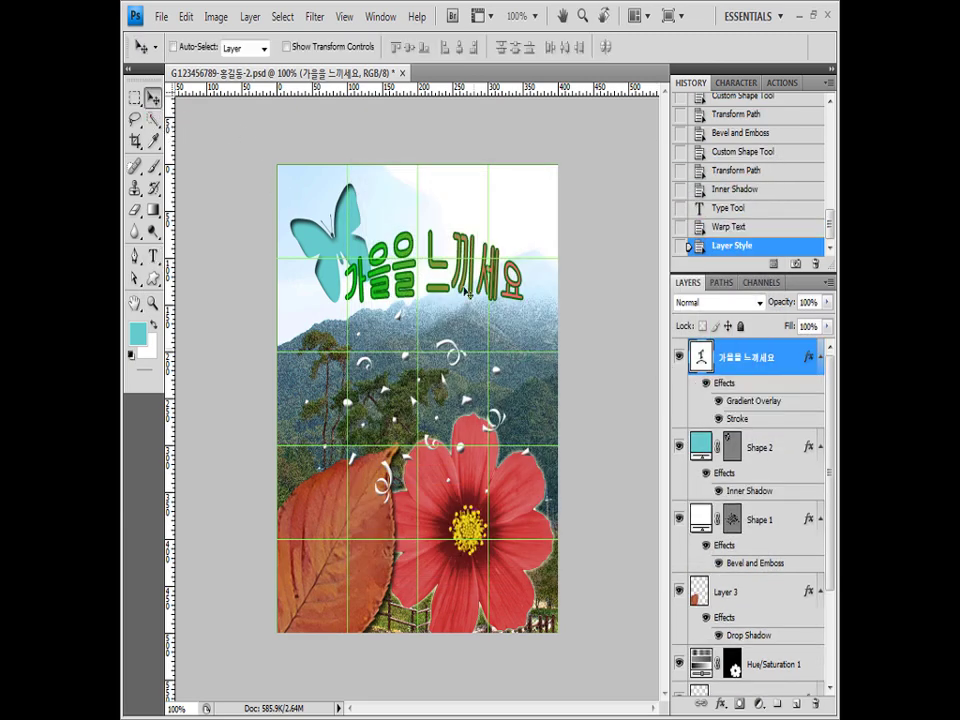
pyautogui.moveTo(456, 282)
pyautogui.mouseDown()
pyautogui.moveTo(442, 284)
pyautogui.moveTo(449, 300)
pyautogui.mouseUp()
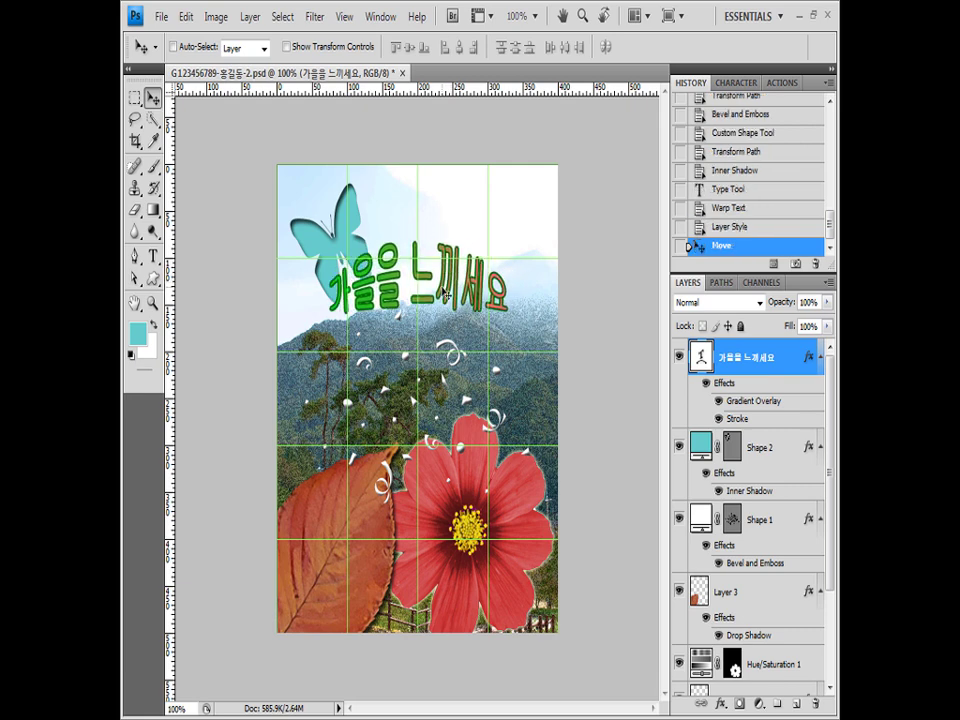
pyautogui.hotkey('shift', 'Down')
pyautogui.hotkey('shift', 'Down')
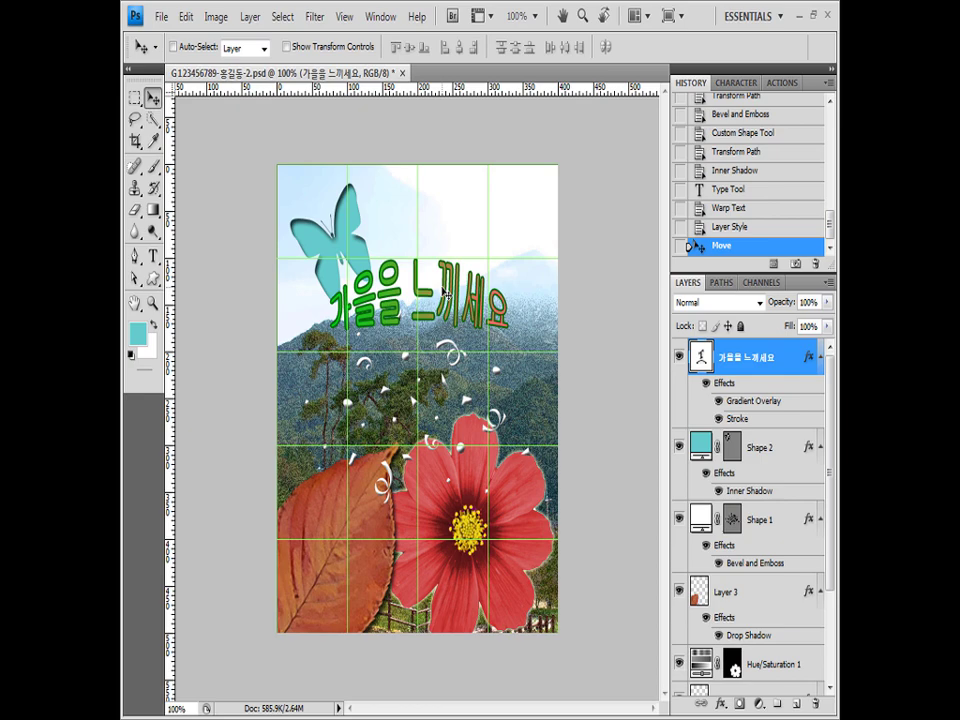
# Save a JPEG copy of the artwork in the GTQ folder at quality 12 with the Baseline ("Standard") format
pyautogui.click(168, 17)
pyautogui.click(195, 268)
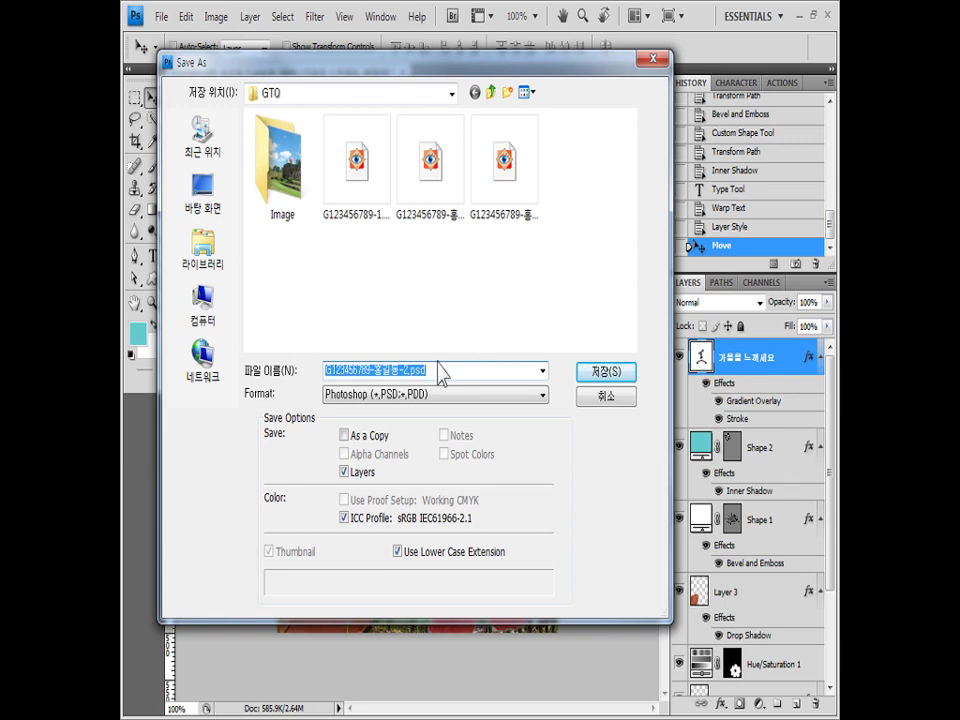
pyautogui.click(400, 395)
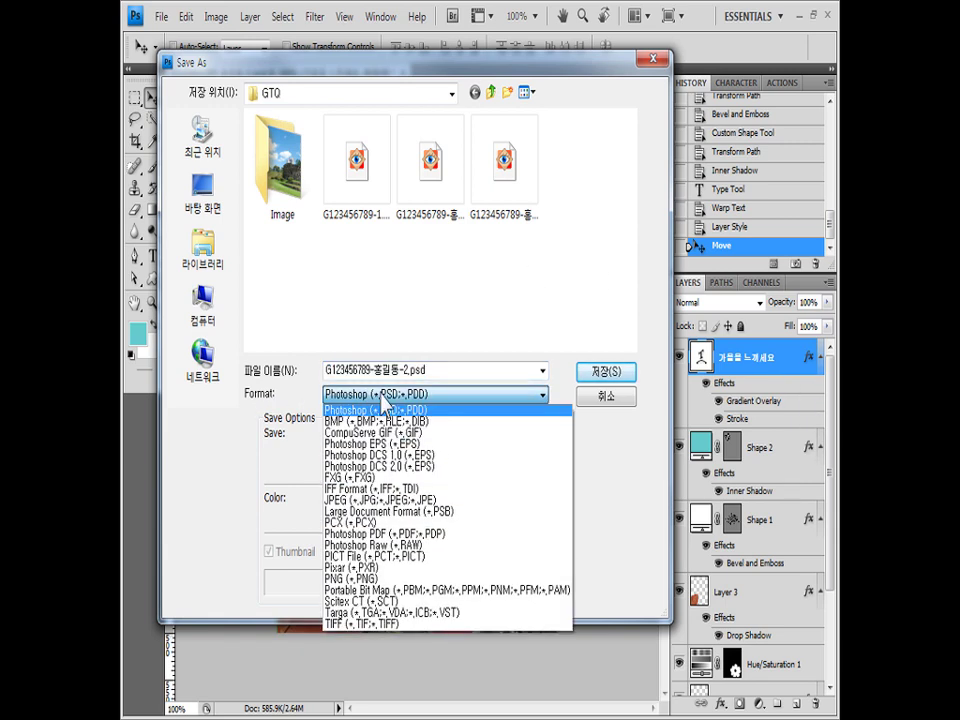
pyautogui.click(410, 503)
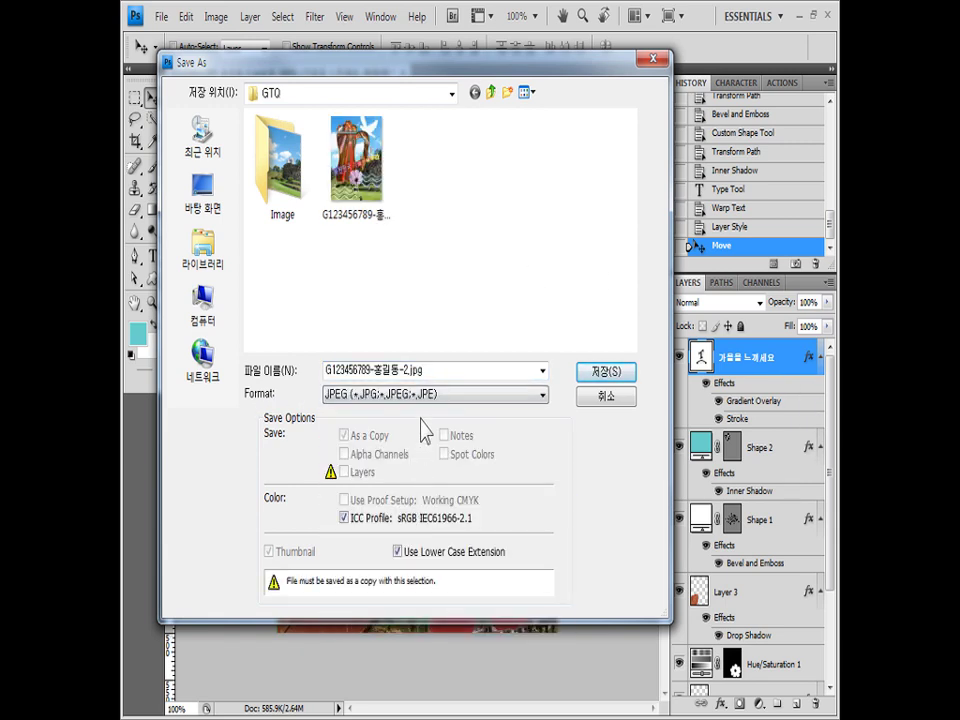
pyautogui.click(606, 371)
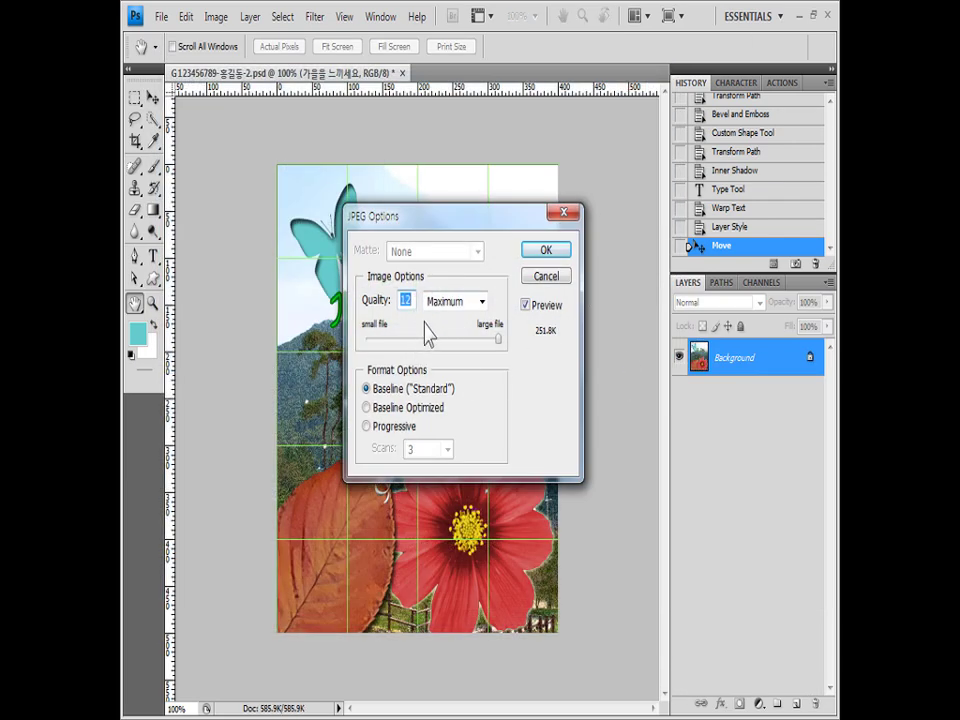
pyautogui.moveTo(496, 338)
pyautogui.mouseDown()
pyautogui.moveTo(470, 345)
pyautogui.moveTo(500, 350)
pyautogui.mouseUp()
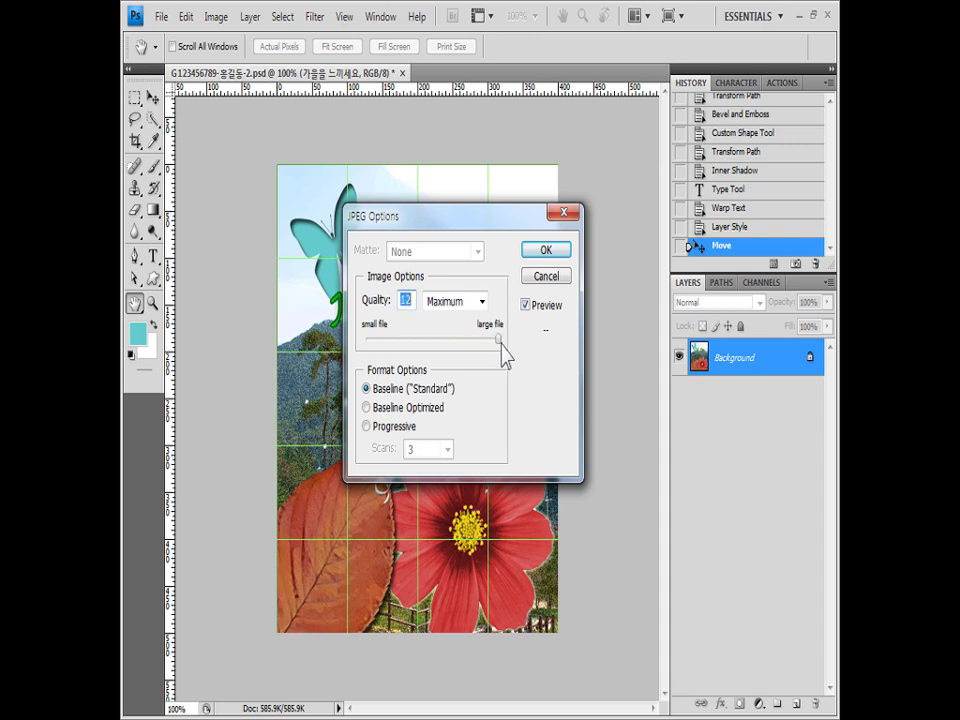
pyautogui.click(562, 251)
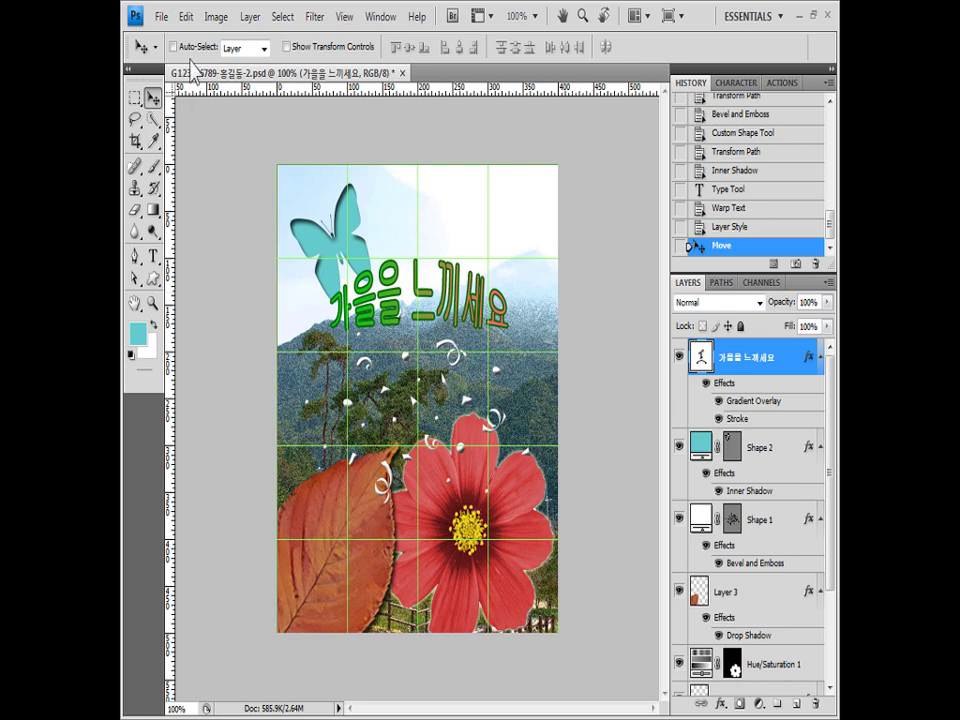
# Resize the whole image to 40 x 50 pixels with its proportions constrained
pyautogui.click(222, 20)
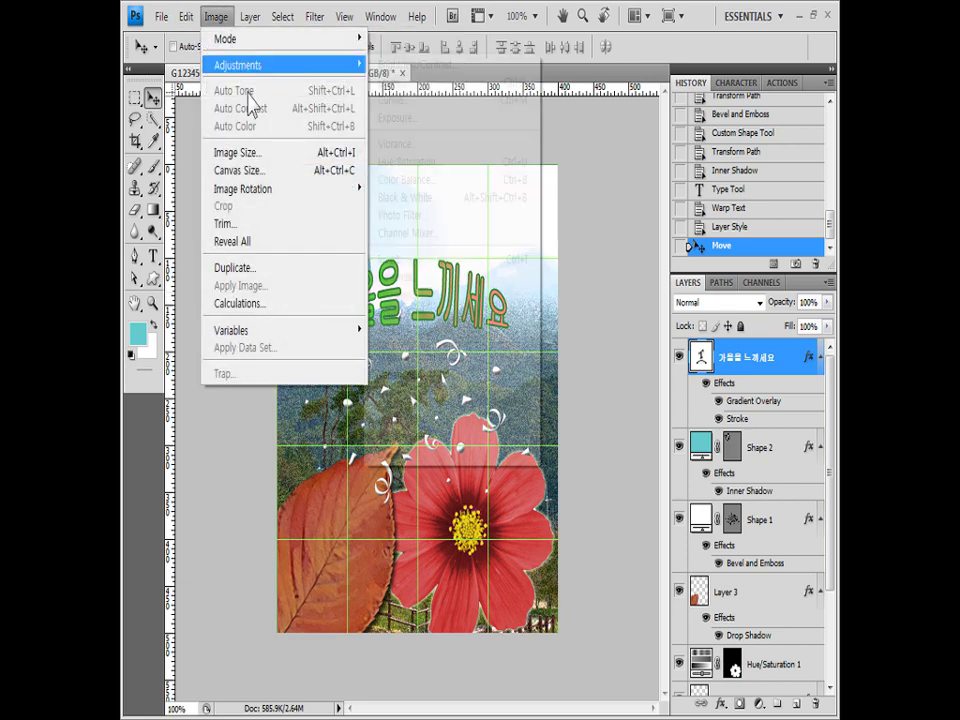
pyautogui.click(262, 152)
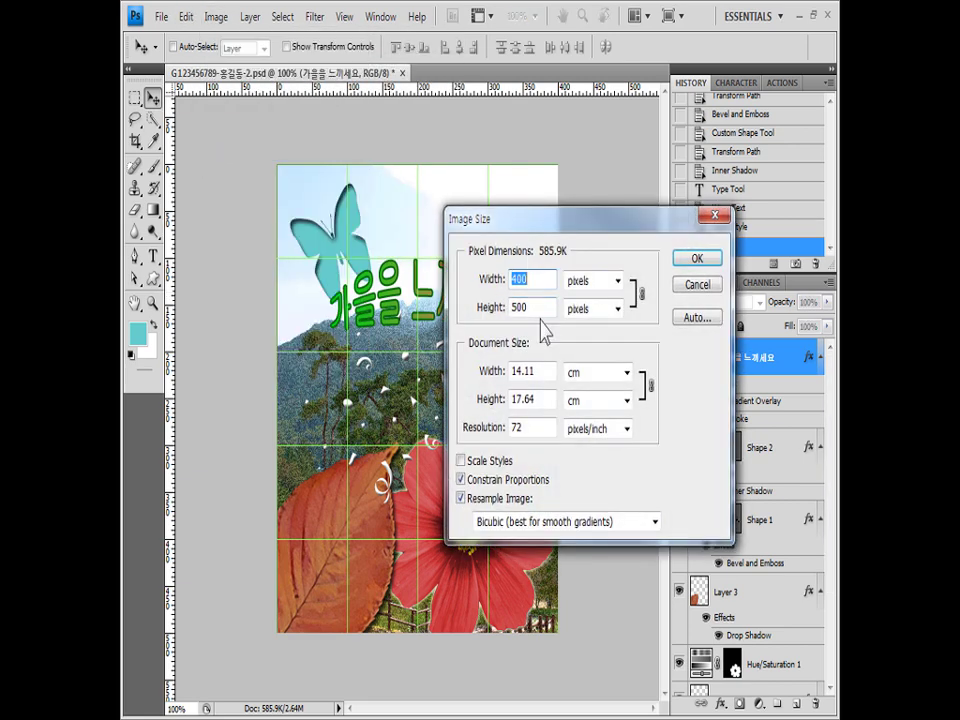
pyautogui.press('Left')
pyautogui.press('BackSpace')
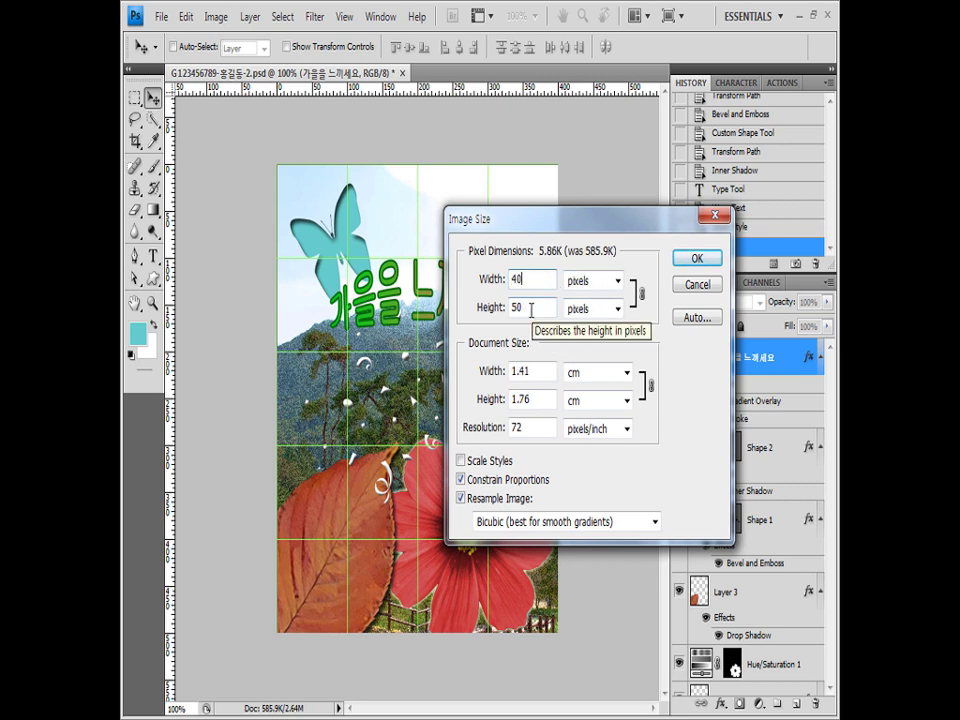
pyautogui.click(720, 257)
# Save the reduced document in Photoshop format under its current name in the GTQ folder, replacing the existing file
pyautogui.click(160, 16)
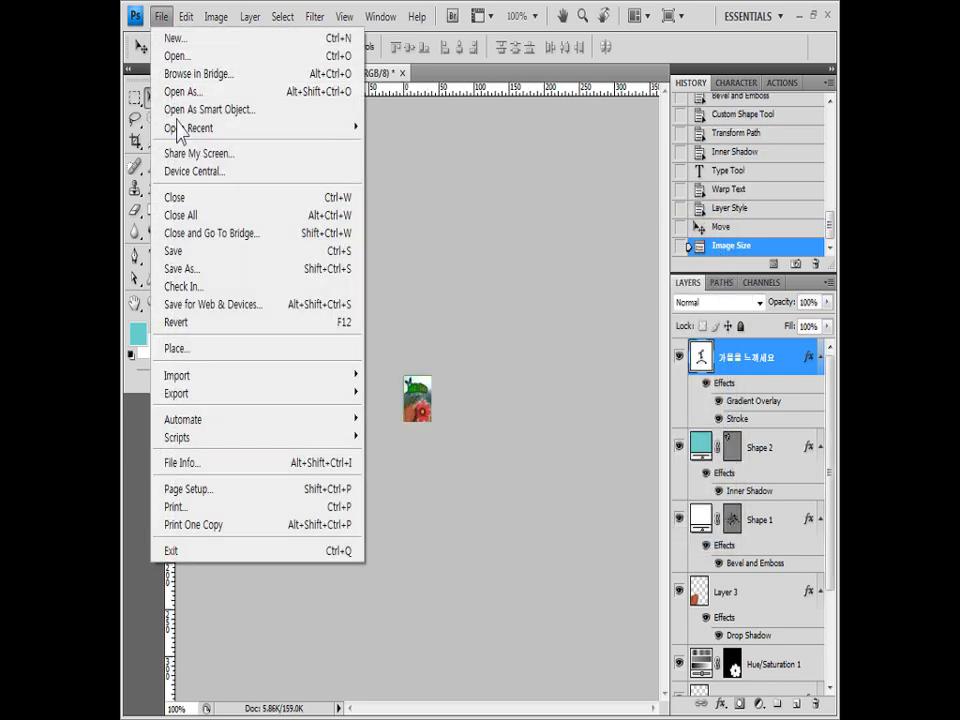
pyautogui.click(185, 268)
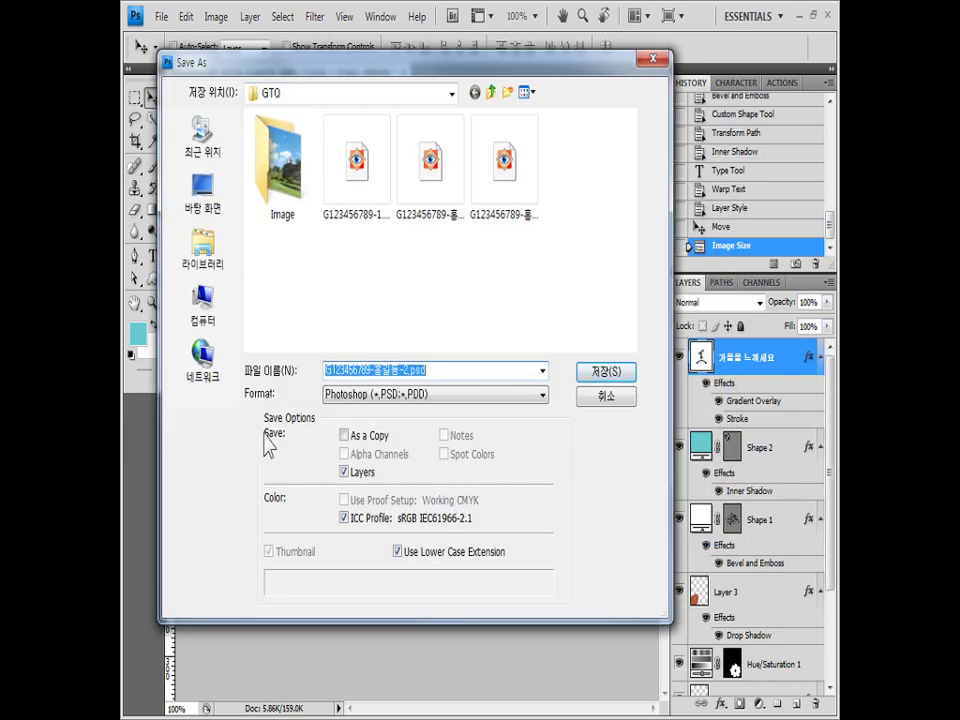
pyautogui.click(398, 371)
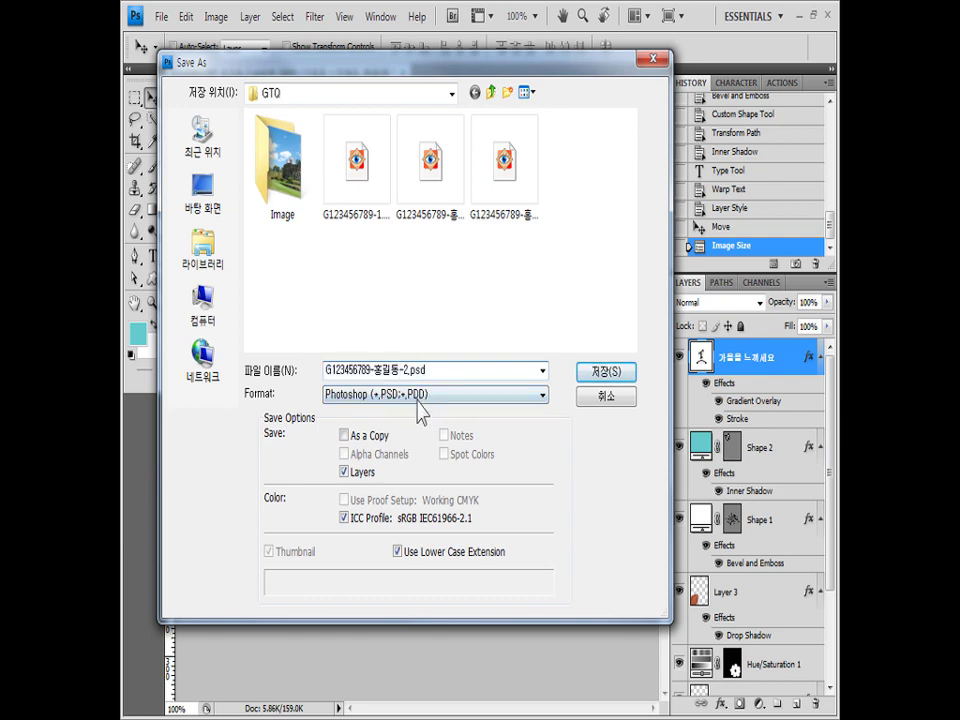
pyautogui.click(606, 378)
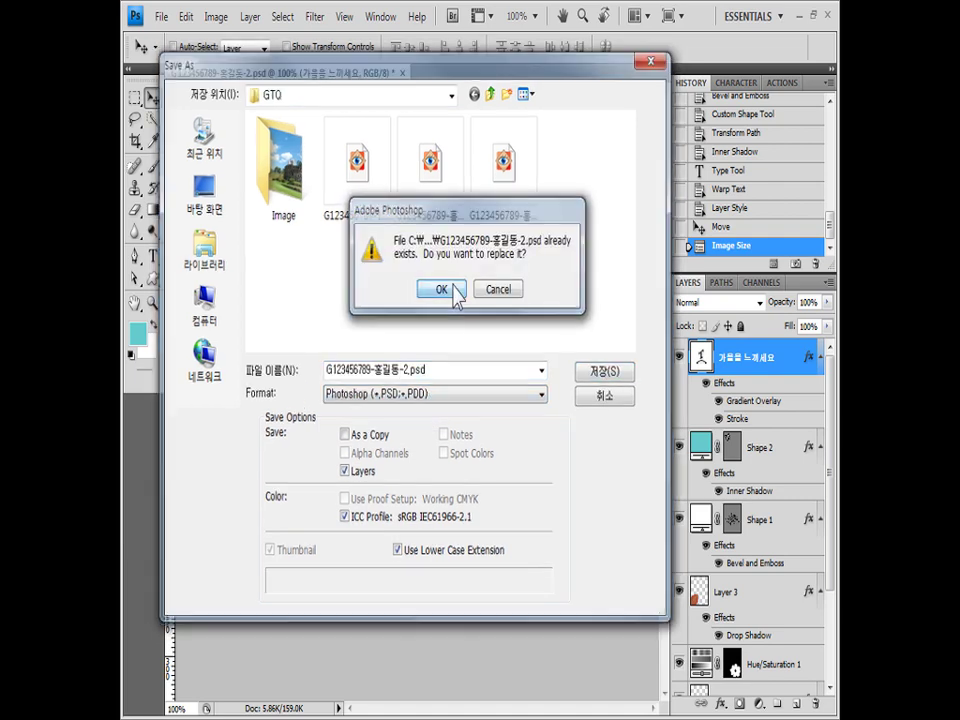
pyautogui.click(452, 292)
pyautogui.click(622, 293)
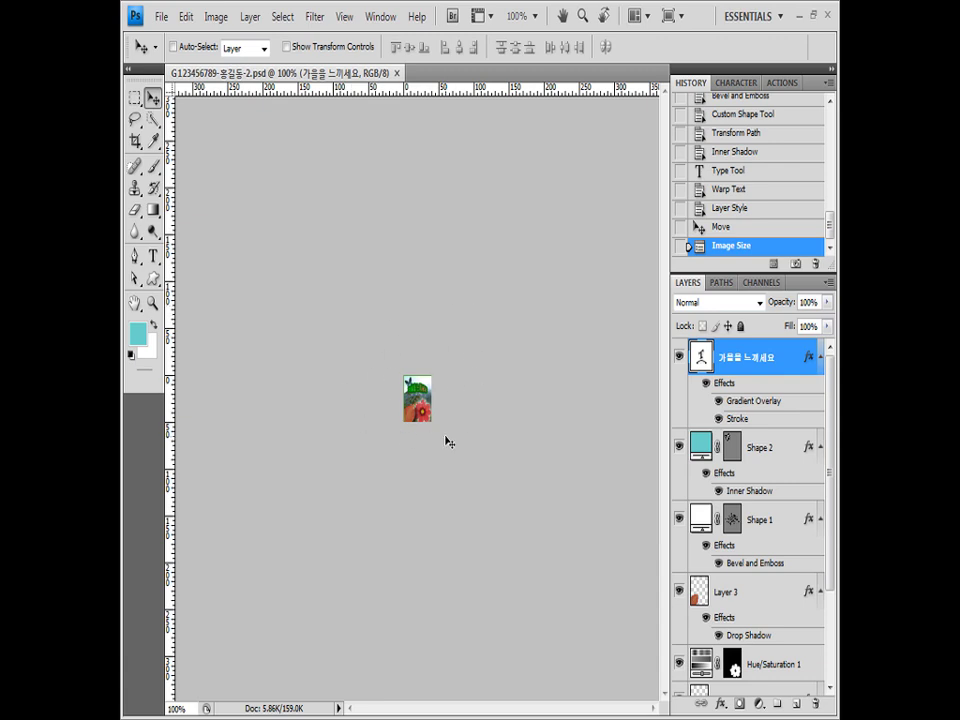
# Revert to the state before the resize and save the full-size document as a PSD, named with only the examinee number and the suffix -2
pyautogui.click(736, 229)
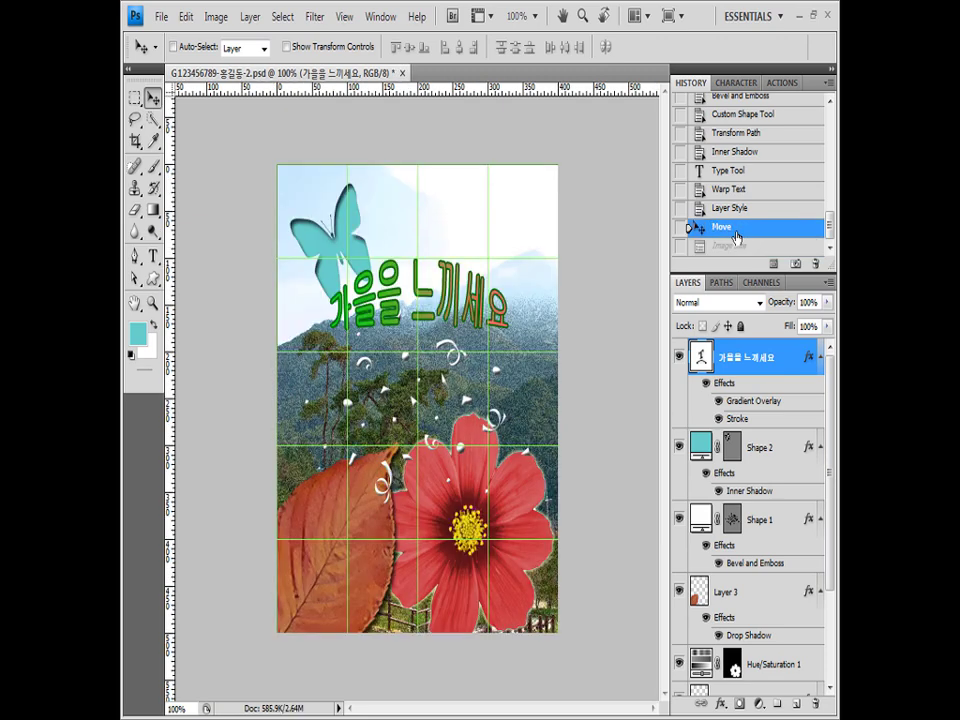
pyautogui.click(161, 16)
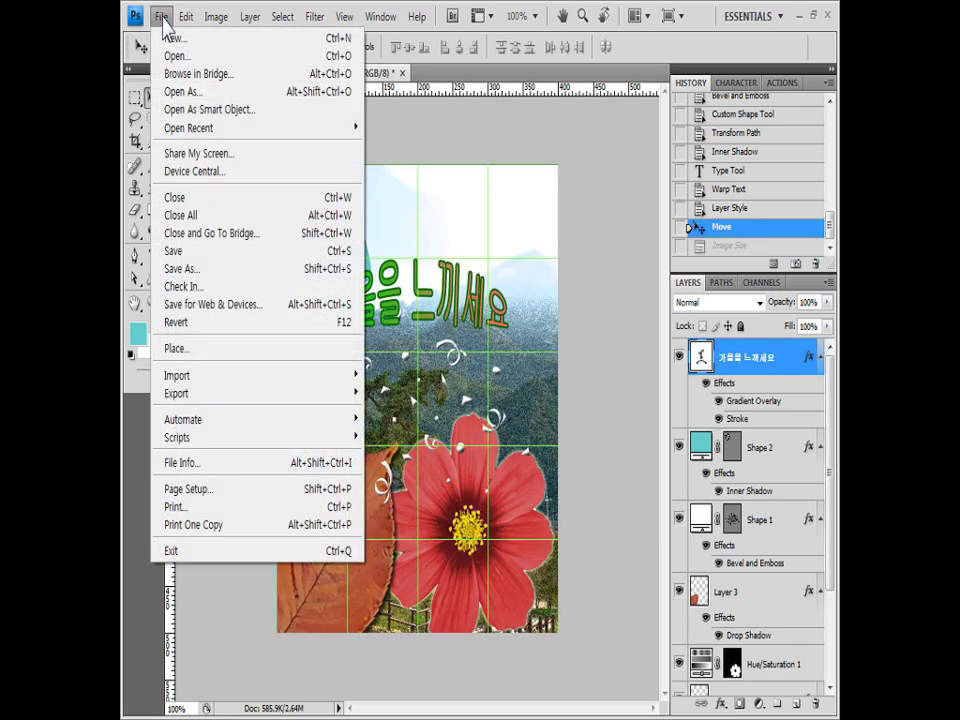
pyautogui.click(186, 269)
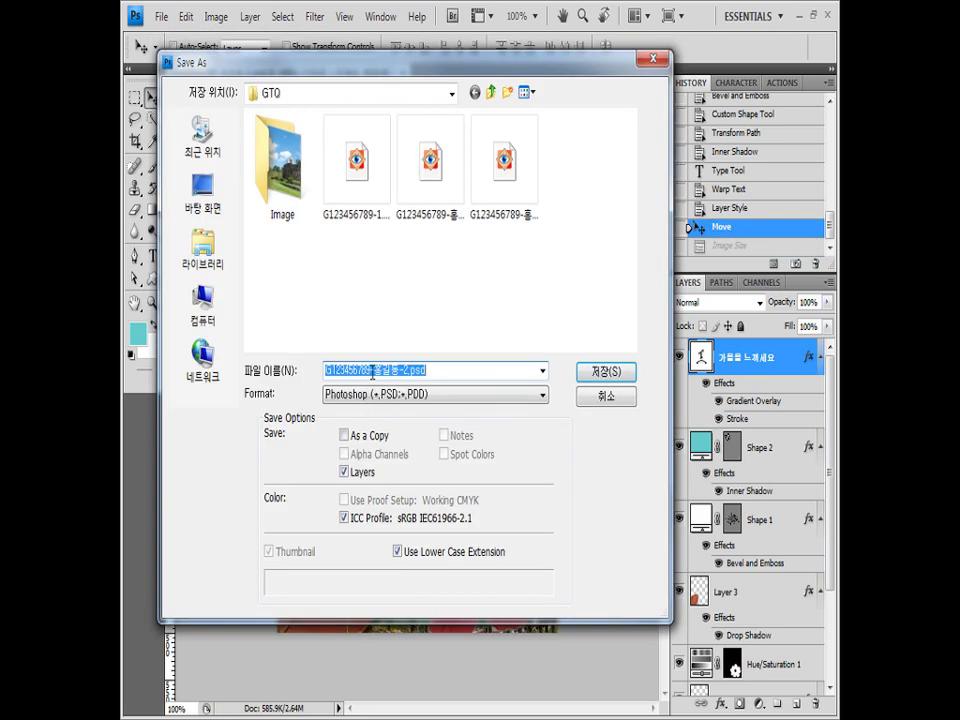
pyautogui.click(371, 163)
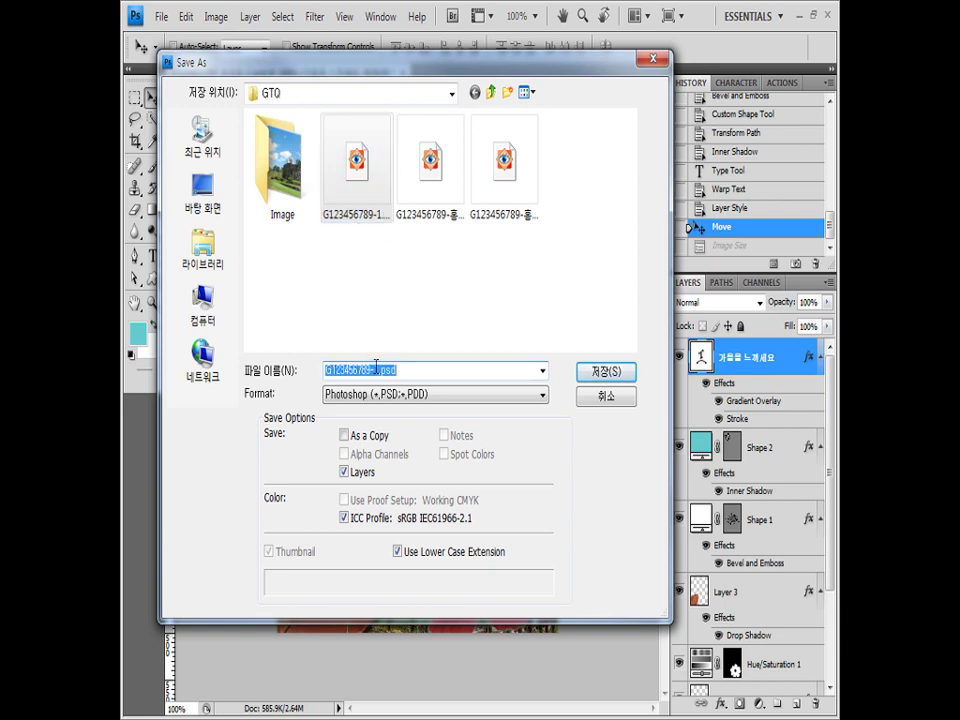
pyautogui.click(379, 370)
pyautogui.press('BackSpace')
pyautogui.write('2')
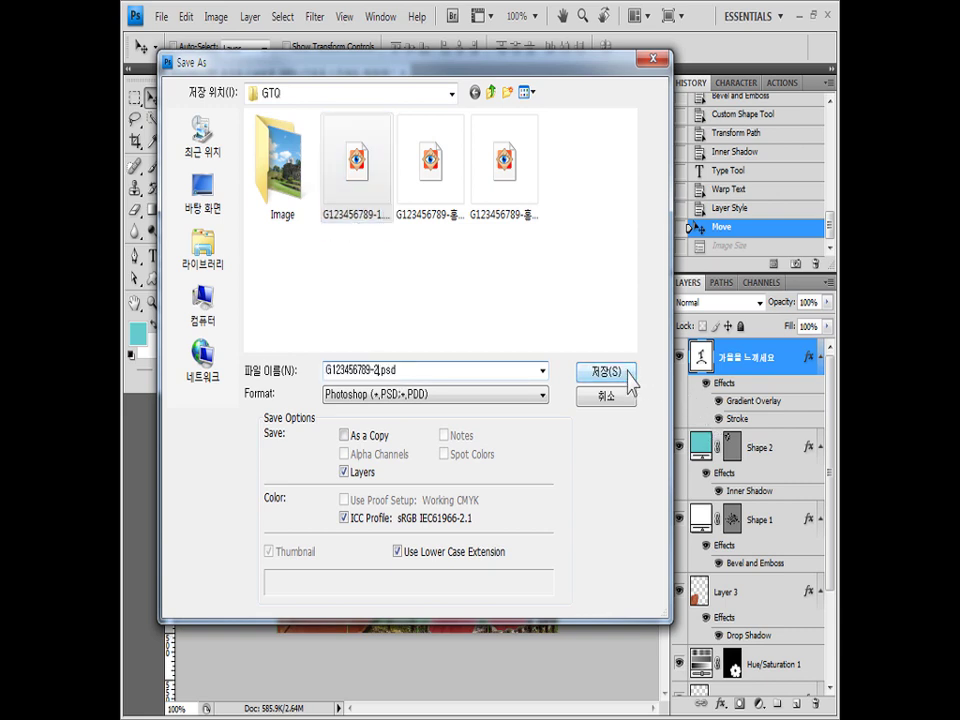
pyautogui.click(628, 371)
pyautogui.click(631, 292)
# Close the saved poster and create a new 600 x 400 pixel document at 72 pixels/inch, RGB Color, with a white background
pyautogui.hotkey('ctrl', 'w')
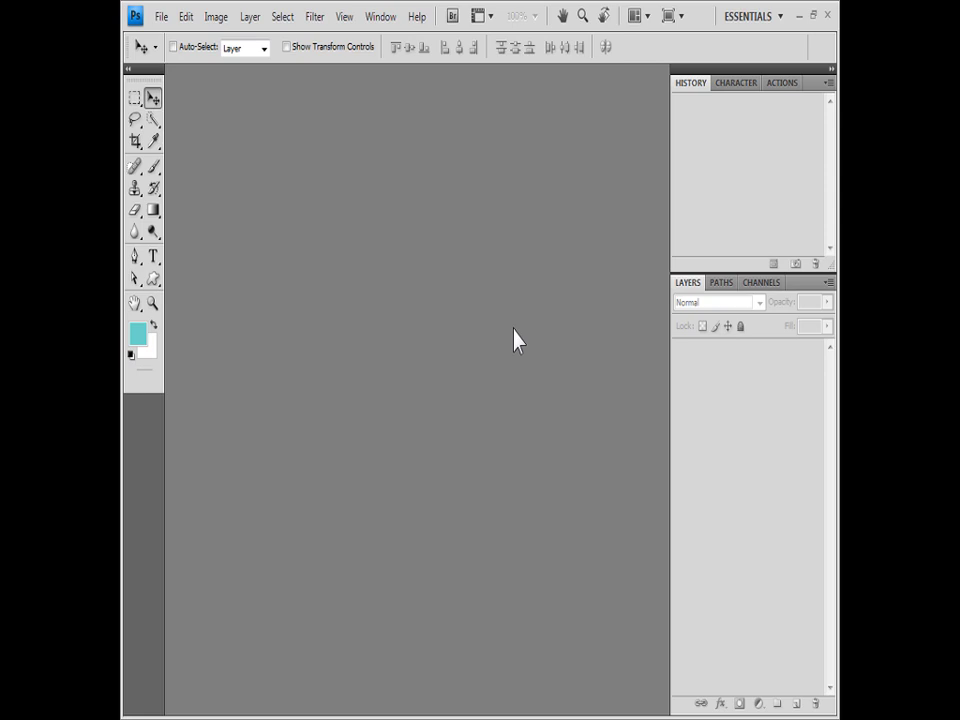
pyautogui.hotkey('ctrl', 'n')
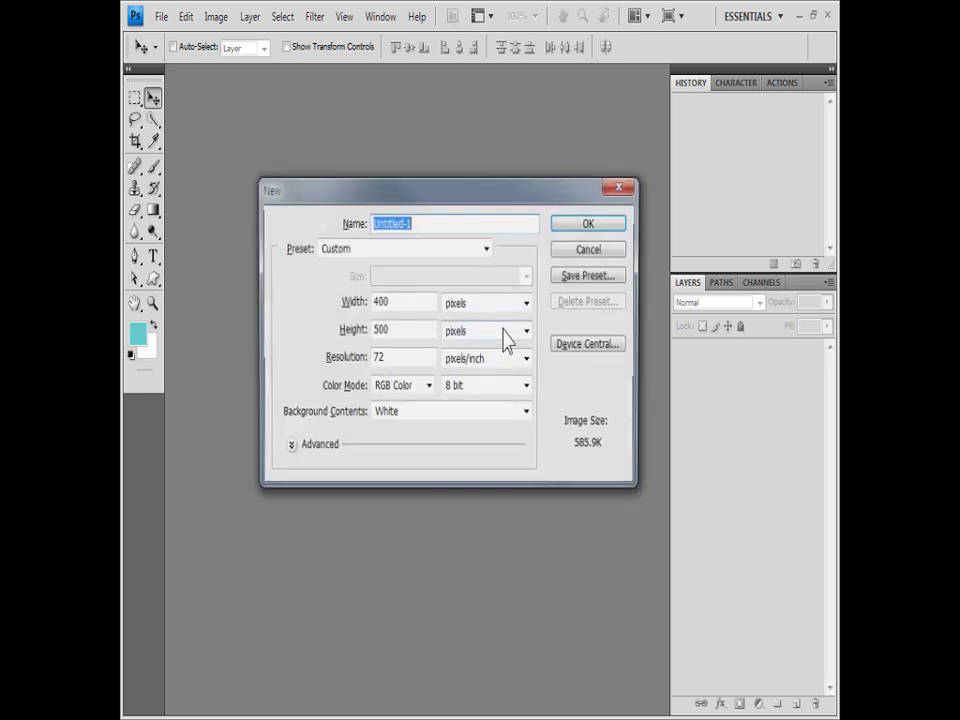
pyautogui.doubleClick(414, 304)
pyautogui.write('600')
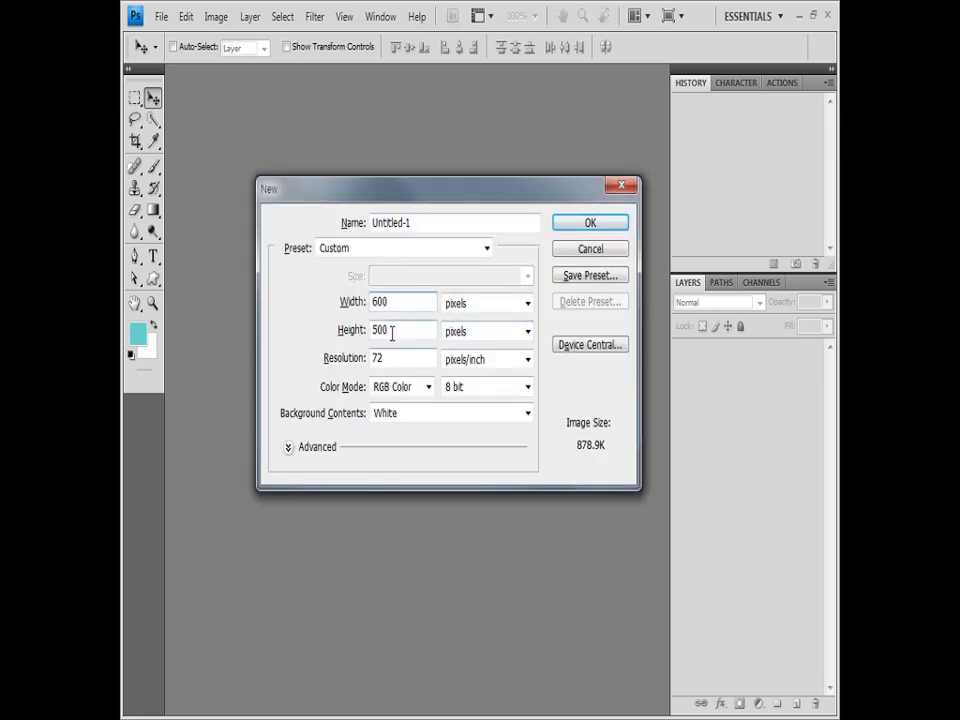
pyautogui.doubleClick(382, 330)
pyautogui.write('400')
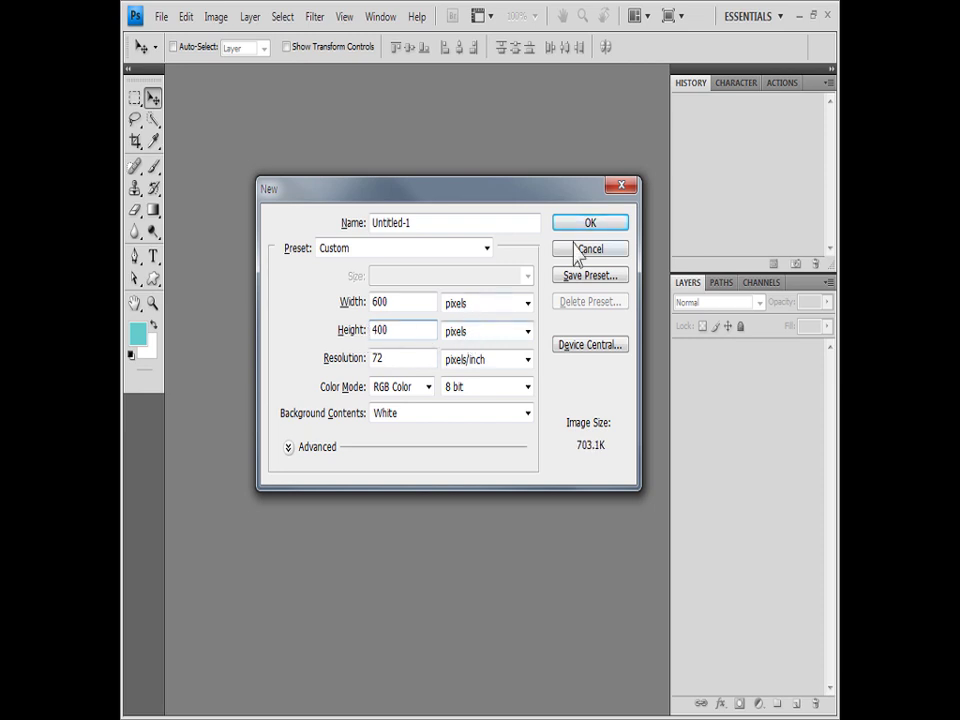
pyautogui.click(601, 229)
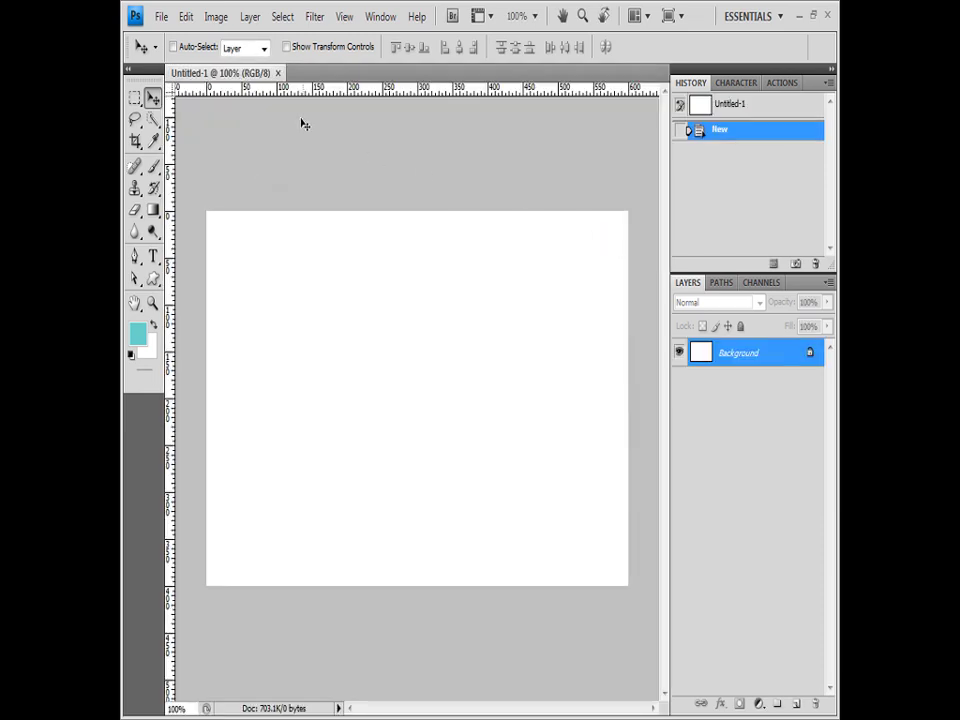
# Save the blank document as a PSD in the GTQ folder, named with the examinee number, the examinee's name and the suffix -3
pyautogui.click(163, 19)
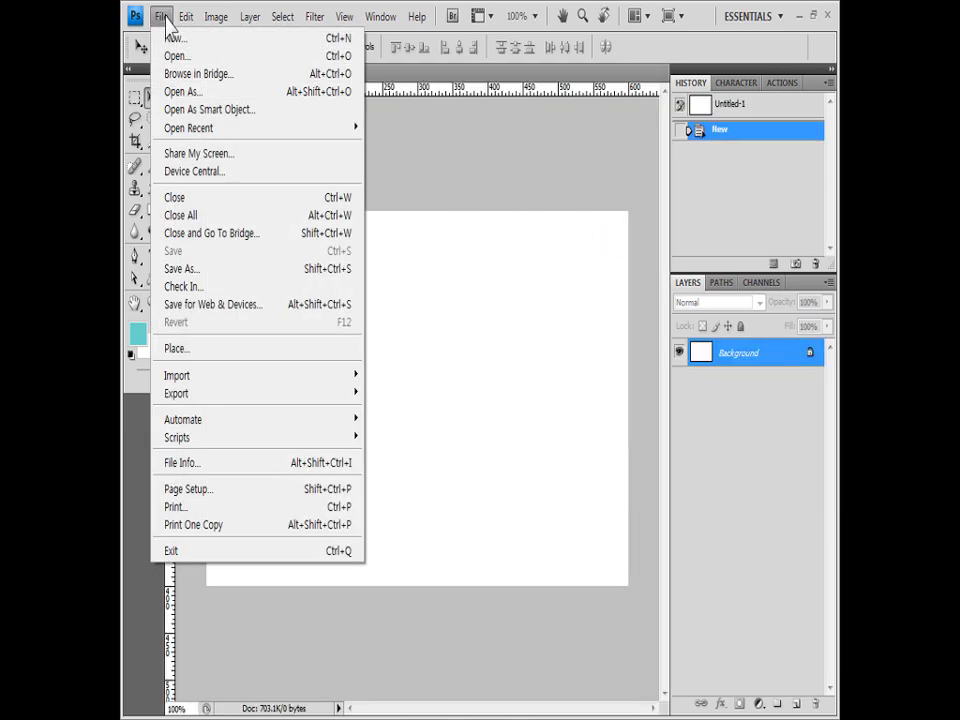
pyautogui.click(199, 272)
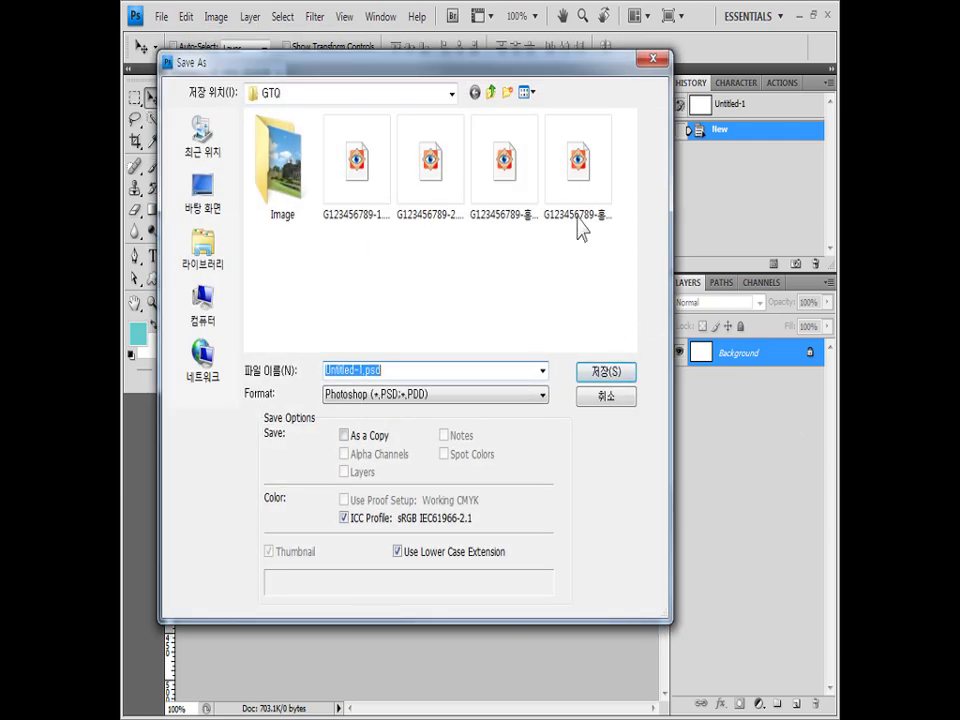
pyautogui.click(579, 229)
pyautogui.click(412, 371)
pyautogui.click(405, 370)
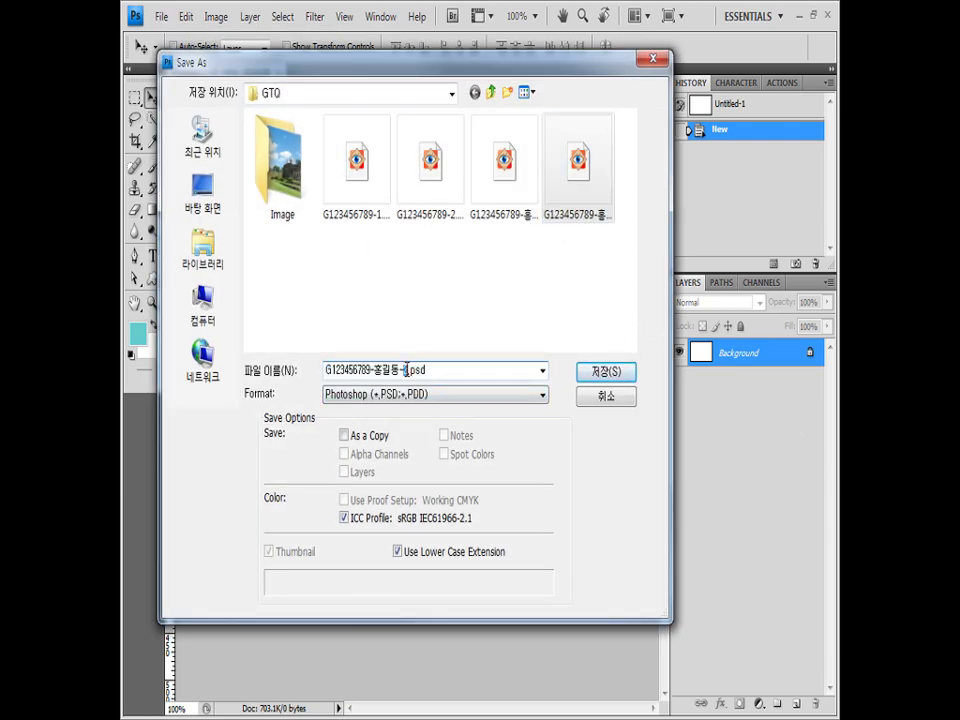
pyautogui.write('3')
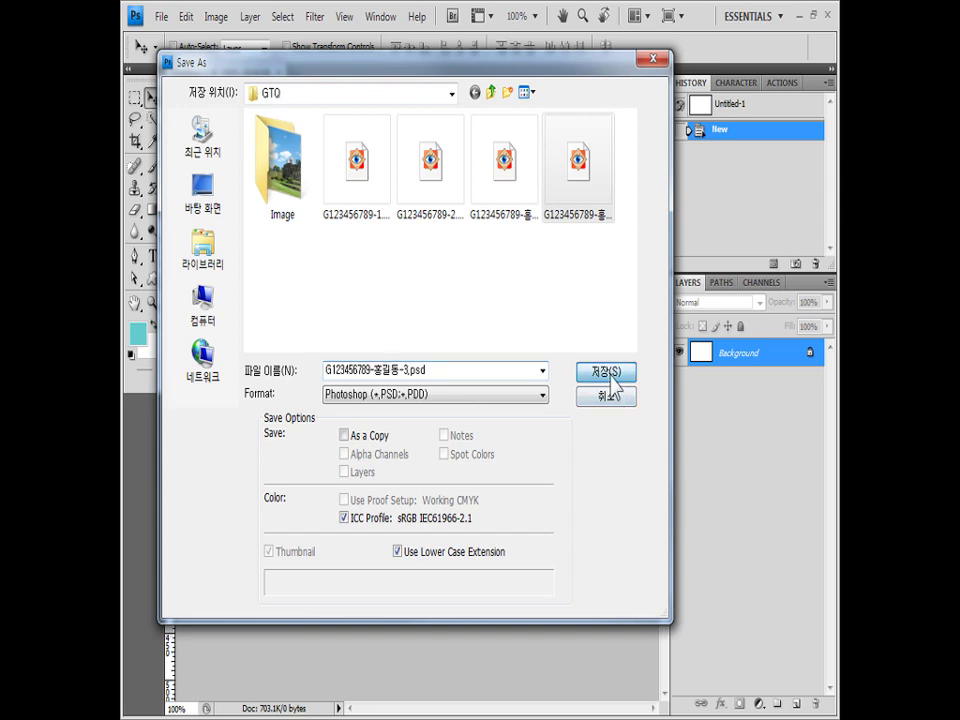
pyautogui.click(609, 377)
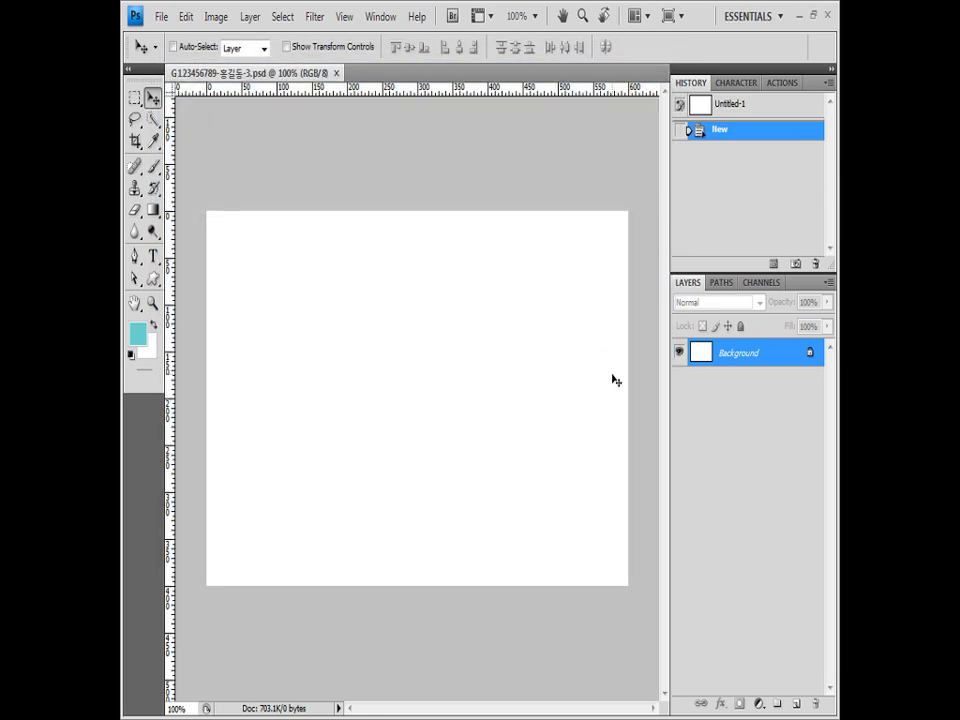
# Show the grid over the canvas and fill the Background layer with the foreground color #ffffcc
pyautogui.hotkey('ctrl', "'")
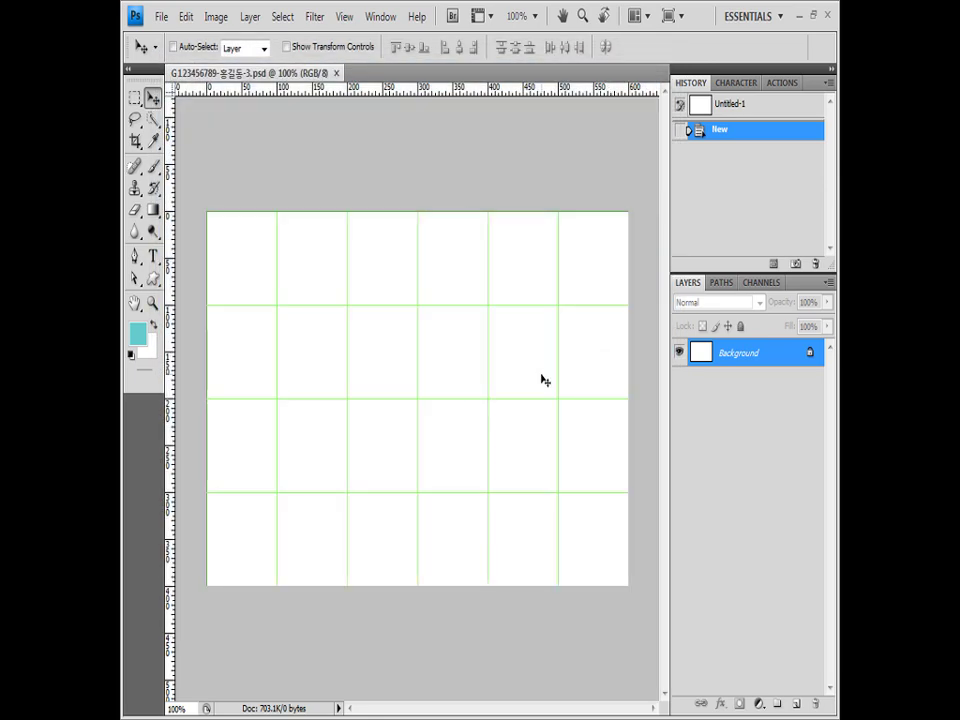
pyautogui.click(140, 336)
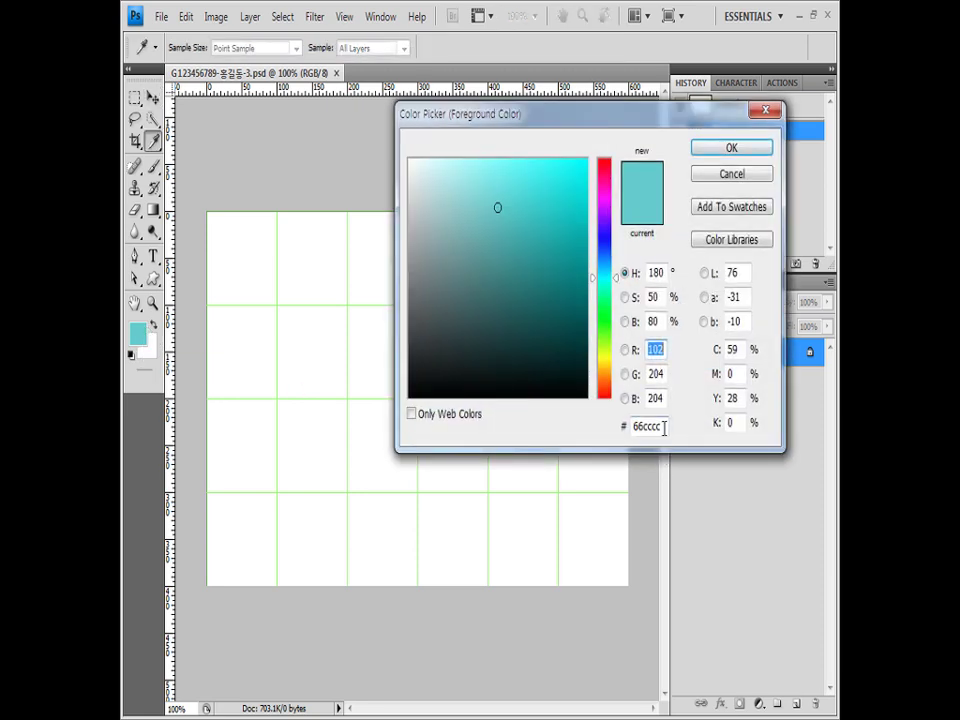
pyautogui.click(660, 426)
pyautogui.write('ffffcc')
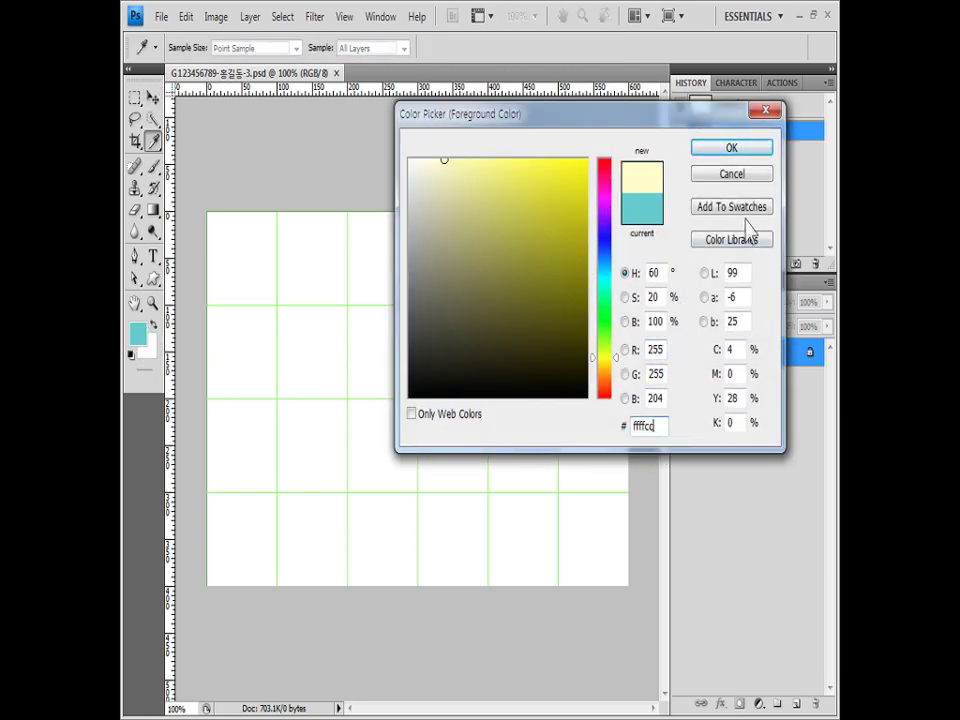
pyautogui.click(742, 150)
pyautogui.press('v')
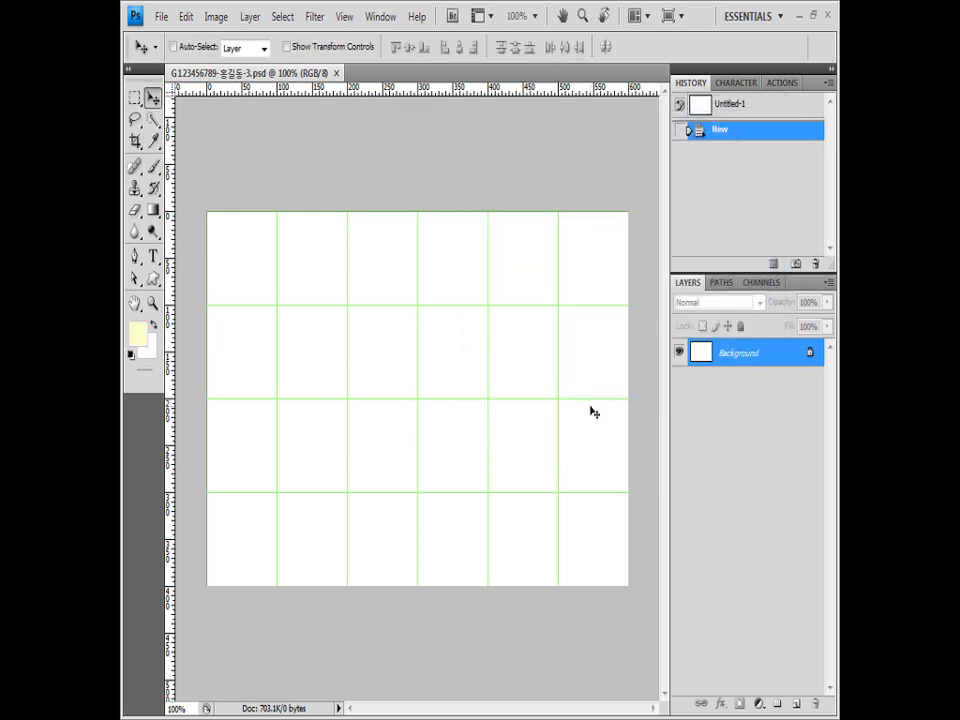
pyautogui.hotkey('alt', 'BackSpace')
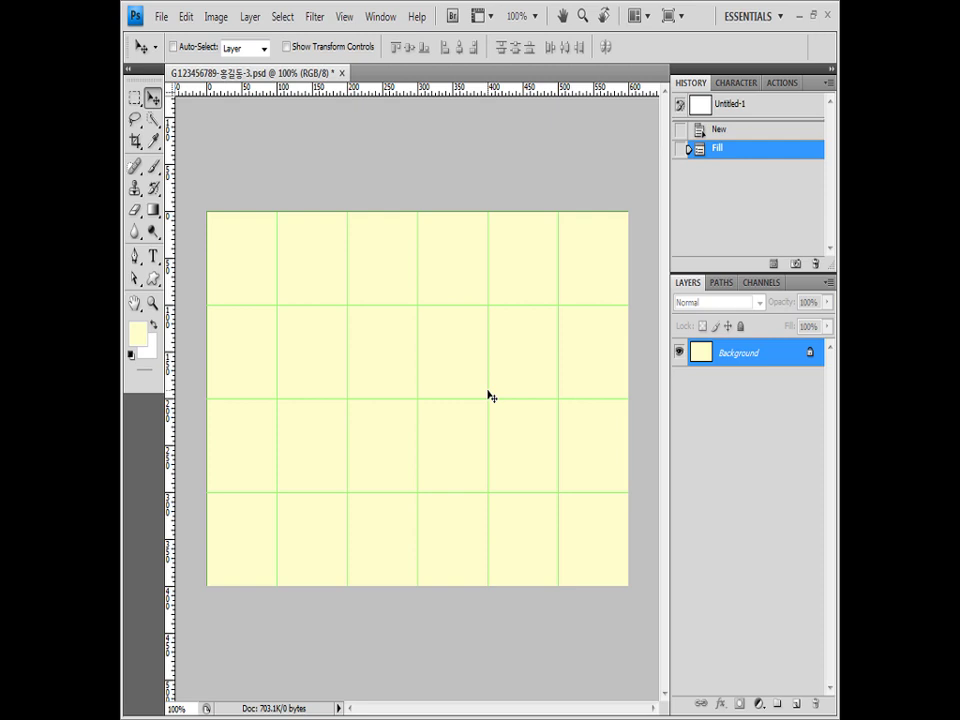
# Open 1급-7.JPG from the Chapter02 folder, copy the whole photo into the -3 document as a new layer and close the photo
pyautogui.hotkey('alt', 'Tab')
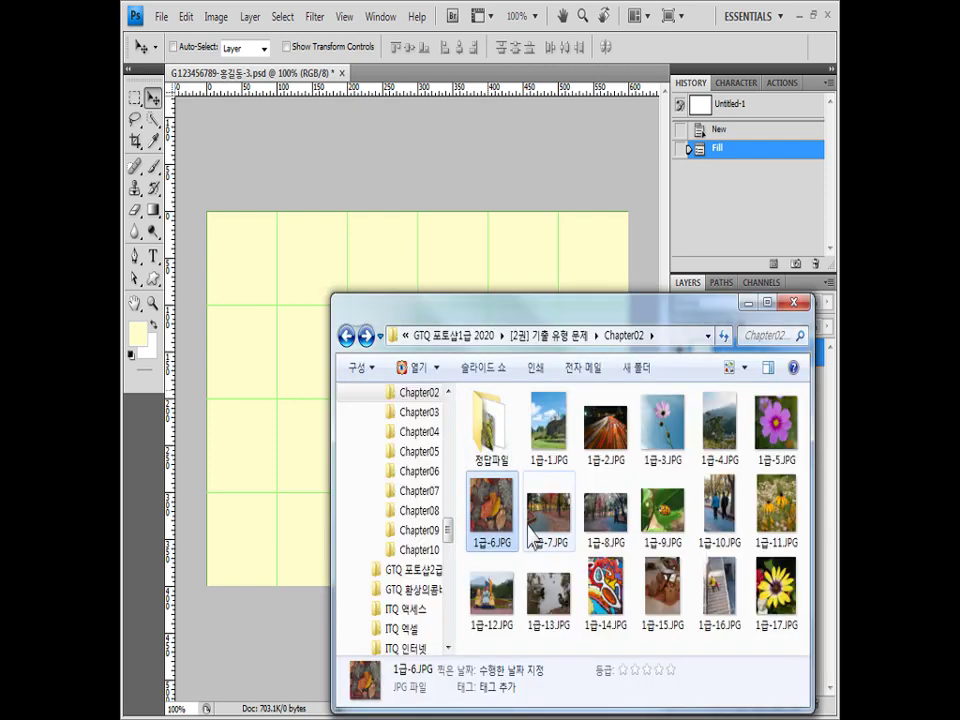
pyautogui.moveTo(544, 529); pyautogui.dragTo(583, 60)
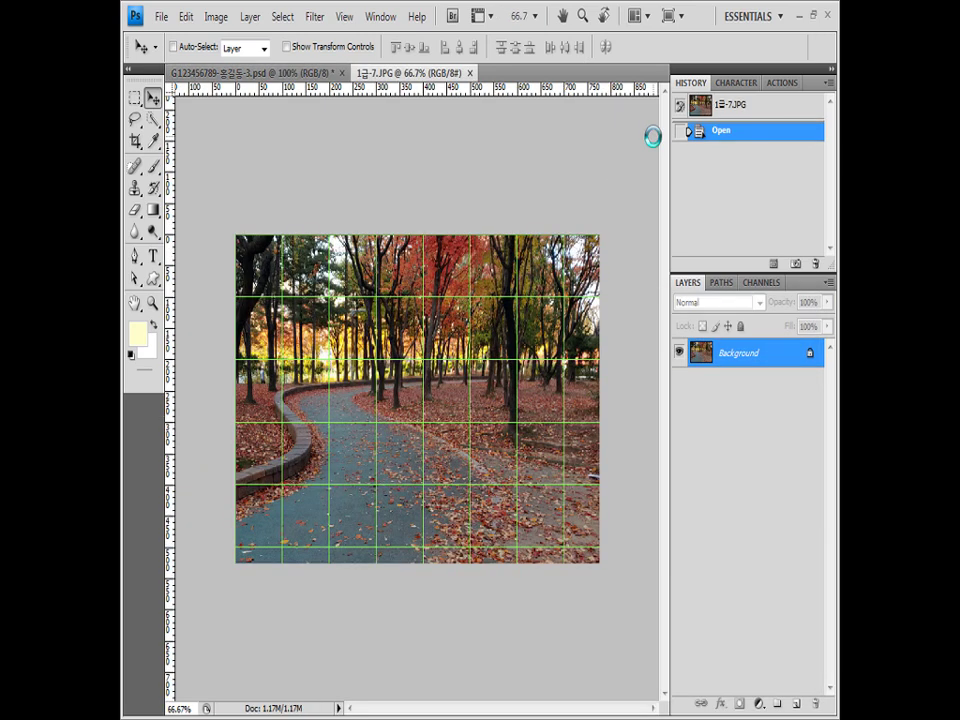
pyautogui.hotkey('ctrl', 'a')
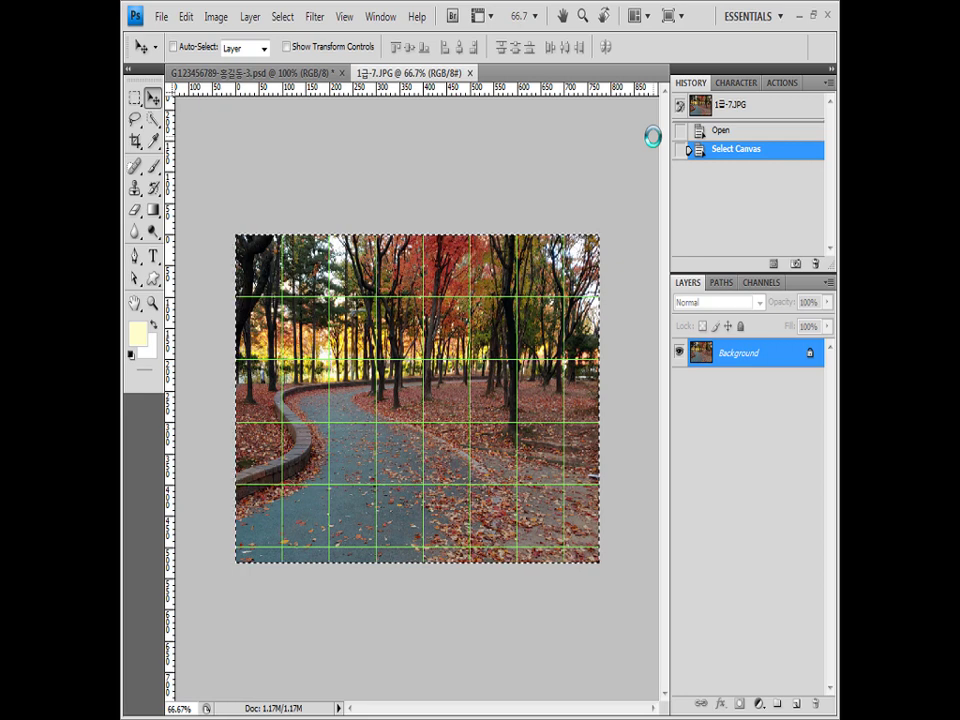
pyautogui.click(470, 73)
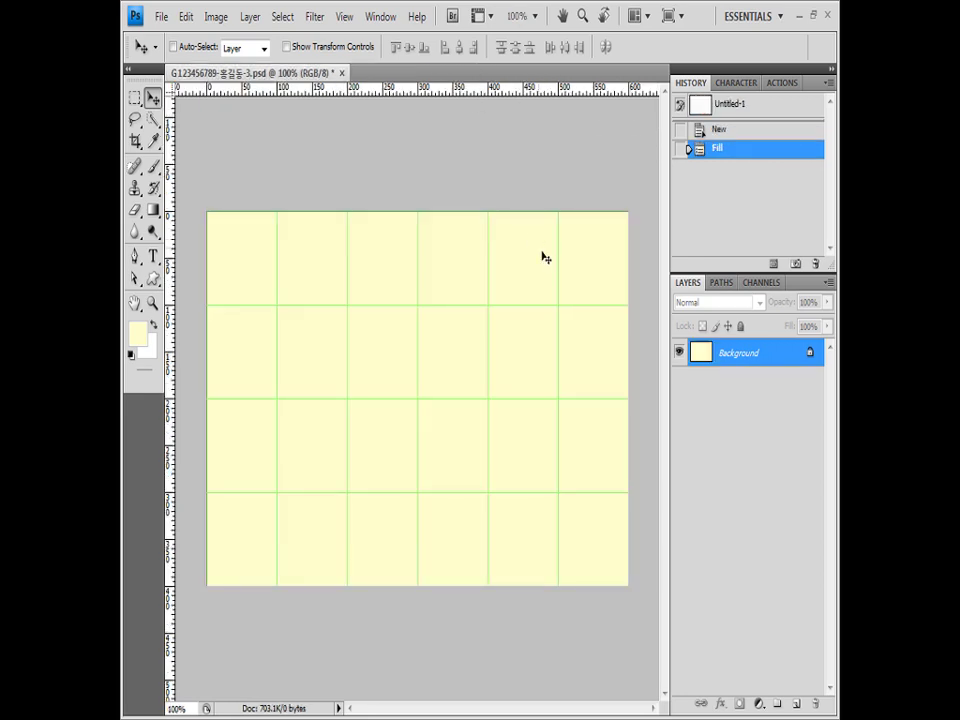
pyautogui.hotkey('ctrl', 'v')
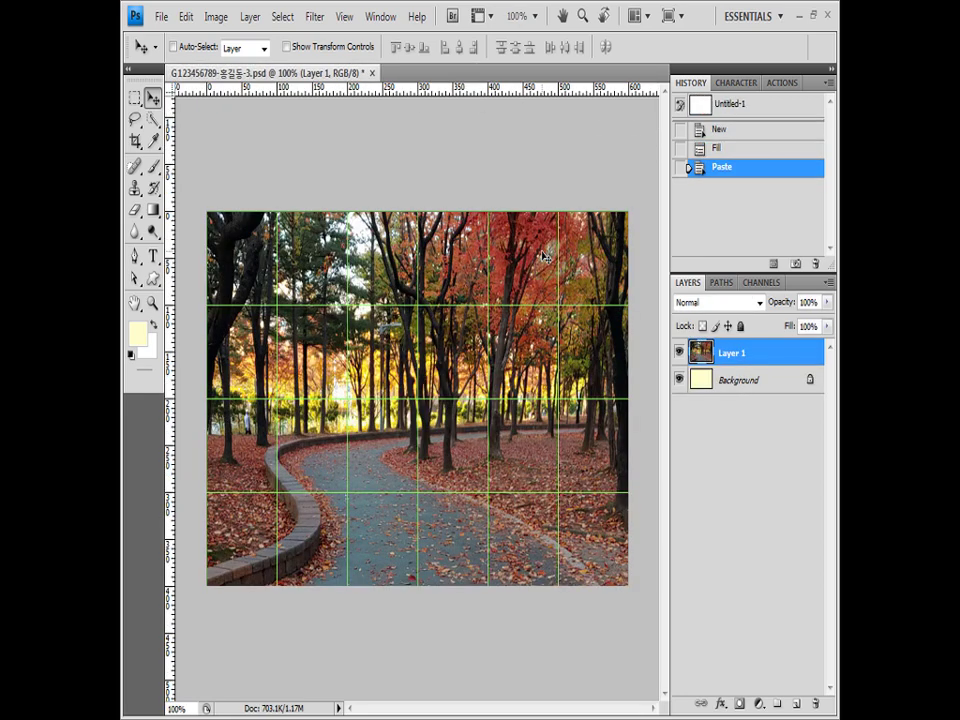
# Scale the pasted path photo to about 77% and align it with the canvas's top-left corner so it covers the canvas
pyautogui.hotkey('ctrl', 't')
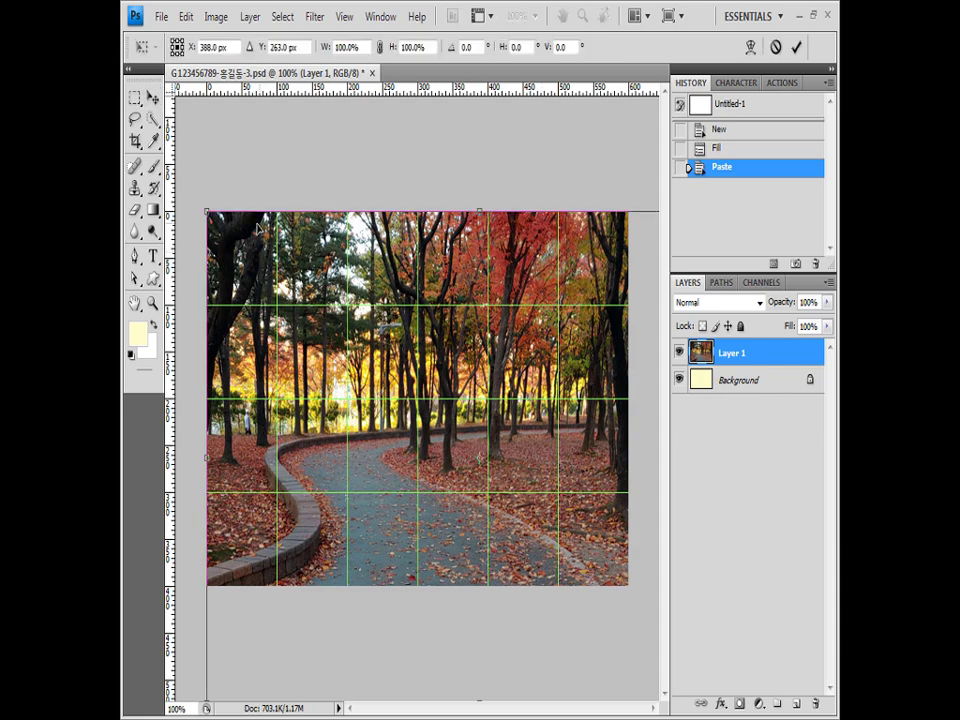
pyautogui.moveTo(205, 208); pyautogui.dragTo(259, 258)
pyautogui.moveTo(420, 420); pyautogui.dragTo(368, 373)
pyautogui.moveTo(670, 608); pyautogui.dragTo(649, 591)
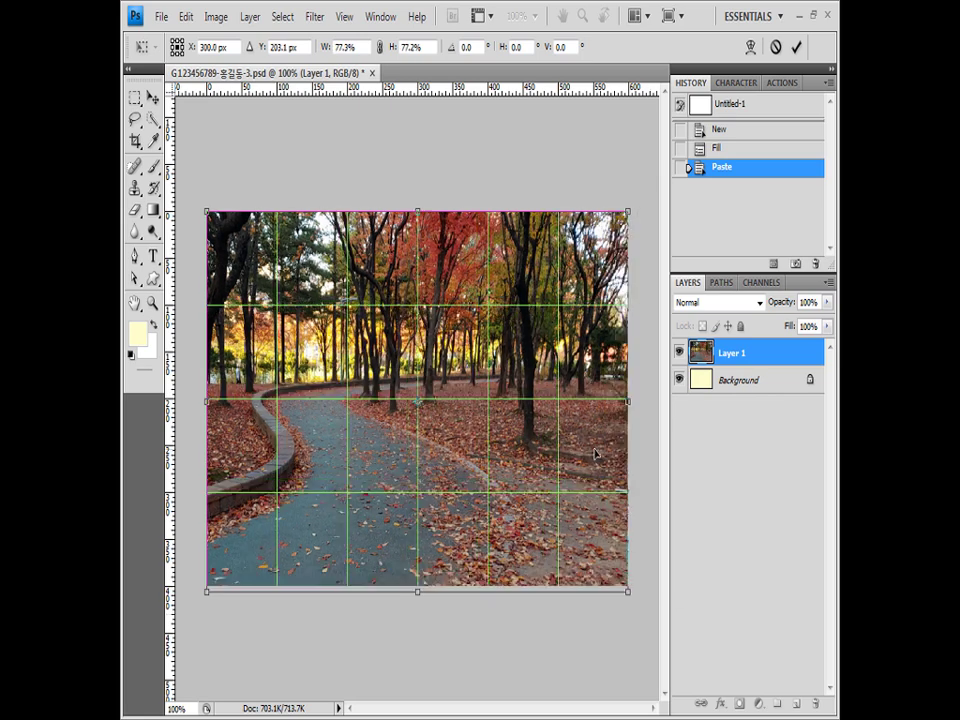
pyautogui.press('Return')
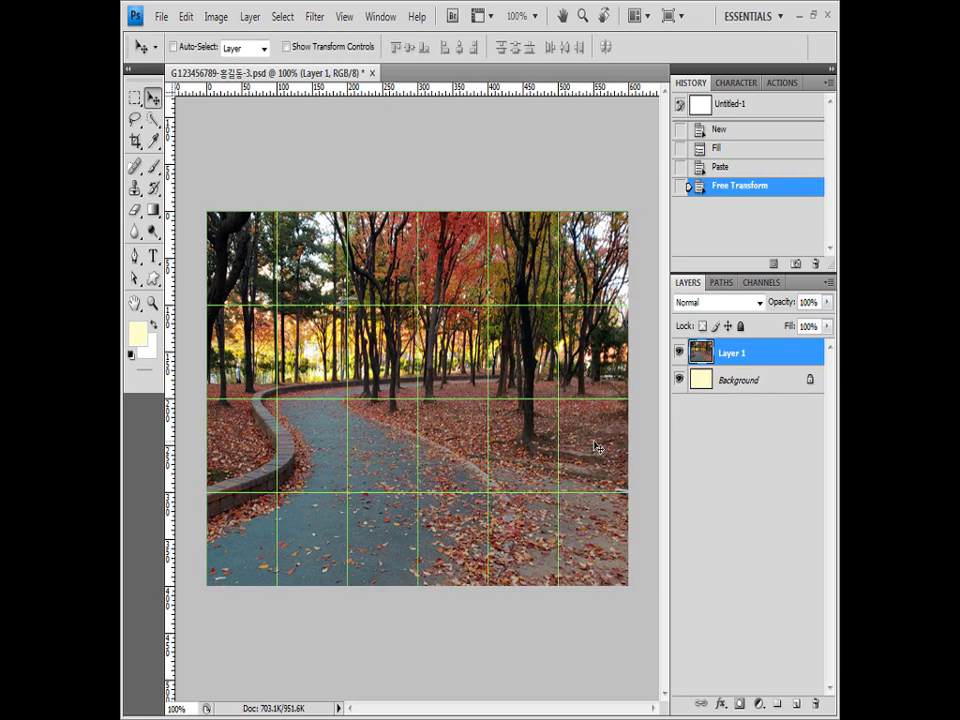
# Set Layer 1's blending mode to Multiply and its opacity to 70%
pyautogui.click(757, 303)
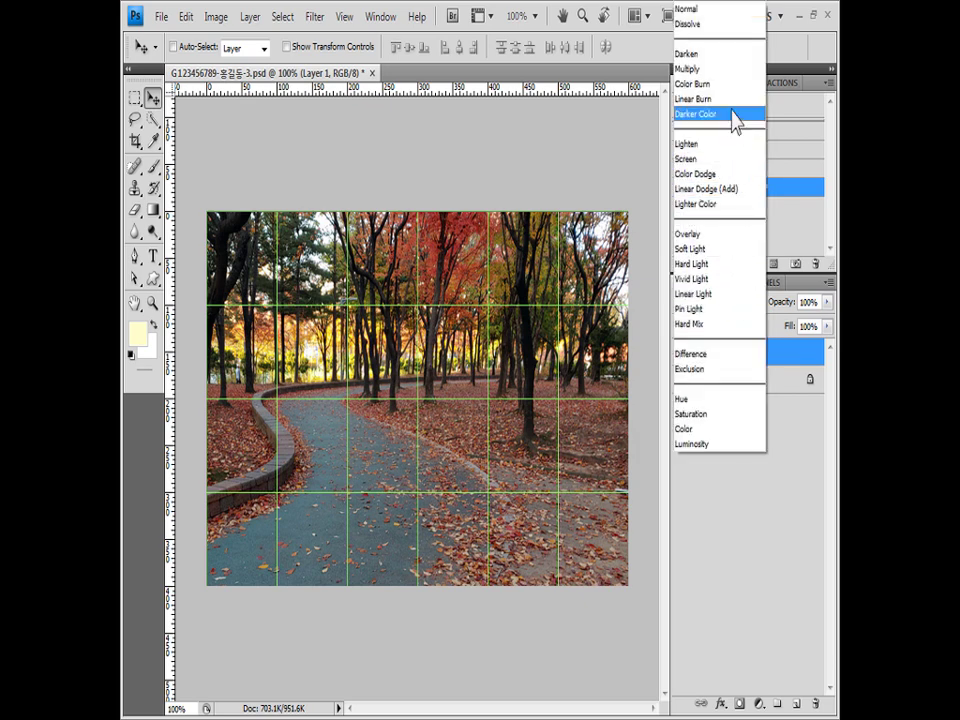
pyautogui.click(731, 70)
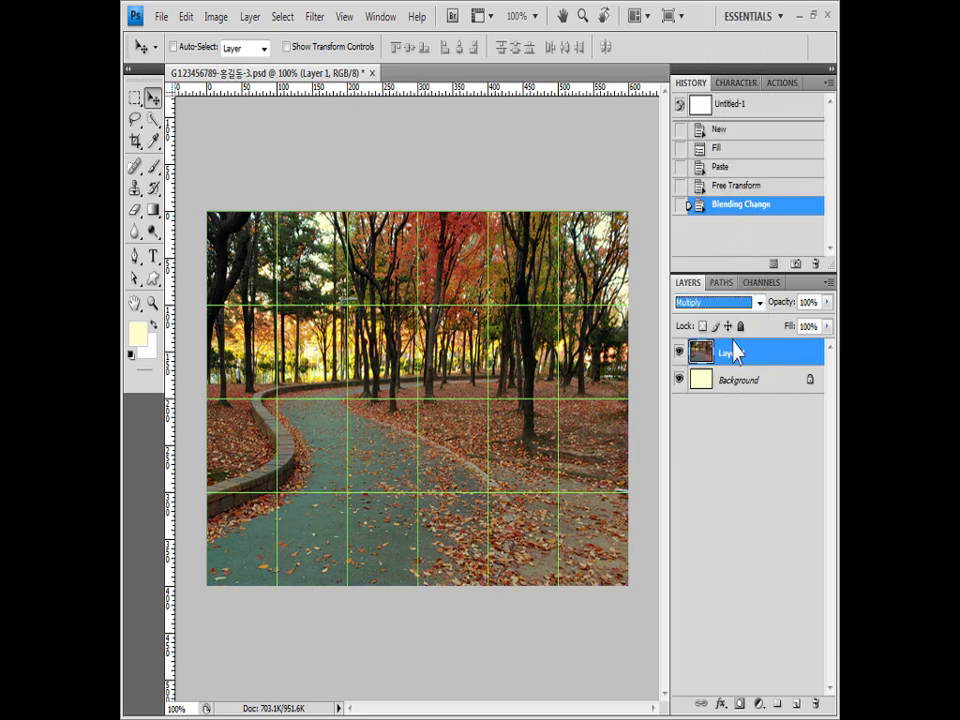
pyautogui.click(811, 302)
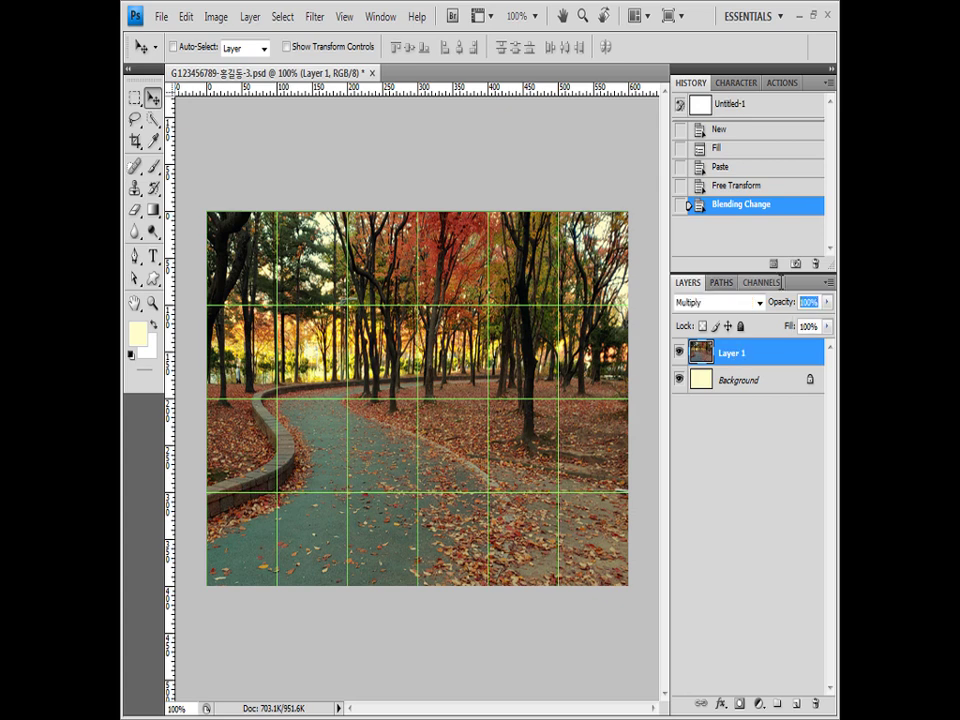
pyautogui.write('70')
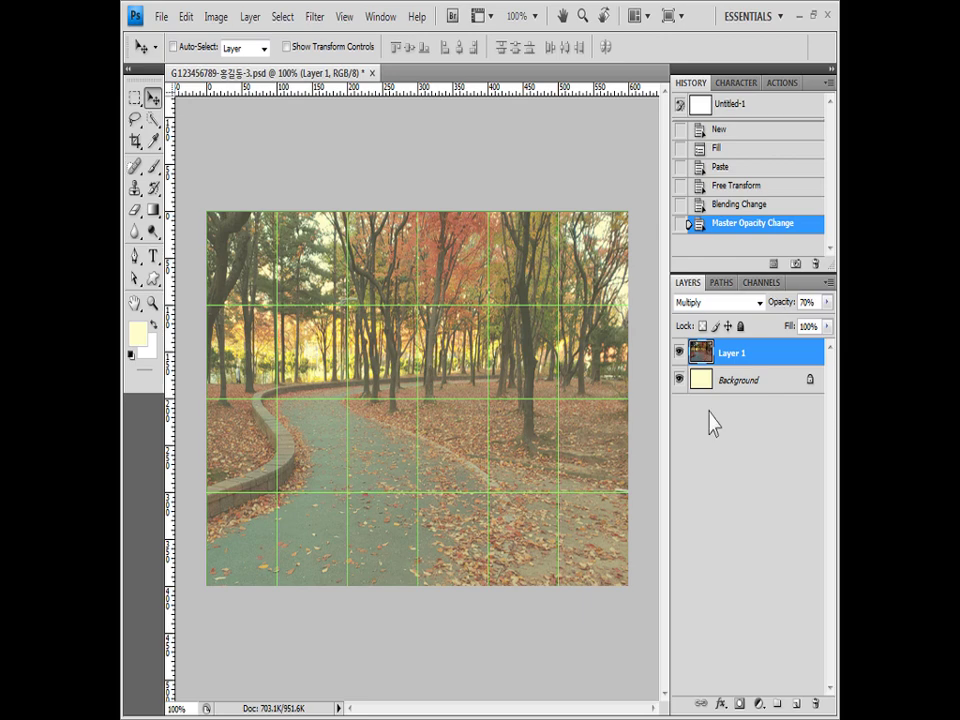
# Open 1급-8.JPG from the Chapter02 folder, copy the whole photo into the -3 document above Layer 1 and close the photo
pyautogui.hotkey('alt', 'Tab')
pyautogui.moveTo(607, 535); pyautogui.dragTo(428, 44)
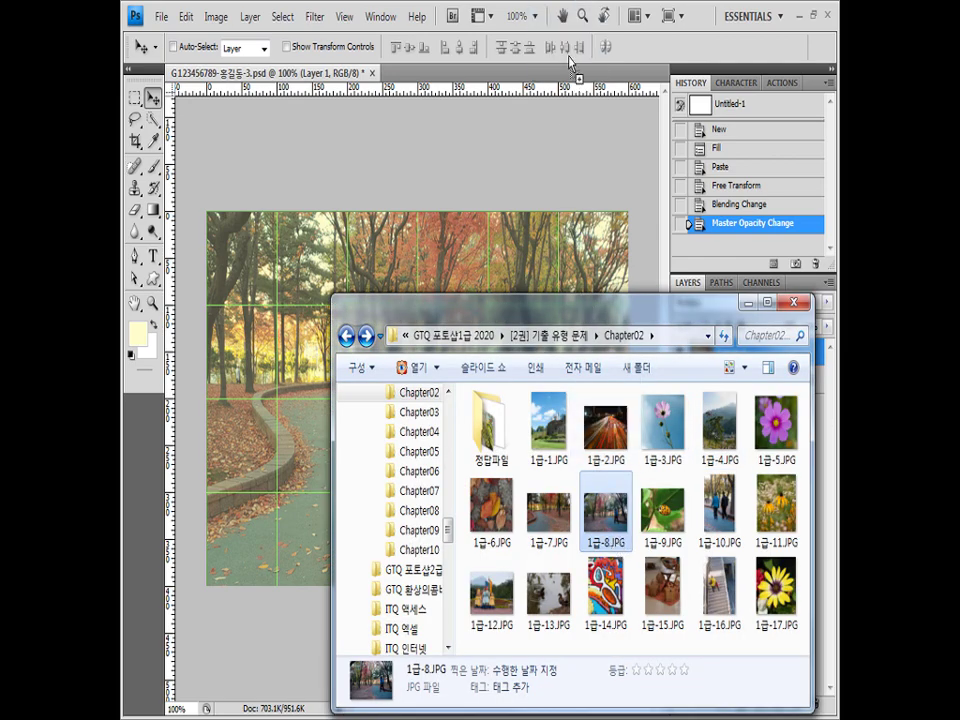
pyautogui.hotkey('ctrl', 'a')
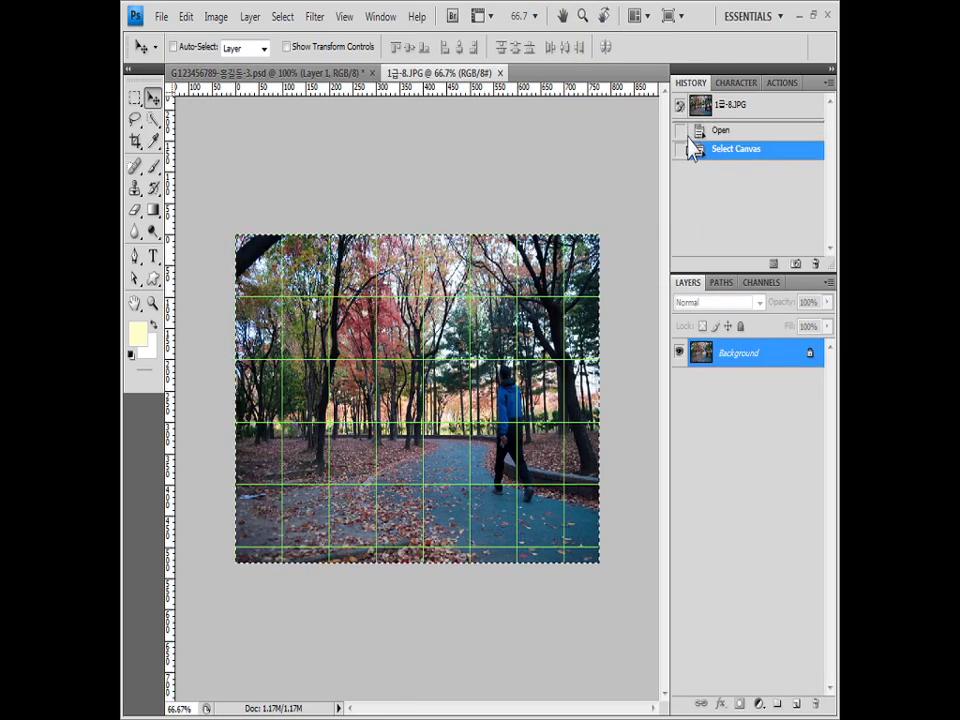
pyautogui.click(500, 73)
pyautogui.hotkey('ctrl', 'v')
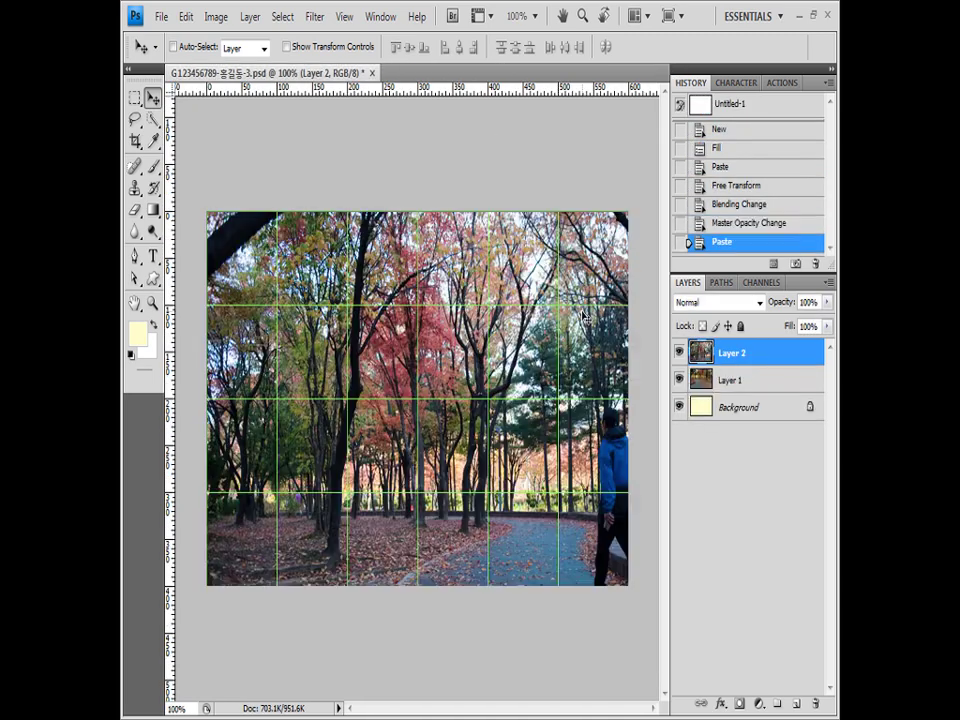
# Scale the pasted photo of the walking man to about 77.4% so it covers the canvas from its top-left corner
pyautogui.hotkey('ctrl', 't')
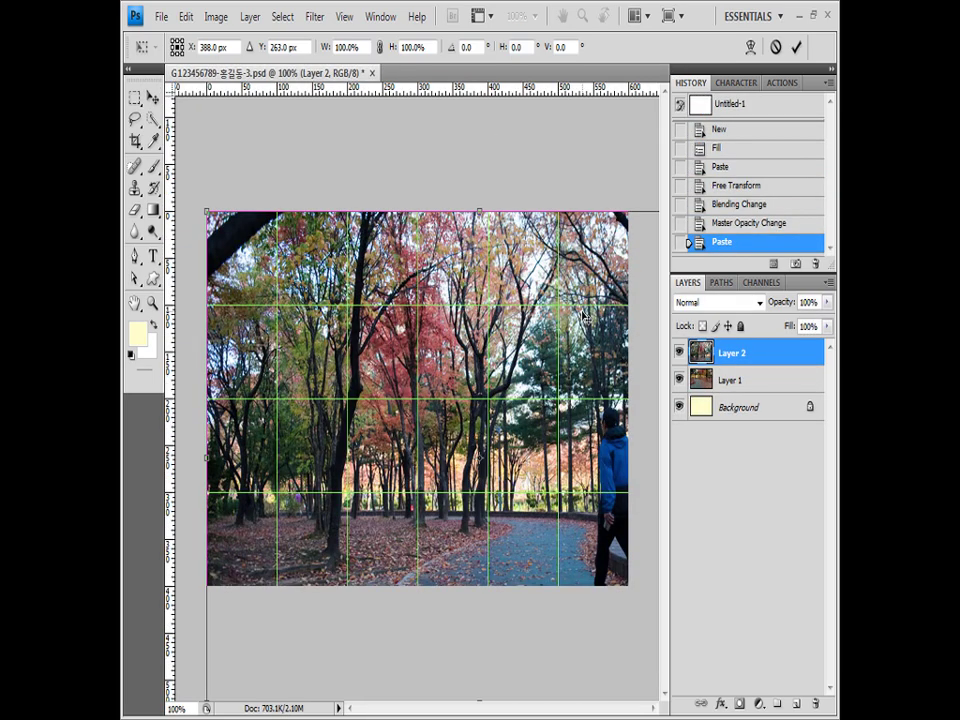
pyautogui.moveTo(205, 211); pyautogui.dragTo(263, 261)
pyautogui.moveTo(420, 410); pyautogui.dragTo(363, 360)
pyautogui.moveTo(638, 601); pyautogui.dragTo(628, 592)
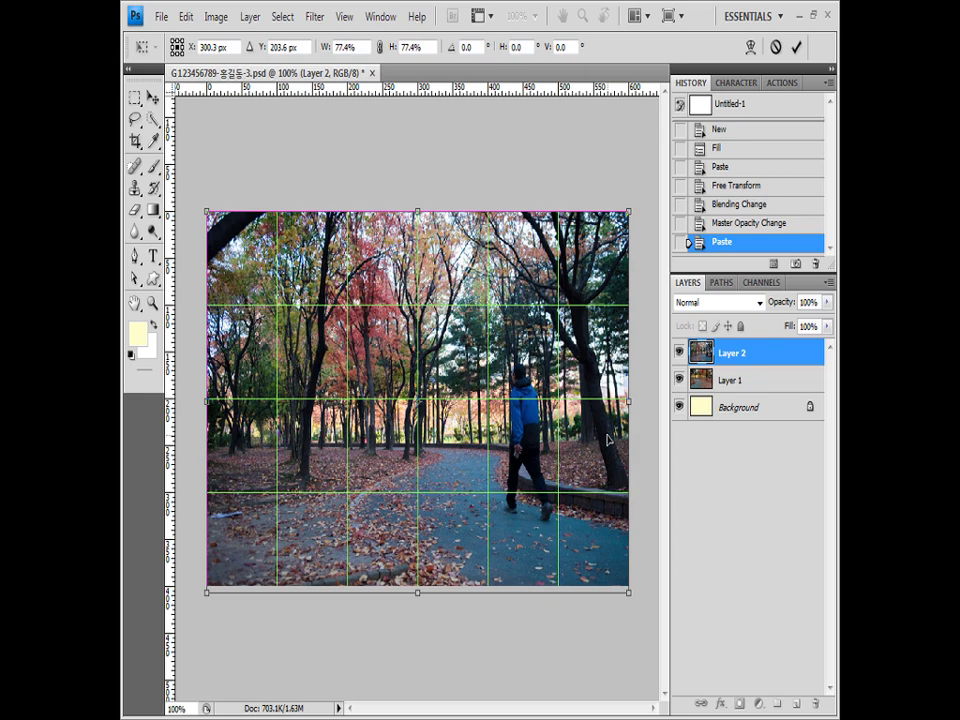
pyautogui.press('Return')
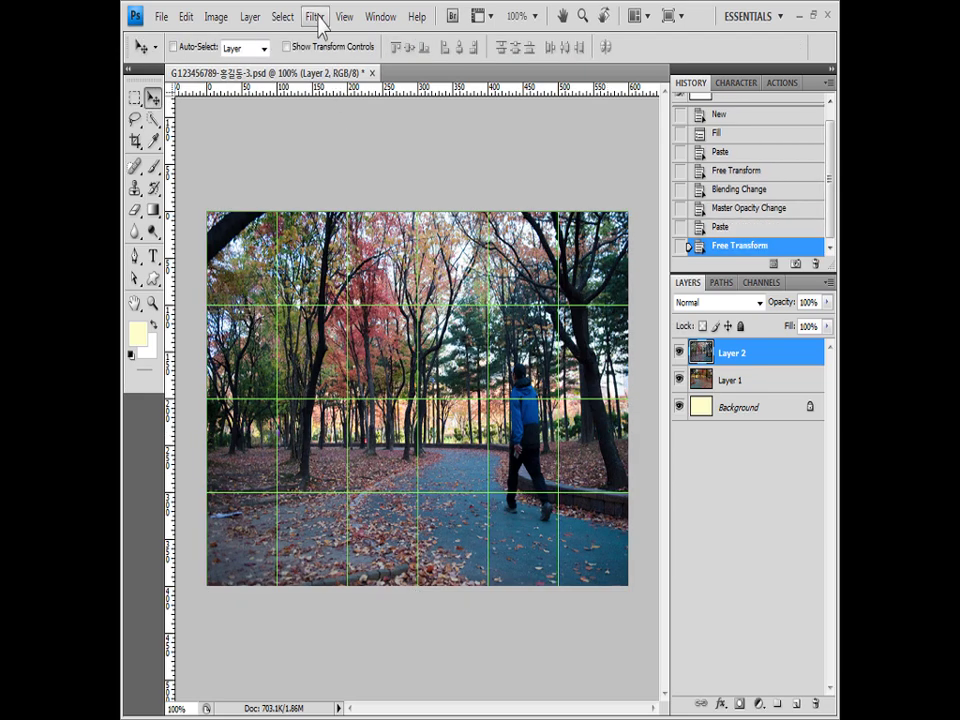
# Apply the artistic Film Grain filter to Layer 2 with the current filter settings
pyautogui.click(316, 17)
pyautogui.moveTo(400, 153)
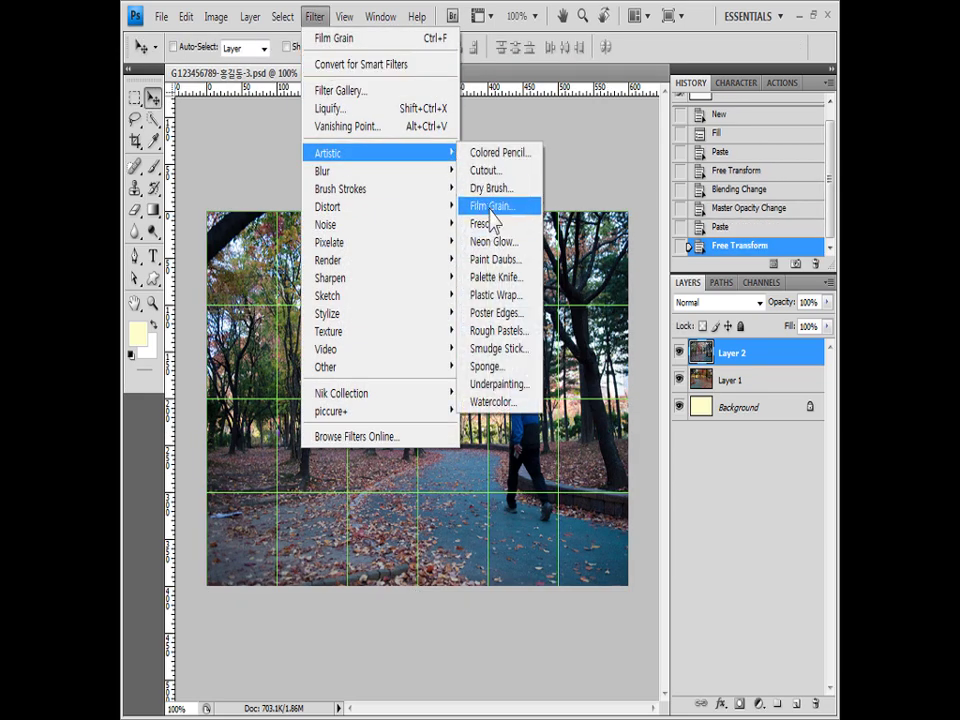
pyautogui.click(492, 208)
pyautogui.click(712, 142)
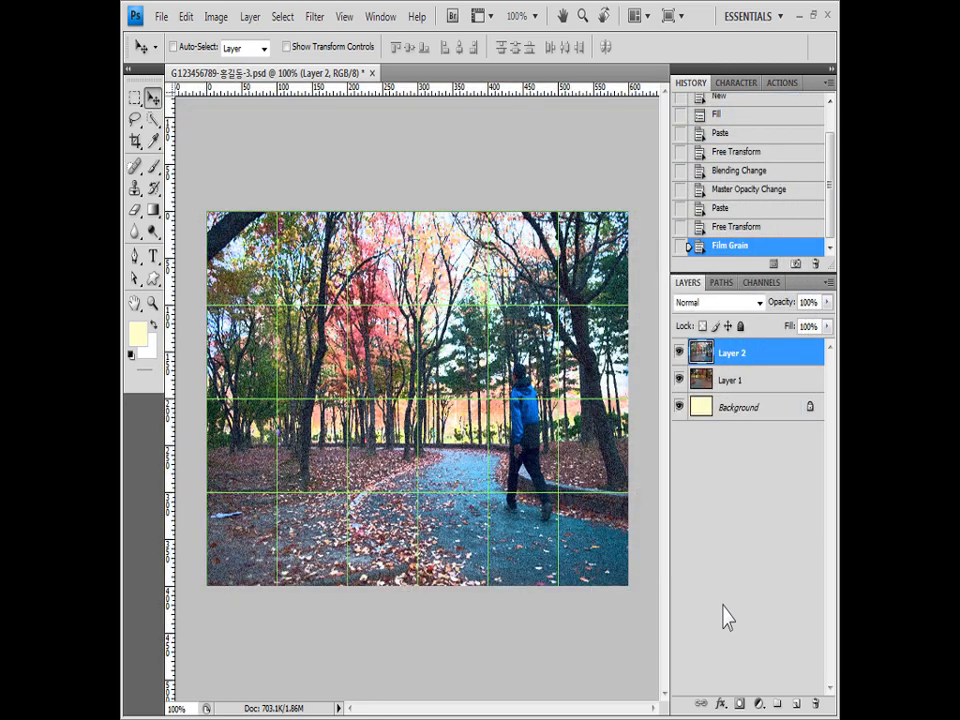
# Add a layer mask to Layer 2 and fill it with a horizontal linear black-to-white gradient across the middle, hiding the photo's left part
pyautogui.click(739, 704)
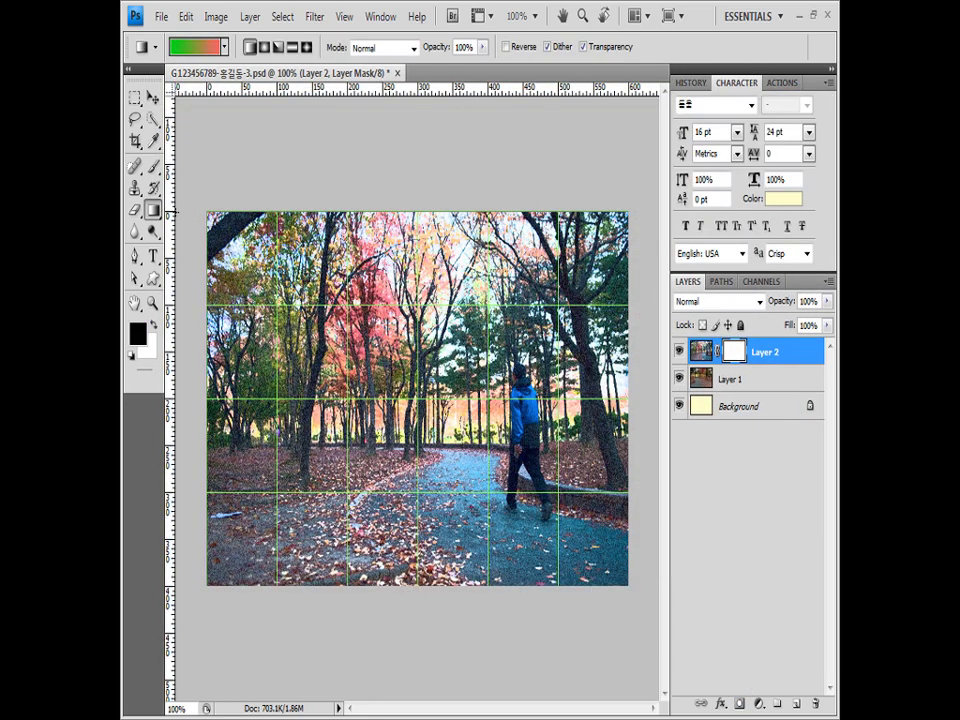
pyautogui.click(224, 47)
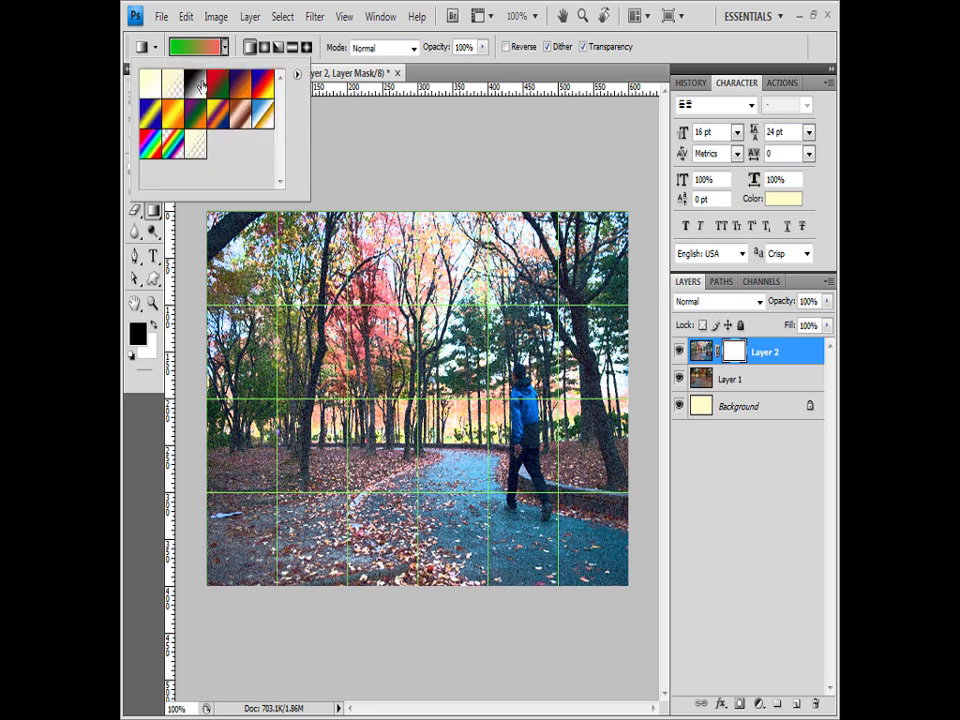
pyautogui.click(201, 86)
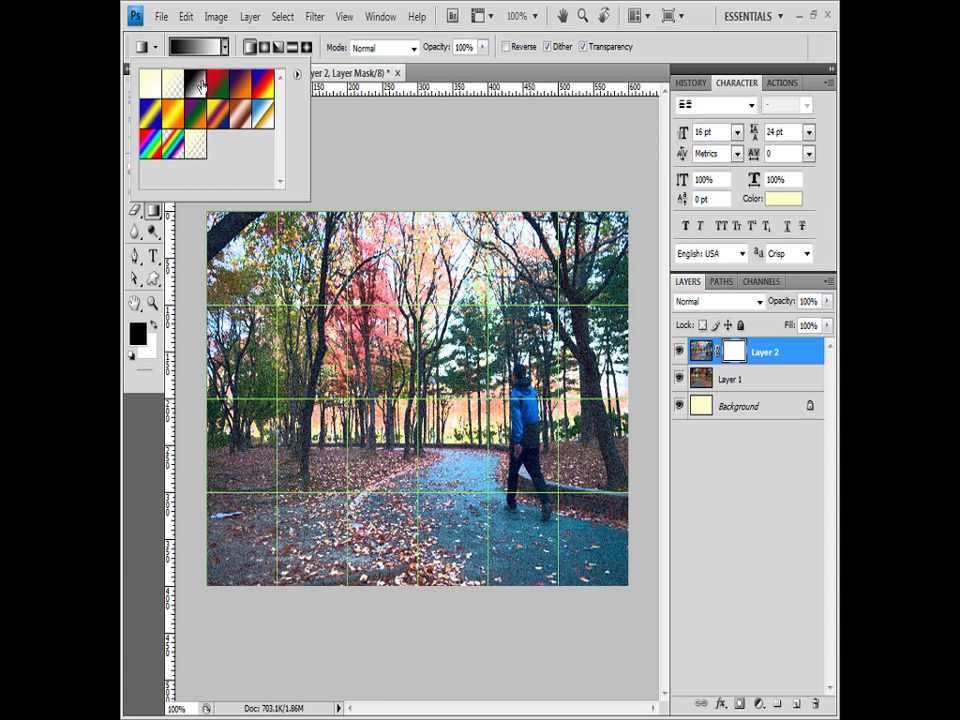
pyautogui.click(365, 128)
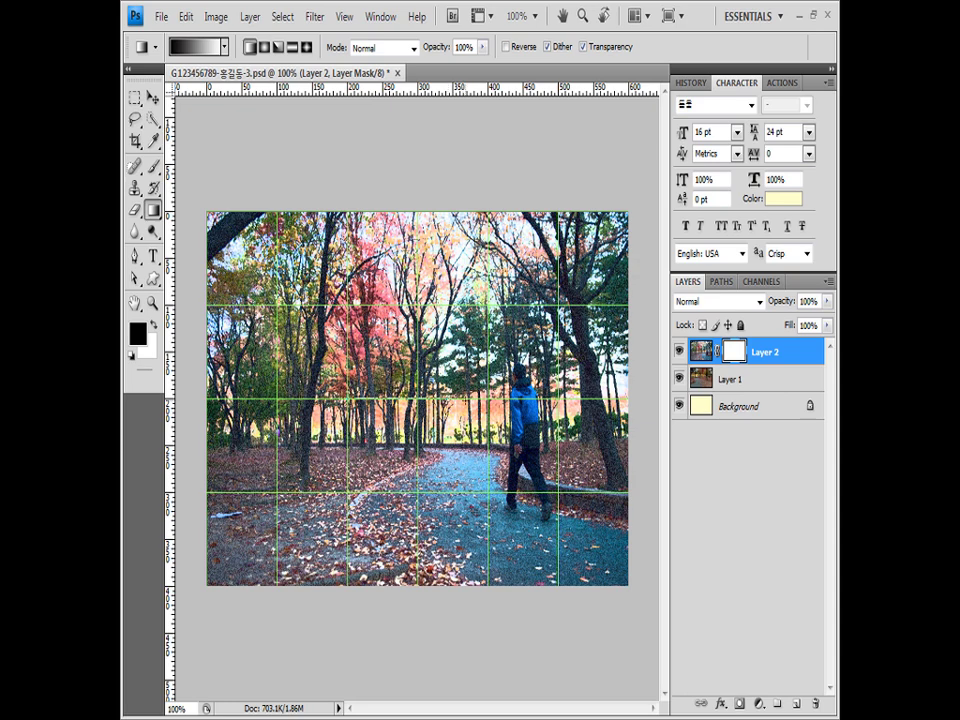
pyautogui.moveTo(347, 399); pyautogui.dragTo(465, 400)
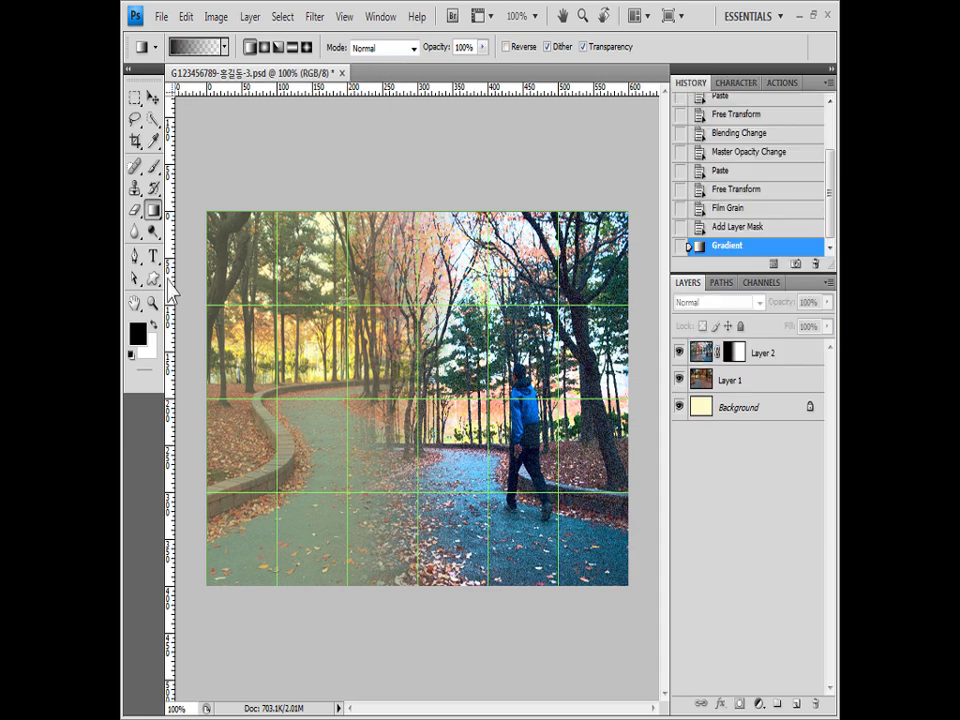
# Draw a black maple leaf custom shape with no style above Layer 2, about 240 px wide and 280 px tall
pyautogui.click(153, 279)
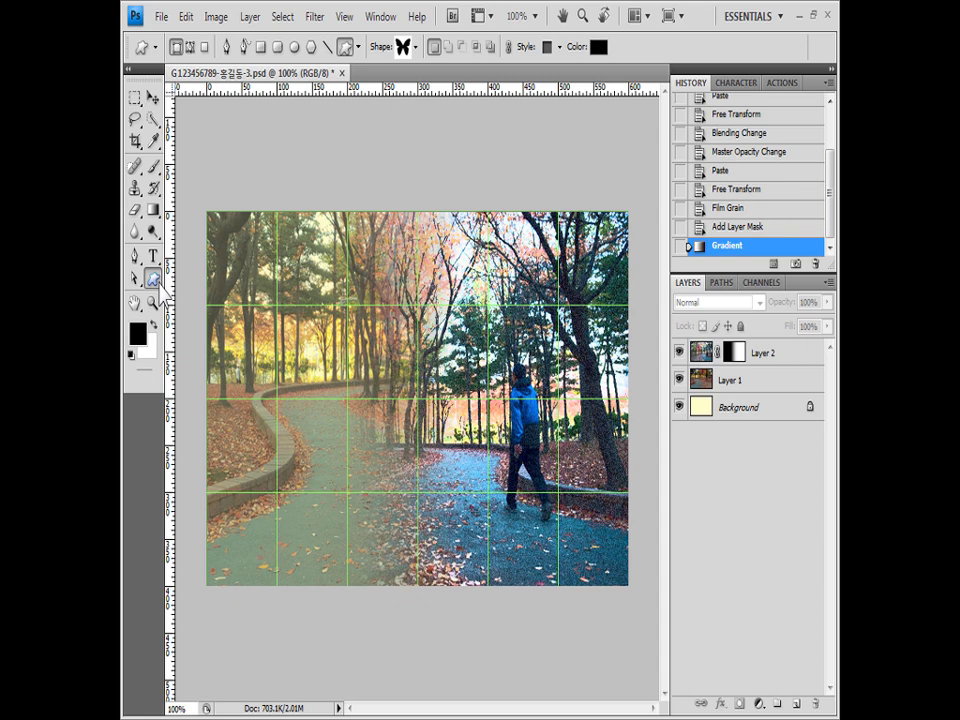
pyautogui.click(560, 48)
pyautogui.click(480, 87)
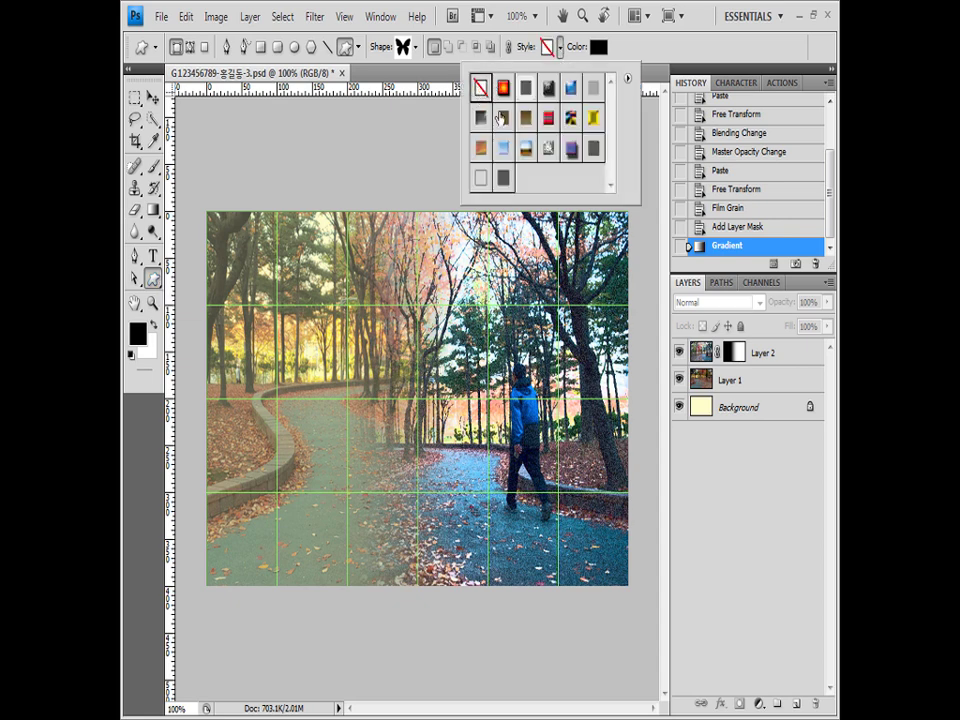
pyautogui.click(778, 356)
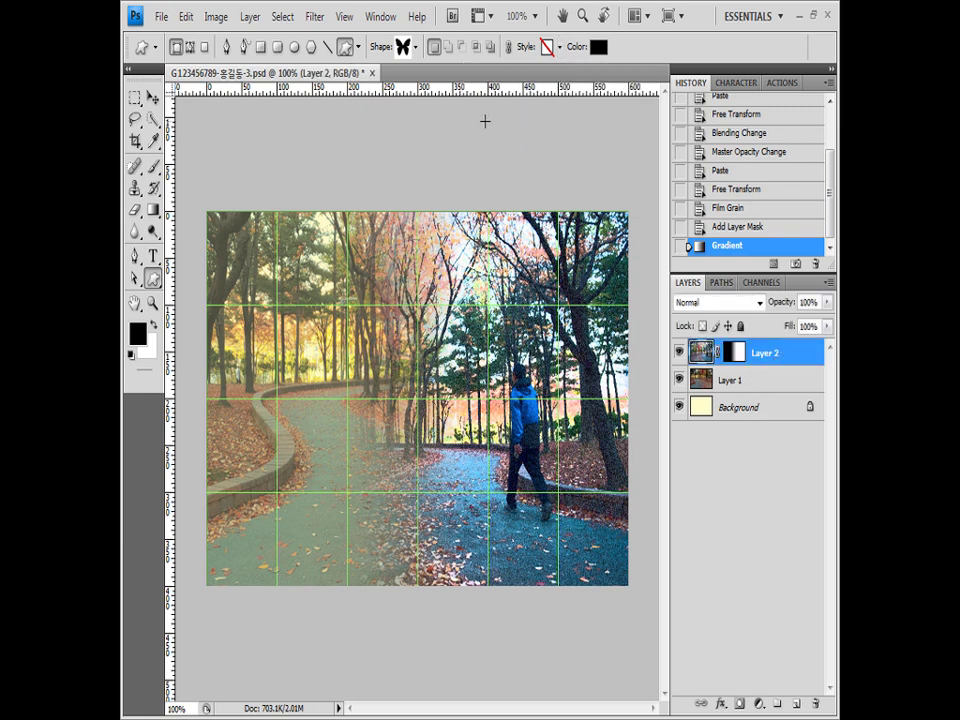
pyautogui.click(416, 47)
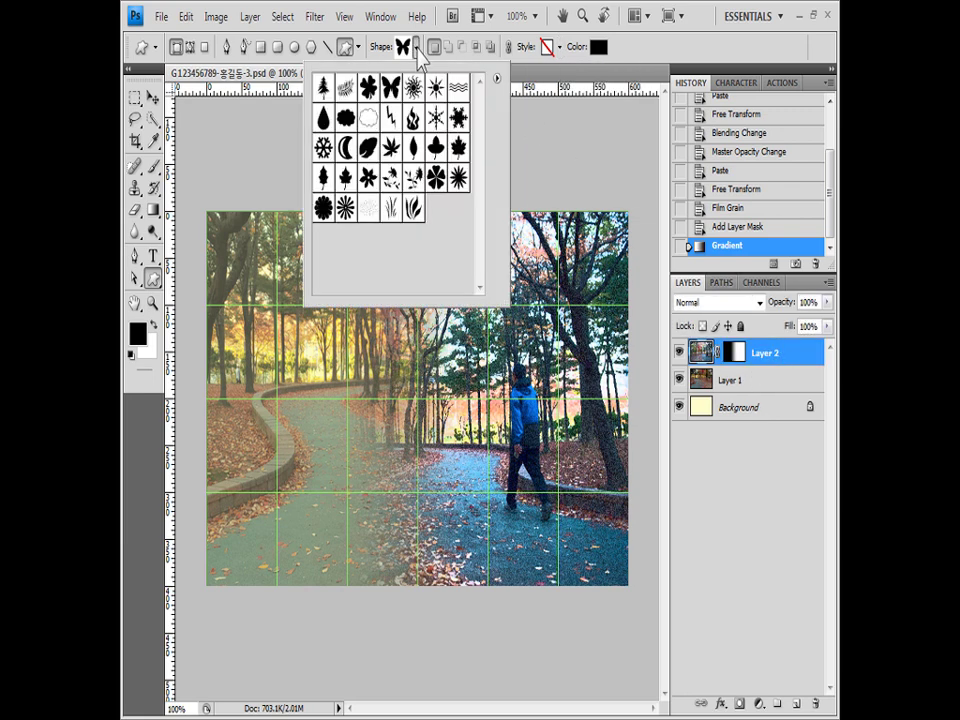
pyautogui.click(497, 80)
pyautogui.click(549, 452)
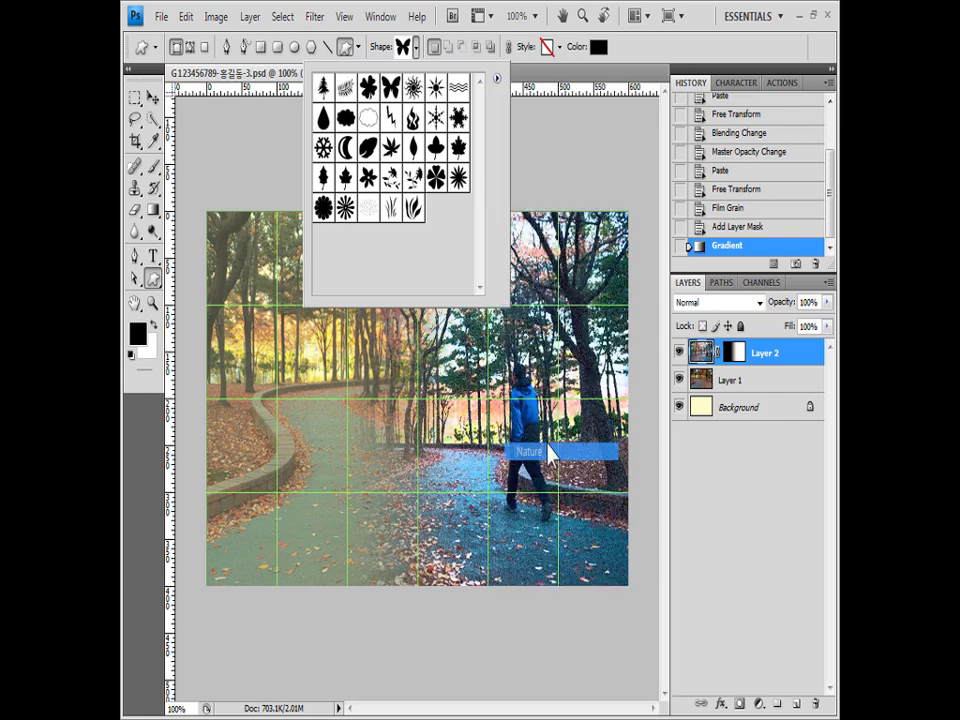
pyautogui.click(422, 289)
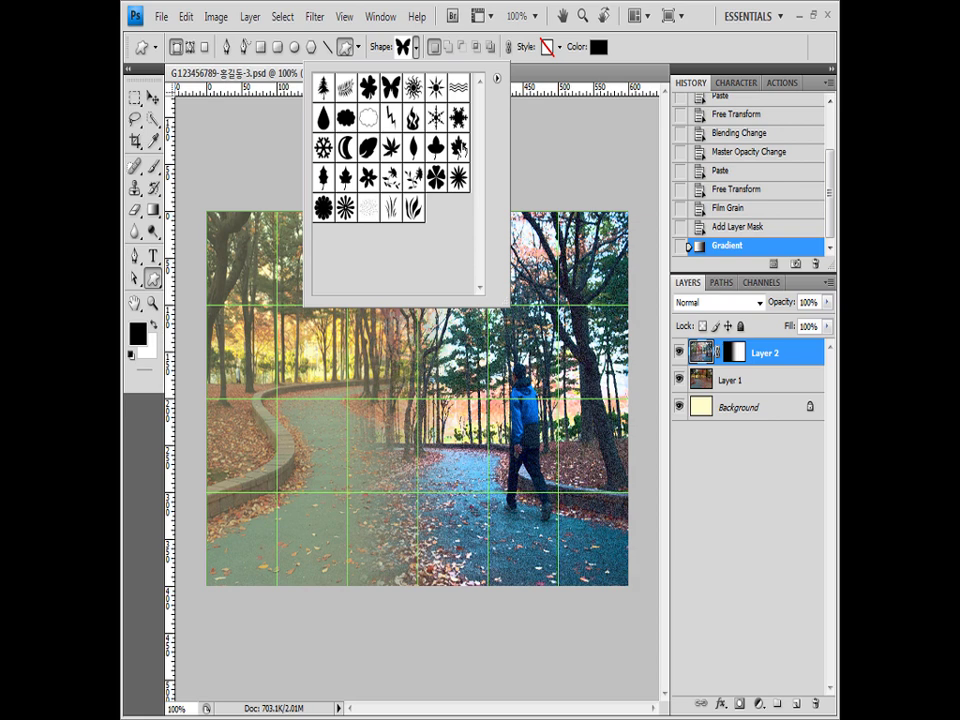
pyautogui.click(458, 147)
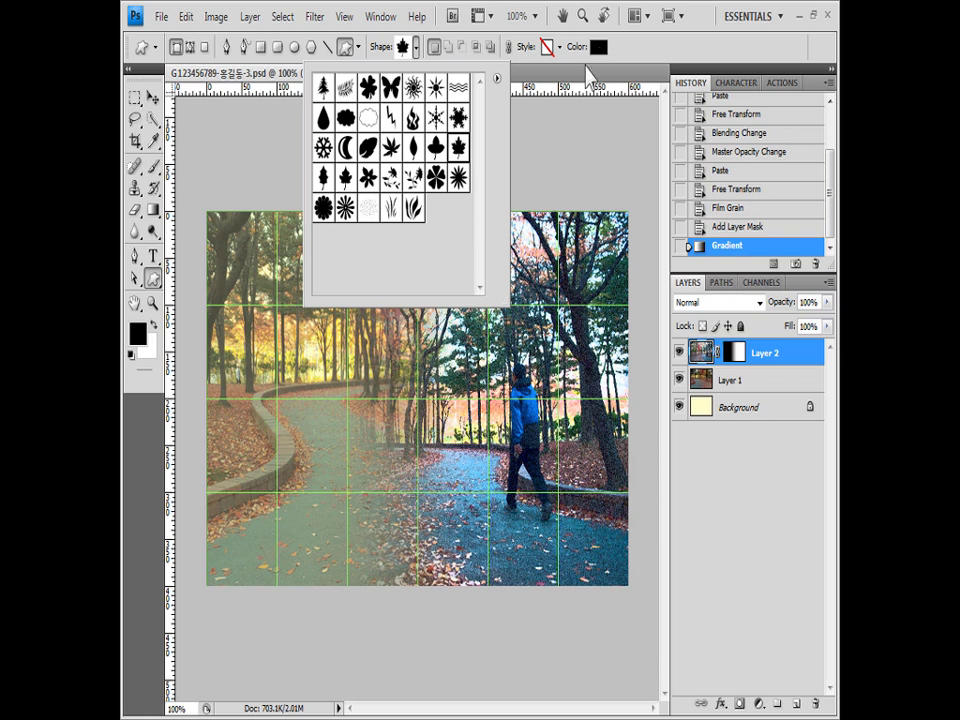
pyautogui.click(438, 340)
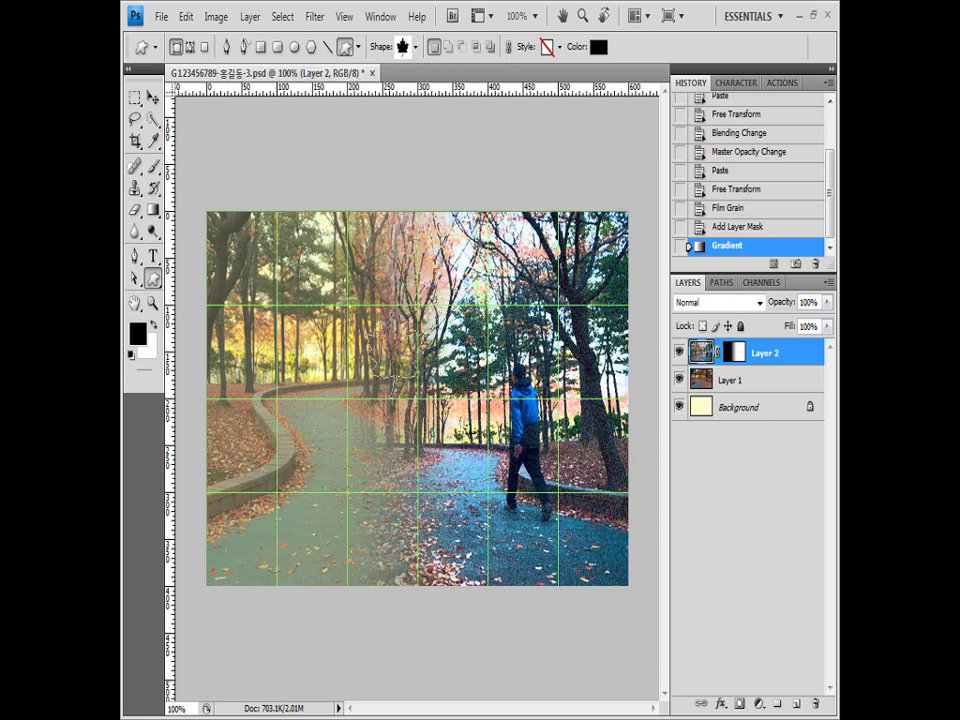
pyautogui.moveTo(365, 305); pyautogui.dragTo(531, 567)
# Rotate the leaf shape to about -40.5°, scale it to about 89.5% by 91.2% and centre it near X 251, Y 253 px
pyautogui.hotkey('ctrl', 't')
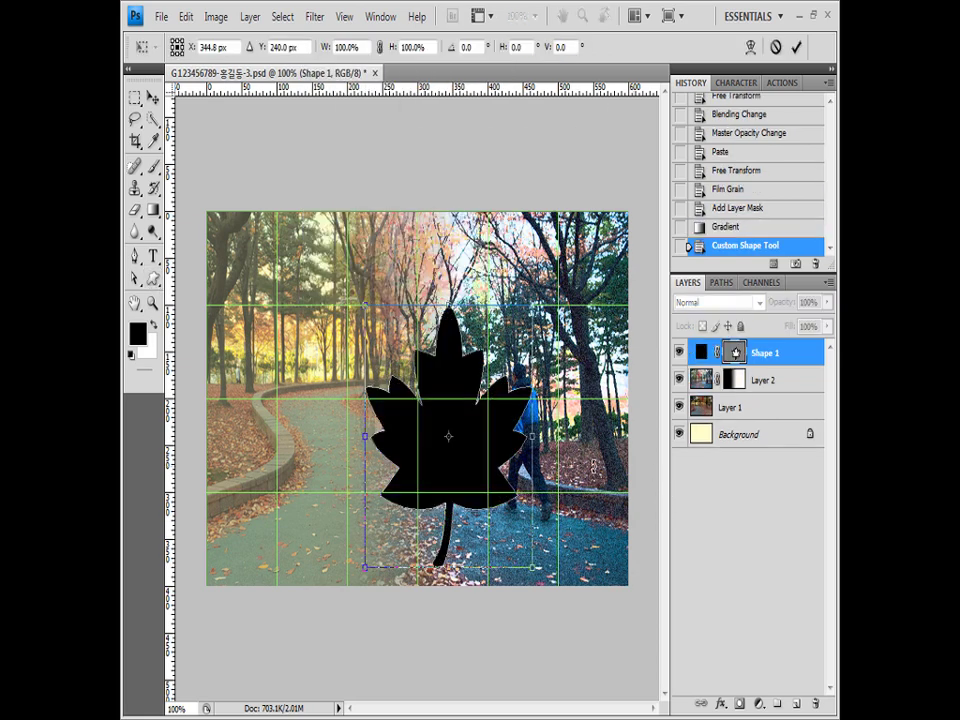
pyautogui.moveTo(561, 494); pyautogui.dragTo(566, 421)
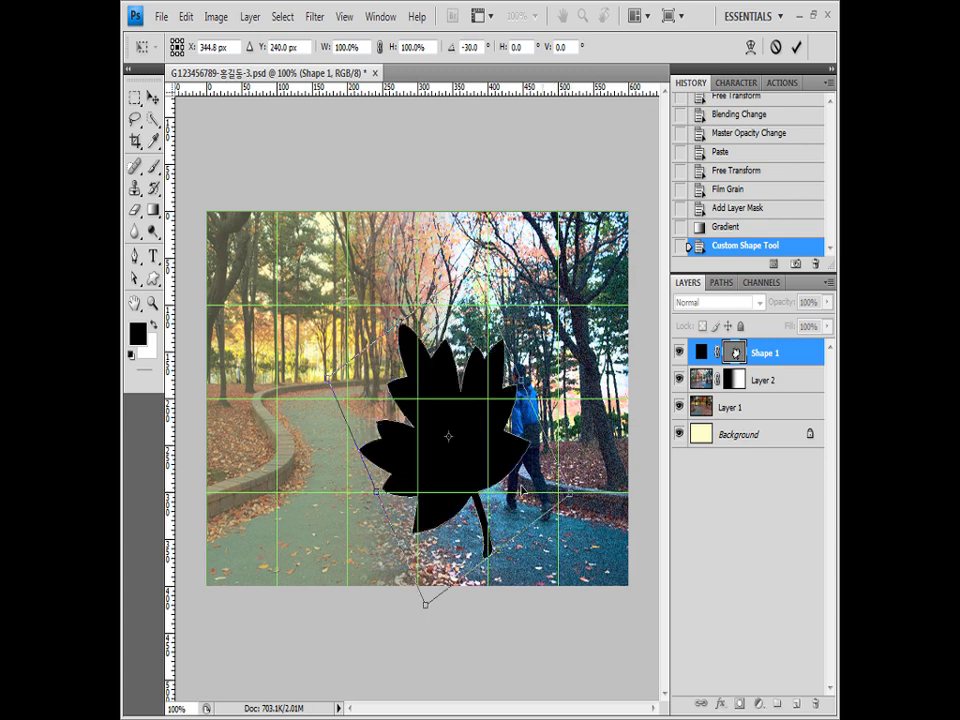
pyautogui.moveTo(488, 472); pyautogui.dragTo(439, 454)
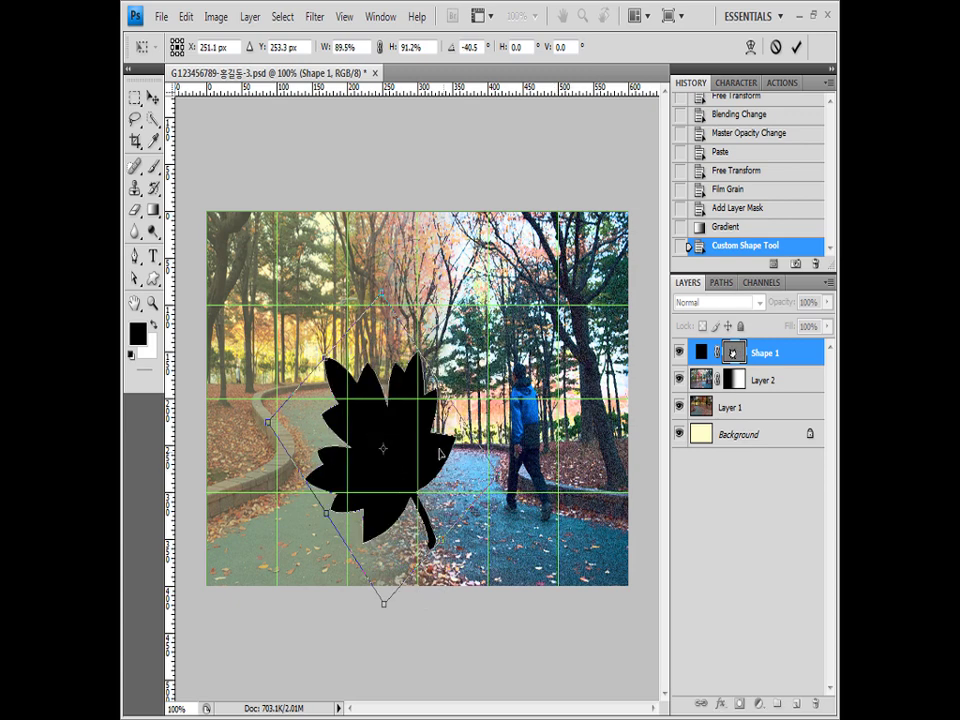
pyautogui.press('Return')
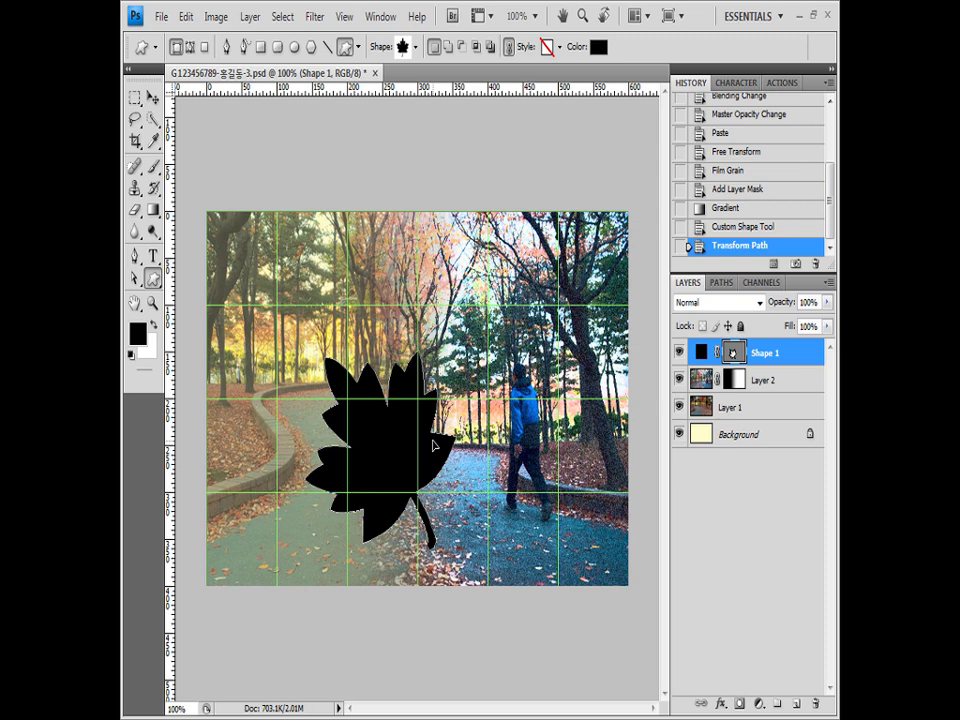
# Open 1급-9.JPG, copy the whole ladybug photo into the -3 document above the leaf shape and close the photo
pyautogui.hotkey('alt', 'Tab')
pyautogui.moveTo(684, 518); pyautogui.dragTo(676, 41)
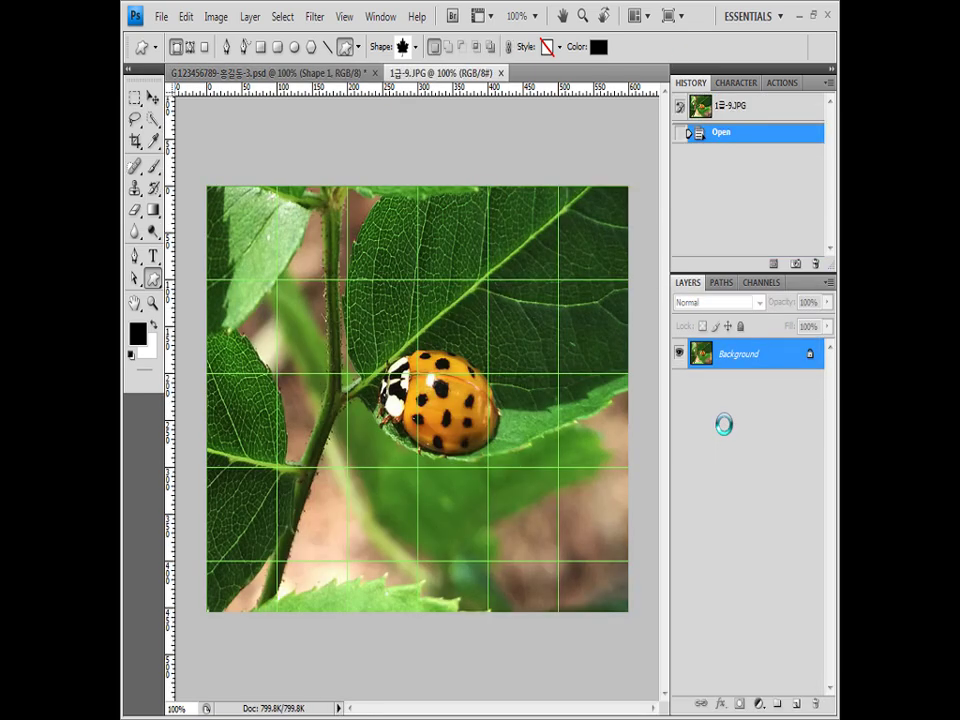
pyautogui.hotkey('ctrl', 'a')
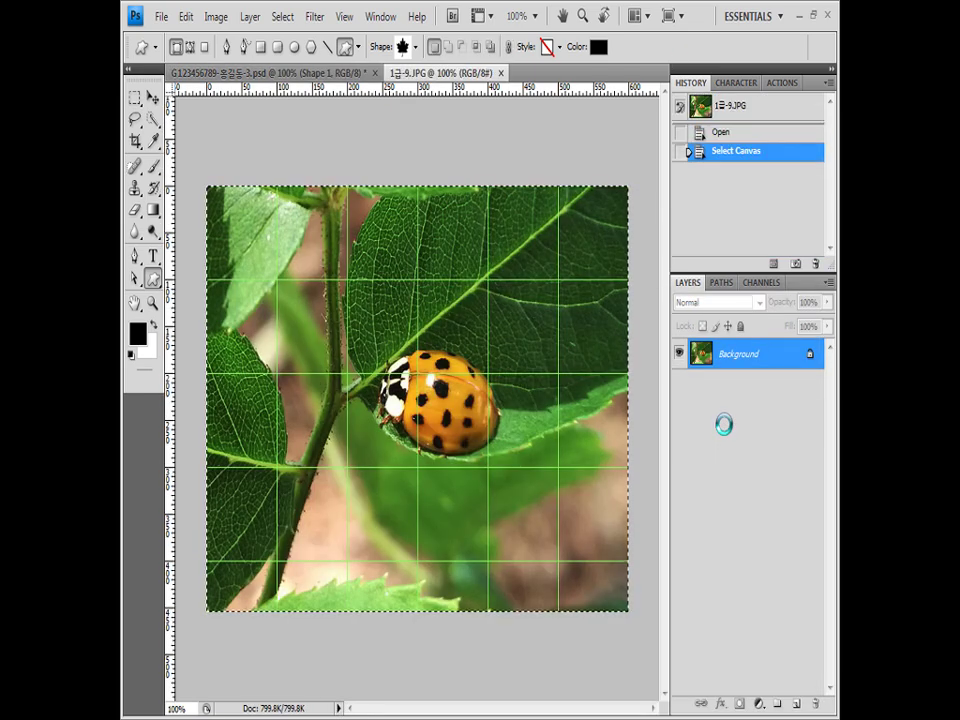
pyautogui.hotkey('ctrl', 'c')
pyautogui.click(340, 76)
pyautogui.hotkey('ctrl', 'v')
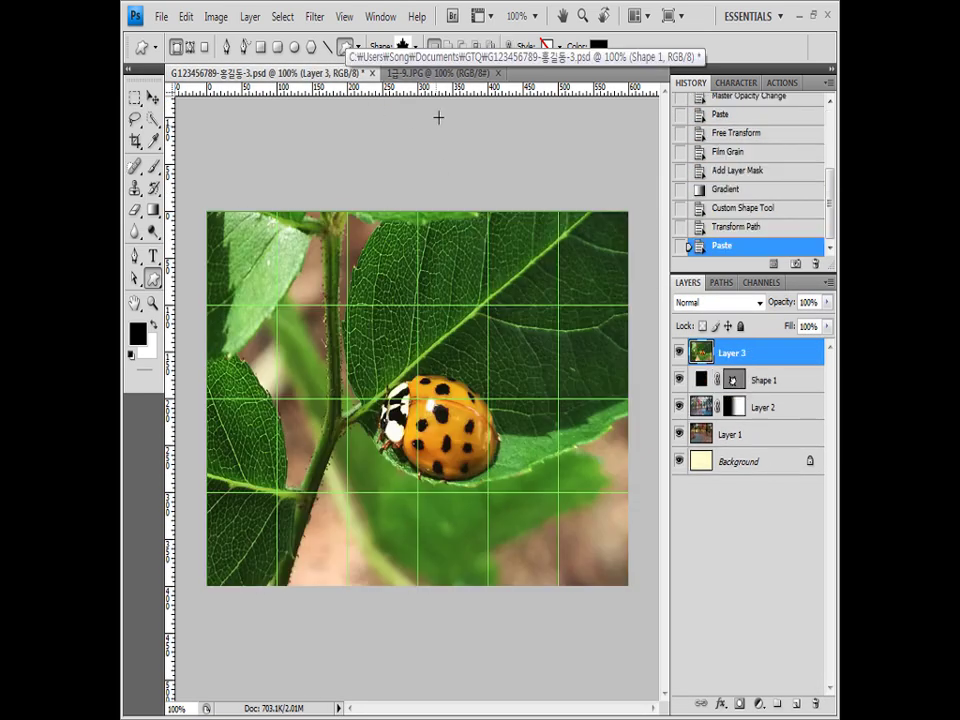
pyautogui.click(487, 74)
pyautogui.click(498, 74)
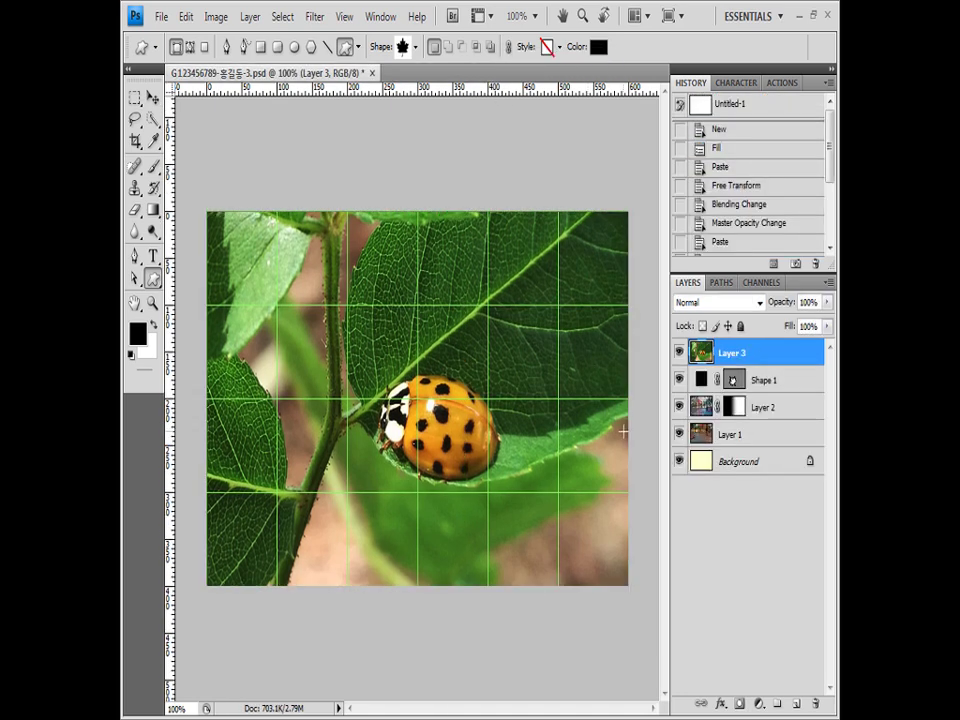
# Scale the pasted ladybug photo to about 62.6% and centre it over the leaf near X 288, Y 242 px
pyautogui.hotkey('ctrl', 't')
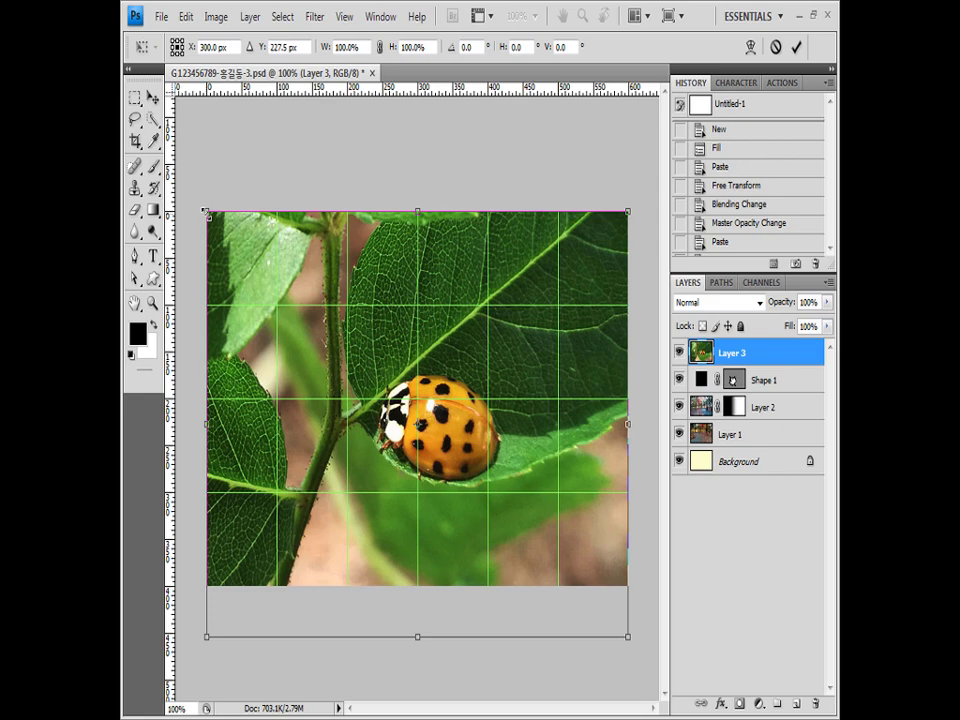
pyautogui.moveTo(205, 212); pyautogui.dragTo(283, 283)
pyautogui.moveTo(518, 443)
pyautogui.mouseDown()
pyautogui.moveTo(603, 457)
pyautogui.moveTo(650, 478)
pyautogui.moveTo(509, 463)
pyautogui.mouseUp()
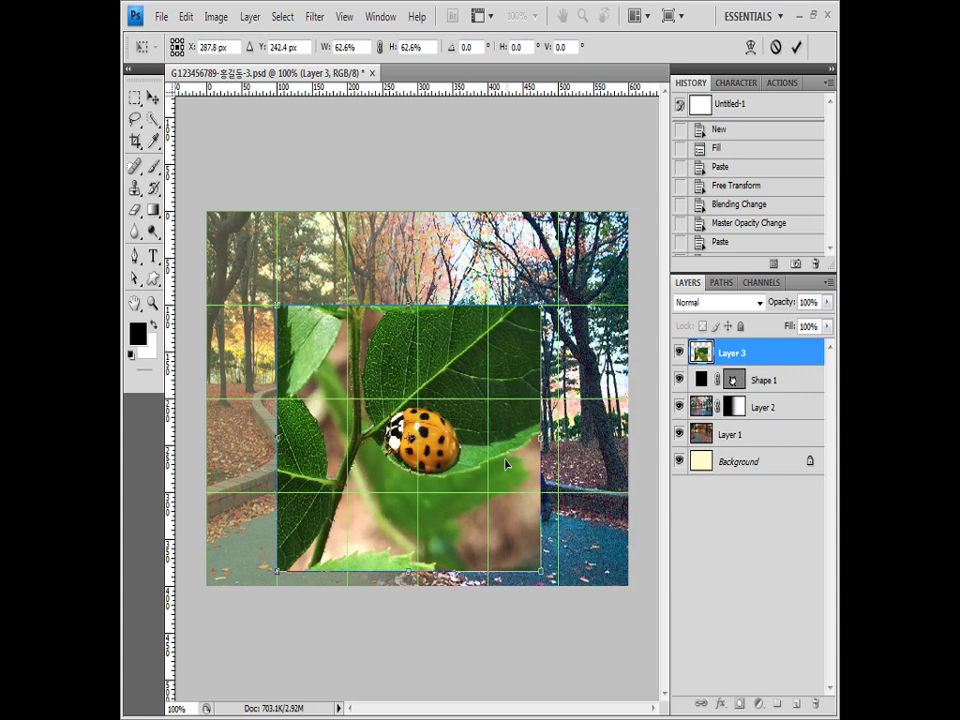
pyautogui.press('Return')
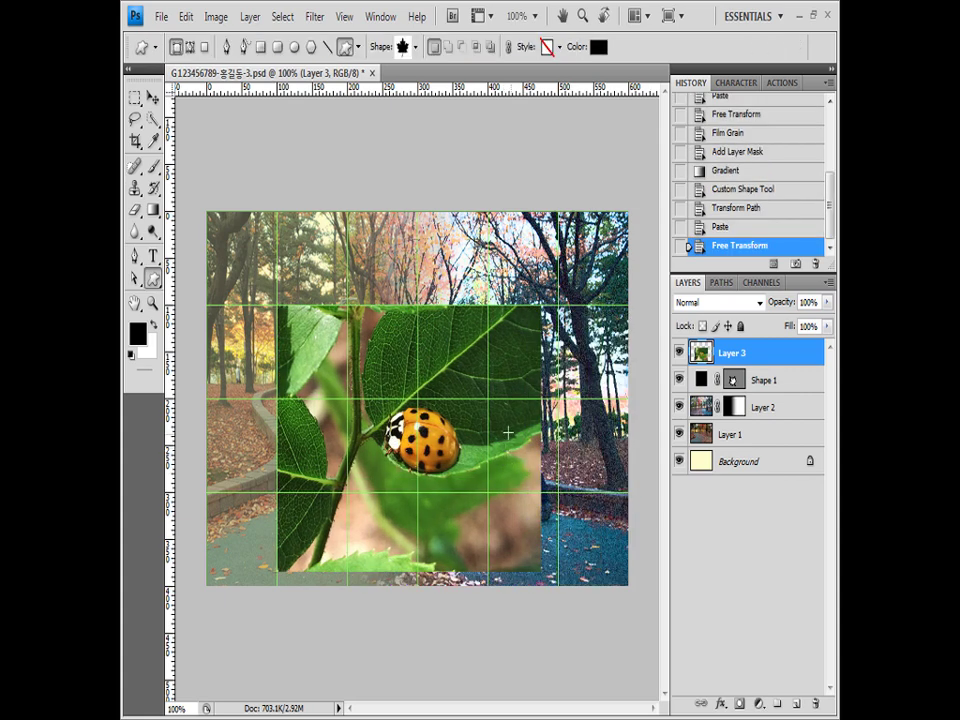
# Apply a Gaussian Blur with a radius of 1 pixel to the ladybug photo on Layer 3
pyautogui.click(314, 16)
pyautogui.moveTo(360, 262)
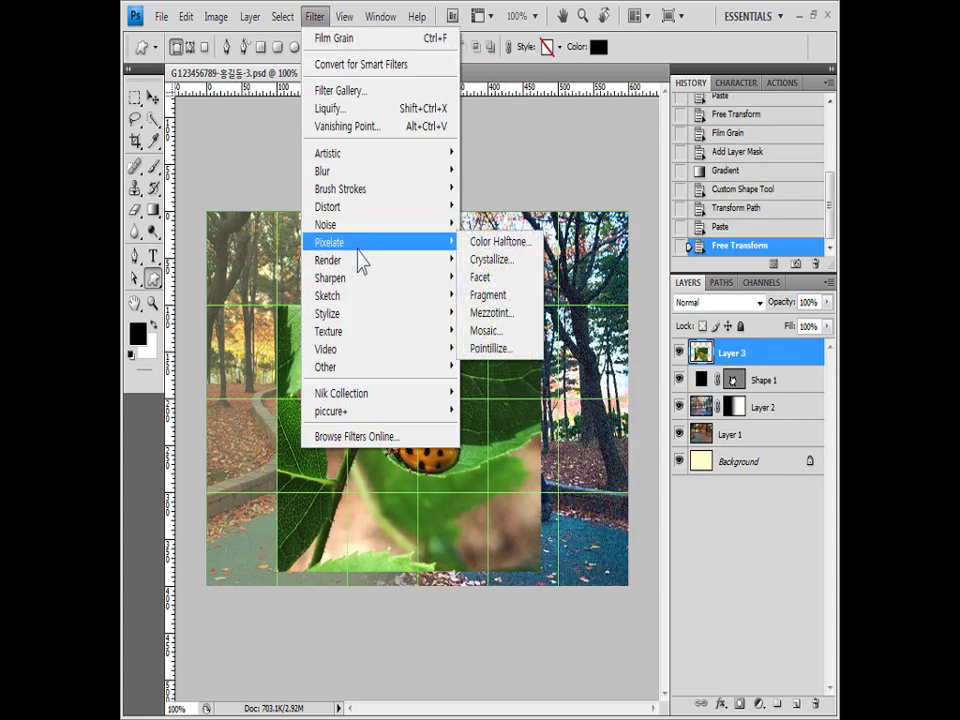
pyautogui.moveTo(350, 172)
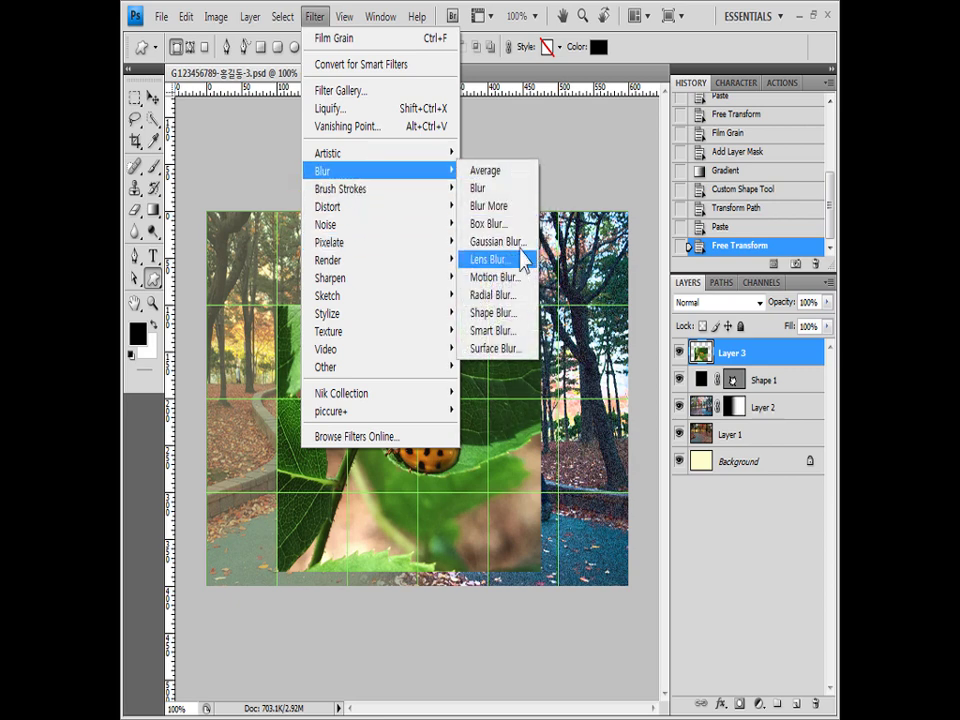
pyautogui.click(497, 241)
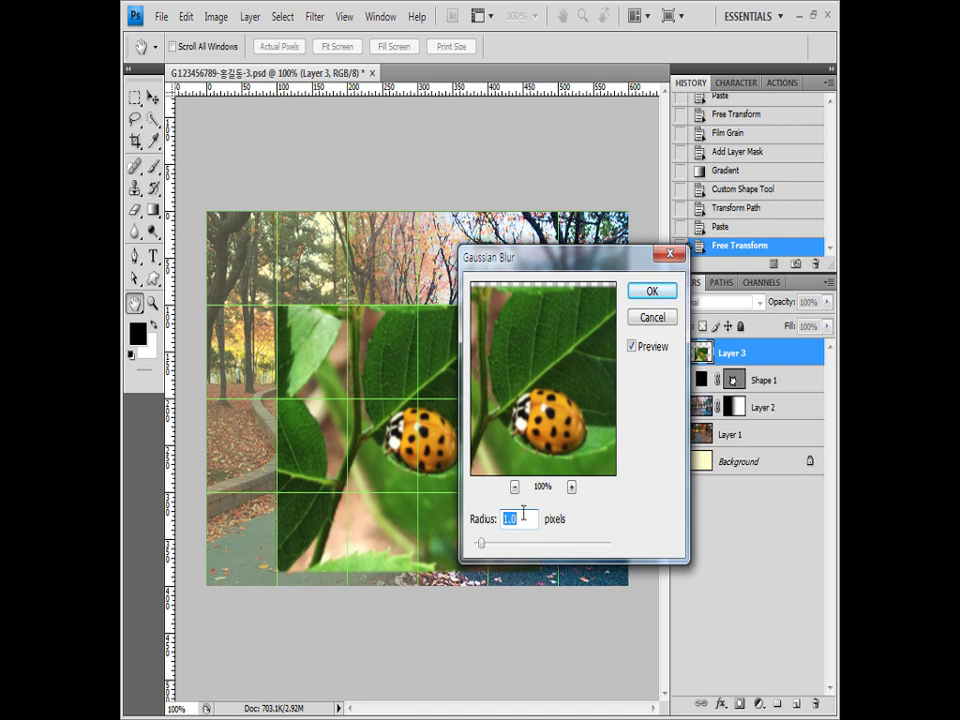
pyautogui.click(497, 543)
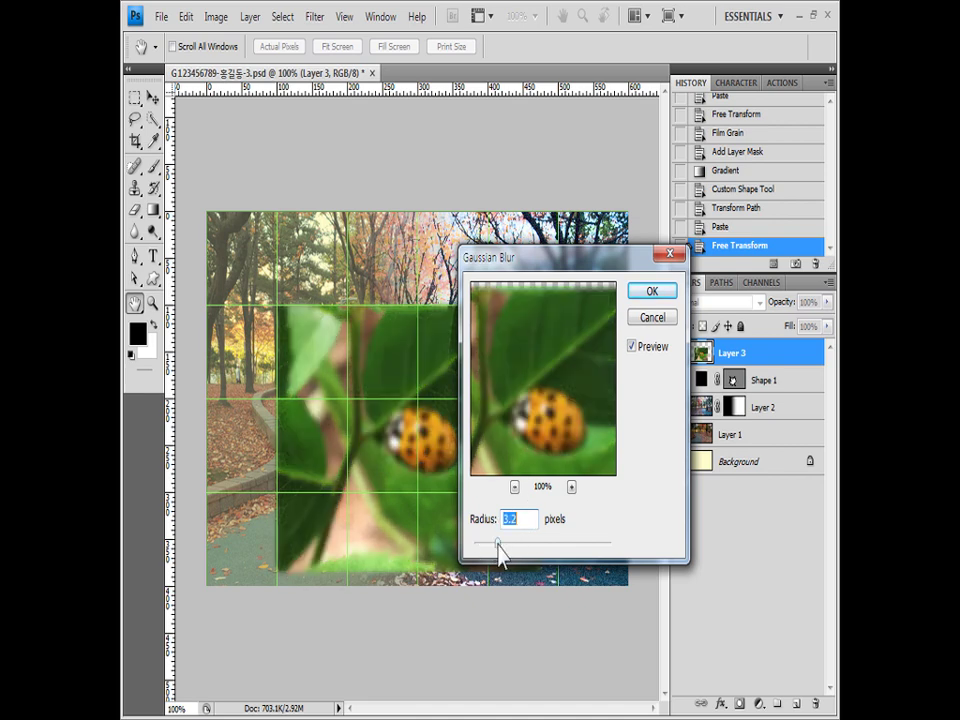
pyautogui.click(478, 545)
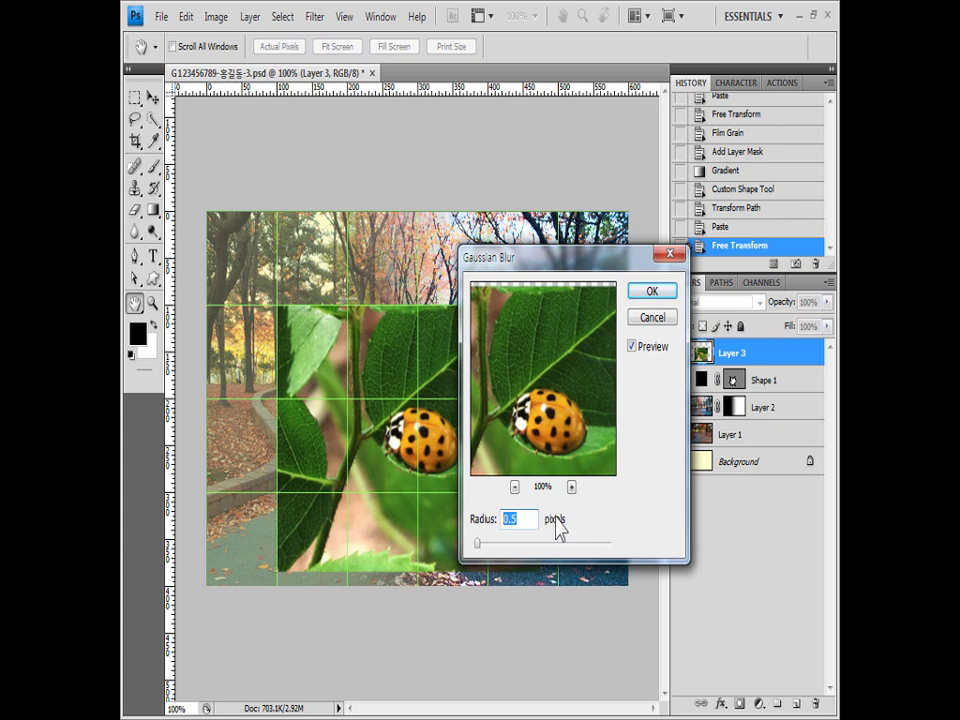
pyautogui.write('1')
pyautogui.click(651, 294)
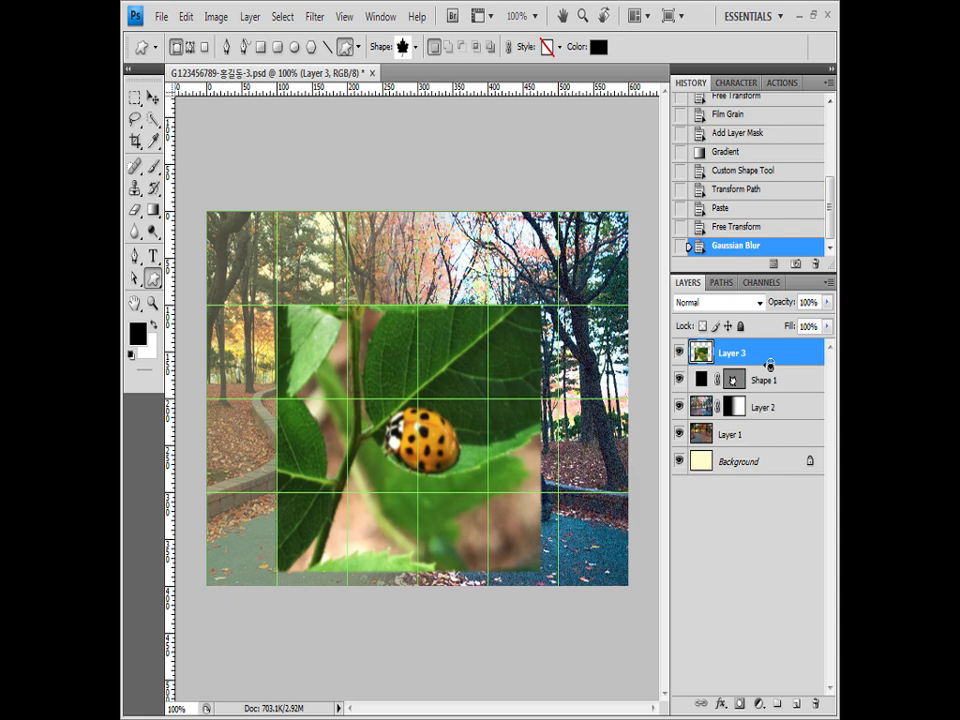
# Clip the ladybug photo to the leaf shape and fit it inside, scaled to about 85.2%, rotated about 6.7° and centred near X 243, Y 249 px
pyautogui.keyDown('alt'); pyautogui.click(769, 366); pyautogui.keyUp('alt')
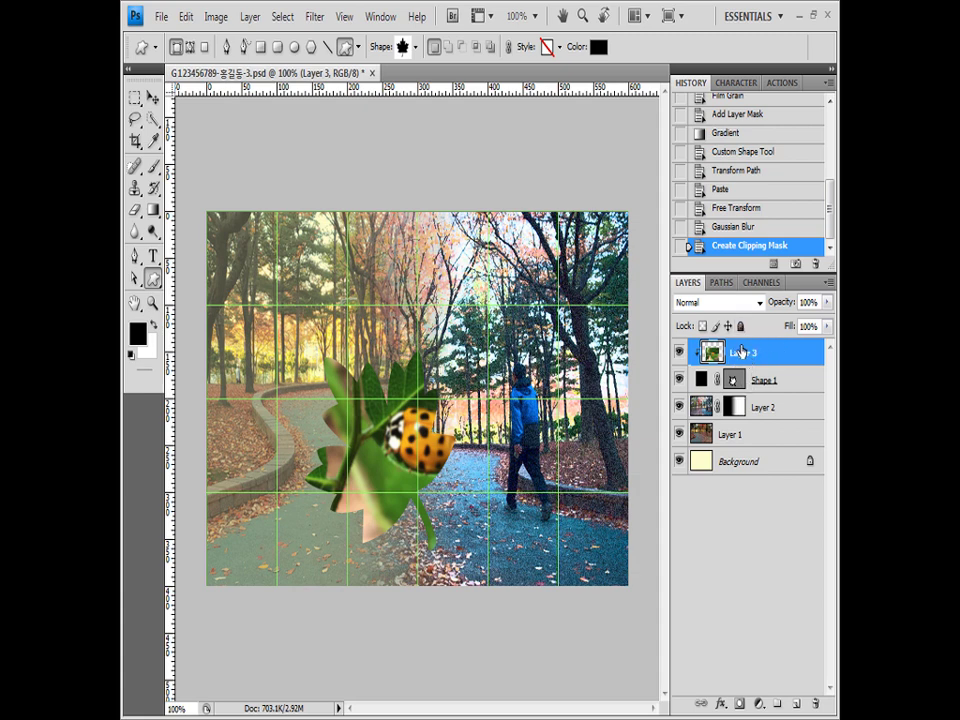
pyautogui.hotkey('ctrl', 't')
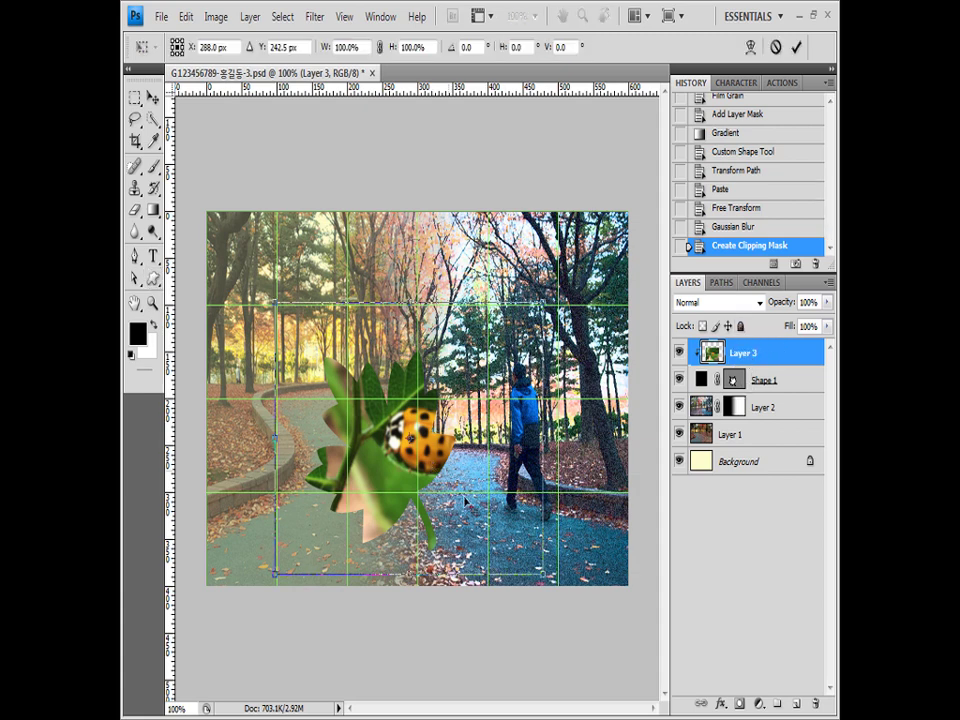
pyautogui.moveTo(536, 566); pyautogui.dragTo(511, 542)
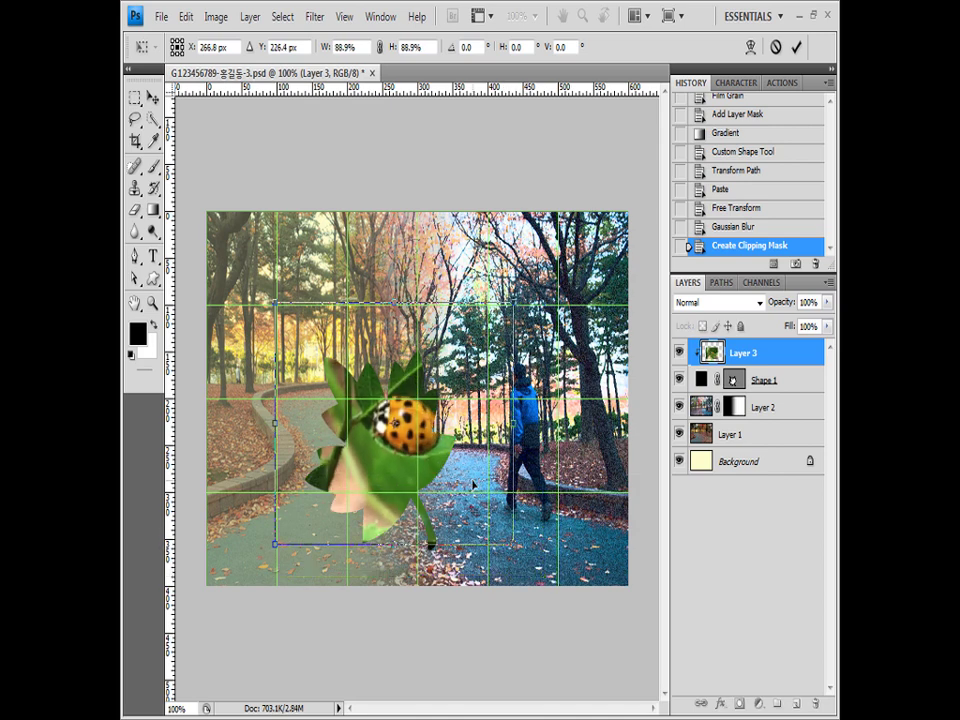
pyautogui.moveTo(475, 478)
pyautogui.mouseDown()
pyautogui.moveTo(468, 506)
pyautogui.moveTo(461, 461)
pyautogui.moveTo(469, 465)
pyautogui.mouseUp()
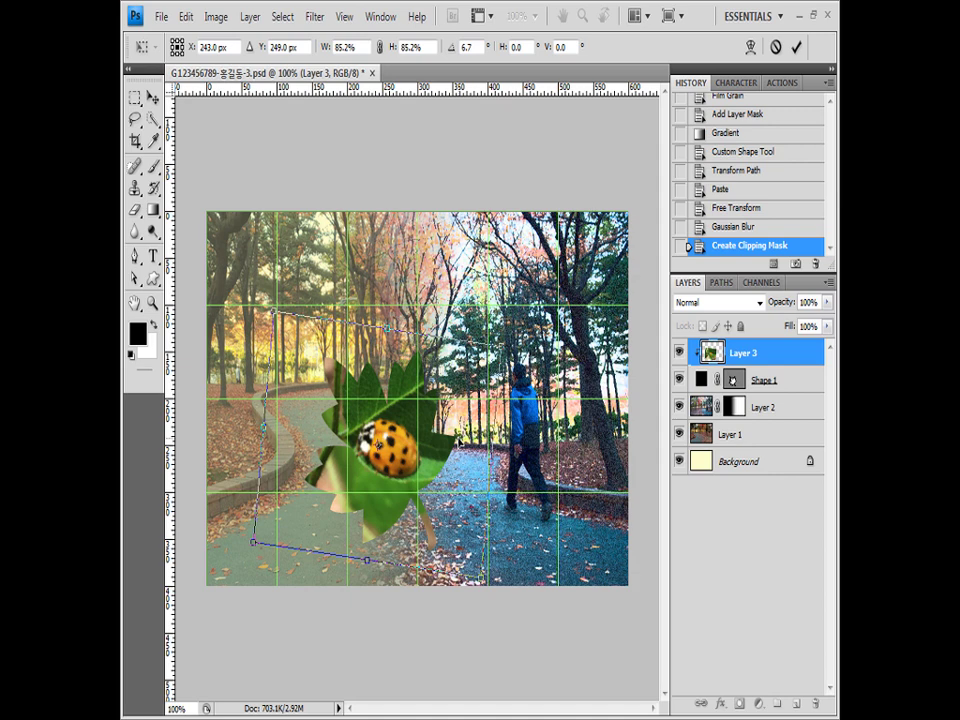
pyautogui.press('Return')
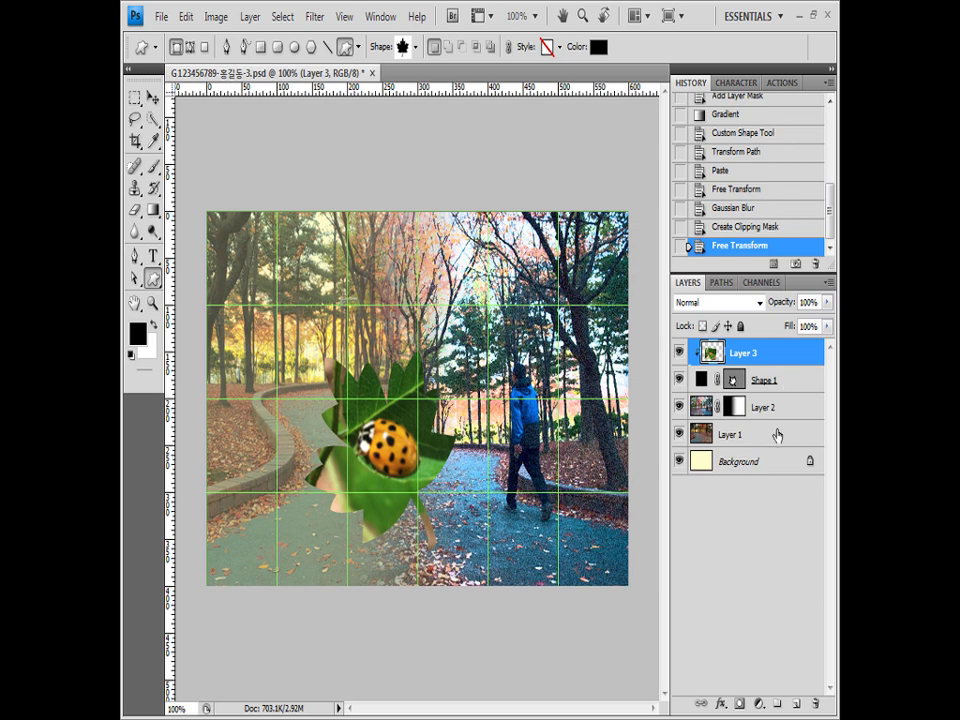
# Add a 4 px outside Stroke to the Shape 1 leaf layer with a linear gradient fill at a 0° angle
pyautogui.click(786, 389)
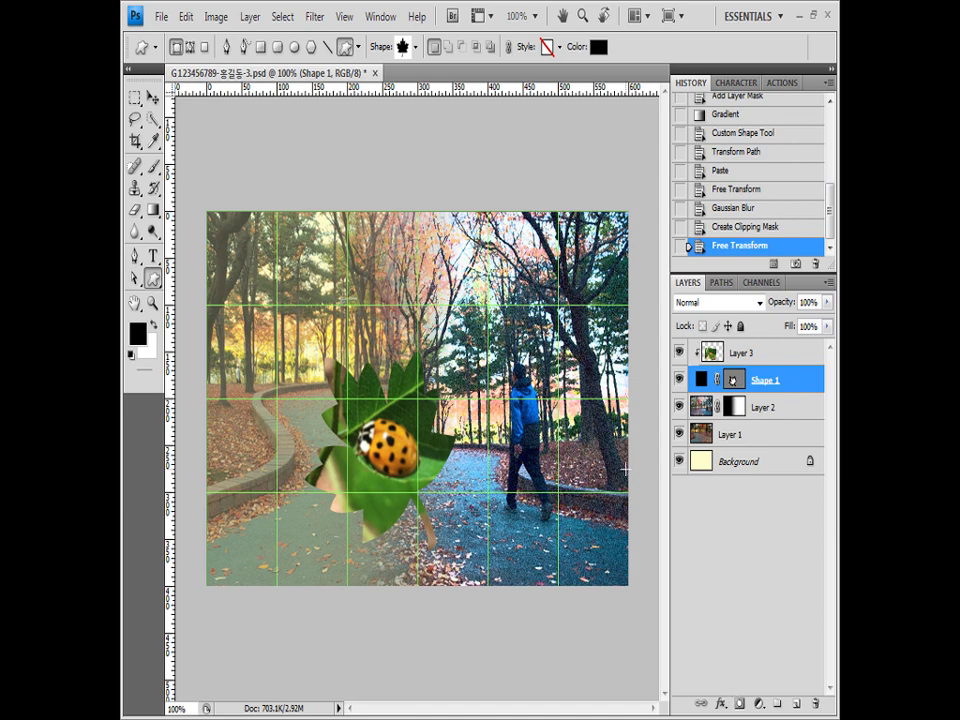
pyautogui.click(720, 703)
pyautogui.click(727, 690)
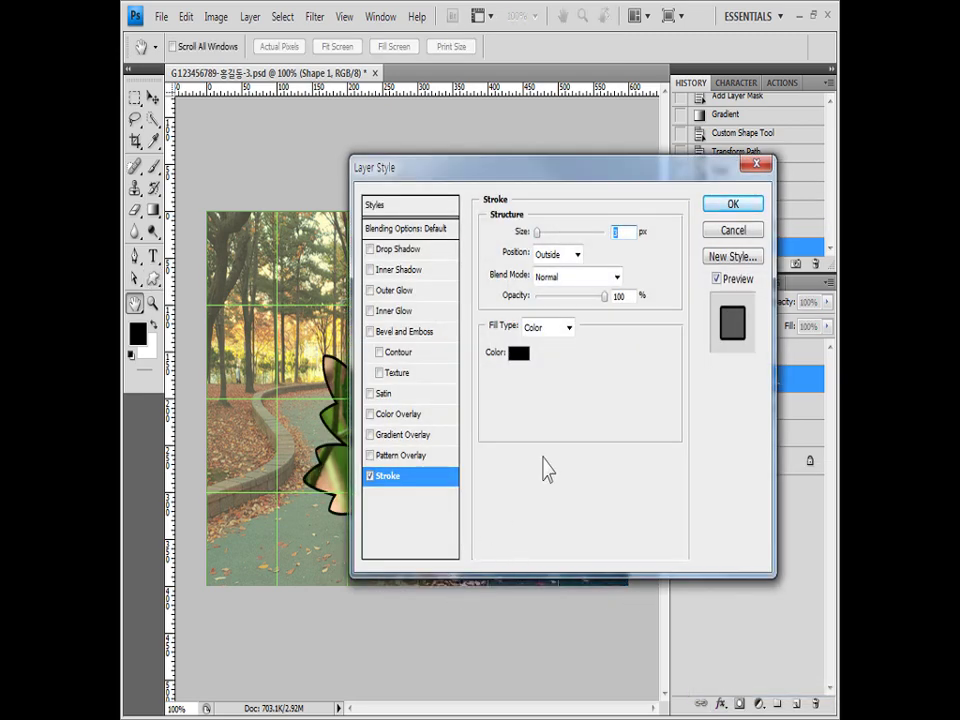
pyautogui.click(569, 328)
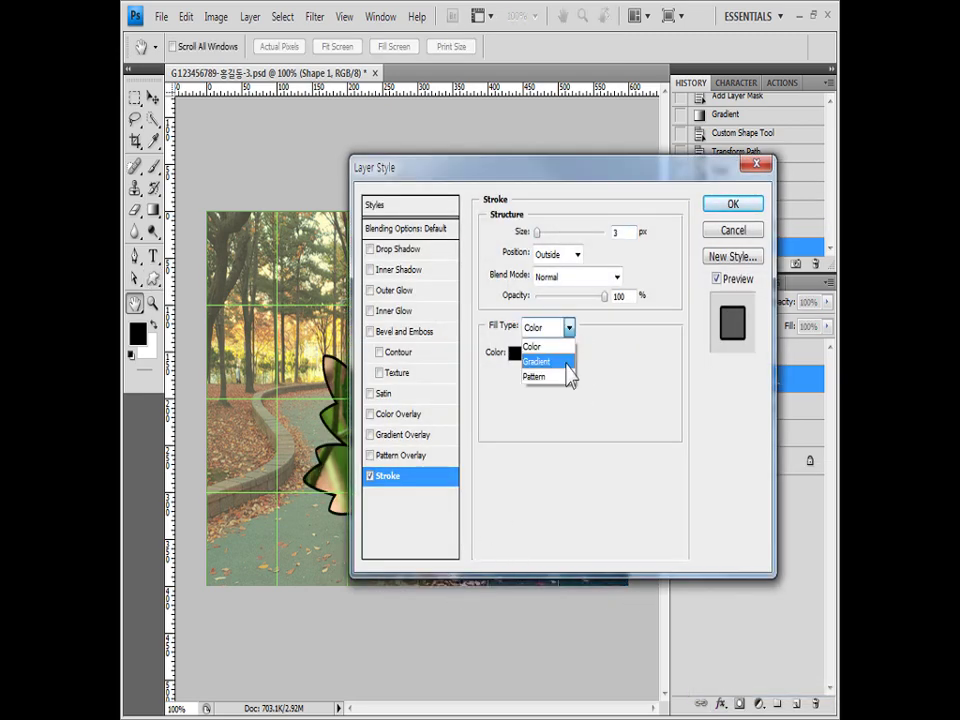
pyautogui.click(567, 362)
pyautogui.doubleClick(614, 232)
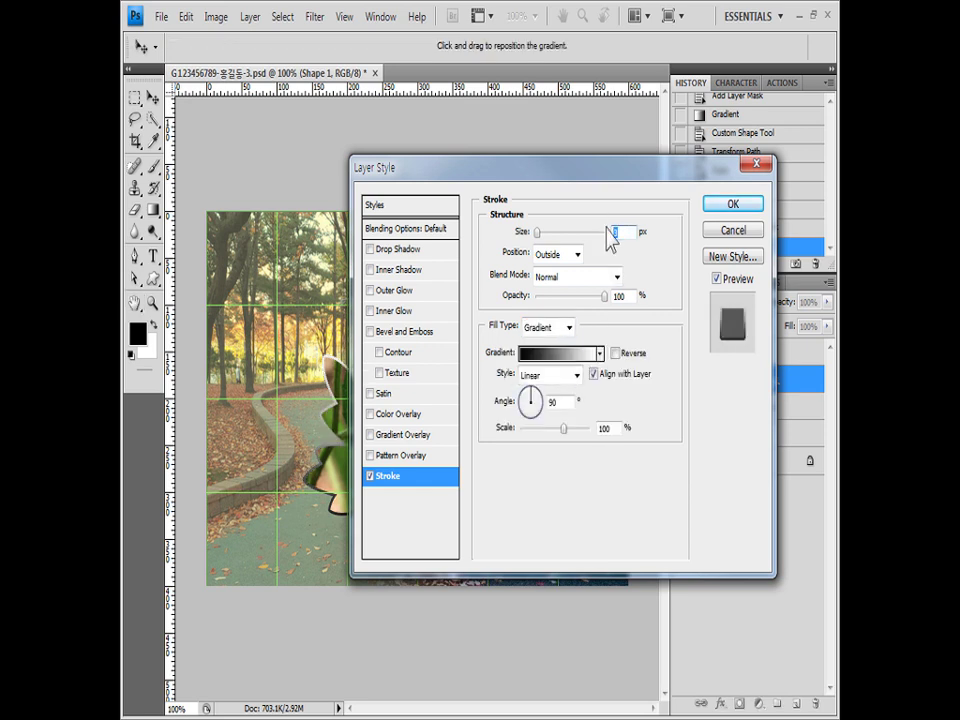
pyautogui.write('4')
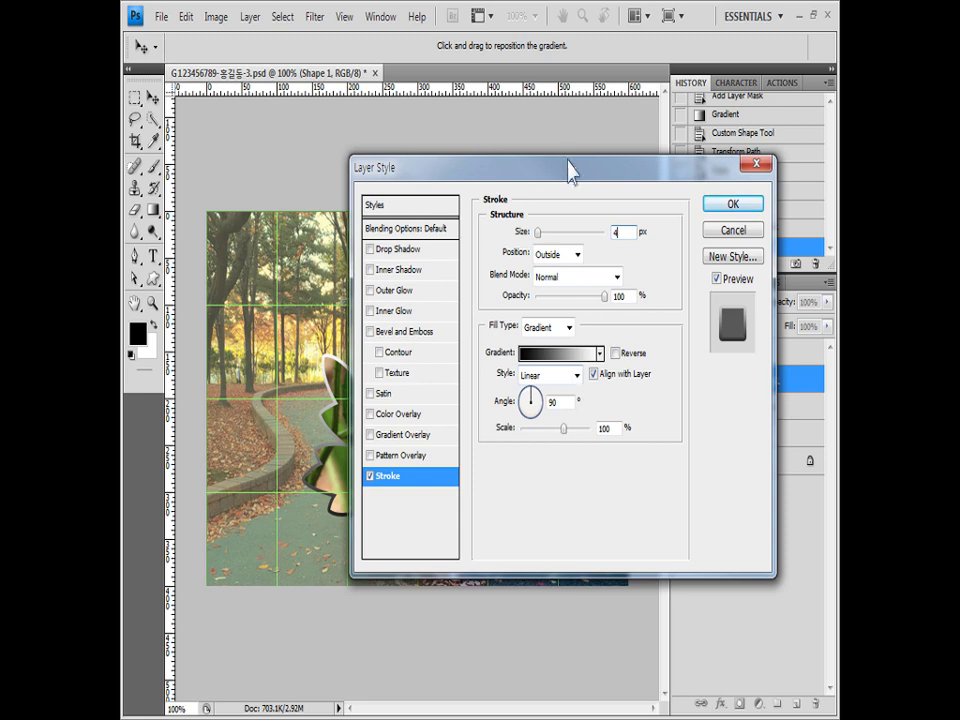
pyautogui.moveTo(570, 169); pyautogui.dragTo(647, 143)
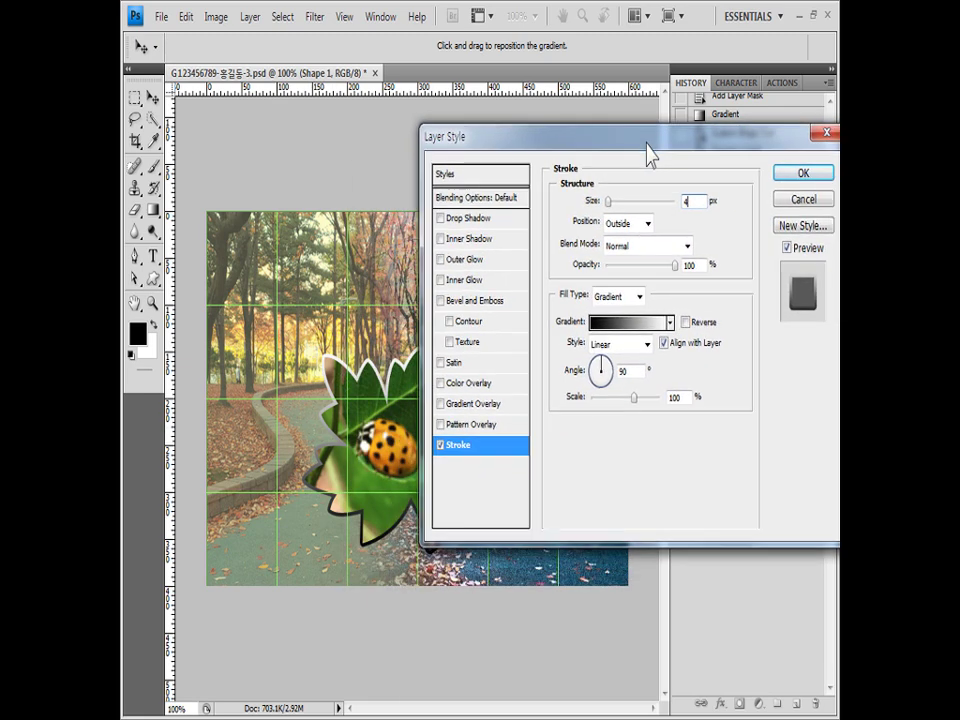
pyautogui.doubleClick(636, 371)
pyautogui.write('0')
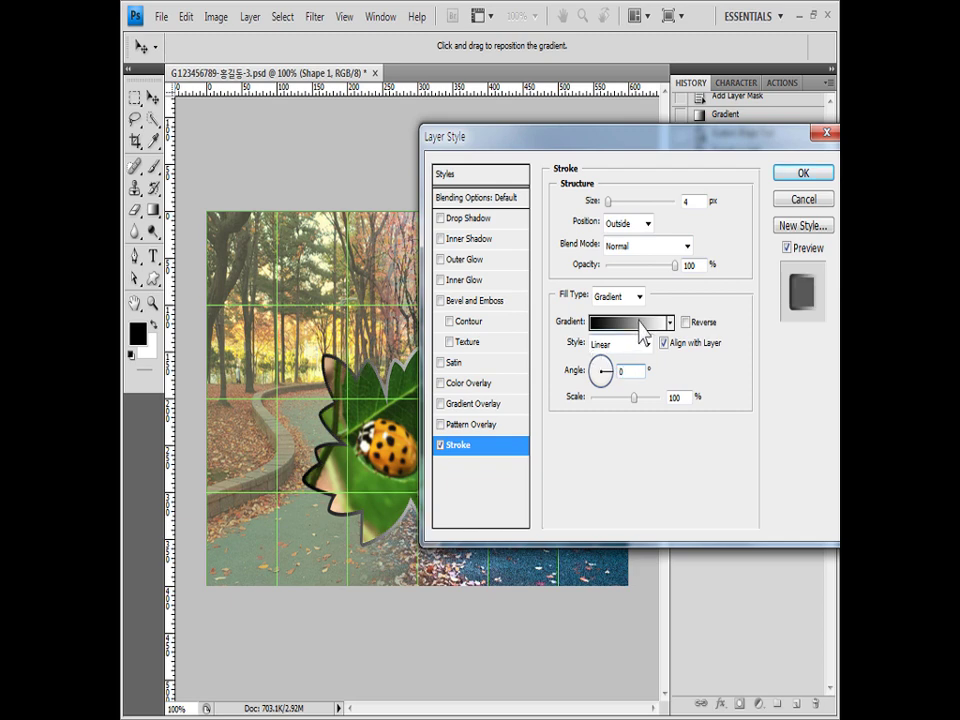
# Set the leaf's stroke gradient to Foreground to Transparent with the starting colour stop at 990099, and apply the layer style
pyautogui.moveTo(651, 132); pyautogui.dragTo(615, 113)
pyautogui.click(598, 304)
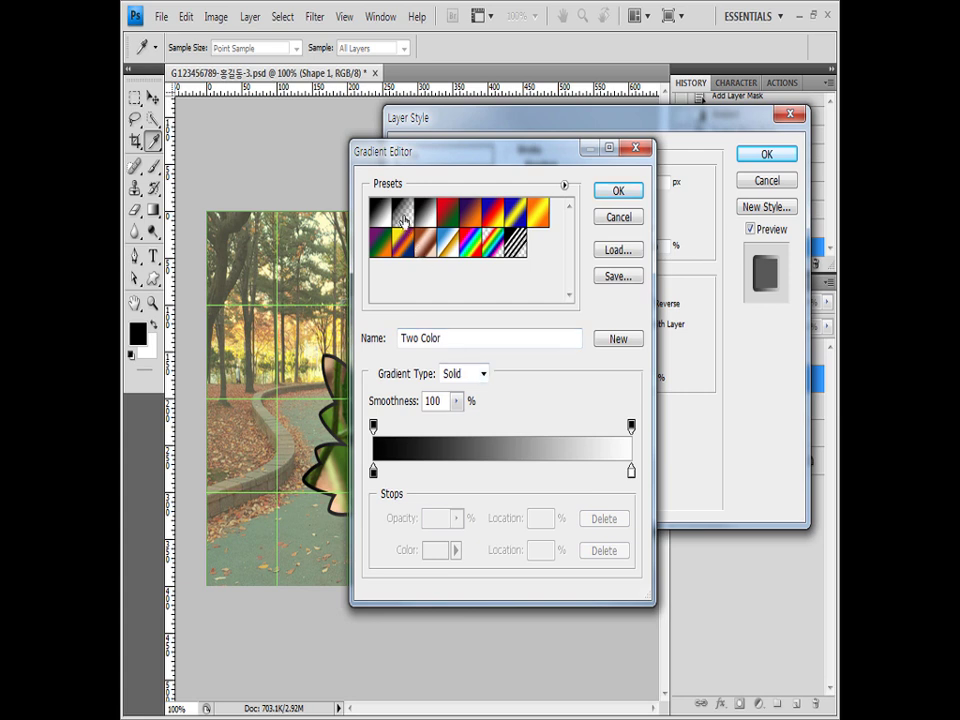
pyautogui.click(403, 220)
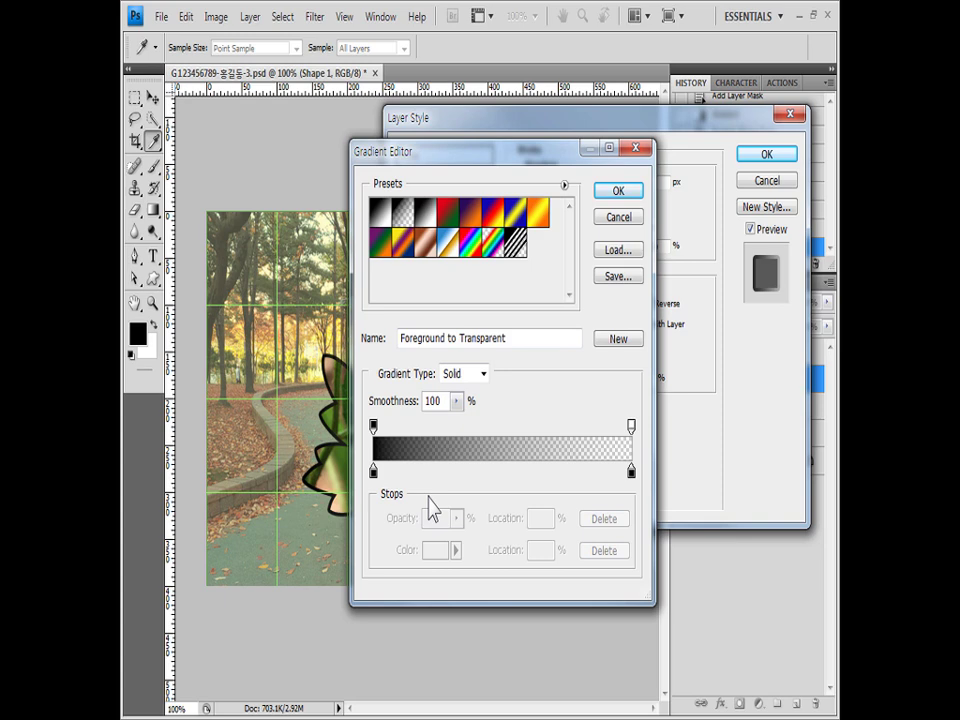
pyautogui.doubleClick(373, 473)
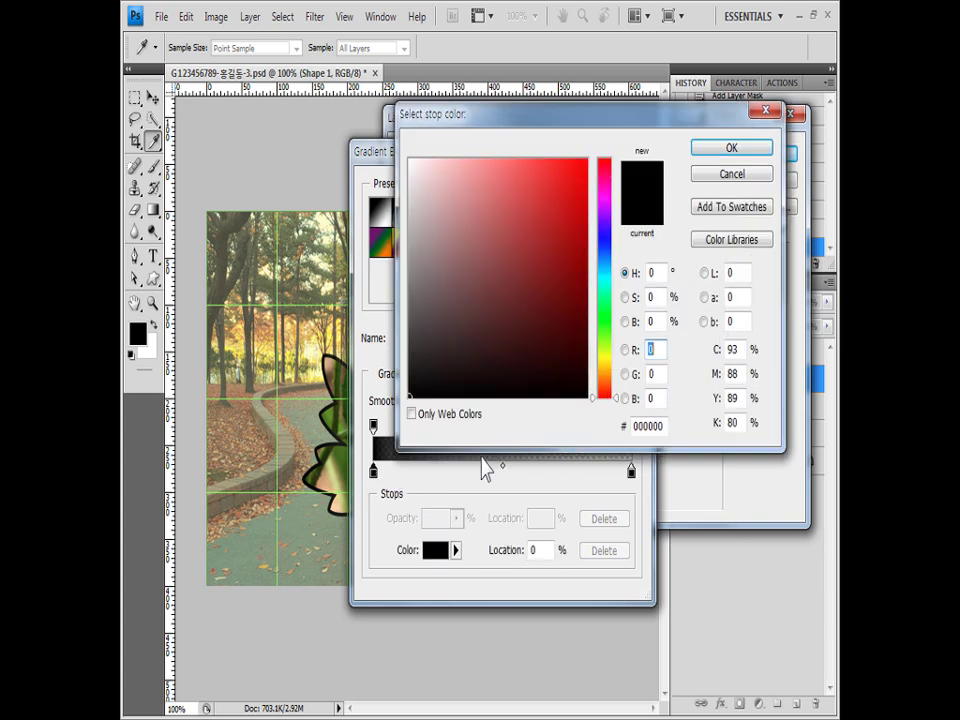
pyautogui.moveTo(674, 428); pyautogui.dragTo(615, 426)
pyautogui.write('990099')
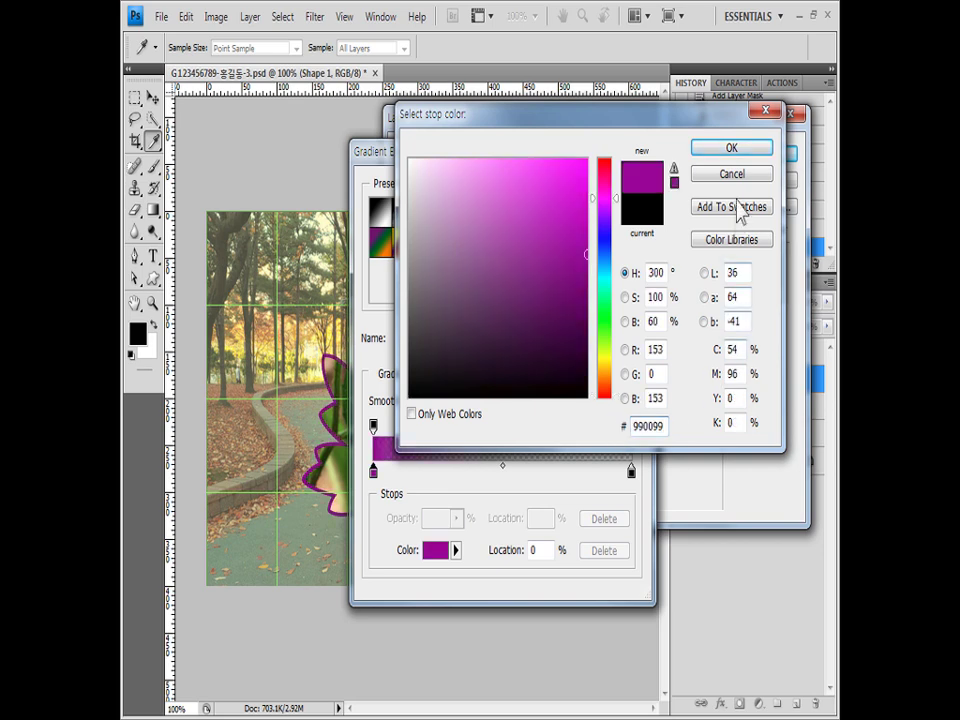
pyautogui.click(742, 157)
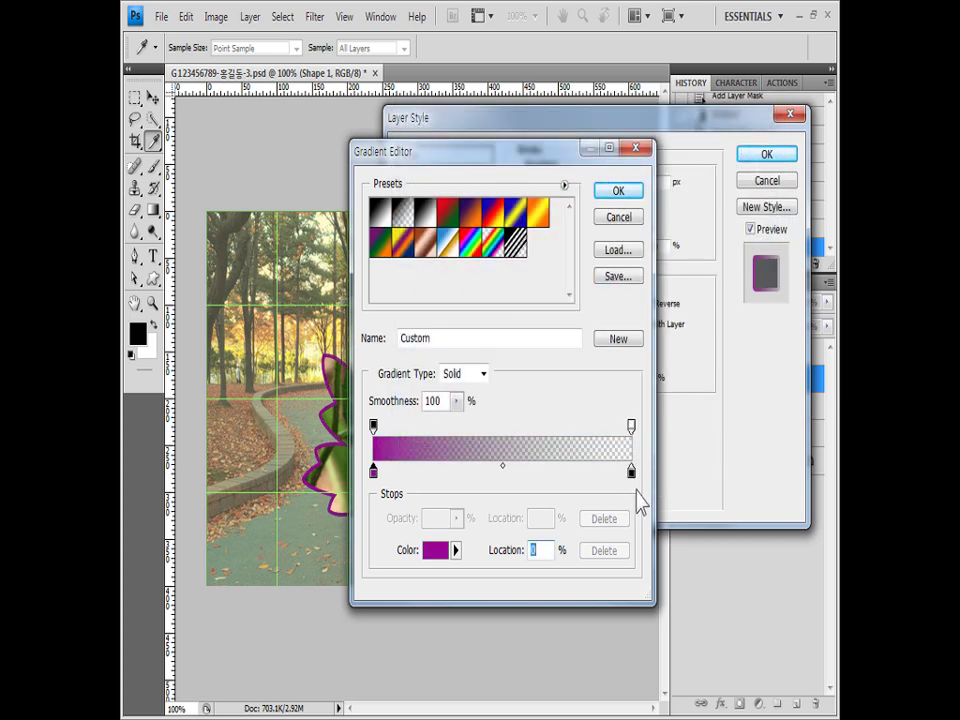
pyautogui.click(619, 191)
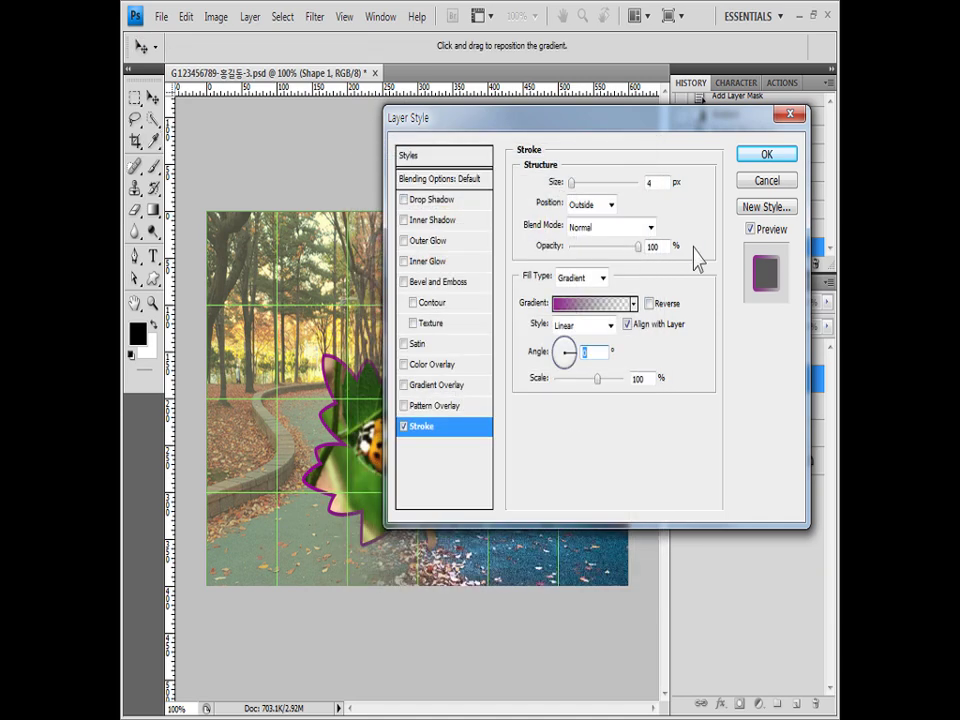
pyautogui.moveTo(615, 122); pyautogui.dragTo(683, 132)
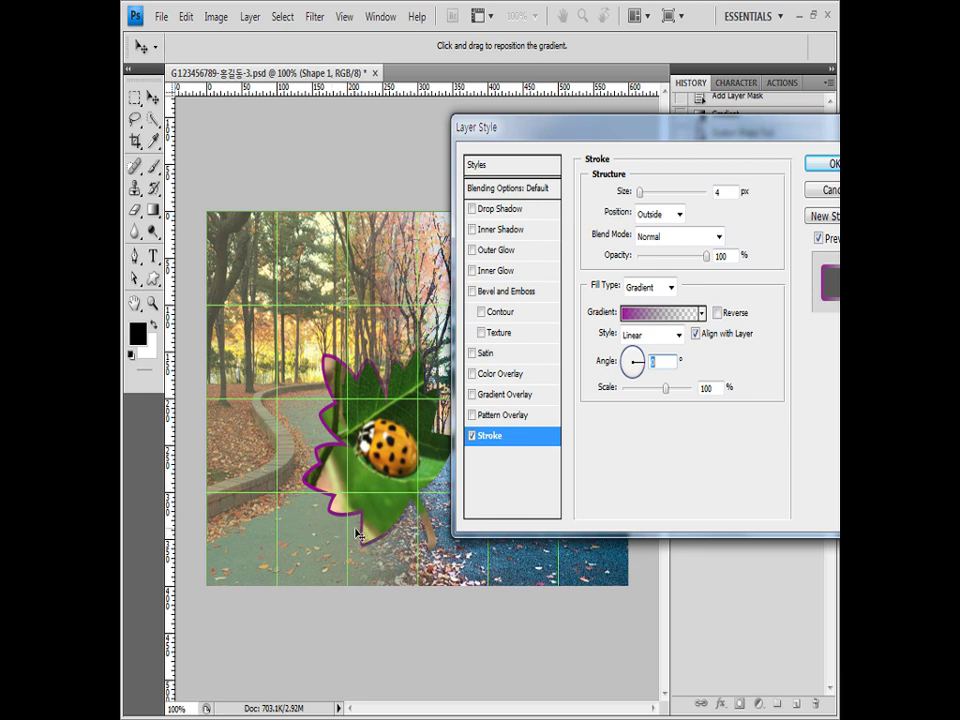
pyautogui.moveTo(685, 136); pyautogui.dragTo(558, 139)
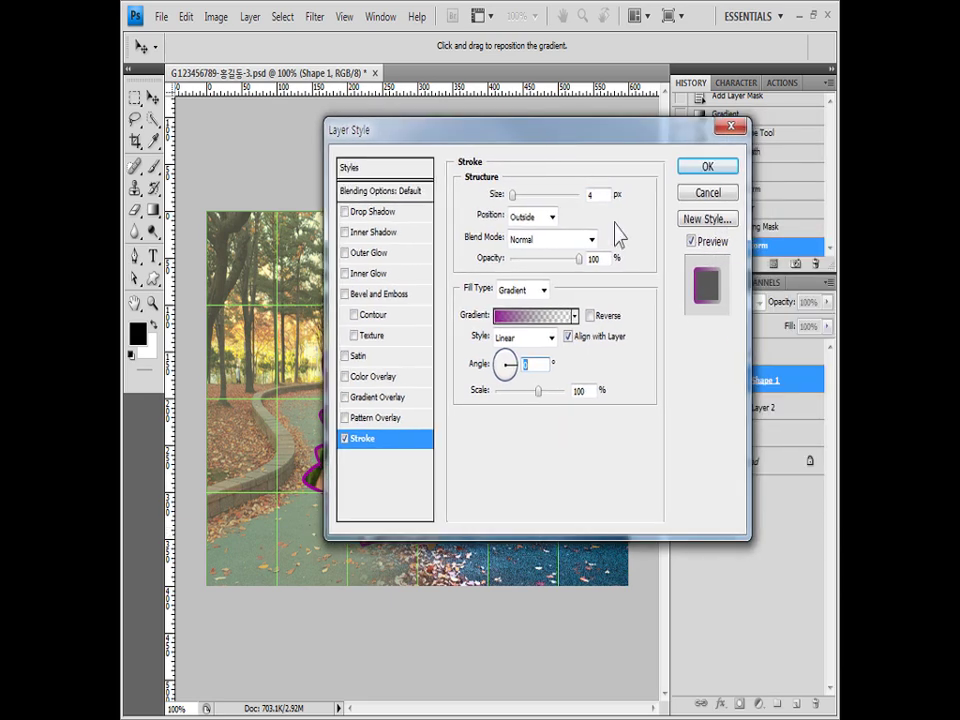
pyautogui.click(716, 167)
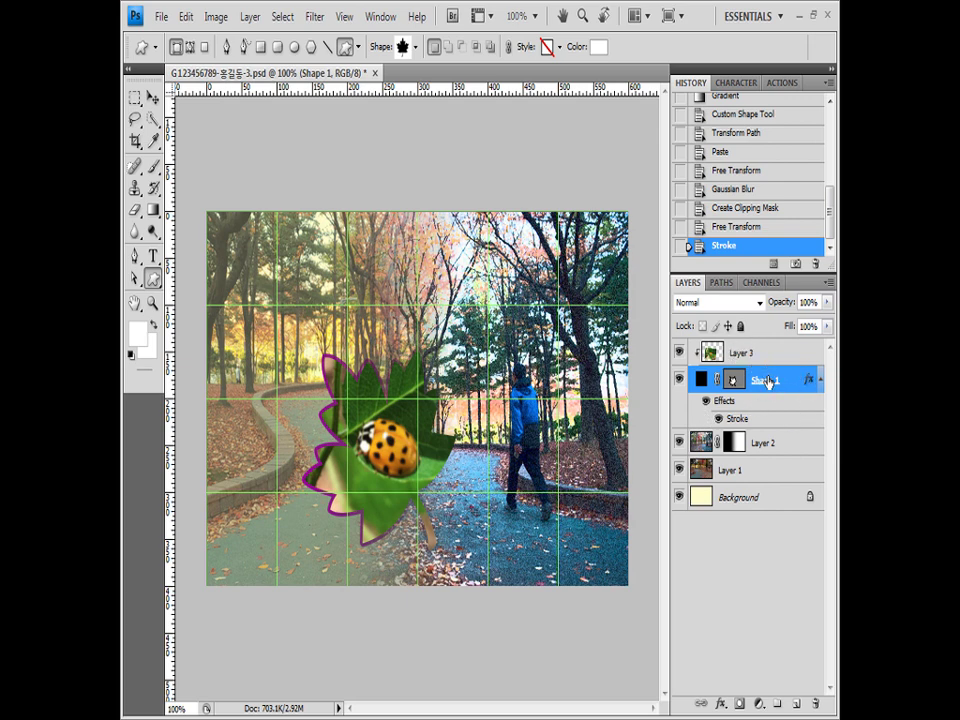
# Draw a white Flower 7 custom shape about 125 px wide above Layer 3, in the upper-left area of the image
pyautogui.moveTo(488, 301); pyautogui.dragTo(568, 386)
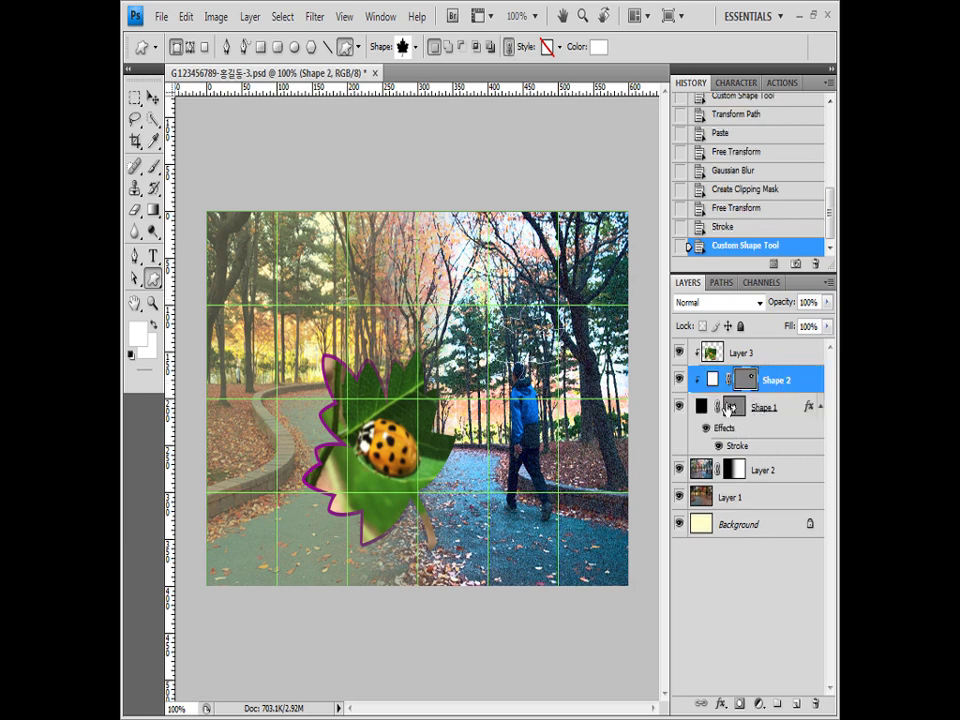
pyautogui.hotkey('ctrl', 'z')
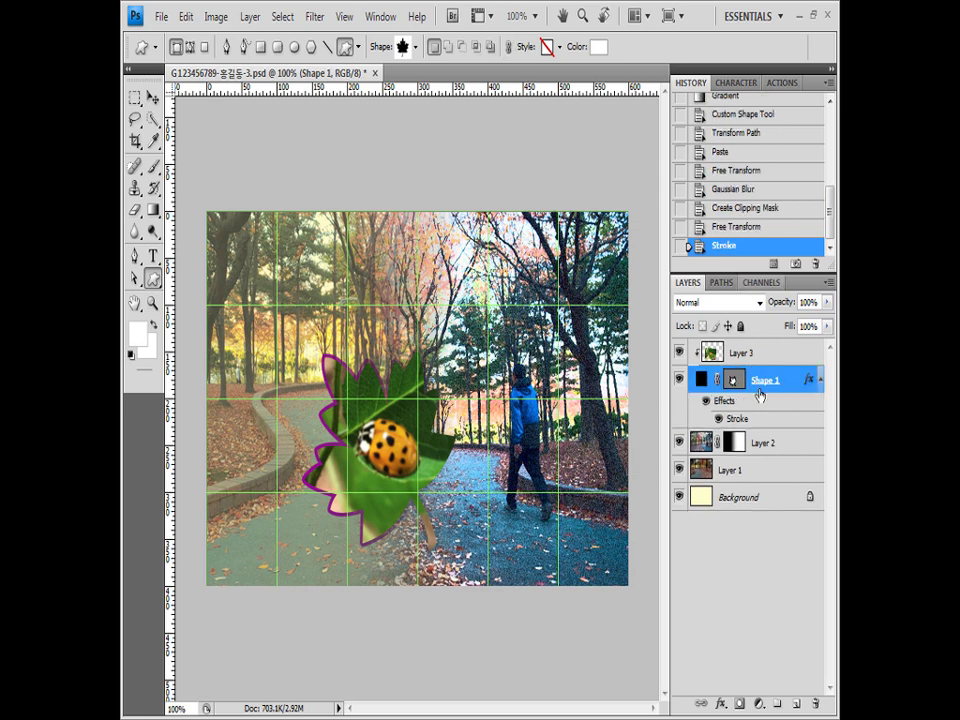
pyautogui.click(754, 356)
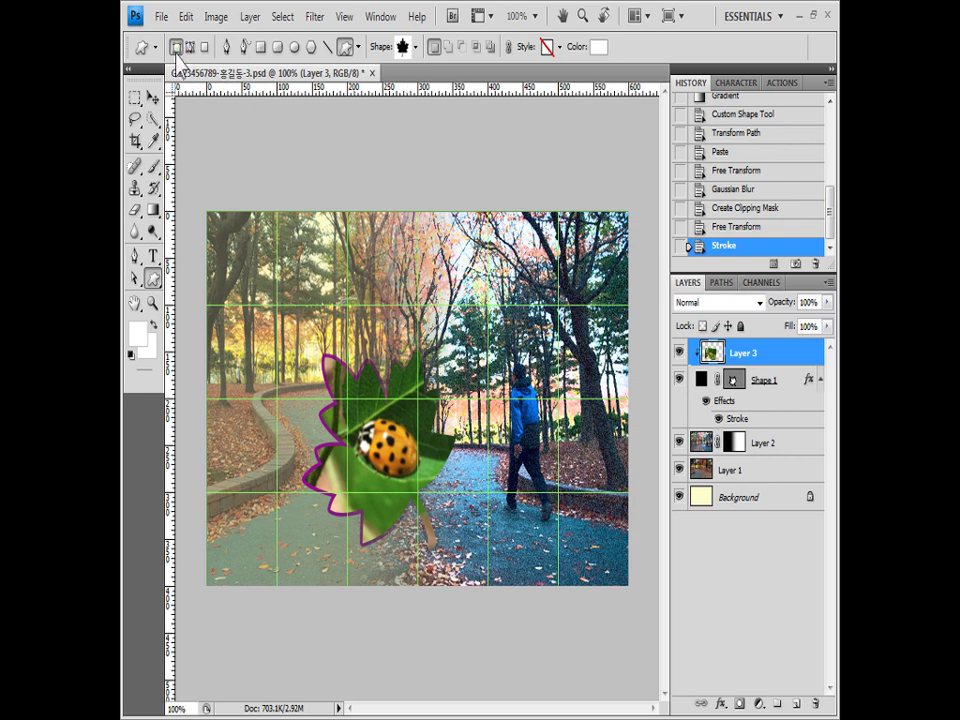
pyautogui.click(416, 47)
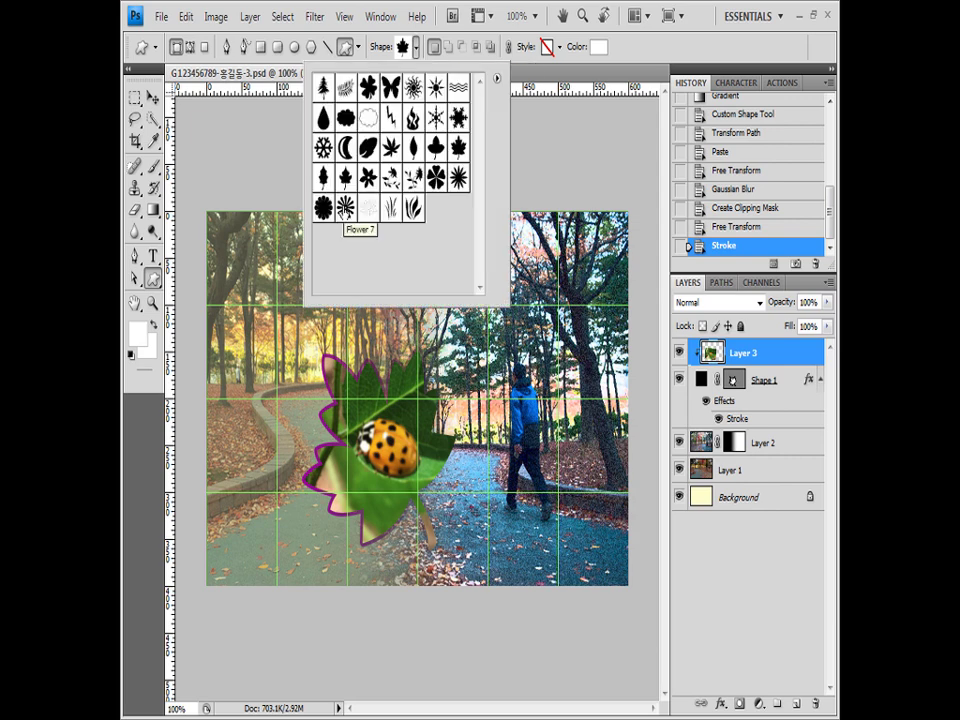
pyautogui.click(345, 207)
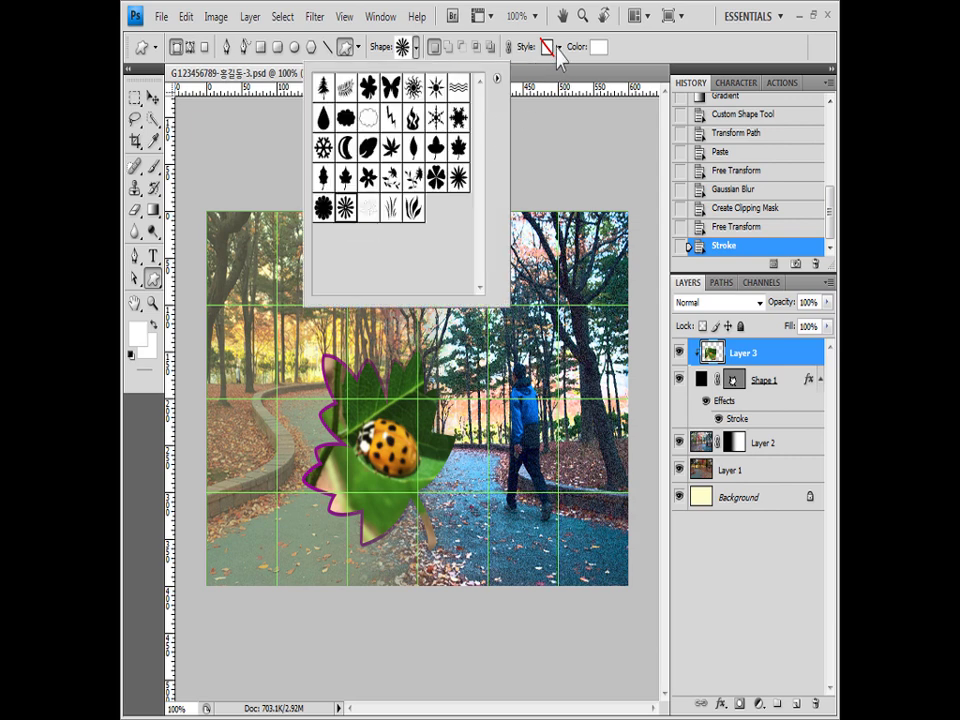
pyautogui.click(597, 48)
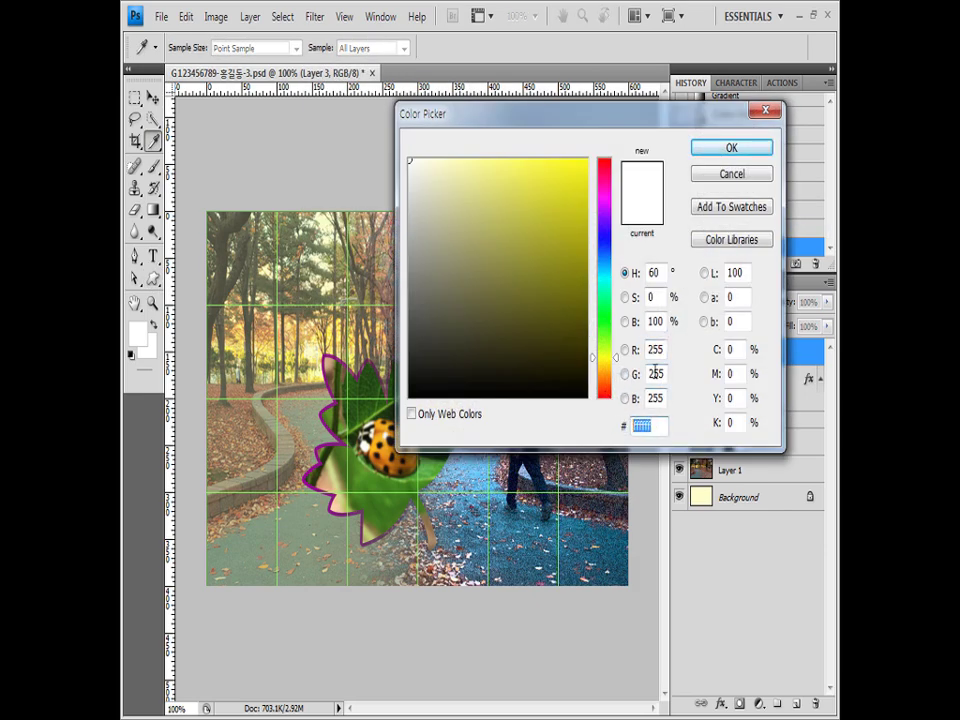
pyautogui.click(757, 153)
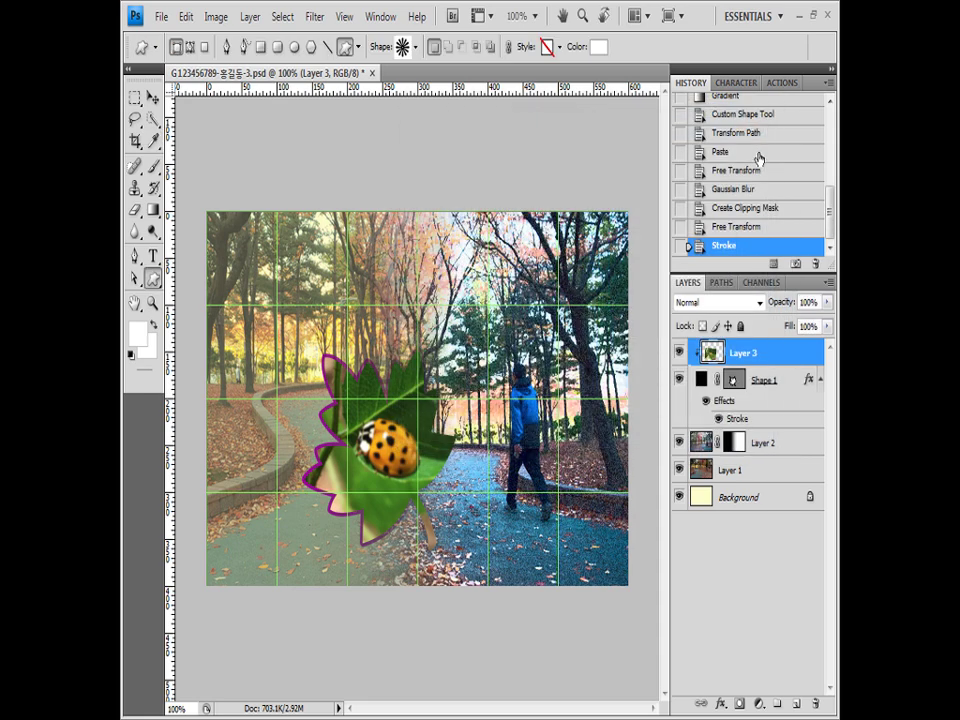
pyautogui.moveTo(233, 257); pyautogui.dragTo(321, 378)
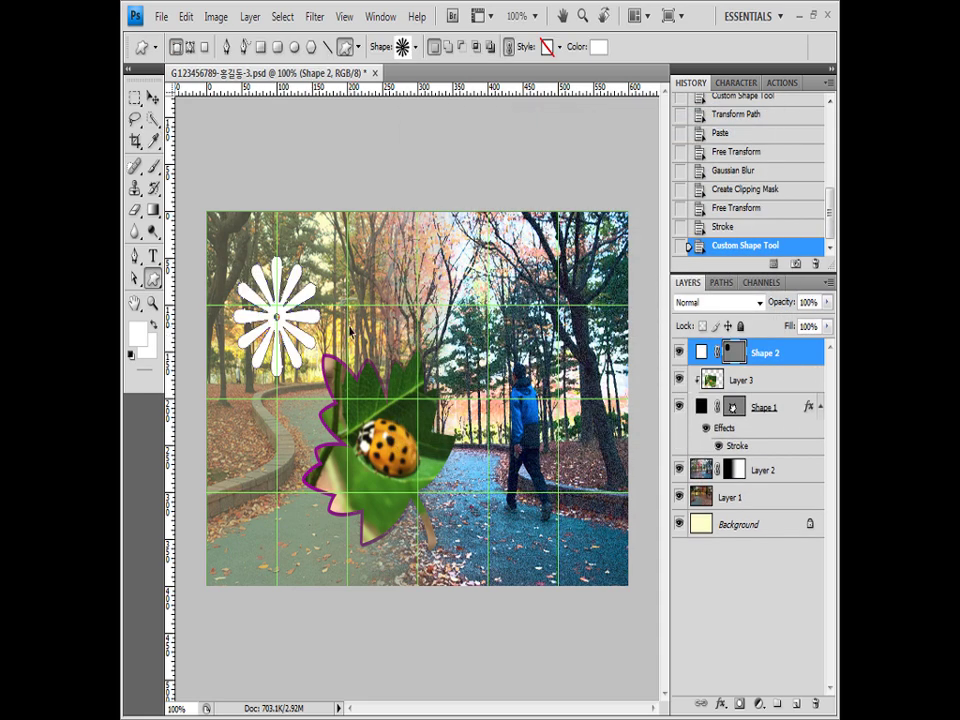
# Move the white flower shape so its centre sits at X 88, Y 109 px
pyautogui.hotkey('ctrl', 't')
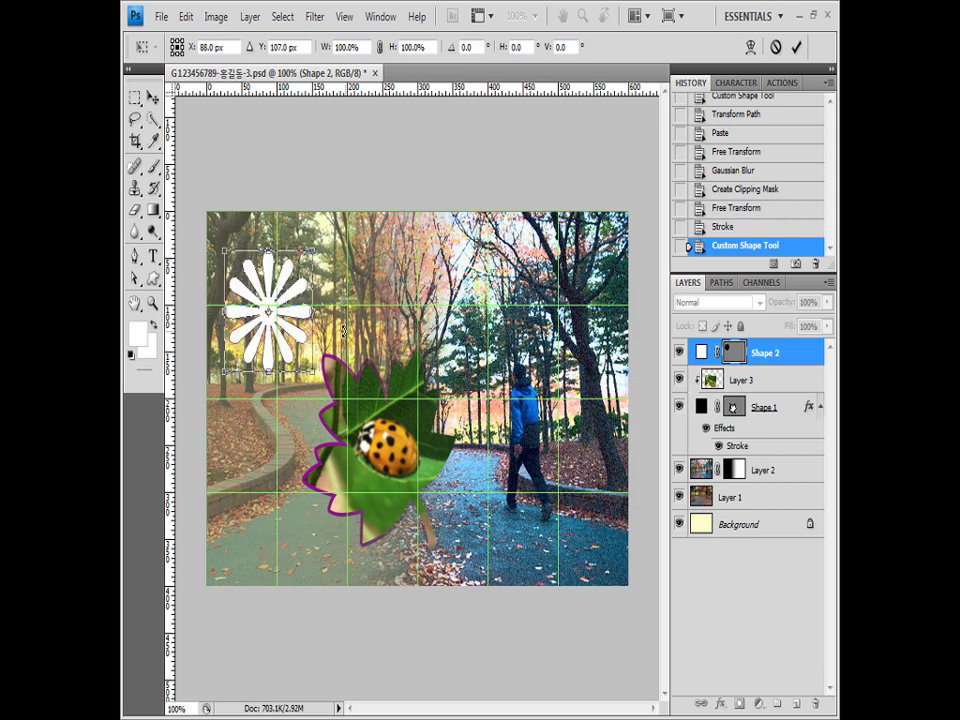
pyautogui.moveTo(302, 342); pyautogui.dragTo(302, 344)
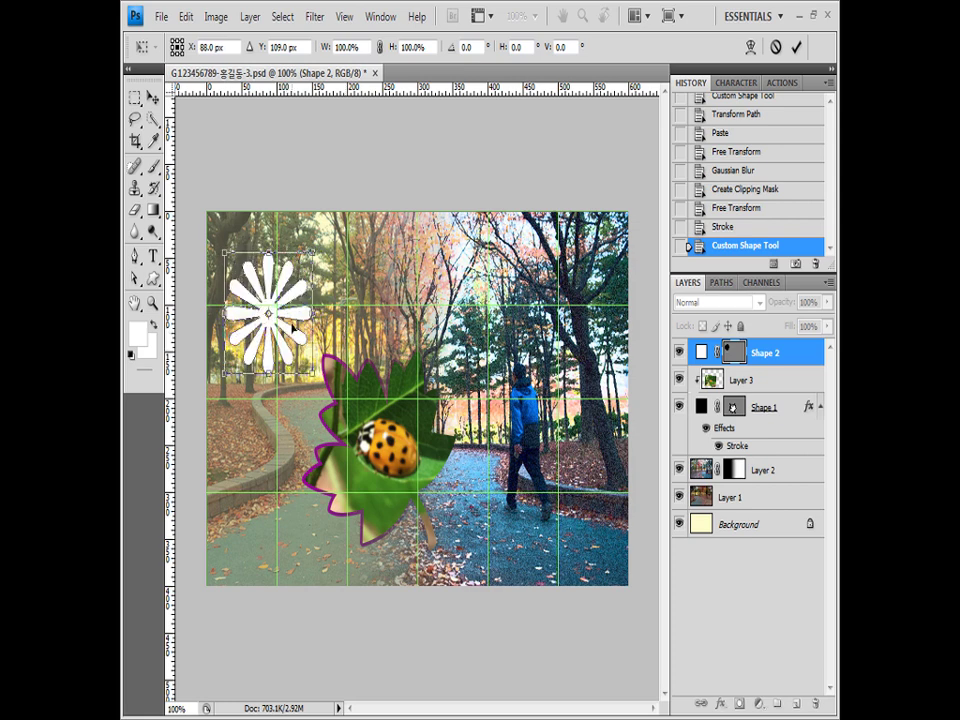
pyautogui.press('Return')
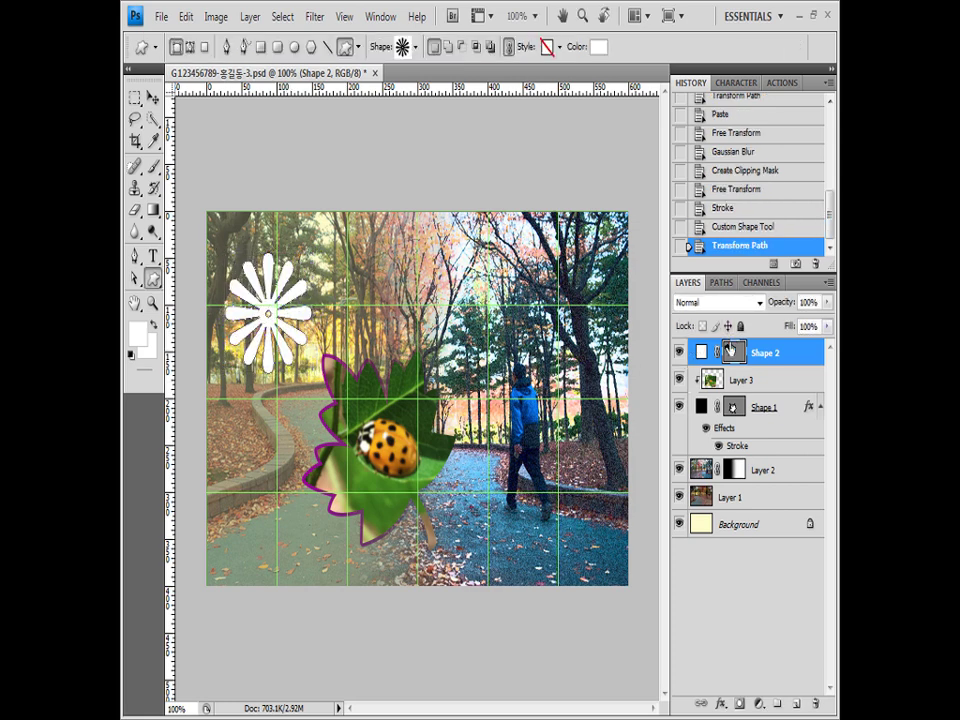
# Apply an Inner Shadow with default settings to the flower shape and set its layer opacity to 60%
pyautogui.click(721, 704)
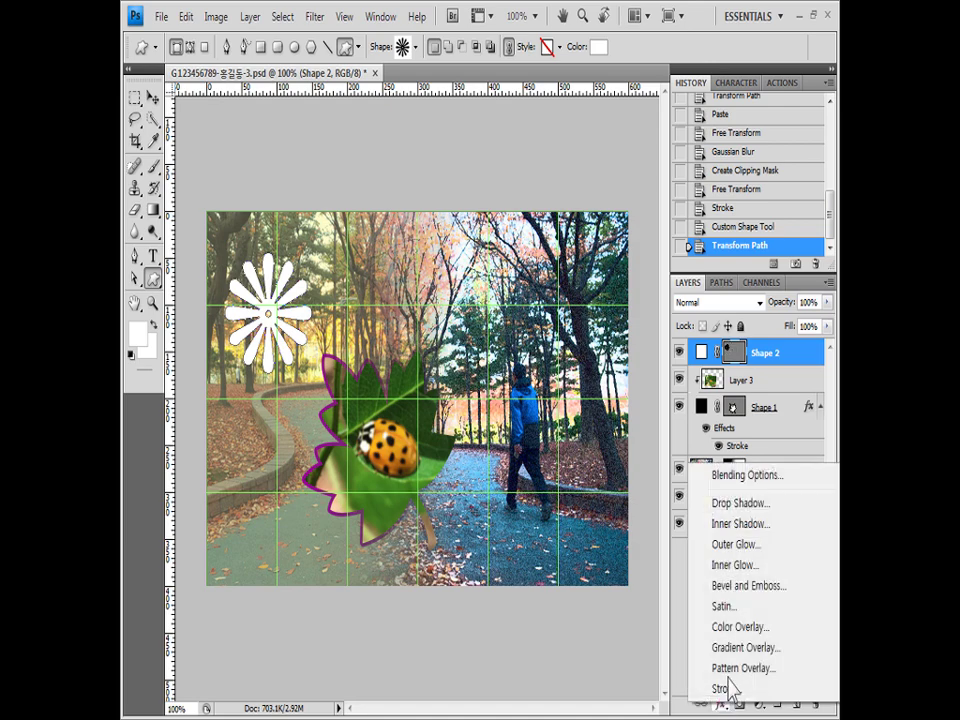
pyautogui.click(746, 525)
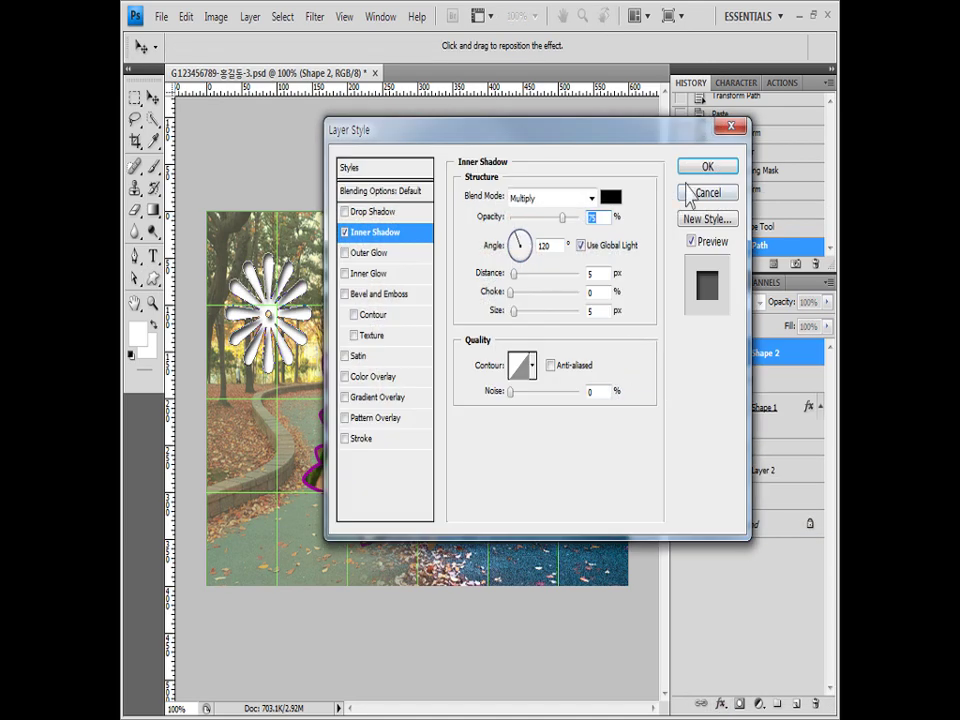
pyautogui.click(707, 166)
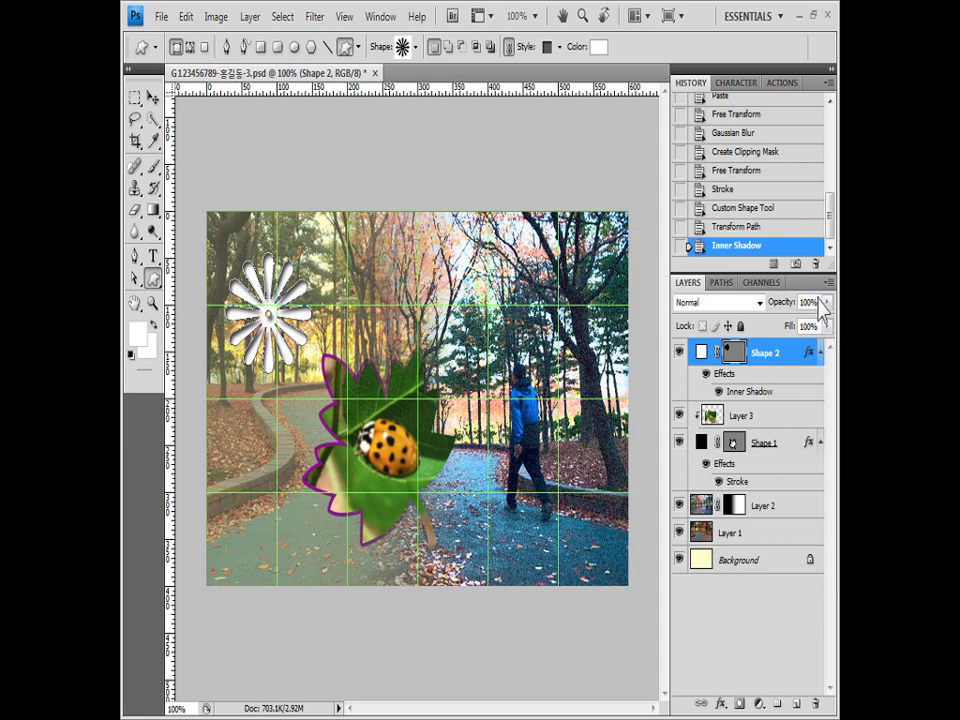
pyautogui.click(778, 302)
pyautogui.write('60')
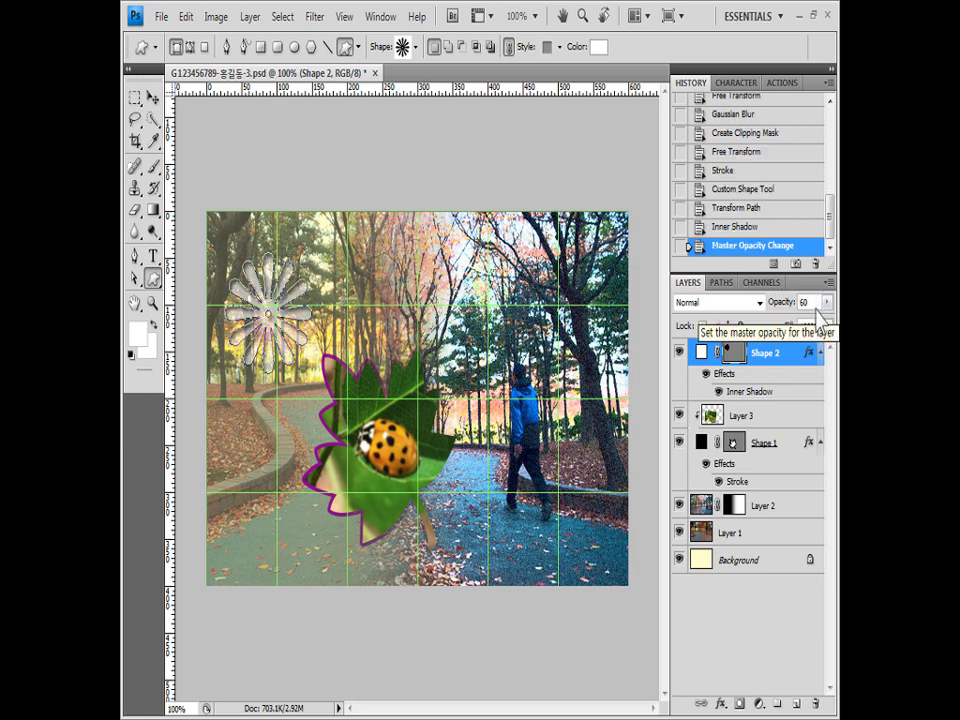
pyautogui.press('Return')
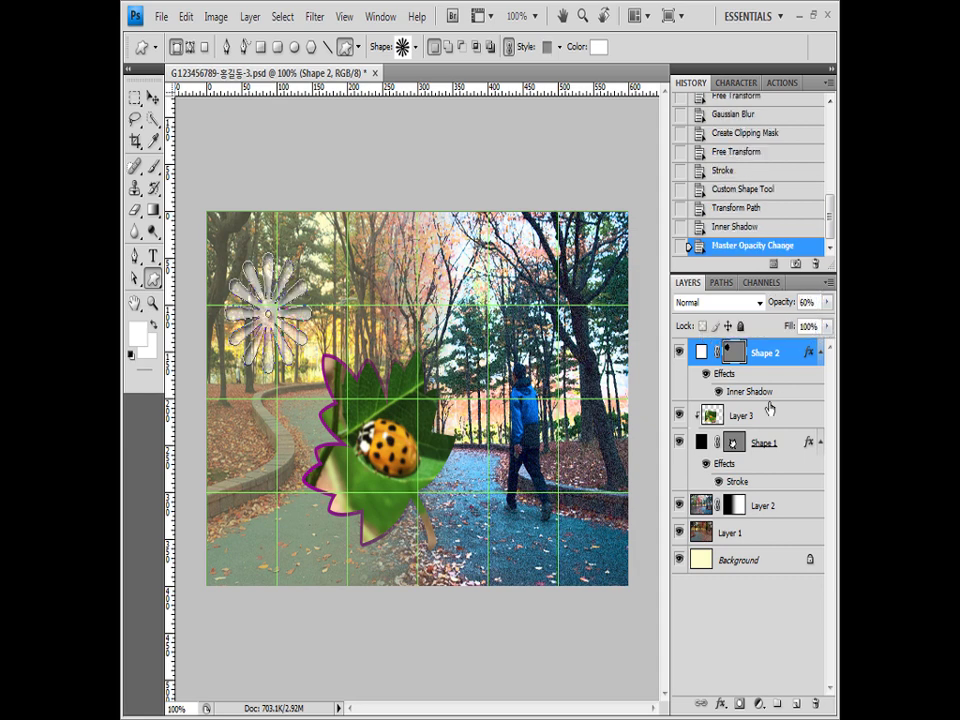
# Replace the current custom shapes with the Symbols set and choose the badge-like sign shape with a notched top
pyautogui.click(415, 47)
pyautogui.click(497, 79)
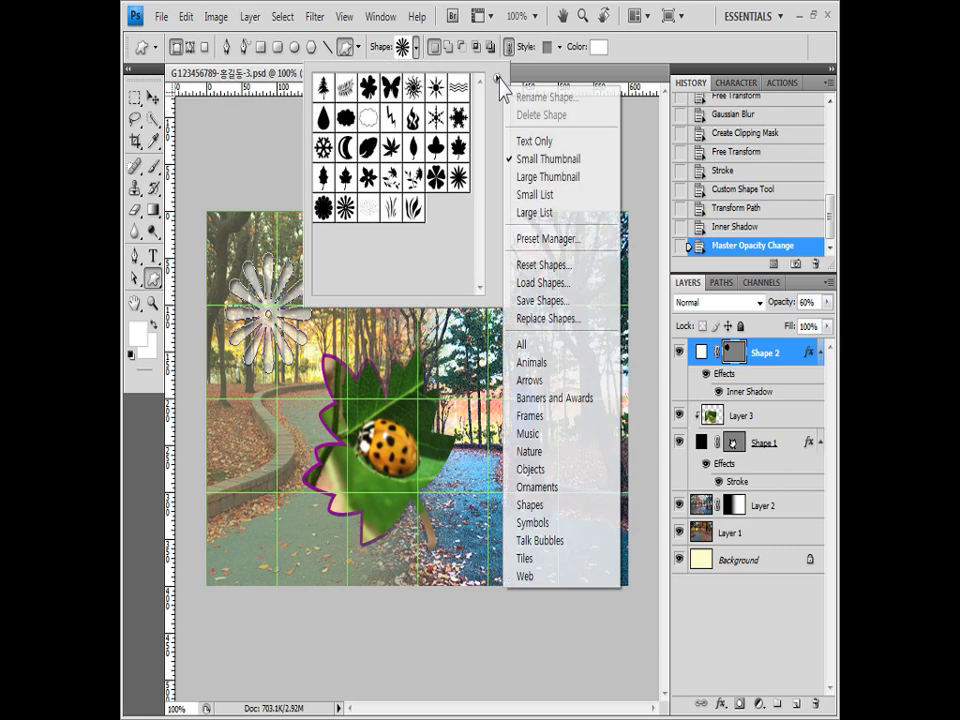
pyautogui.click(556, 528)
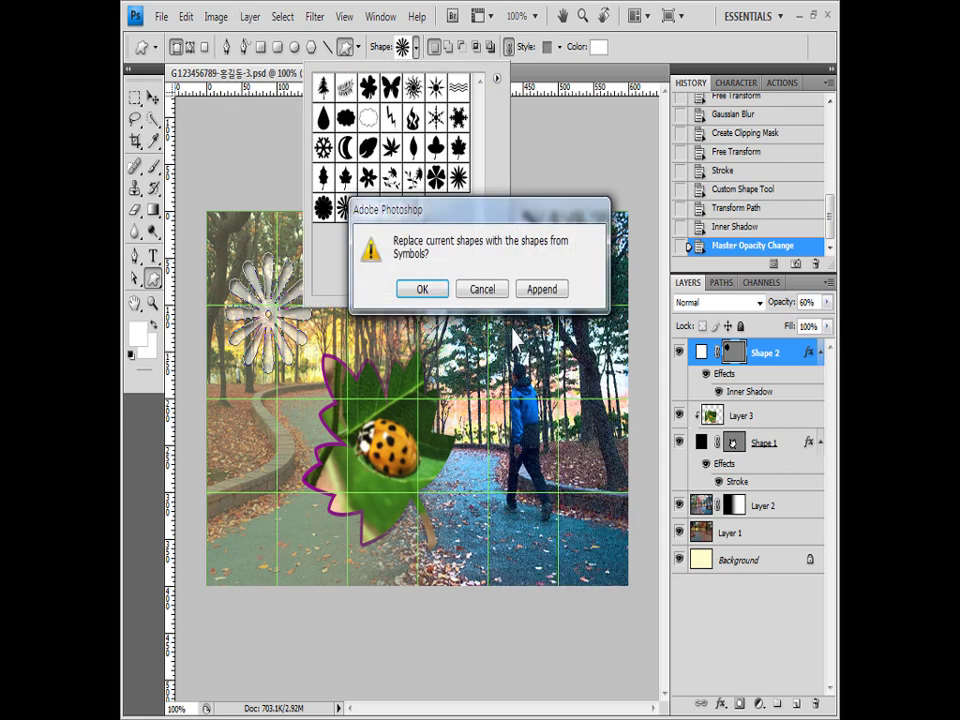
pyautogui.click(440, 292)
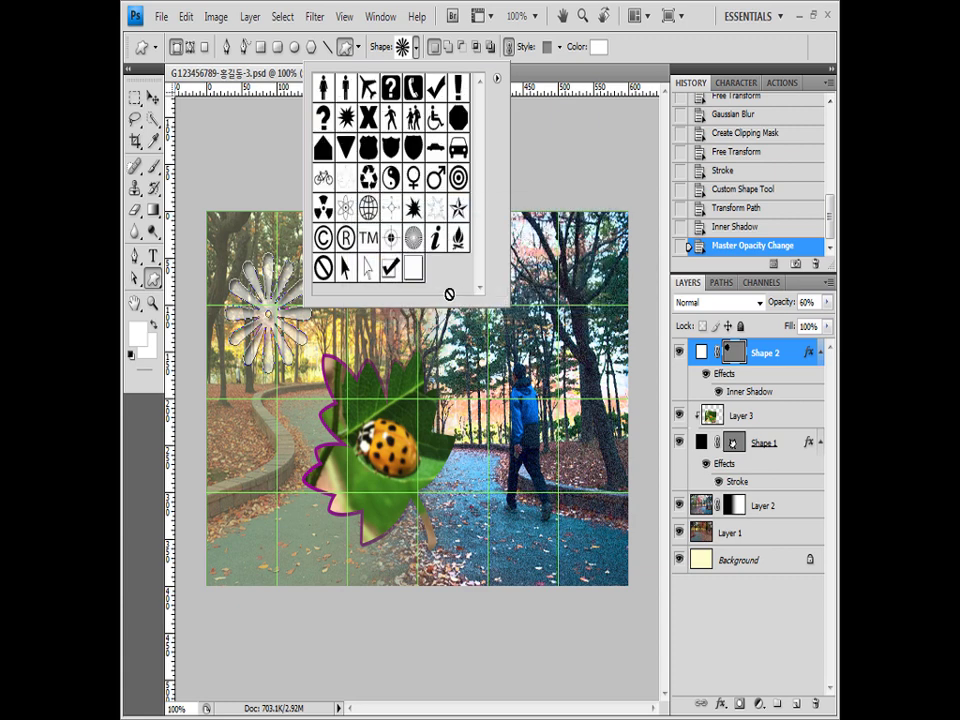
pyautogui.click(370, 150)
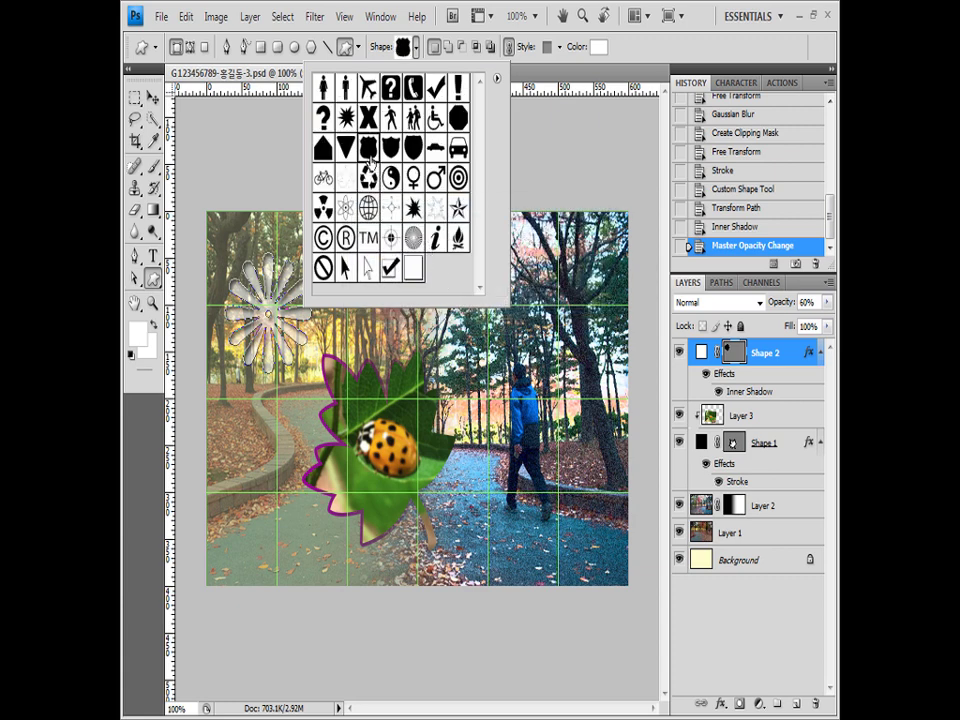
# Draw an unstyled badge shape in colour 996600, about 80 px wide, in the image's upper-right corner, centred near X 538, Y 55 px
pyautogui.click(510, 60)
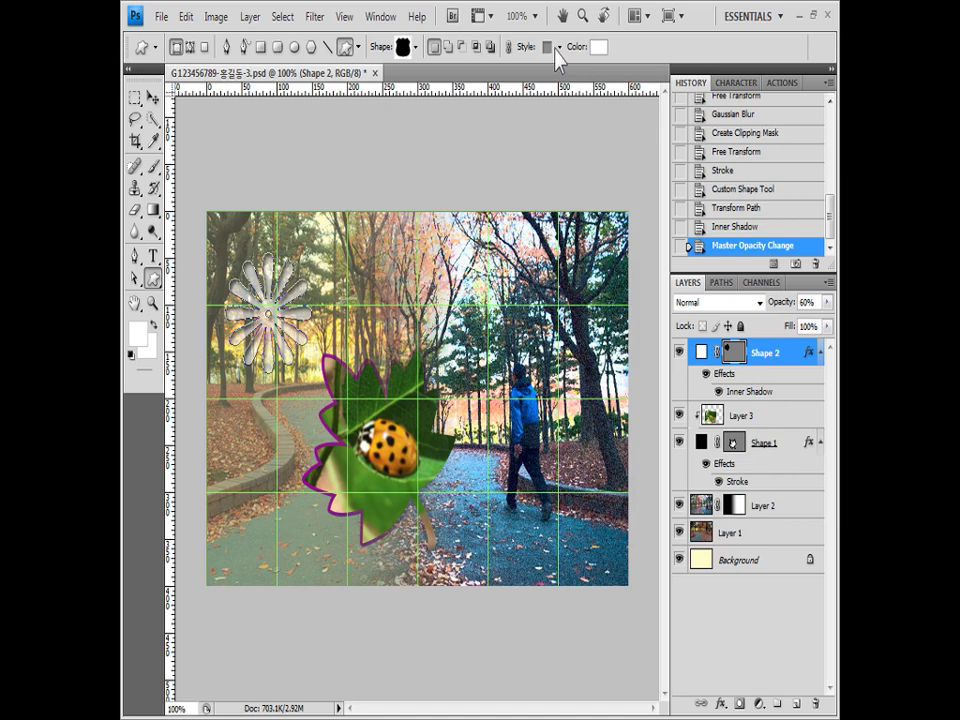
pyautogui.click(547, 47)
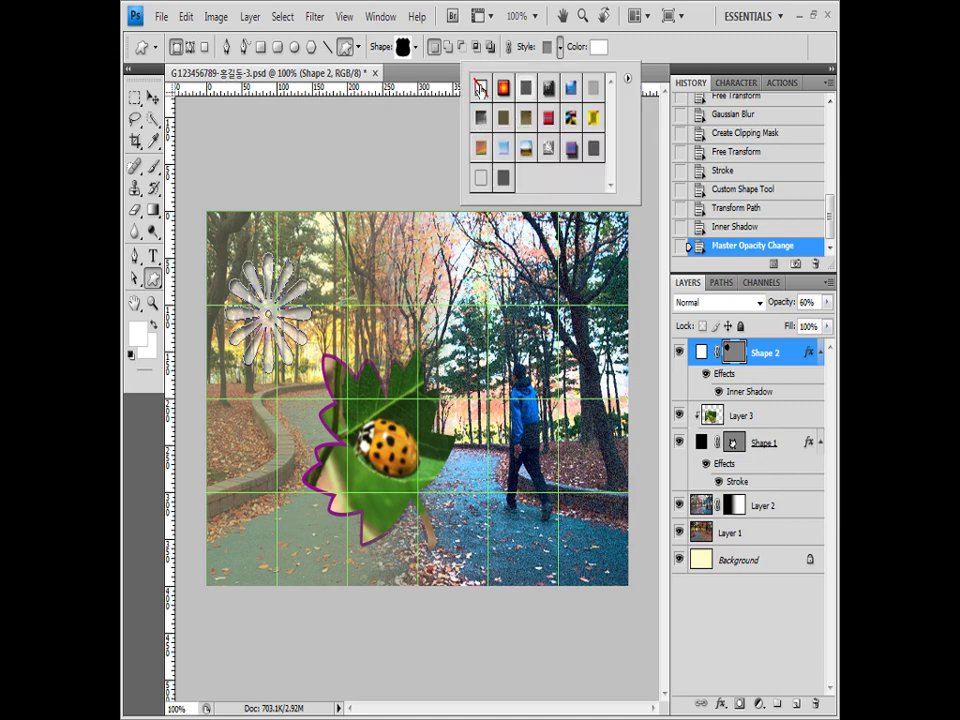
pyautogui.click(480, 88)
pyautogui.click(599, 47)
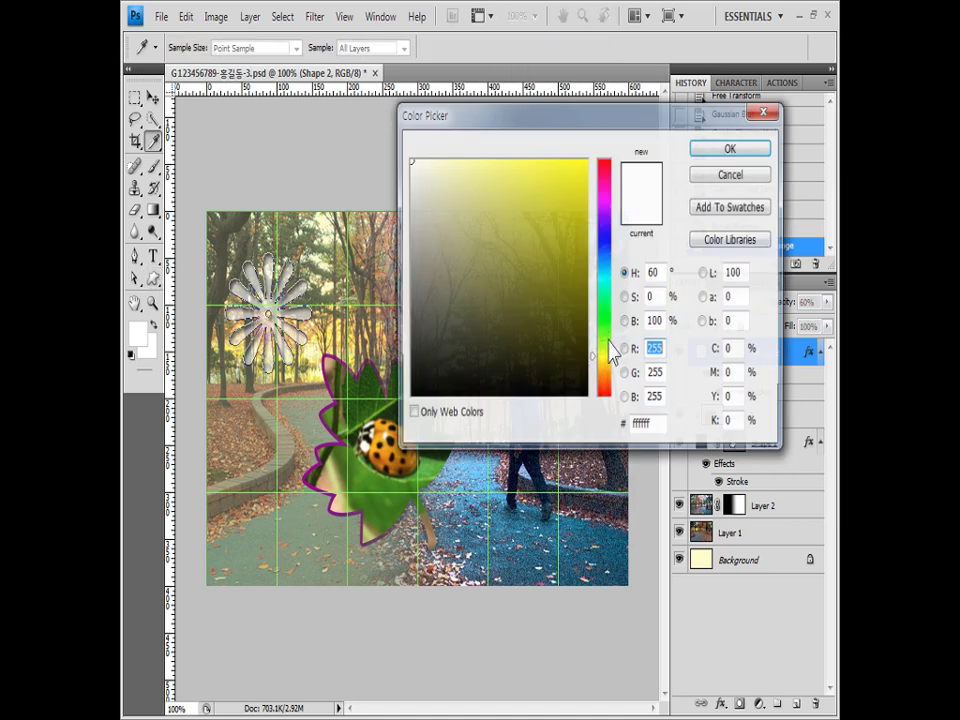
pyautogui.doubleClick(664, 424)
pyautogui.write('996600')
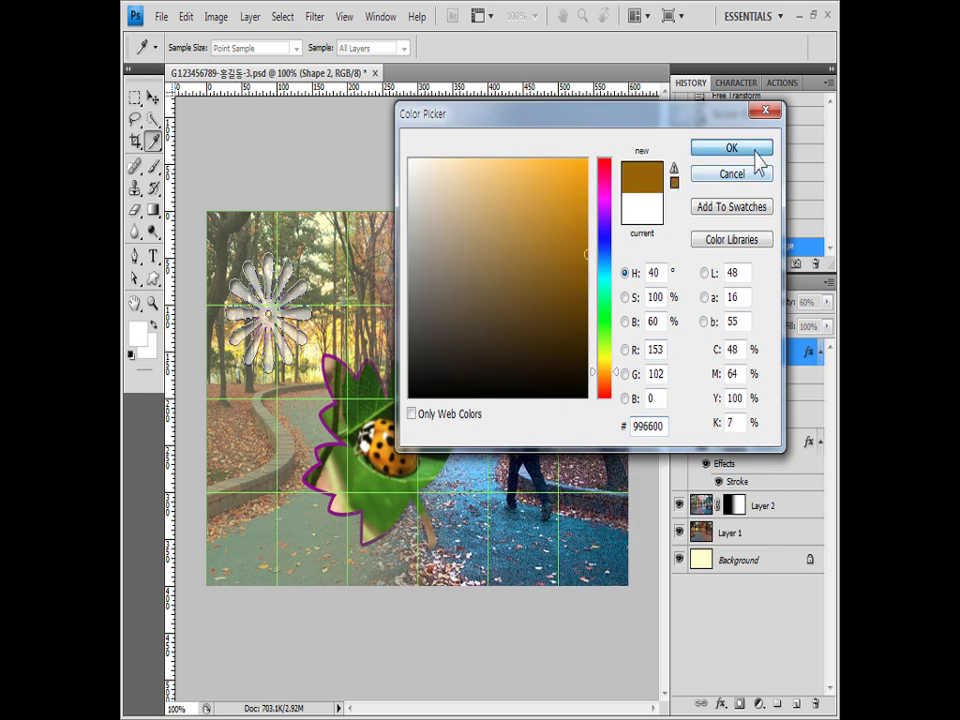
pyautogui.click(756, 155)
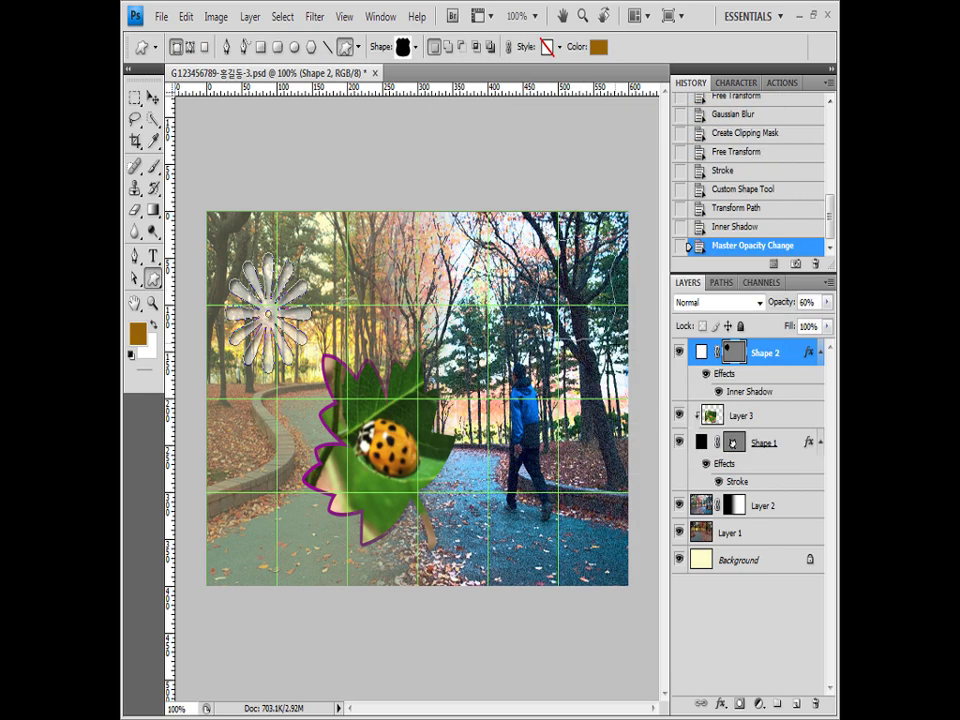
pyautogui.moveTo(536, 236)
pyautogui.mouseDown()
pyautogui.moveTo(614, 342)
pyautogui.moveTo(601, 309)
pyautogui.moveTo(614, 300)
pyautogui.mouseUp()
pyautogui.hotkey('ctrl', 't')
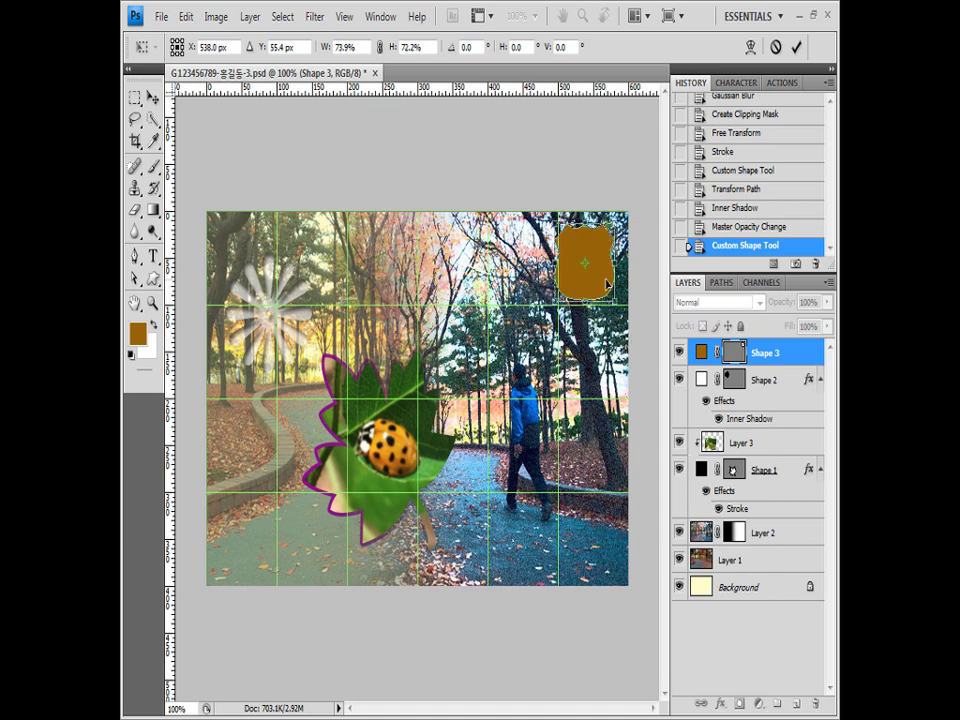
pyautogui.press('Return')
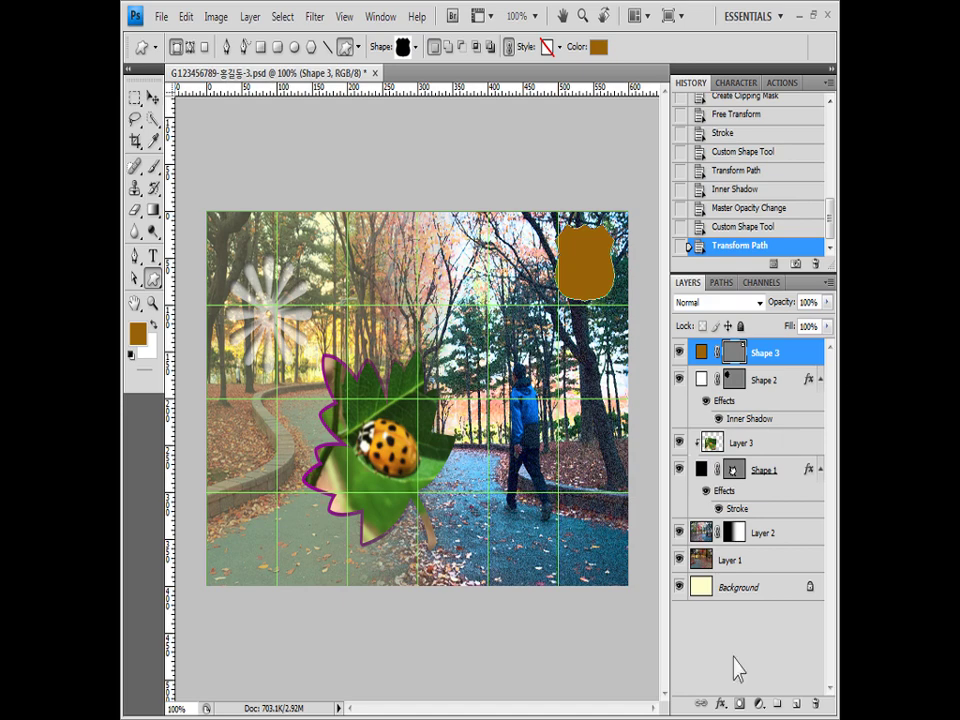
# Apply an Inner Shadow with default settings to the brown badge shape
pyautogui.click(724, 703)
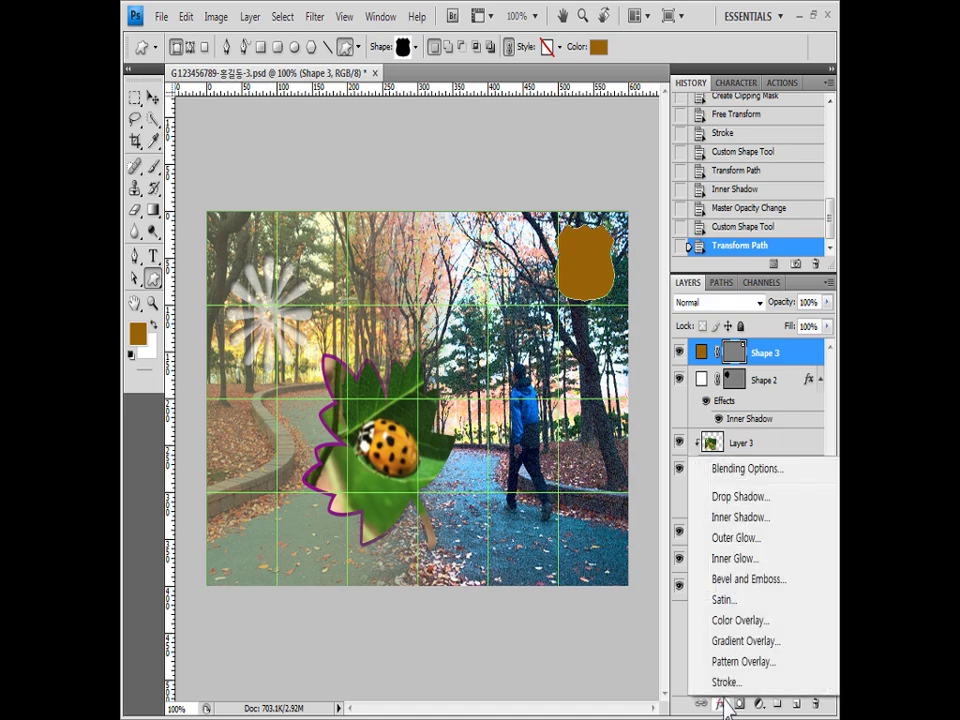
pyautogui.click(745, 520)
pyautogui.click(718, 168)
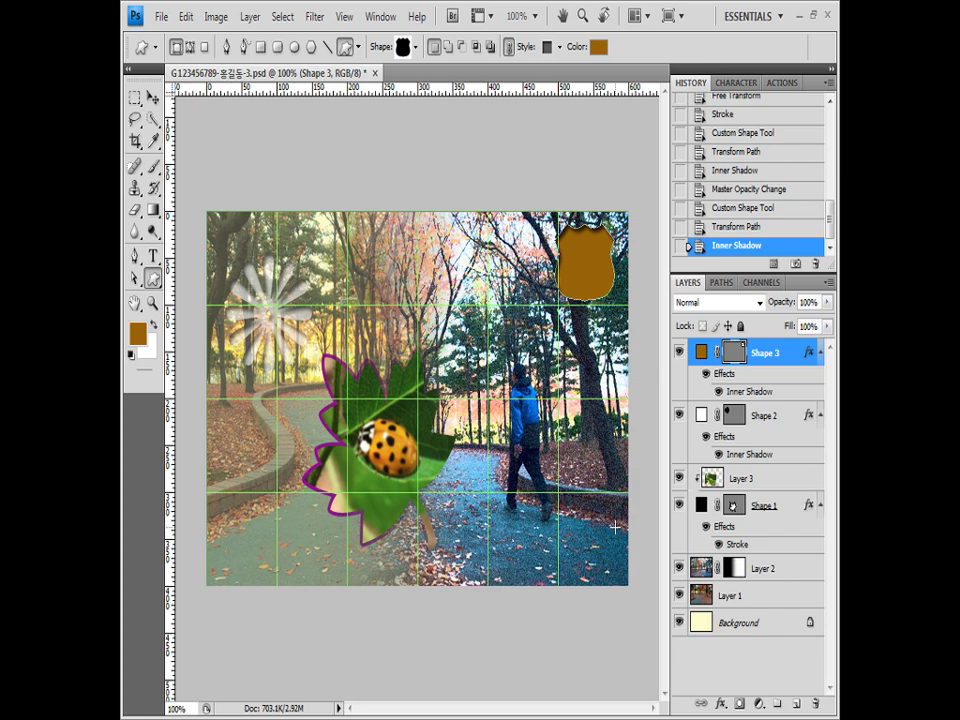
pyautogui.click(560, 47)
pyautogui.click(657, 57)
pyautogui.moveTo(505, 296); pyautogui.dragTo(578, 396)
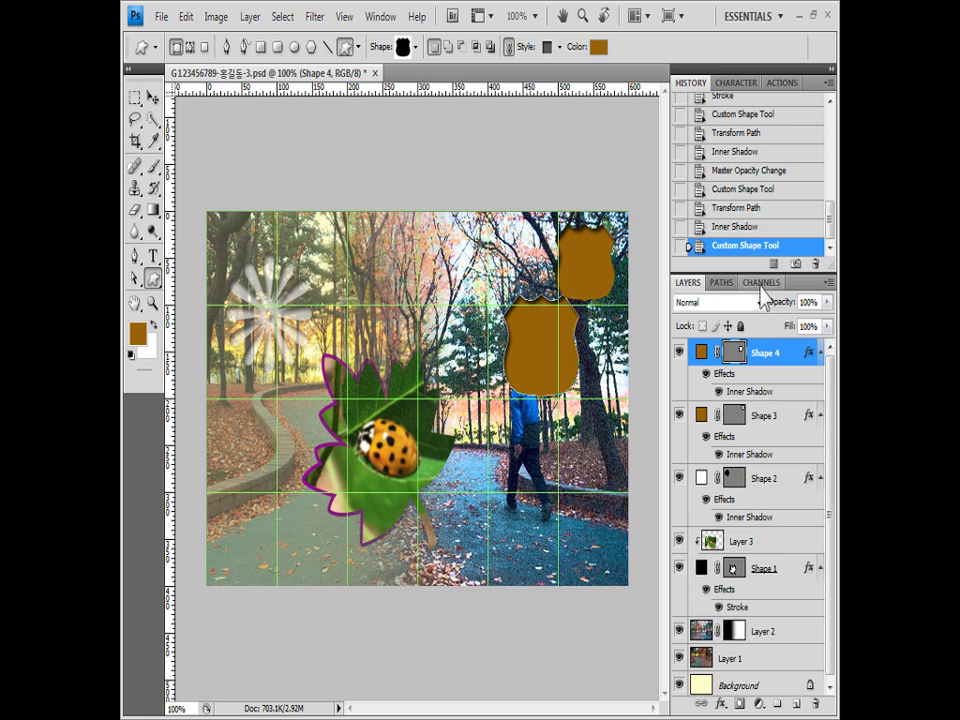
pyautogui.click(754, 231)
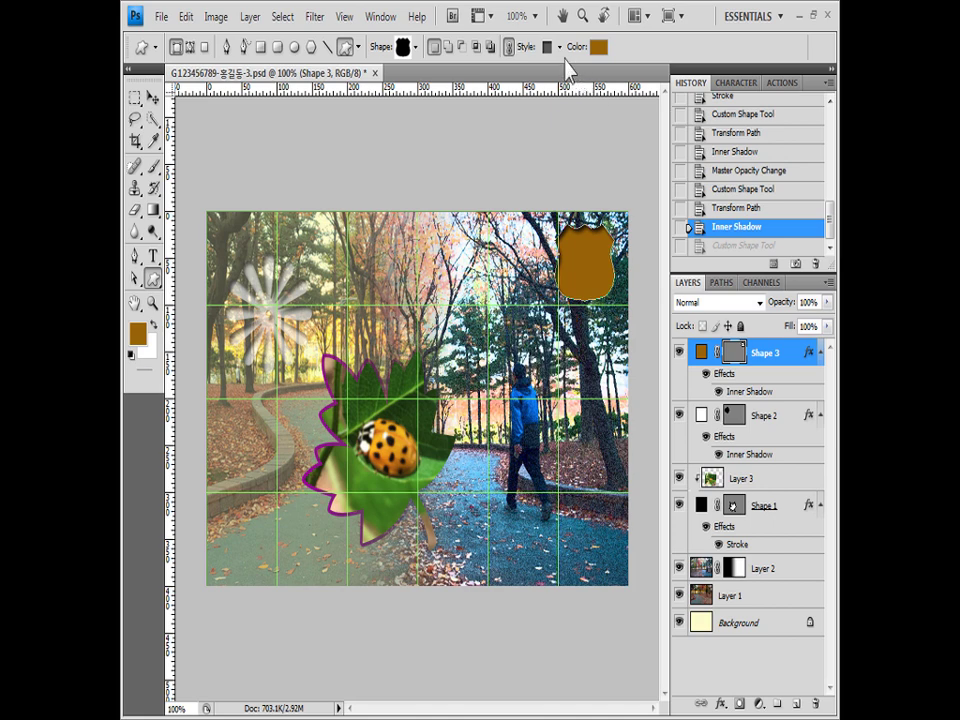
# Replace the current custom shapes with the Ornaments set and choose the curling leaf ornament
pyautogui.click(415, 48)
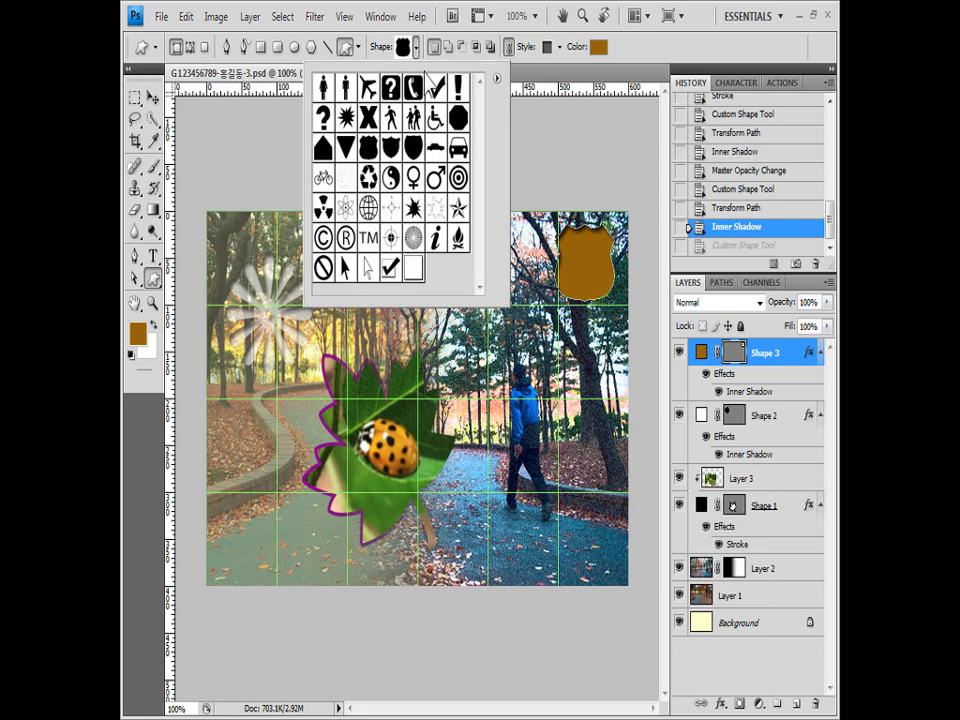
pyautogui.click(497, 78)
pyautogui.click(548, 492)
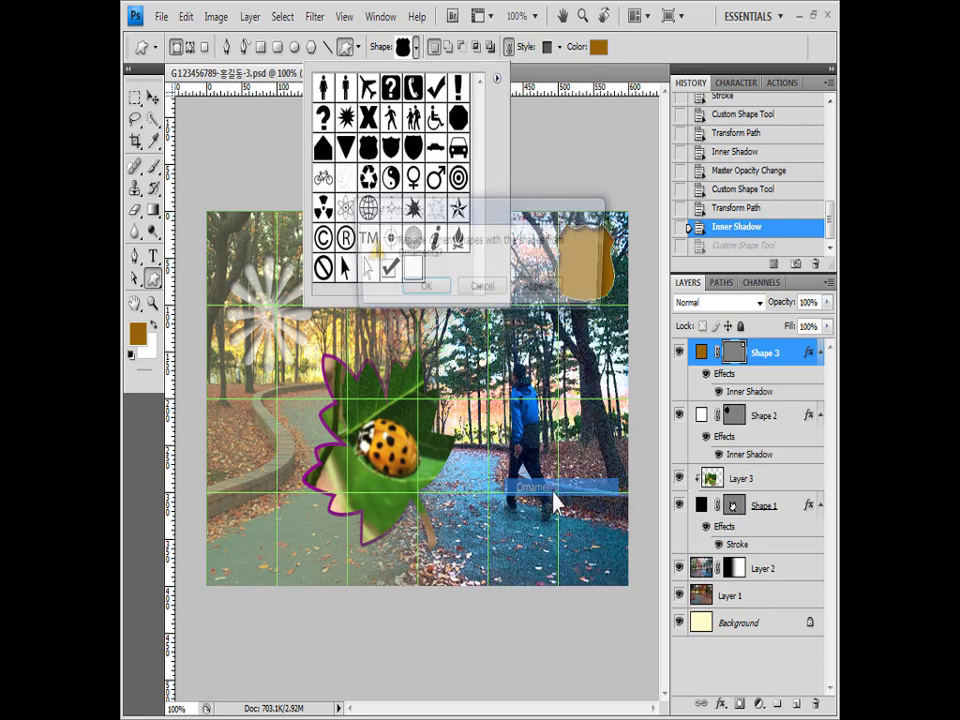
pyautogui.click(425, 289)
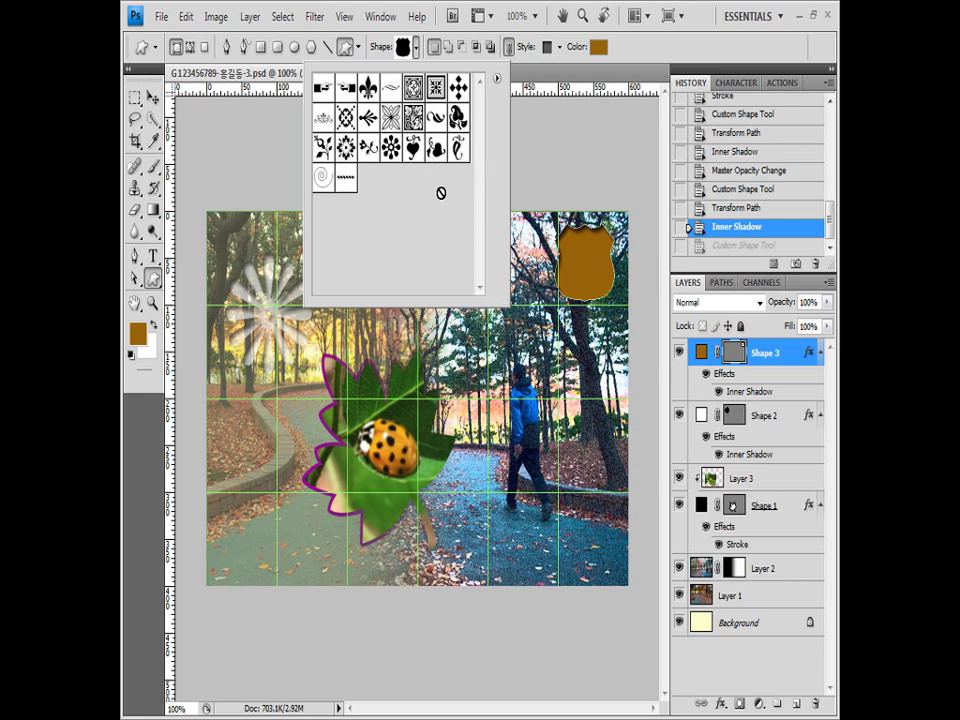
pyautogui.click(436, 119)
# Draw an unstyled leaf ornament in colour FFCC66, about 120 px wide and 60 px tall, over the lower path near the walker's legs
pyautogui.click(392, 47)
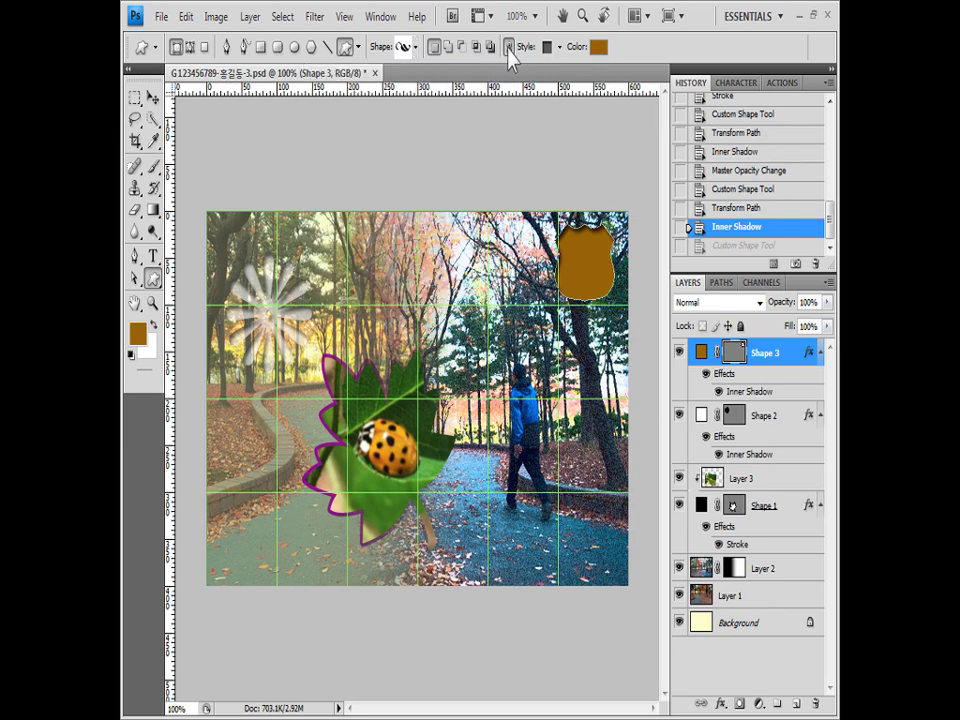
pyautogui.click(550, 50)
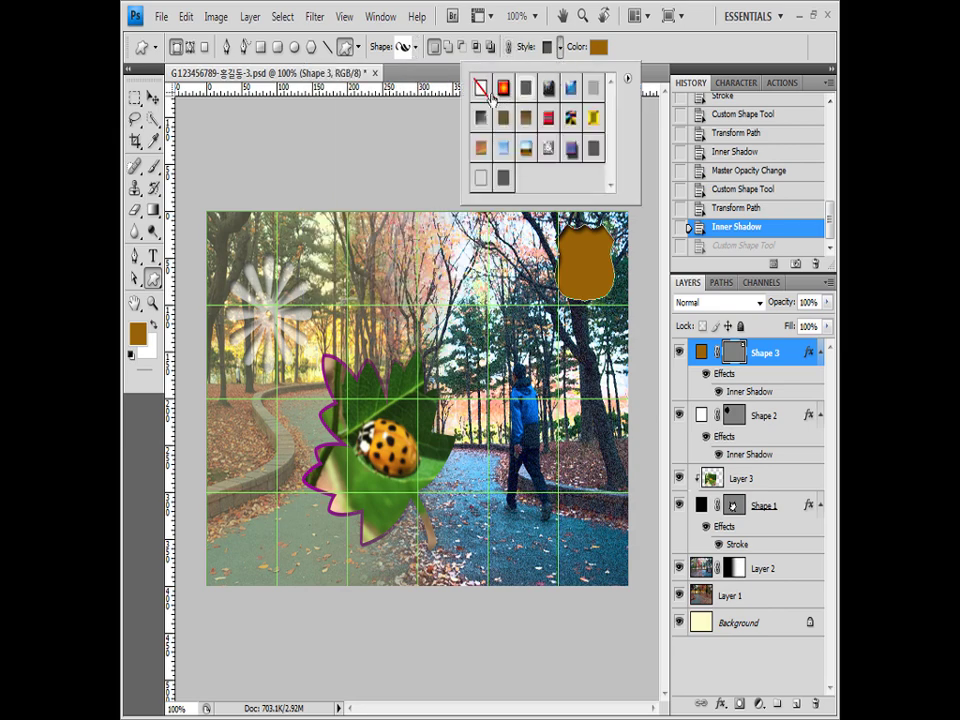
pyautogui.click(598, 48)
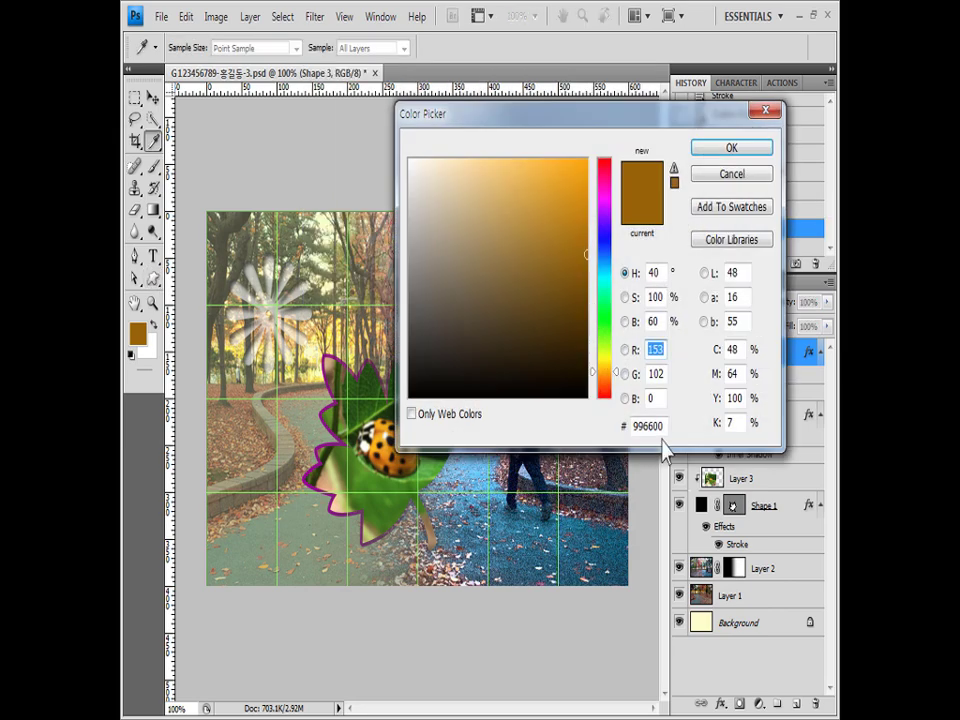
pyautogui.write('ffcc66')
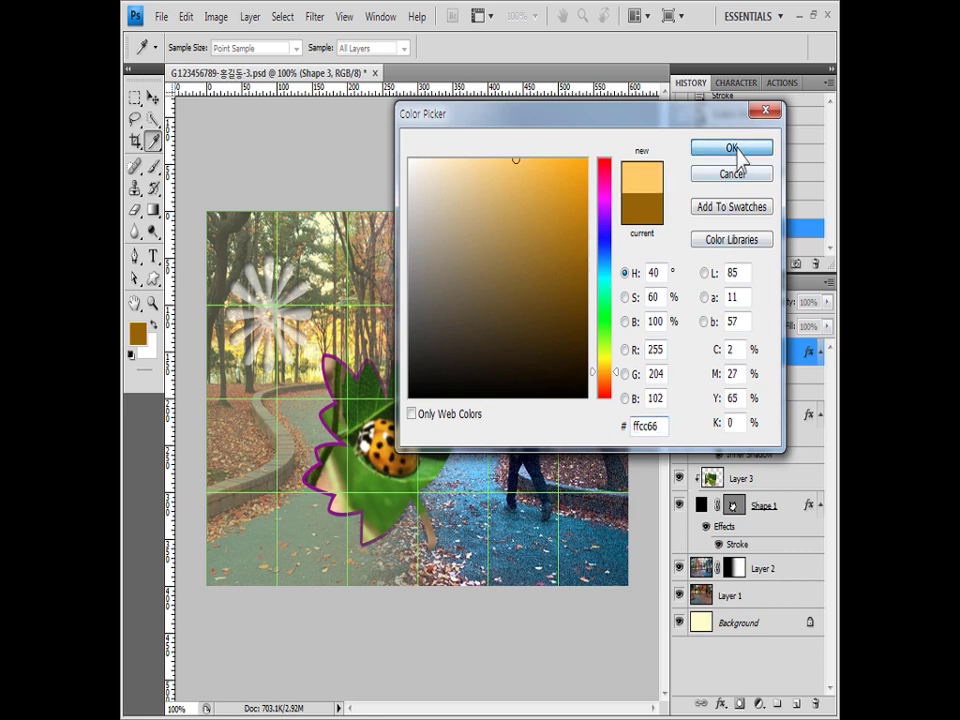
pyautogui.click(731, 148)
pyautogui.moveTo(470, 455); pyautogui.dragTo(555, 512)
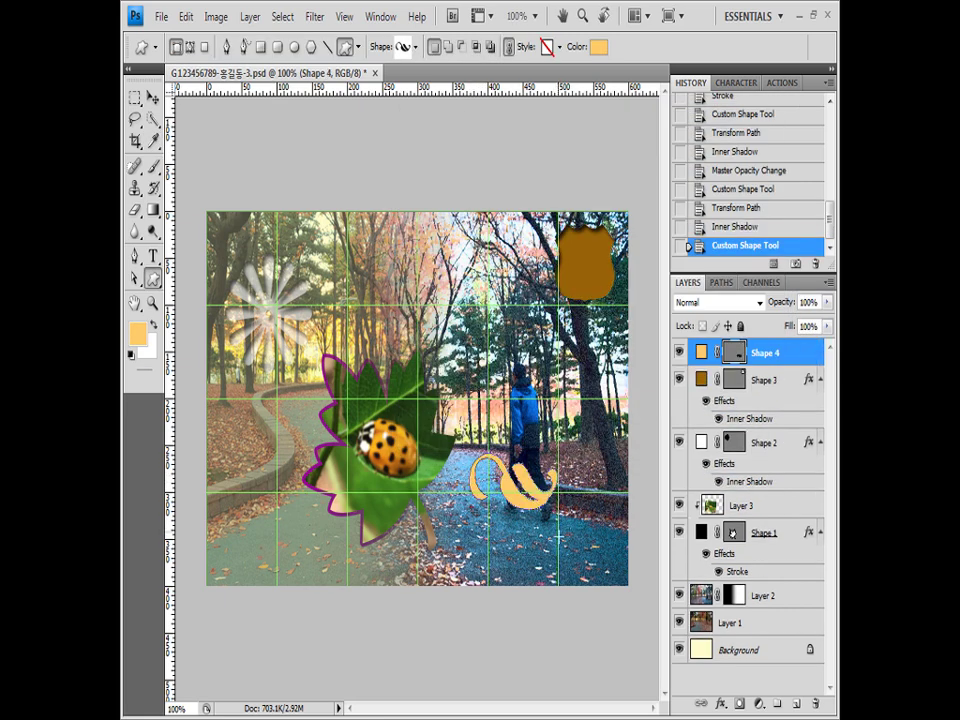
# Flip the ornament horizontally, rotate and move it beside the green leaf's stem, and apply an Inner Shadow with default settings
pyautogui.hotkey('ctrl', 't')
pyautogui.rightClick(531, 476)
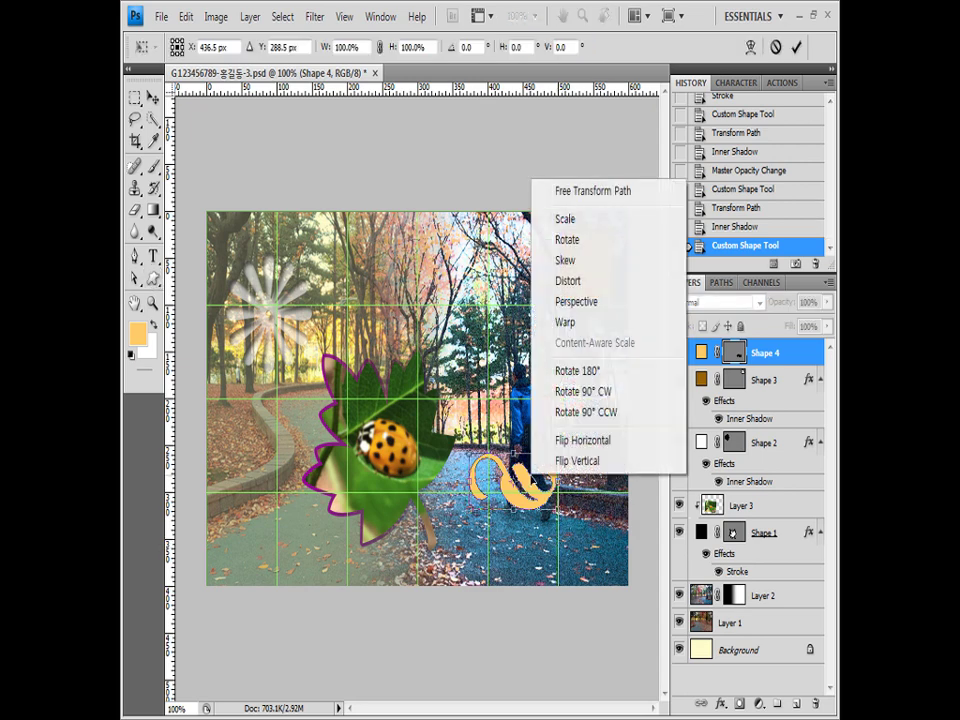
pyautogui.click(602, 440)
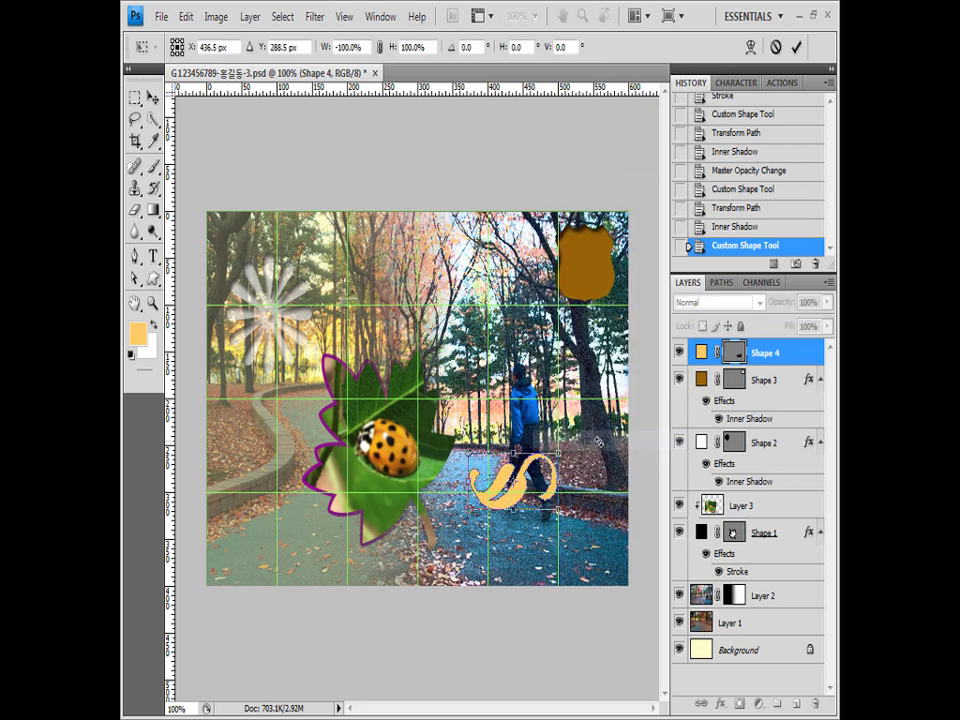
pyautogui.moveTo(572, 452); pyautogui.dragTo(445, 565)
pyautogui.press('Return')
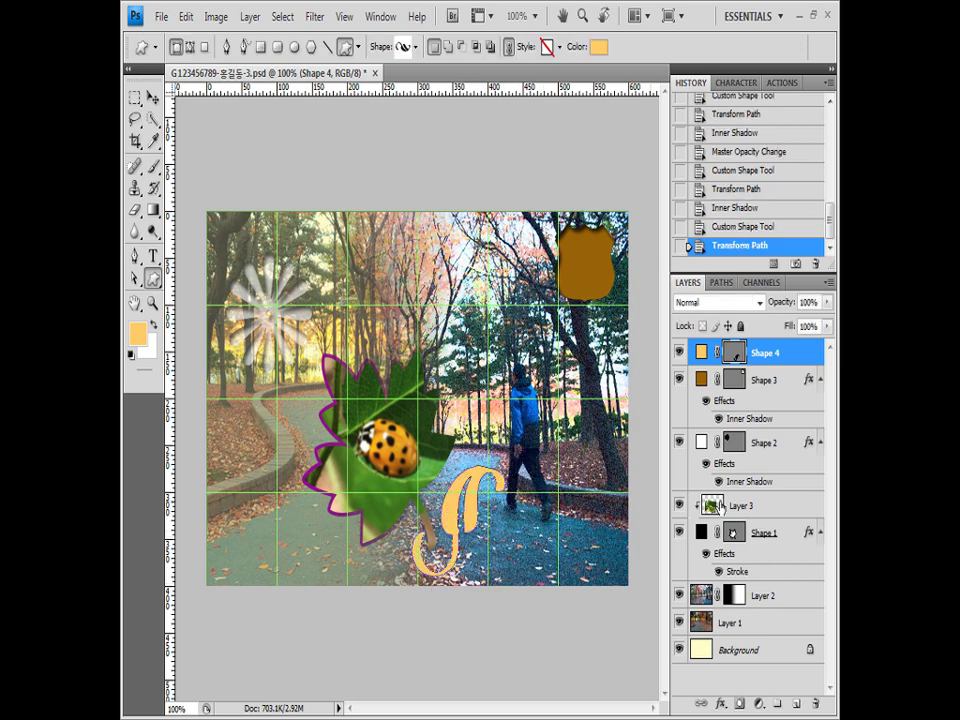
pyautogui.click(720, 704)
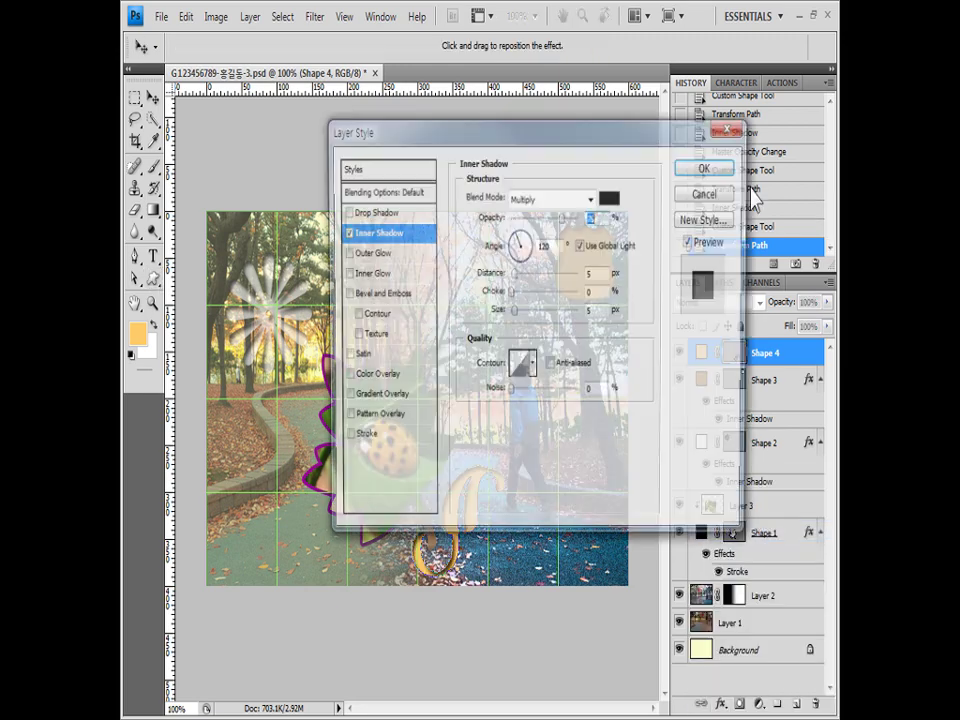
pyautogui.click(718, 170)
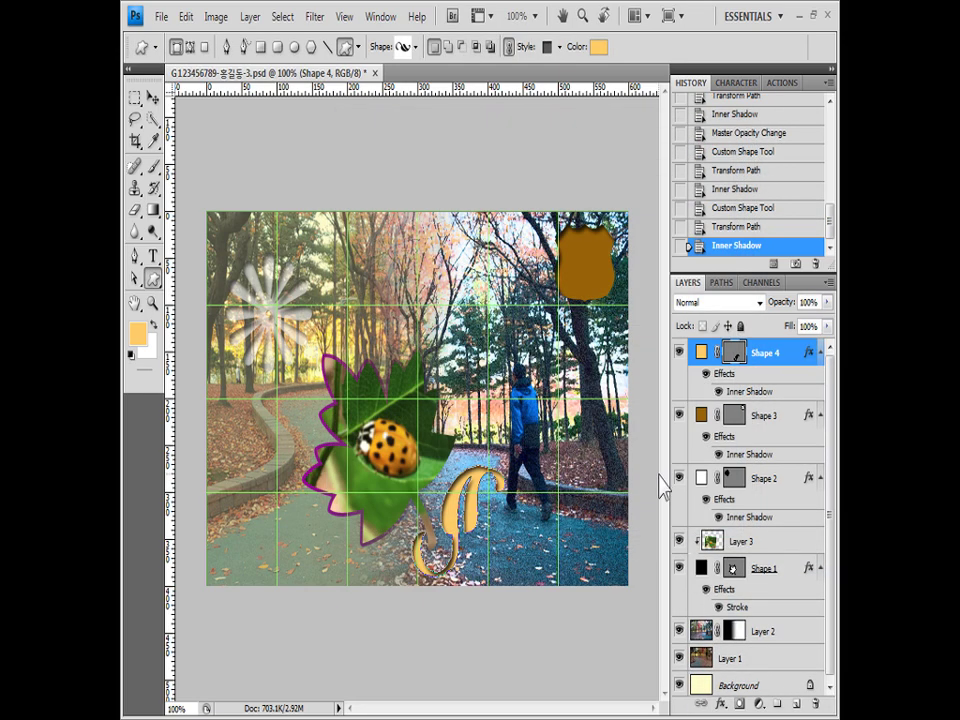
# Open 1급-10.JPG and select the man in black, including both shoes, with the Quick Selection tool
pyautogui.hotkey('alt', 'Tab')
pyautogui.moveTo(716, 525); pyautogui.dragTo(639, 57)
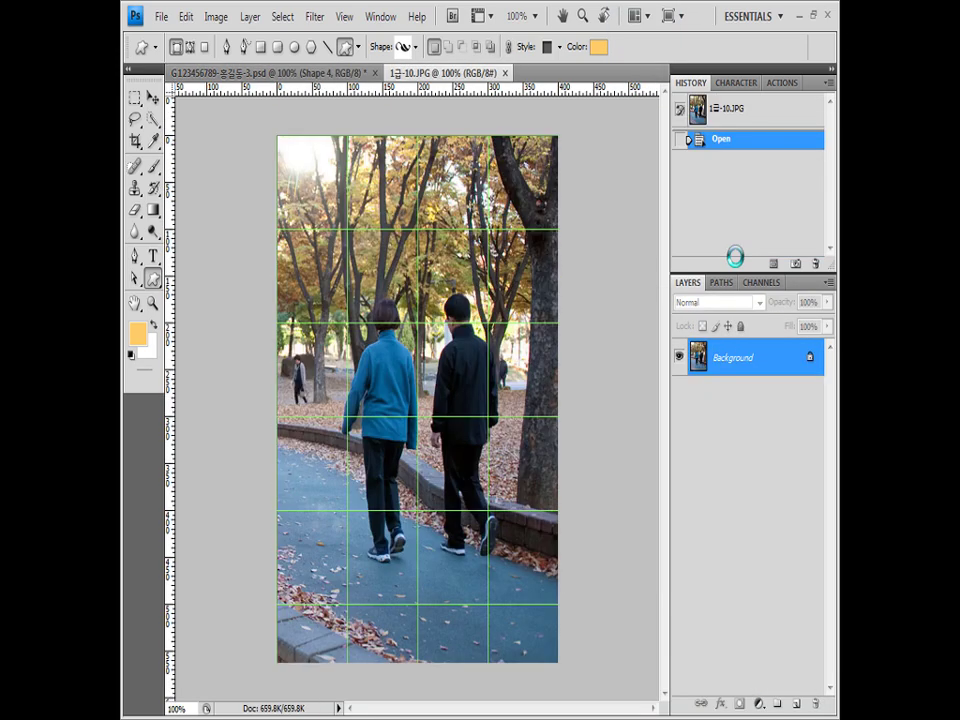
pyautogui.click(154, 120)
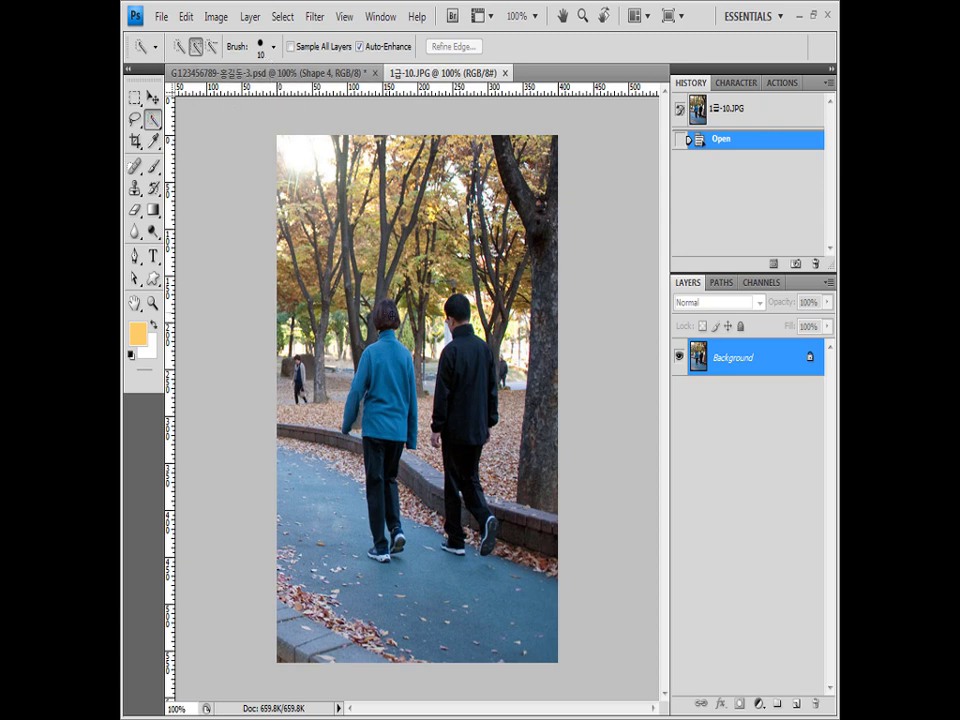
pyautogui.moveTo(462, 341); pyautogui.dragTo(470, 532)
pyautogui.click(456, 546)
pyautogui.click(488, 531)
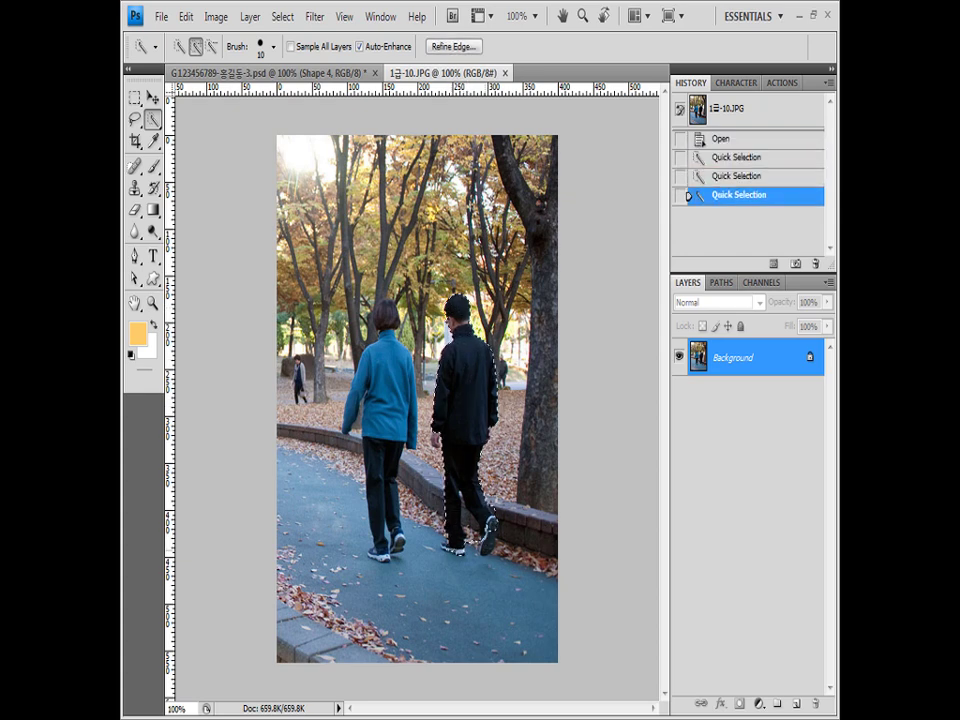
pyautogui.click(488, 543)
# Refine the man's selection around his shoes by adding and subtracting areas with a smaller Quick Selection brush
pyautogui.press('[')
pyautogui.press('[')
pyautogui.press('[')
pyautogui.press('[')
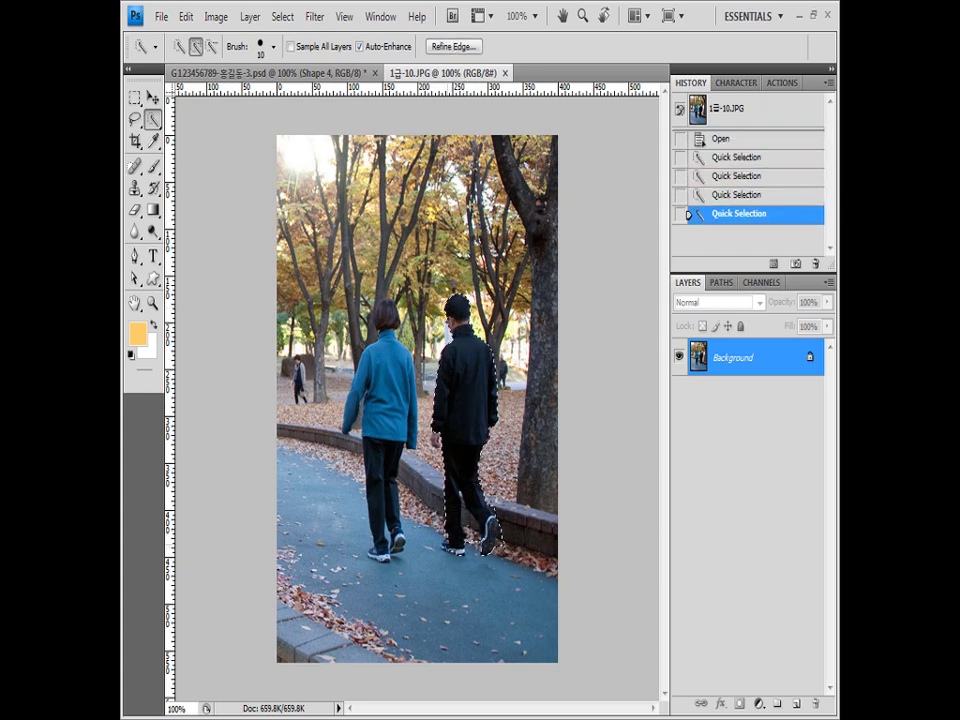
pyautogui.click(443, 546)
pyautogui.click(443, 546)
pyautogui.click(443, 546)
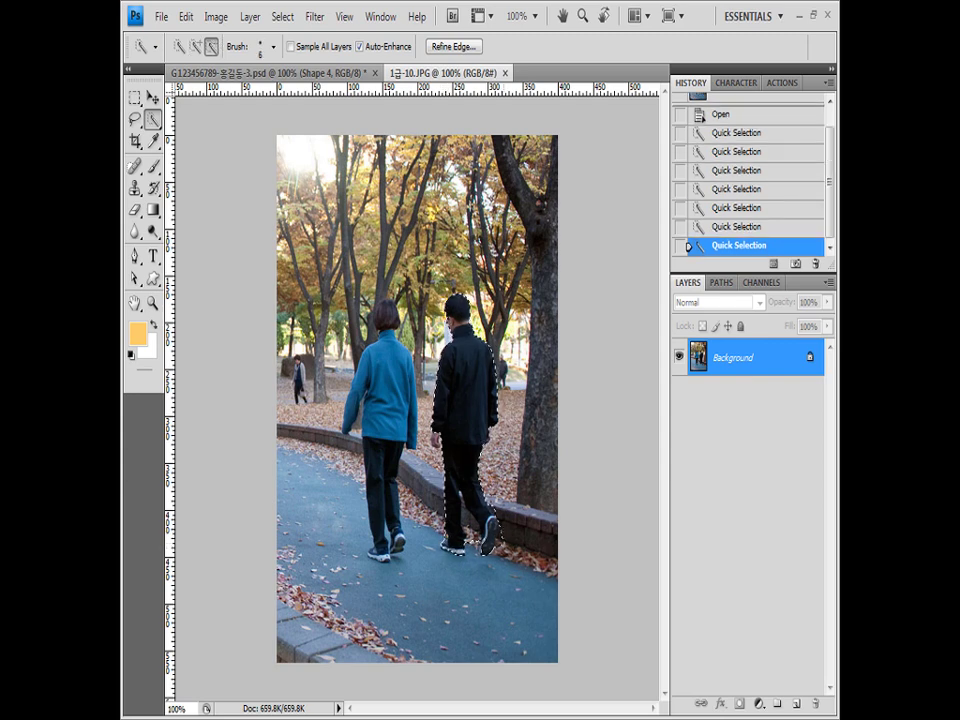
pyautogui.keyDown('alt'); pyautogui.click(497, 545); pyautogui.keyUp('alt')
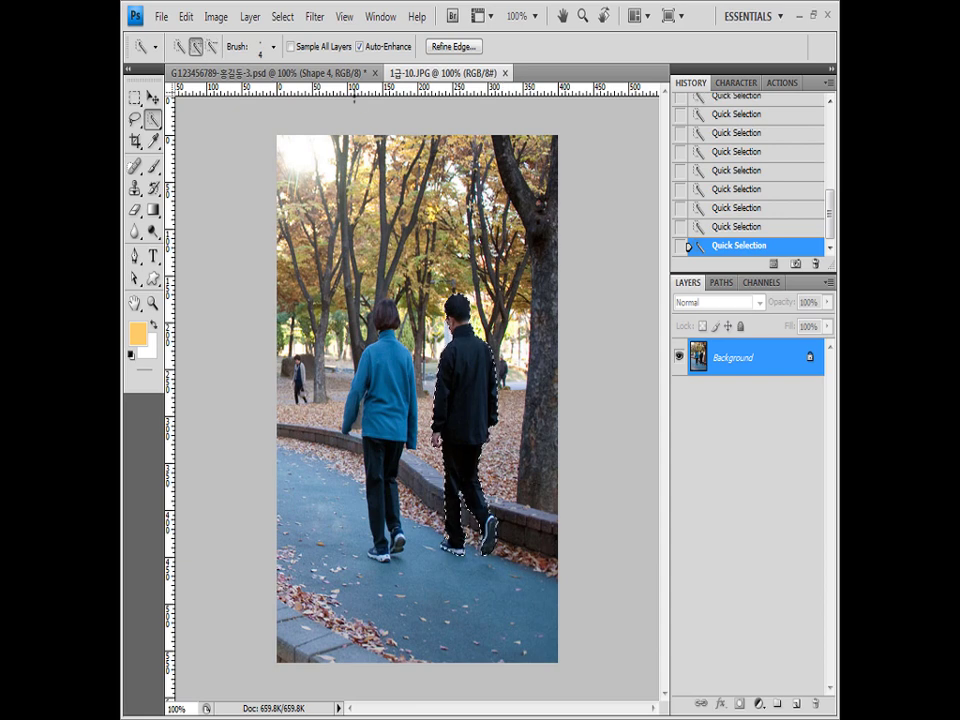
# Copy the selected man and paste him into the autumn park composite as a new layer above the shapes
pyautogui.click(268, 72)
pyautogui.hotkey('ctrl', 'v')
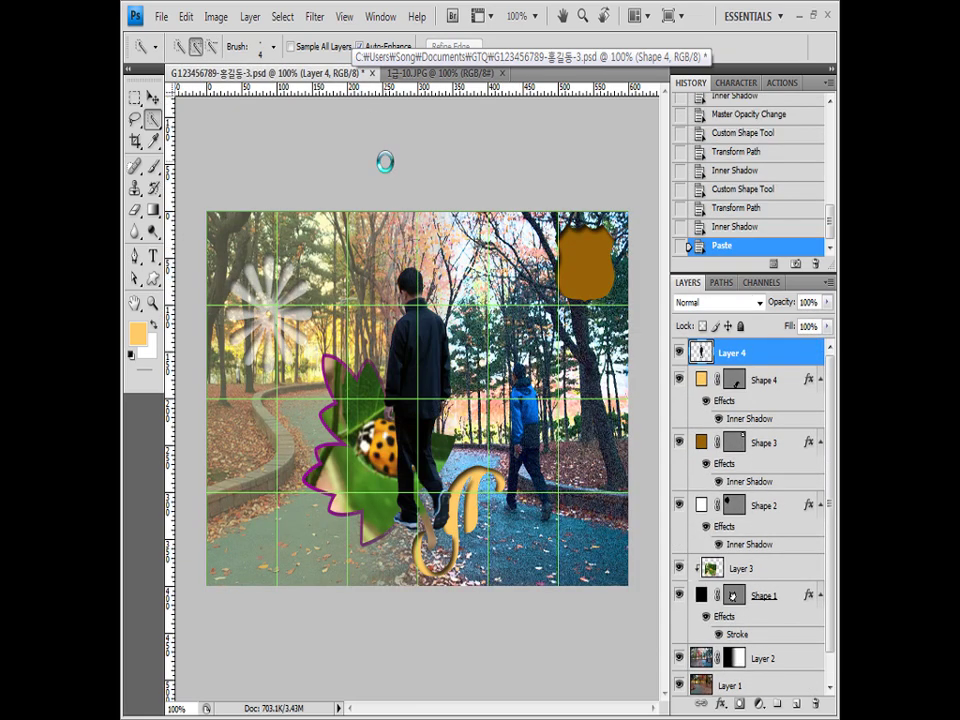
# Scale the pasted man in black to 64.4% and place him beside the walker in blue, near the composite's lower-right corner
pyautogui.hotkey('ctrl', 't')
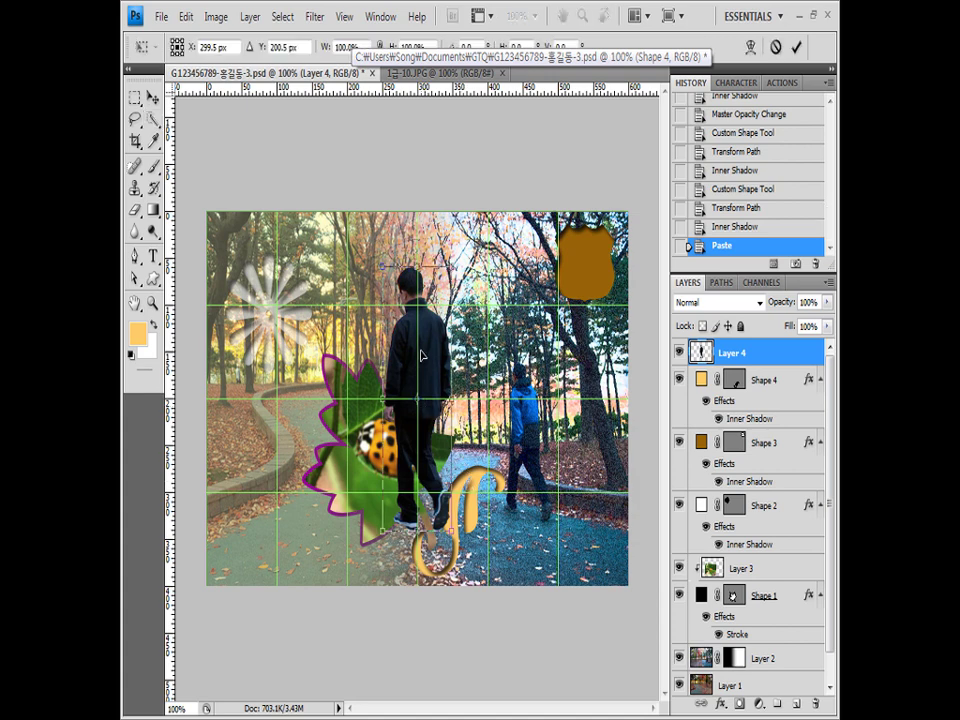
pyautogui.moveTo(426, 412); pyautogui.dragTo(561, 409)
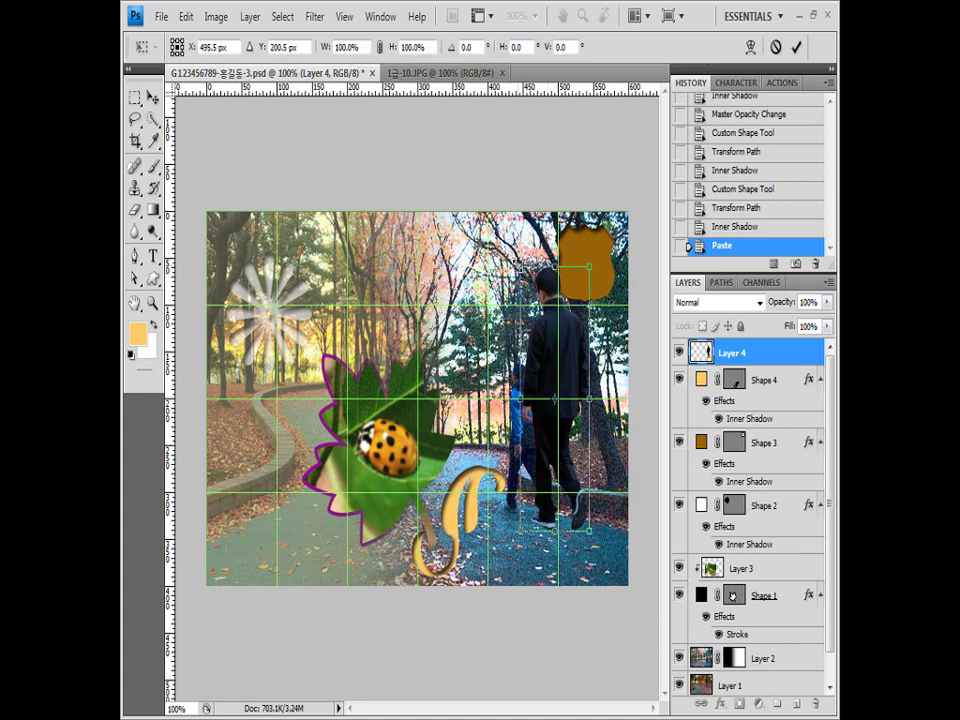
pyautogui.moveTo(520, 267); pyautogui.dragTo(541, 344)
pyautogui.moveTo(560, 404)
pyautogui.mouseDown()
pyautogui.moveTo(579, 459)
pyautogui.moveTo(563, 414)
pyautogui.mouseUp()
pyautogui.moveTo(596, 464); pyautogui.dragTo(583, 458)
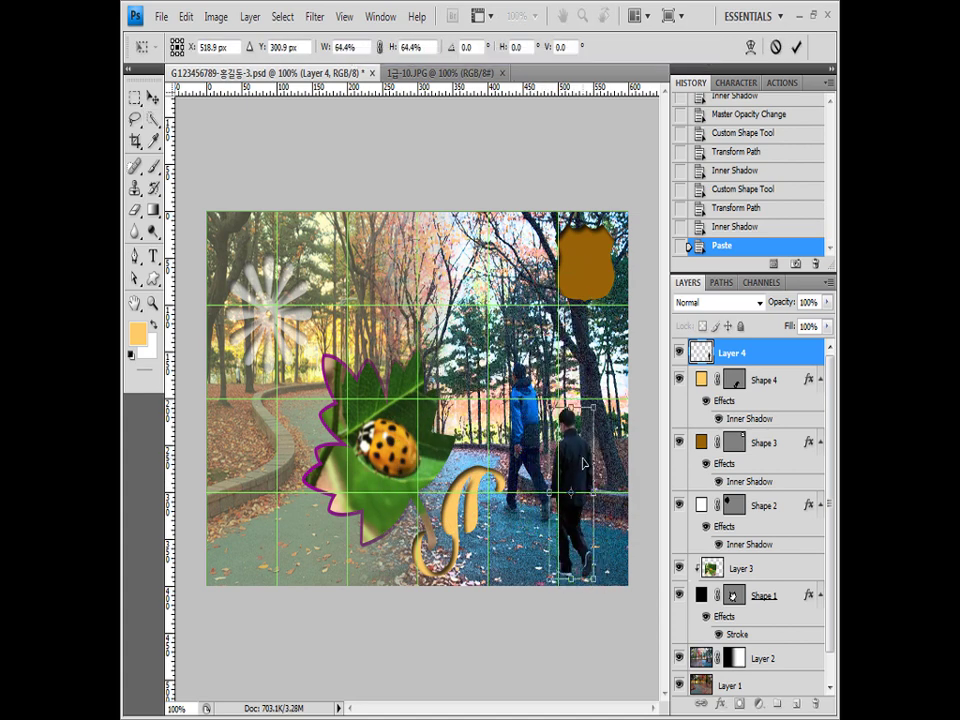
pyautogui.press('Return')
pyautogui.press('w')
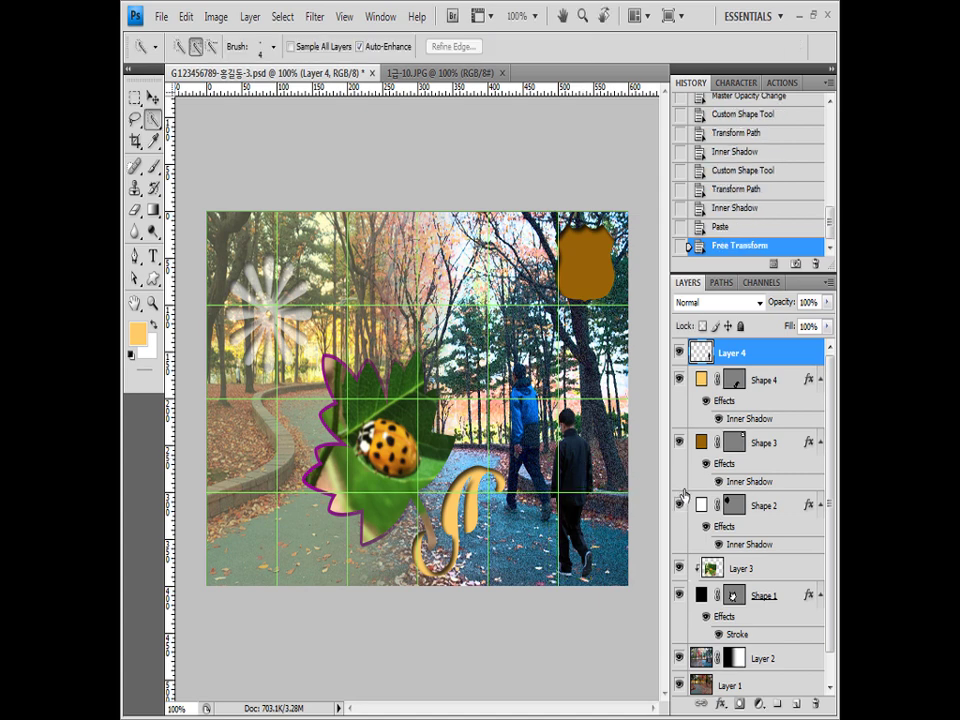
# Apply a Drop Shadow with default settings to the man in black's layer
pyautogui.click(720, 703)
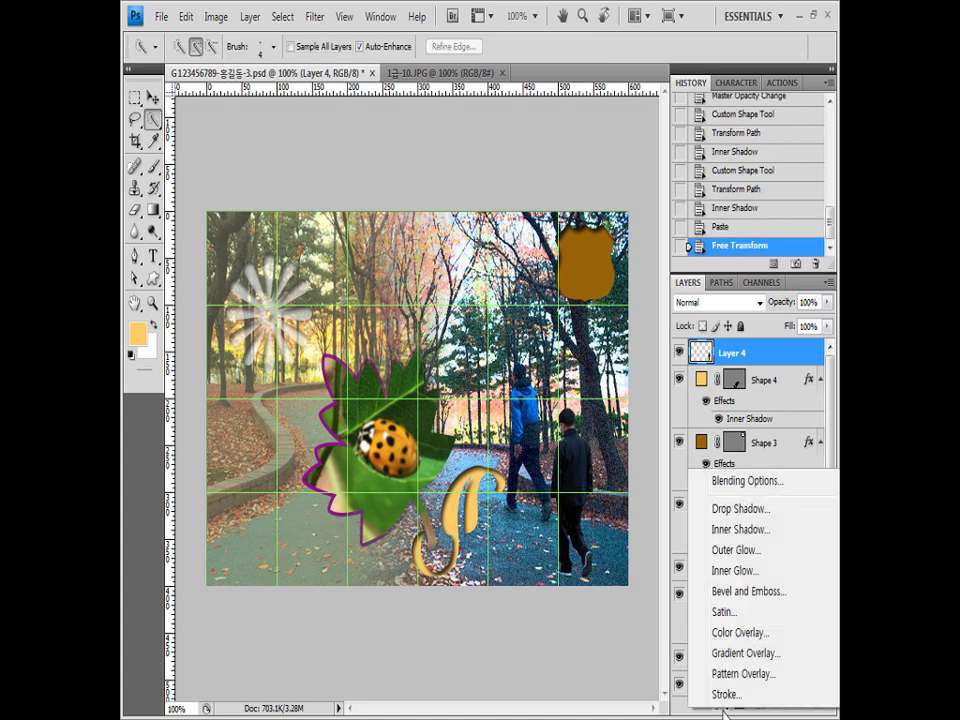
pyautogui.click(737, 508)
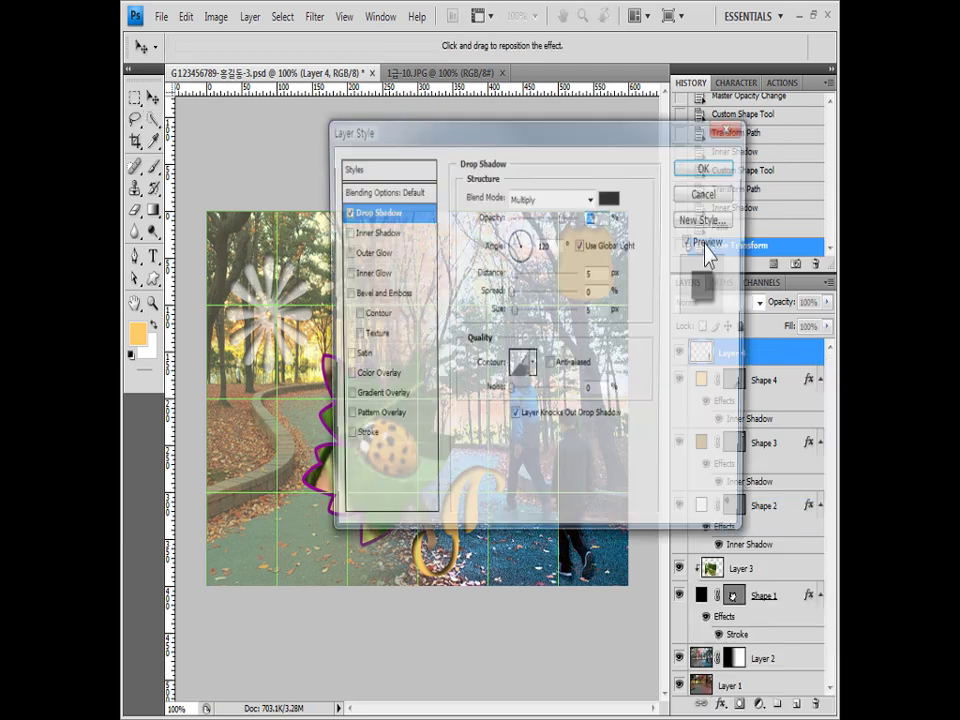
pyautogui.click(715, 168)
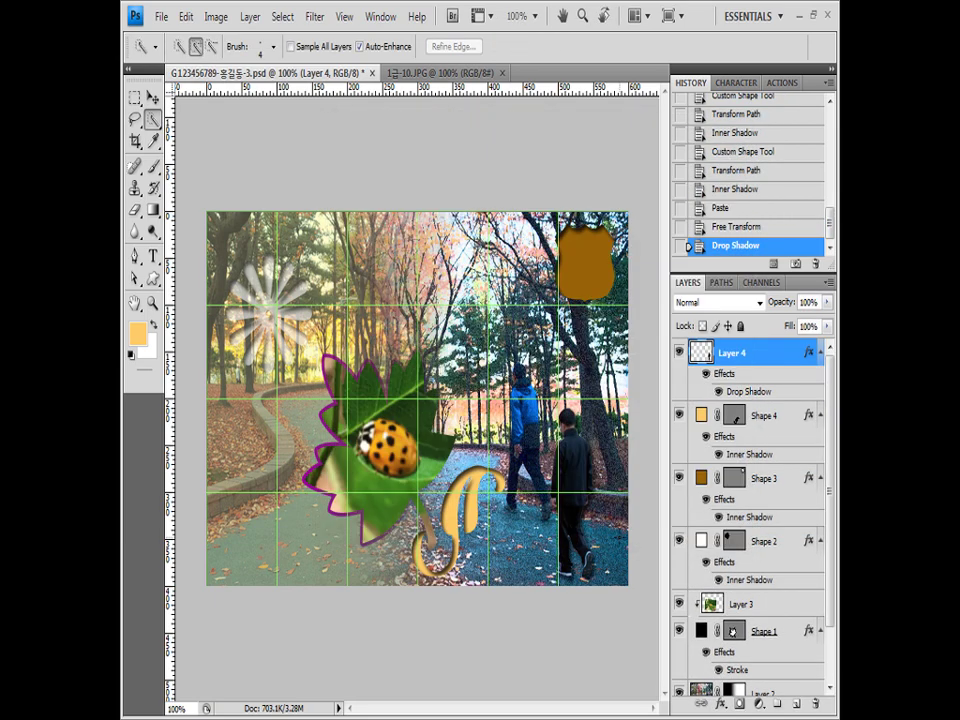
# Open 1급-11.JPG as a new document and close 1급-10.JPG
pyautogui.hotkey('alt', 'Tab')
pyautogui.moveTo(779, 531); pyautogui.dragTo(613, 60)
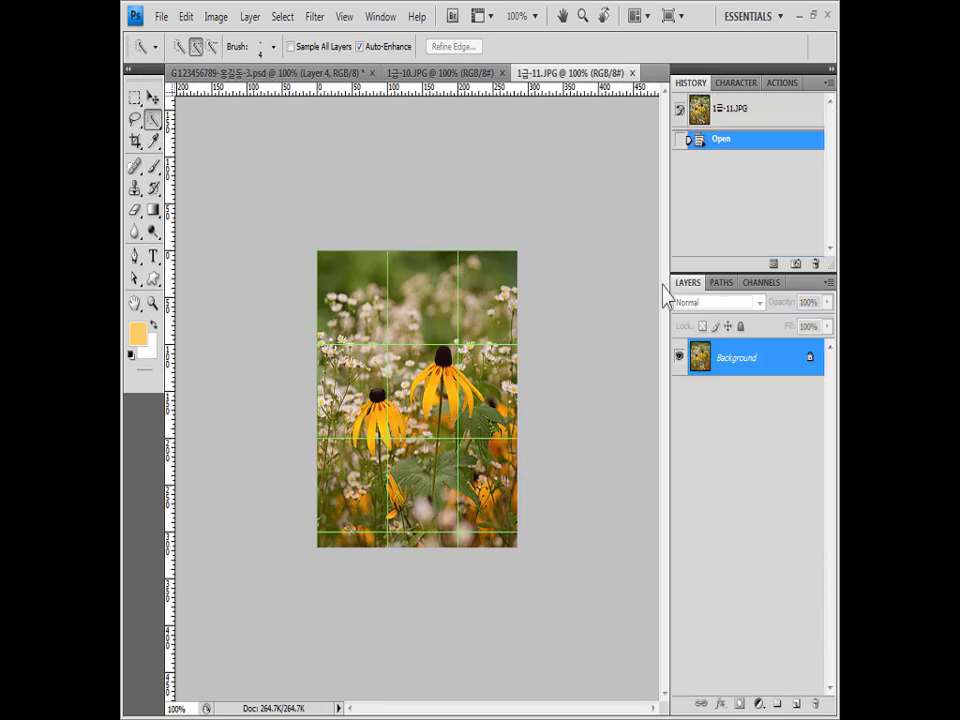
pyautogui.click(501, 73)
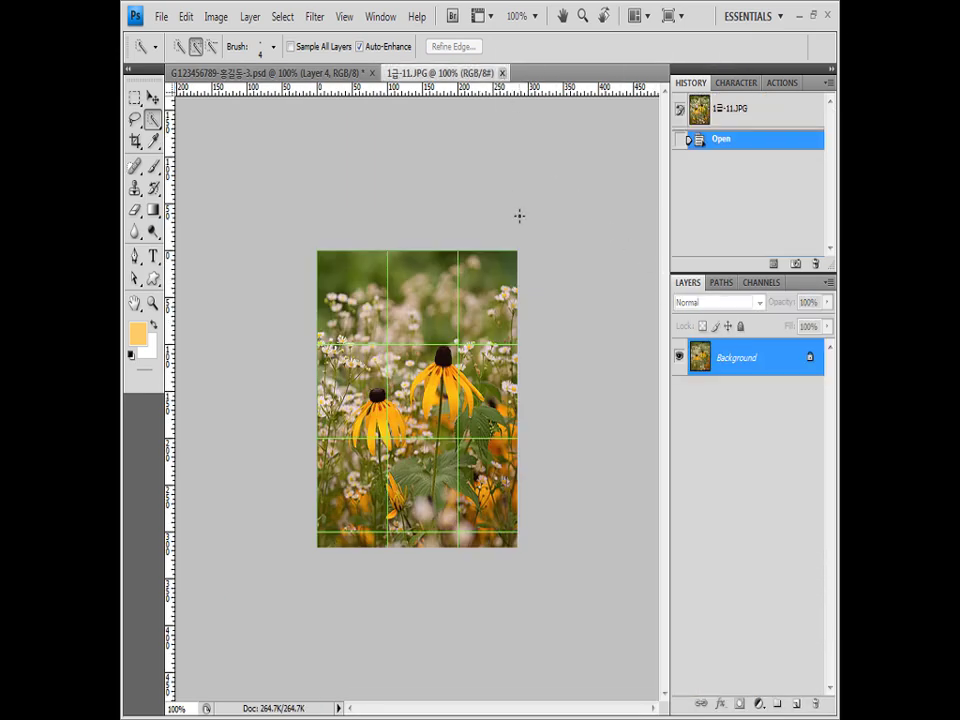
# Select most of the petals of the two large yellow flowers and the taller flower's dark centre with a 10 px Quick Selection brush
pyautogui.hotkey('ctrl', '0')
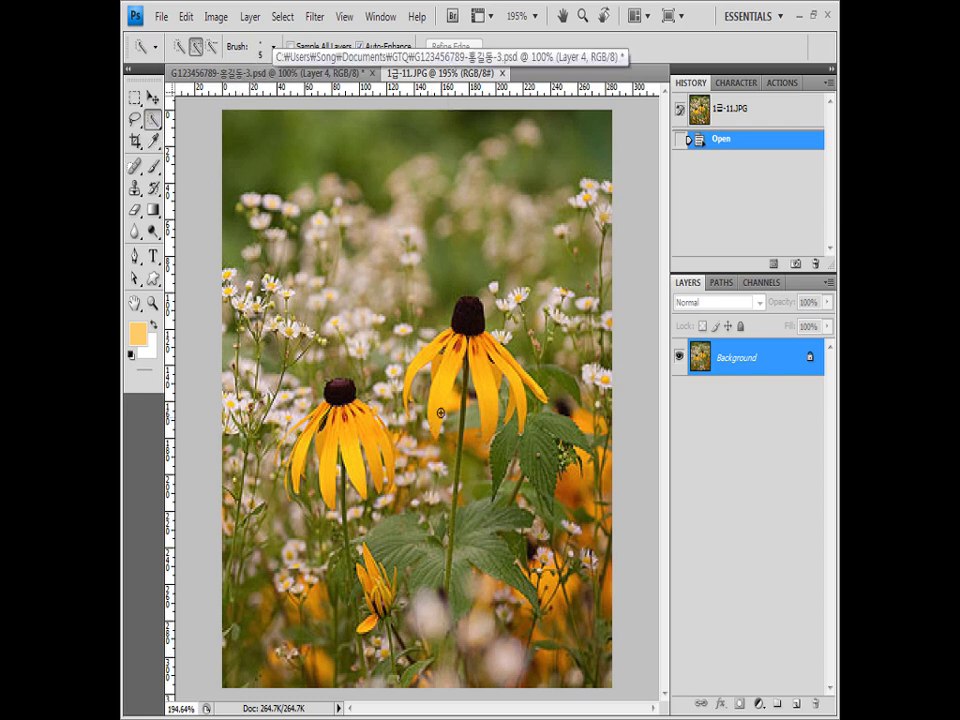
pyautogui.press(']')
pyautogui.press(']')
pyautogui.press(']')
pyautogui.press(']')
pyautogui.click(333, 420)
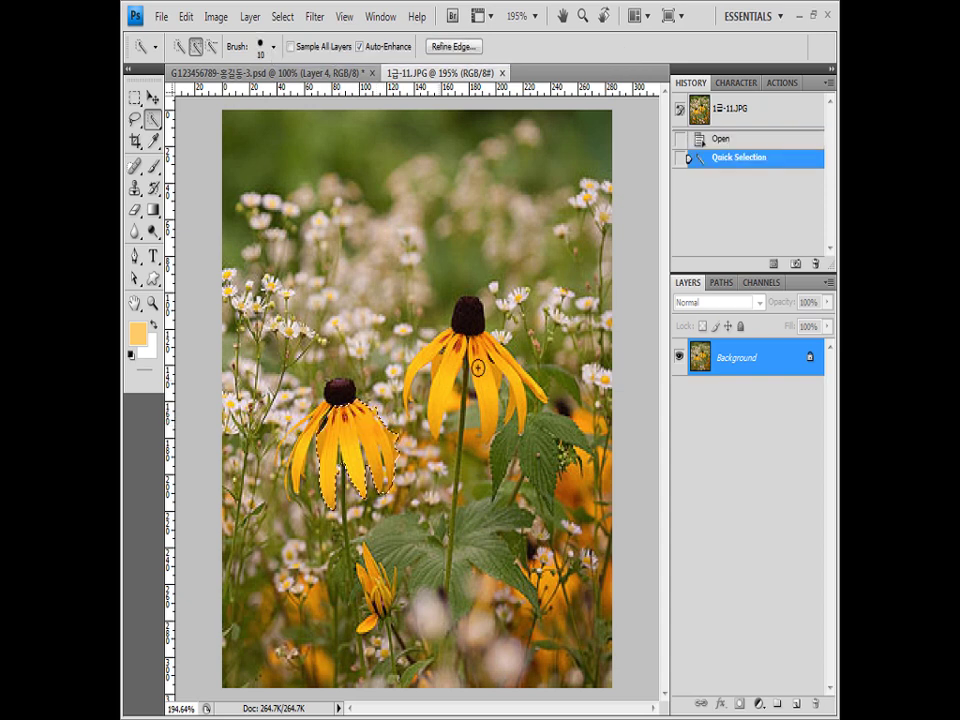
pyautogui.click(468, 318)
pyautogui.click(467, 342)
pyautogui.click(487, 395)
pyautogui.click(516, 382)
# Refine the flower selection with a smaller Quick Selection brush, adding the shorter flower's outer petals and dark centre and trimming excess edges
pyautogui.press('[')
pyautogui.press('[')
pyautogui.press('[')
pyautogui.press('[')
pyautogui.press('[')
pyautogui.press('[')
pyautogui.click(312, 432)
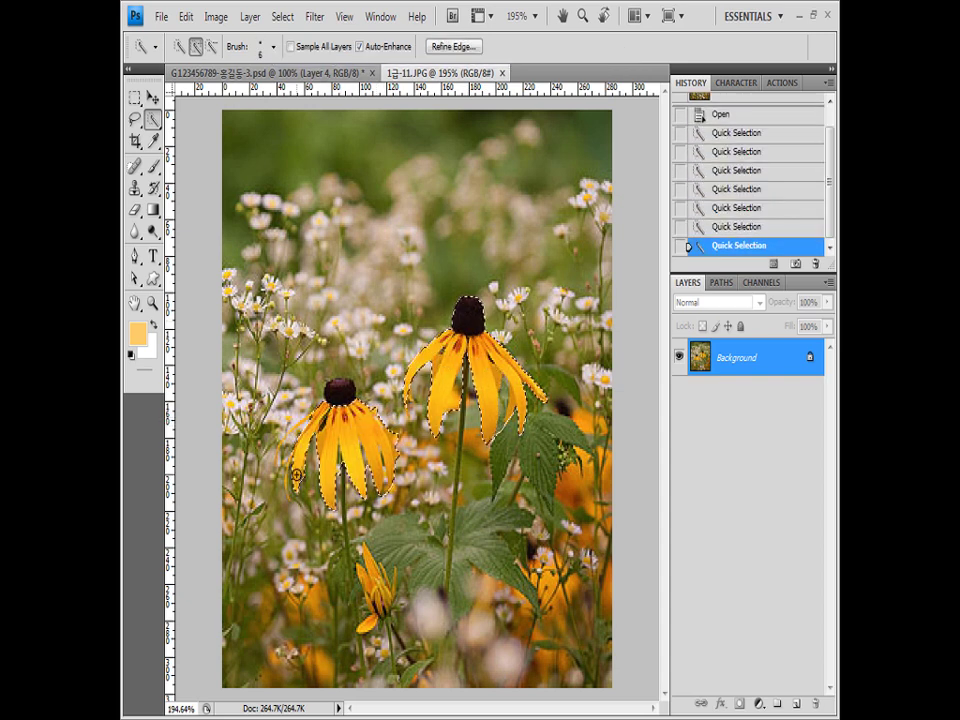
pyautogui.press('[')
pyautogui.press('[')
pyautogui.keyDown('alt'); pyautogui.click(305, 430); pyautogui.keyUp('alt')
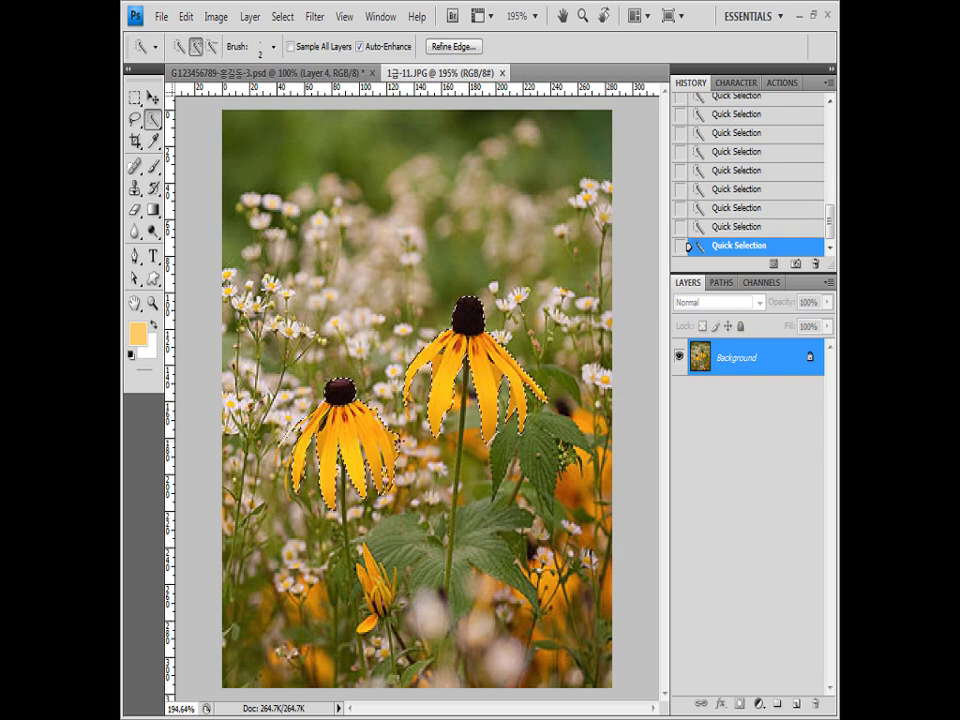
# Copy the two selected flowers into the autumn park composite as a new layer and close 1급-11.JPG
pyautogui.click(345, 74)
pyautogui.hotkey('ctrl', 'v')
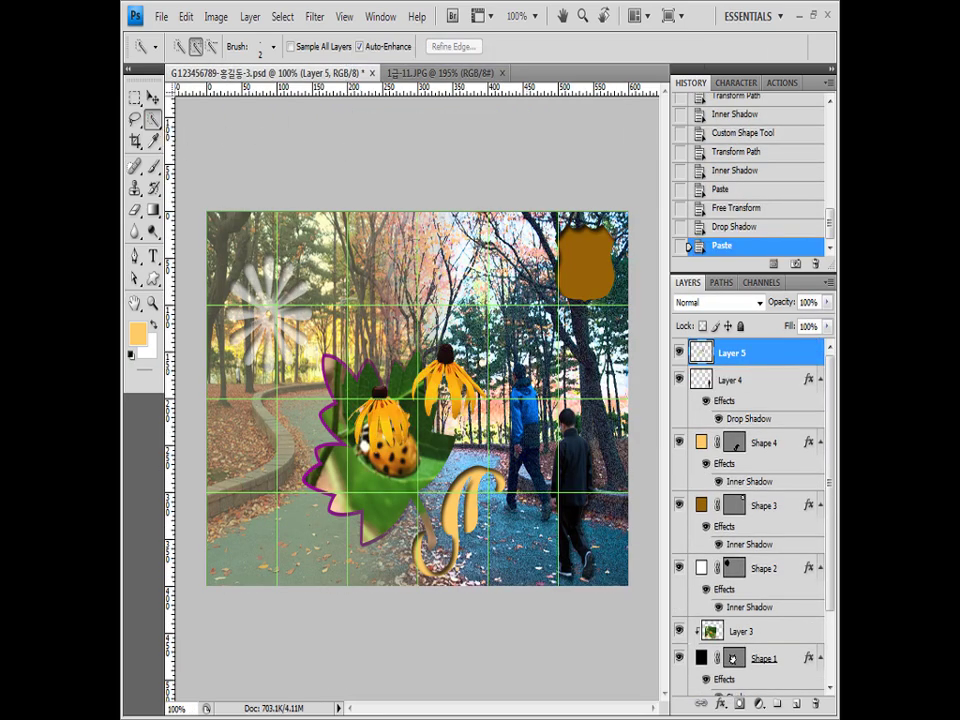
pyautogui.click(486, 74)
pyautogui.click(502, 73)
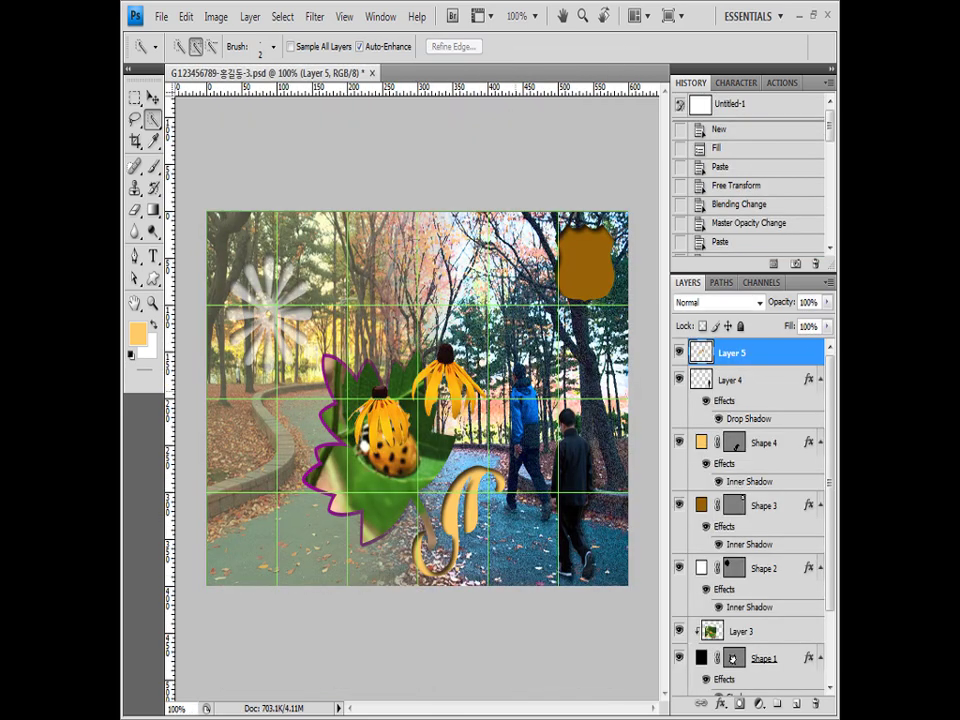
# Flip the flowers horizontally, scale them to 97.9% and move them to the composite's lower-left corner
pyautogui.hotkey('ctrl', 't')
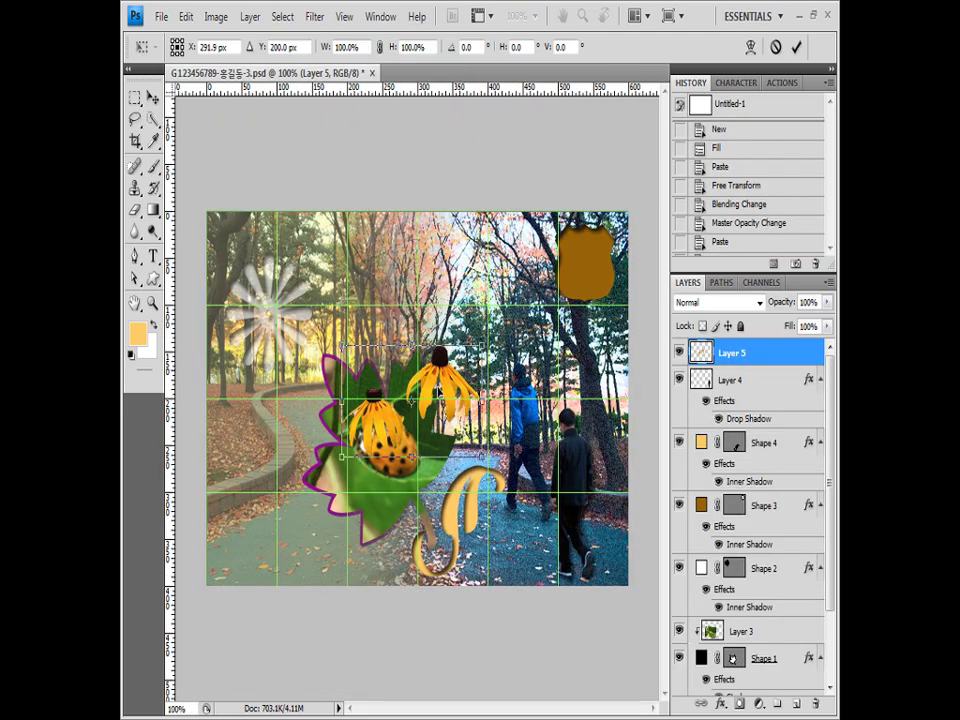
pyautogui.moveTo(455, 368); pyautogui.dragTo(385, 455)
pyautogui.rightClick(388, 456)
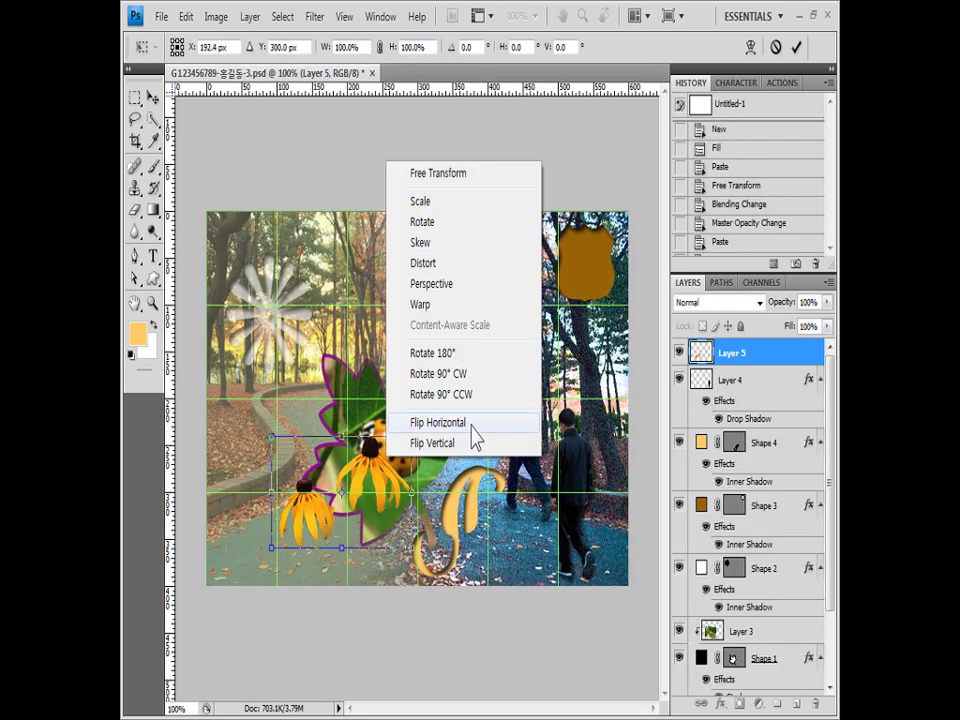
pyautogui.click(471, 426)
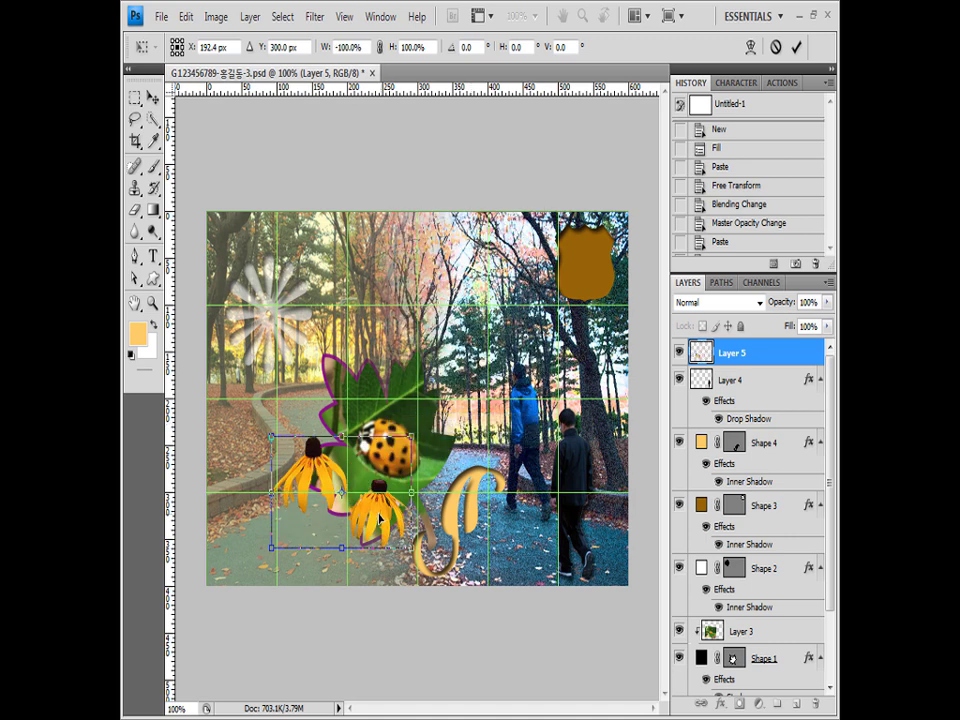
pyautogui.moveTo(380, 517); pyautogui.dragTo(325, 516)
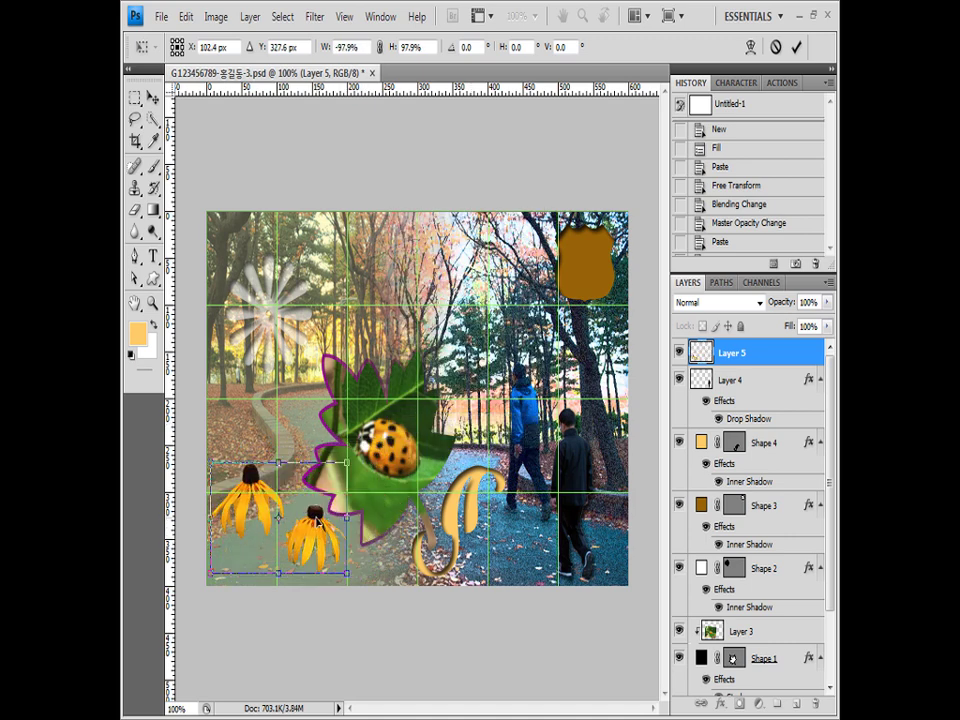
pyautogui.press('Return')
pyautogui.press('w')
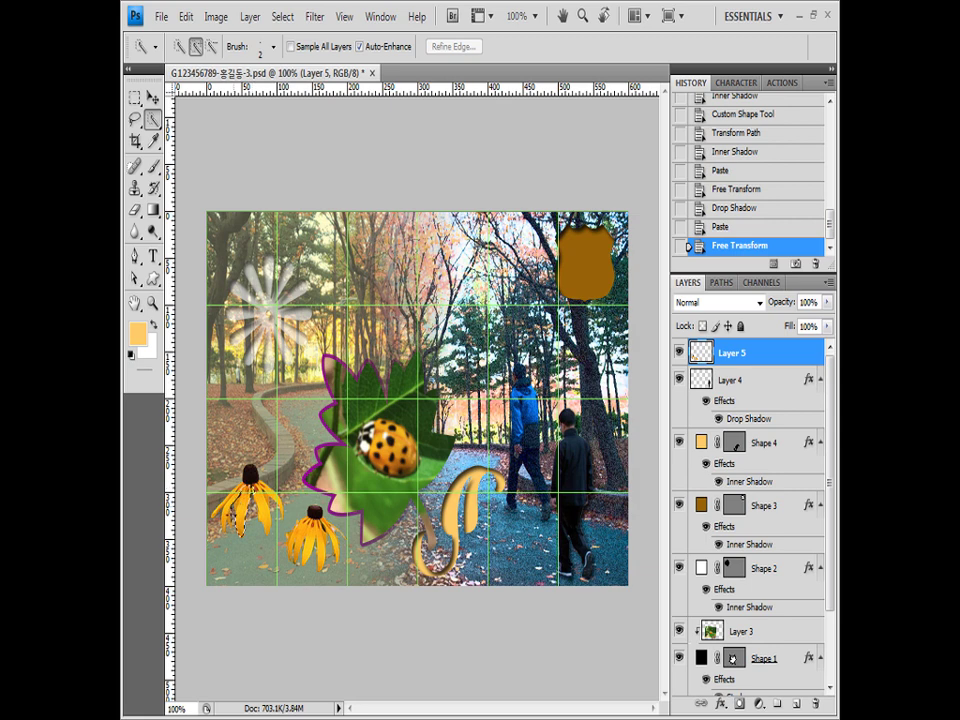
# Select only the leftmost flower's yellow petals with the Quick Selection tool, subtracting the surrounding empty areas, and turn off snapping
pyautogui.click(233, 510)
pyautogui.click(222, 540)
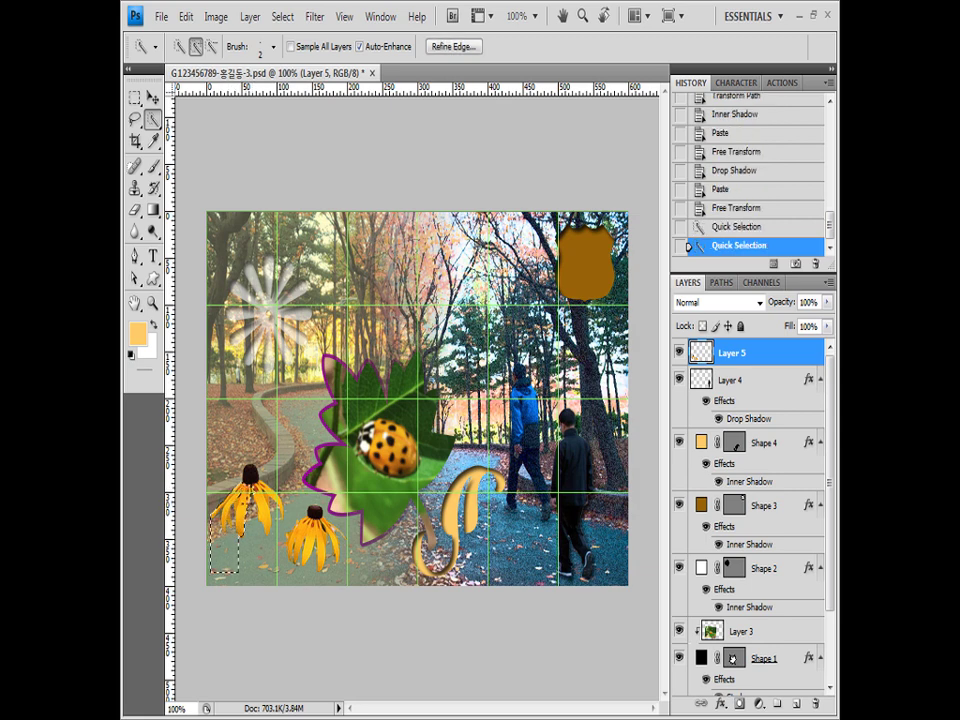
pyautogui.click(252, 545)
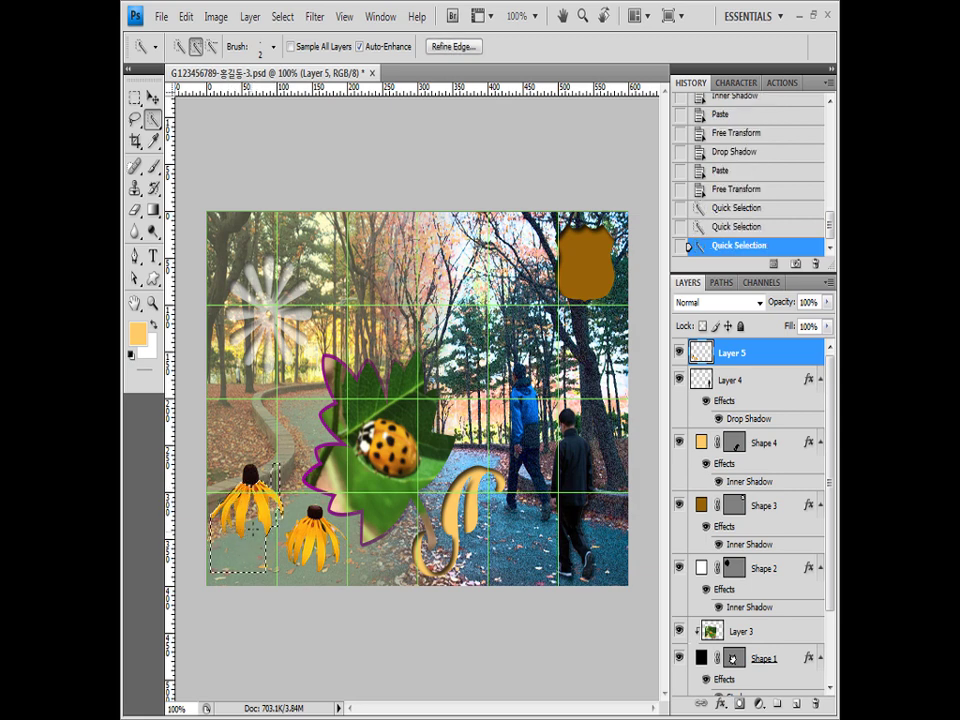
pyautogui.press('alt')
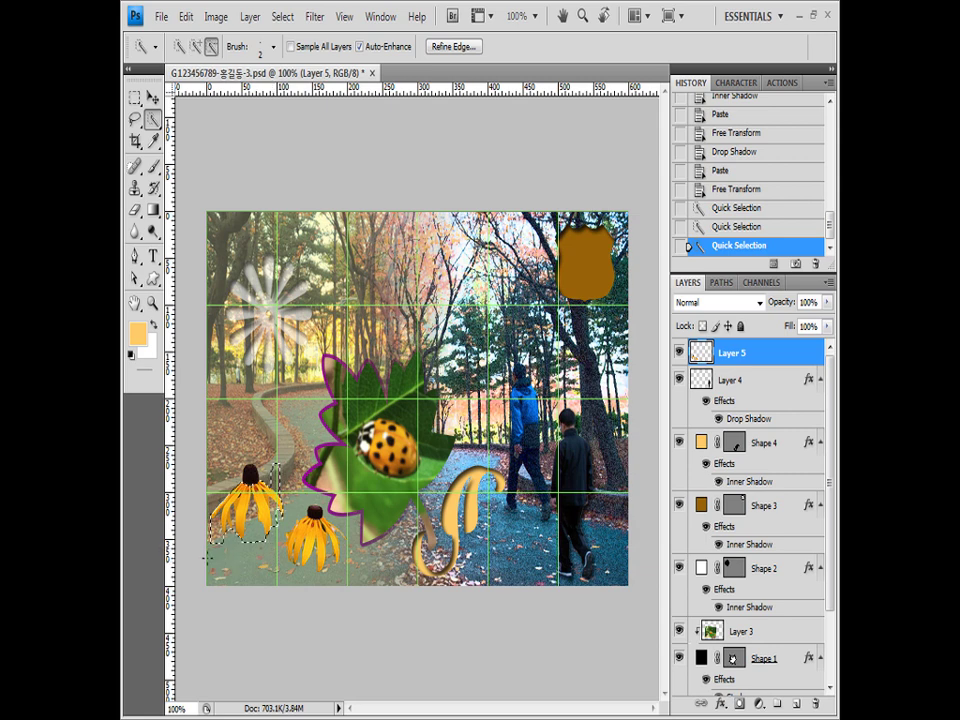
pyautogui.keyDown('alt'); pyautogui.click(213, 540); pyautogui.keyUp('alt')
pyautogui.keyDown('alt'); pyautogui.click(224, 535); pyautogui.keyUp('alt')
pyautogui.keyDown('alt'); pyautogui.click(255, 555); pyautogui.keyUp('alt')
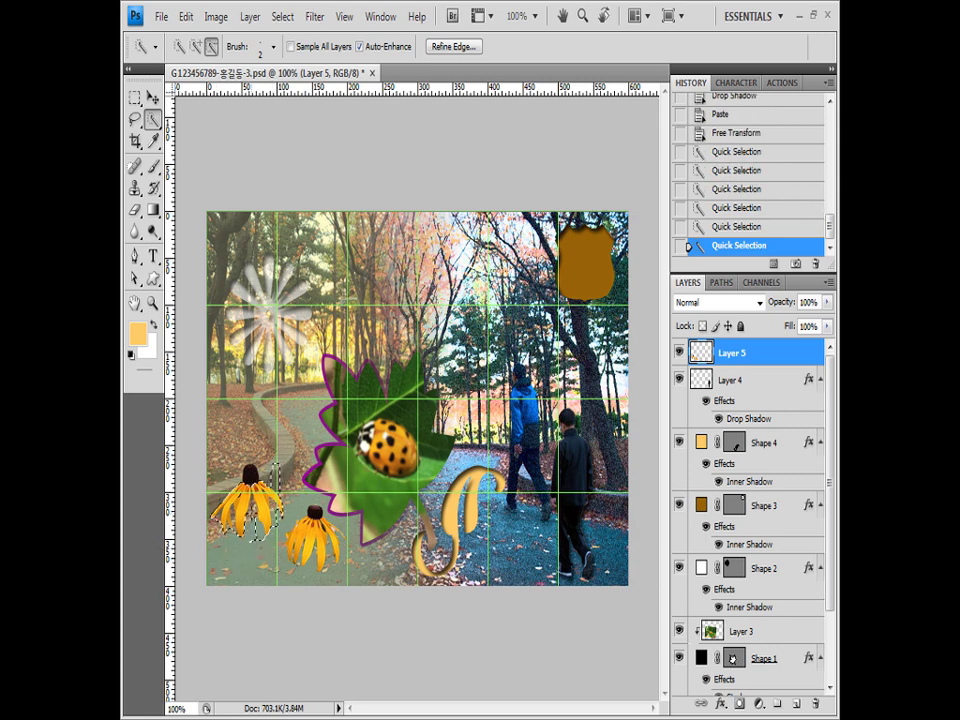
pyautogui.keyDown('alt'); pyautogui.click(262, 540); pyautogui.keyUp('alt')
pyautogui.keyDown('alt'); pyautogui.click(260, 533); pyautogui.keyUp('alt')
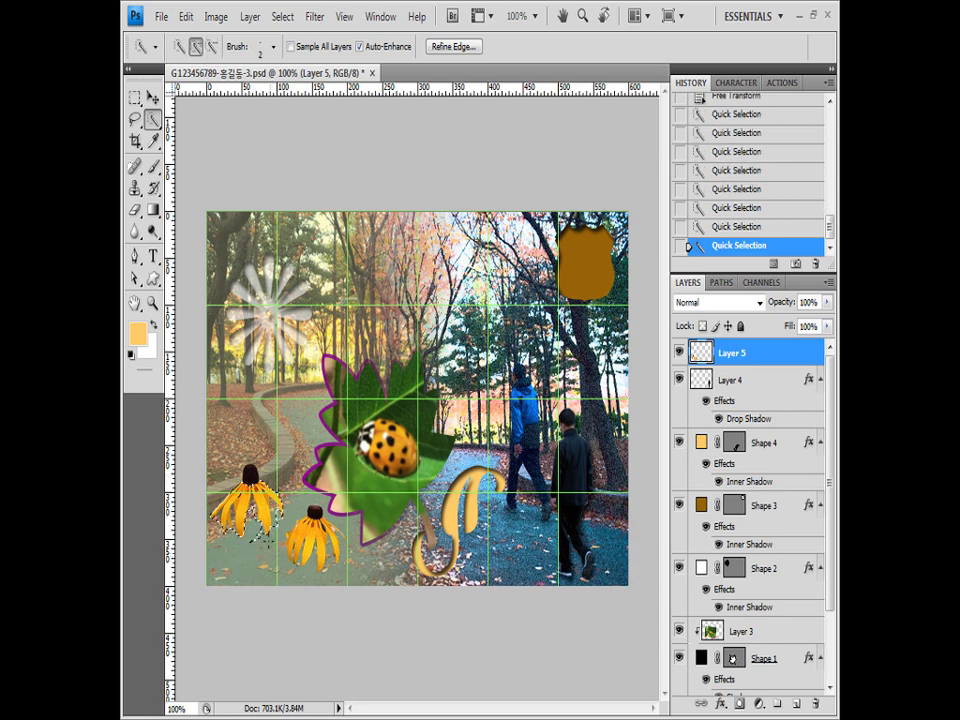
pyautogui.keyDown('alt'); pyautogui.click(268, 532); pyautogui.keyUp('alt')
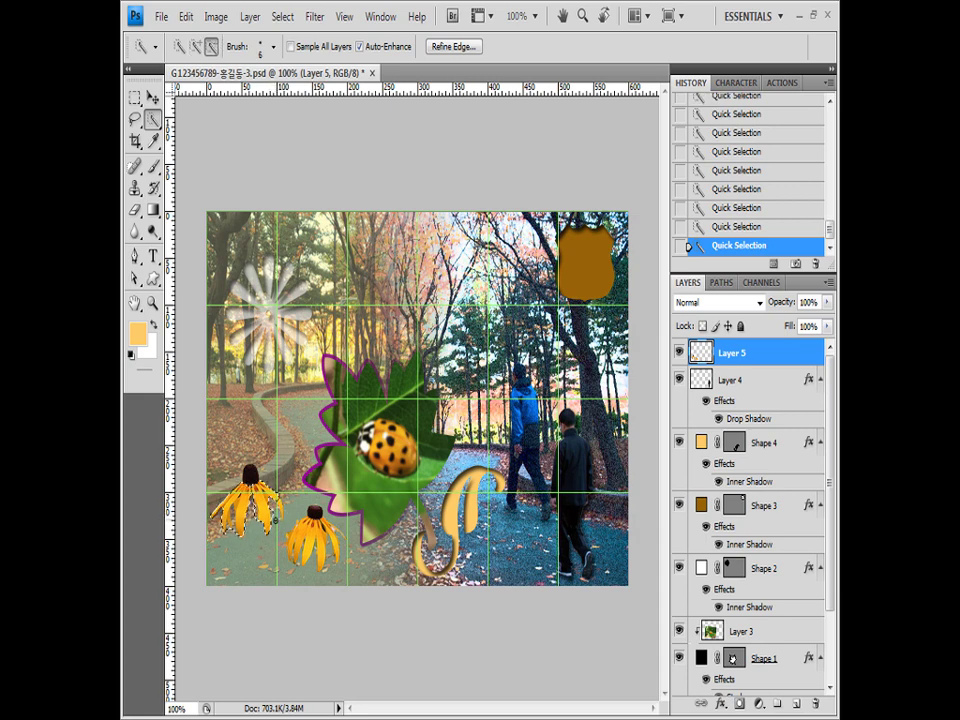
pyautogui.click(344, 16)
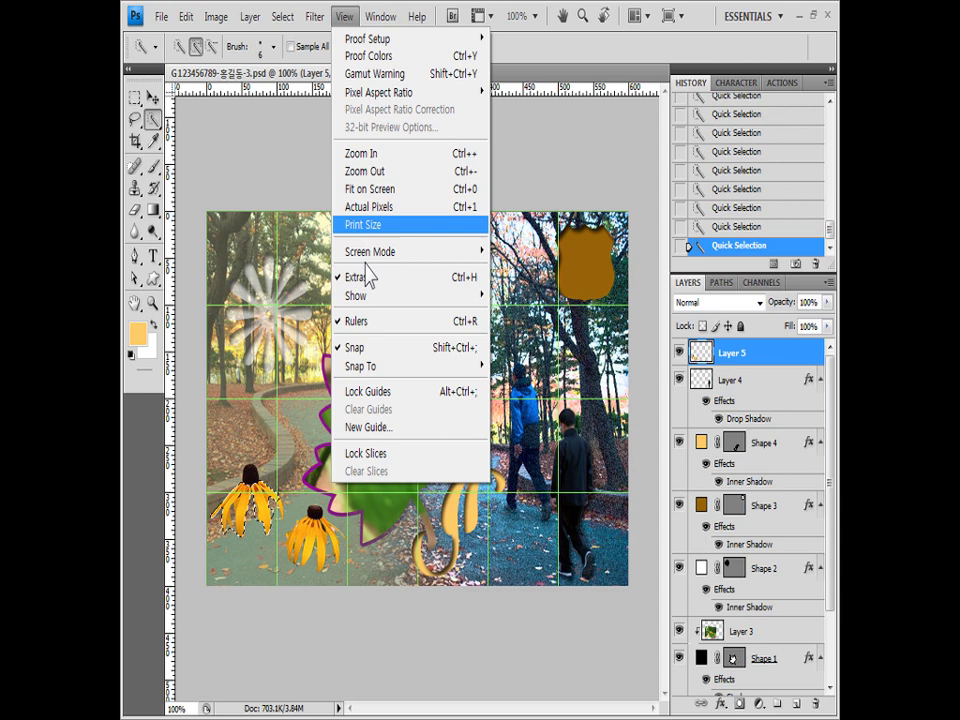
pyautogui.click(372, 350)
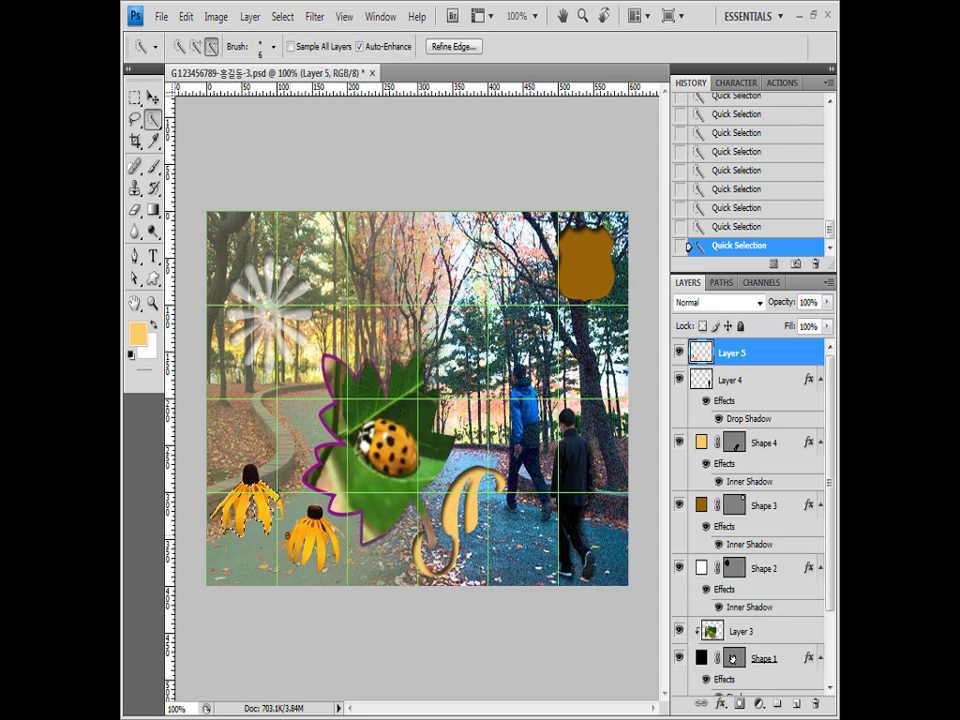
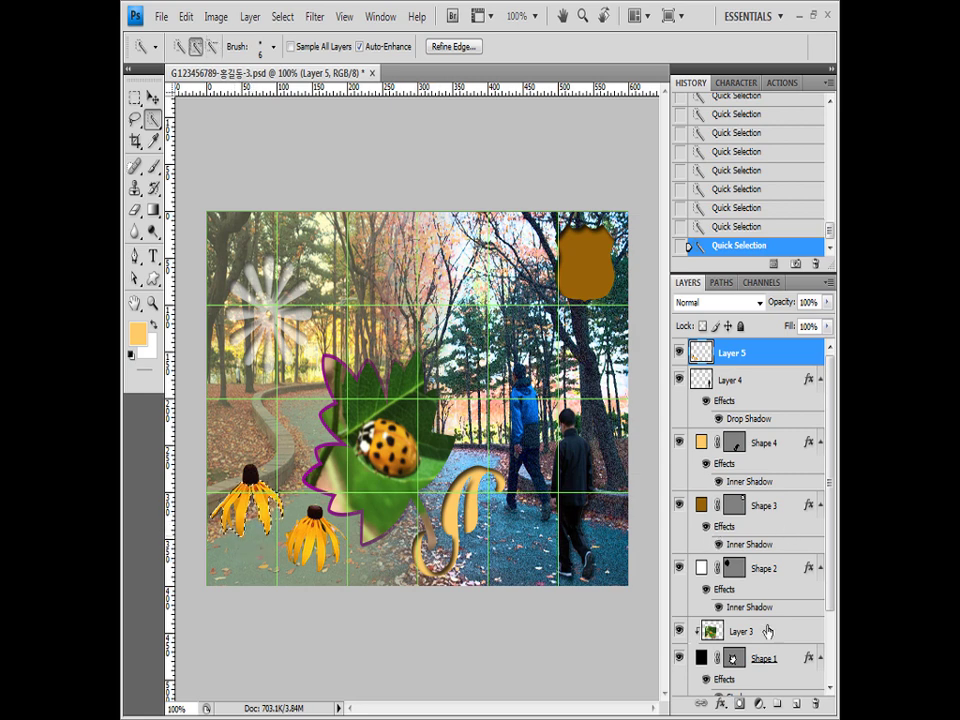
# Recolour the selected petals red with a Hue/Saturation adjustment layer using Hue -39, Saturation -9 and Lightness +2, leaving Colorize off
pyautogui.click(758, 704)
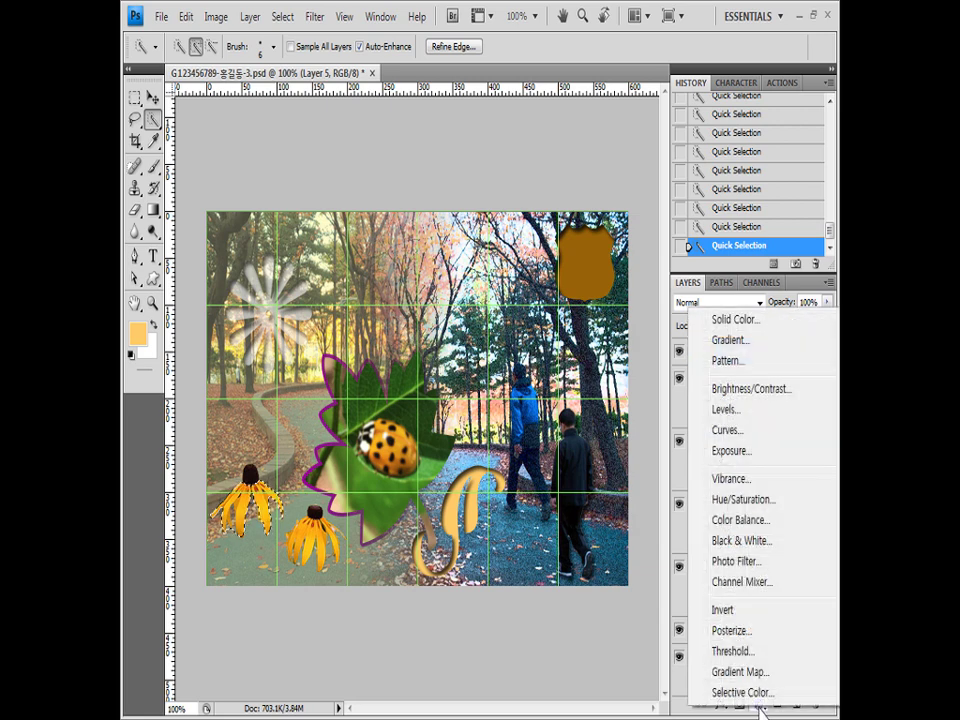
pyautogui.click(754, 503)
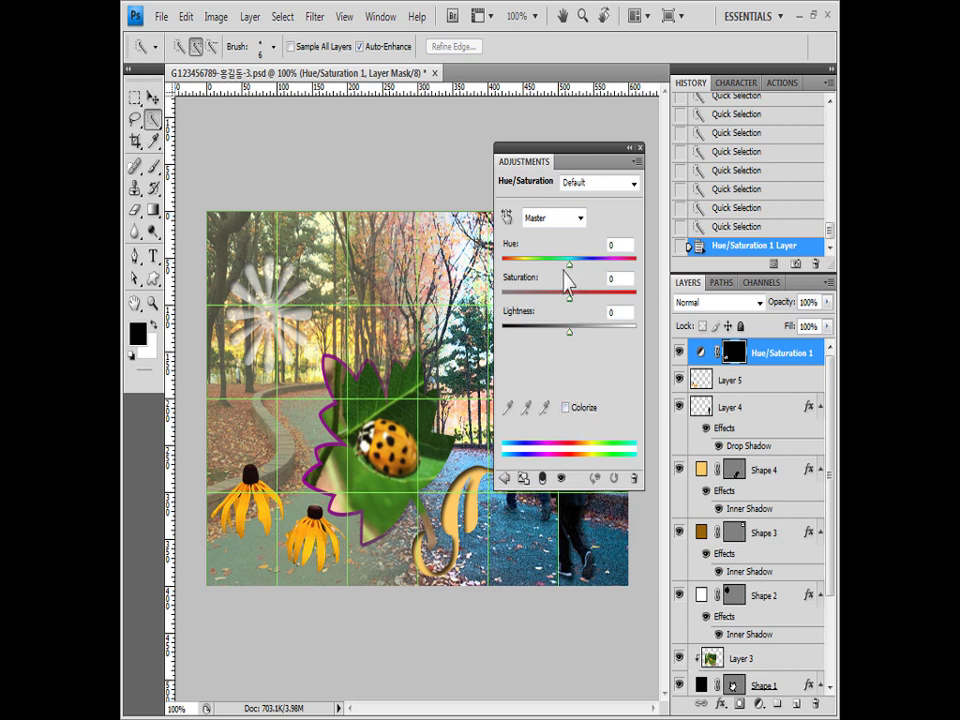
pyautogui.moveTo(569, 263); pyautogui.dragTo(541, 267)
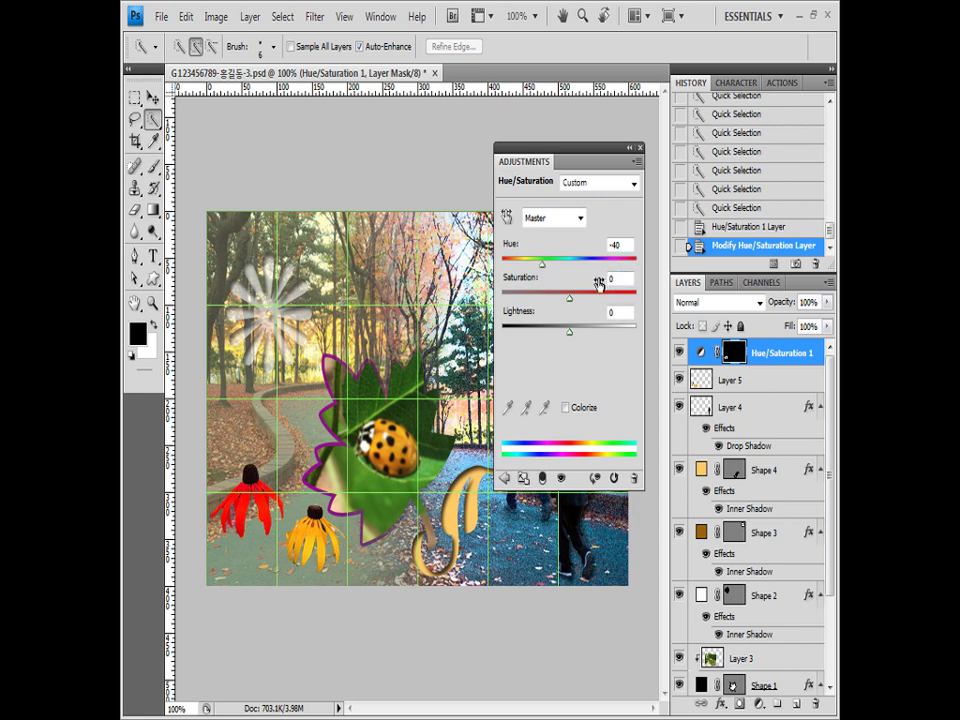
pyautogui.moveTo(572, 300); pyautogui.dragTo(563, 299)
pyautogui.moveTo(569, 337); pyautogui.dragTo(568, 339)
pyautogui.doubleClick(618, 315)
pyautogui.write('2')
pyautogui.press('Tab')
pyautogui.press('Up')
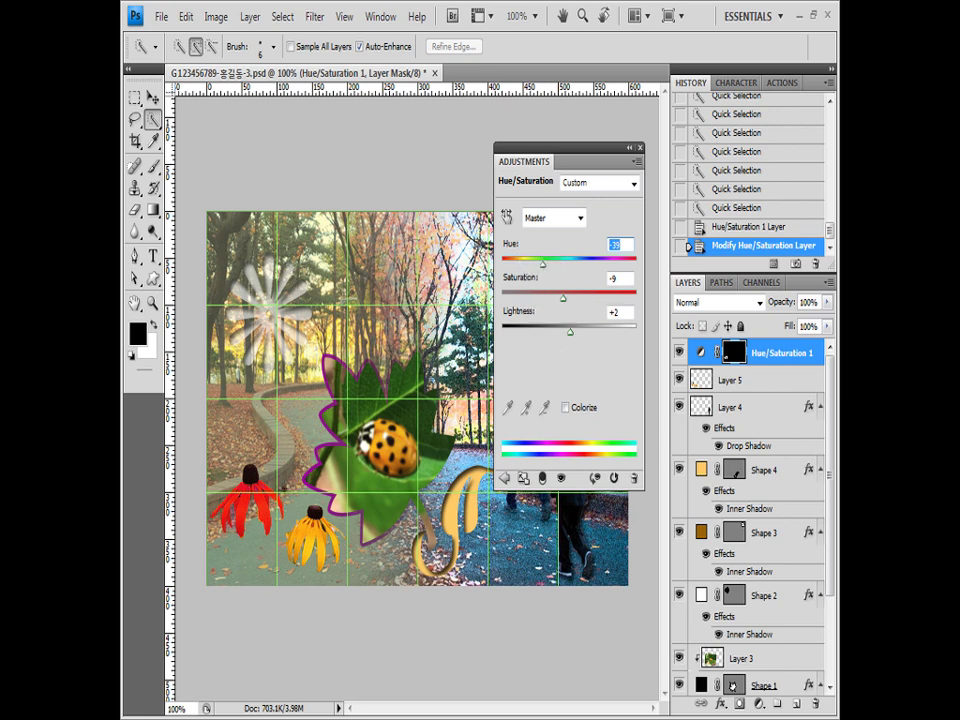
pyautogui.click(565, 408)
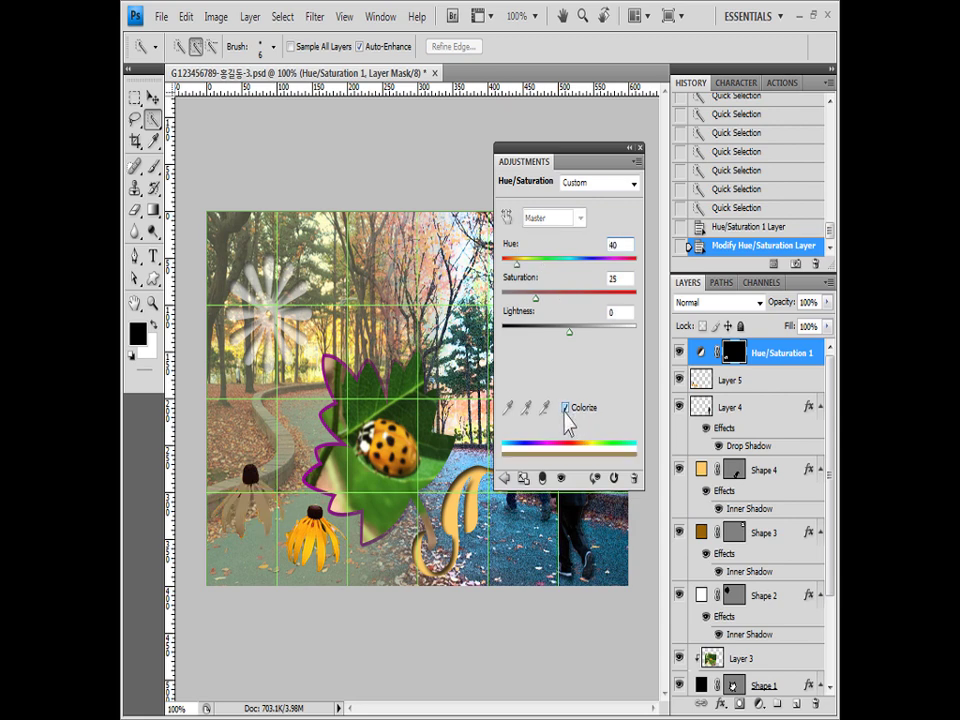
pyautogui.click(565, 408)
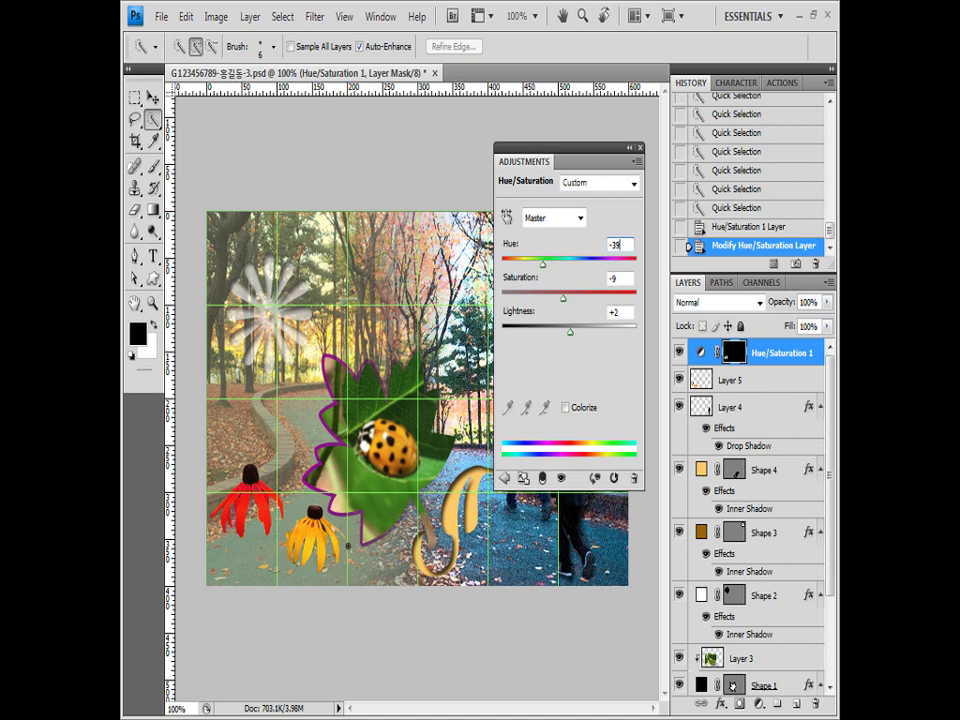
# Add an Inner Shadow with the default settings to the flowers layer beneath the Hue/Saturation adjustment
pyautogui.click(640, 149)
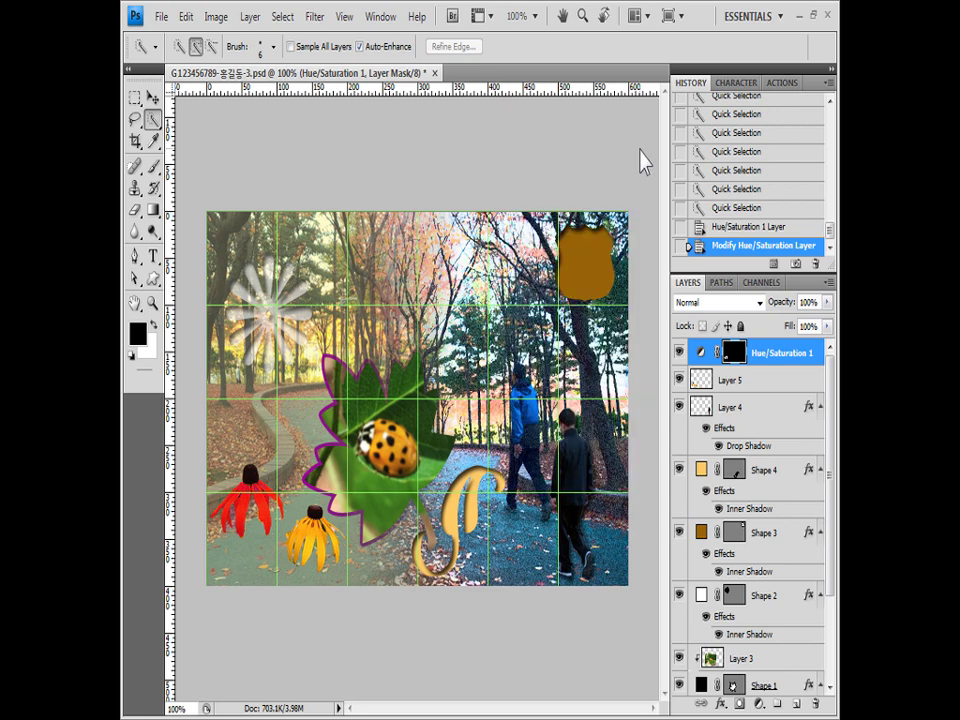
pyautogui.click(762, 355)
pyautogui.click(745, 381)
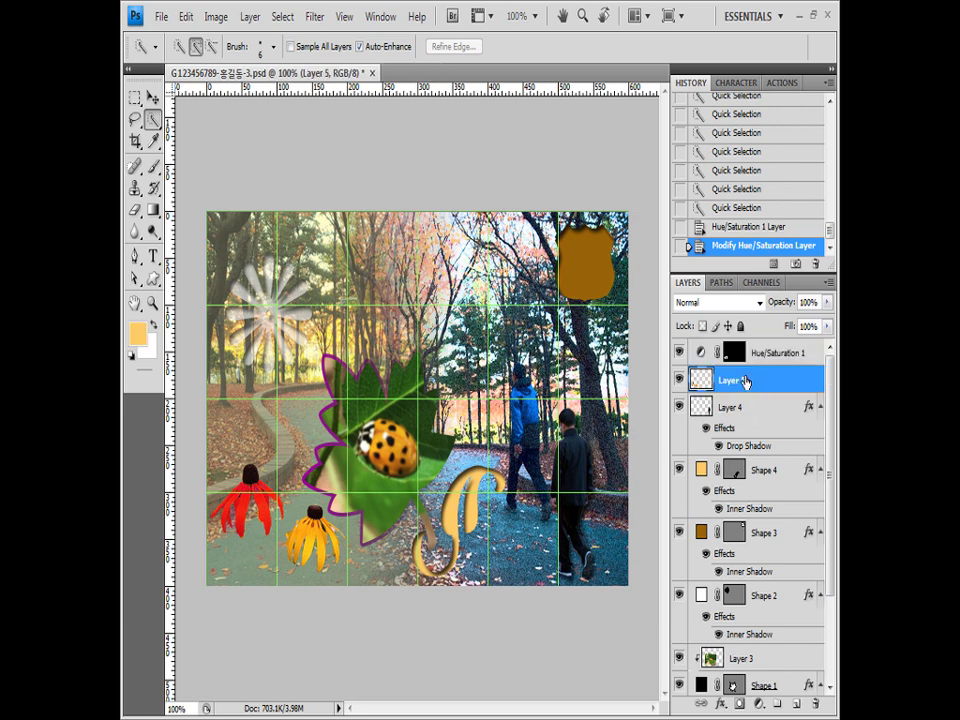
pyautogui.click(720, 705)
pyautogui.click(757, 524)
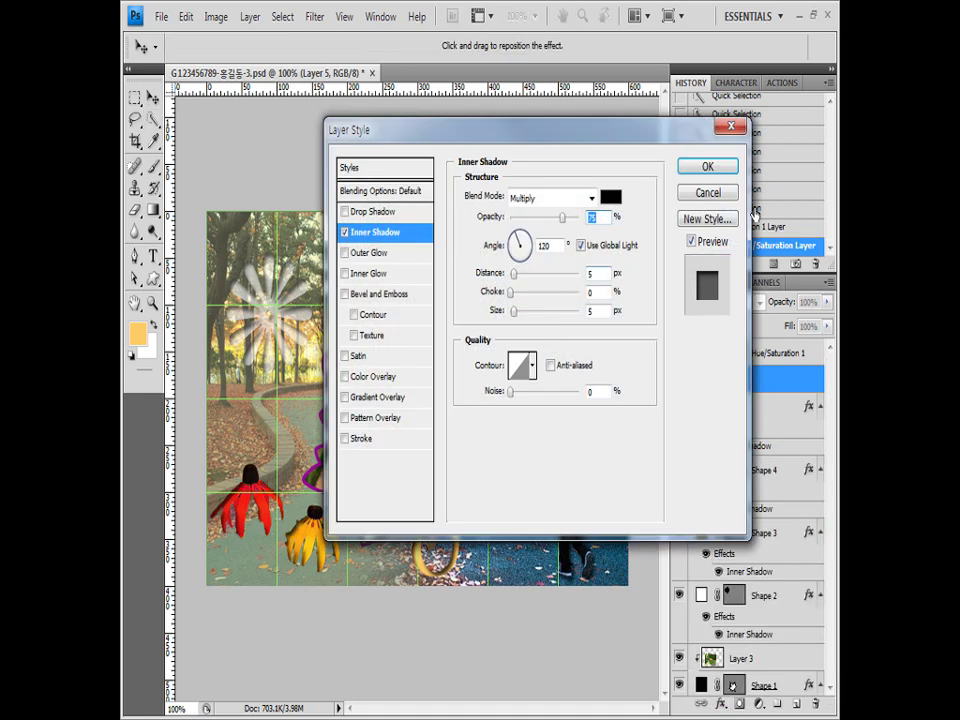
pyautogui.click(718, 166)
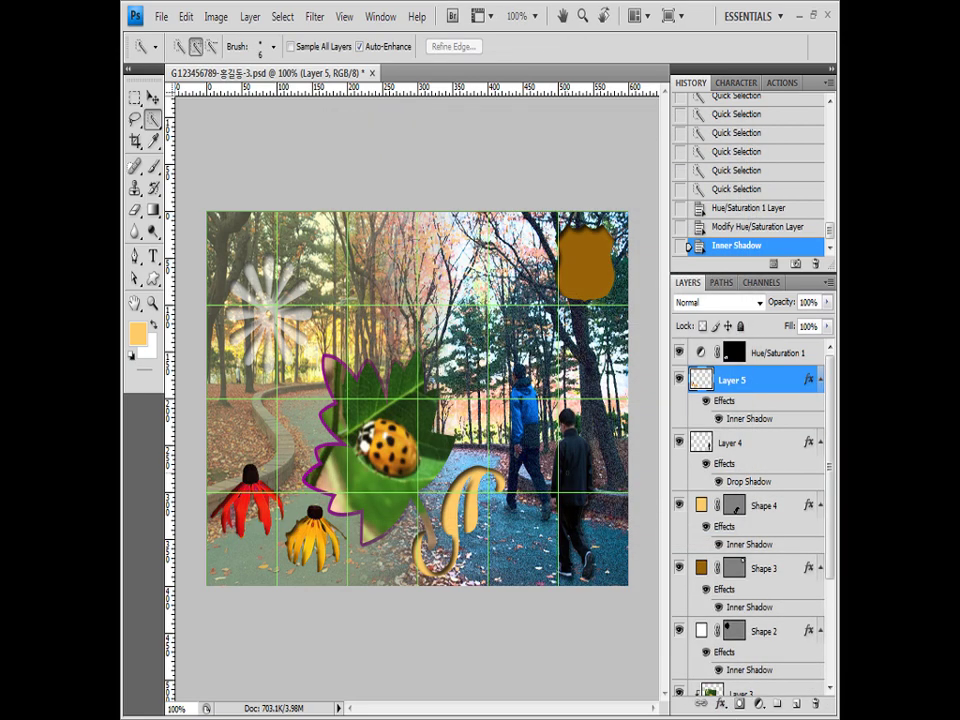
# Set the Type tool to the 돋움 font at 42 pt
pyautogui.click(153, 259)
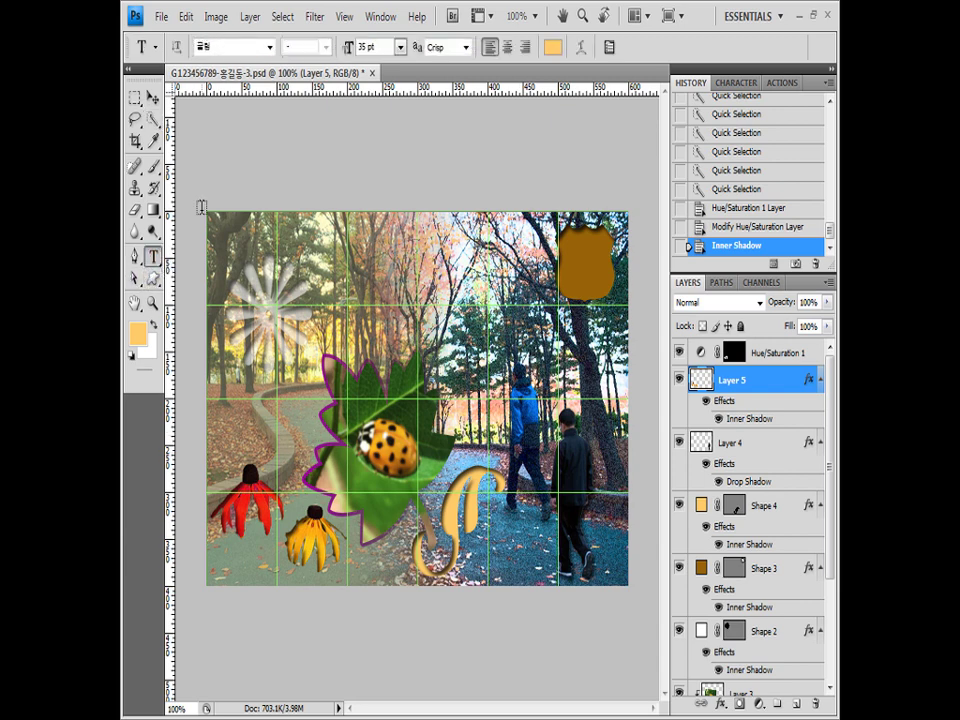
pyautogui.click(236, 48)
pyautogui.write('도서관돋')
pyautogui.click(269, 47)
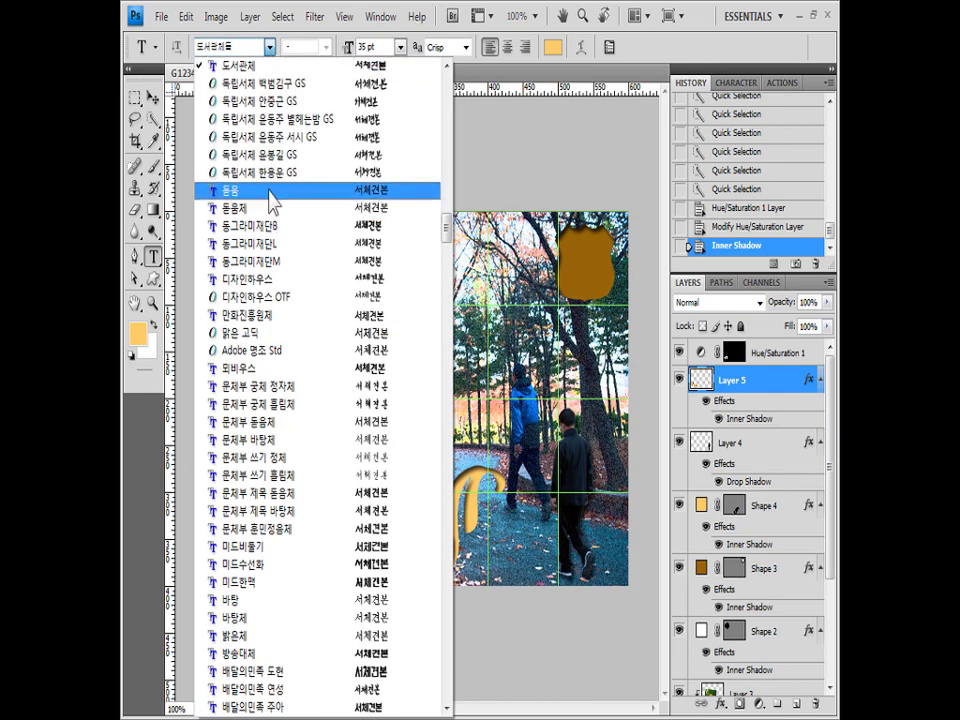
pyautogui.click(270, 190)
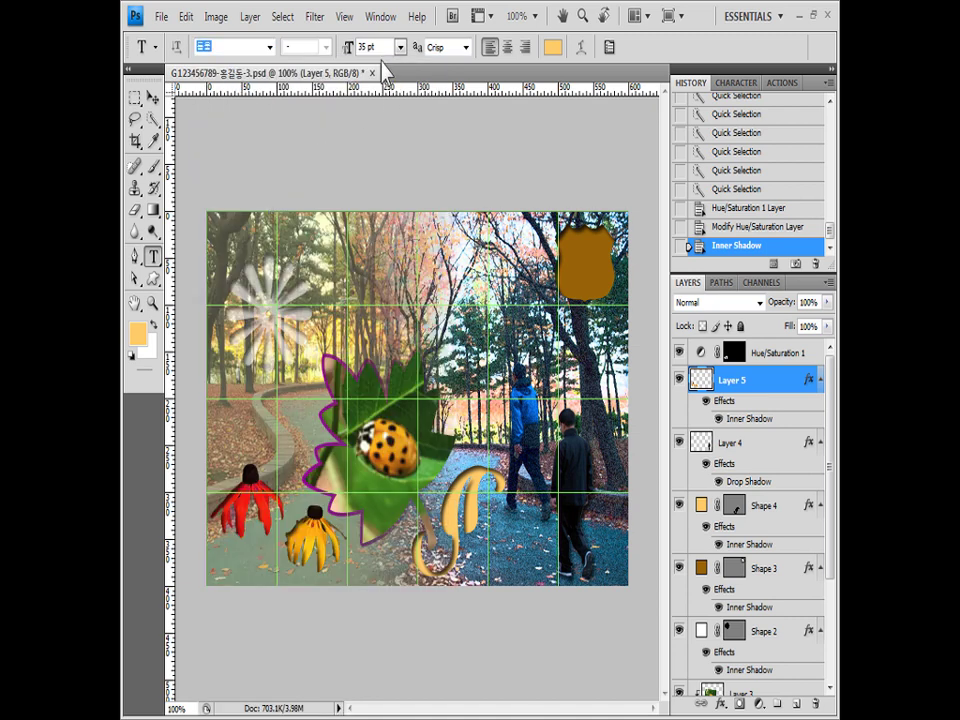
pyautogui.press('Tab')
pyautogui.write('42')
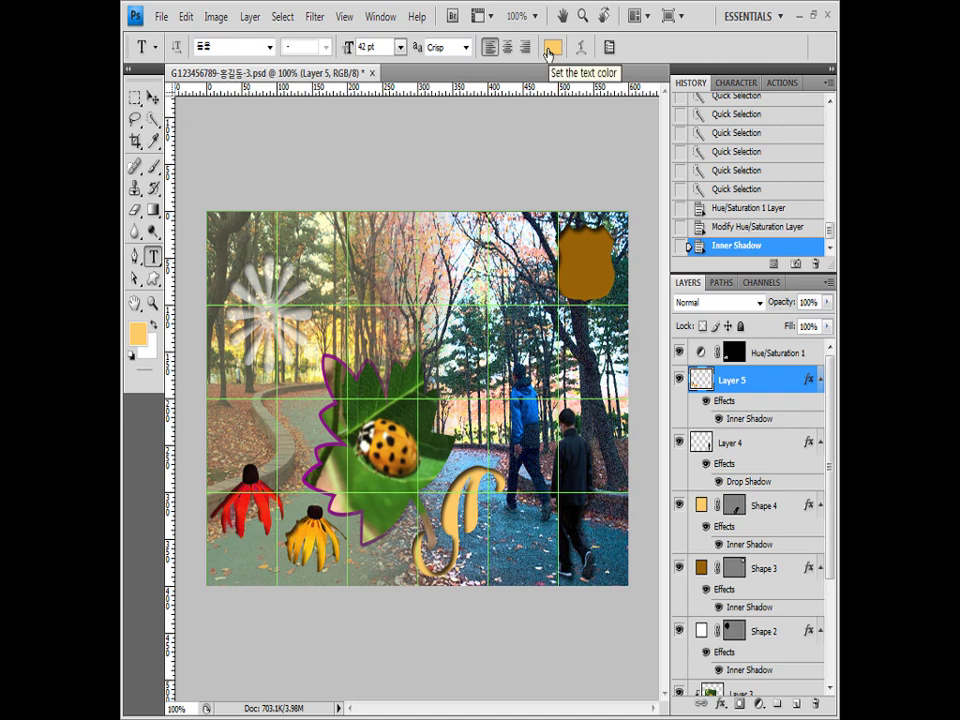
# Add the title text "취향저격 가을여행 20선" above the leaf, on a new layer above the Hue/Saturation adjustment
pyautogui.click(352, 347)
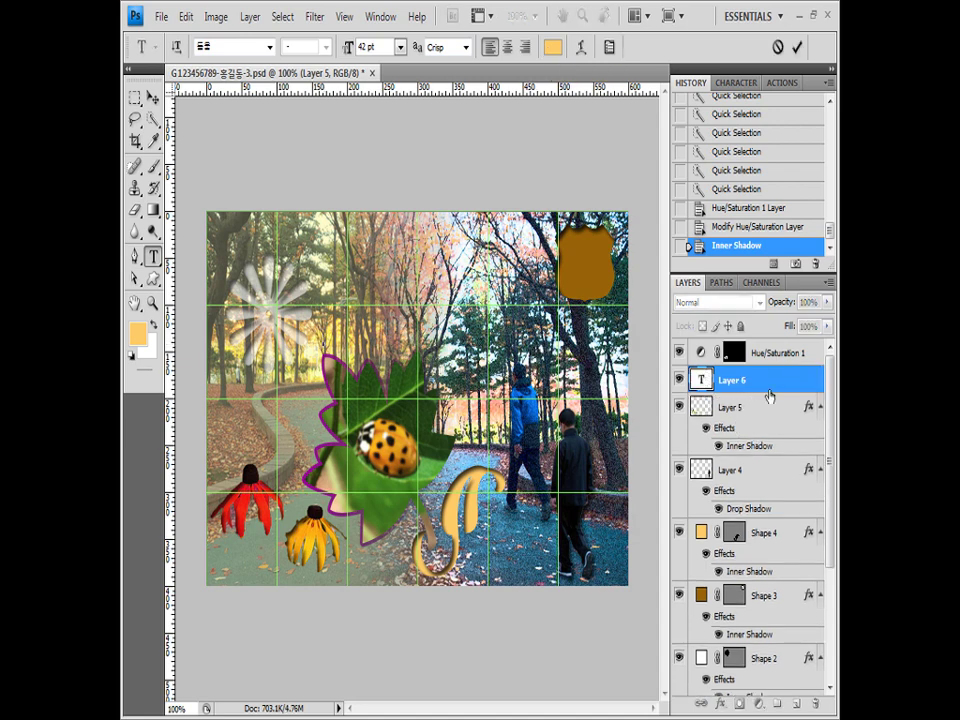
pyautogui.click(745, 245)
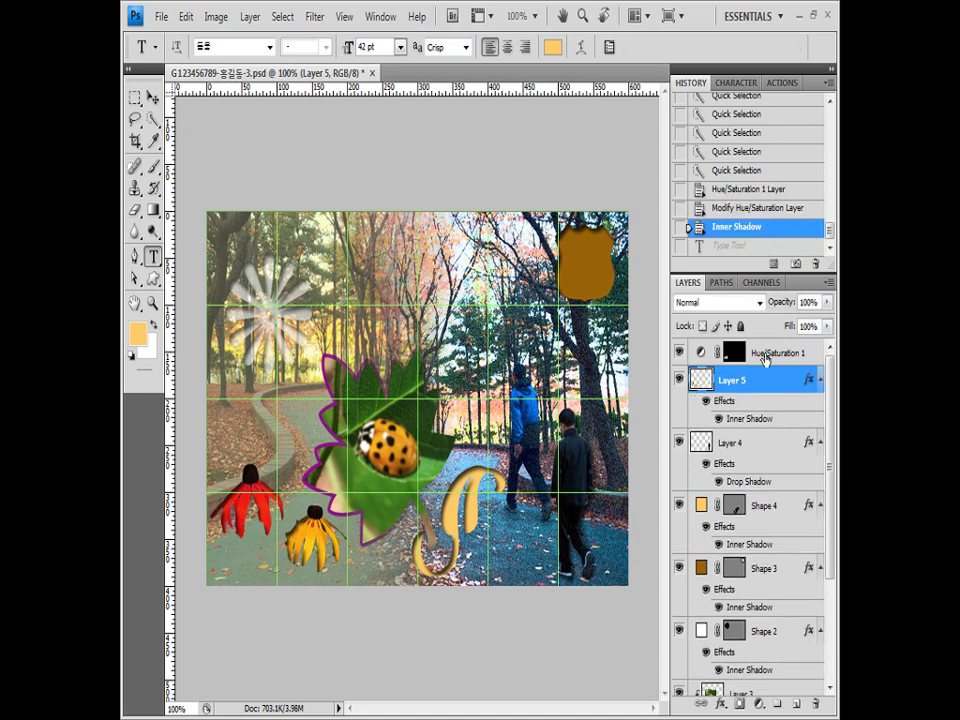
pyautogui.click(765, 356)
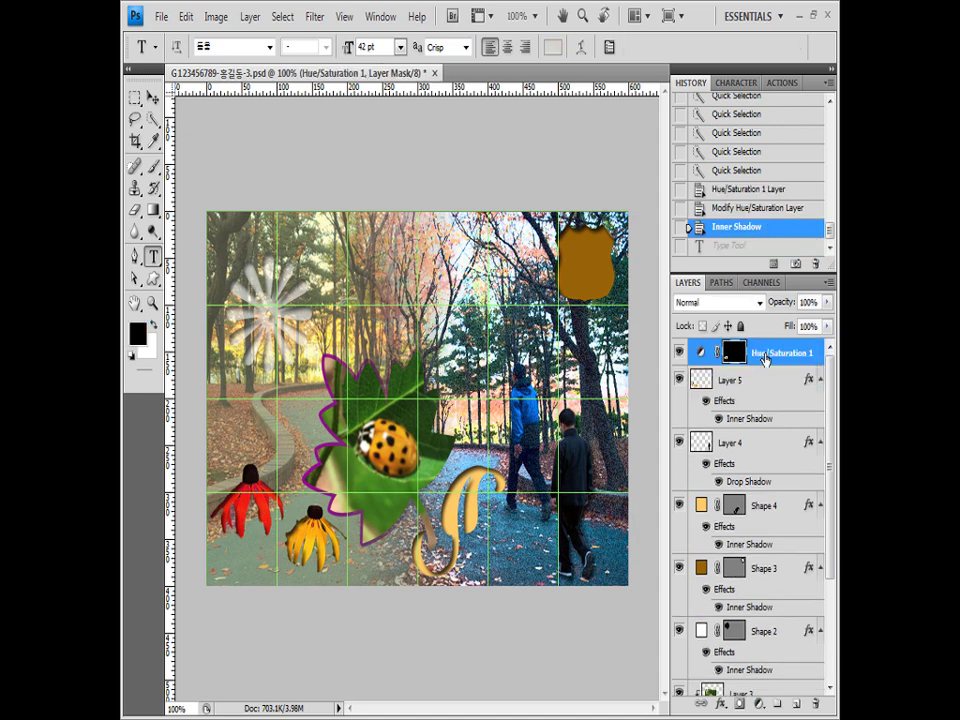
pyautogui.click(236, 260)
pyautogui.write('체험지리 가을여행 20사')
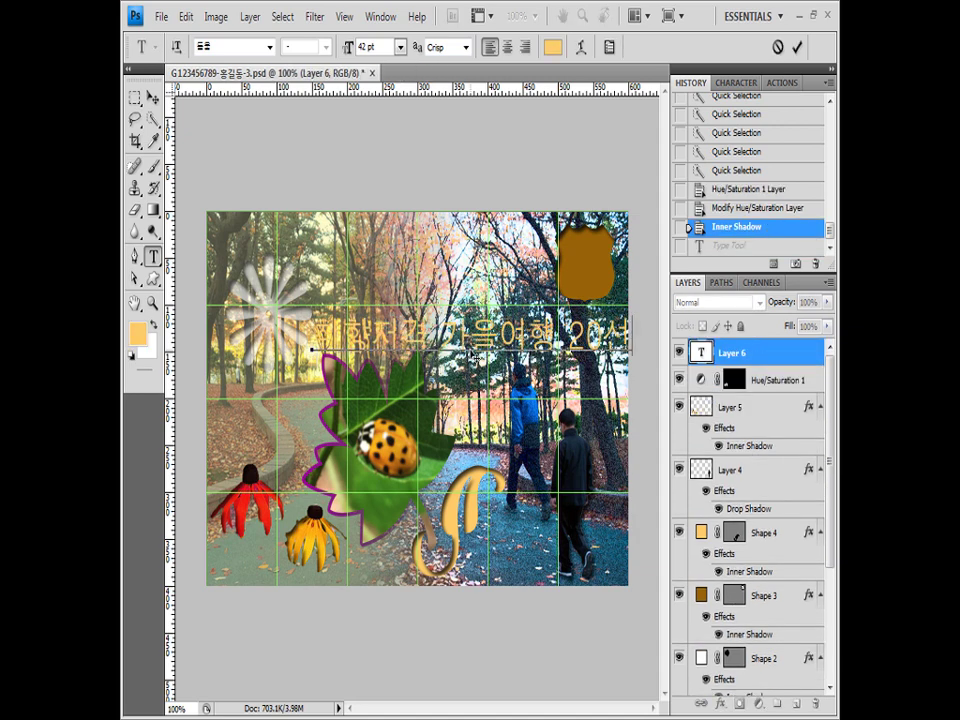
pyautogui.click(771, 406)
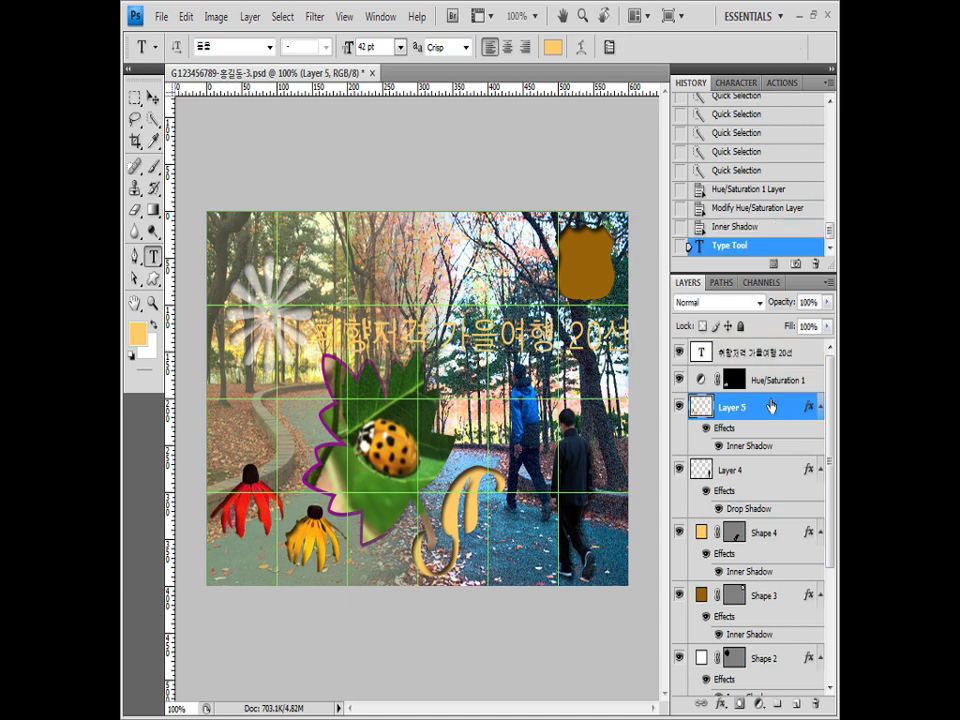
pyautogui.keyDown('shift'); pyautogui.click(777, 381); pyautogui.keyUp('shift')
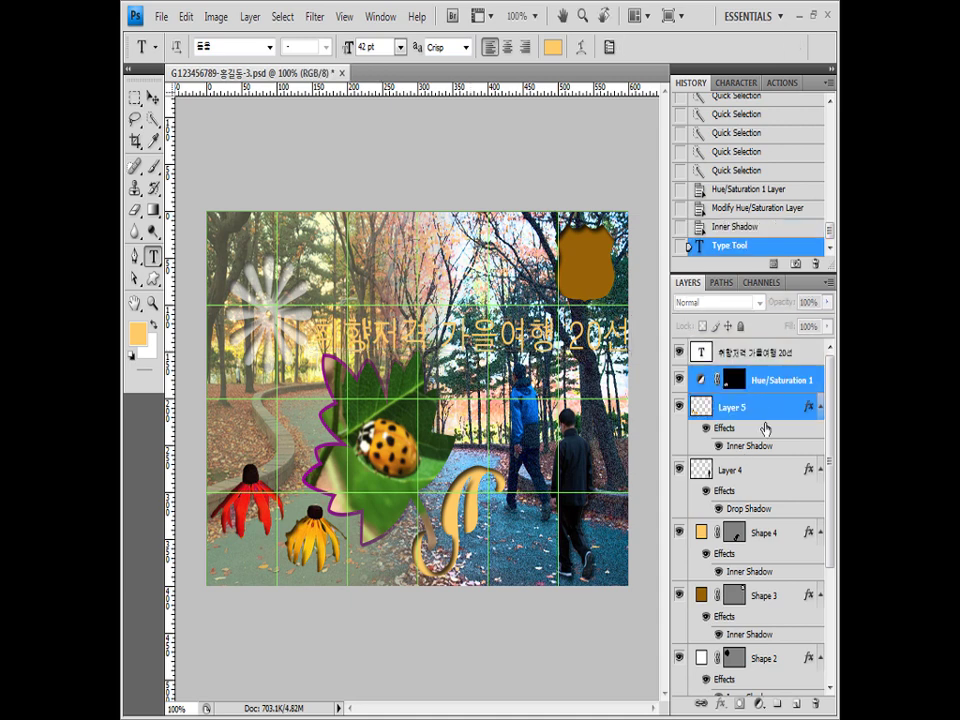
# Give the title text layer a default Drop Shadow and a Gradient Overlay based on the Blue, Red, Yellow preset
pyautogui.click(757, 356)
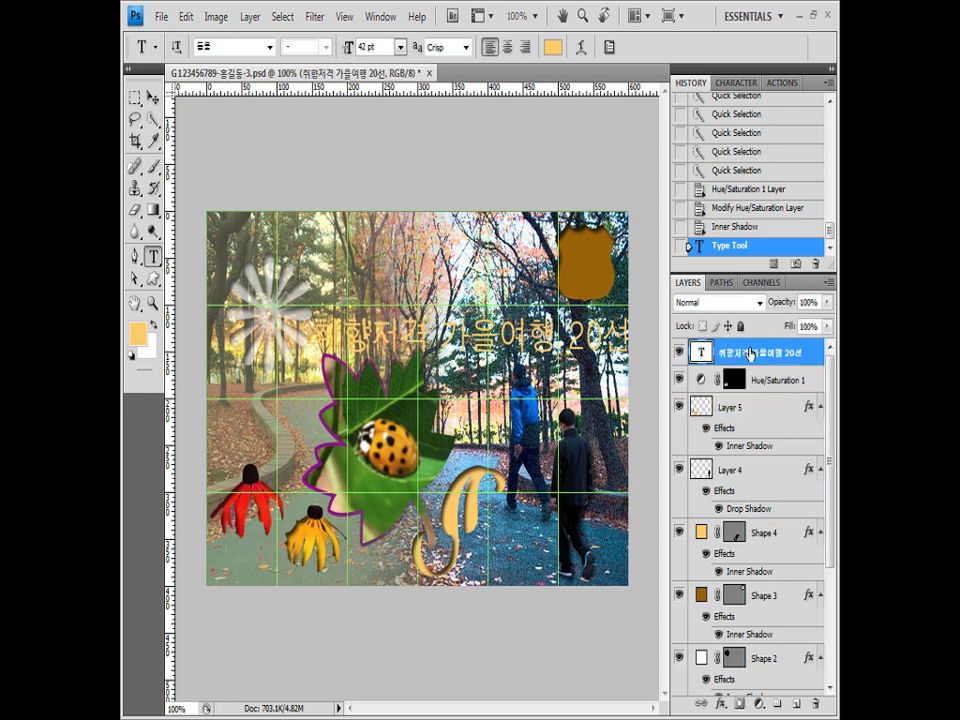
pyautogui.click(720, 704)
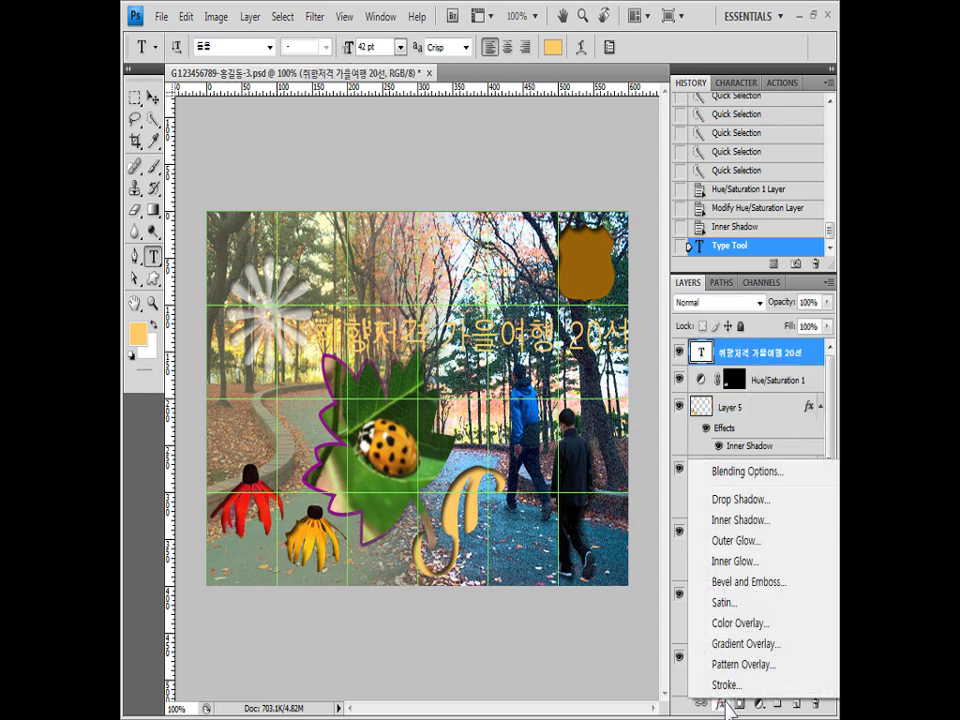
pyautogui.click(738, 503)
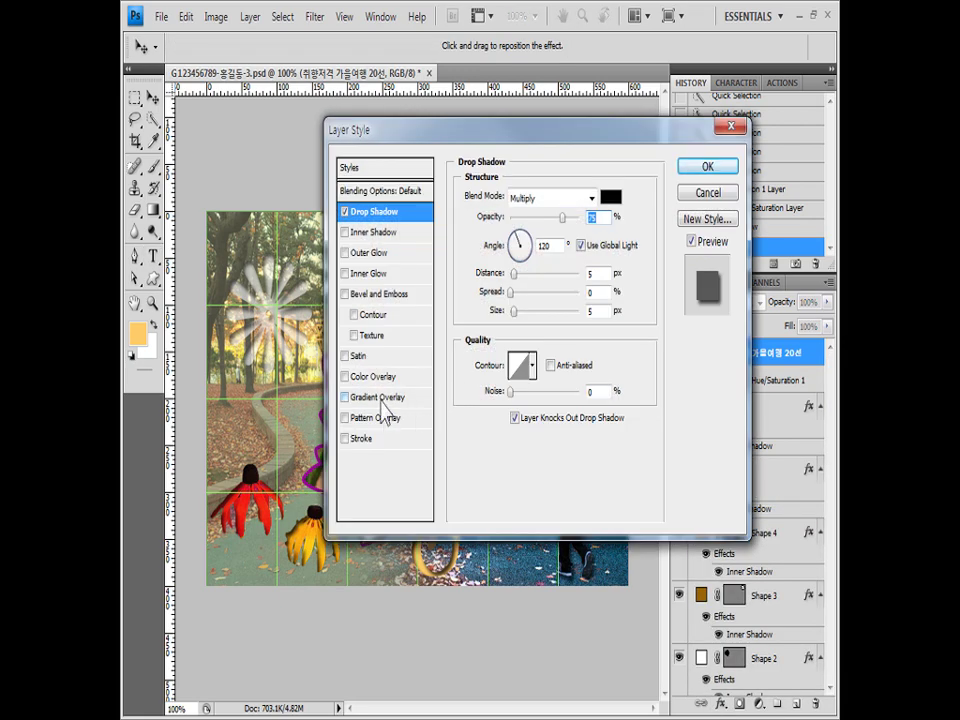
pyautogui.click(381, 398)
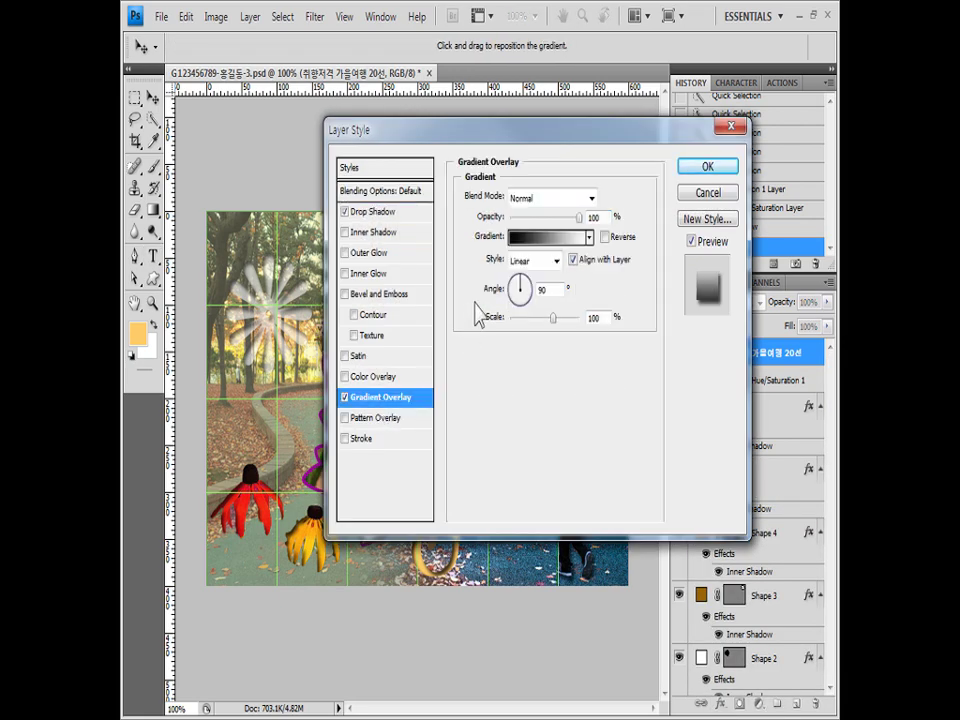
pyautogui.click(557, 242)
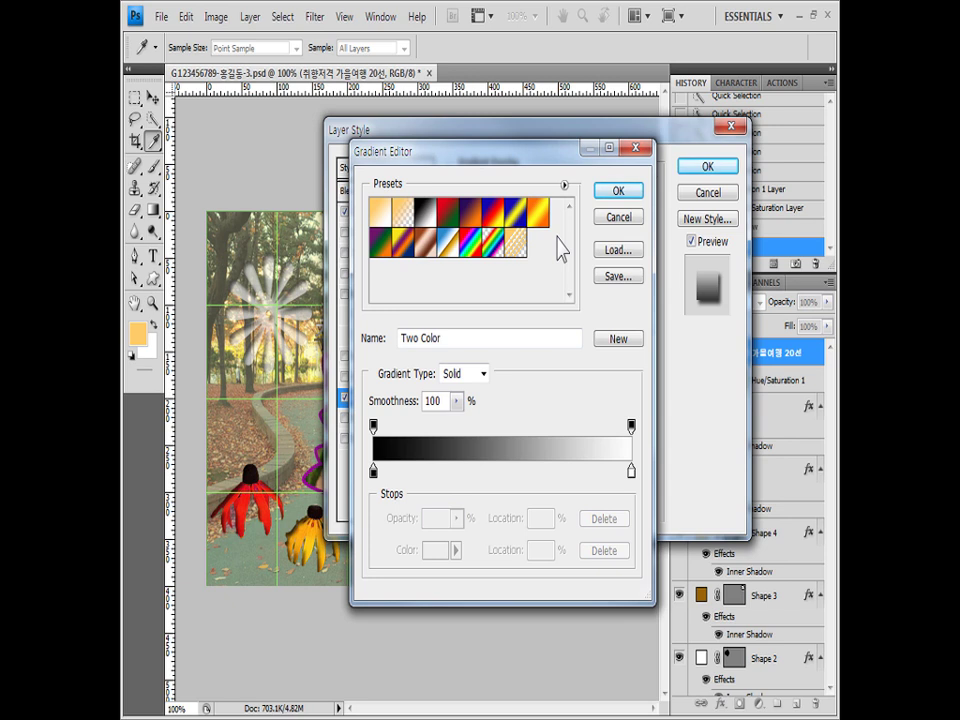
pyautogui.click(494, 223)
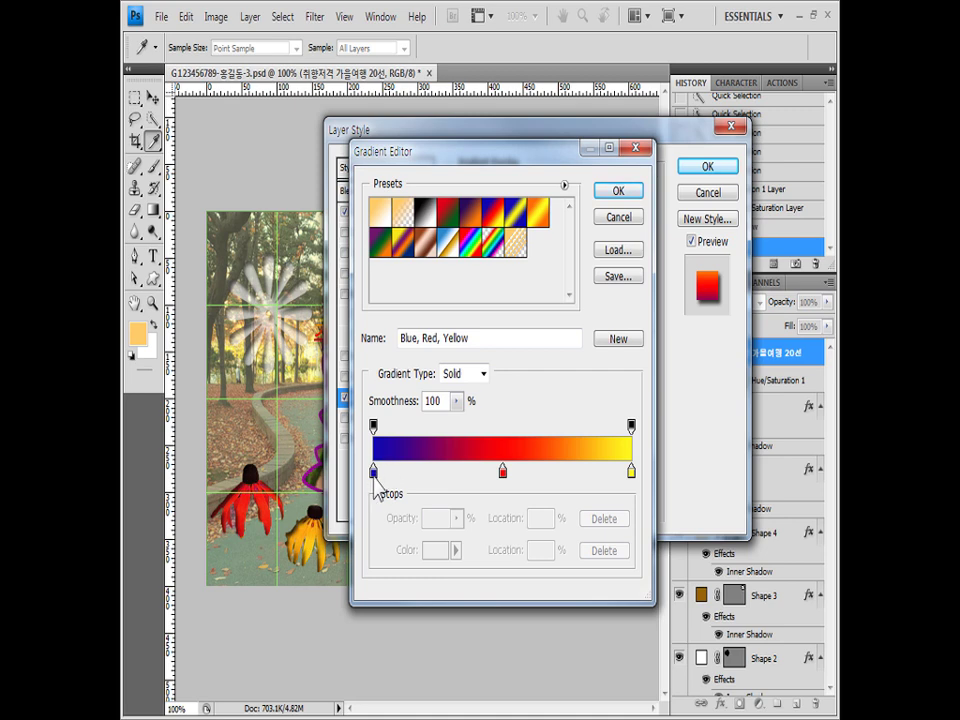
# Recolour the gradient's start, middle and end stops to #6633cc, #ffffff and #ff6633, and accept the gradient
pyautogui.doubleClick(374, 473)
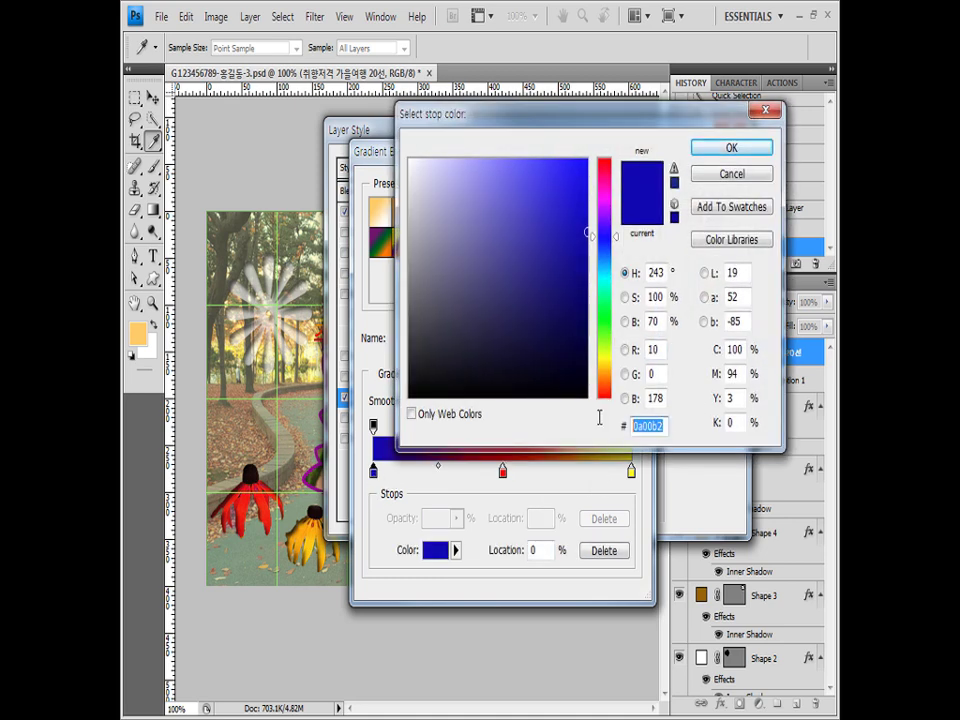
pyautogui.write('6633cc')
pyautogui.click(731, 148)
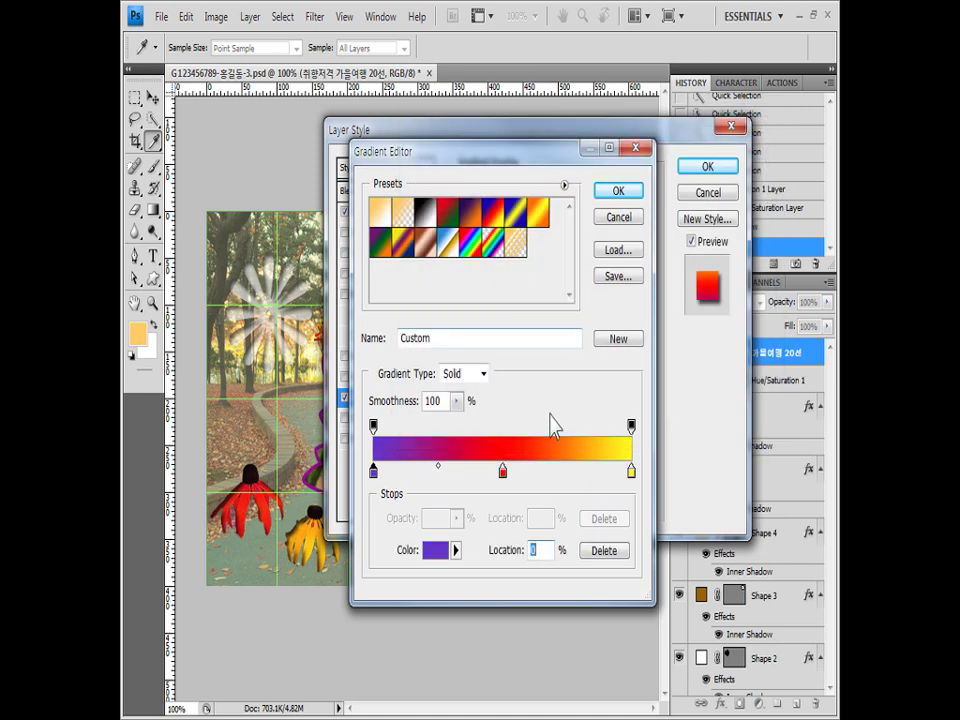
pyautogui.doubleClick(503, 473)
pyautogui.click(409, 159)
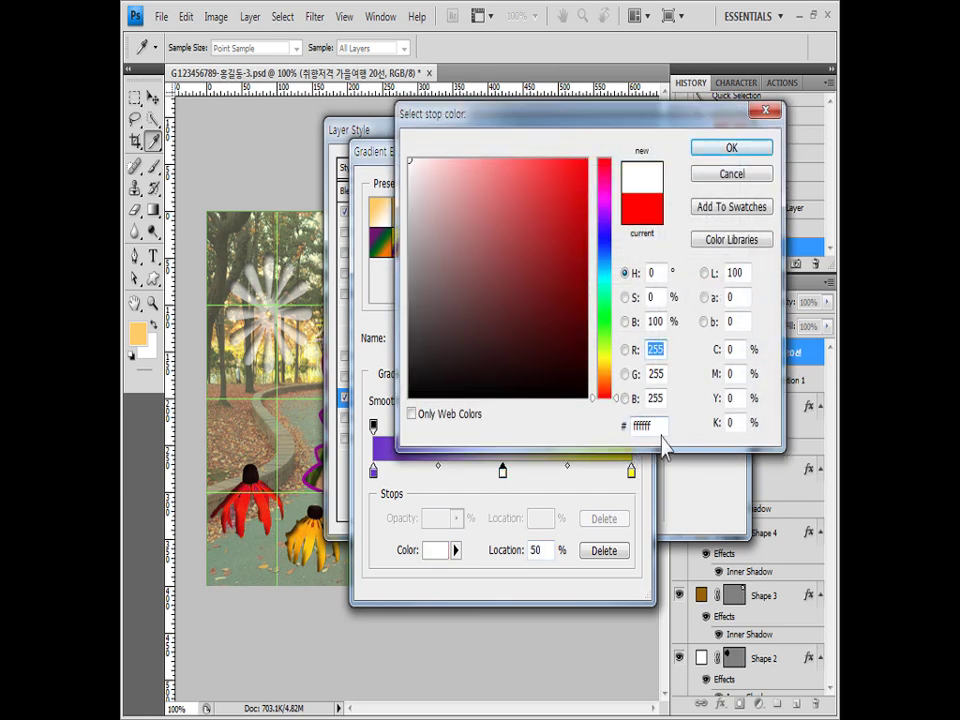
pyautogui.click(748, 152)
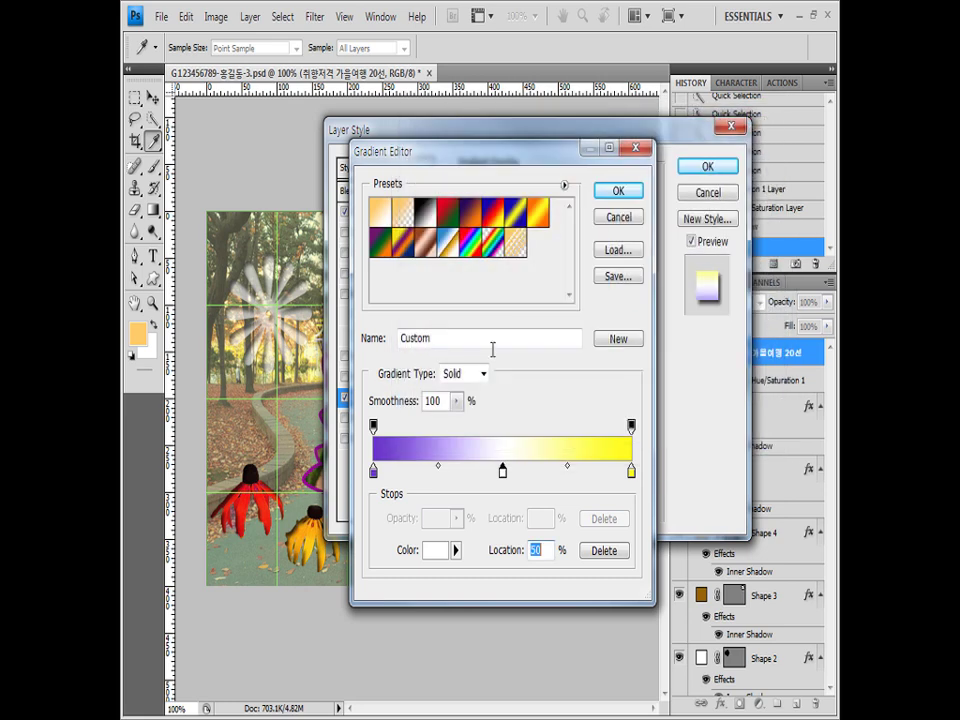
pyautogui.doubleClick(631, 471)
pyautogui.moveTo(645, 424); pyautogui.dragTo(606, 418)
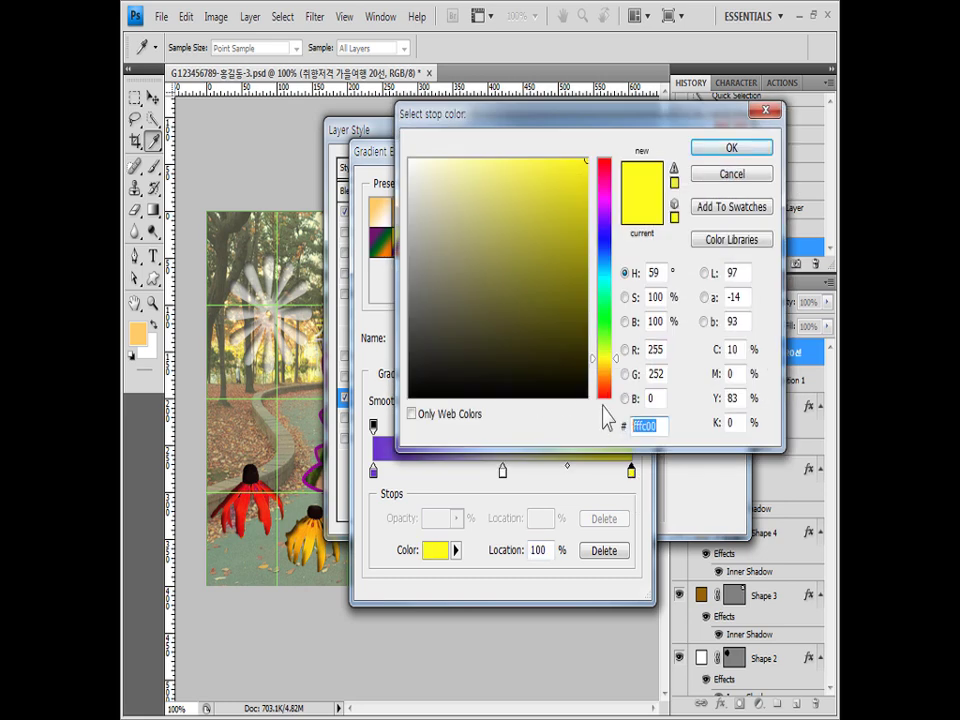
pyautogui.write('ff6633')
pyautogui.click(733, 150)
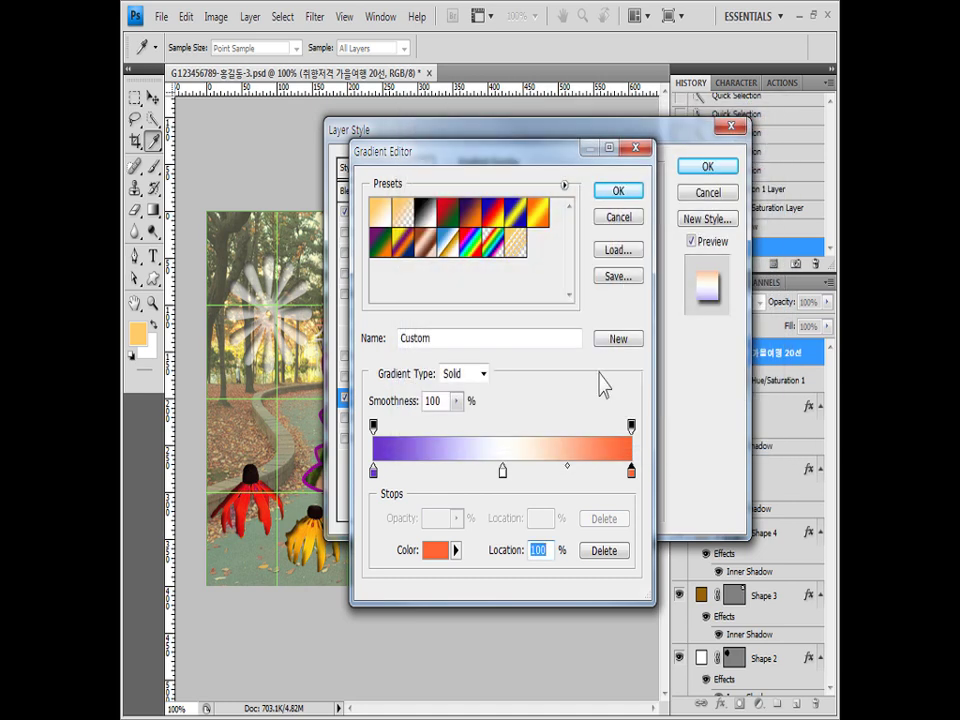
pyautogui.click(618, 190)
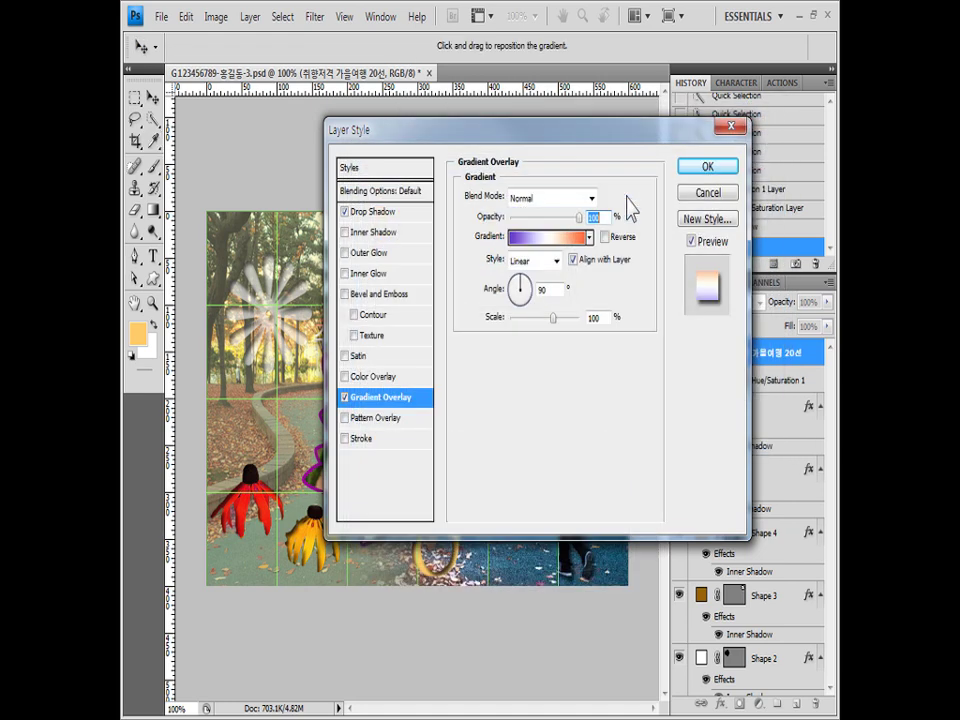
# Add an outside Stroke in colour #333366 to the title text and apply the layer styles
pyautogui.click(374, 440)
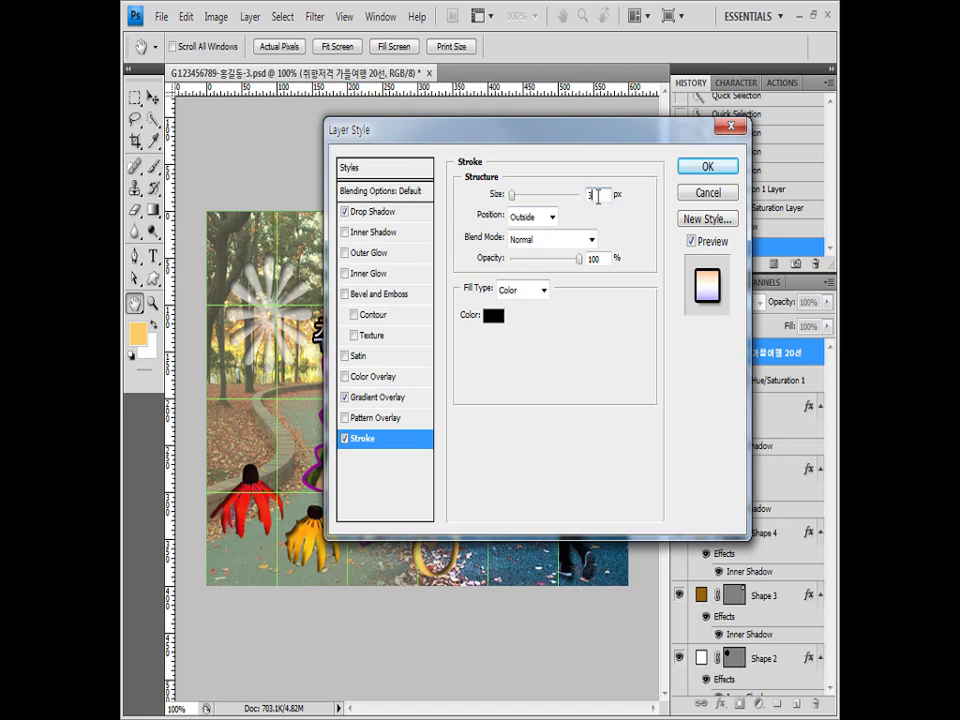
pyautogui.click(493, 316)
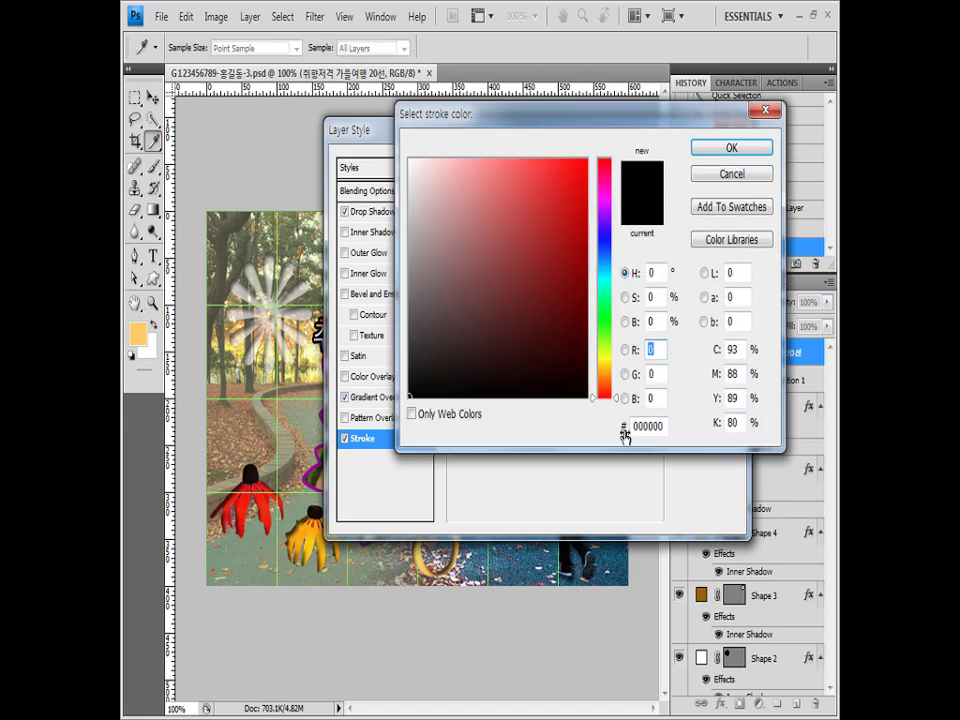
pyautogui.doubleClick(668, 427)
pyautogui.write('333366')
pyautogui.click(762, 152)
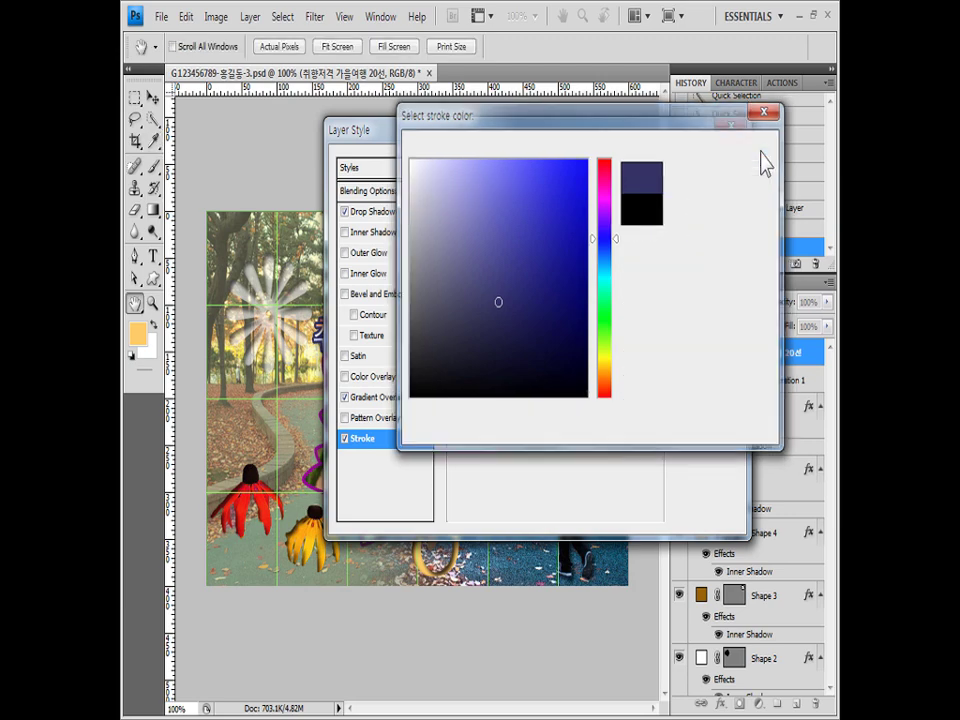
pyautogui.click(727, 167)
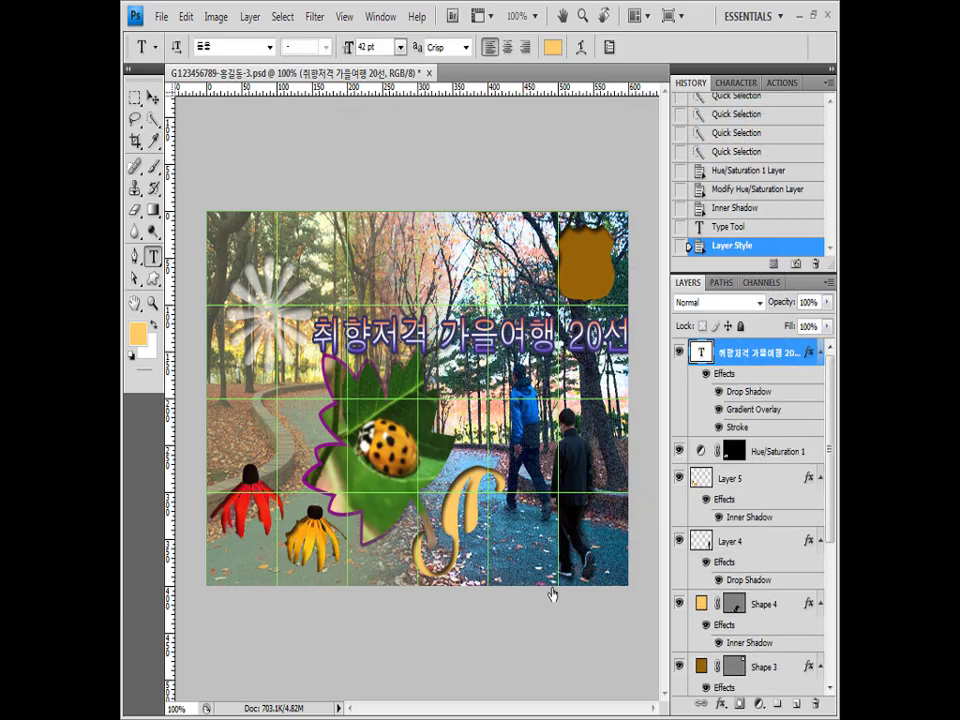
# Warp the title text with the horizontal Flag style and a moderate negative bend
pyautogui.click(582, 64)
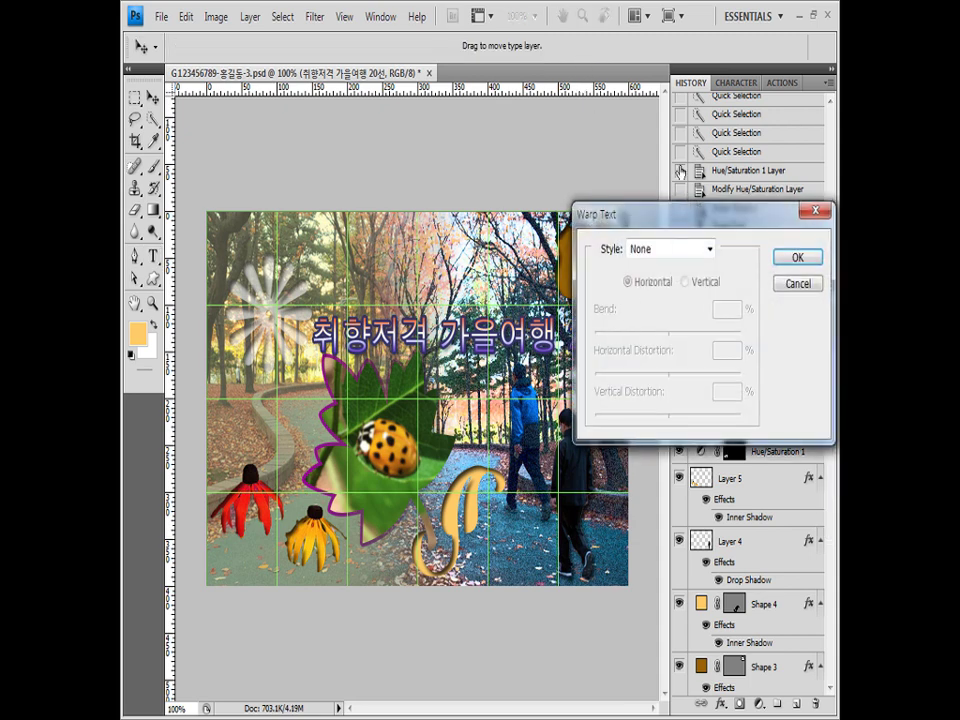
pyautogui.click(689, 250)
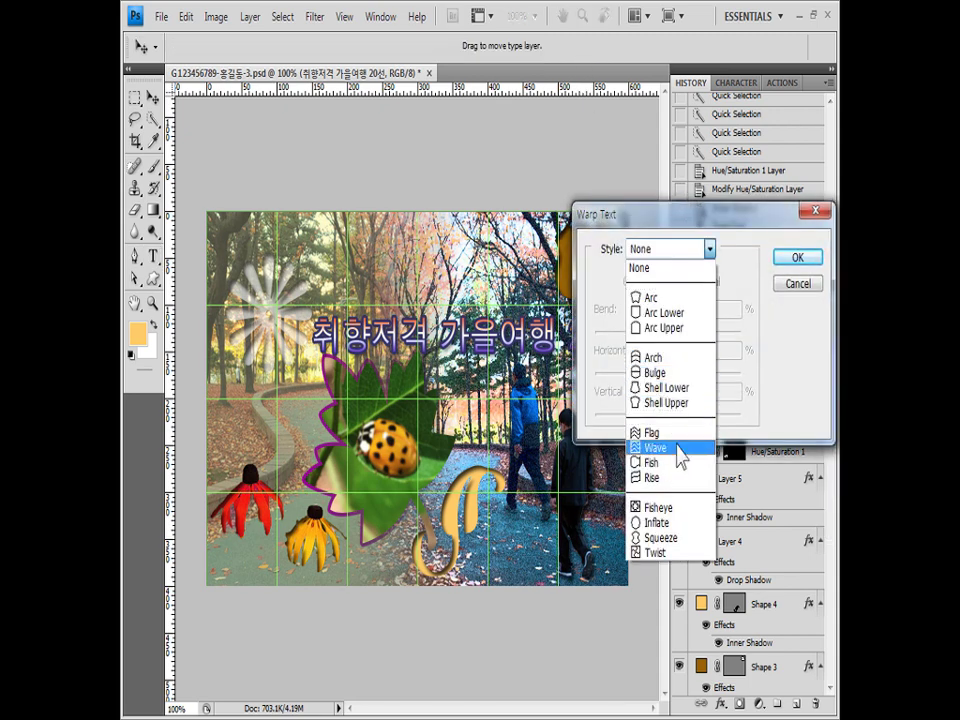
pyautogui.click(672, 436)
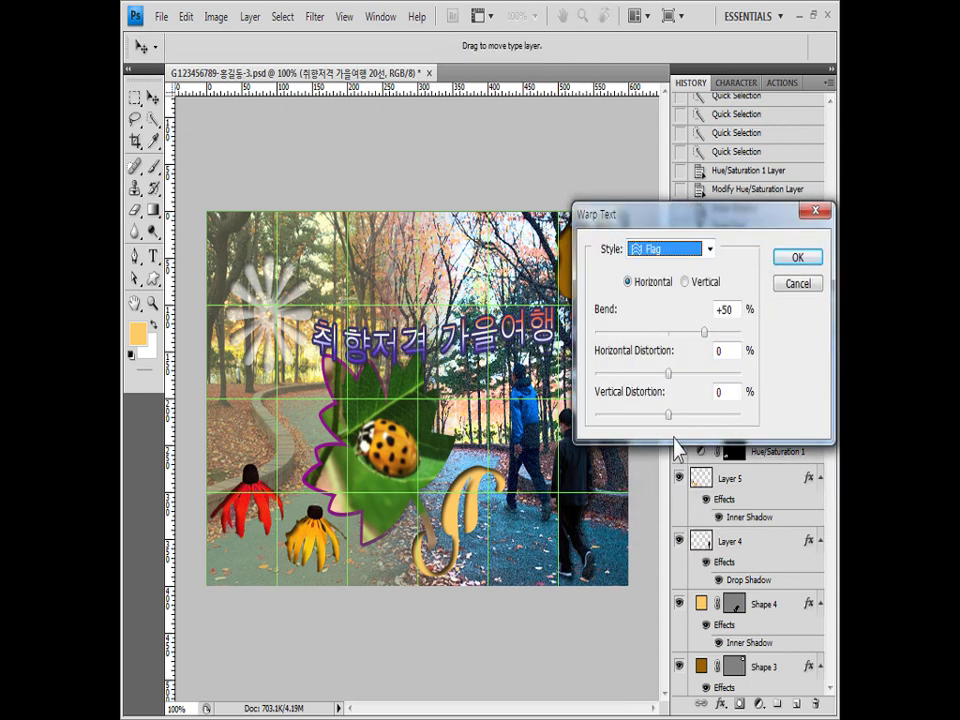
pyautogui.click(705, 333)
pyautogui.moveTo(706, 336); pyautogui.dragTo(640, 340)
pyautogui.click(797, 257)
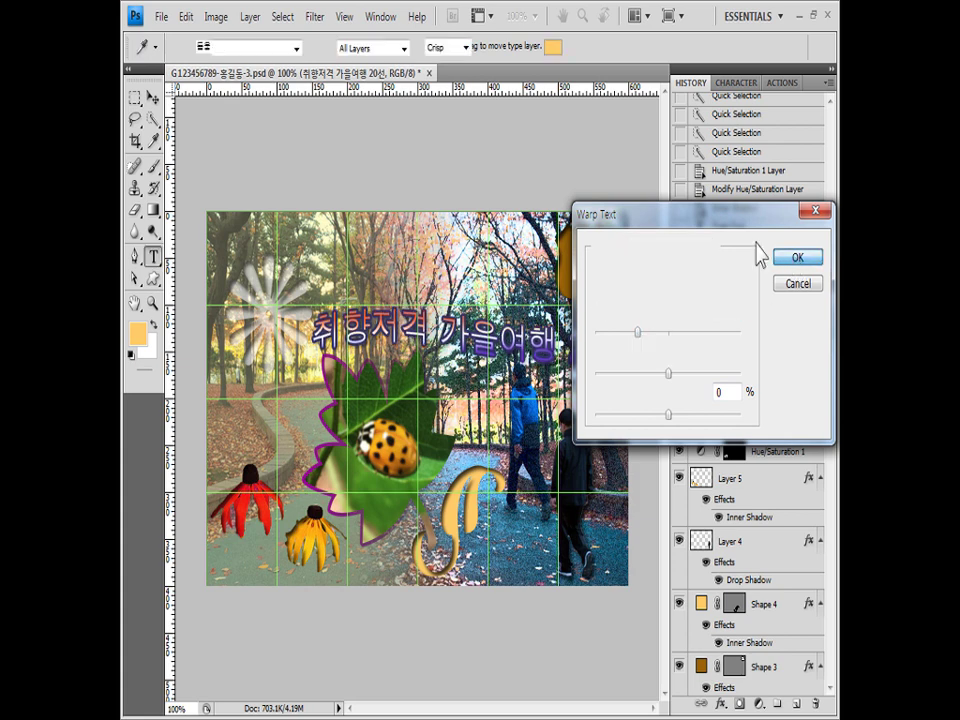
# Move the warped title text left so its whole width fits inside the image above the leaf
pyautogui.click(152, 98)
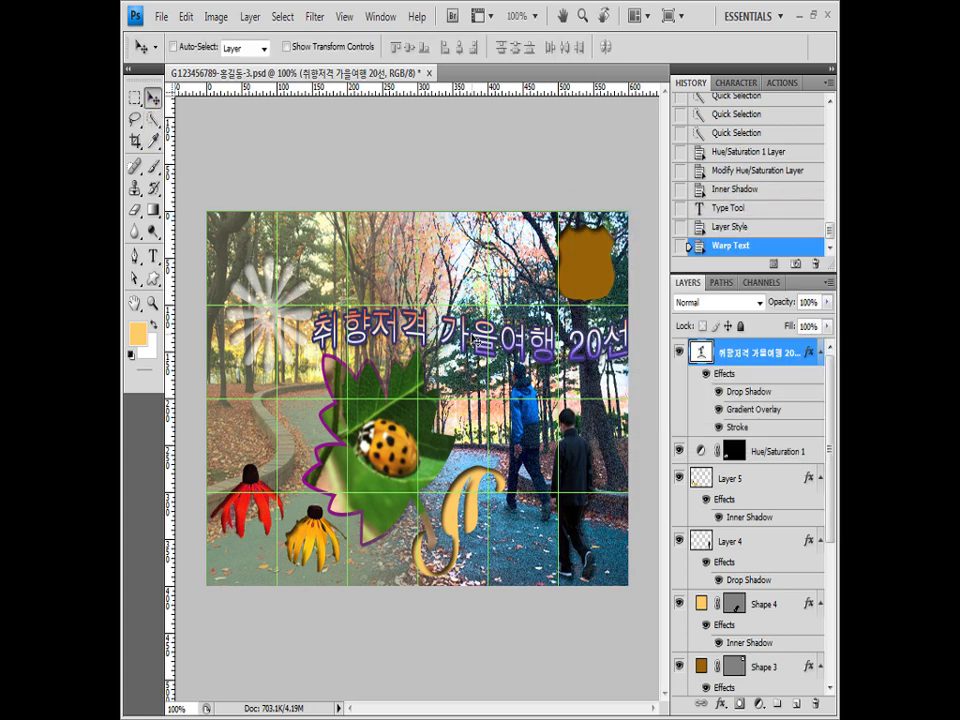
pyautogui.moveTo(478, 341); pyautogui.dragTo(430, 337)
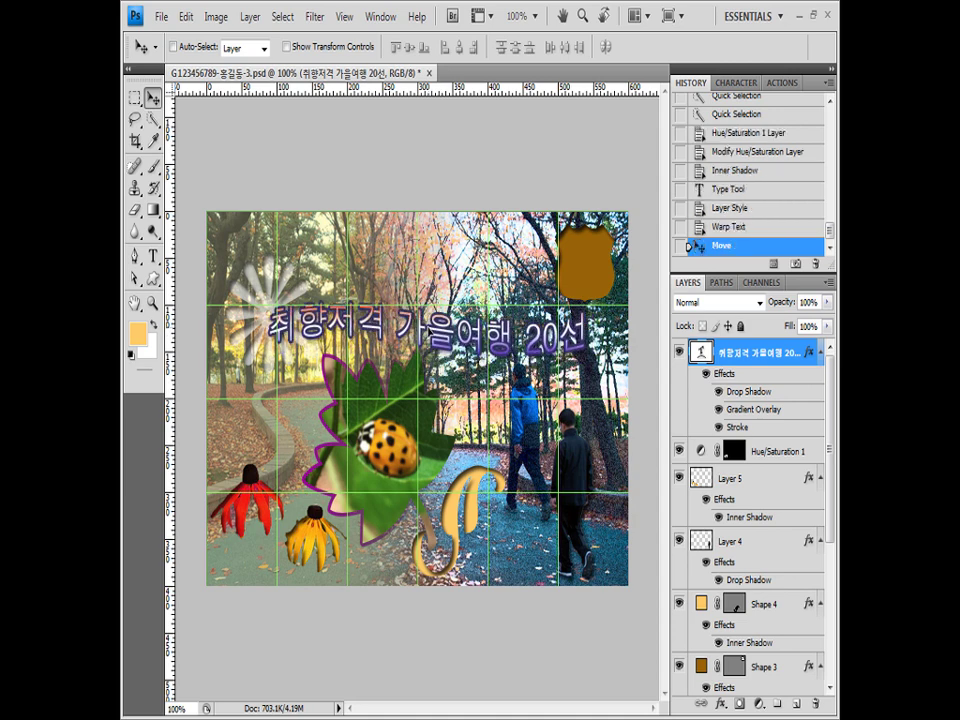
# Add a new text layer reading "Healing Program" above the title text
pyautogui.click(153, 257)
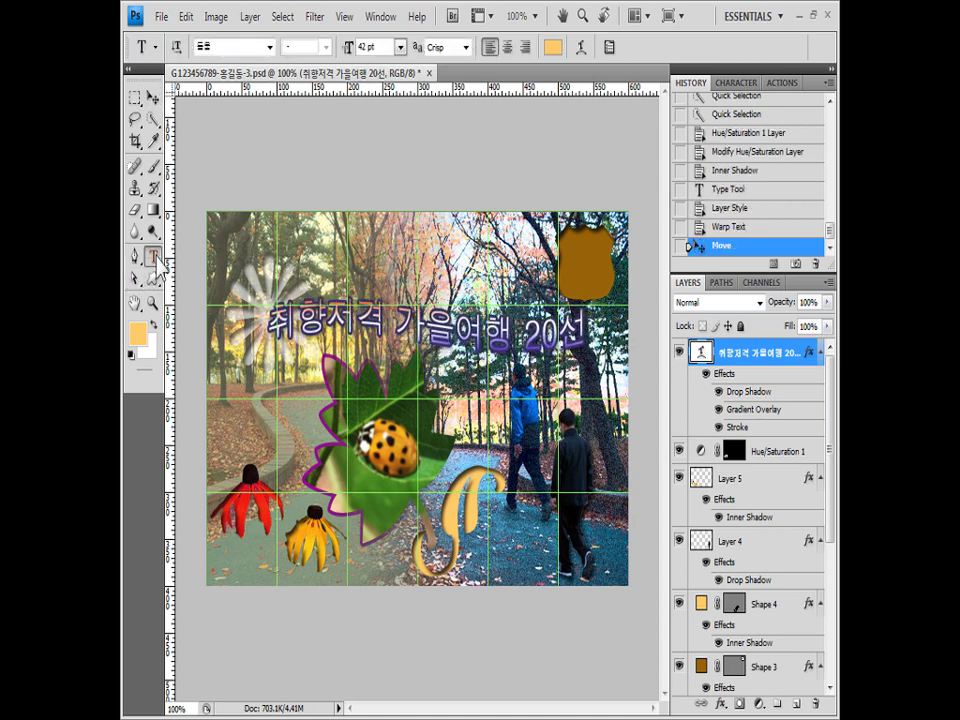
pyautogui.click(357, 270)
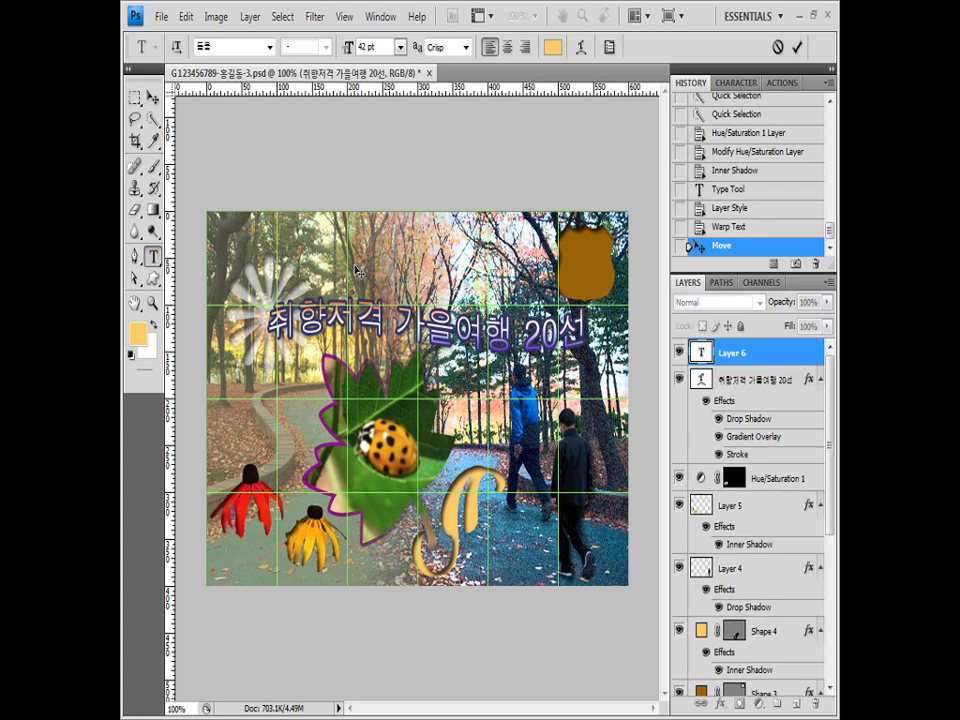
pyautogui.write('Healing Poetry')
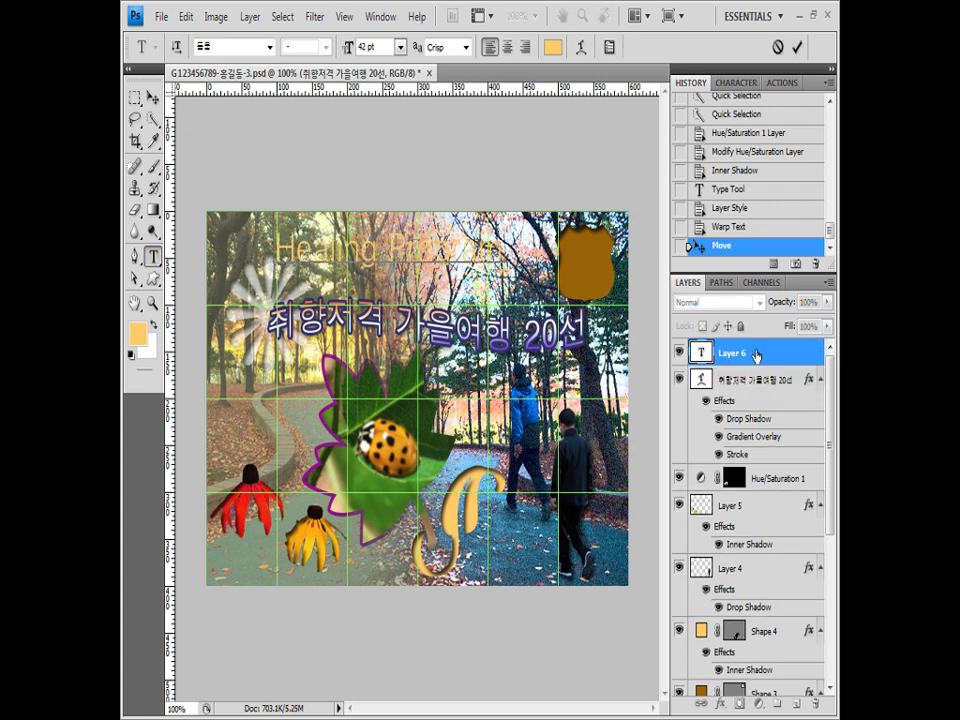
pyautogui.click(756, 356)
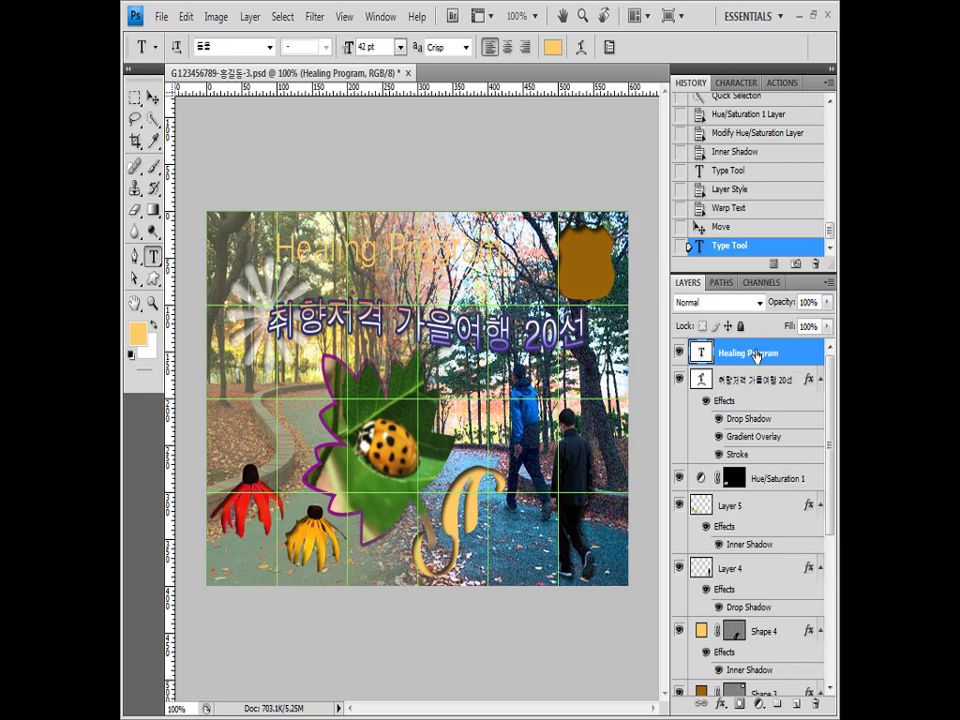
# Format the Healing Program text in Arial Regular at 22 pt with text colour #666600
pyautogui.click(255, 48)
pyautogui.click(269, 47)
pyautogui.moveTo(447, 242); pyautogui.dragTo(452, 375)
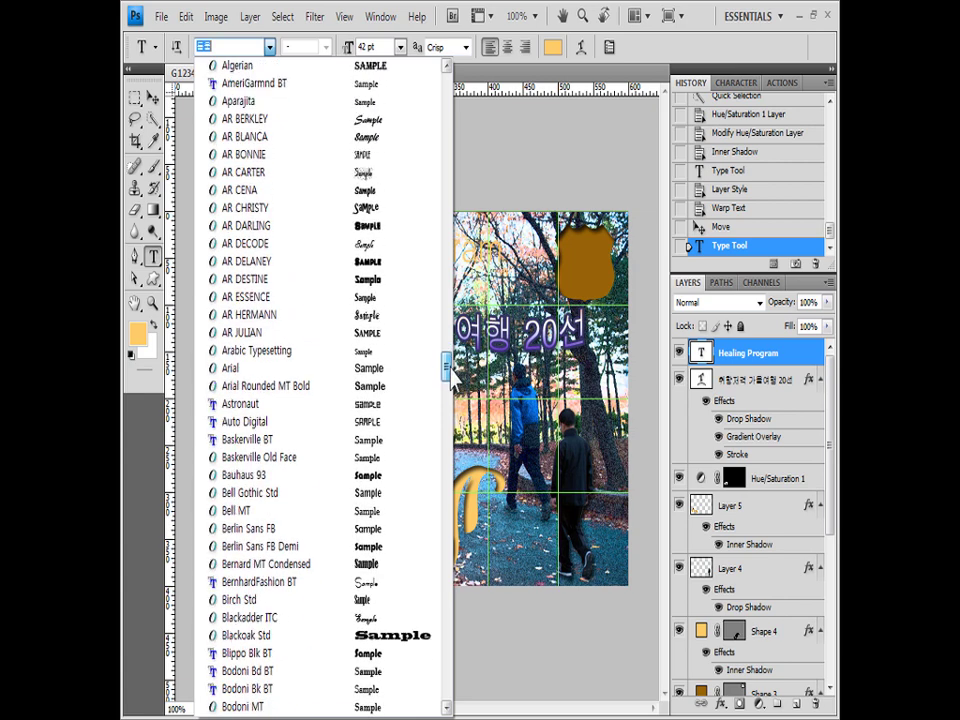
pyautogui.click(435, 368)
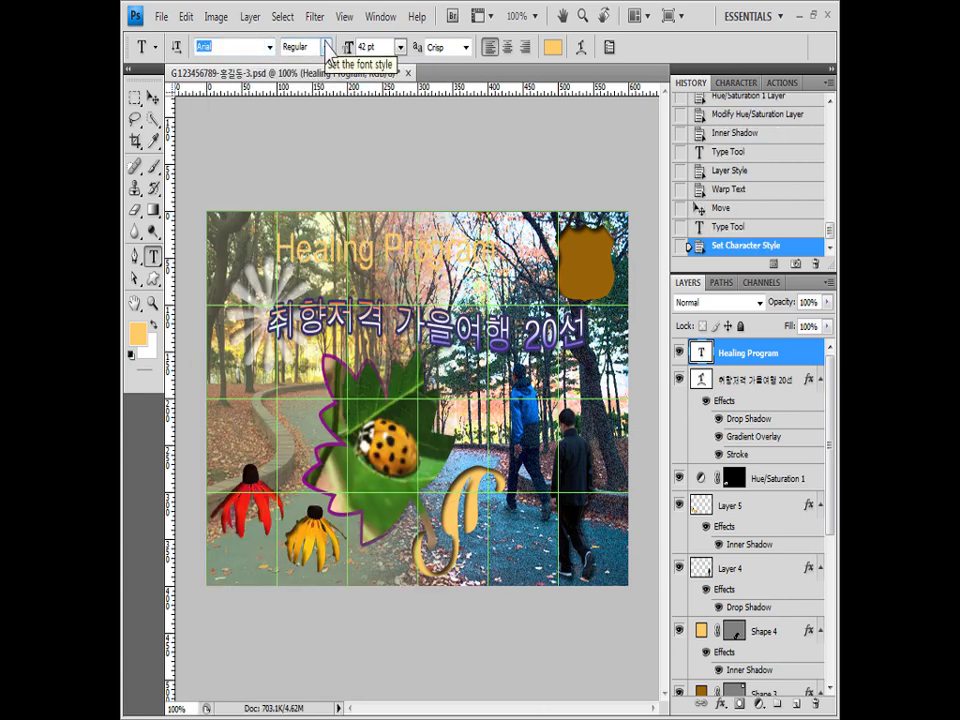
pyautogui.click(365, 47)
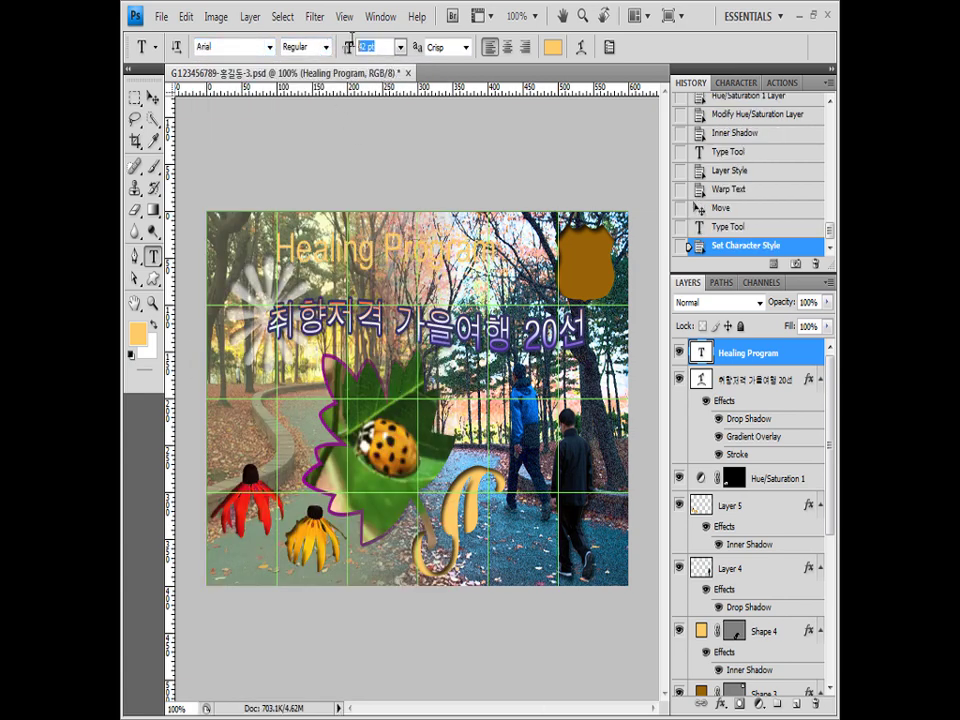
pyautogui.write('3')
pyautogui.press('Return')
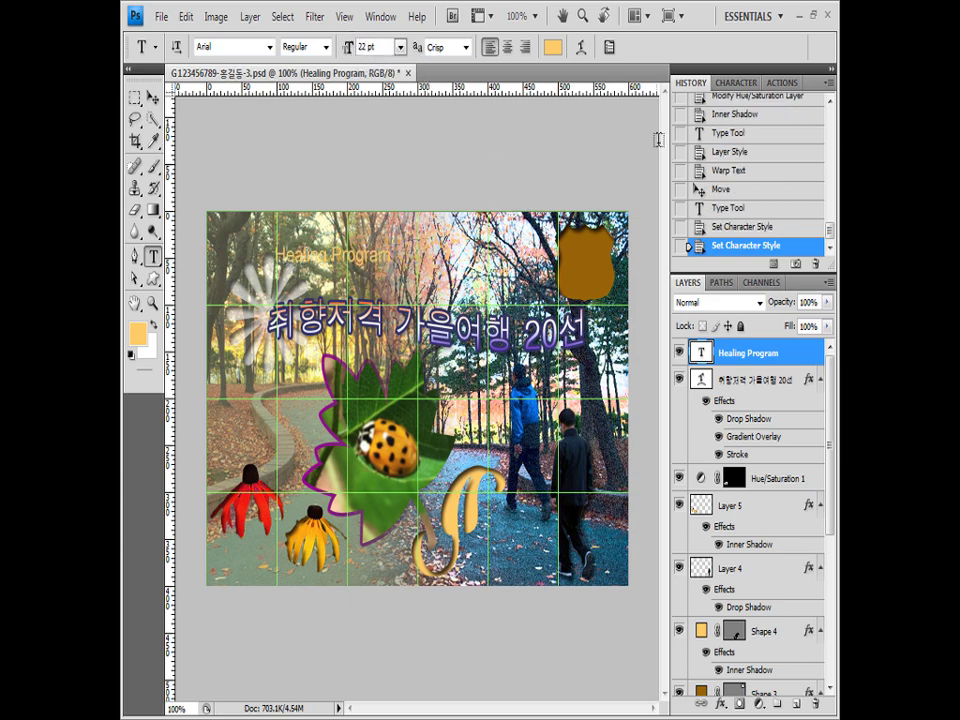
pyautogui.click(553, 47)
pyautogui.doubleClick(661, 426)
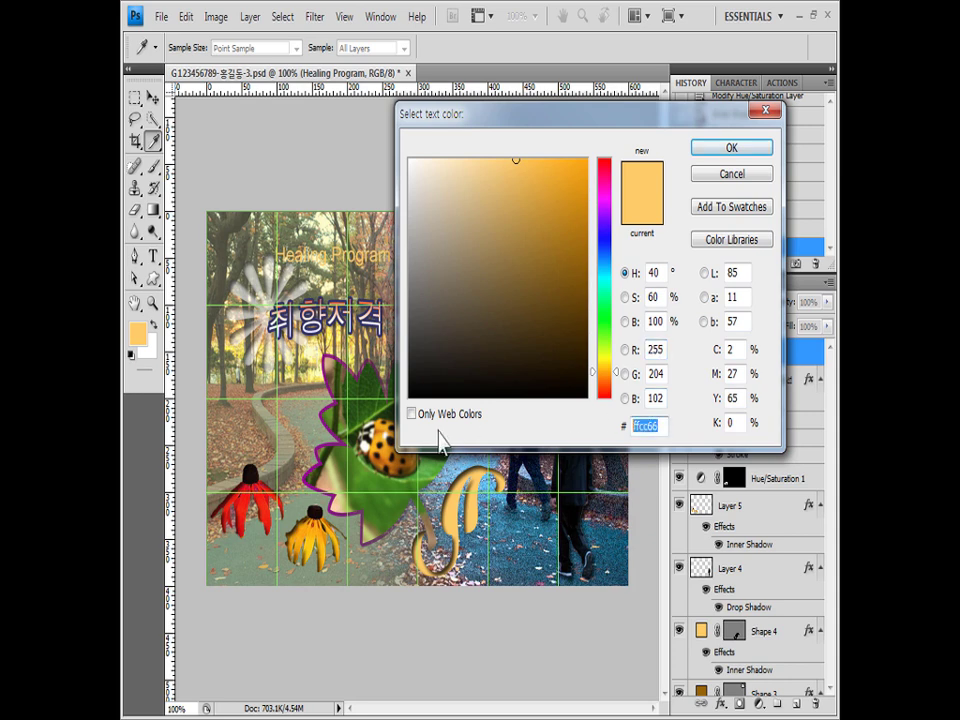
pyautogui.write('666600')
pyautogui.click(761, 150)
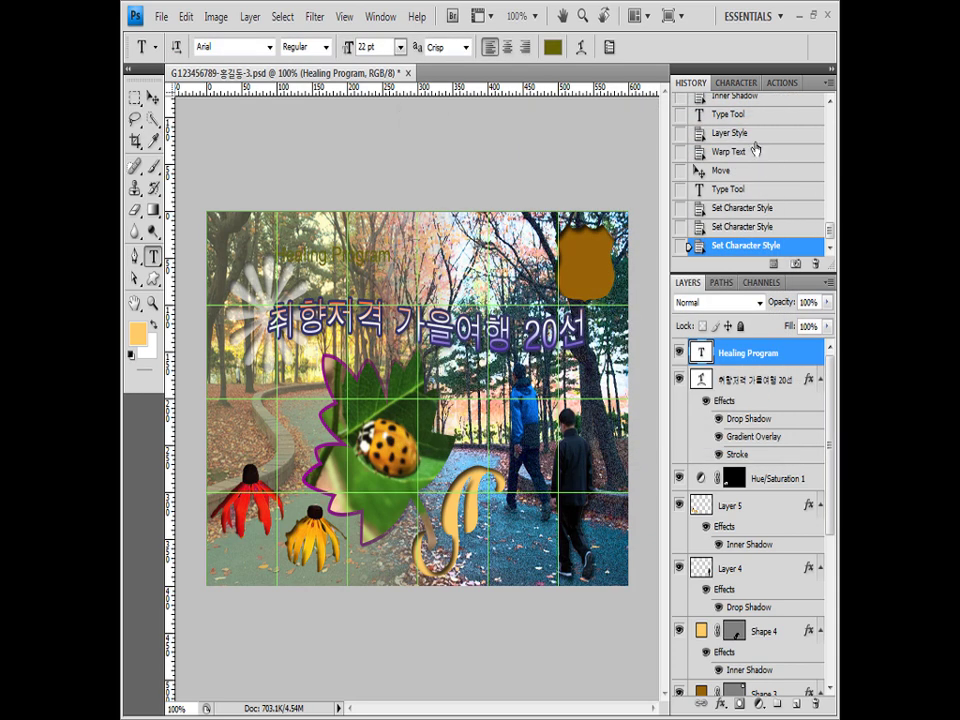
# Add an outside Stroke in white #ffffff to the Healing Program text and apply the layer style
pyautogui.click(719, 705)
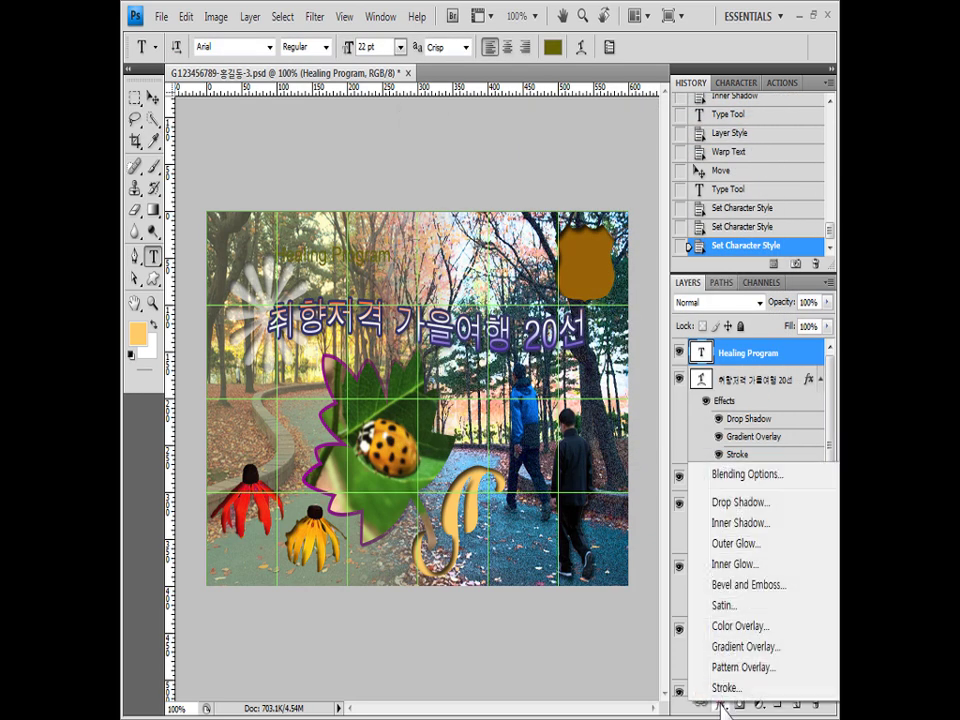
pyautogui.click(735, 688)
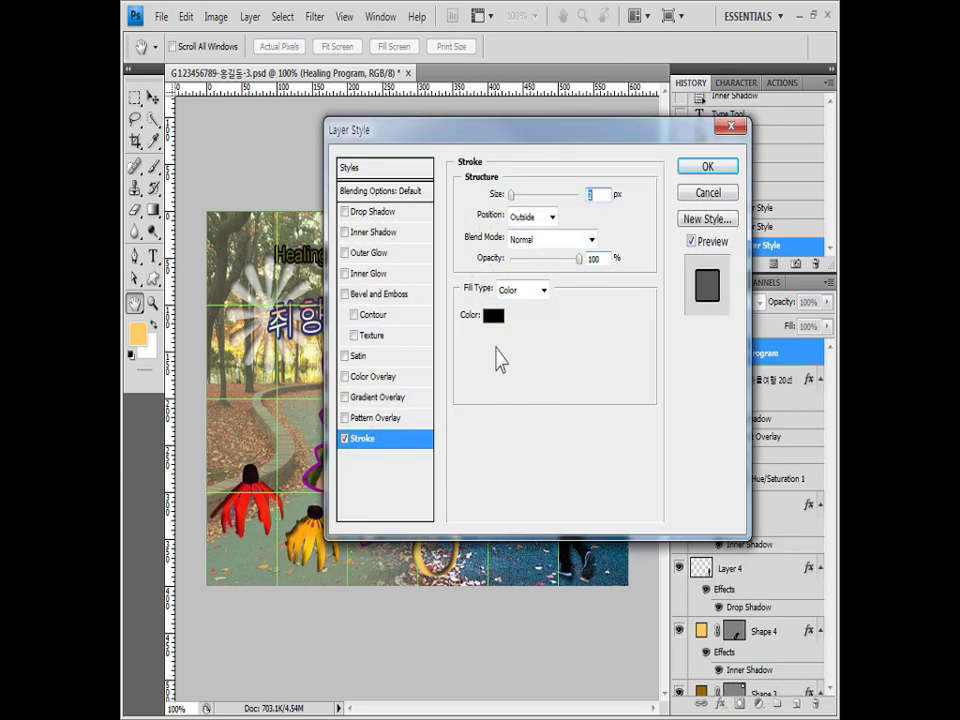
pyautogui.click(494, 316)
pyautogui.moveTo(534, 306); pyautogui.dragTo(409, 162)
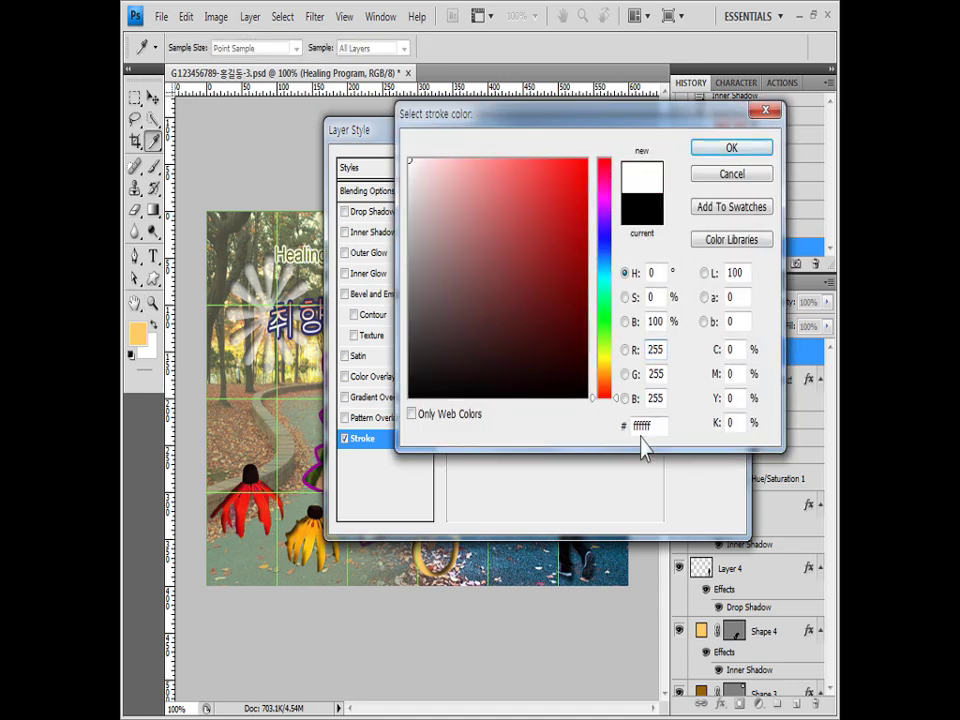
pyautogui.click(742, 148)
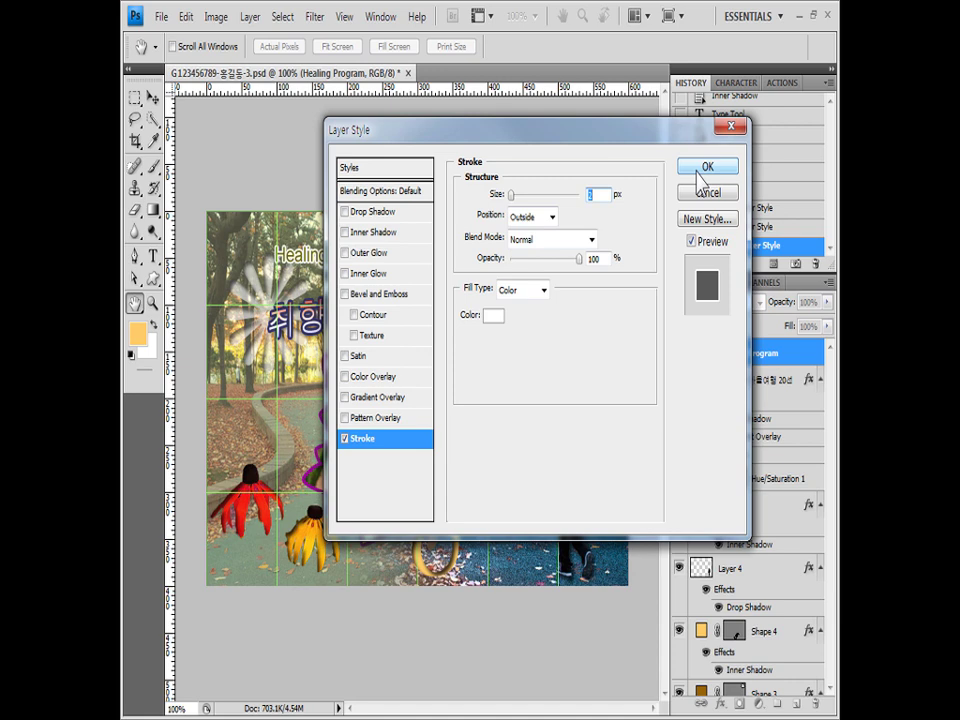
pyautogui.click(698, 173)
# Warp the Healing Program text with the horizontal Flag style at 25% bend and move it slightly left above the title
pyautogui.click(583, 50)
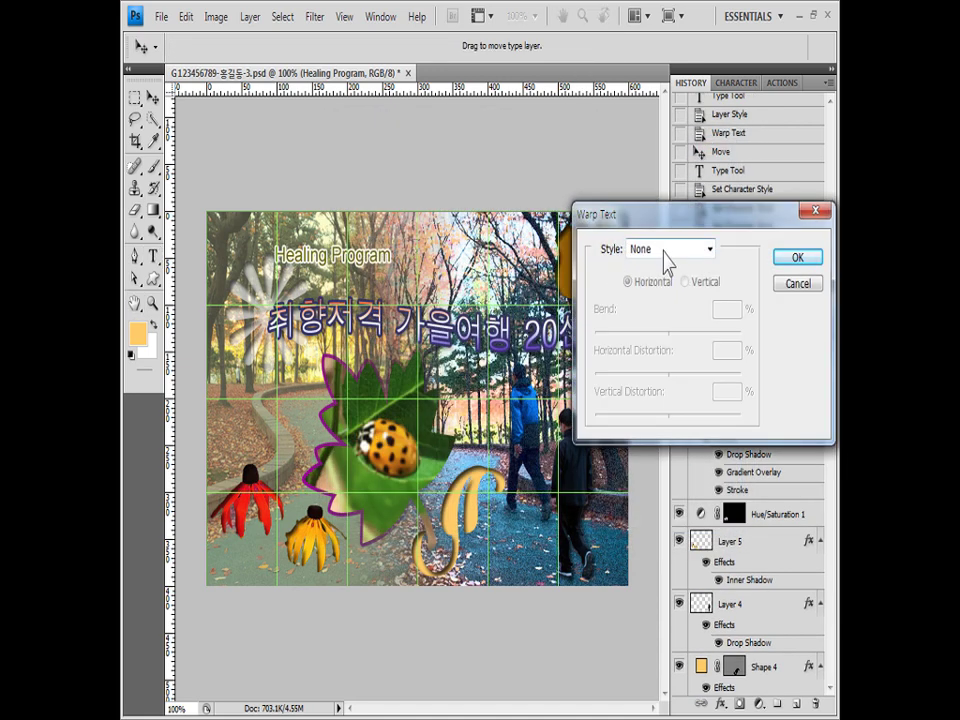
pyautogui.click(665, 255)
pyautogui.click(680, 432)
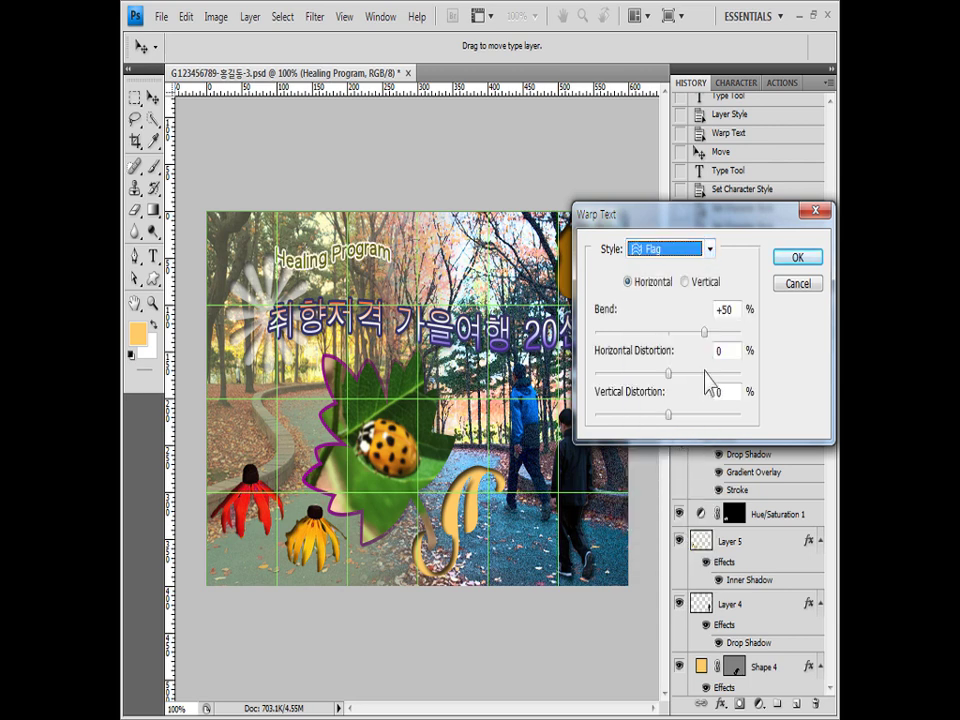
pyautogui.doubleClick(717, 311)
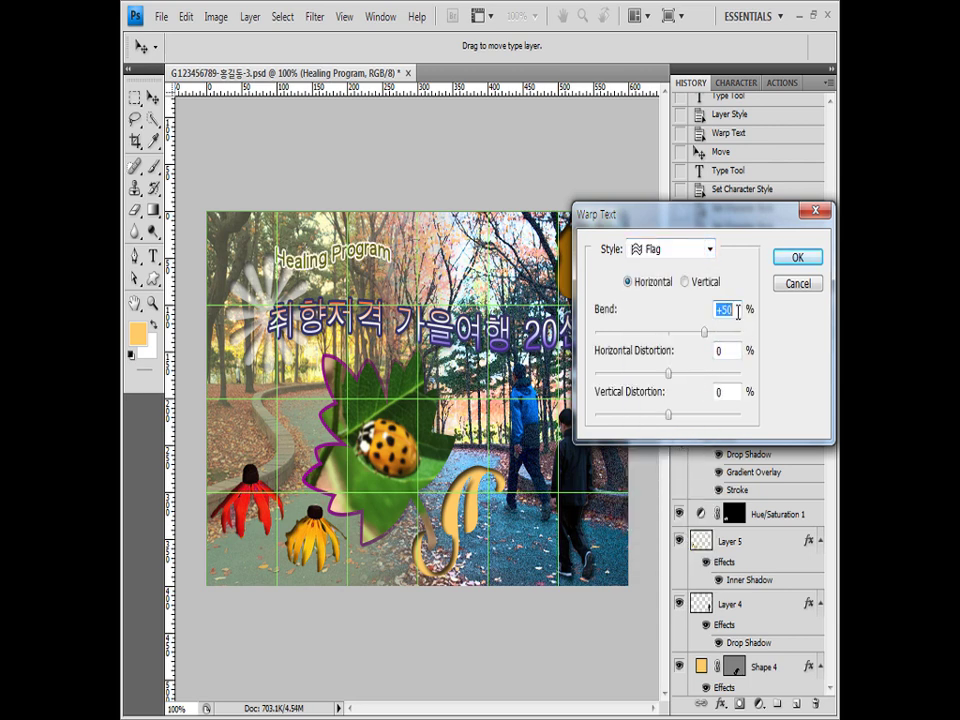
pyautogui.write('25')
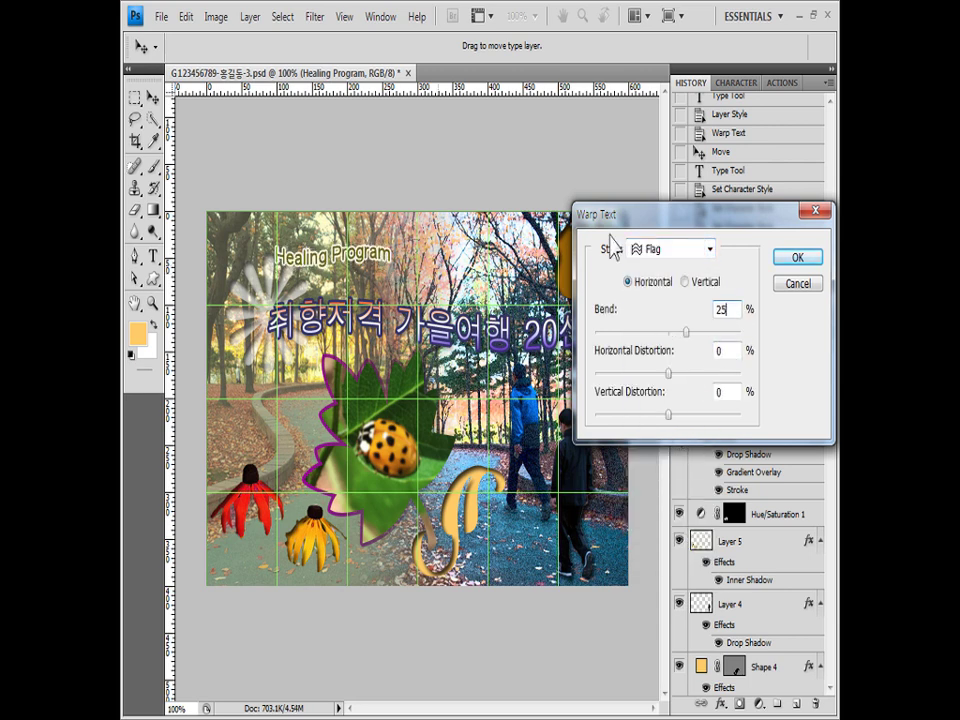
pyautogui.click(795, 260)
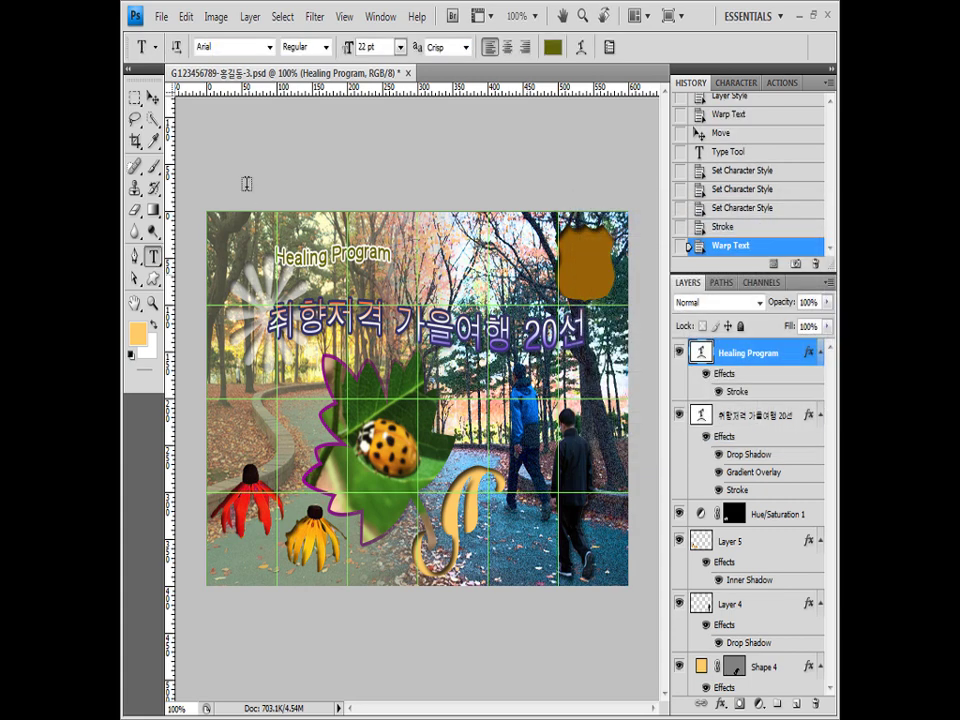
pyautogui.press('v')
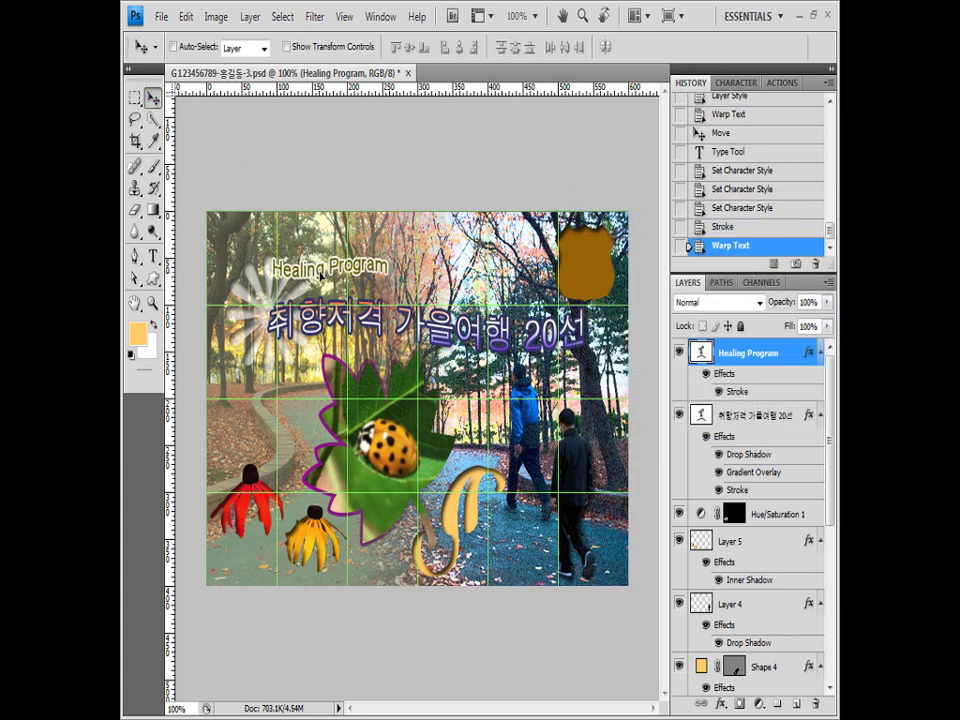
pyautogui.moveTo(325, 250); pyautogui.dragTo(302, 267)
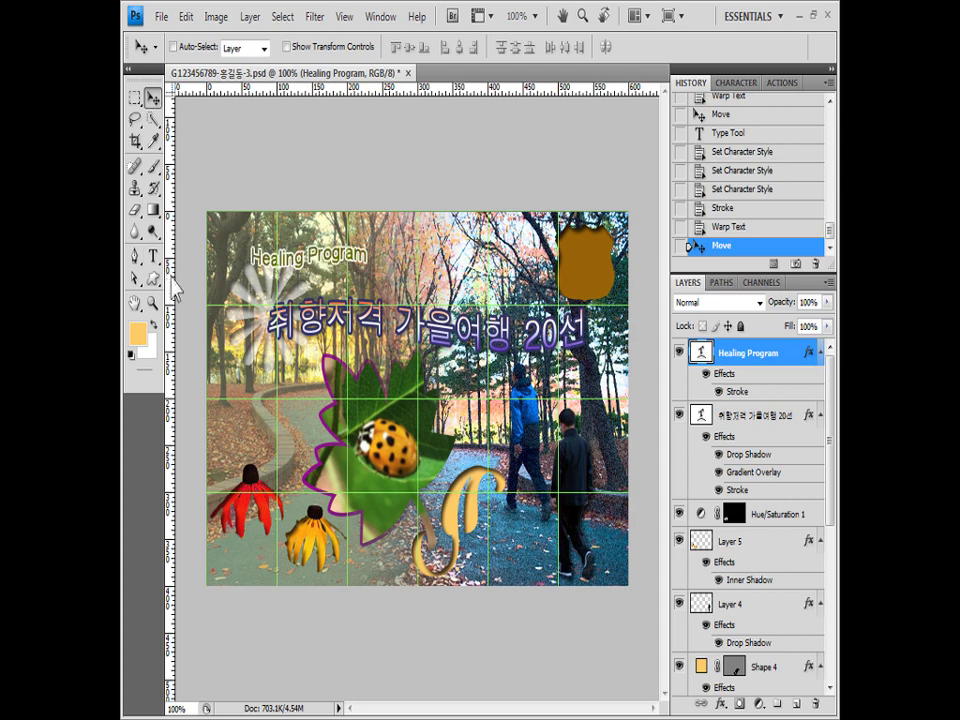
# Add a two-line text layer reading "코스안내" and "커뮤니티" over the brown badge shape
pyautogui.click(152, 255)
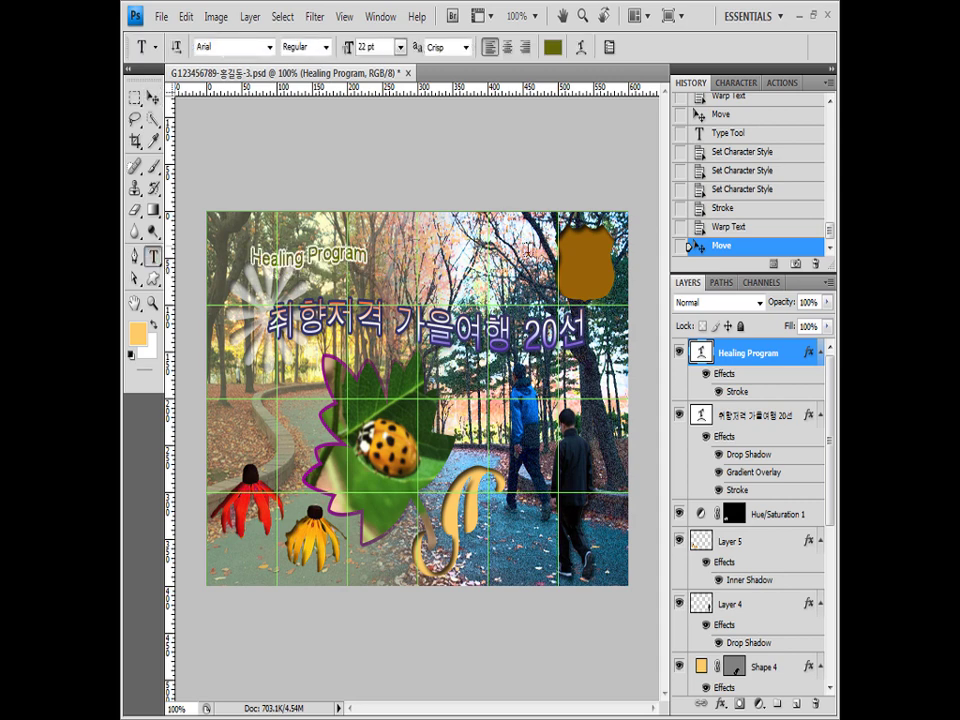
pyautogui.click(561, 252)
pyautogui.hotkey('ctrl', 'v')
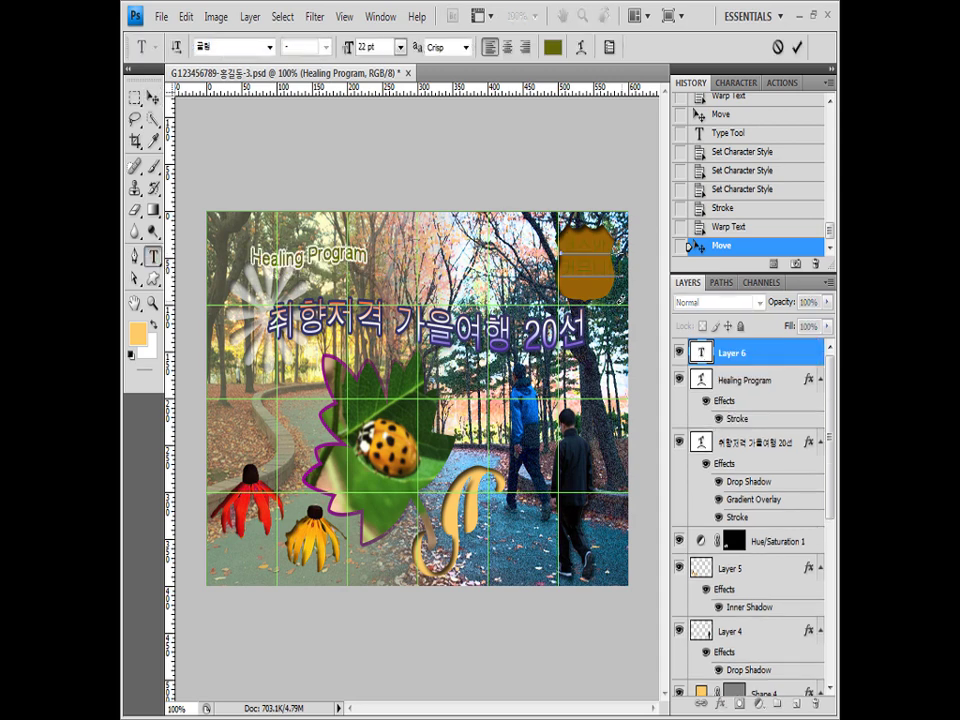
pyautogui.click(741, 356)
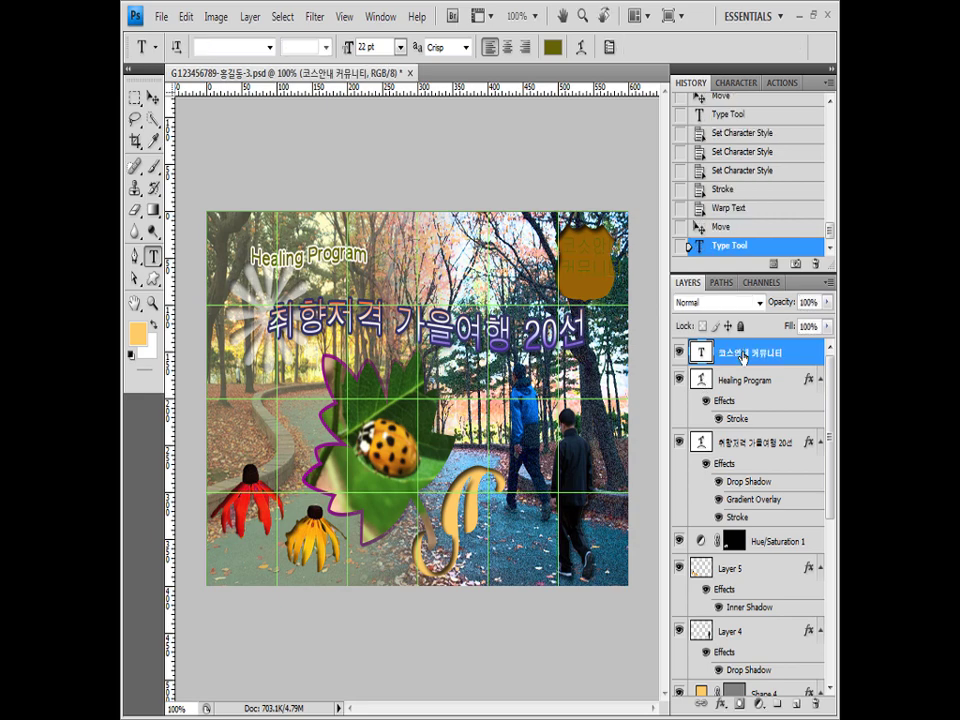
# Format the badge text in the 돋움 font at 16 pt with text colour #ffffcc
pyautogui.click(269, 47)
pyautogui.scroll(-5, 257, 261)
pyautogui.click(257, 208)
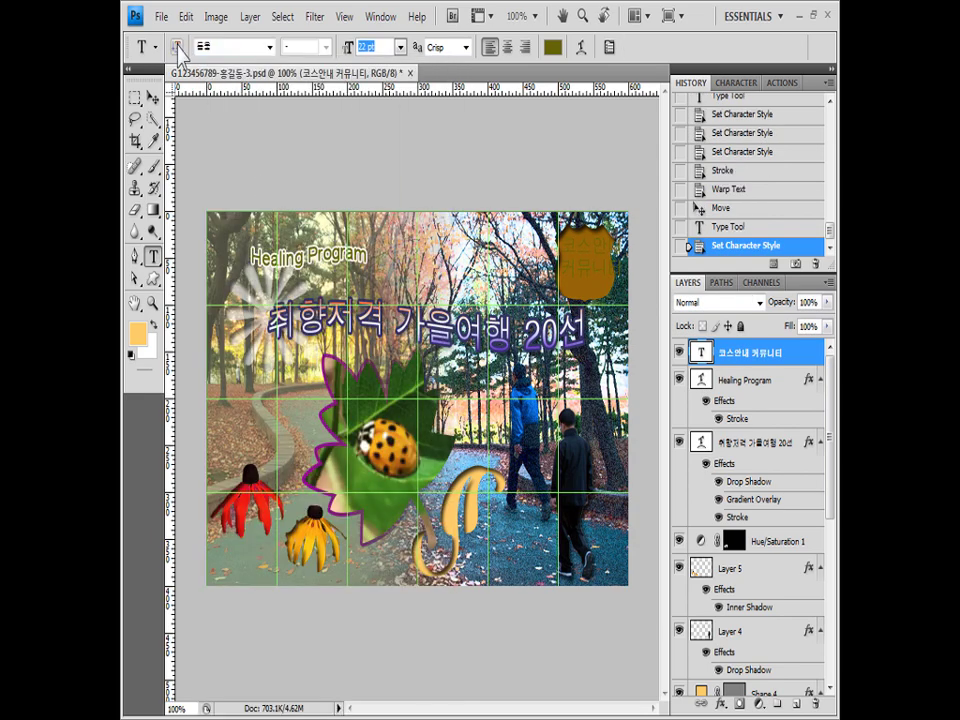
pyautogui.press('Return')
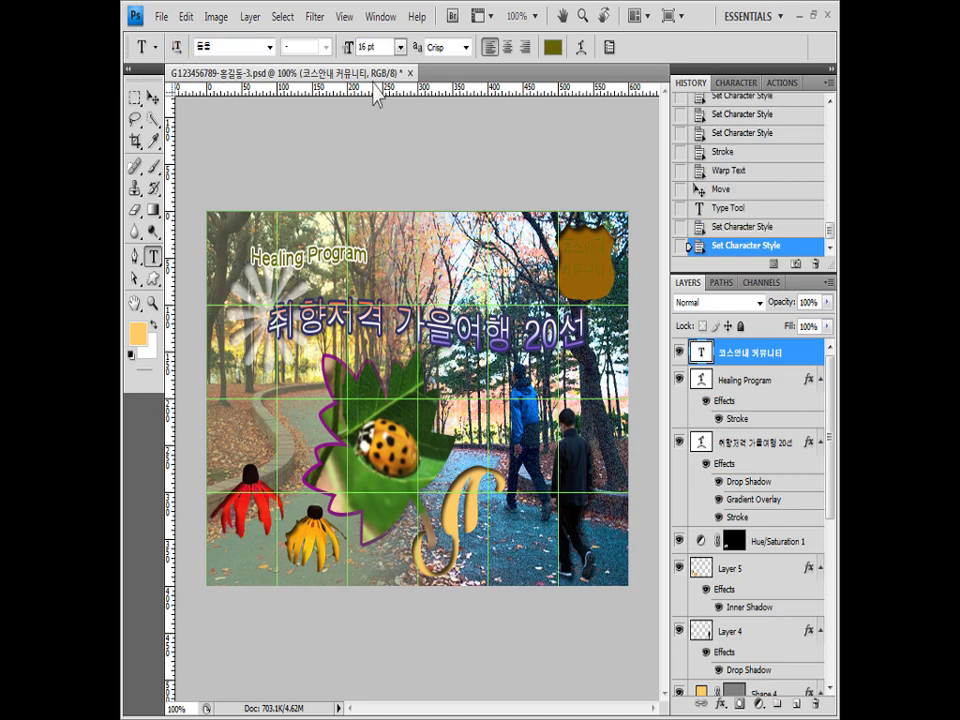
pyautogui.click(551, 52)
pyautogui.click(648, 426)
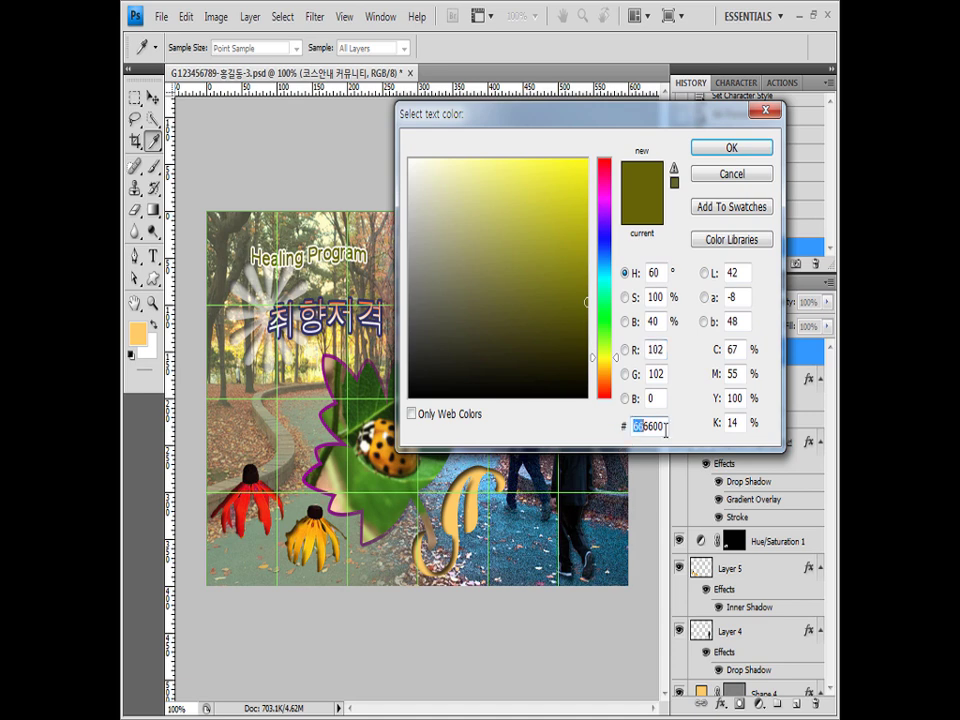
pyautogui.write('ffffcc')
pyautogui.click(732, 147)
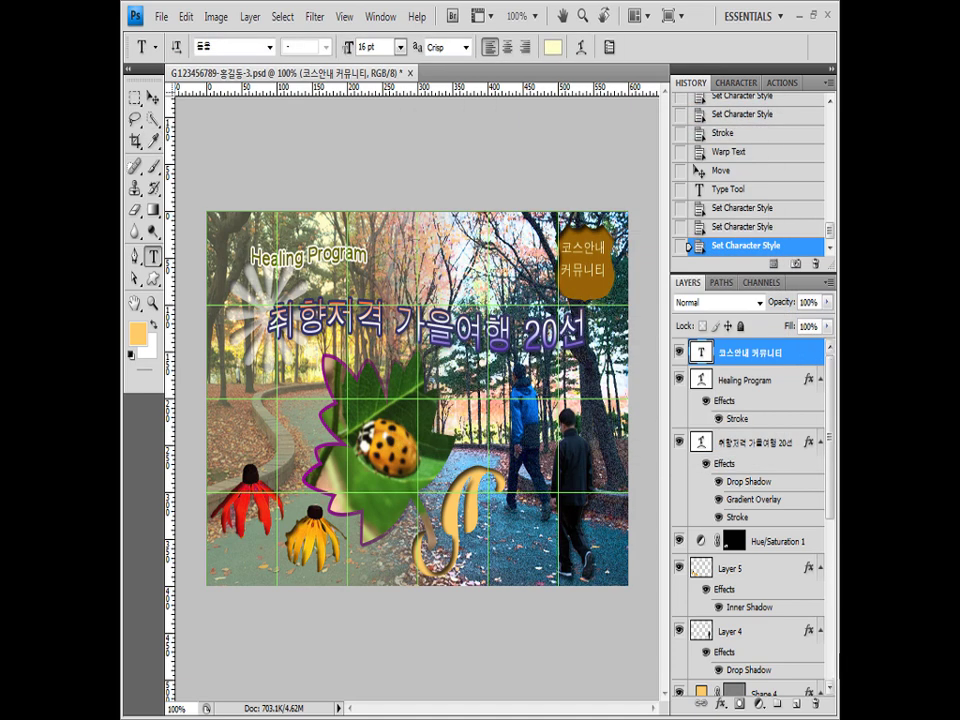
# Give the badge text a default Drop Shadow and nudge it slightly down to centre it on the brown badge
pyautogui.click(718, 703)
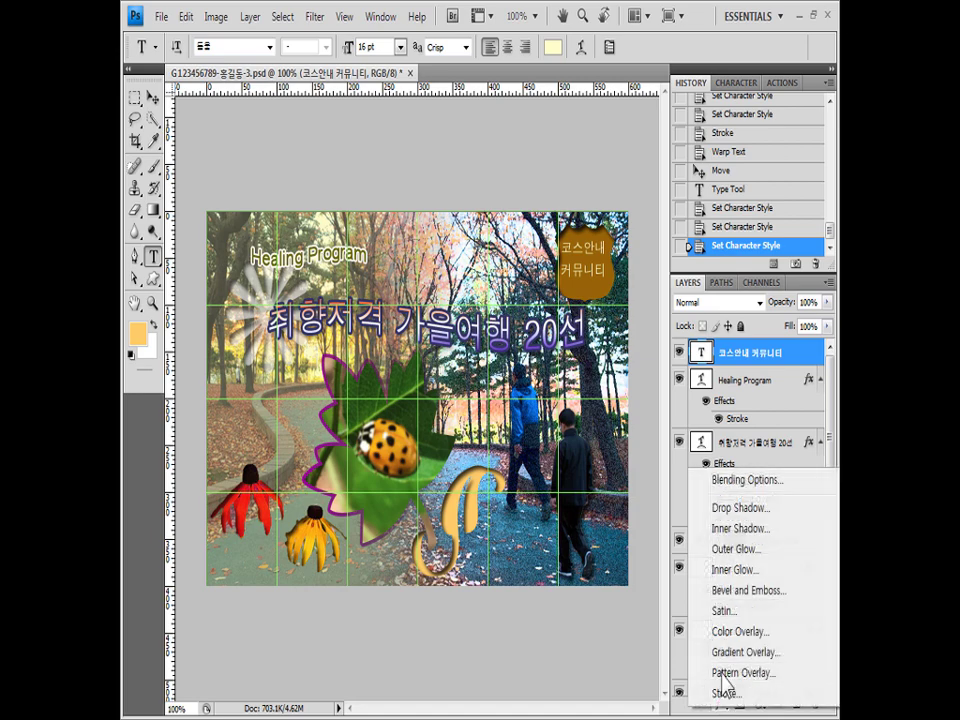
pyautogui.click(745, 508)
pyautogui.click(705, 168)
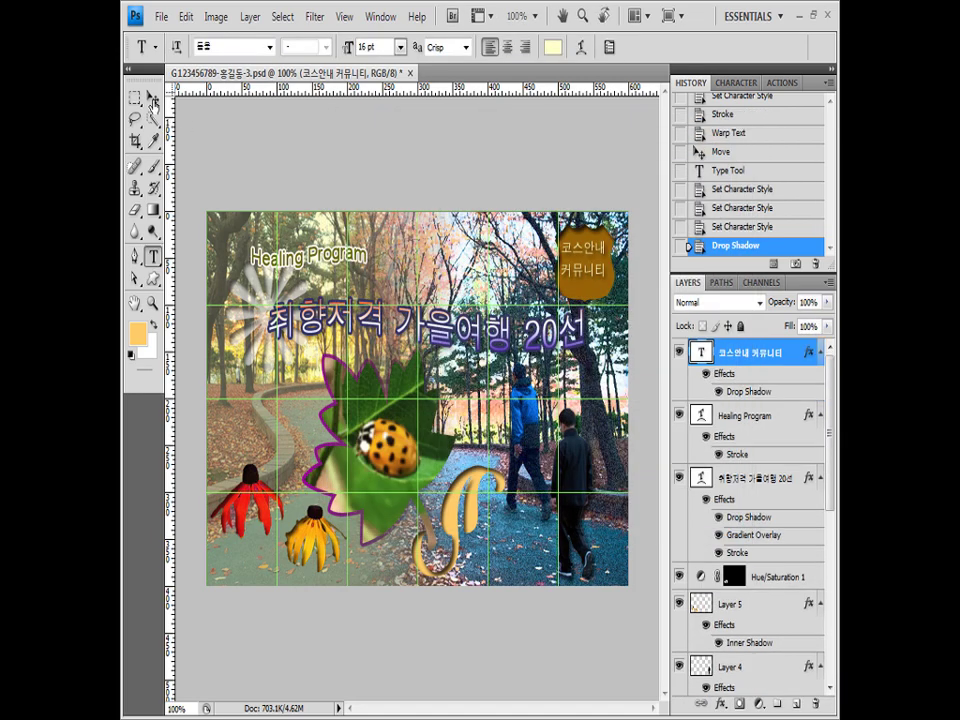
pyautogui.click(153, 99)
pyautogui.moveTo(569, 270); pyautogui.dragTo(572, 273)
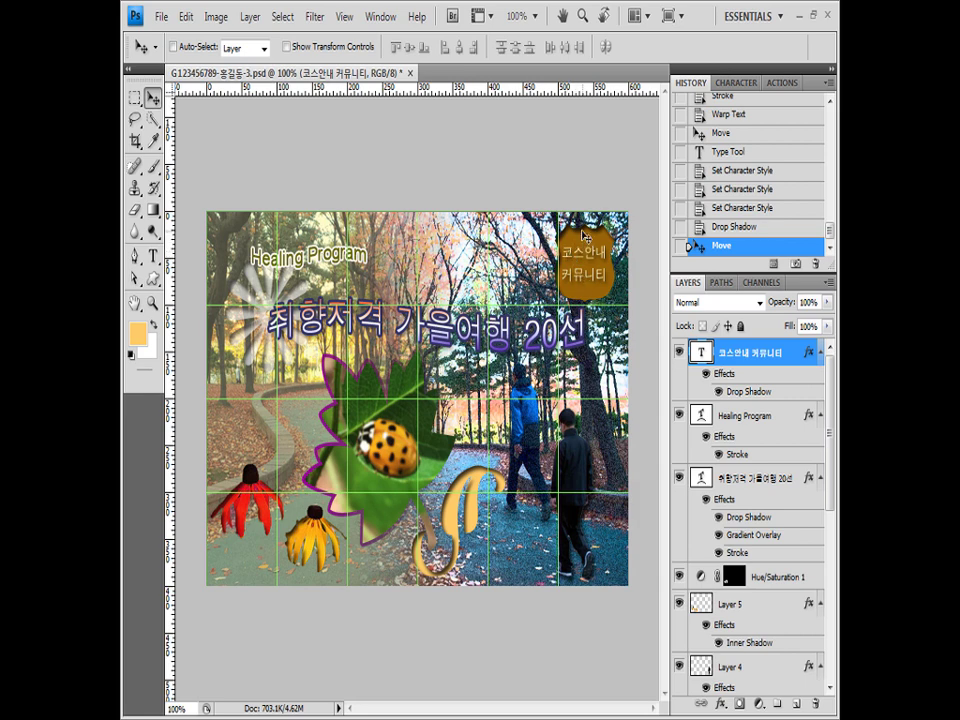
# Set the leading of the two-line badge text to Auto
pyautogui.click(736, 82)
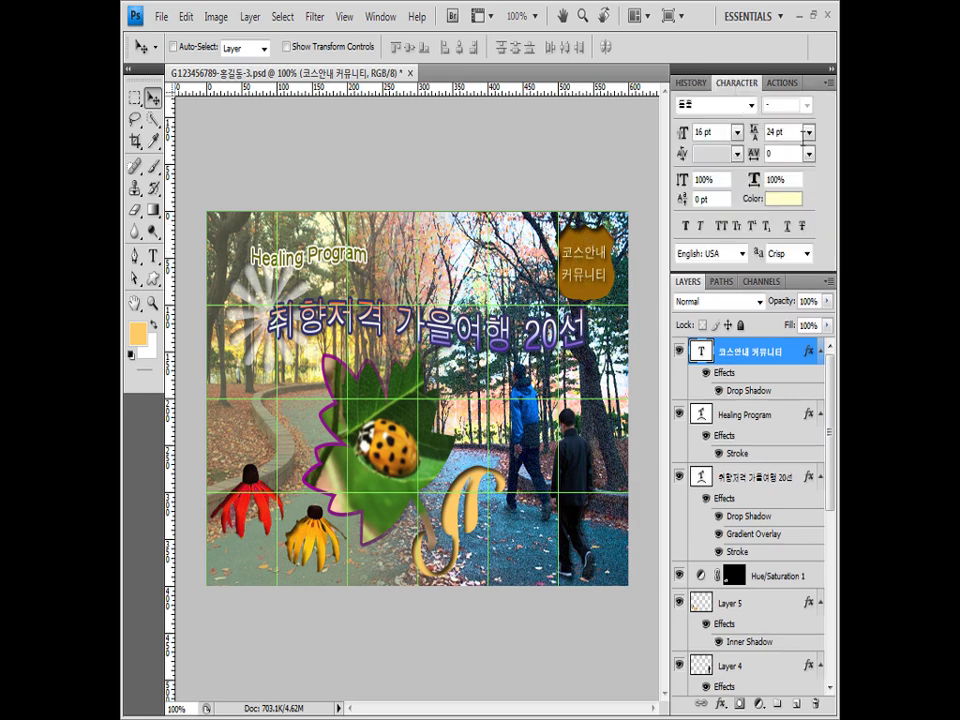
pyautogui.click(808, 132)
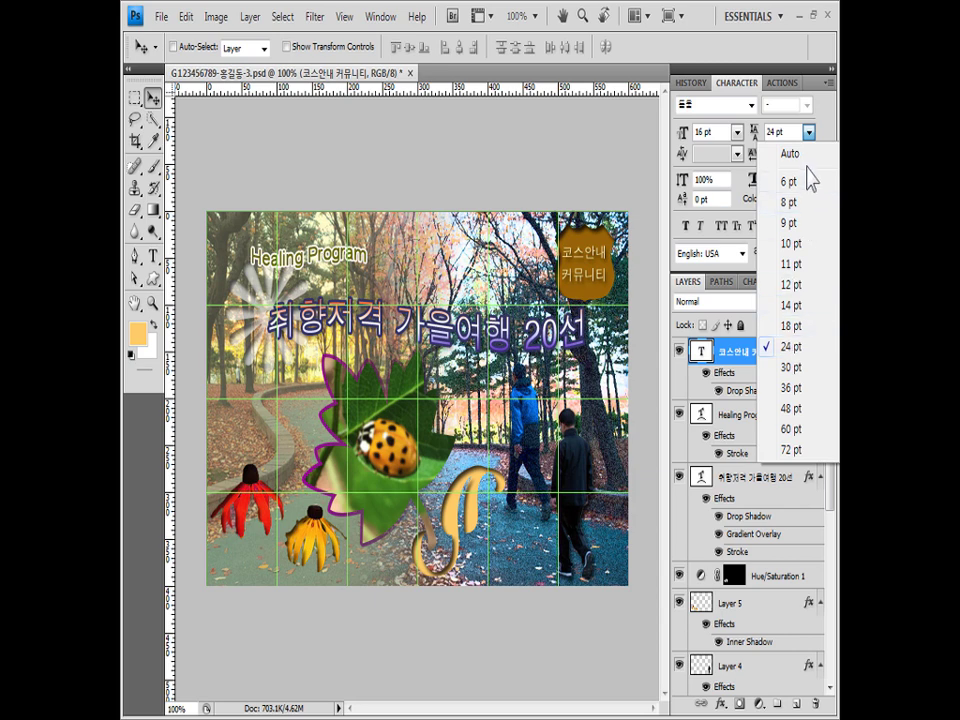
pyautogui.click(802, 158)
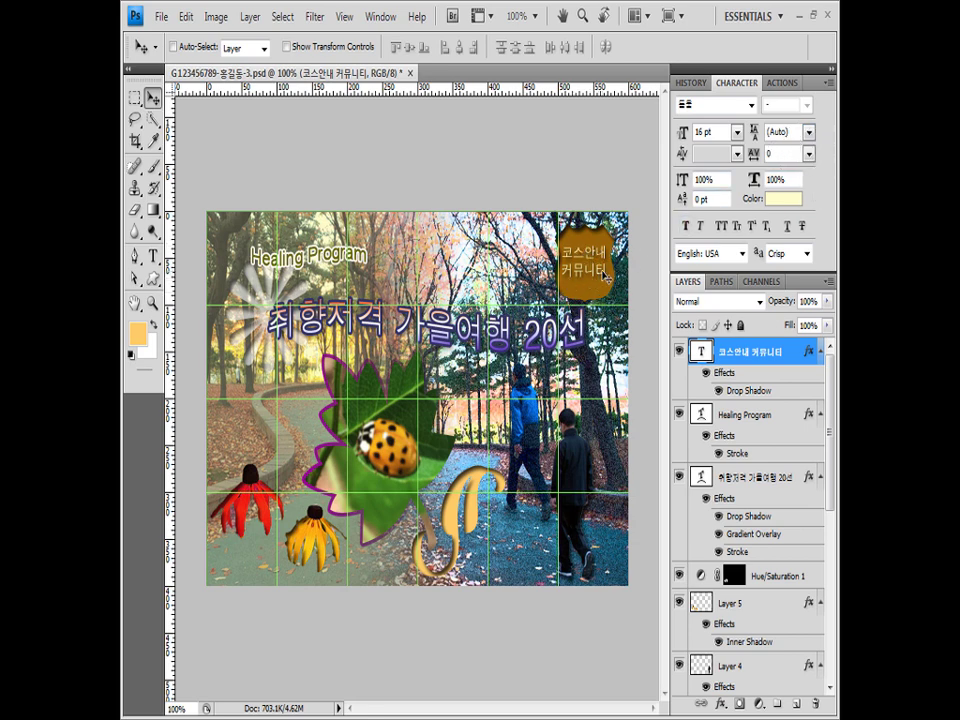
# Set the badge paragraph's Auto Leading to 125% in its Justification settings
pyautogui.click(380, 16)
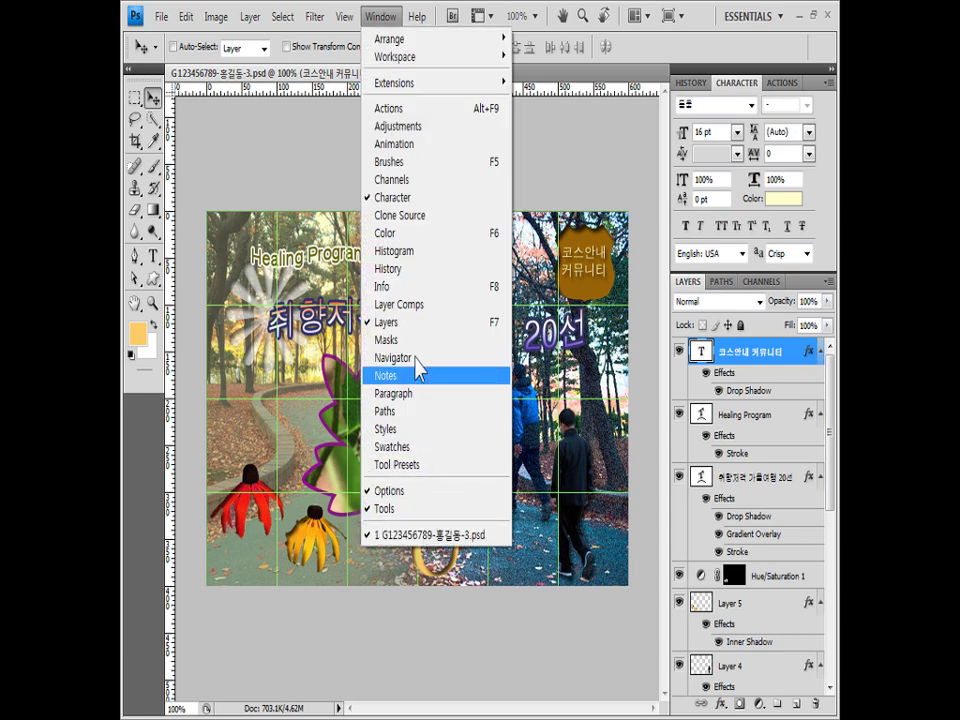
pyautogui.click(410, 396)
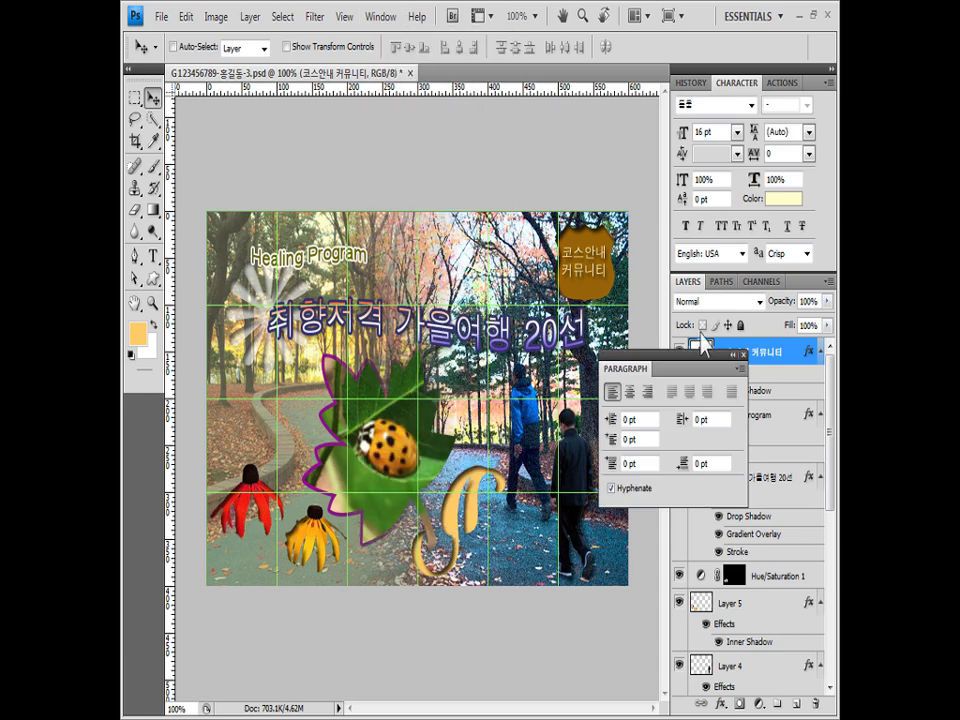
pyautogui.click(741, 369)
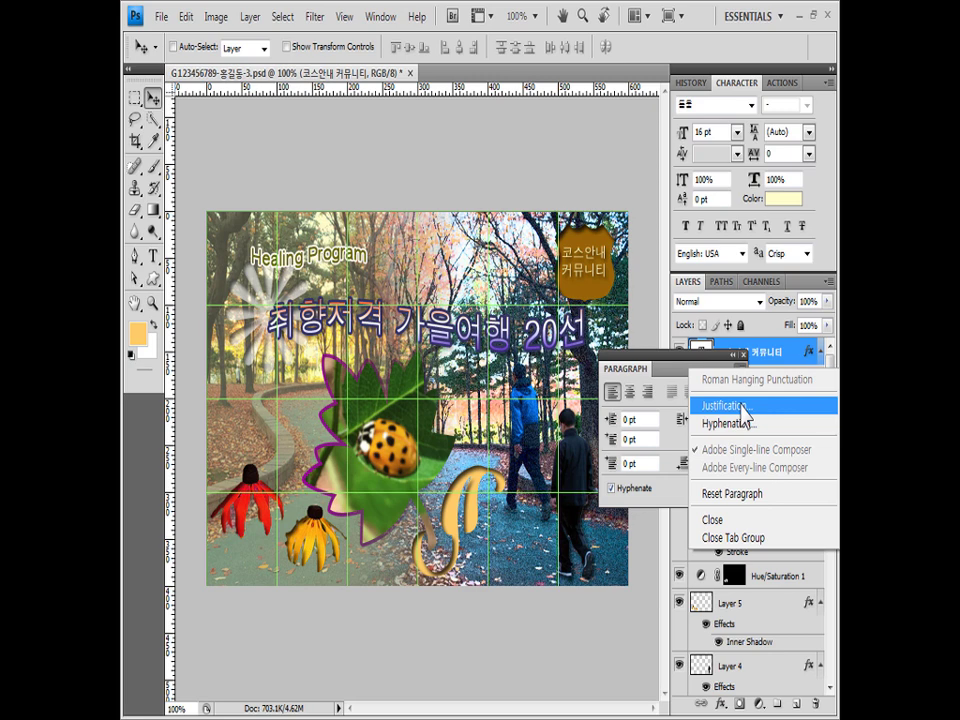
pyautogui.click(740, 405)
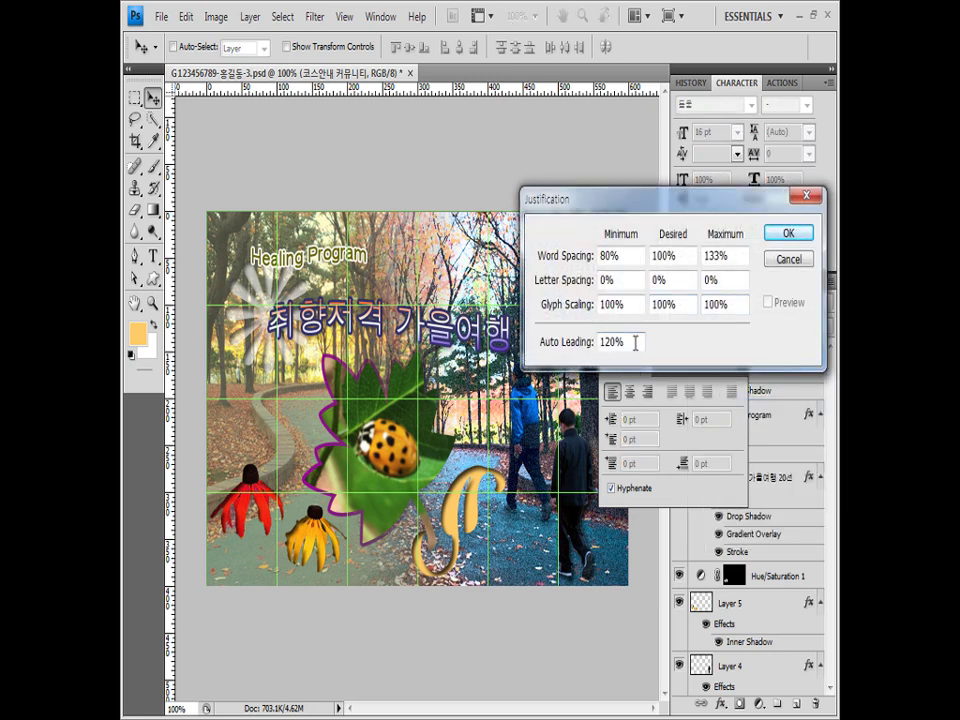
pyautogui.doubleClick(635, 343)
pyautogui.write('125')
pyautogui.click(795, 236)
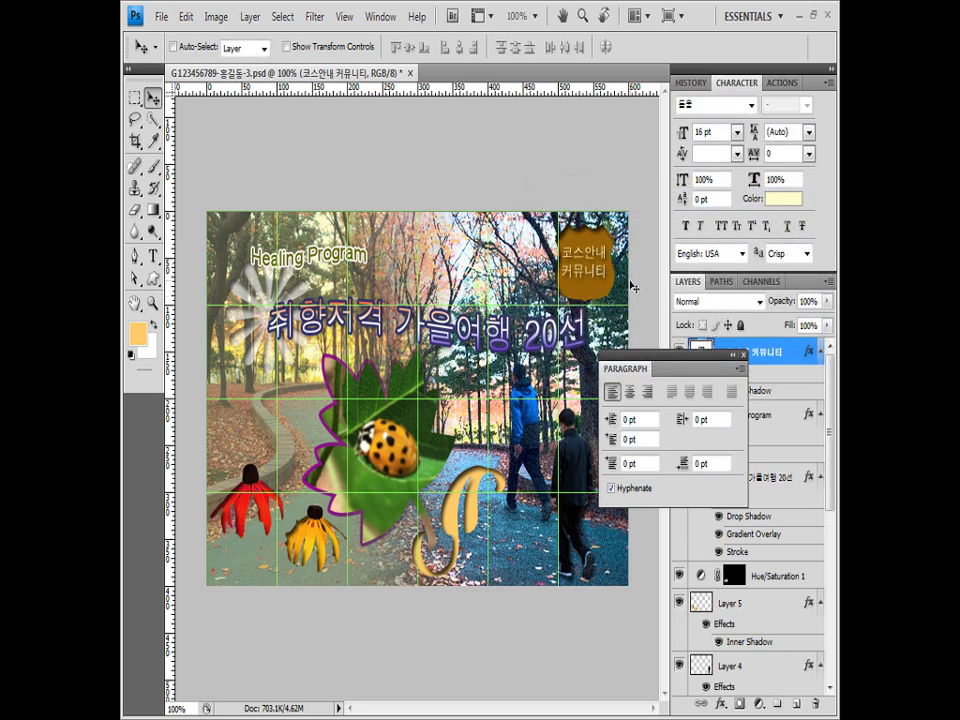
pyautogui.click(742, 355)
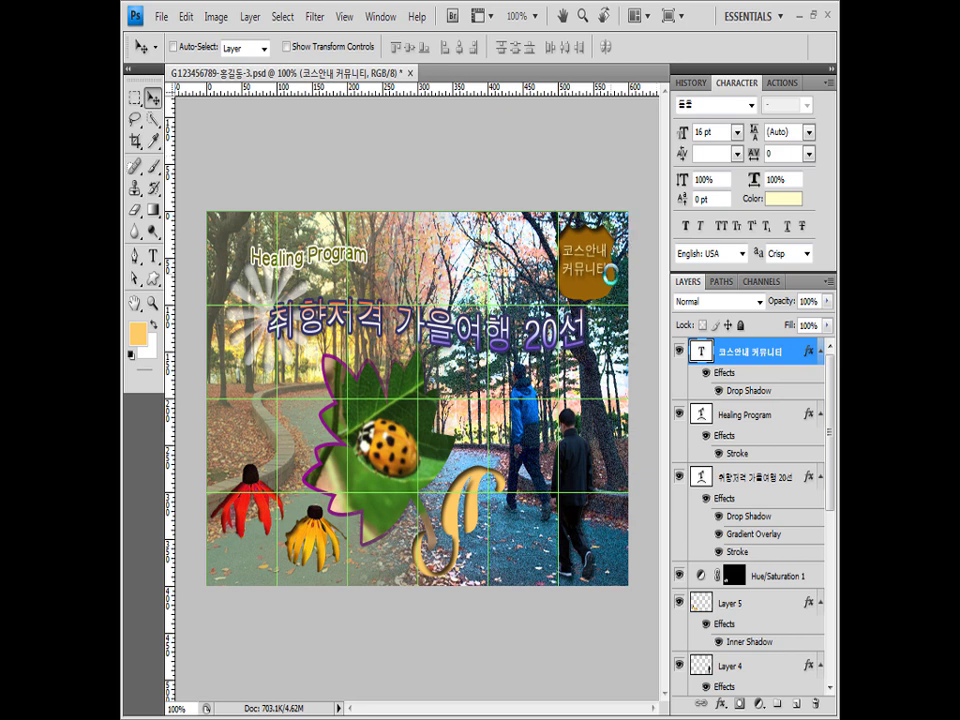
# Add a text layer reading "예약종합안내" across the walkers' feet near the image's lower right corner and give it a Stroke
pyautogui.click(154, 256)
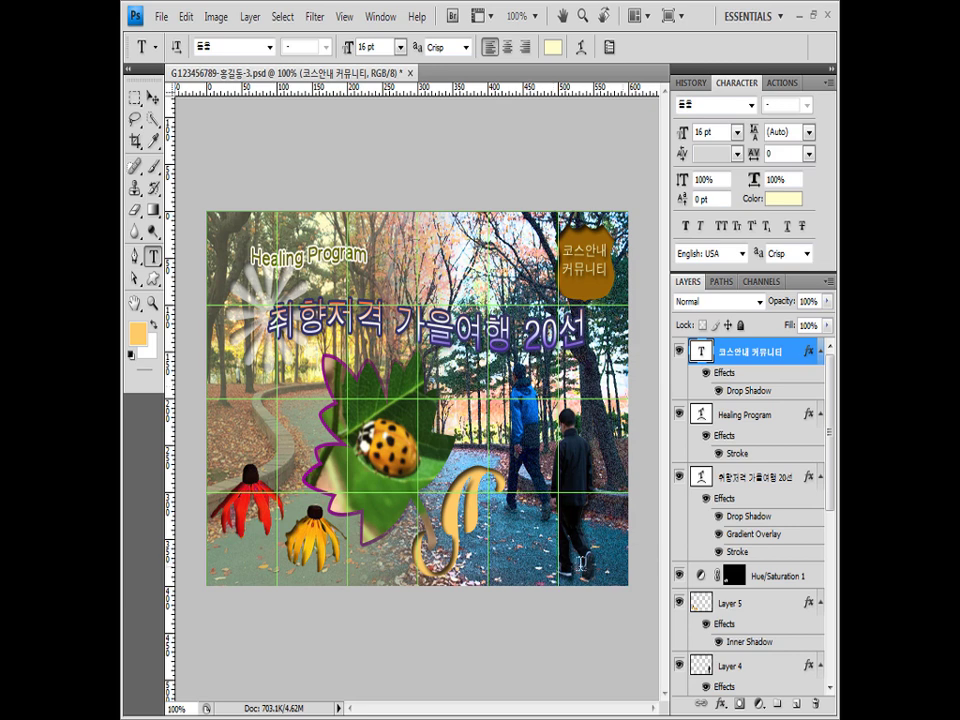
pyautogui.click(527, 561)
pyautogui.write('예약종합안내')
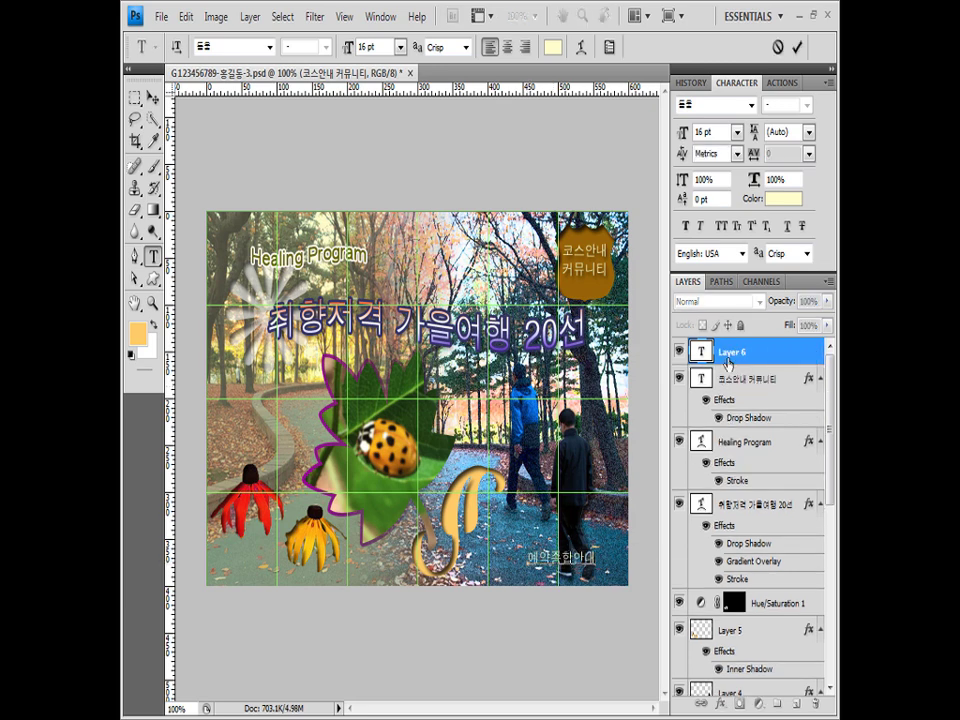
pyautogui.click(729, 362)
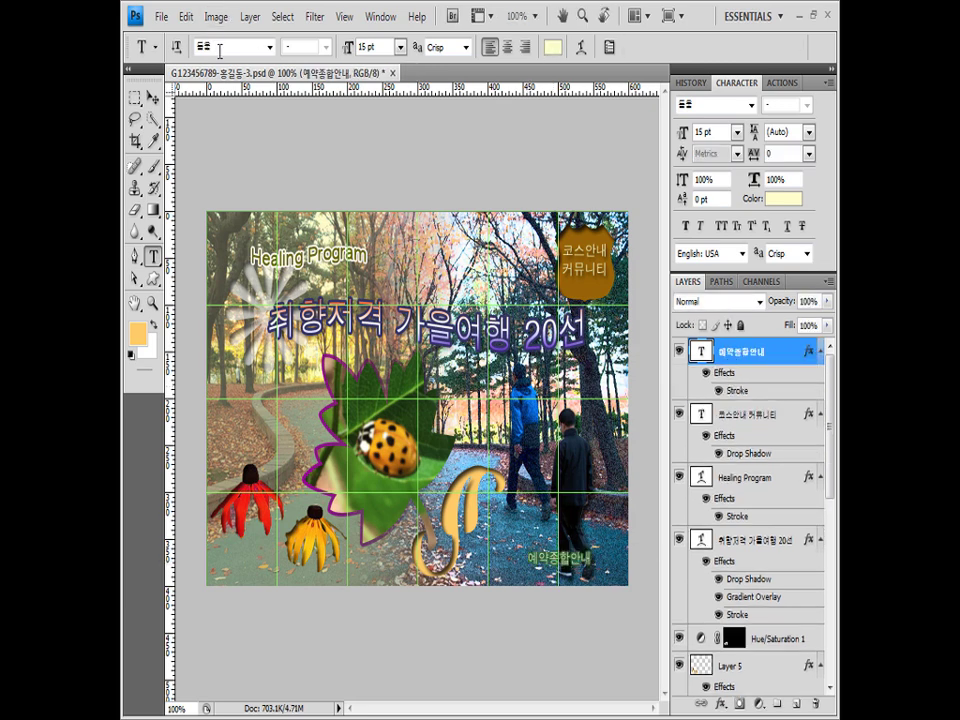
# Format the 예약종합안내 text at 20 pt in white #ffffff and move it slightly down and right towards the image corner
pyautogui.write('20')
pyautogui.click(552, 47)
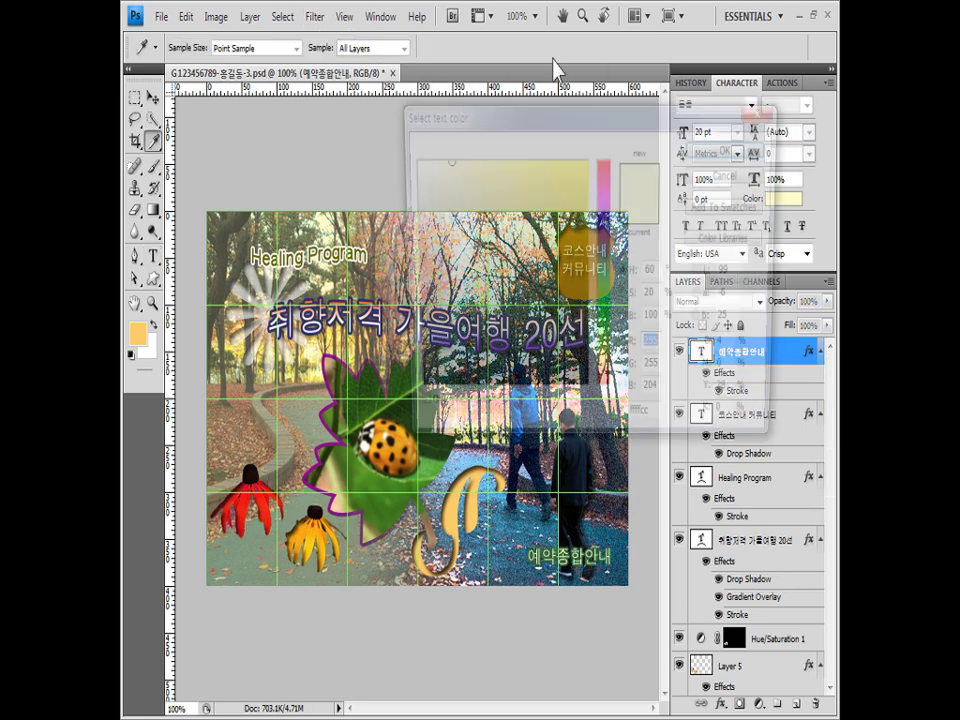
pyautogui.moveTo(444, 160); pyautogui.dragTo(408, 159)
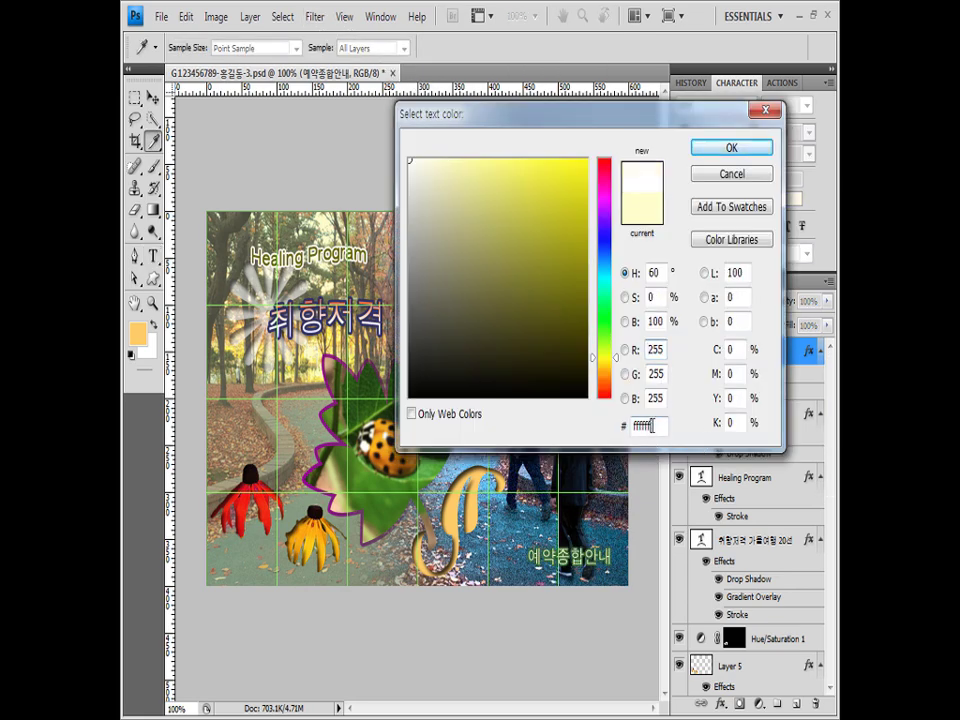
pyautogui.click(745, 152)
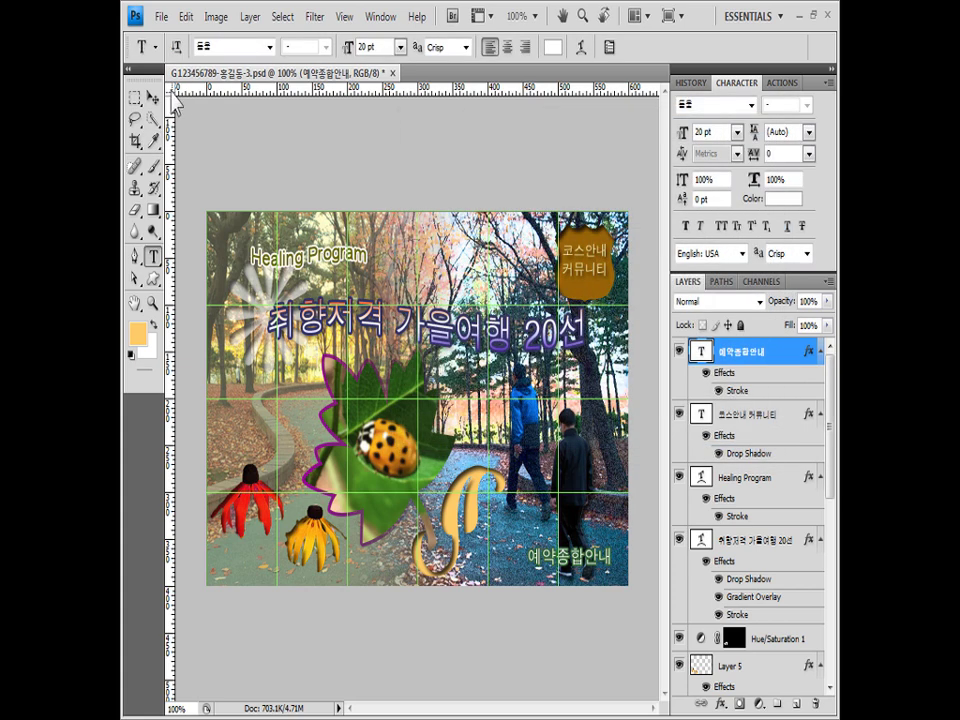
pyautogui.click(153, 98)
pyautogui.moveTo(585, 567); pyautogui.dragTo(594, 577)
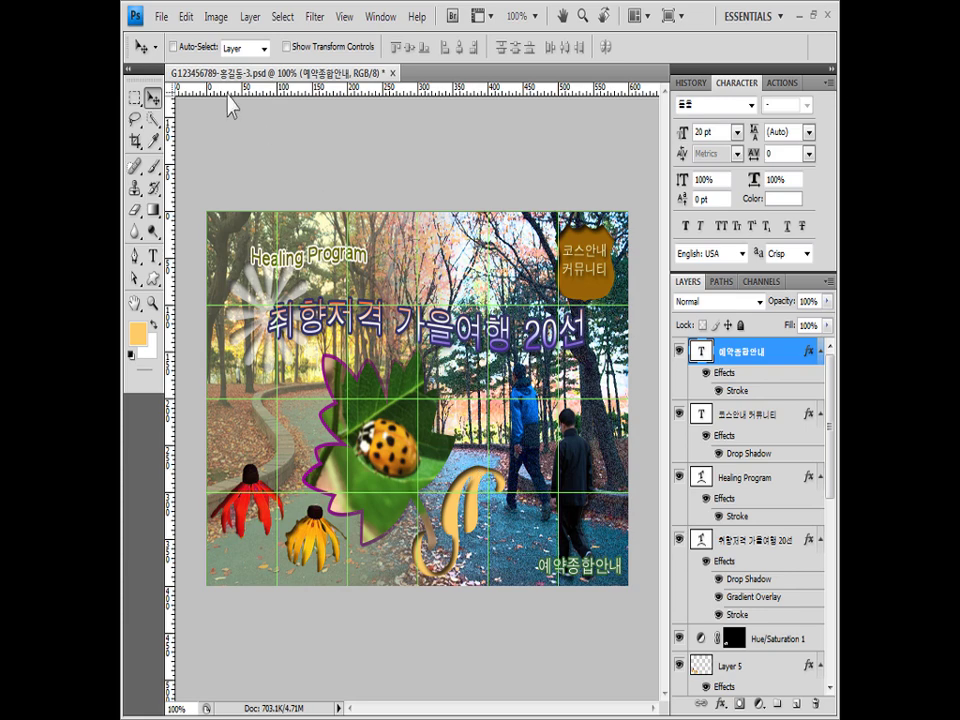
# Save a JPEG copy of the composite in the GTQ folder under the document's current file name
pyautogui.click(161, 17)
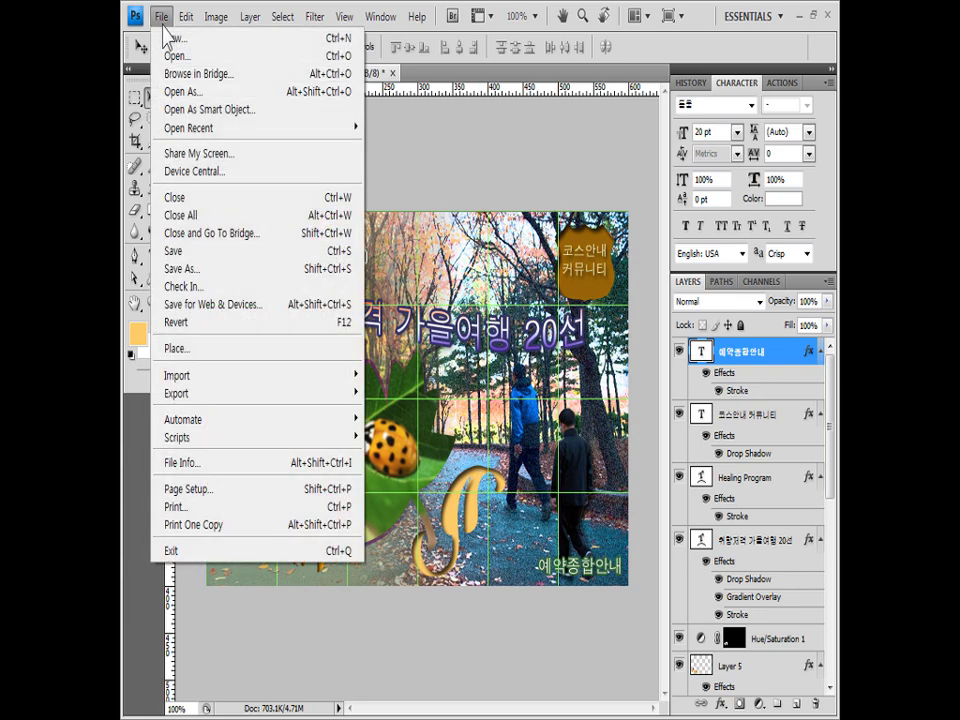
pyautogui.click(197, 272)
pyautogui.click(416, 396)
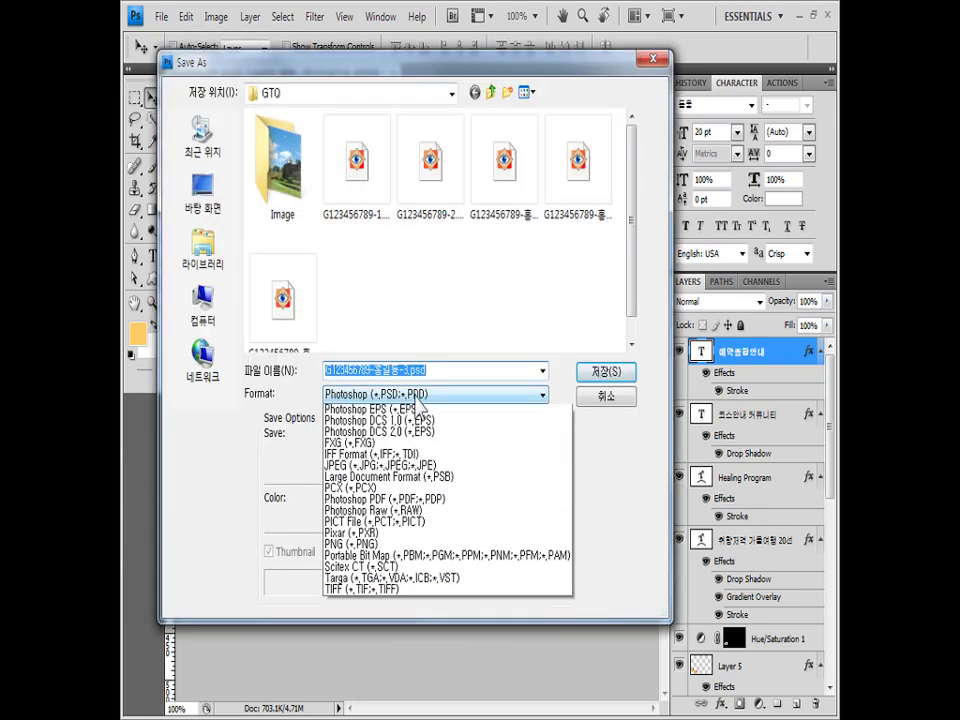
pyautogui.click(440, 498)
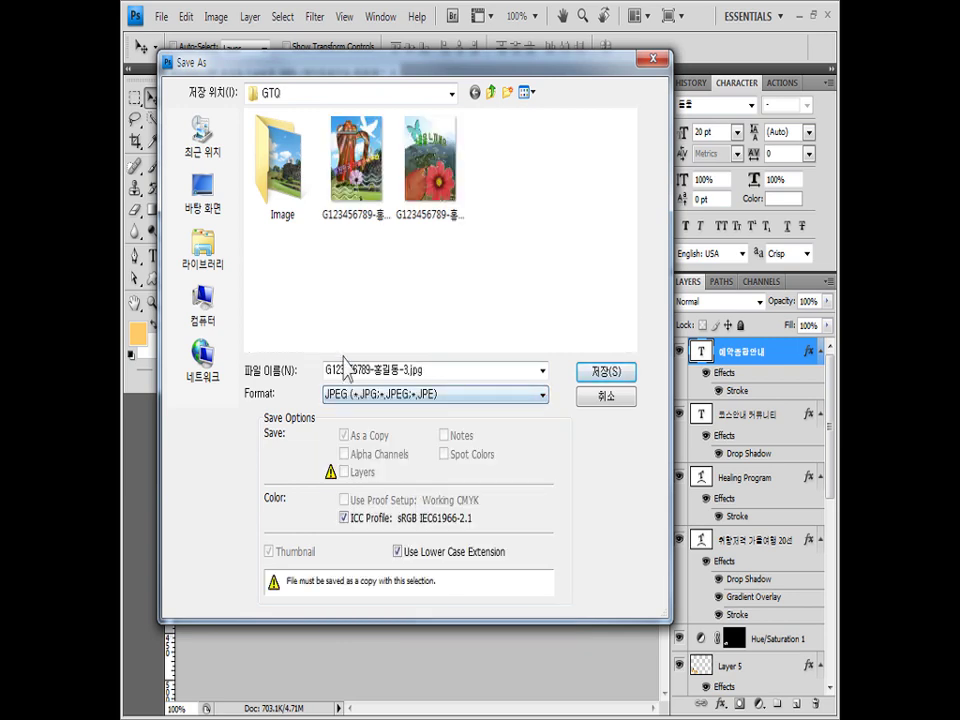
pyautogui.click(618, 374)
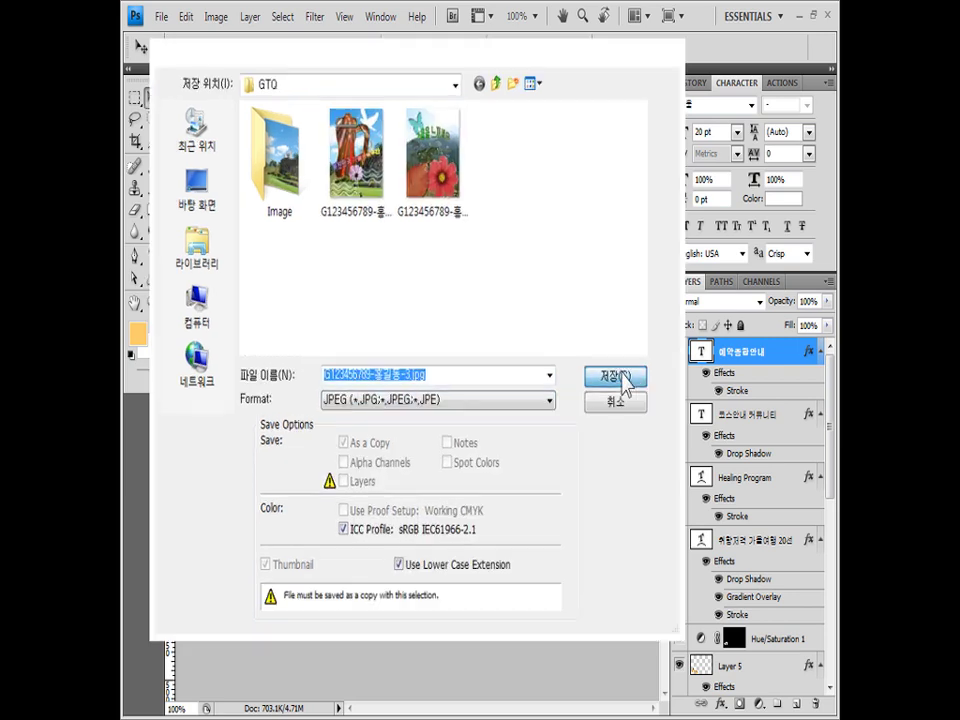
pyautogui.click(546, 250)
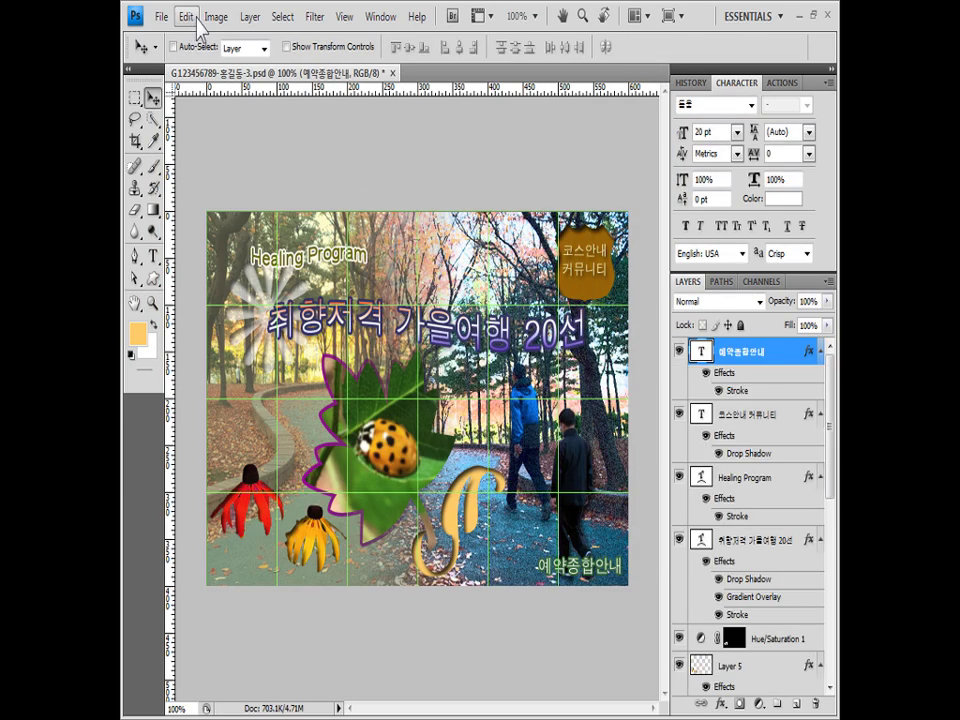
# Resize the whole image to 60 x 40 pixels with proportions constrained
pyautogui.click(216, 17)
pyautogui.click(229, 156)
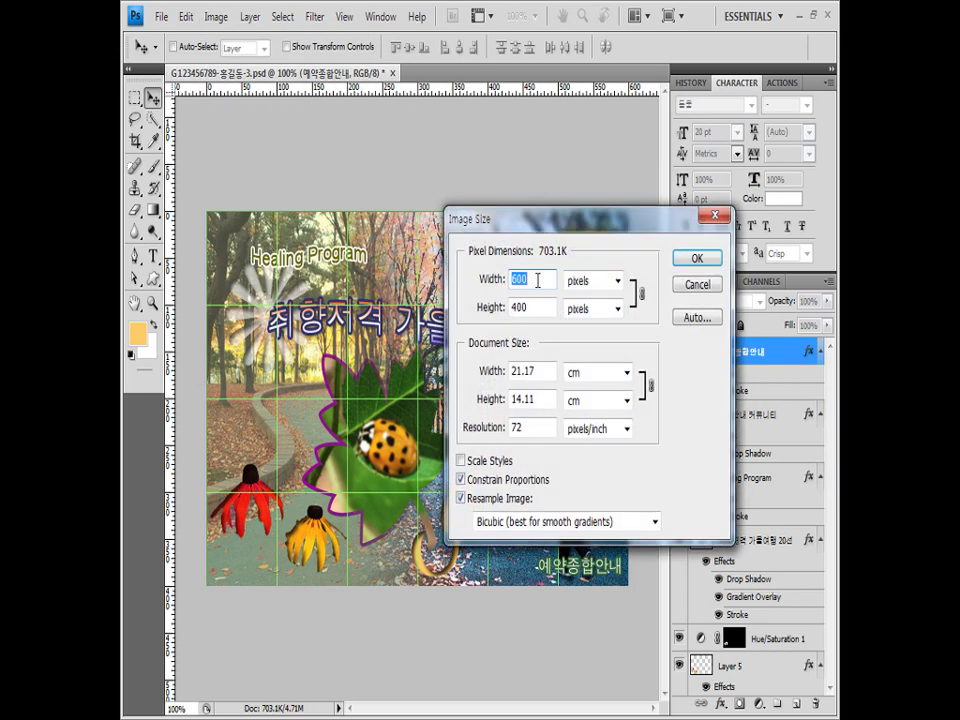
pyautogui.write('60')
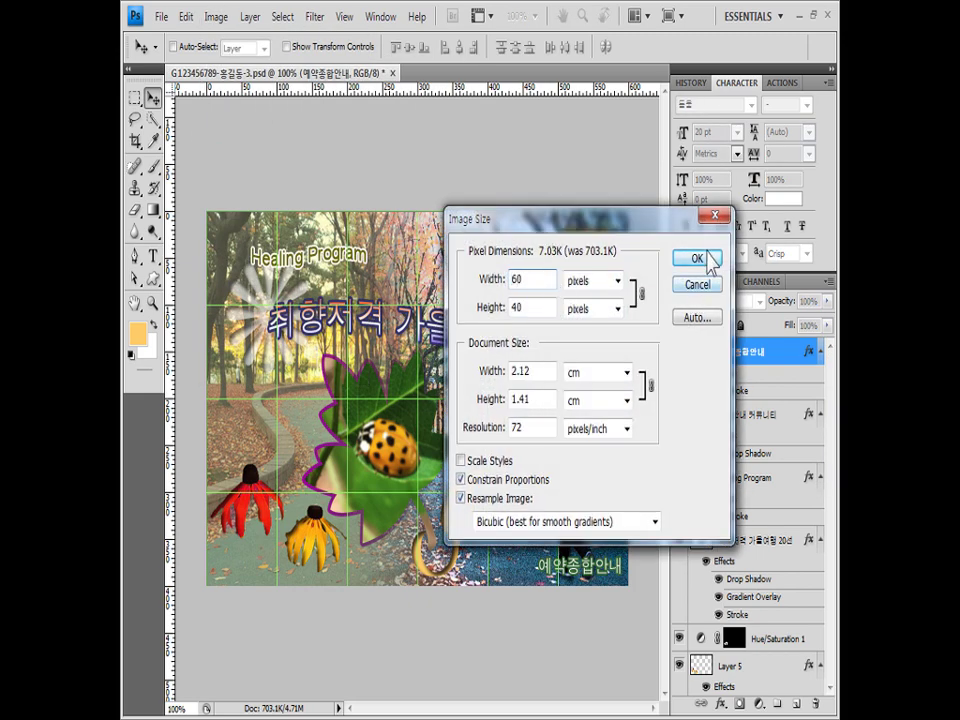
pyautogui.click(697, 258)
# Save the reduced image as a layered PSD in the GTQ folder, replacing the existing file of the same name
pyautogui.click(161, 17)
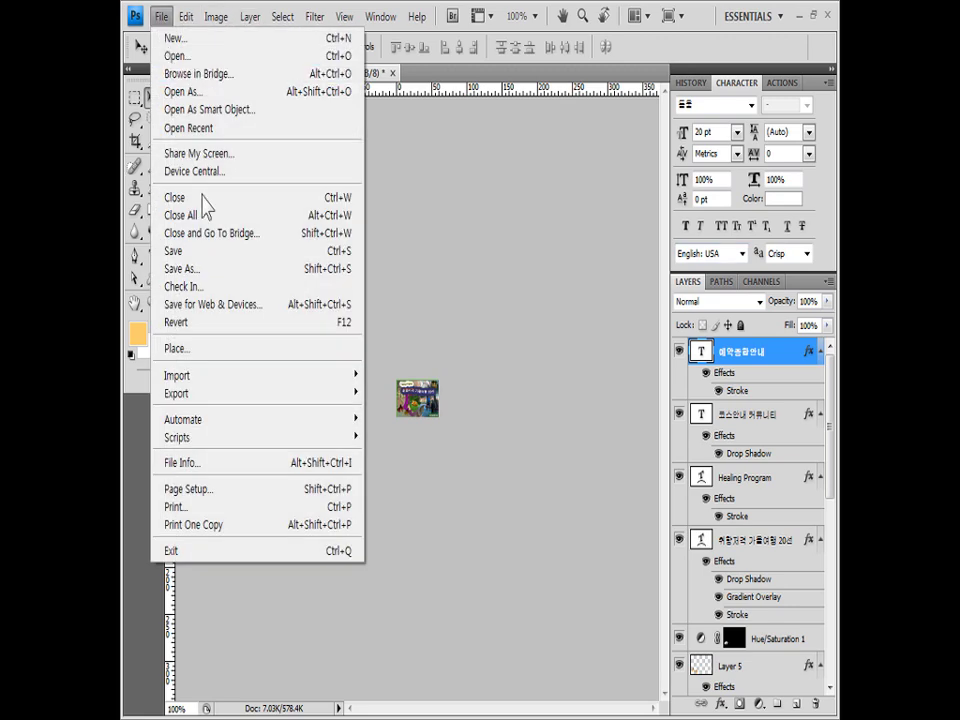
pyautogui.click(219, 270)
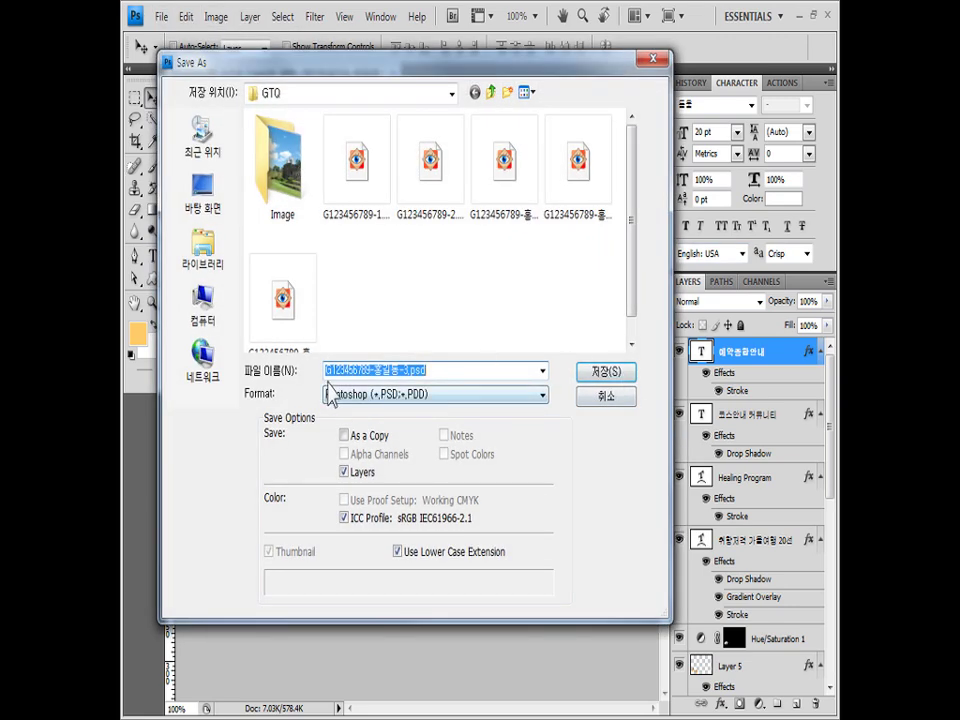
pyautogui.click(634, 377)
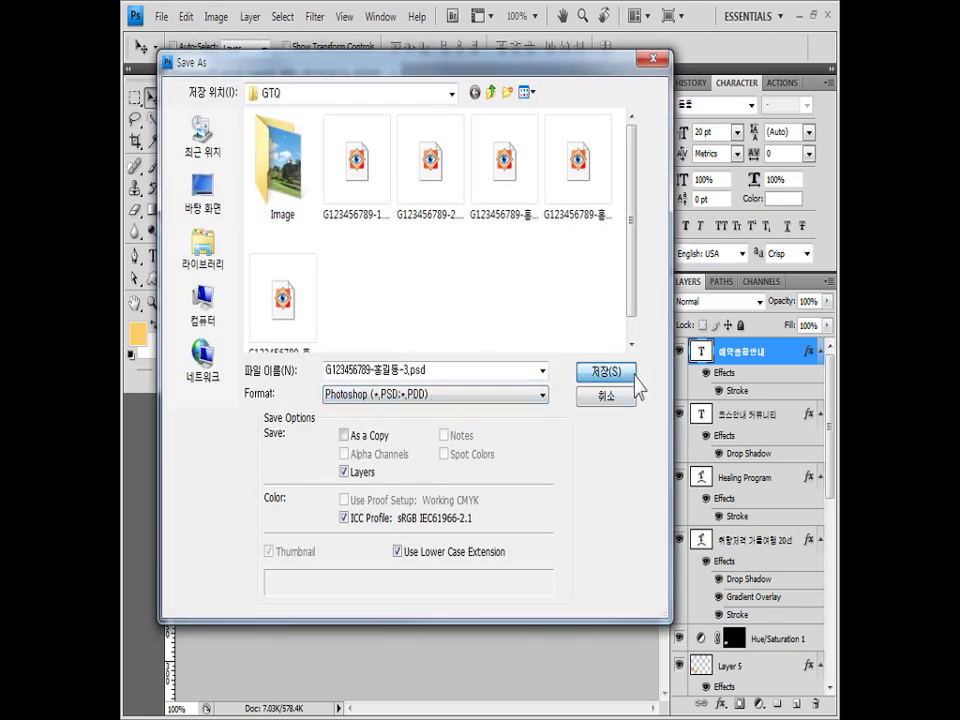
pyautogui.click(450, 296)
pyautogui.click(598, 288)
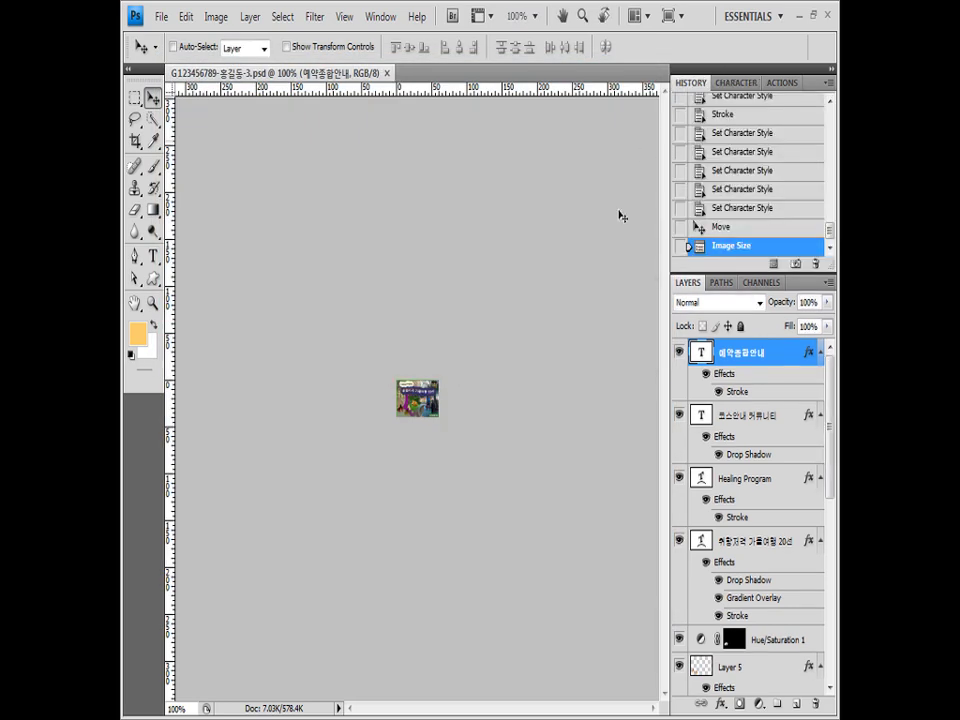
# Revert to the history state before the resize and save the full-size PSD in GTQ, named with the exam number followed by "-3"
pyautogui.click(718, 228)
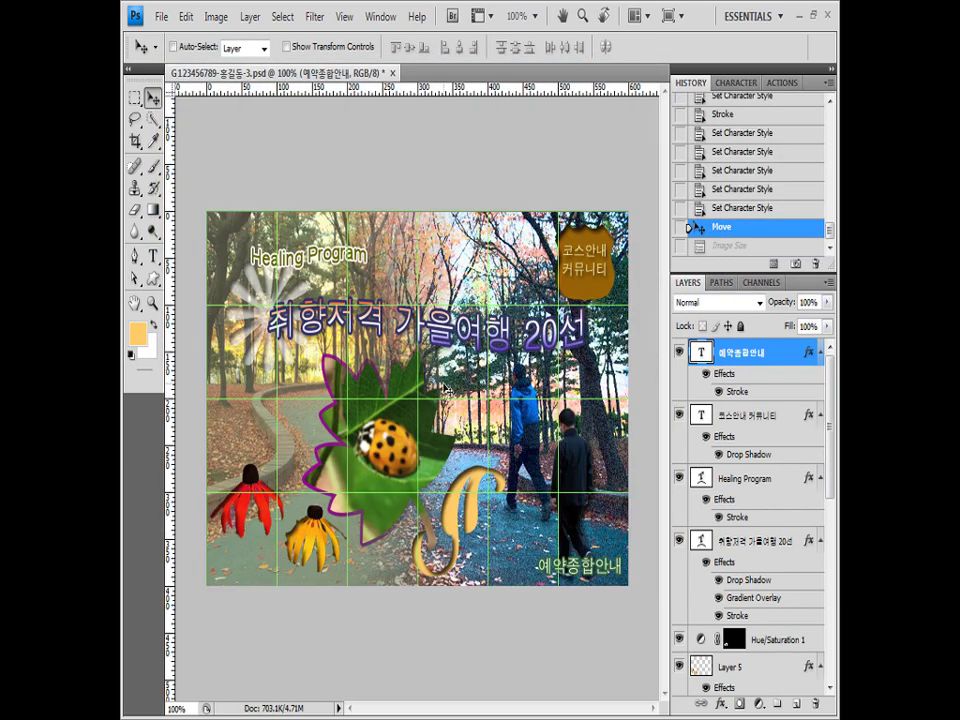
pyautogui.click(161, 16)
pyautogui.click(204, 268)
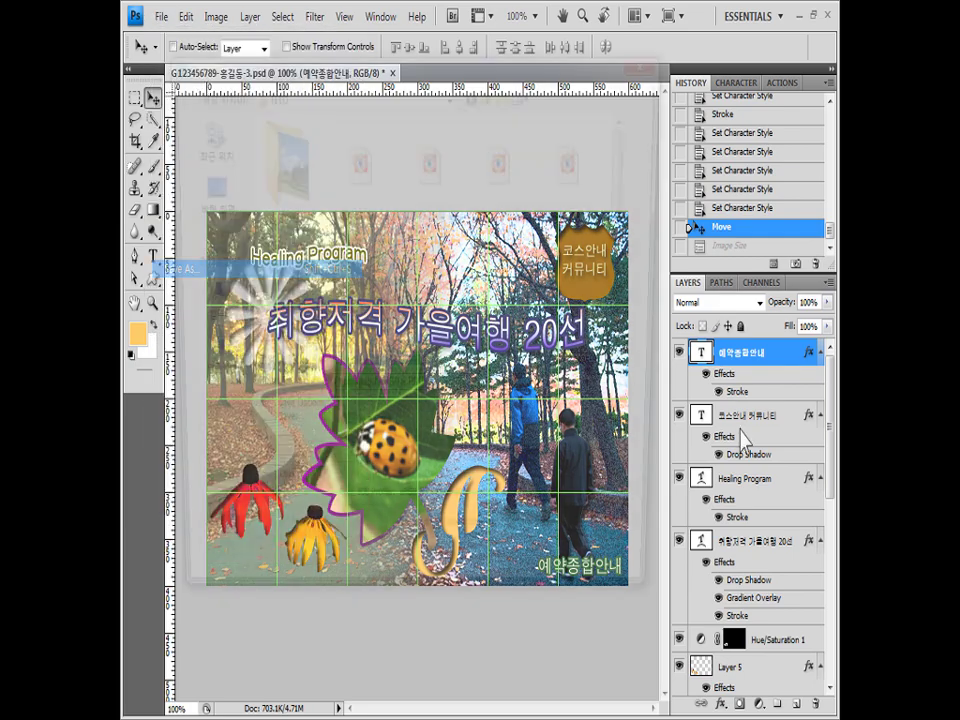
pyautogui.click(352, 195)
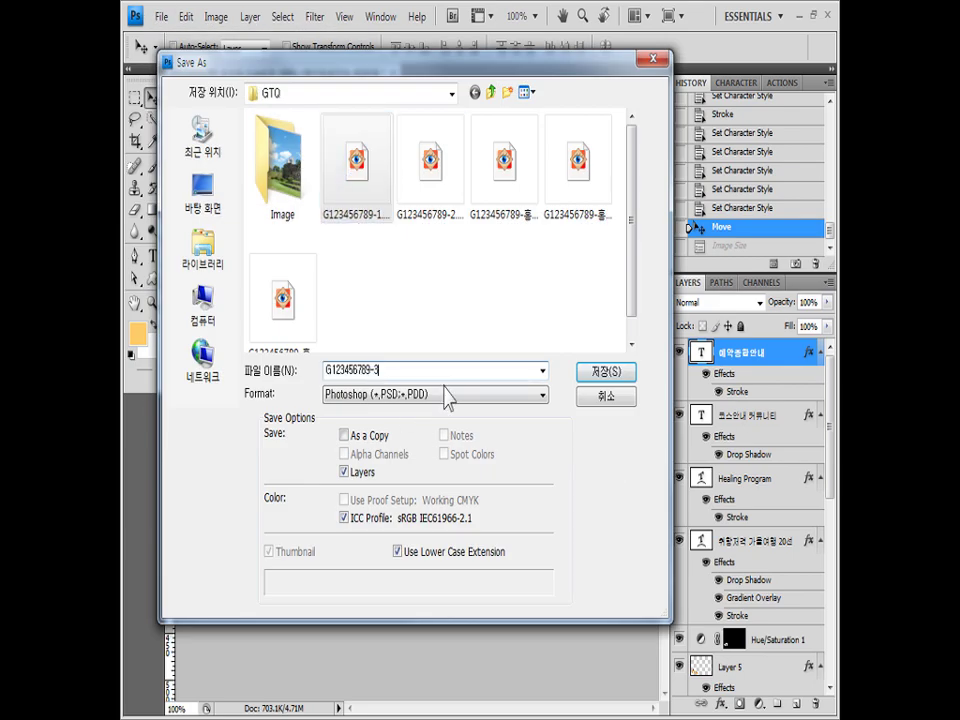
pyautogui.click(618, 376)
pyautogui.click(632, 291)
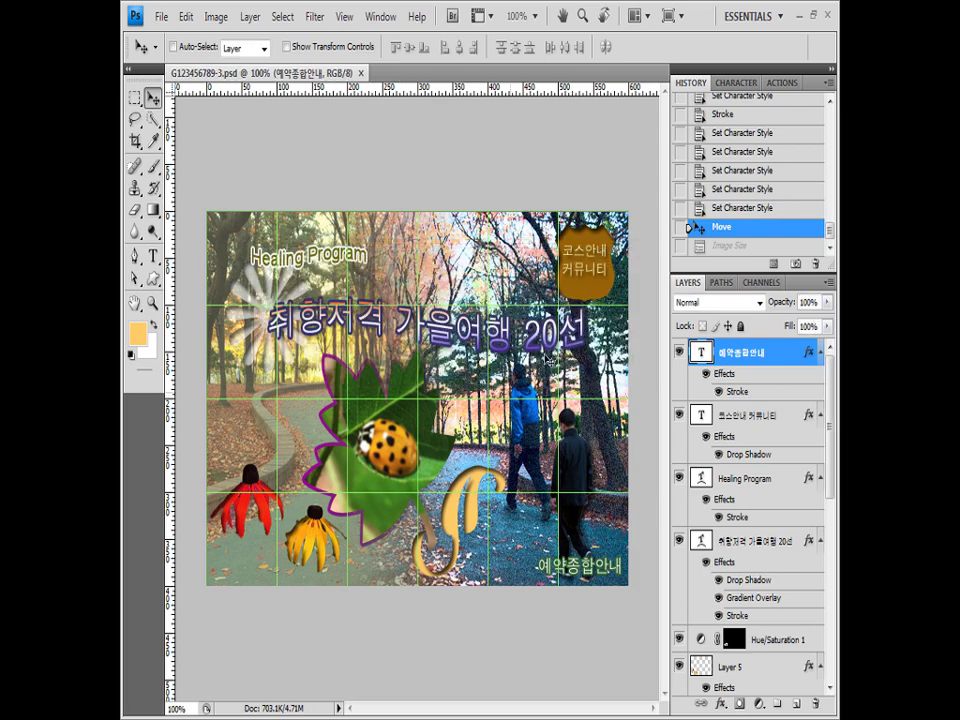
# Close the saved document and create a new 600 x 400 pixel RGB document at 72 pixels/inch with a white background
pyautogui.click(361, 73)
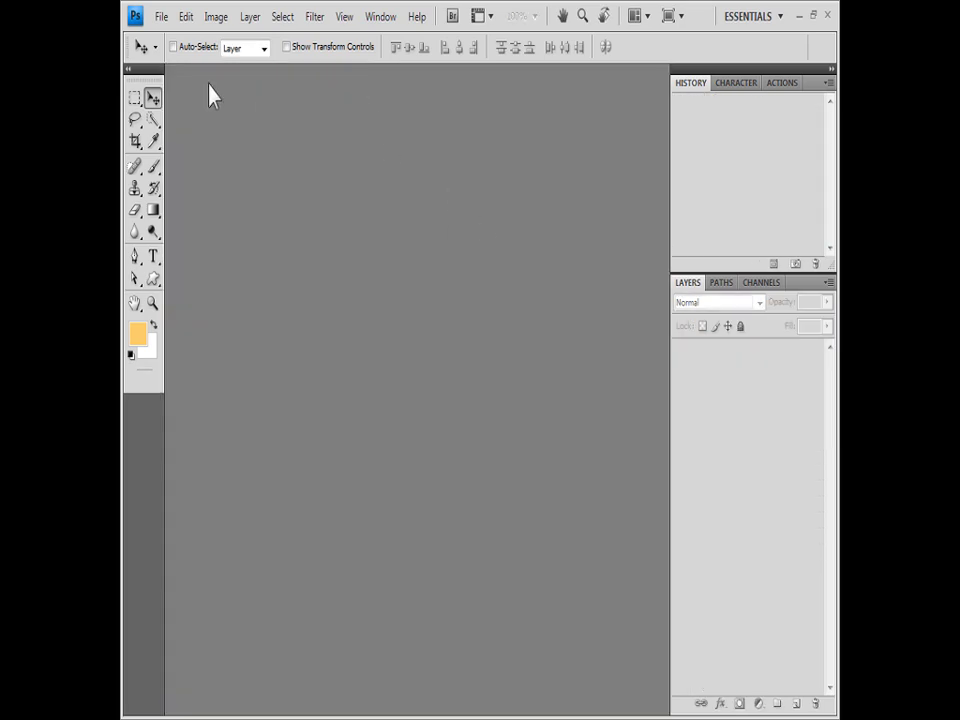
pyautogui.click(162, 17)
pyautogui.click(180, 37)
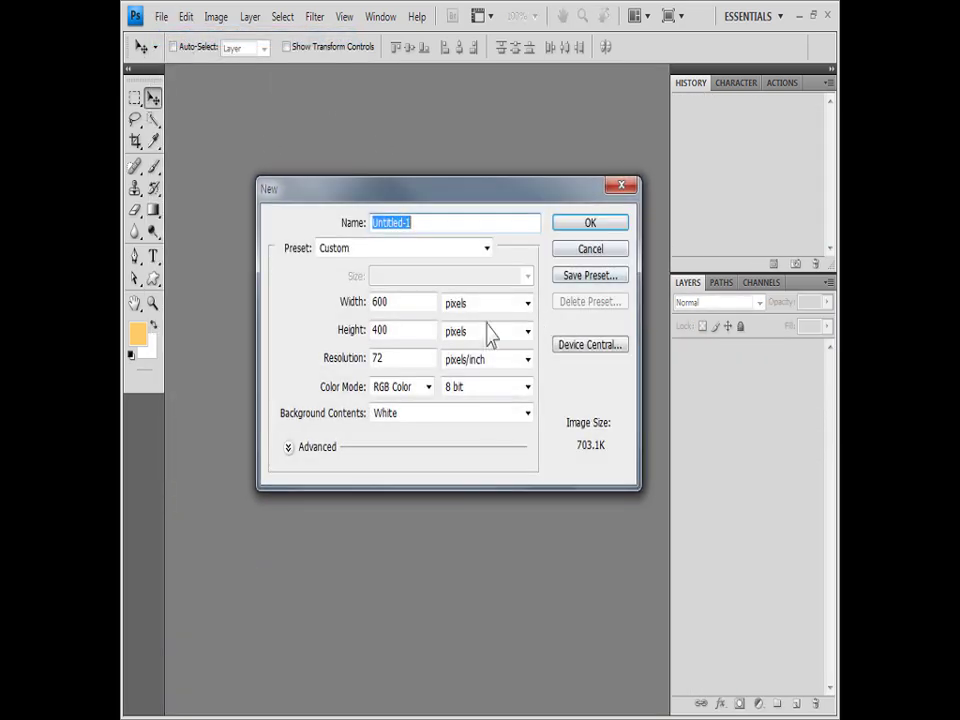
pyautogui.click(590, 236)
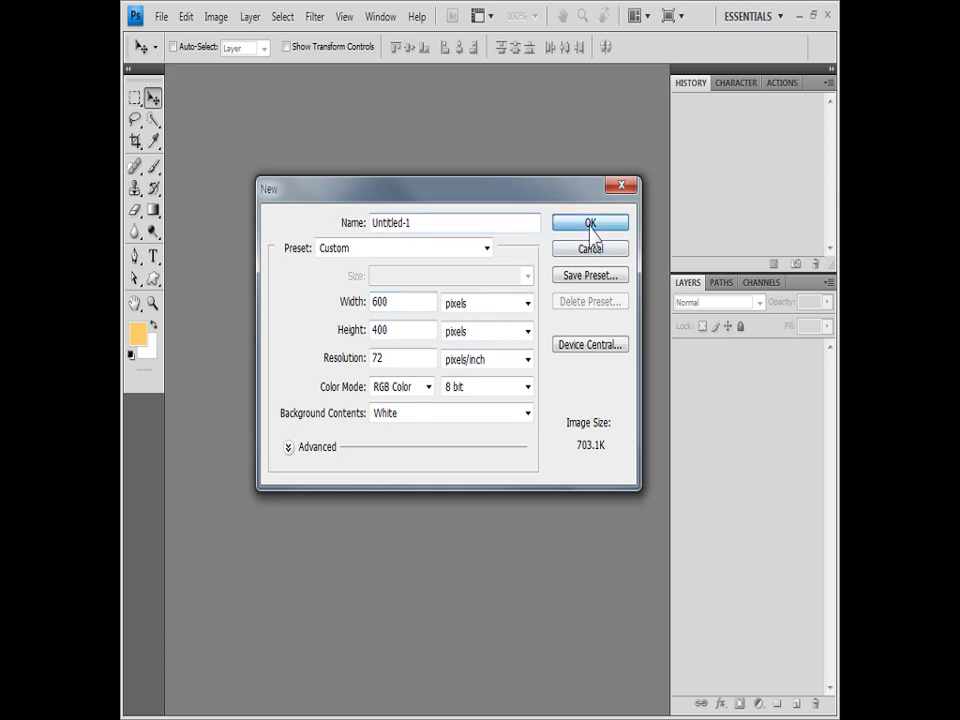
# Save the blank document as a PSD in the GTQ folder, named with the exam number and candidate name followed by "-4"
pyautogui.click(160, 16)
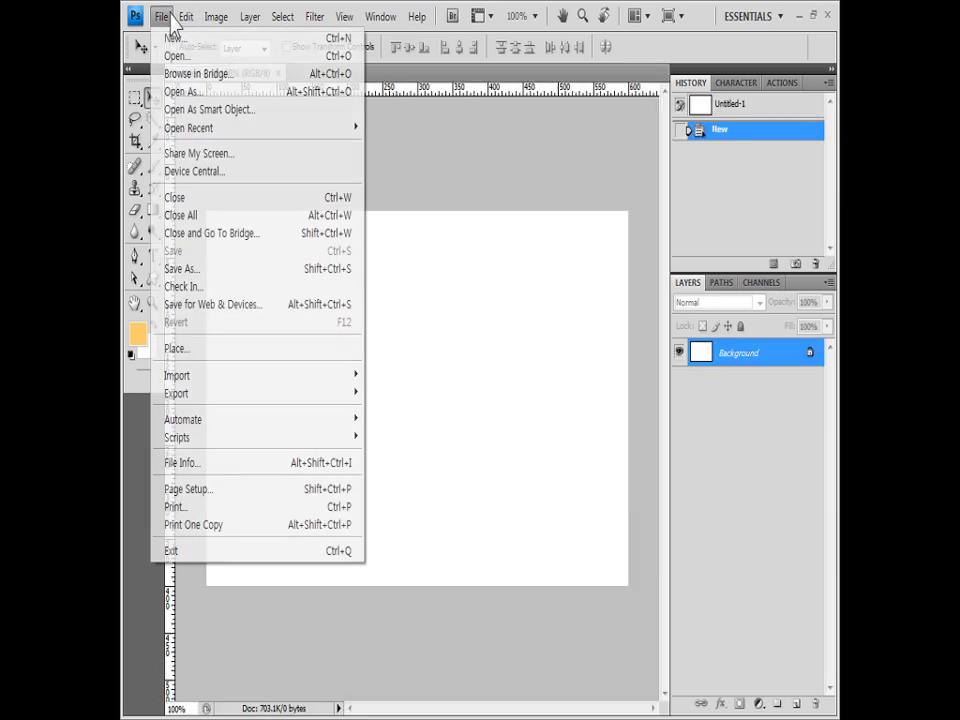
pyautogui.click(205, 270)
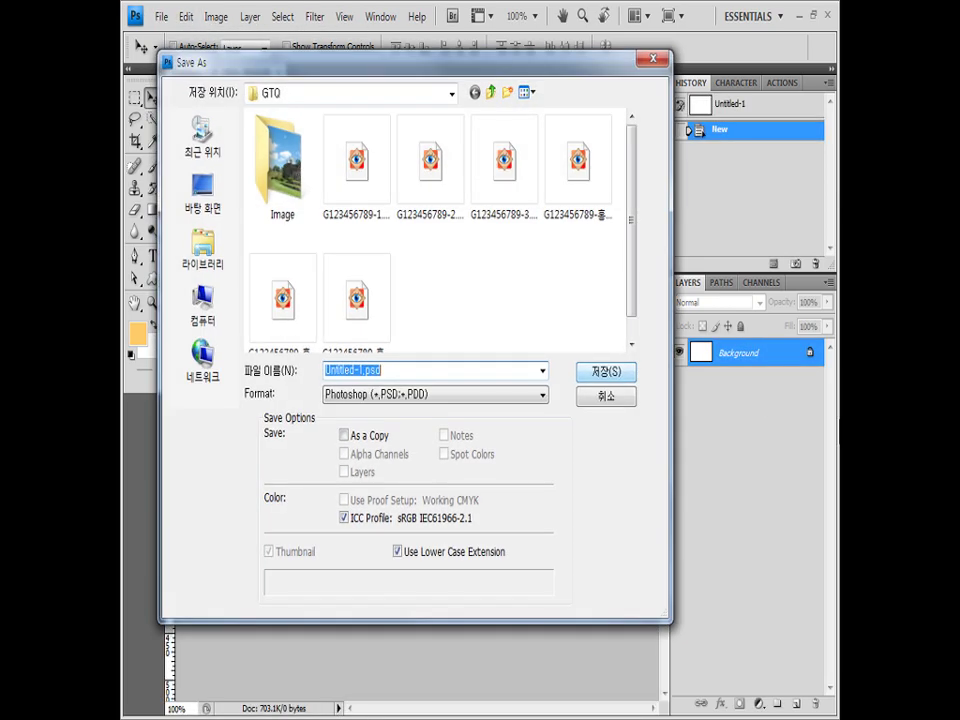
pyautogui.click(381, 348)
pyautogui.doubleClick(400, 376)
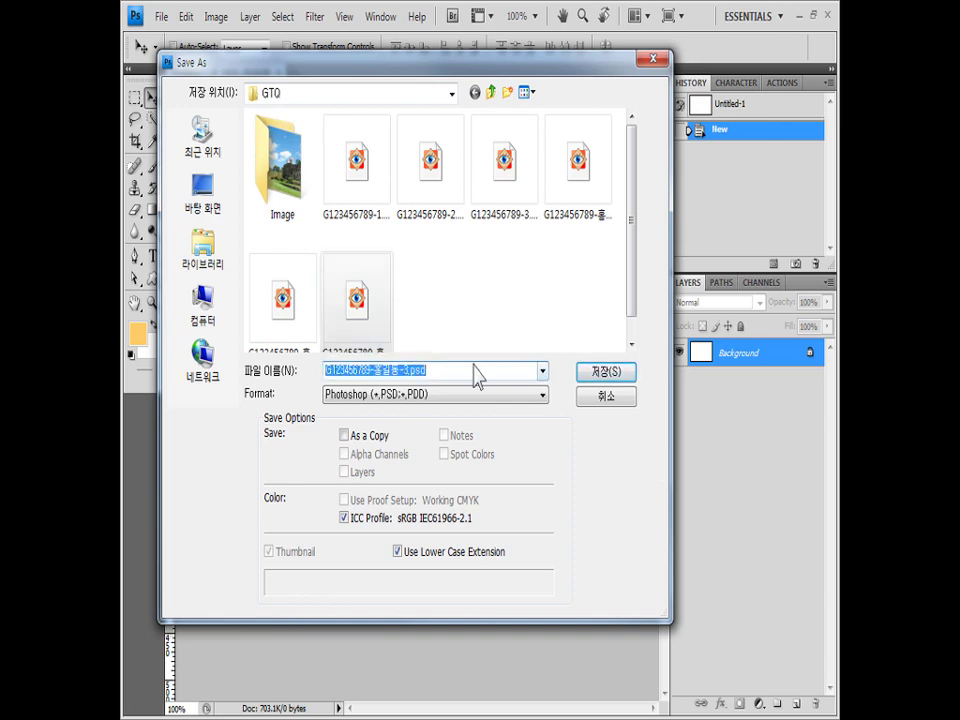
pyautogui.moveTo(403, 366); pyautogui.dragTo(517, 373)
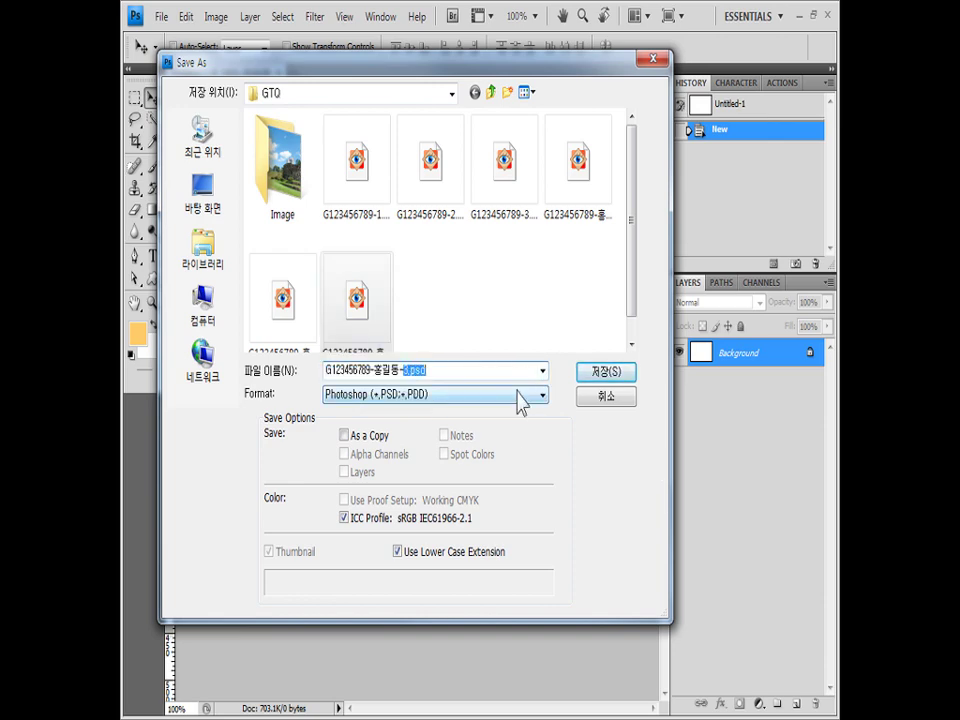
pyautogui.write('4')
pyautogui.click(608, 375)
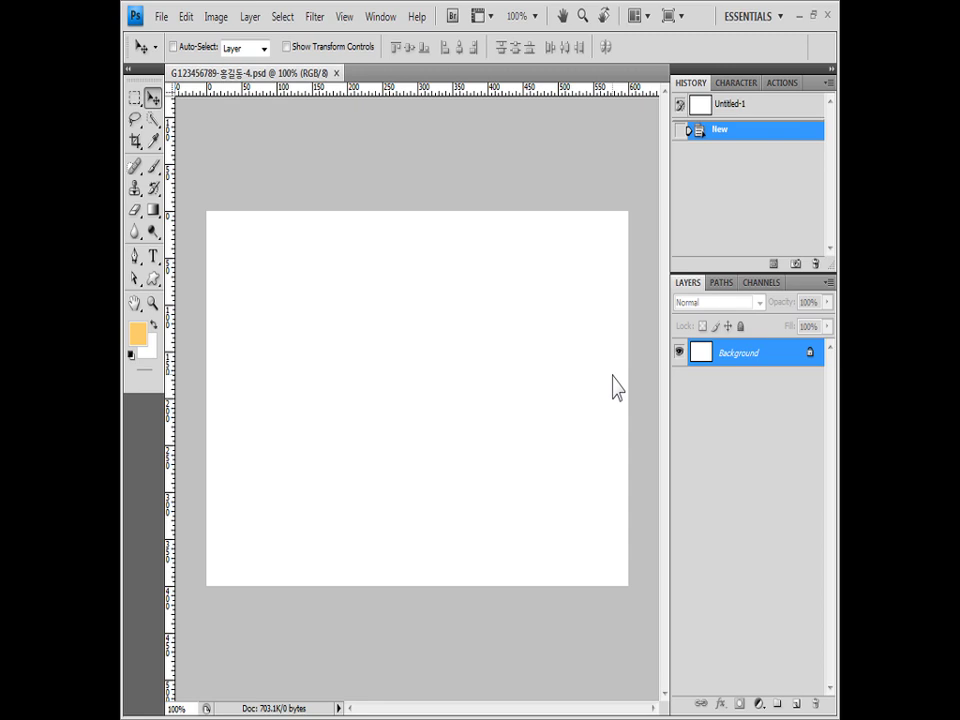
# Set the foreground colour to #ccffff and fill the Background layer with it
pyautogui.click(138, 336)
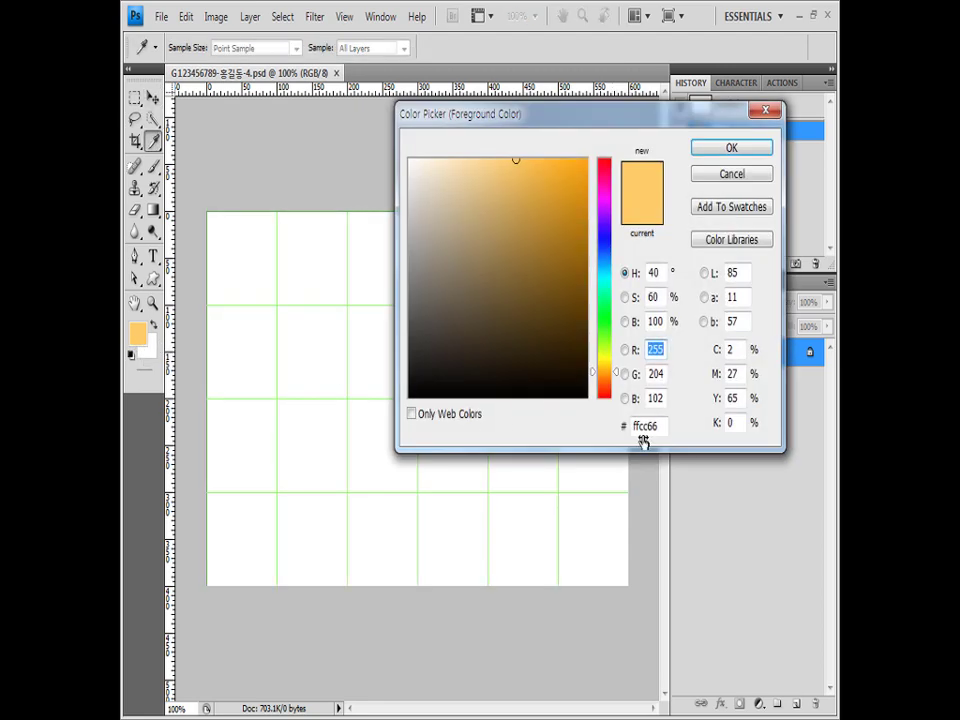
pyautogui.doubleClick(640, 425)
pyautogui.write('ccffff')
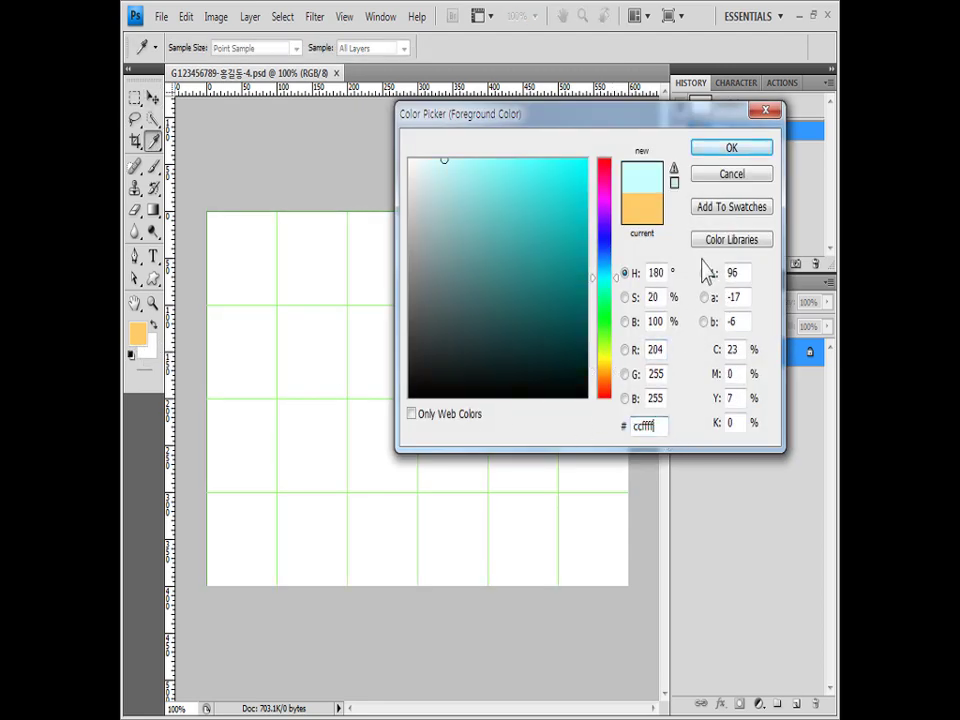
pyautogui.click(731, 148)
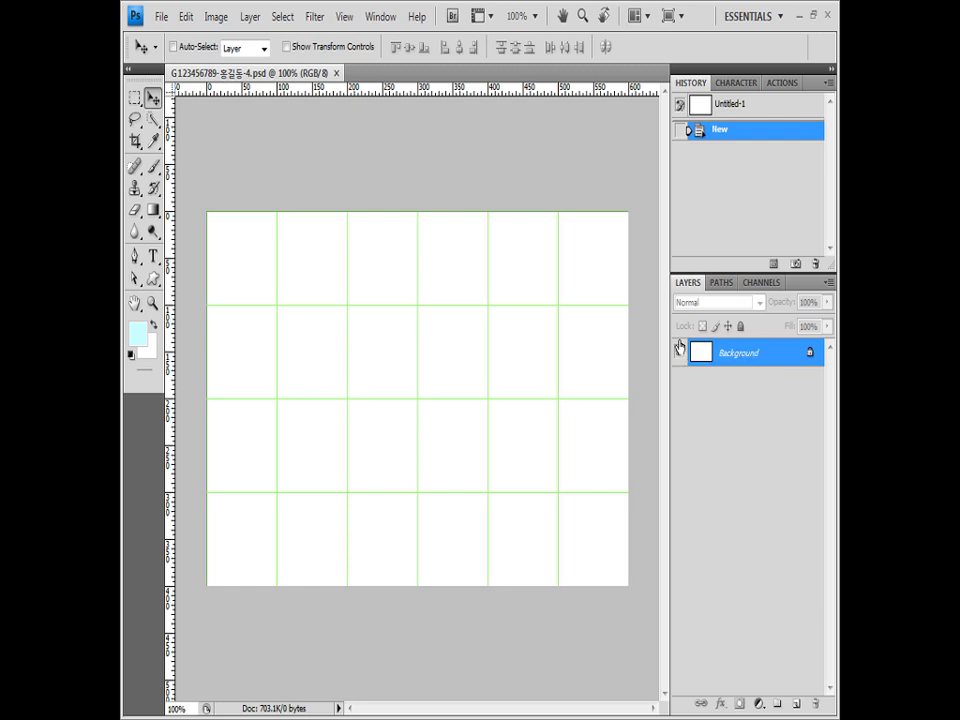
pyautogui.hotkey('alt', 'BackSpace')
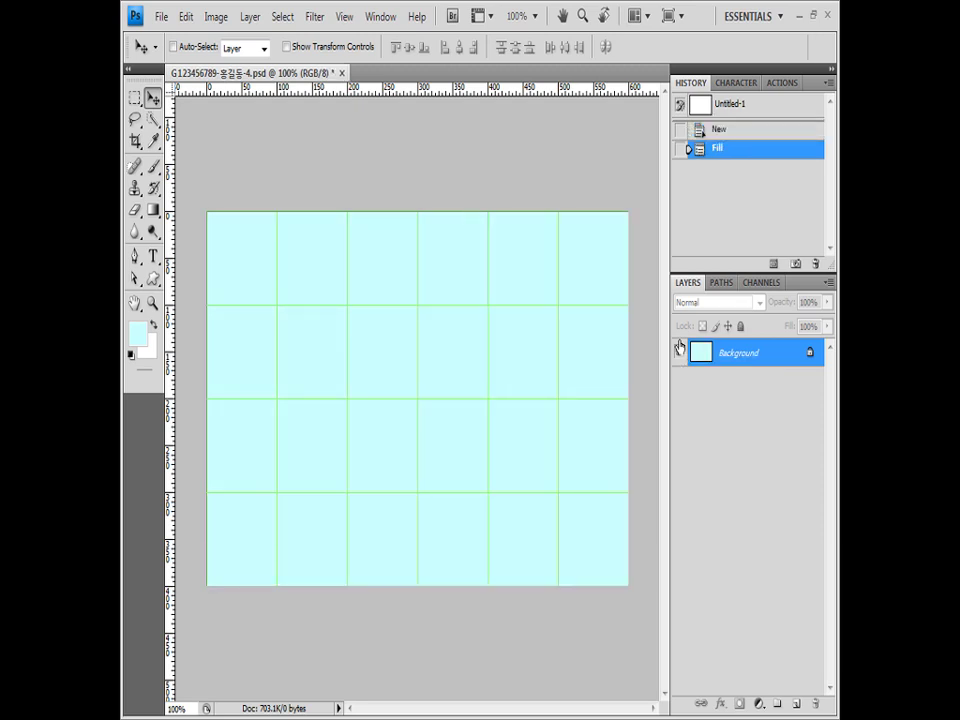
# Open 1급-12.JPG from the Chapter02 folder, copy the whole photo into the "-4" document as a new layer, and close the source image
pyautogui.hotkey('alt', 'Tab')
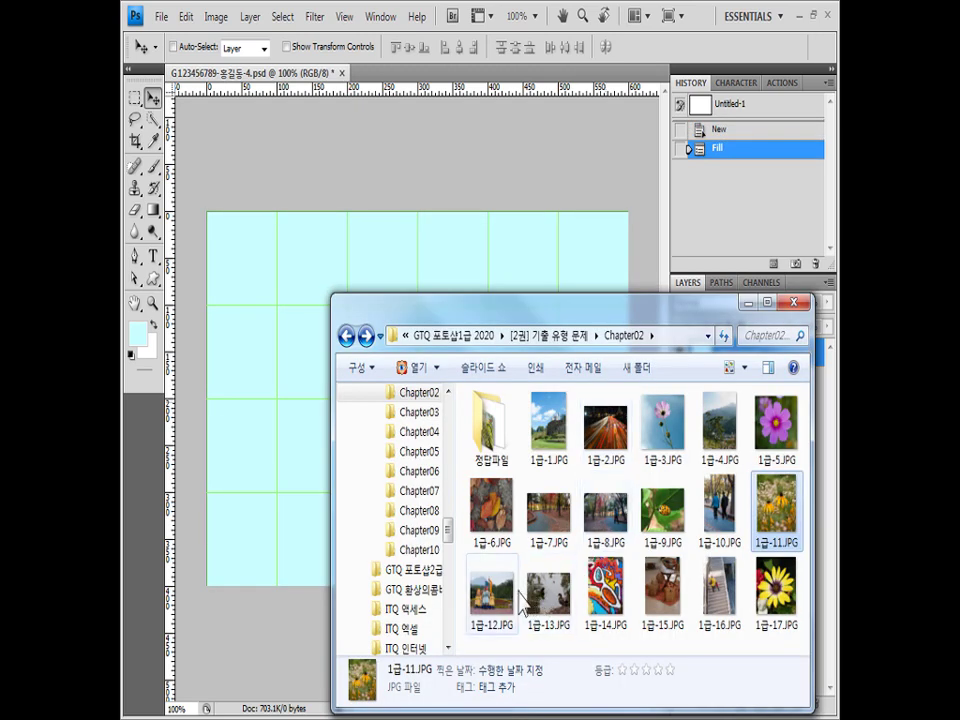
pyautogui.moveTo(501, 598); pyautogui.dragTo(567, 45)
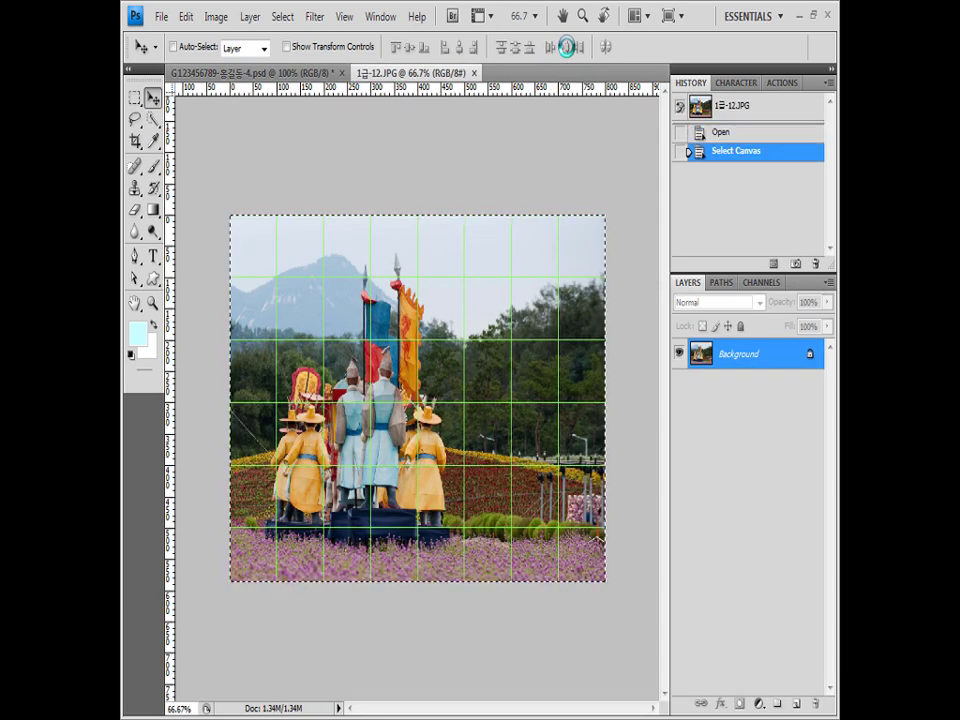
pyautogui.hotkey('ctrl', 'c')
pyautogui.click(258, 73)
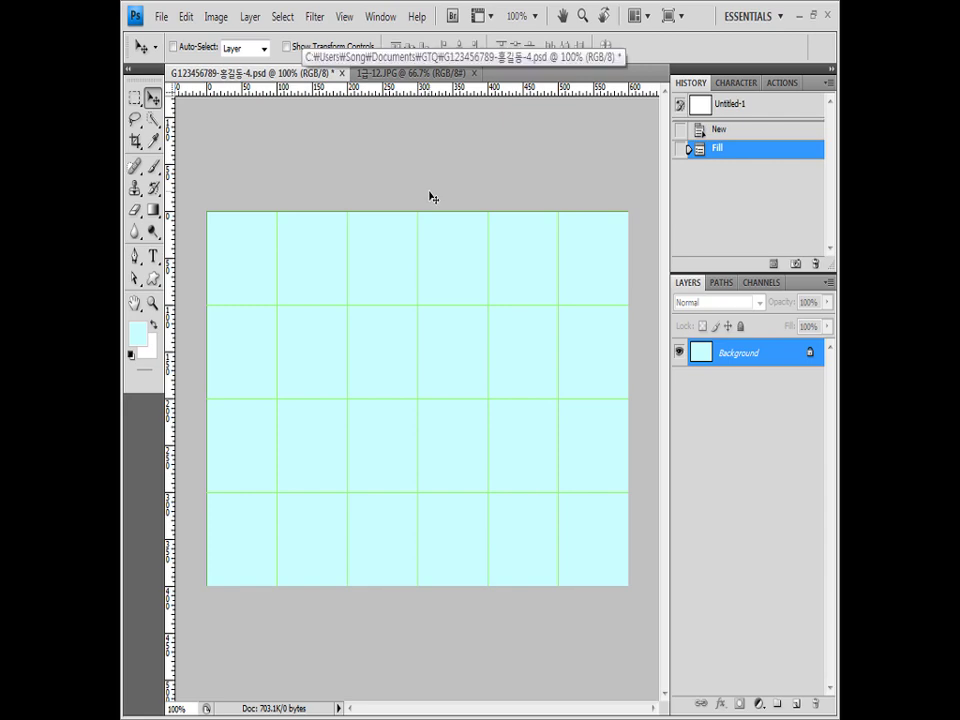
pyautogui.hotkey('ctrl', 'v')
pyautogui.click(428, 73)
pyautogui.click(504, 73)
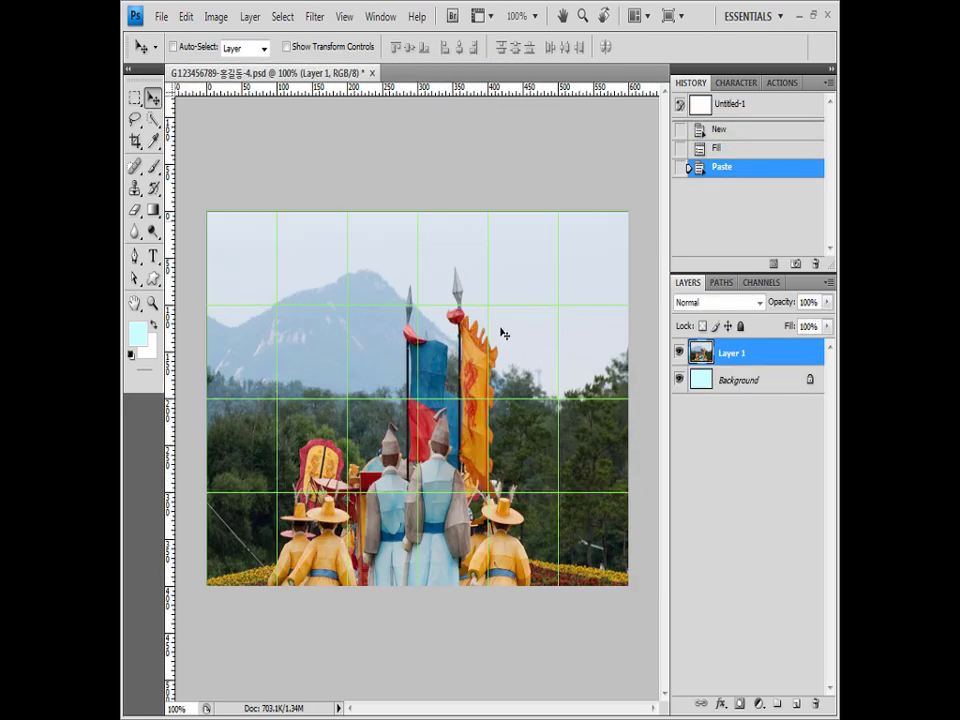
# Scale the pasted photo down with Free Transform to roughly the canvas width, centred at about X 310 px, Y 214 px
pyautogui.hotkey('ctrl', 't')
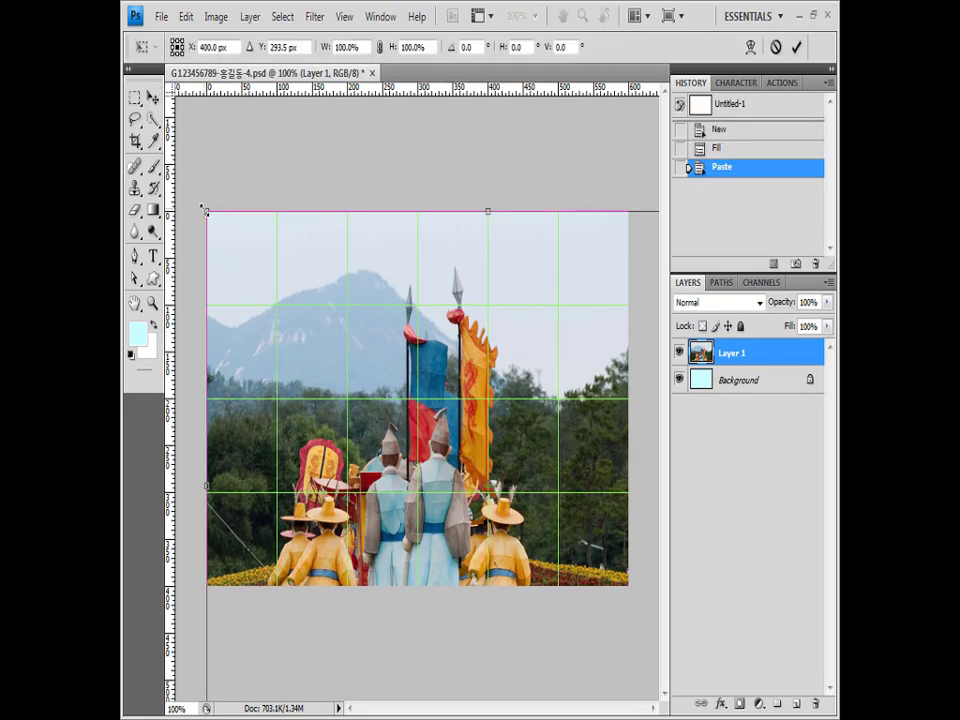
pyautogui.moveTo(205, 210)
pyautogui.mouseDown()
pyautogui.moveTo(356, 360)
pyautogui.moveTo(221, 208)
pyautogui.mouseUp()
pyautogui.click(343, 16)
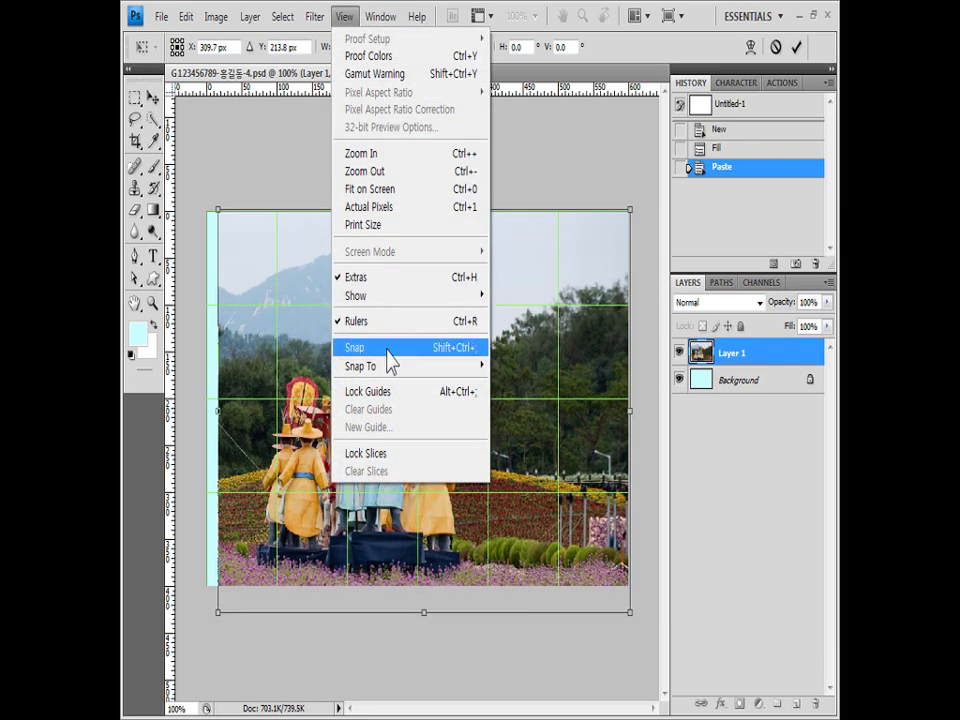
# Turn on snapping, then reposition and enlarge the pasted statue photo until it covers the whole canvas
pyautogui.click(392, 360)
pyautogui.moveTo(512, 375); pyautogui.dragTo(505, 375)
pyautogui.moveTo(218, 209); pyautogui.dragTo(174, 165)
pyautogui.doubleClick(481, 373)
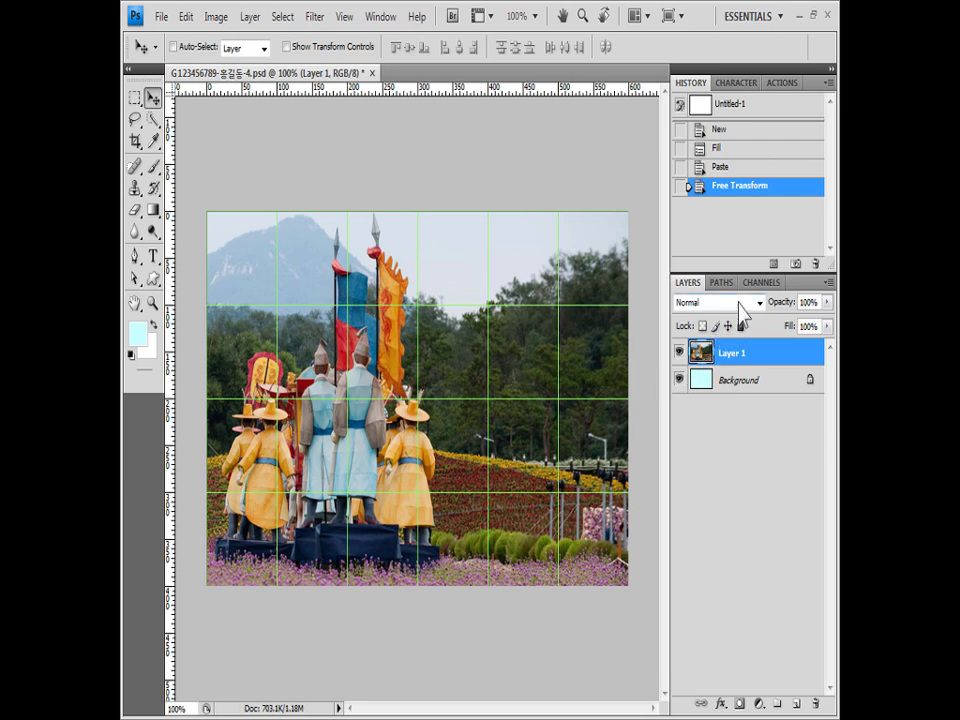
# Set Layer 1's blend mode to Multiply and add a layer mask to it
pyautogui.click(740, 303)
pyautogui.click(700, 365)
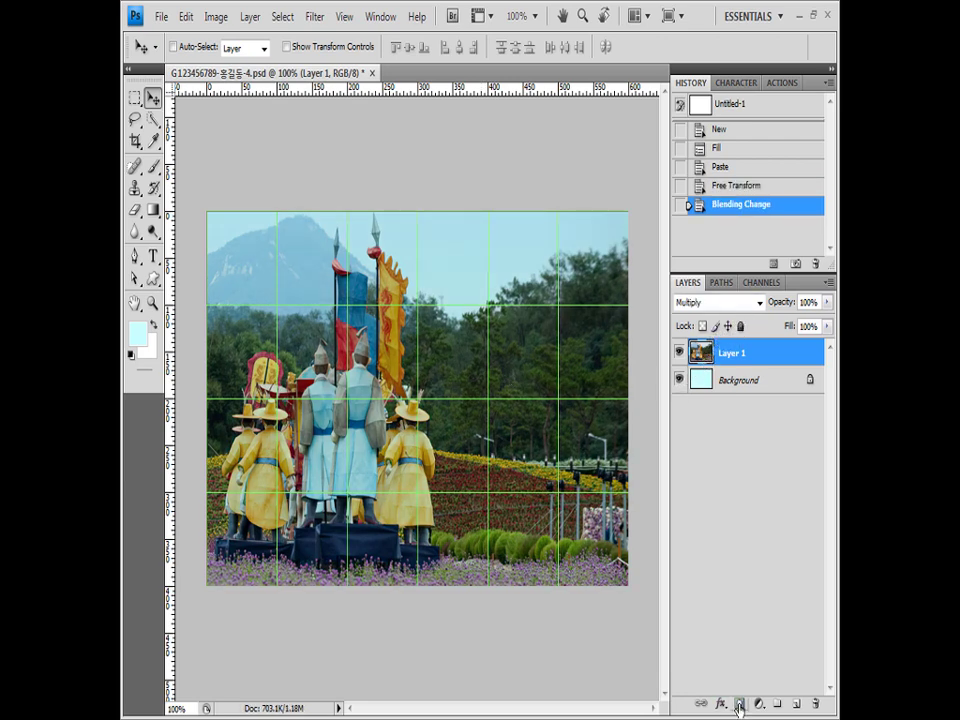
pyautogui.click(739, 706)
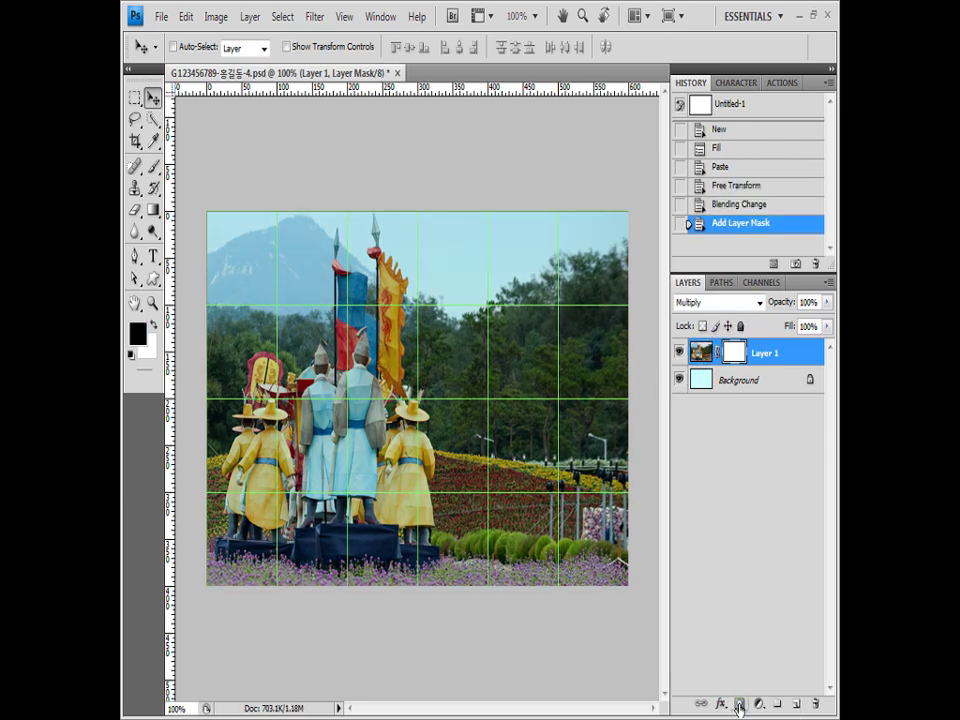
# Draw a Black, White linear gradient leftward across the middle of Layer 1's mask so the photo fades out towards the right
pyautogui.click(153, 210)
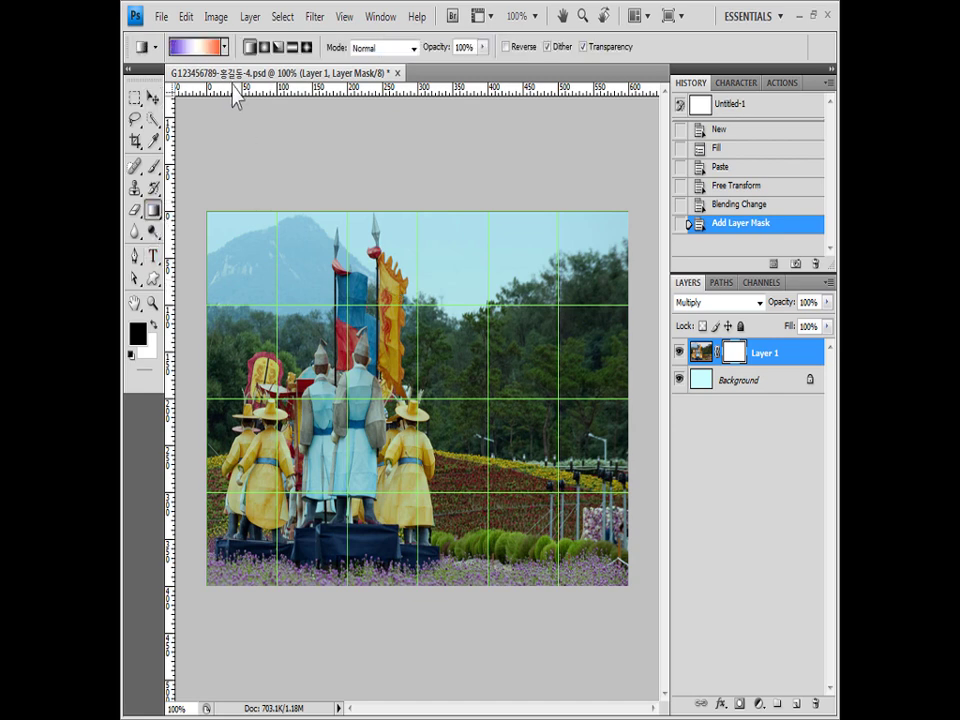
pyautogui.click(224, 46)
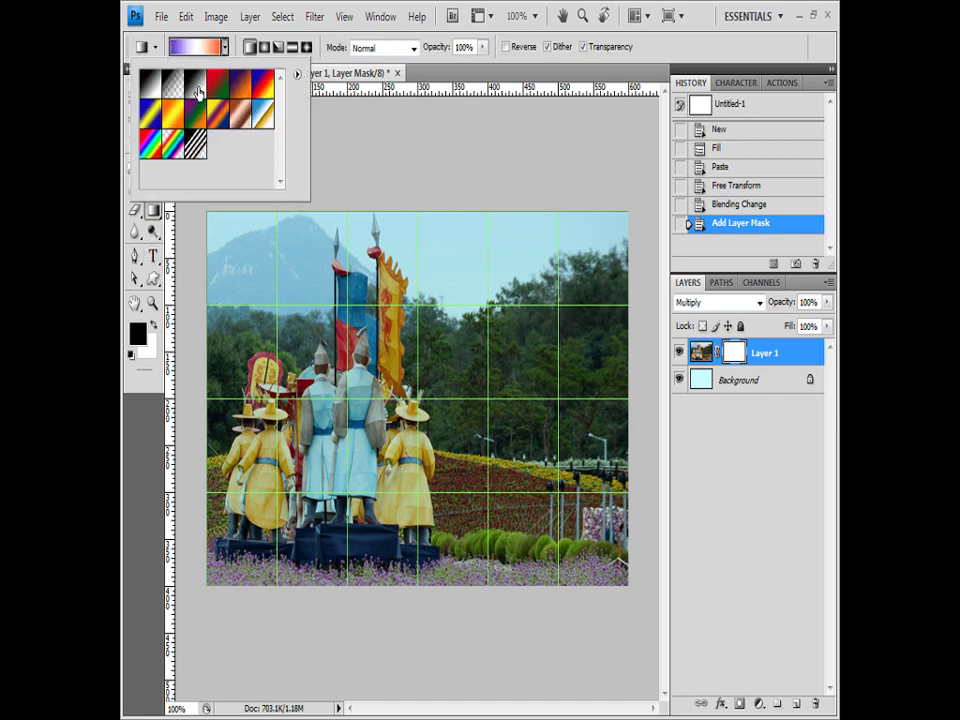
pyautogui.click(197, 88)
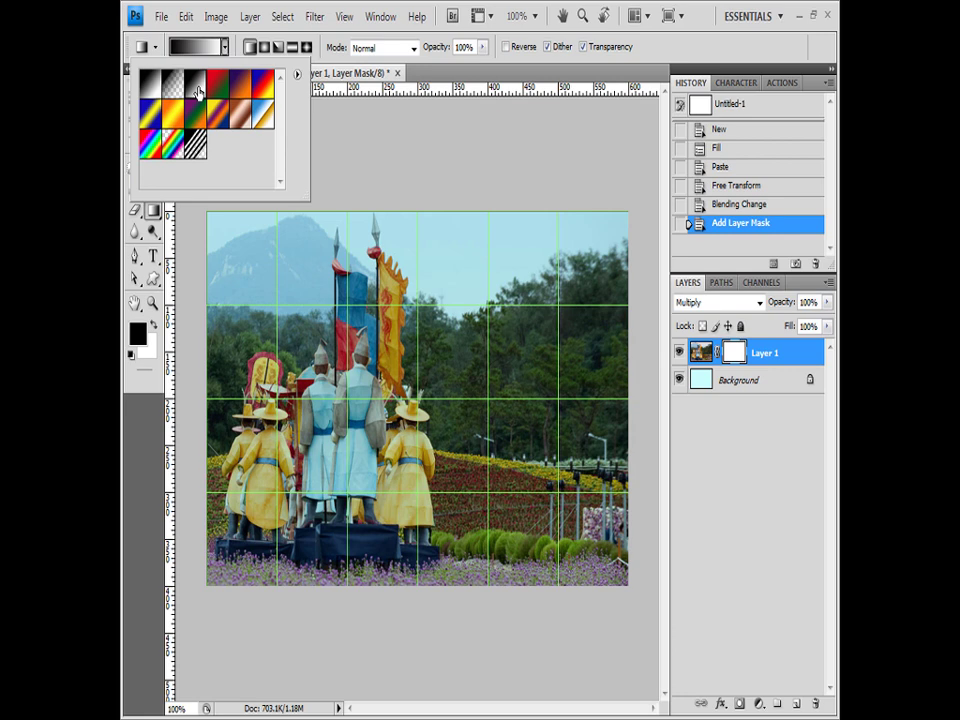
pyautogui.click(748, 49)
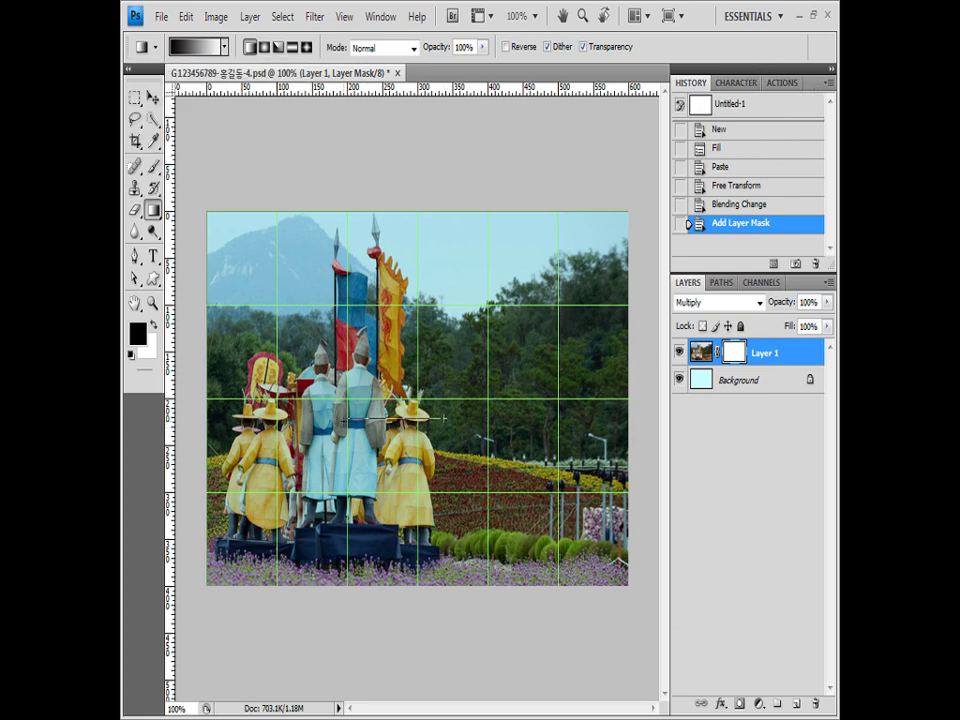
pyautogui.moveTo(444, 418); pyautogui.dragTo(296, 433)
# Open 1급-13.JPG, copy the entire duck photo into the composition as a new layer, and close the source photo
pyautogui.hotkey('alt', 'Tab')
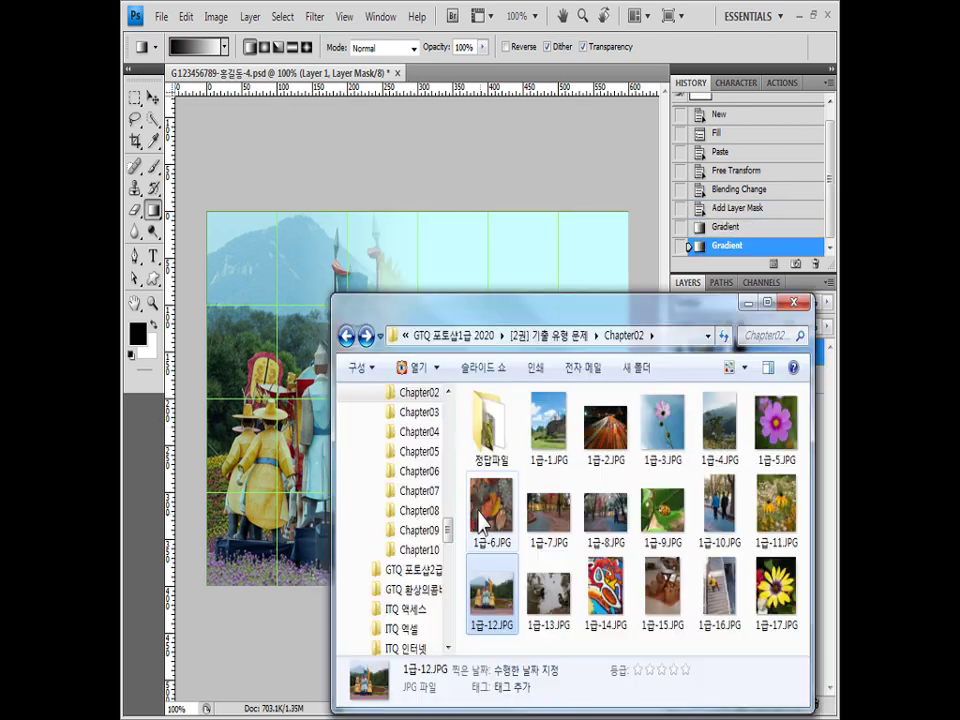
pyautogui.moveTo(548, 590); pyautogui.dragTo(598, 54)
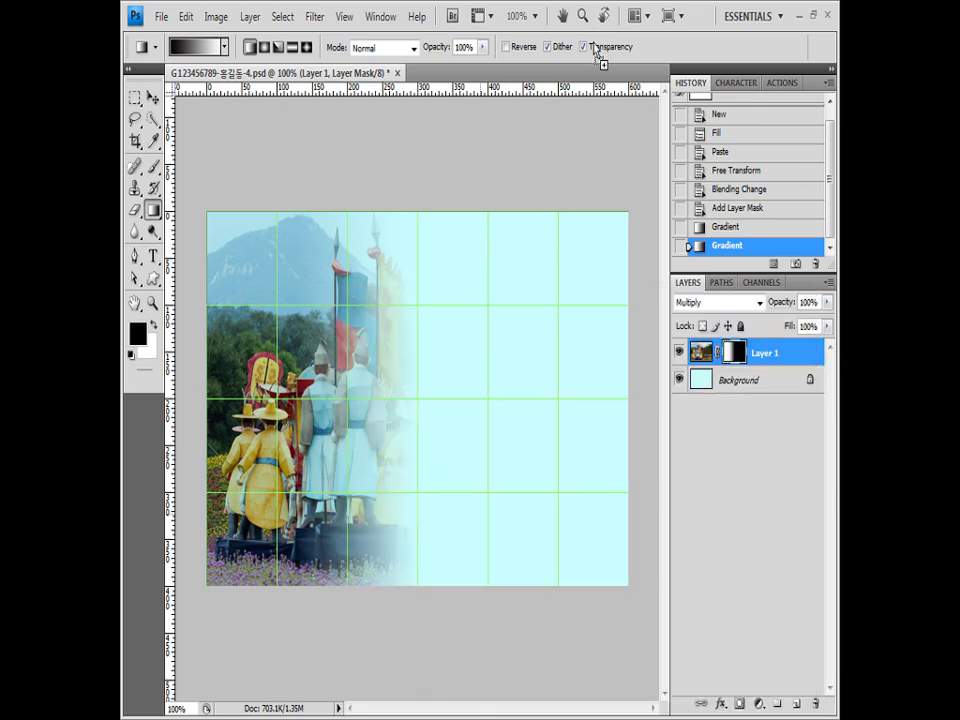
pyautogui.hotkey('ctrl', 'a')
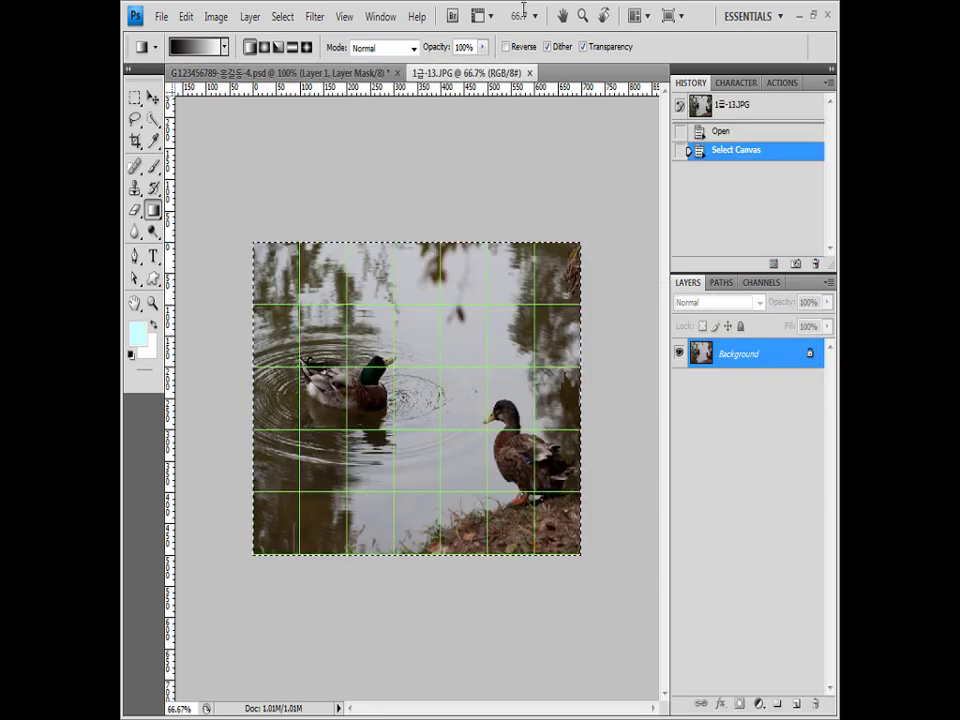
pyautogui.click(376, 76)
pyautogui.hotkey('ctrl', 'v')
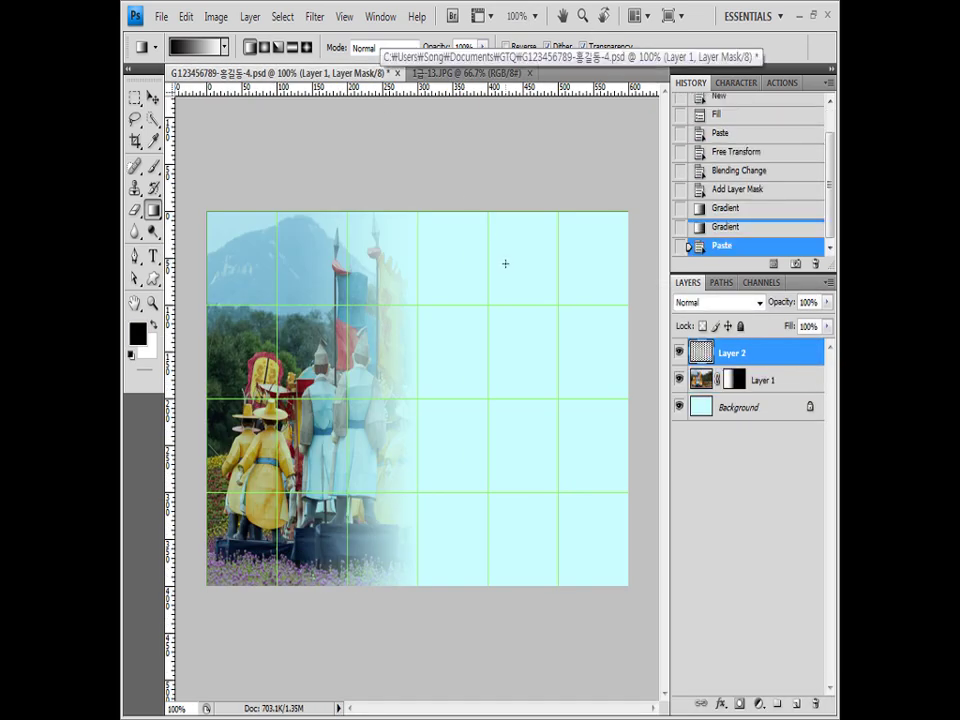
pyautogui.click(505, 73)
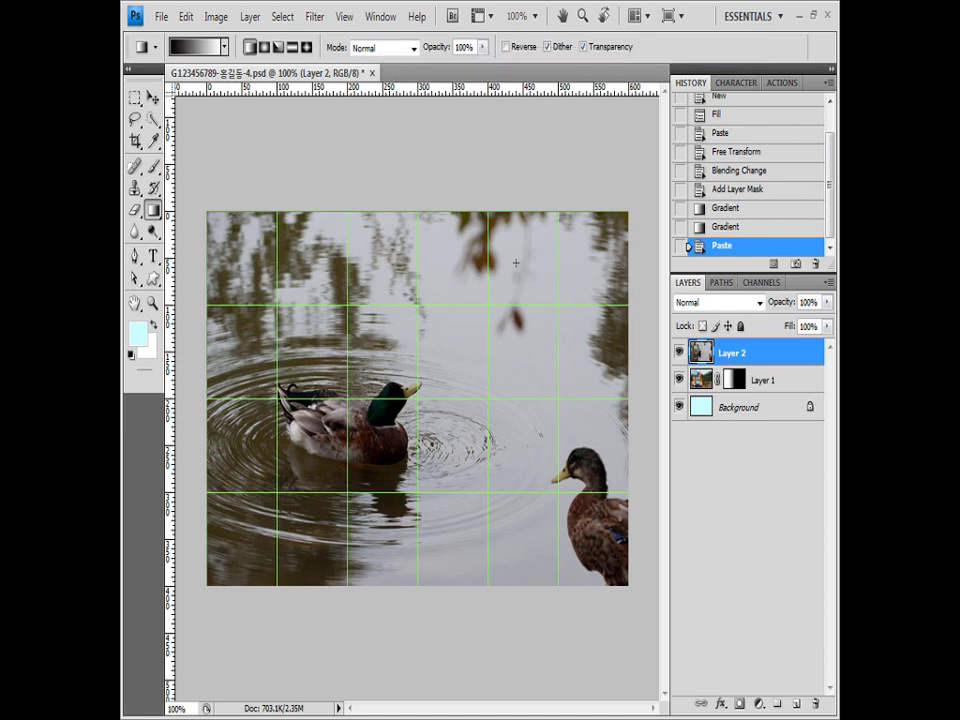
# Flip the duck layer horizontally, then scale and reposition it so both ducks fit while the canvas stays covered
pyautogui.hotkey('ctrl', 't')
pyautogui.rightClick(525, 327)
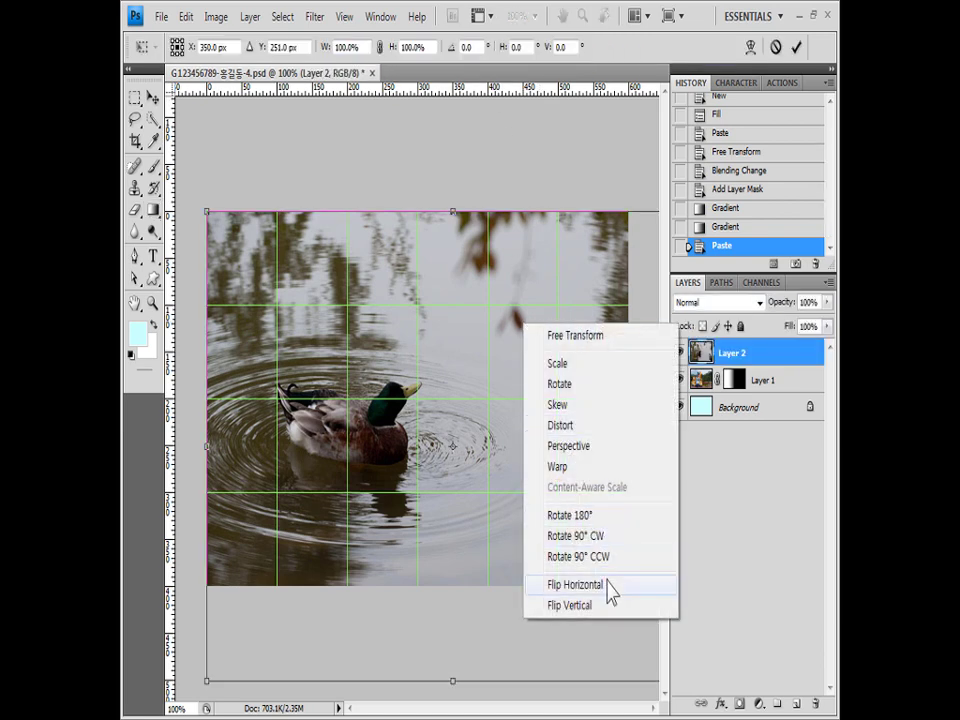
pyautogui.click(575, 585)
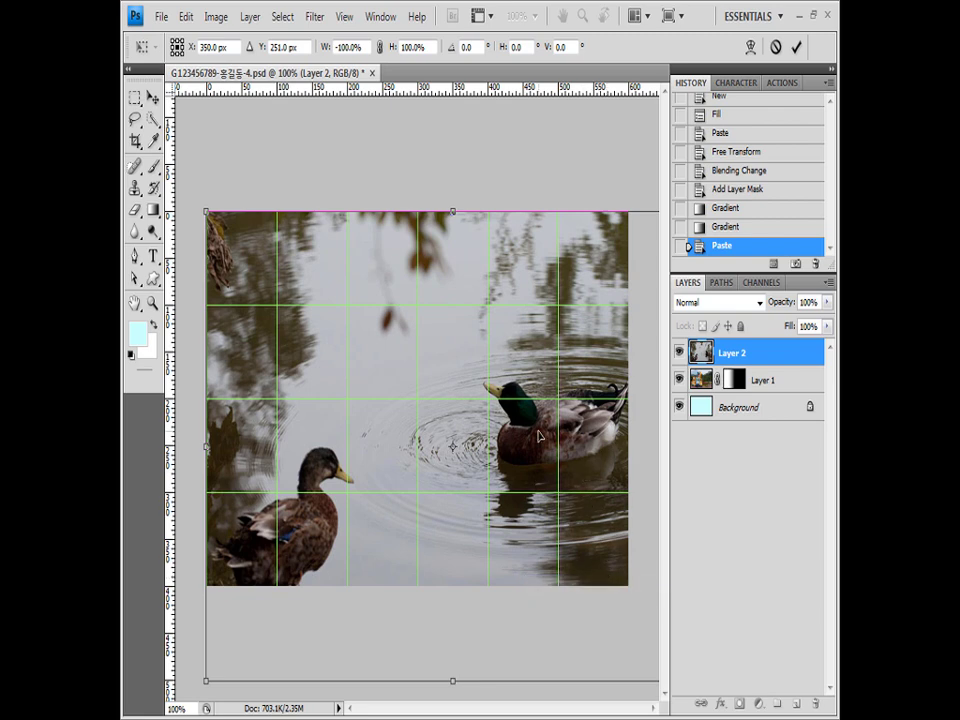
pyautogui.moveTo(434, 357); pyautogui.dragTo(372, 305)
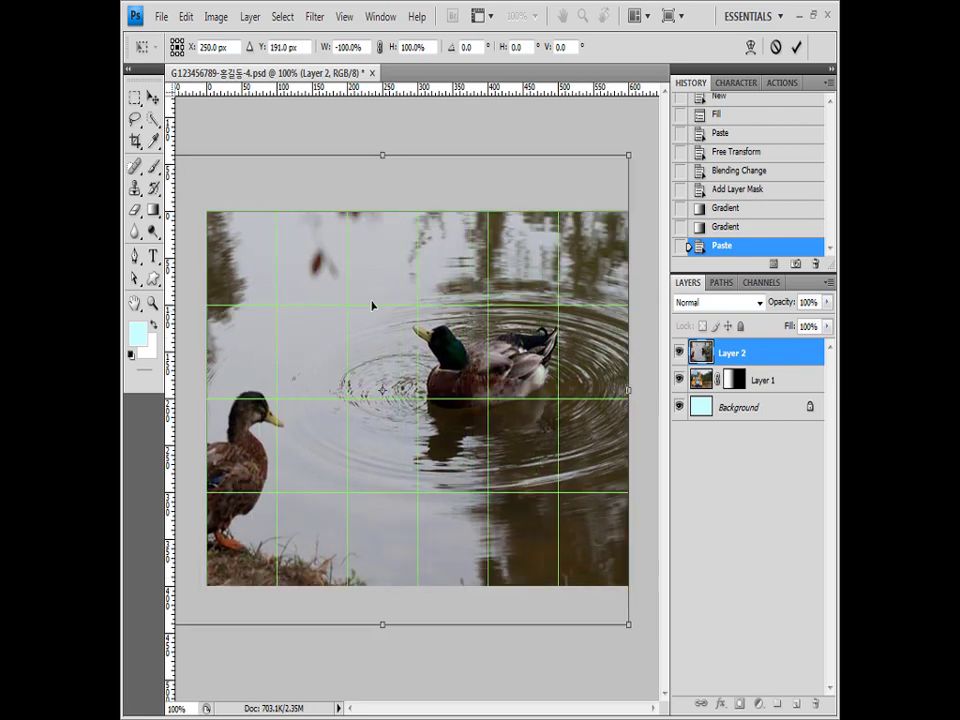
pyautogui.moveTo(629, 151); pyautogui.dragTo(598, 258)
pyautogui.moveTo(420, 397); pyautogui.dragTo(481, 357)
pyautogui.moveTo(195, 171); pyautogui.dragTo(207, 184)
pyautogui.press('Return')
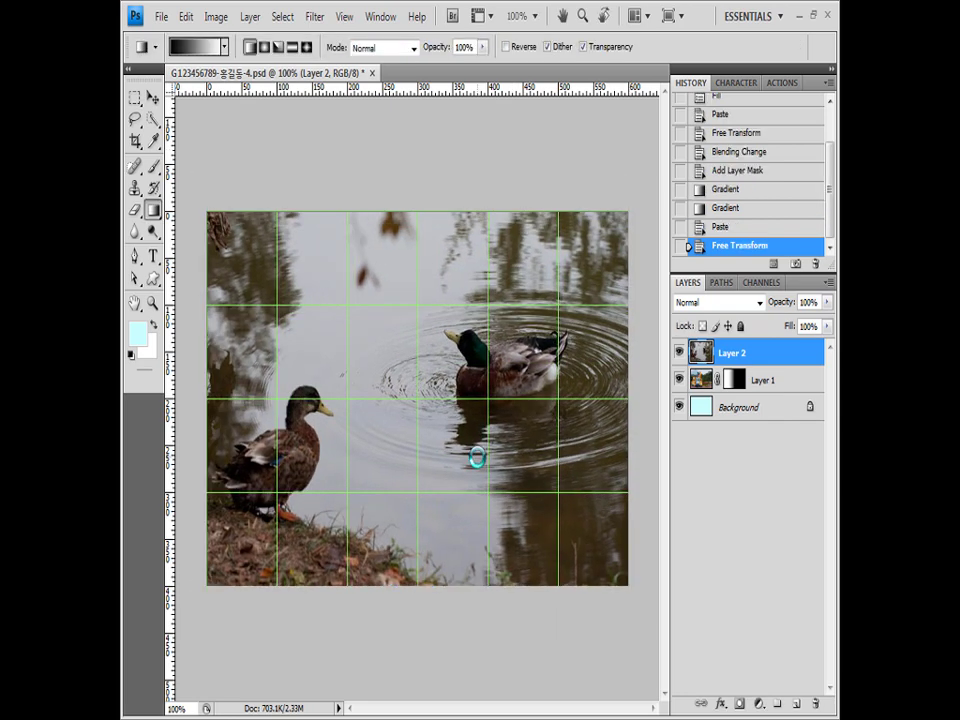
# Apply the Dry Brush artistic filter to the duck layer with brush size 2, brush detail 8 and texture 1
pyautogui.click(314, 16)
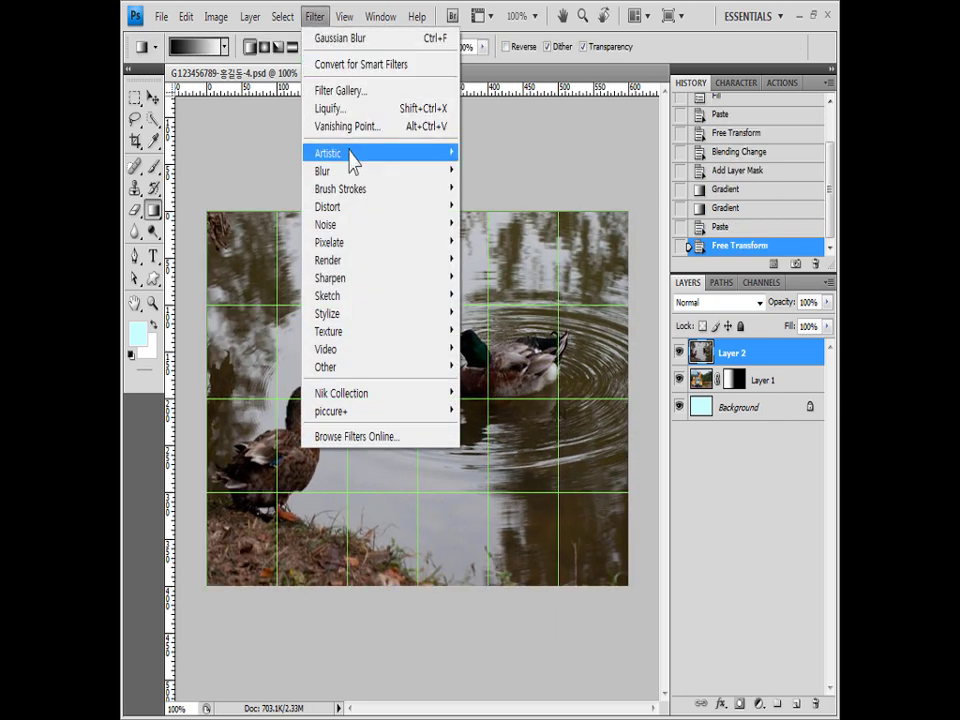
pyautogui.moveTo(352, 161)
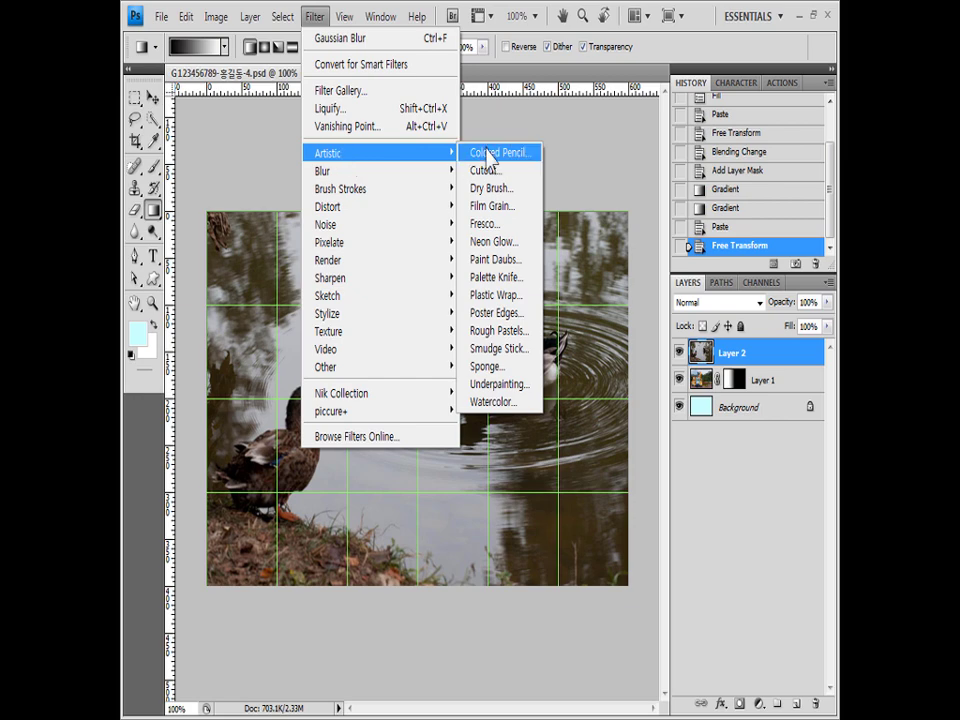
pyautogui.click(491, 188)
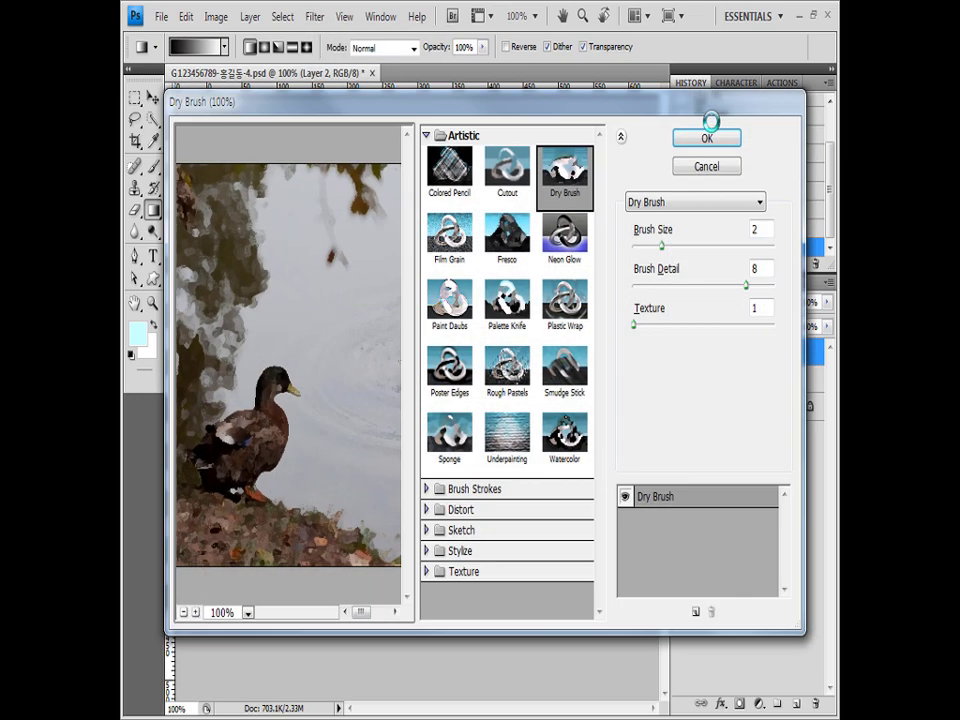
pyautogui.click(714, 137)
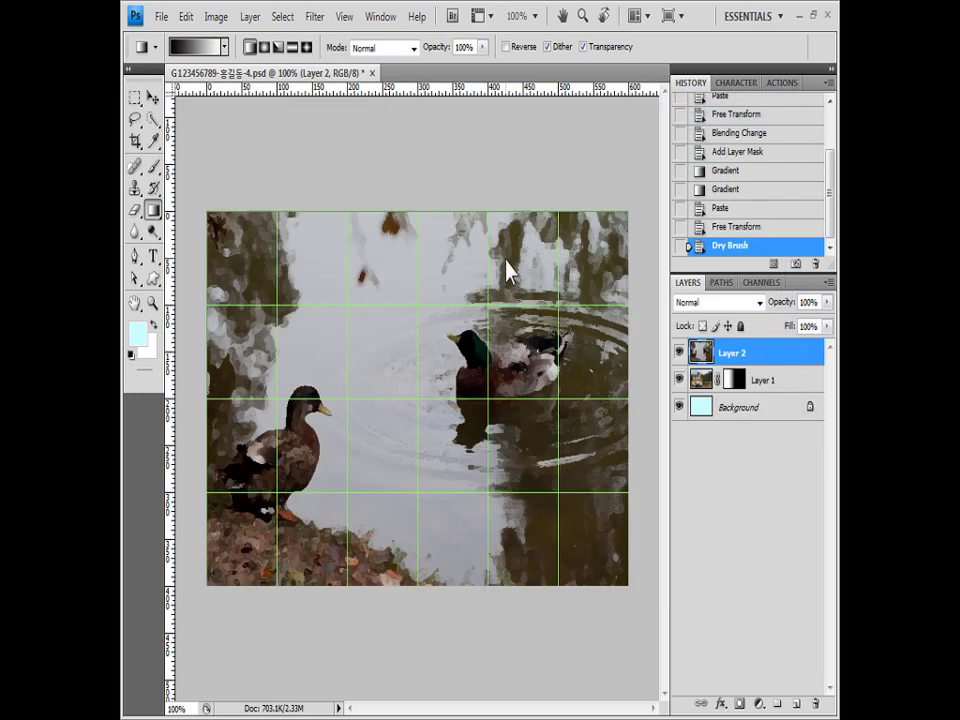
# Add a layer mask to the duck layer and check that the Black, White gradient is chosen for it
pyautogui.click(738, 704)
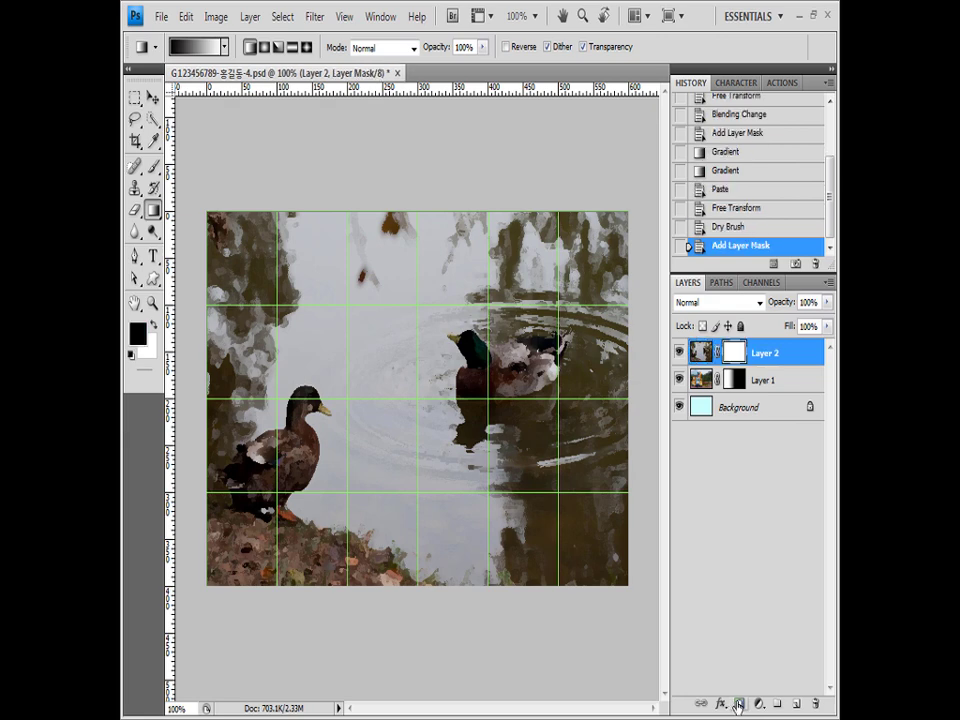
pyautogui.click(224, 47)
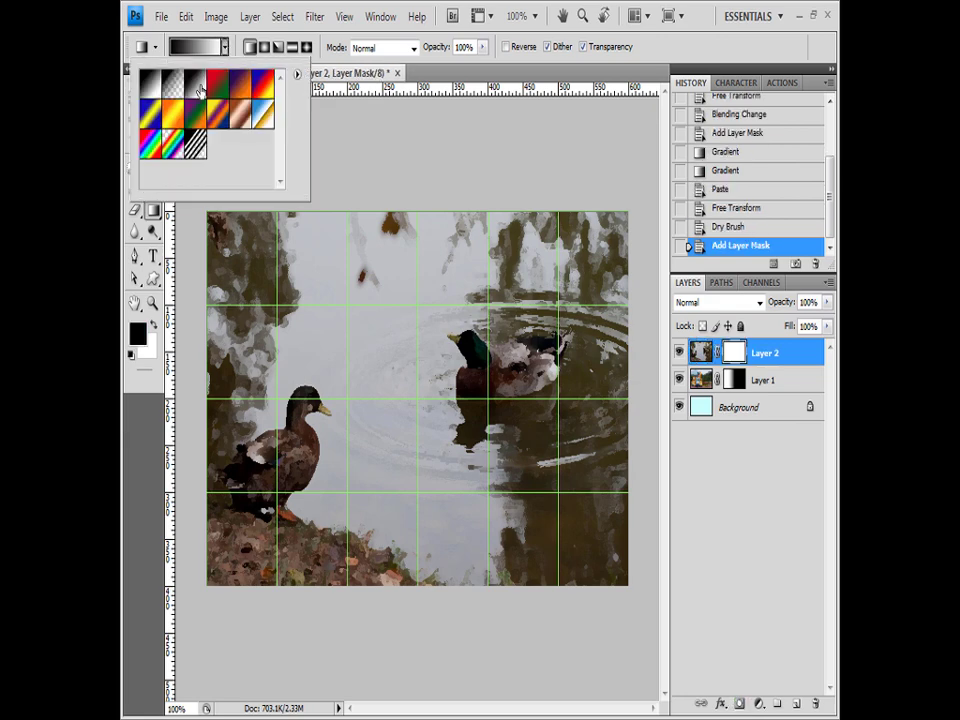
pyautogui.click(673, 51)
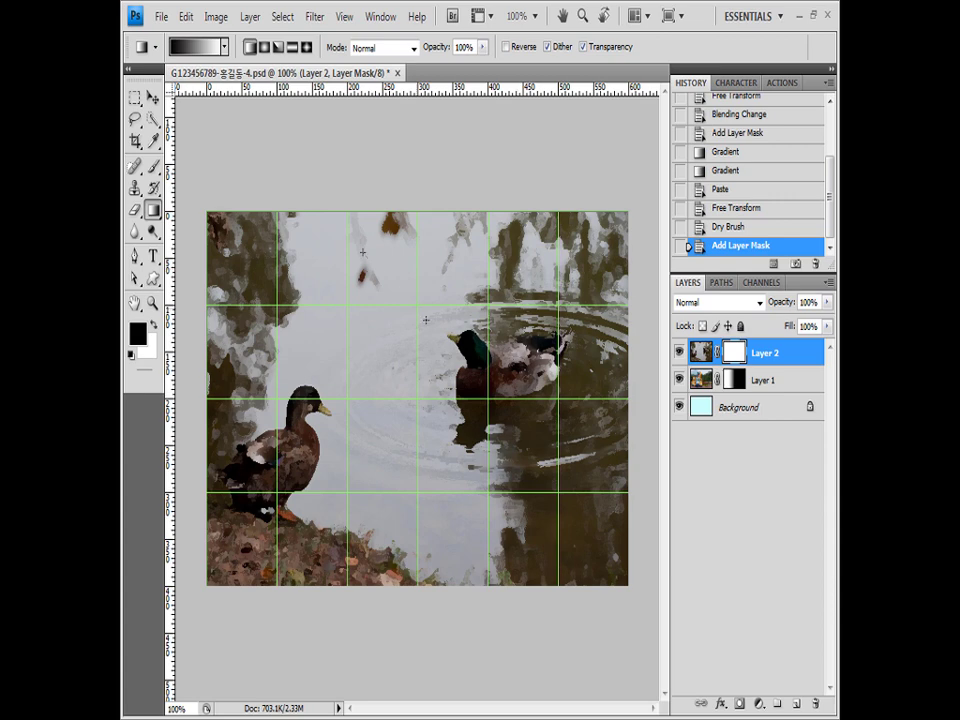
pyautogui.moveTo(443, 357)
pyautogui.mouseDown()
pyautogui.moveTo(458, 373)
pyautogui.moveTo(448, 346)
pyautogui.mouseUp()
pyautogui.hotkey('ctrl', 'z')
pyautogui.hotkey('ctrl', 'z')
# Draw a diagonal gradient down to the right across the duck layer's mask, fading the ducks into the statue photo
pyautogui.moveTo(358, 319); pyautogui.dragTo(480, 418)
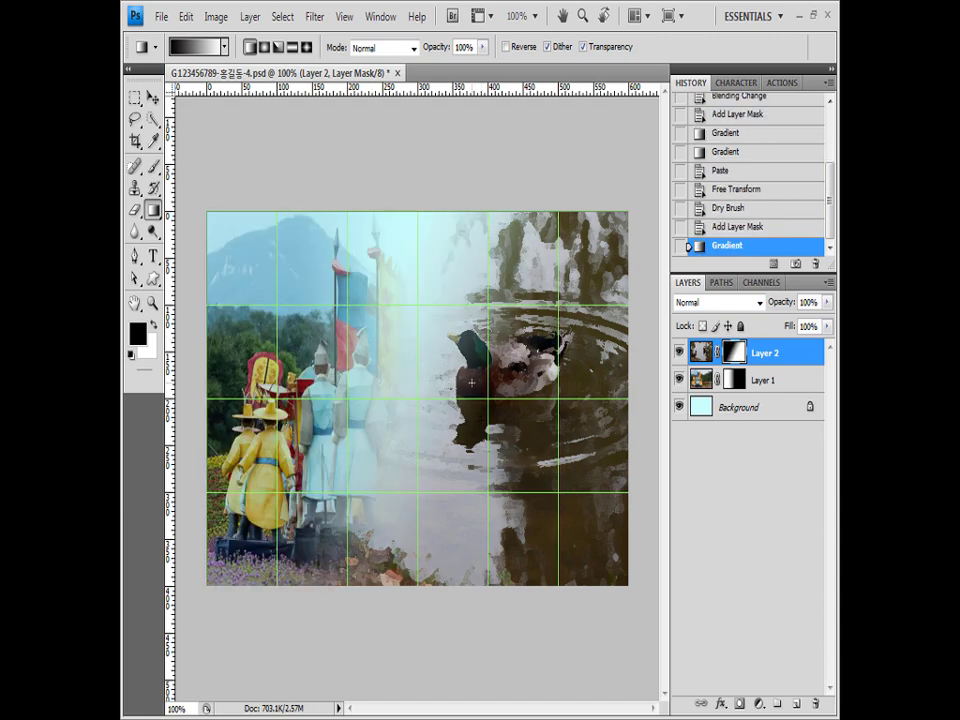
pyautogui.moveTo(402, 352); pyautogui.dragTo(474, 402)
pyautogui.moveTo(368, 324); pyautogui.dragTo(469, 399)
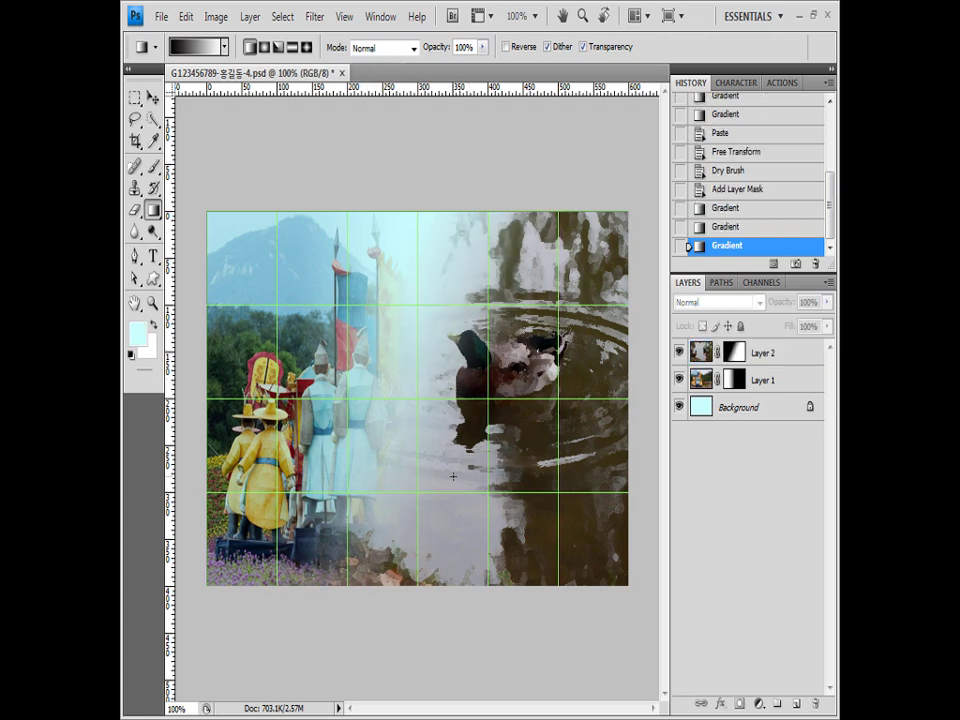
# Open 1급-14.JPG and select the white sunglasses frame with both lenses using the Quick Selection tool
pyautogui.hotkey('alt', 'Tab')
pyautogui.moveTo(605, 597); pyautogui.dragTo(645, 54)
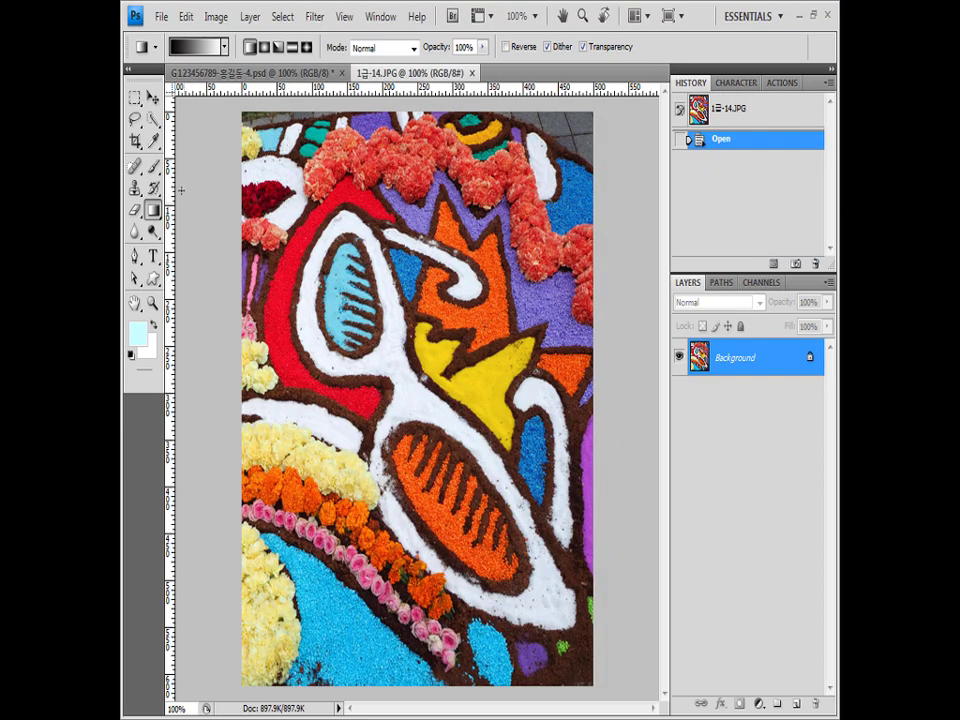
pyautogui.click(154, 121)
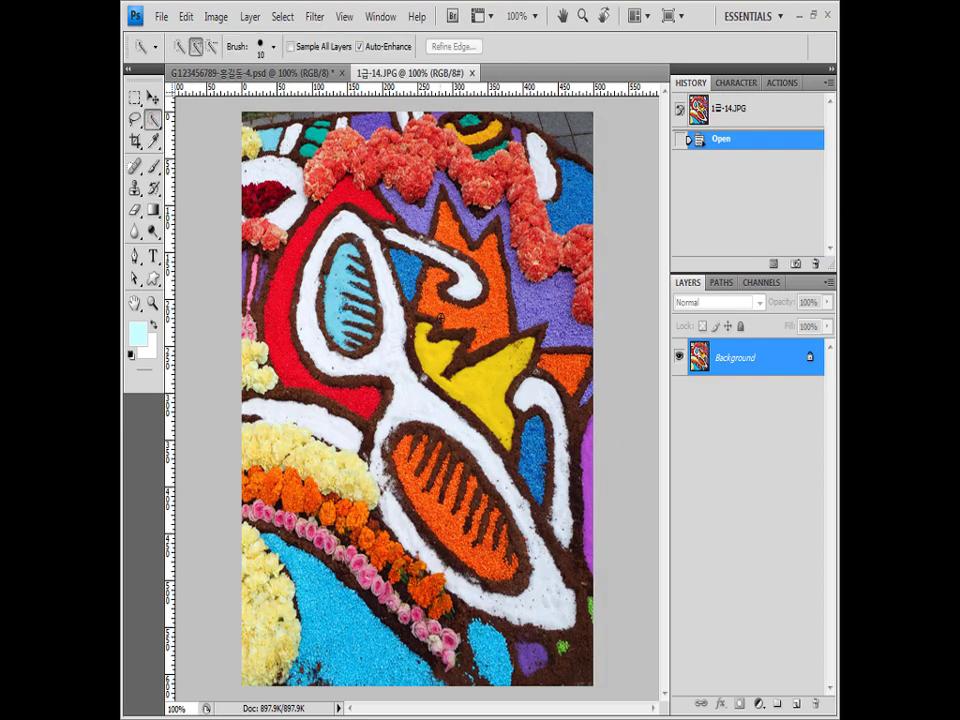
pyautogui.moveTo(365, 295)
pyautogui.mouseDown()
pyautogui.moveTo(350, 240)
pyautogui.moveTo(330, 270)
pyautogui.moveTo(368, 347)
pyautogui.mouseUp()
pyautogui.moveTo(395, 390); pyautogui.dragTo(432, 456)
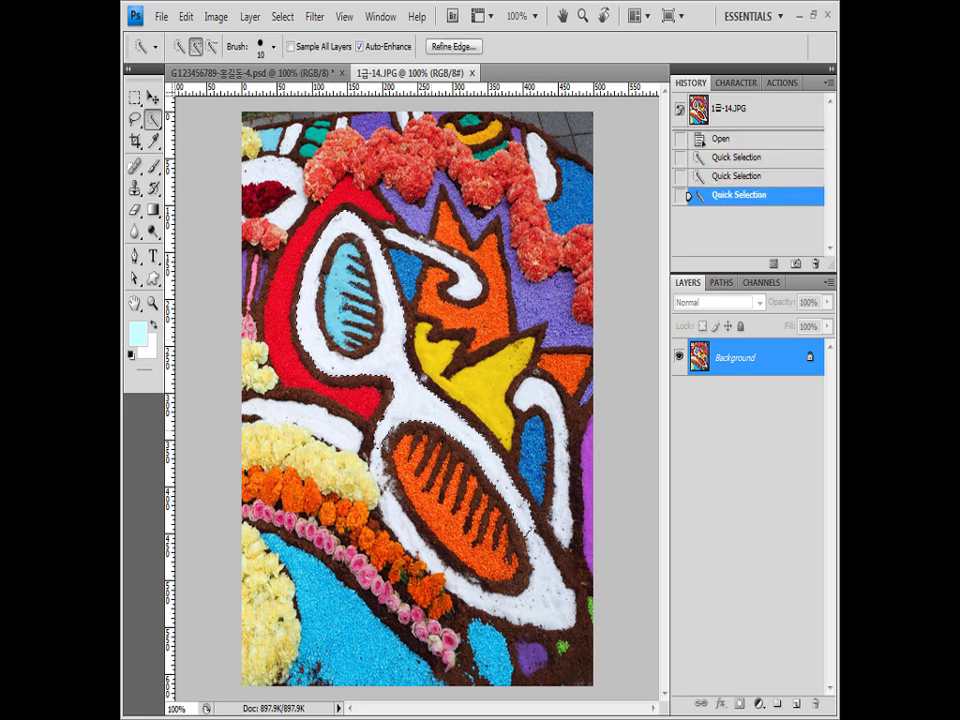
pyautogui.moveTo(470, 576); pyautogui.dragTo(546, 602)
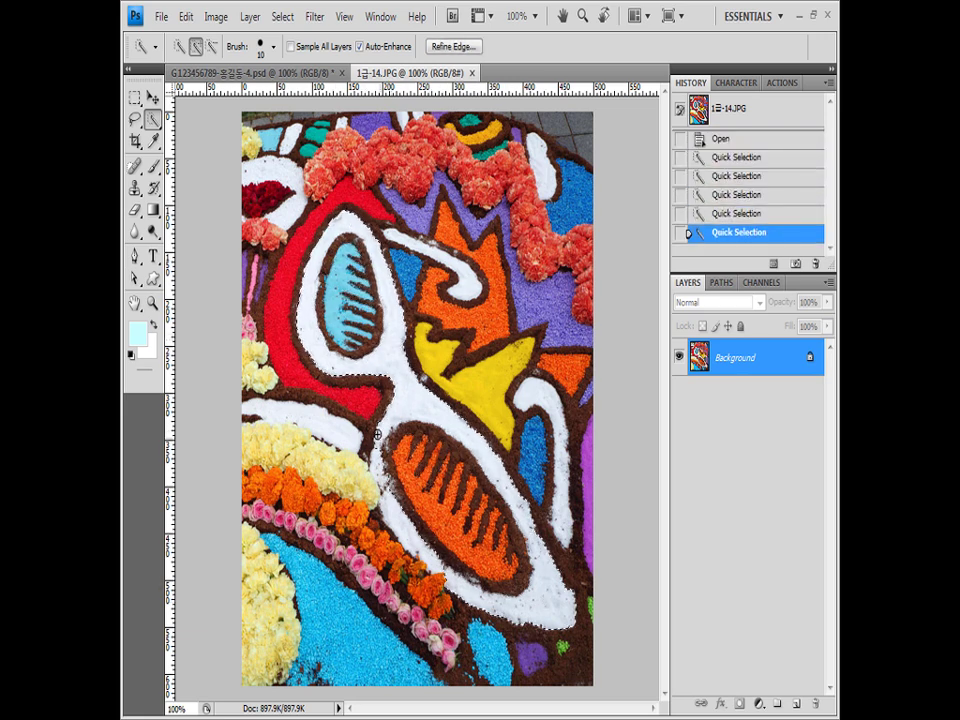
# Extend the selection along the lower lens frame's left edge and to both white temple arms of the sunglasses
pyautogui.click(376, 436)
pyautogui.click(386, 495)
pyautogui.click(536, 388)
pyautogui.click(463, 280)
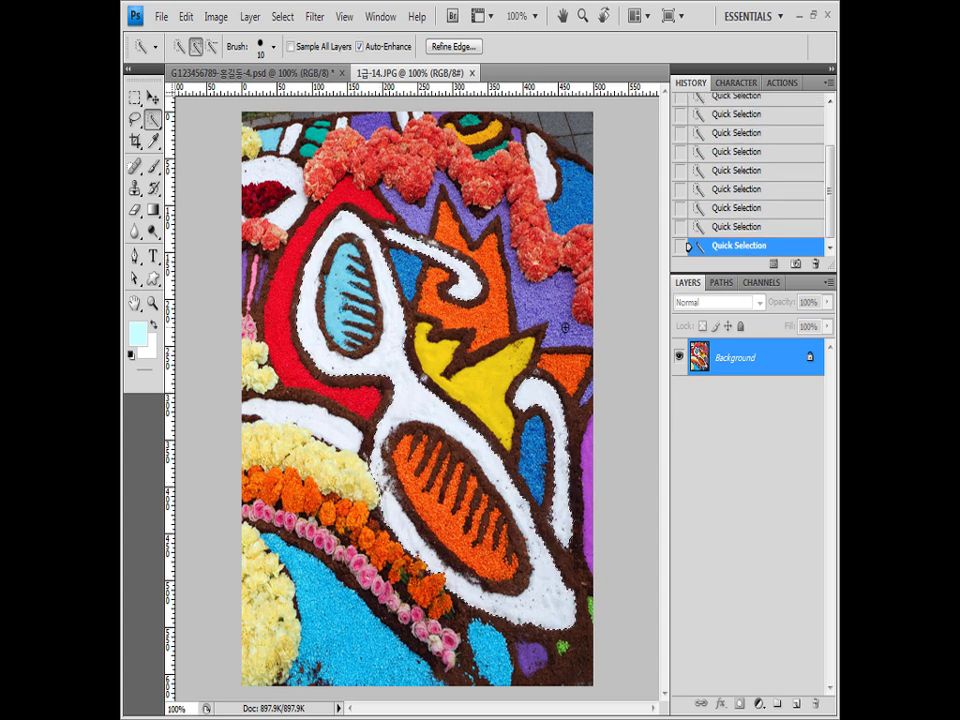
# Copy the selected sunglasses into the composition as a new layer and close 1급-14.JPG
pyautogui.hotkey('ctrl', 'c')
pyautogui.click(300, 73)
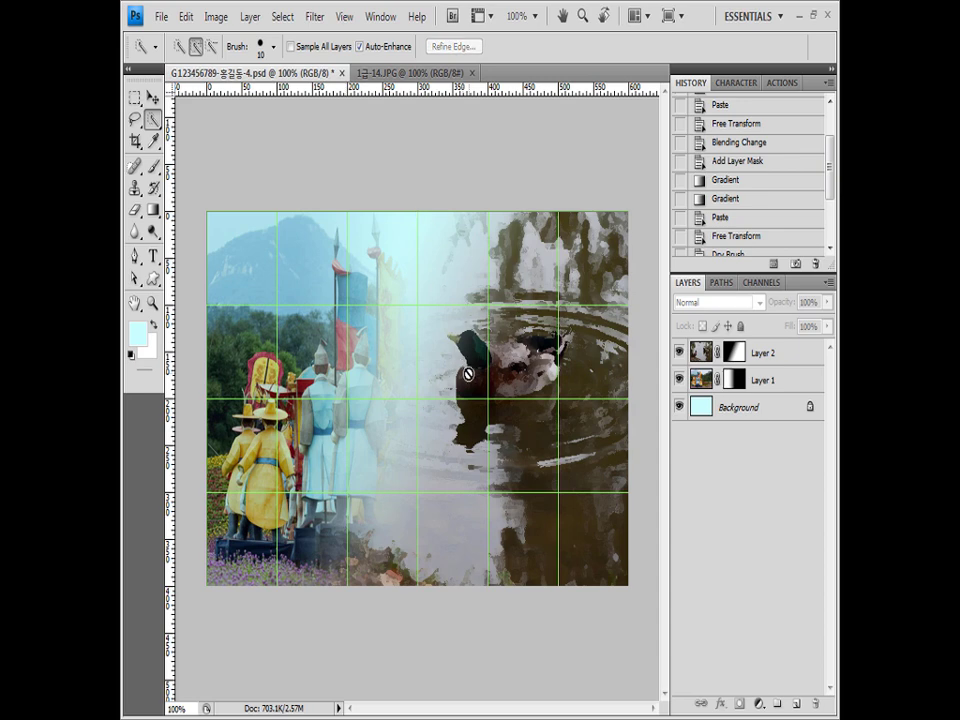
pyautogui.hotkey('ctrl', 'v')
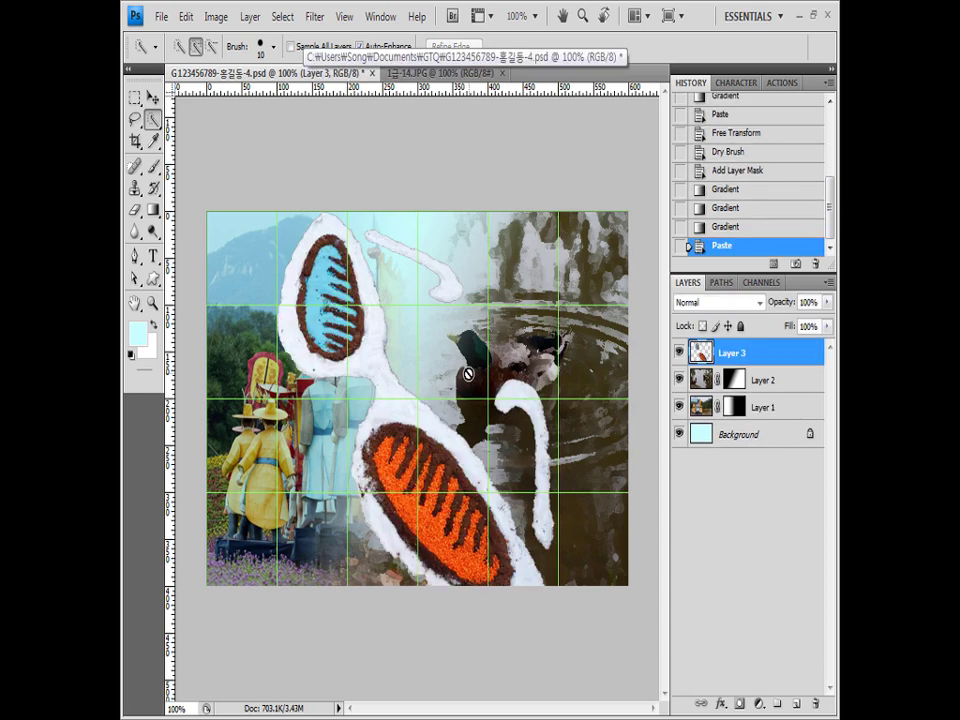
pyautogui.click(430, 73)
pyautogui.click(502, 73)
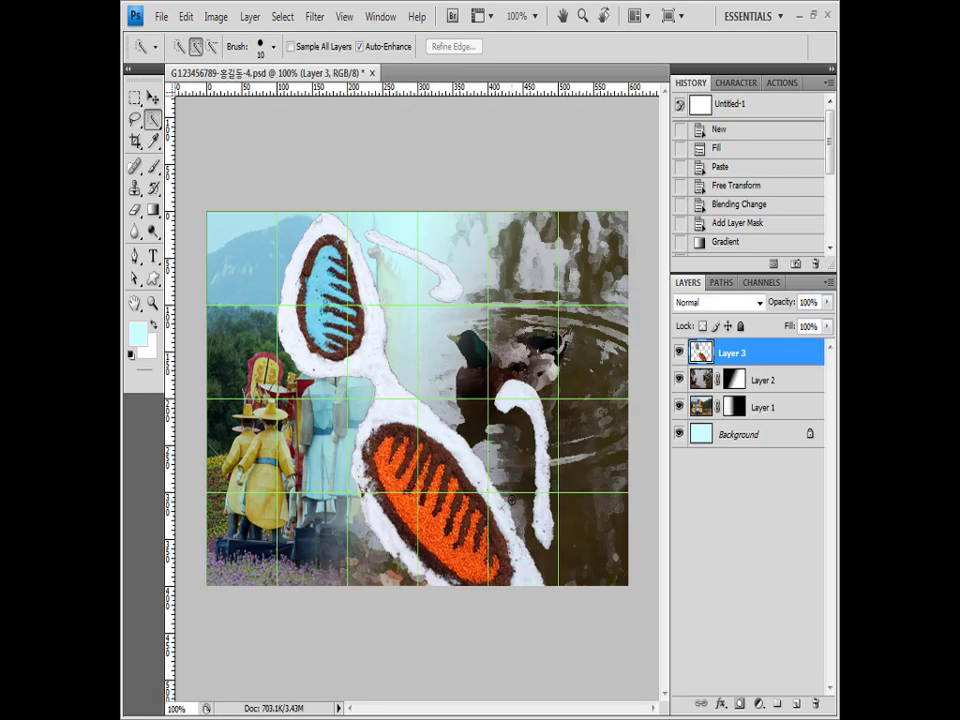
# Scale the sunglasses to about 22.4%, rotate them about -17.6°, and place them in the canvas's upper-right corner
pyautogui.hotkey('ctrl', 't')
pyautogui.moveTo(557, 643); pyautogui.dragTo(507, 351)
pyautogui.moveTo(515, 358); pyautogui.dragTo(530, 335)
pyautogui.moveTo(505, 315); pyautogui.dragTo(586, 310)
pyautogui.moveTo(558, 319); pyautogui.dragTo(598, 297)
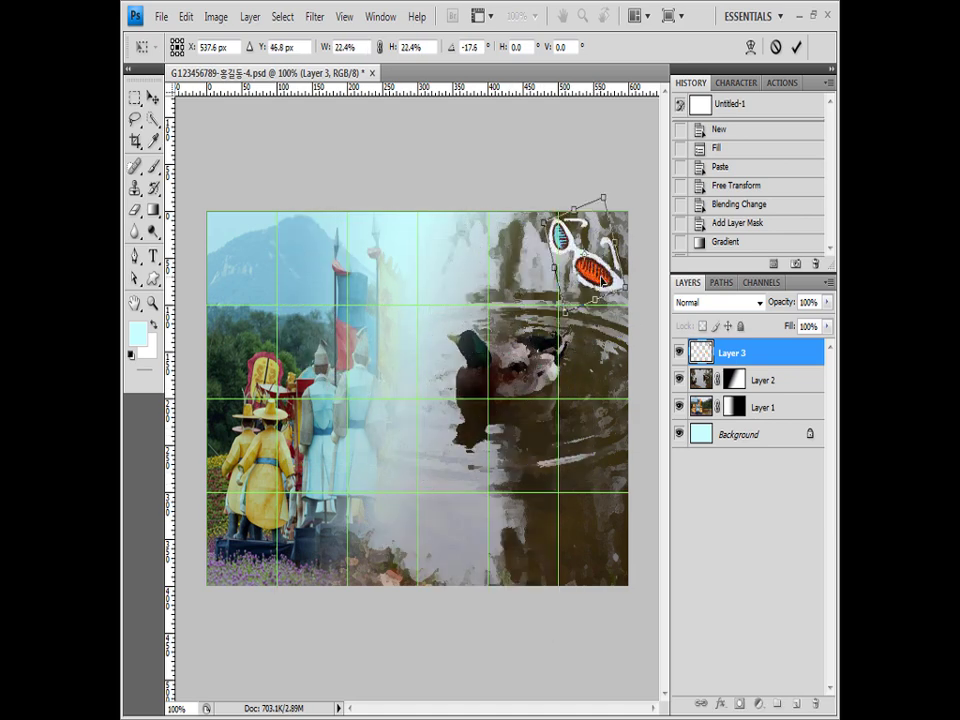
pyautogui.press('Return')
pyautogui.press('w')
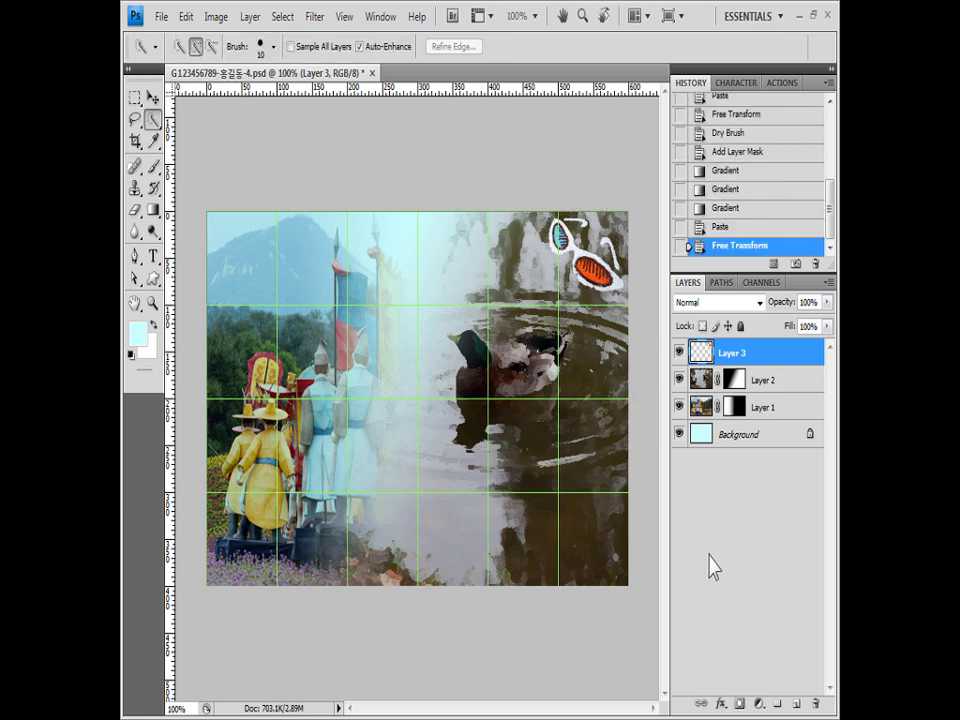
# Add an Inner Glow and a Stroke in colour #006600 to the sunglasses layer
pyautogui.click(722, 705)
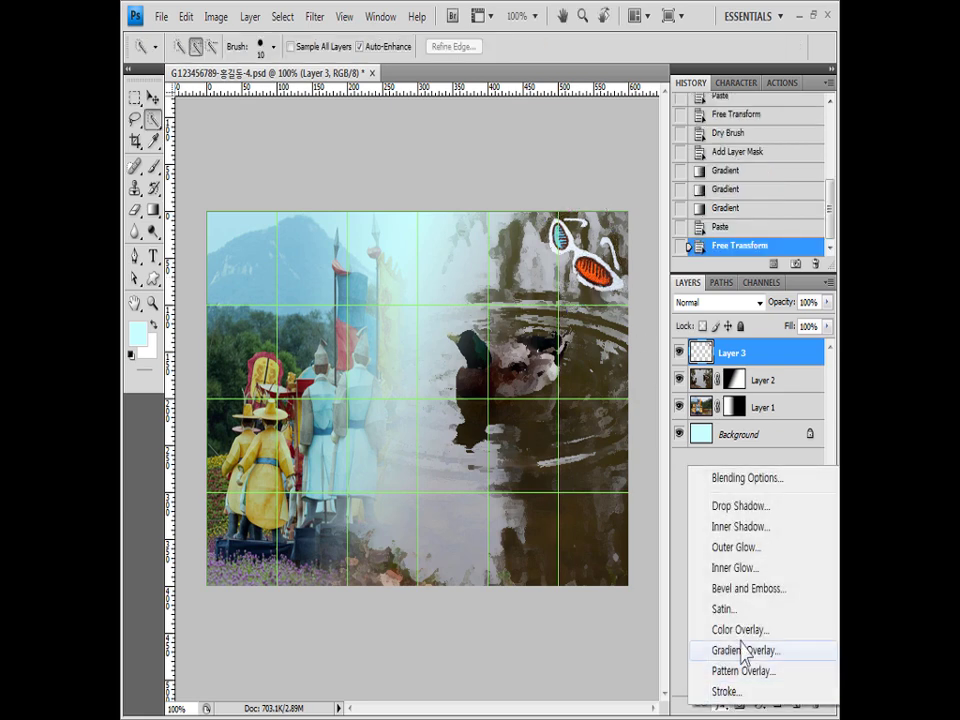
pyautogui.click(734, 567)
pyautogui.click(395, 445)
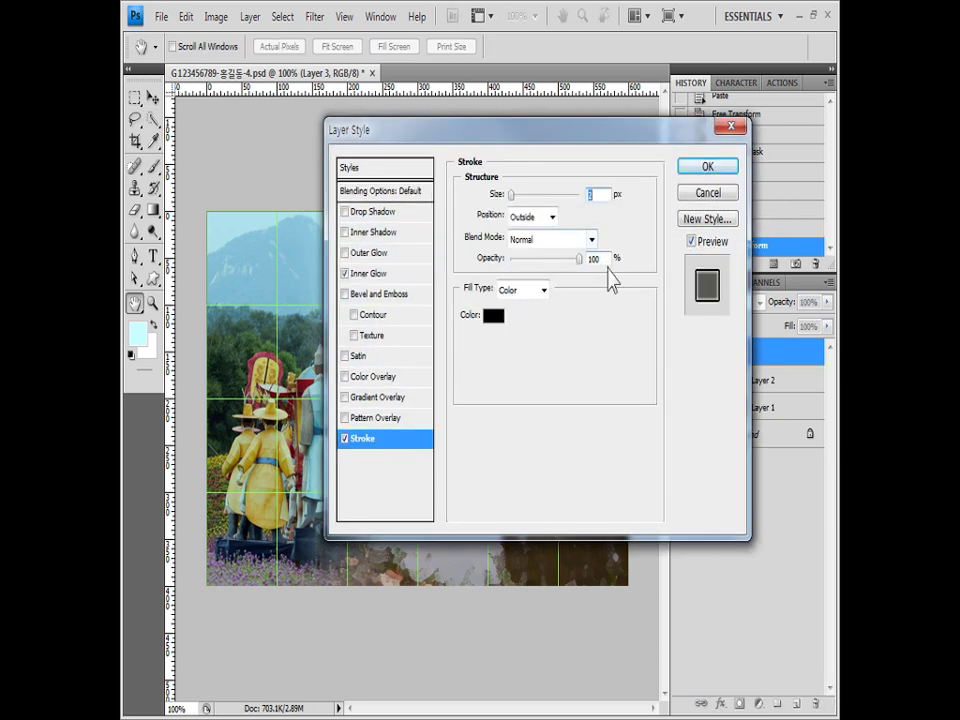
pyautogui.click(494, 322)
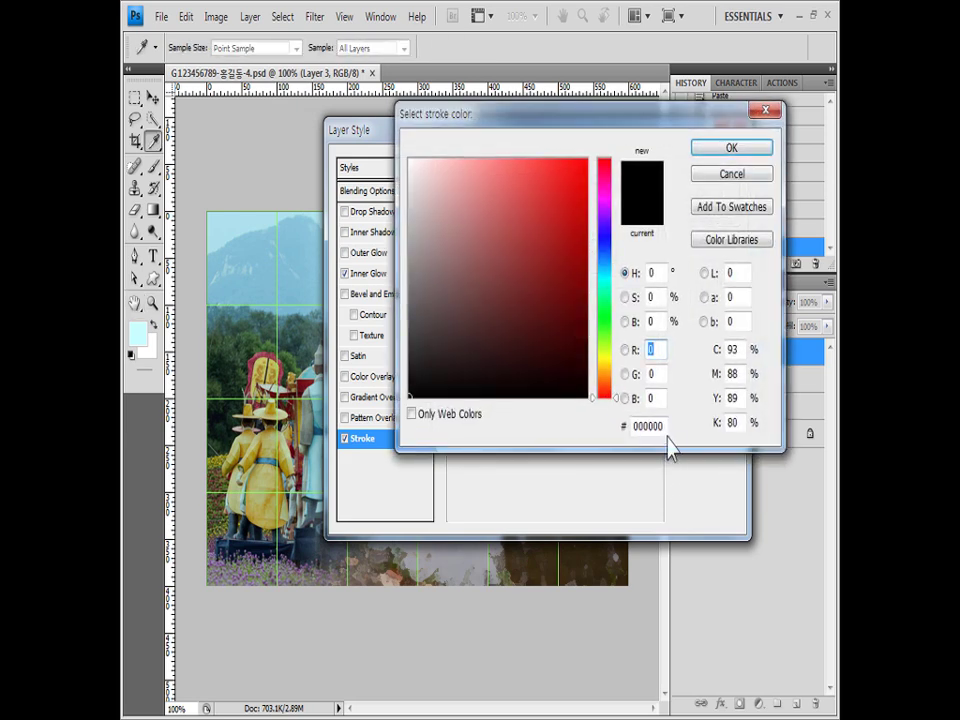
pyautogui.moveTo(667, 428); pyautogui.dragTo(544, 422)
pyautogui.write('006600')
pyautogui.click(739, 152)
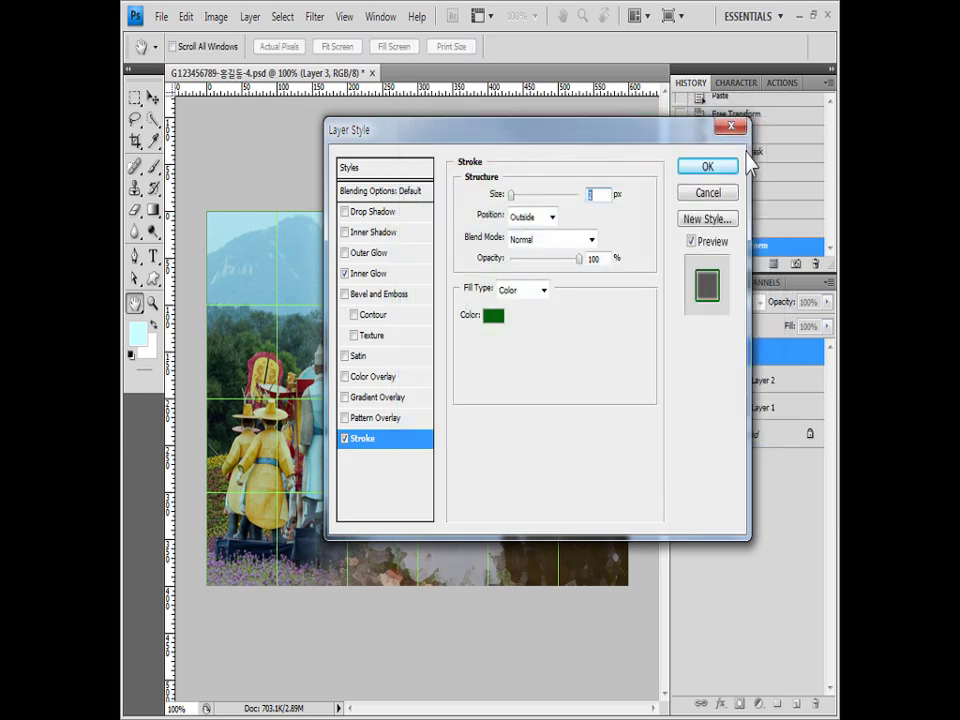
pyautogui.click(711, 167)
# Open 1급-15.JPG and select the lidded wicker basket beside the small round basket, excluding the carpet around it and the opening under its handle
pyautogui.moveTo(648, 600); pyautogui.dragTo(633, 32)
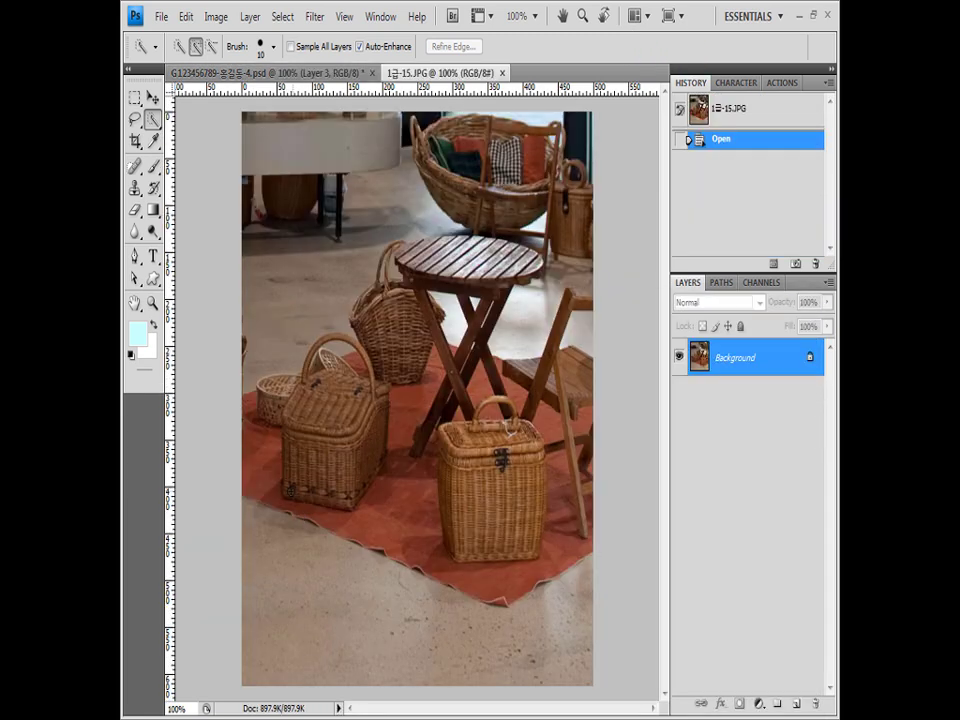
pyautogui.moveTo(291, 492)
pyautogui.mouseDown()
pyautogui.moveTo(341, 497)
pyautogui.moveTo(371, 440)
pyautogui.moveTo(294, 436)
pyautogui.moveTo(312, 395)
pyautogui.mouseUp()
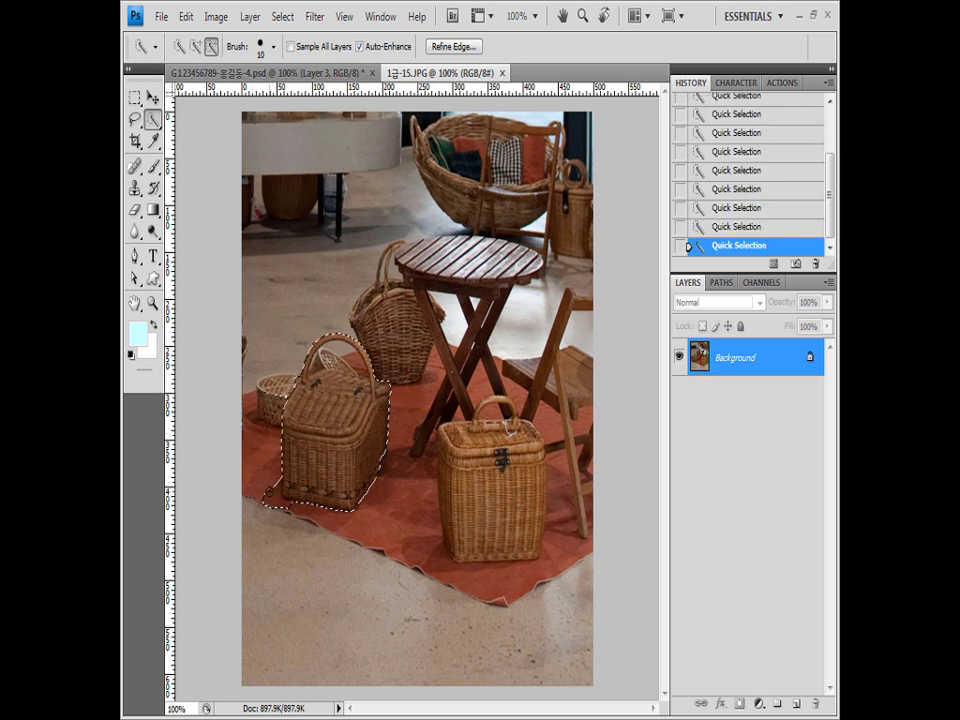
pyautogui.click(322, 363)
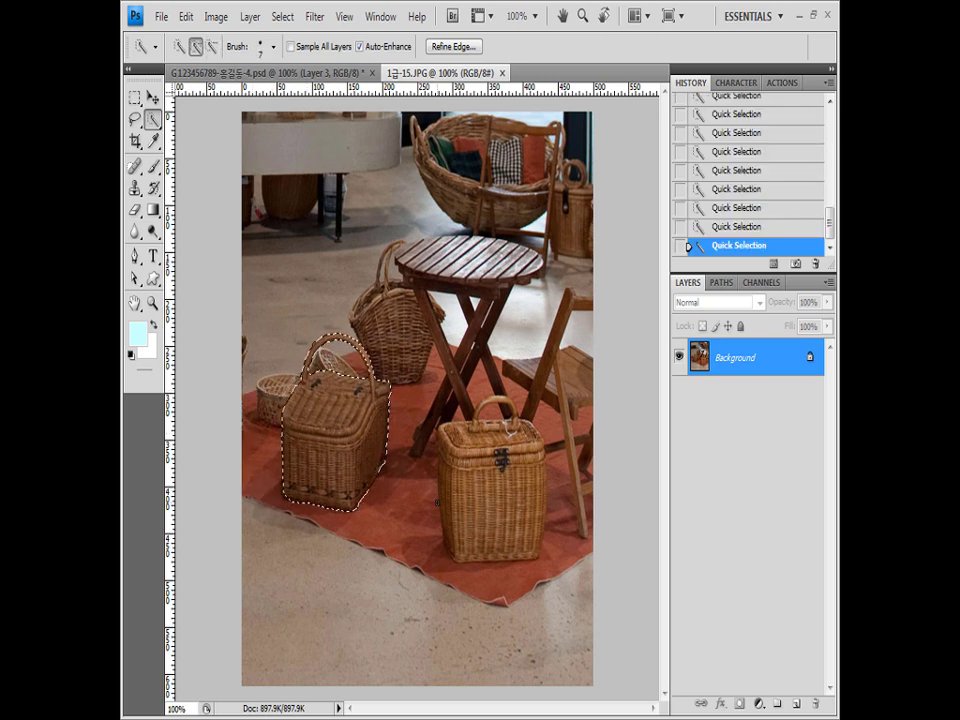
# Copy the selected basket into the composition as a new layer and close 1급-15.JPG
pyautogui.hotkey('ctrl', 'c')
pyautogui.click(321, 75)
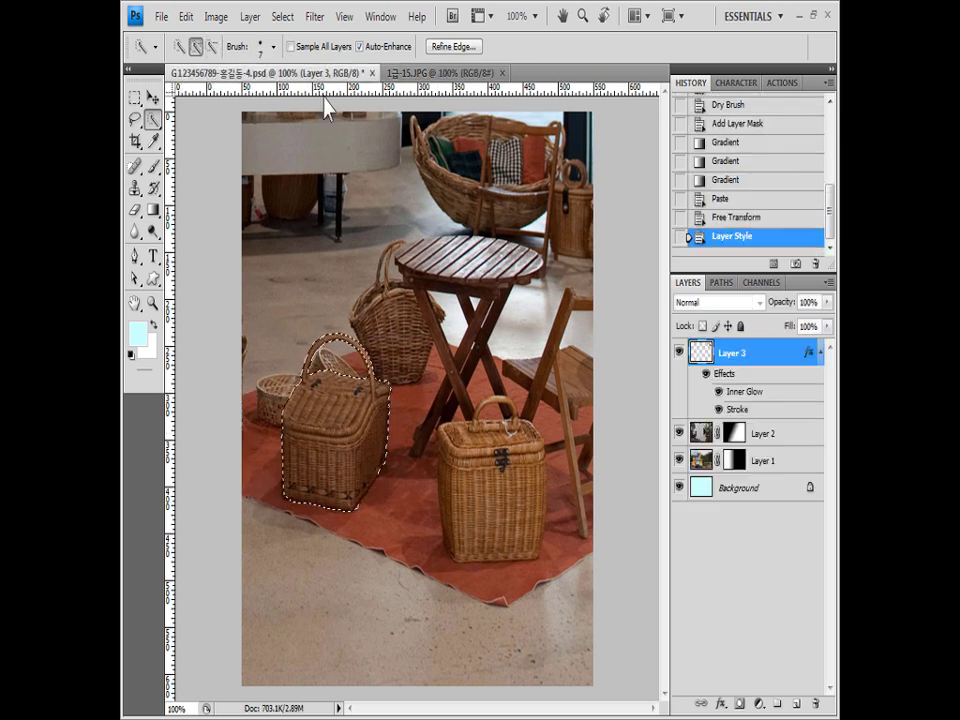
pyautogui.hotkey('ctrl', 'v')
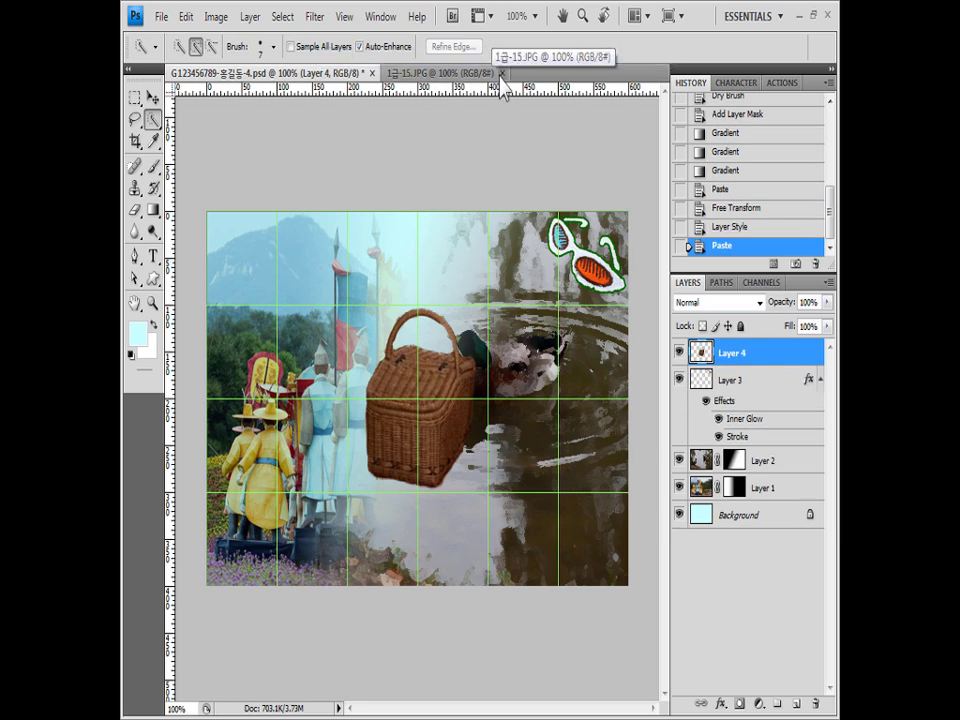
pyautogui.click(502, 74)
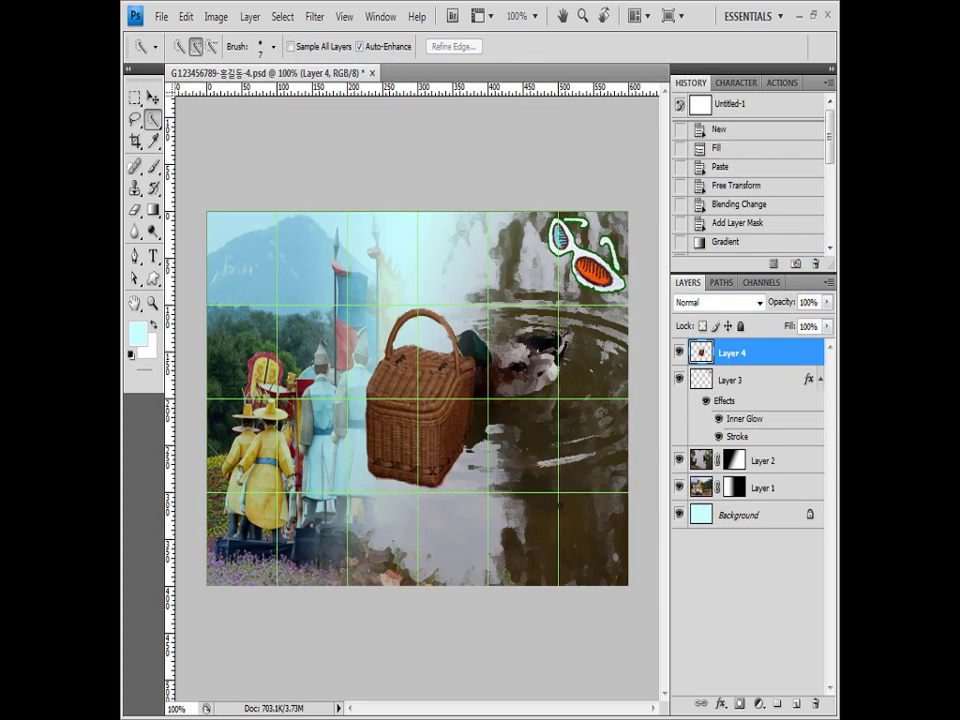
# Scale the basket down proportionally to roughly half size and place it at the canvas's bottom edge, just left of the middle
pyautogui.hotkey('ctrl', 't')
pyautogui.moveTo(424, 441); pyautogui.dragTo(415, 522)
pyautogui.moveTo(349, 382); pyautogui.dragTo(393, 452)
pyautogui.moveTo(452, 537); pyautogui.dragTo(450, 554)
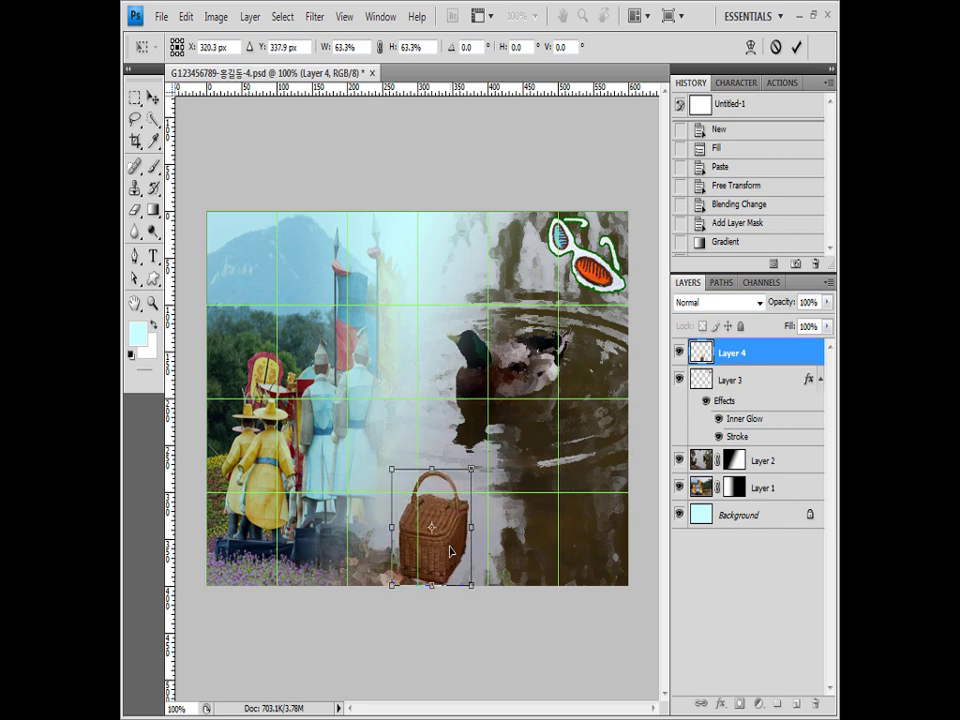
pyautogui.moveTo(472, 469); pyautogui.dragTo(446, 498)
pyautogui.press('Return')
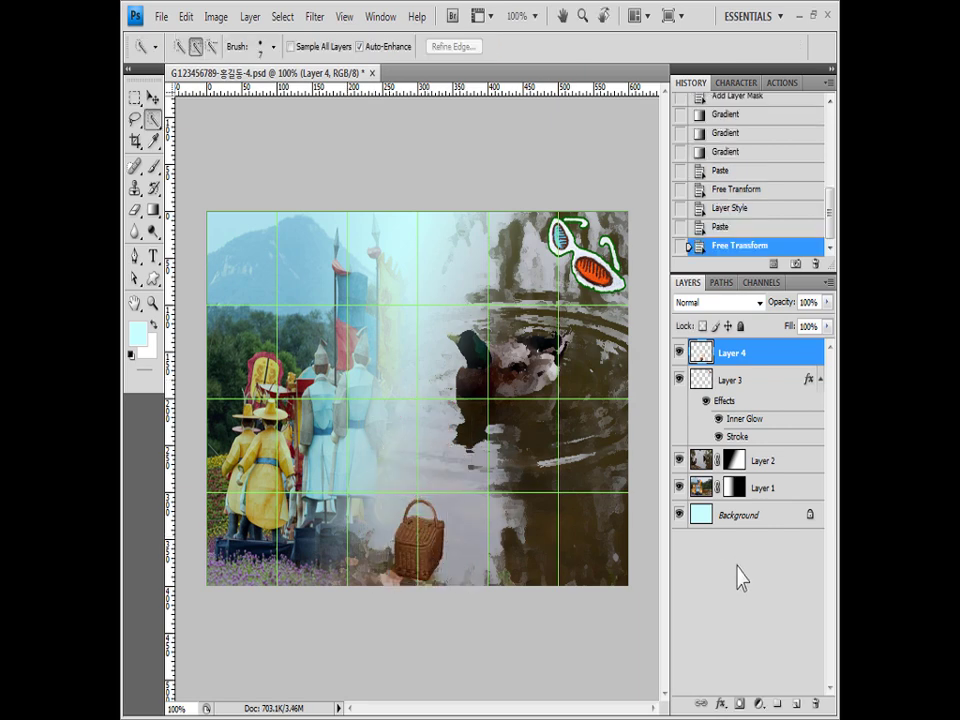
# Add a Drop Shadow to the basket layer with the default settings
pyautogui.click(720, 705)
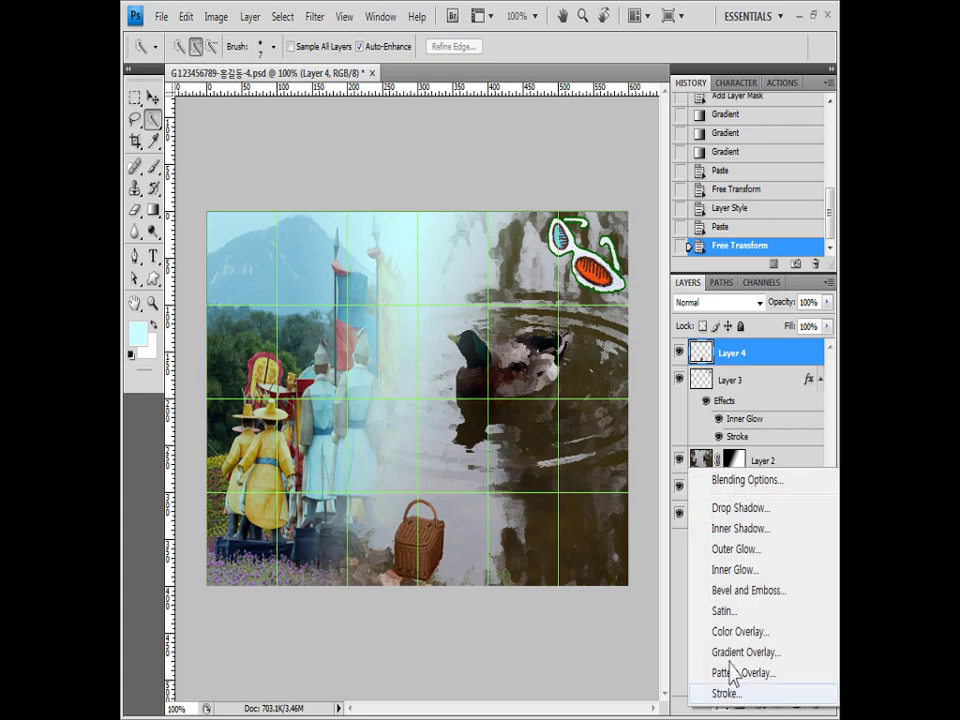
pyautogui.click(752, 512)
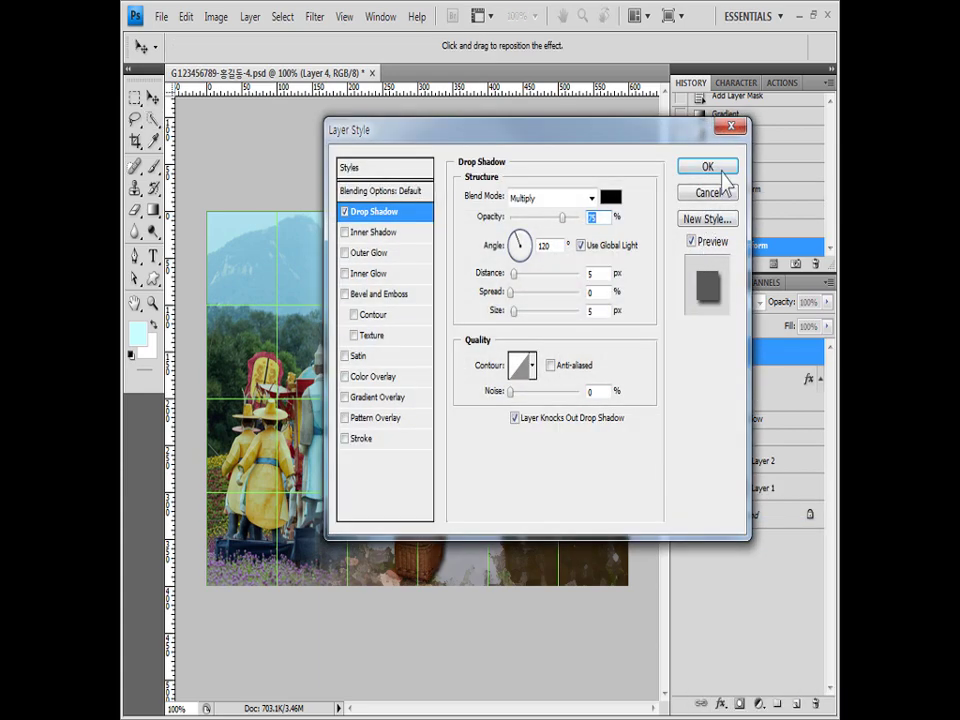
pyautogui.click(712, 166)
# Open 1급-16.JPG from the Chapter02 folder and hide the grid over the staircase photo
pyautogui.hotkey('alt', 'Tab')
pyautogui.click(716, 600)
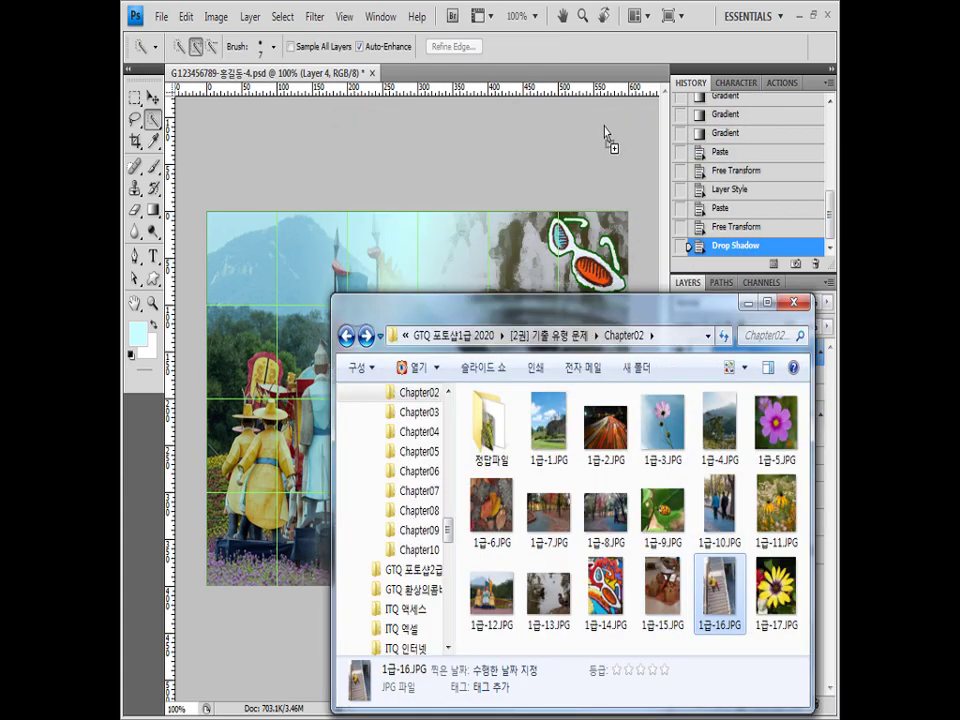
pyautogui.click(581, 58)
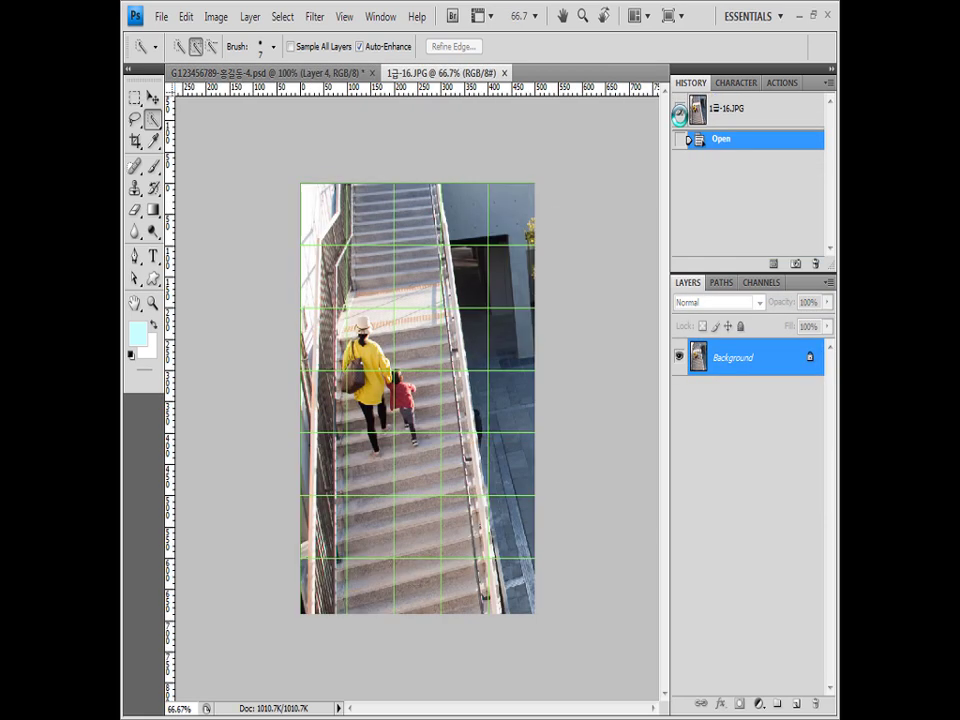
pyautogui.hotkey('ctrl', "'")
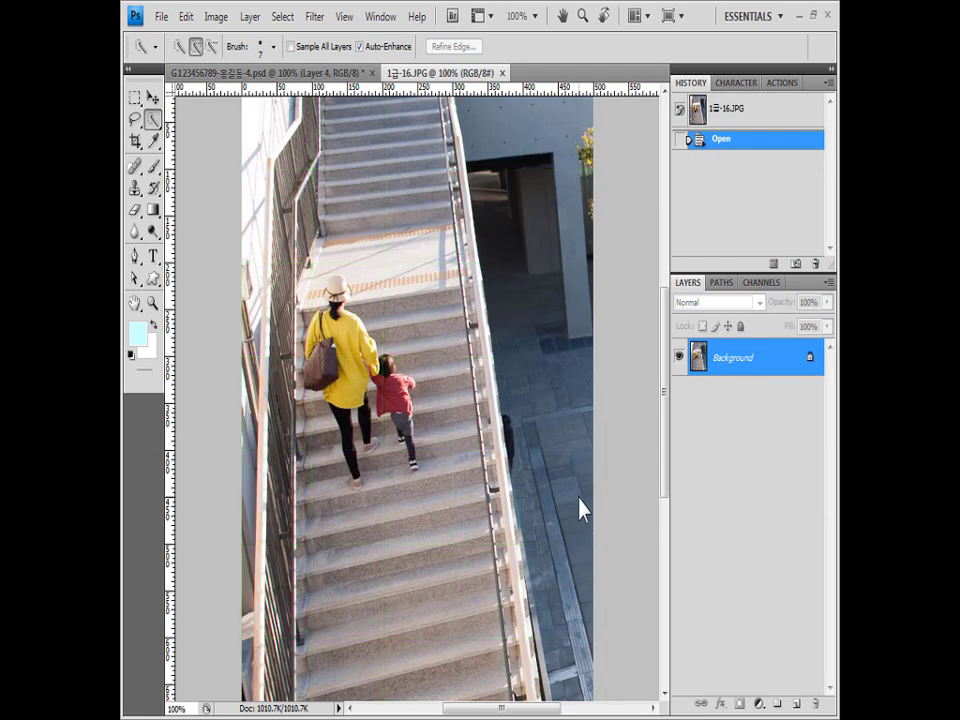
# Select the woman in the yellow jacket, her bag and the child in red with the Quick Selection tool
pyautogui.click(342, 323)
pyautogui.click(322, 362)
pyautogui.click(349, 430)
pyautogui.click(393, 392)
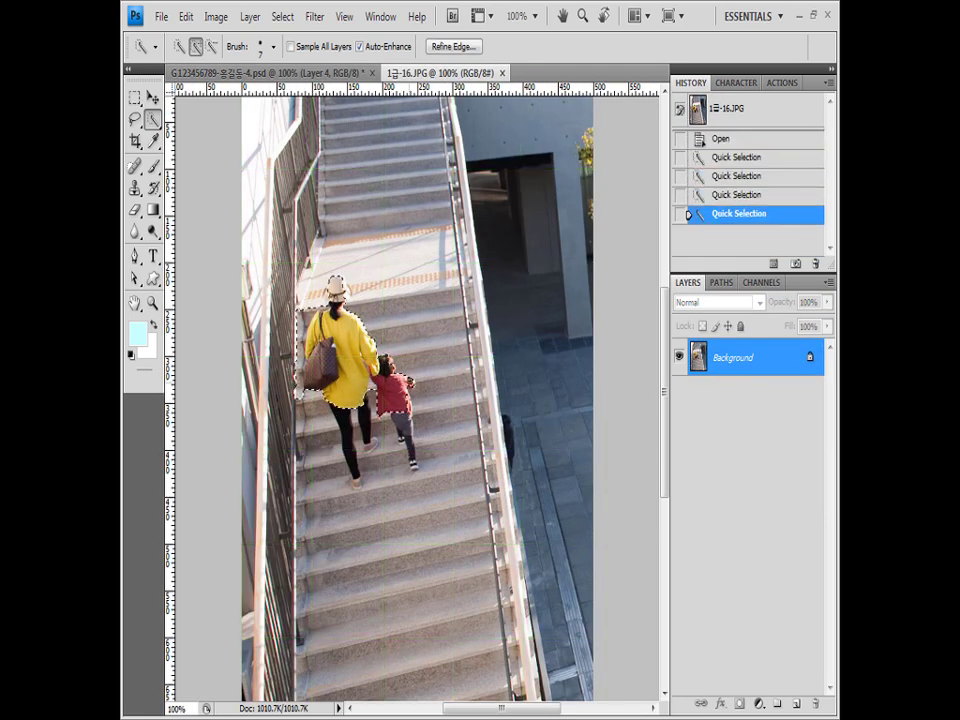
pyautogui.click(404, 428)
pyautogui.click(410, 460)
pyautogui.click(356, 480)
pyautogui.click(386, 364)
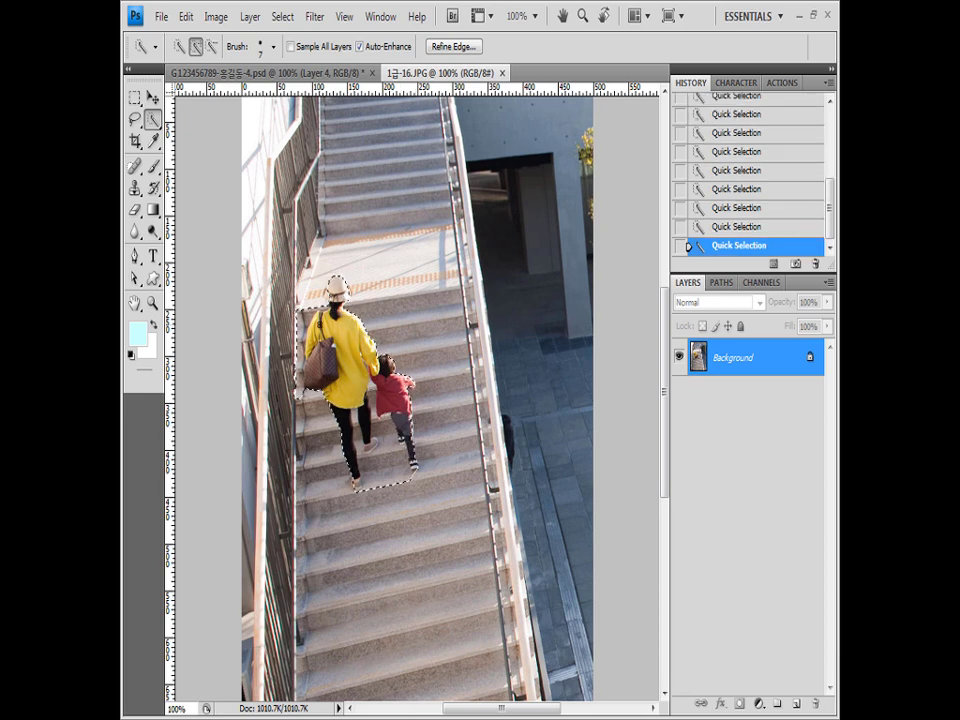
# Subtract the stair areas beside the bag, between the legs and around the feet from the selection
pyautogui.press('alt')
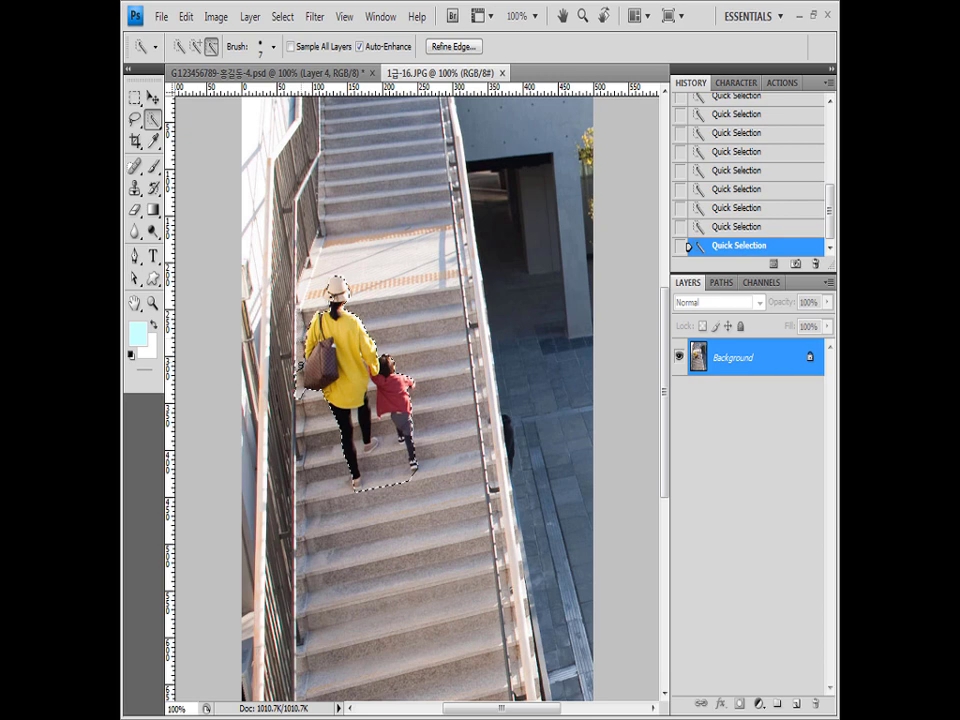
pyautogui.keyDown('alt'); pyautogui.click(355, 416); pyautogui.keyUp('alt')
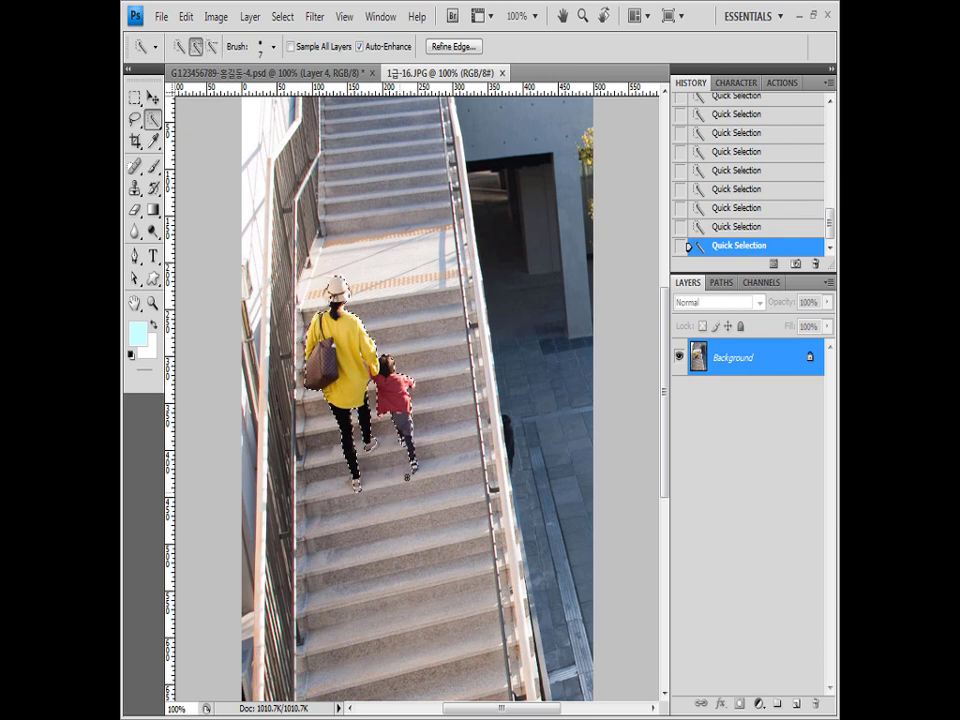
pyautogui.keyDown('alt'); pyautogui.click(415, 465); pyautogui.keyUp('alt')
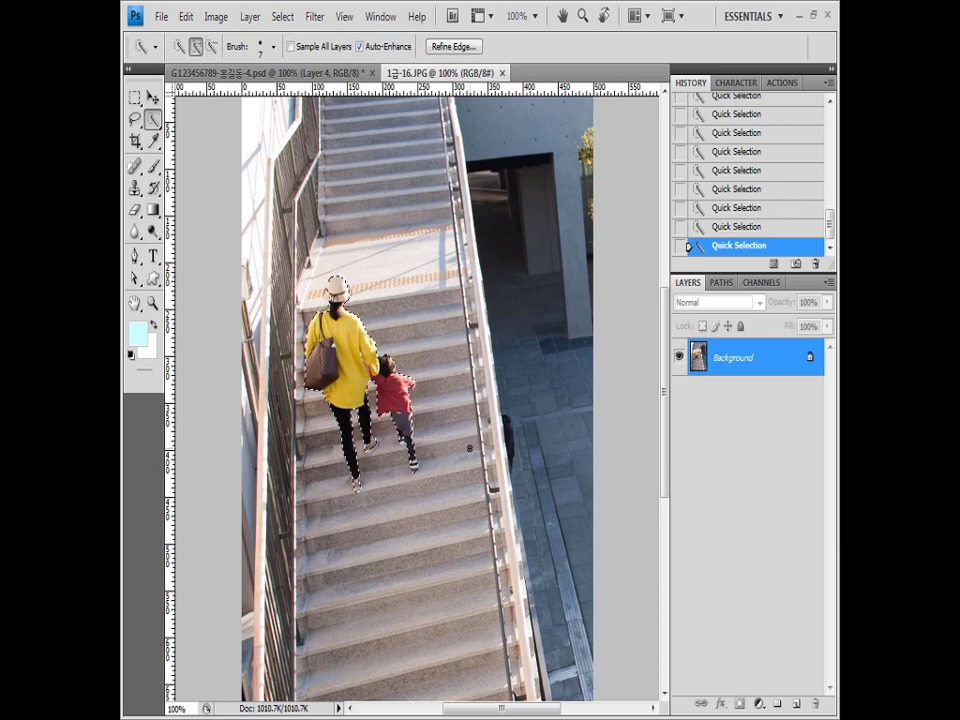
# Paste the copied woman and child into the composition as a new layer and close 1급-16.JPG
pyautogui.click(265, 72)
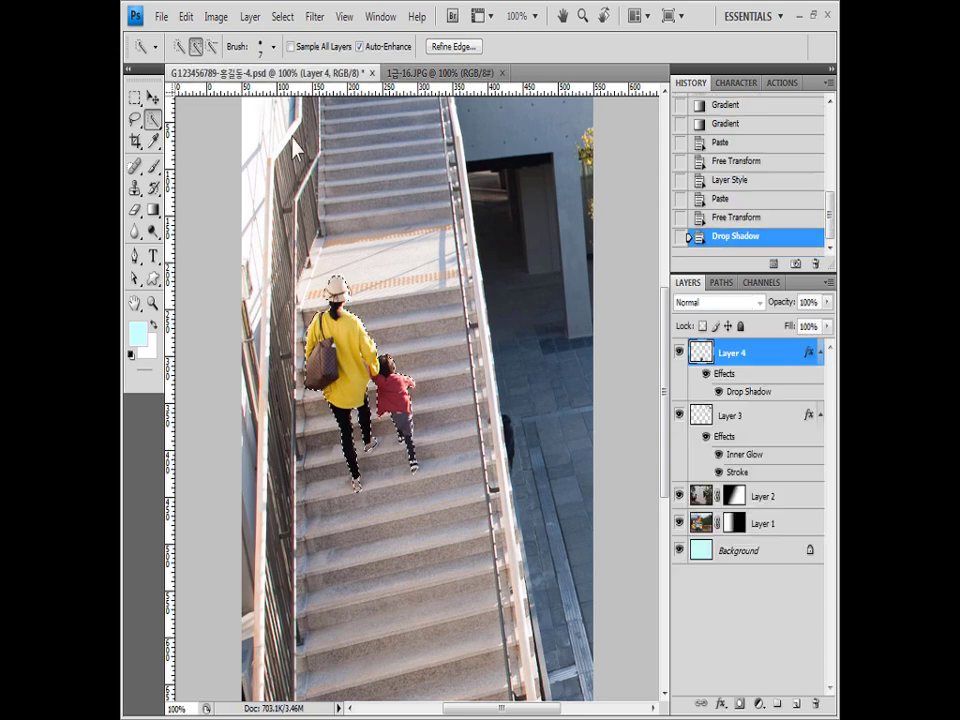
pyautogui.hotkey('ctrl', 'v')
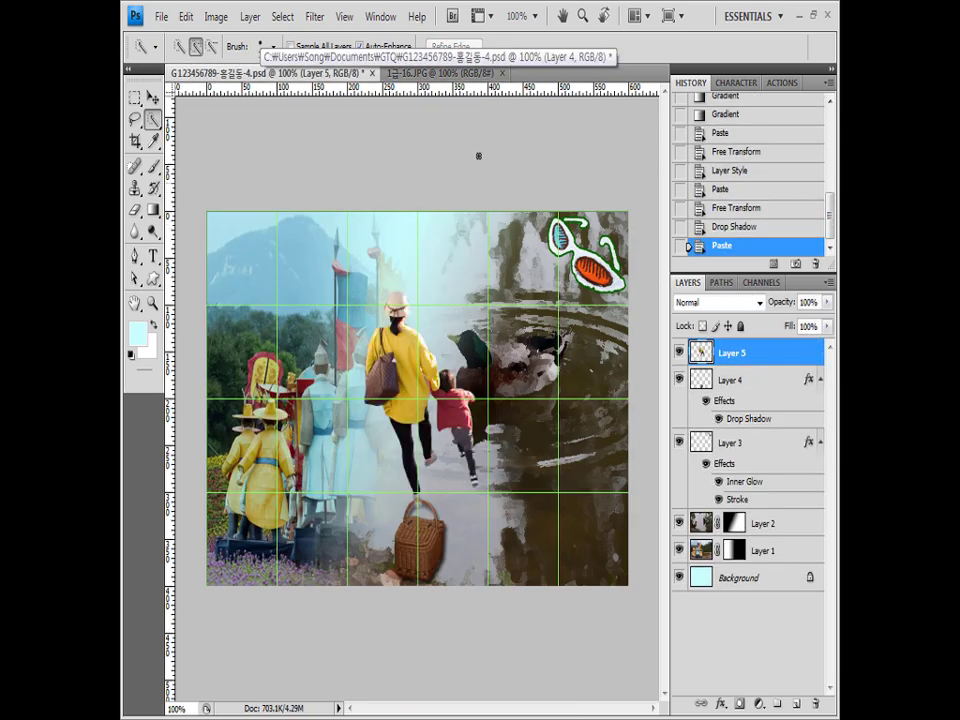
pyautogui.click(475, 74)
pyautogui.click(502, 73)
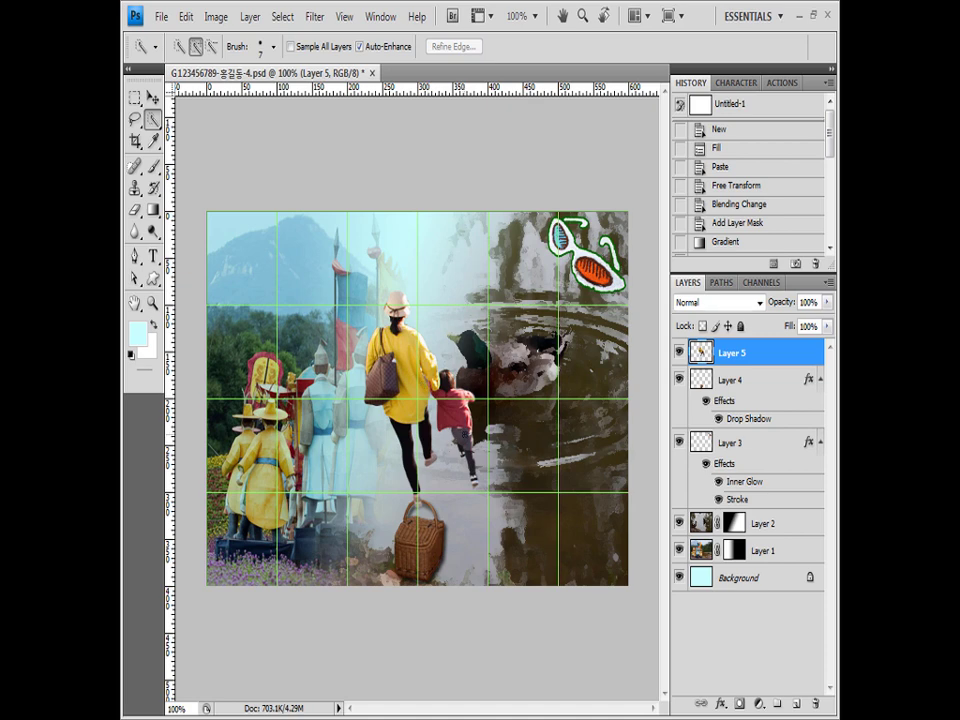
# Scale the woman and child to about 101.2% and place them in the canvas's lower left, with their feet below the bottom edge
pyautogui.hotkey('ctrl', 't')
pyautogui.moveTo(455, 316); pyautogui.dragTo(375, 424)
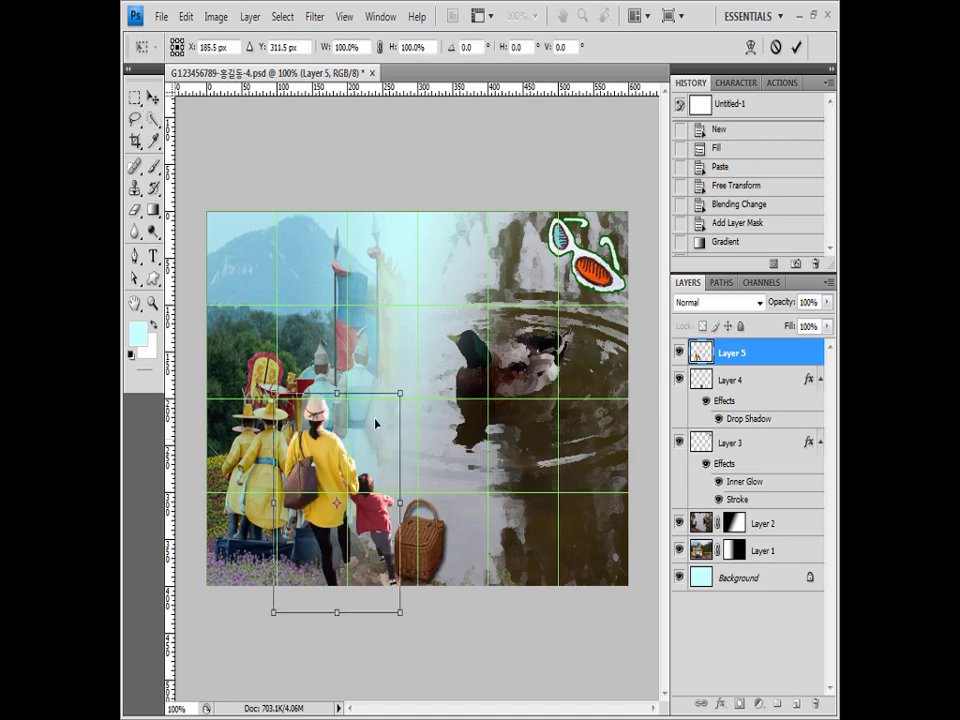
pyautogui.moveTo(404, 385); pyautogui.dragTo(395, 428)
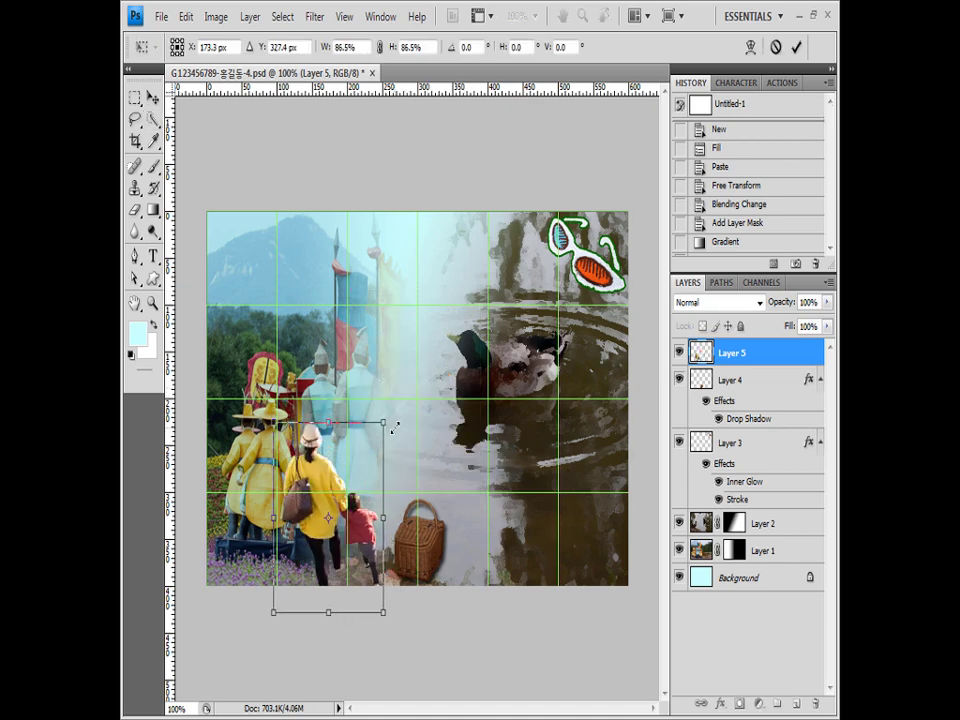
pyautogui.moveTo(368, 477); pyautogui.dragTo(362, 502)
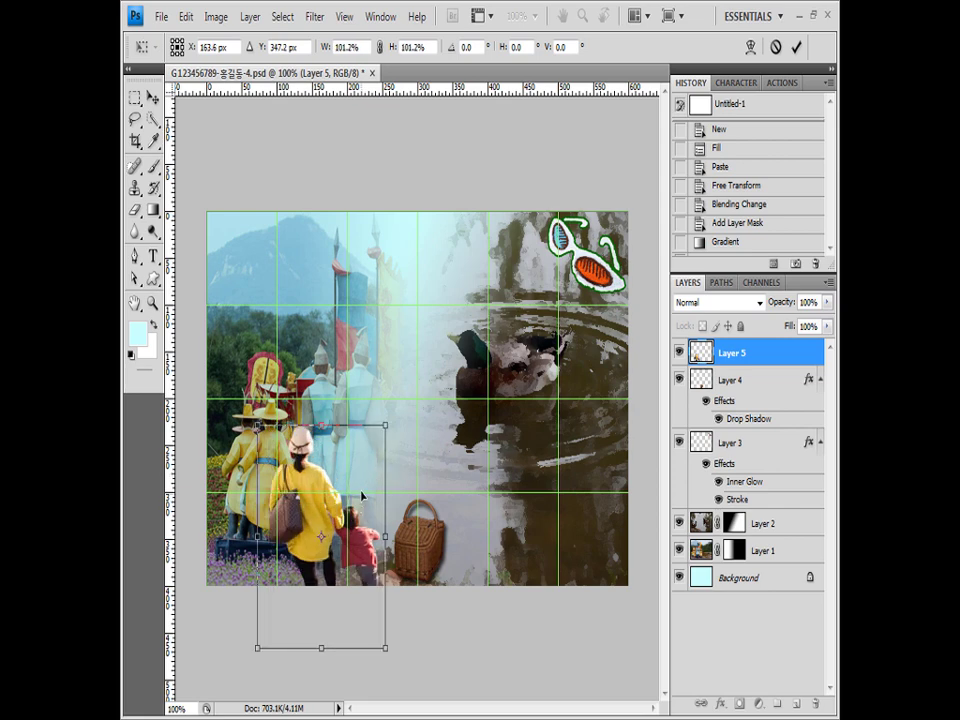
pyautogui.press('Return')
# Select only the woman's yellow jacket with the Quick Selection tool, leaving her bag out of the selection
pyautogui.press('w')
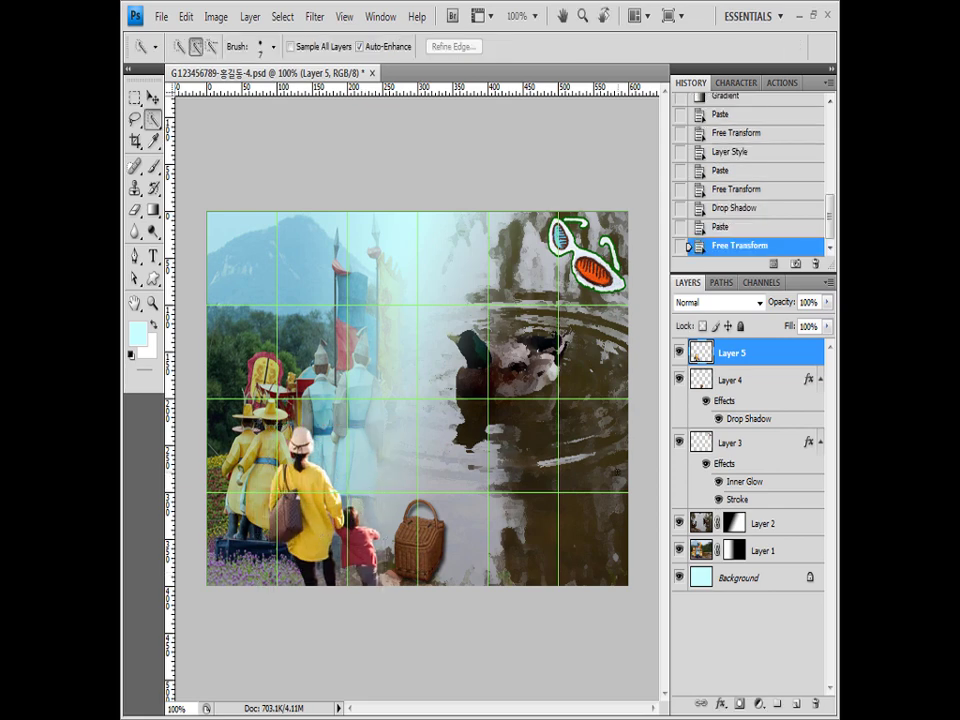
pyautogui.moveTo(268, 493)
pyautogui.mouseDown()
pyautogui.moveTo(290, 474)
pyautogui.moveTo(306, 489)
pyautogui.moveTo(319, 540)
pyautogui.moveTo(263, 530)
pyautogui.mouseUp()
pyautogui.hotkey('ctrl', 'z')
pyautogui.keyDown('alt'); pyautogui.click(283, 515); pyautogui.keyUp('alt')
pyautogui.click(280, 485)
pyautogui.click(300, 540)
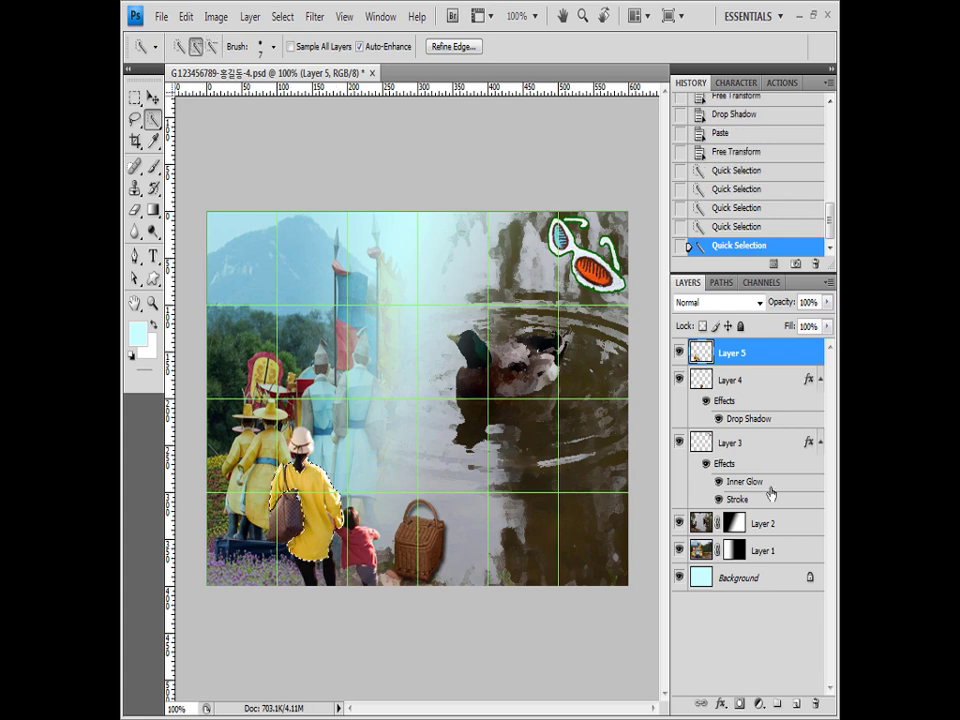
# Add a Hue/Saturation adjustment layer on the selected jacket and shift the hue to turn it bright green
pyautogui.click(759, 702)
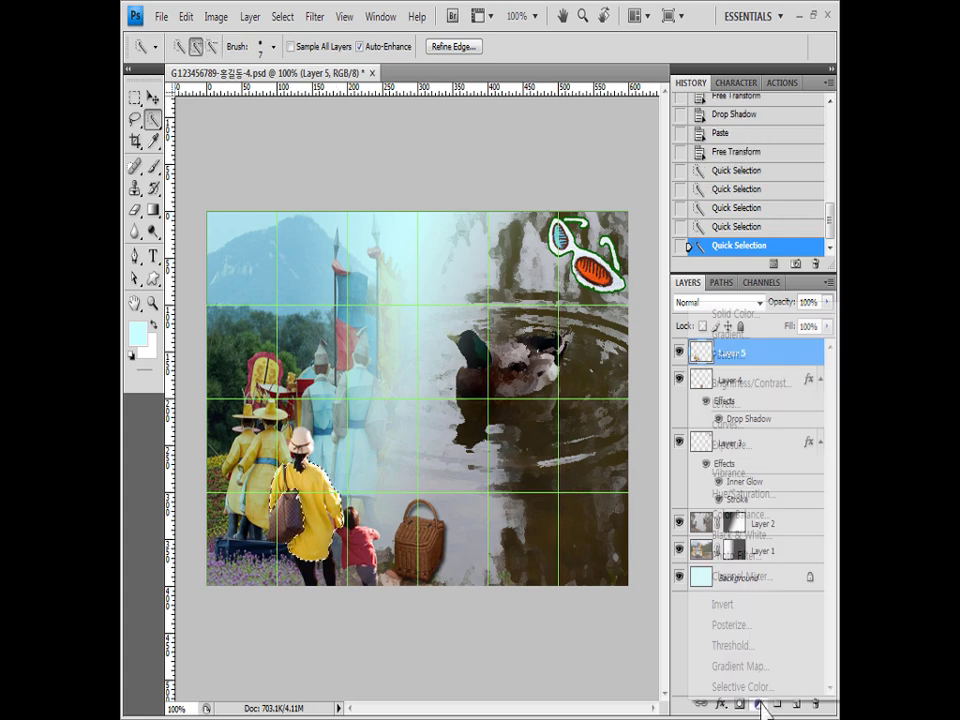
pyautogui.click(758, 498)
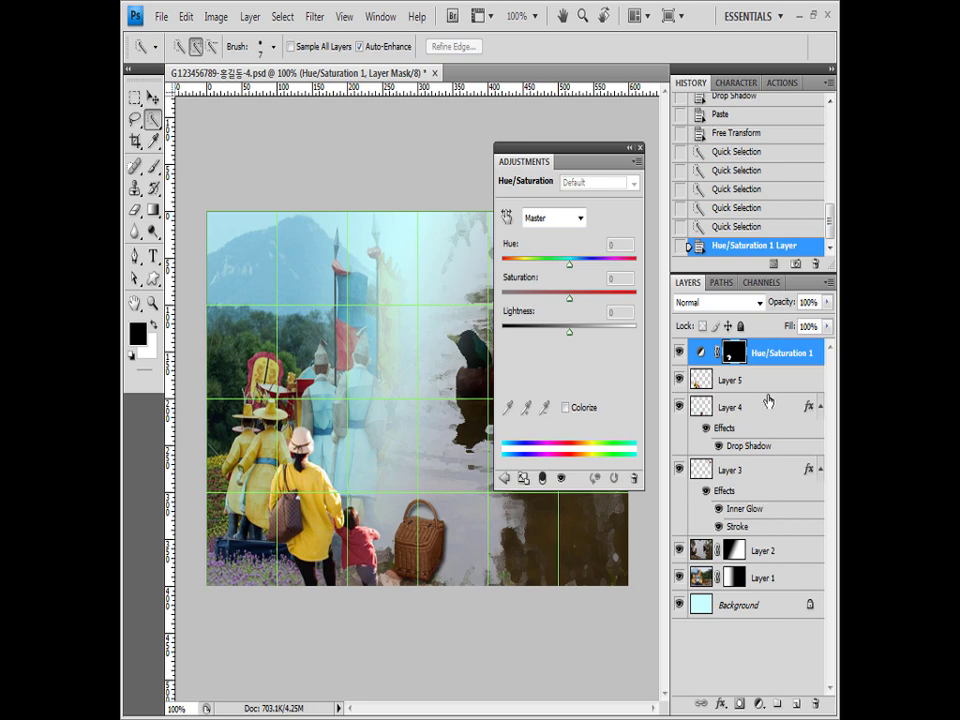
pyautogui.moveTo(569, 264); pyautogui.dragTo(606, 274)
pyautogui.click(640, 147)
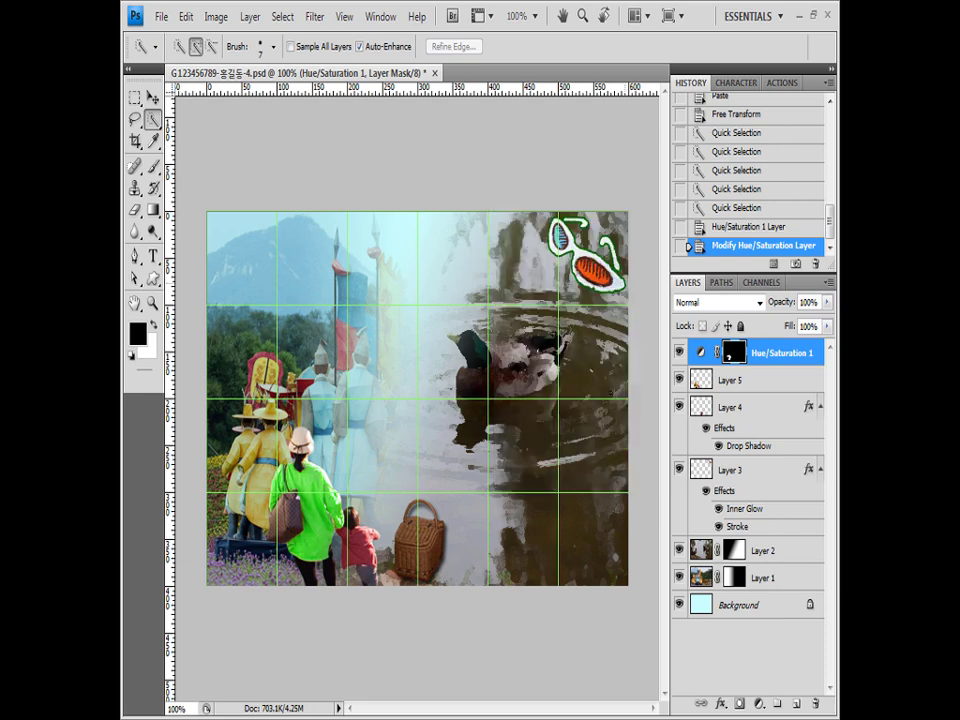
# Apply a Bevel and Emboss layer style with its default settings to the Hue/Saturation 1 adjustment layer
pyautogui.click(720, 705)
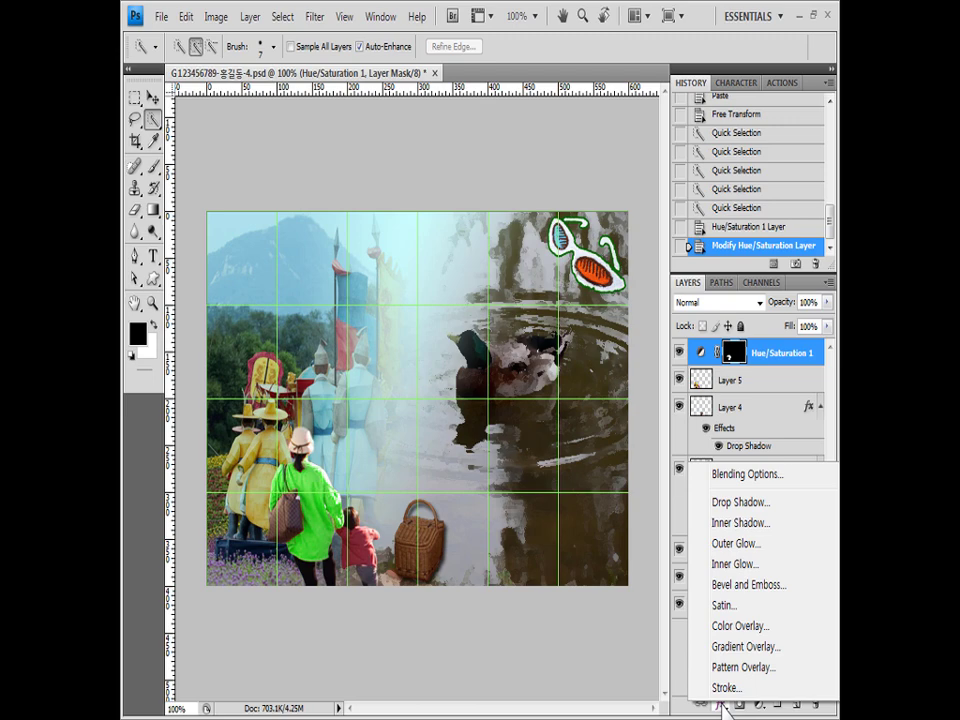
pyautogui.click(750, 586)
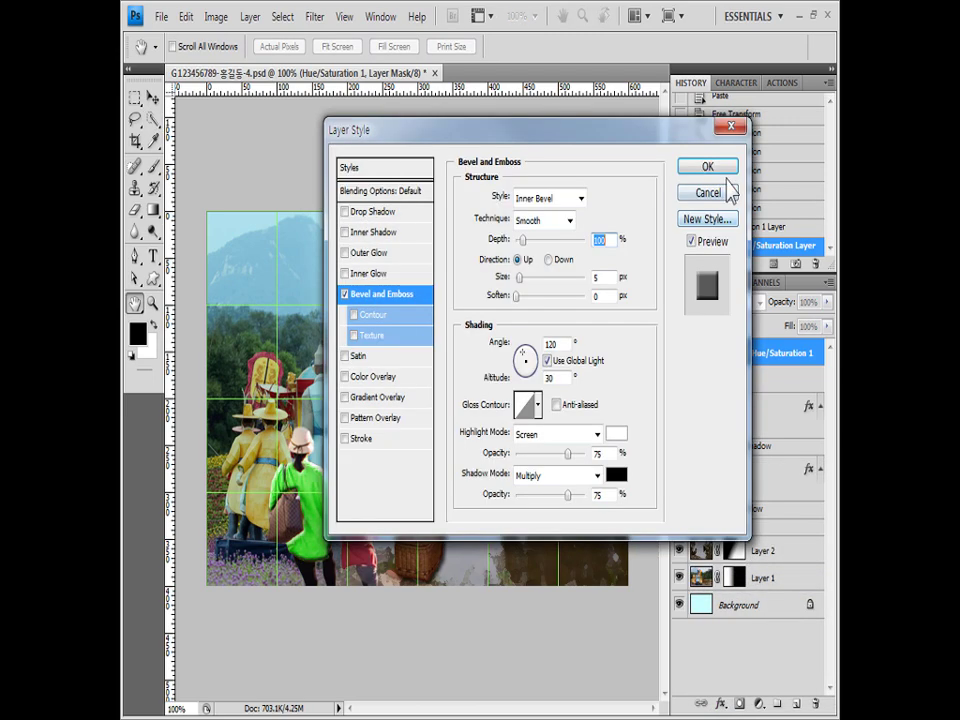
pyautogui.click(707, 167)
# Open 1급-17.JPG and select the whole yellow flower, all petals and centre, with the Quick Selection tool
pyautogui.hotkey('alt', 'Tab')
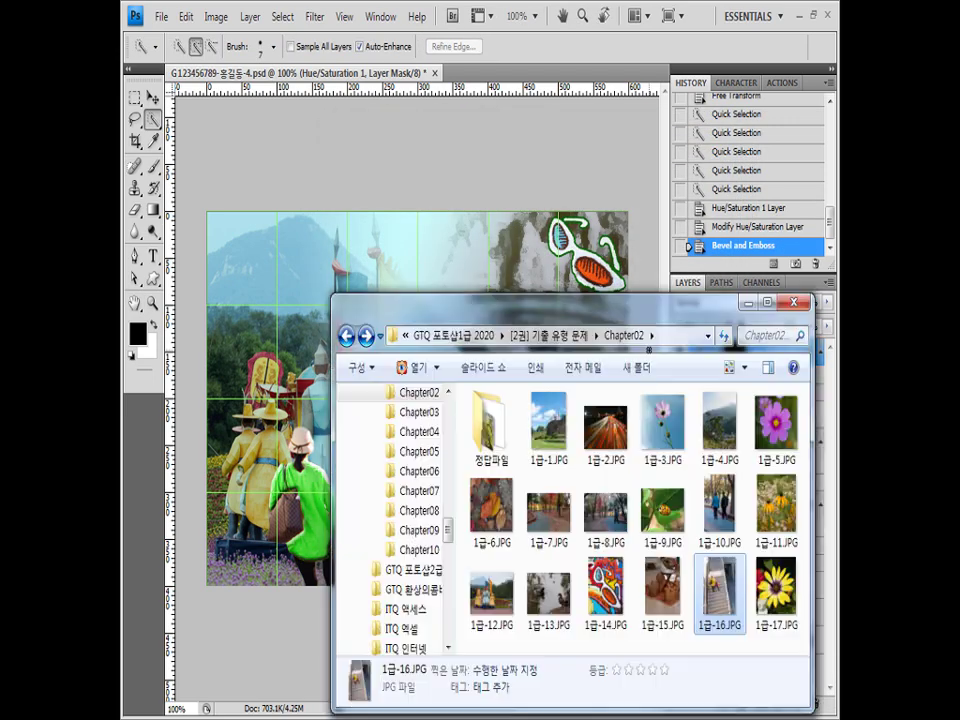
pyautogui.moveTo(776, 590); pyautogui.dragTo(422, 264)
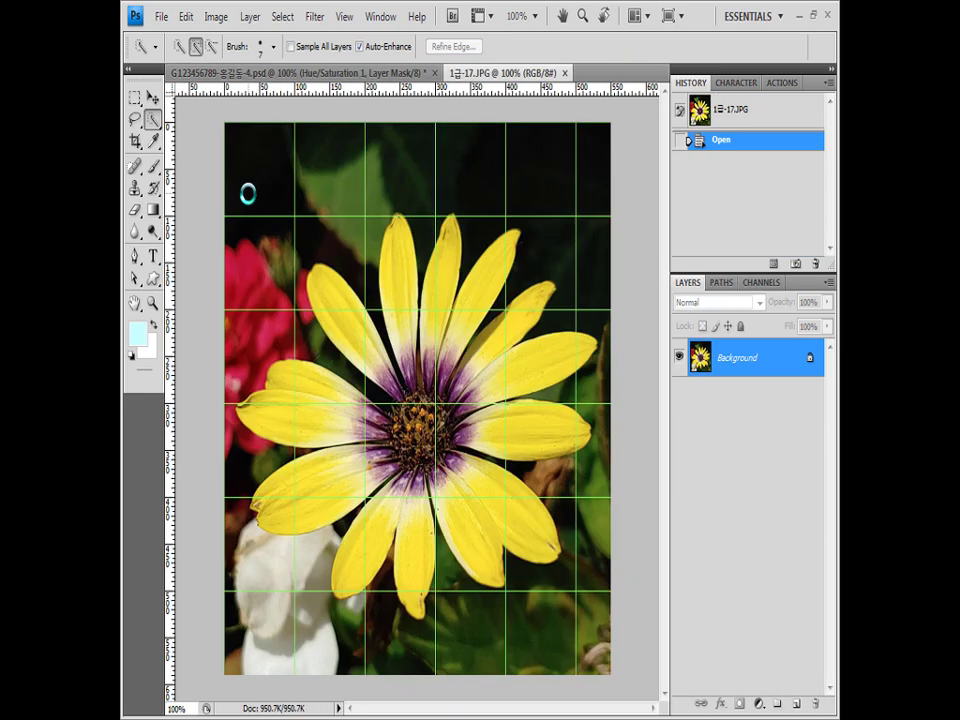
pyautogui.moveTo(330, 309); pyautogui.dragTo(372, 352)
pyautogui.moveTo(404, 276); pyautogui.dragTo(413, 378)
pyautogui.moveTo(441, 272)
pyautogui.mouseDown()
pyautogui.moveTo(470, 295)
pyautogui.moveTo(454, 394)
pyautogui.mouseUp()
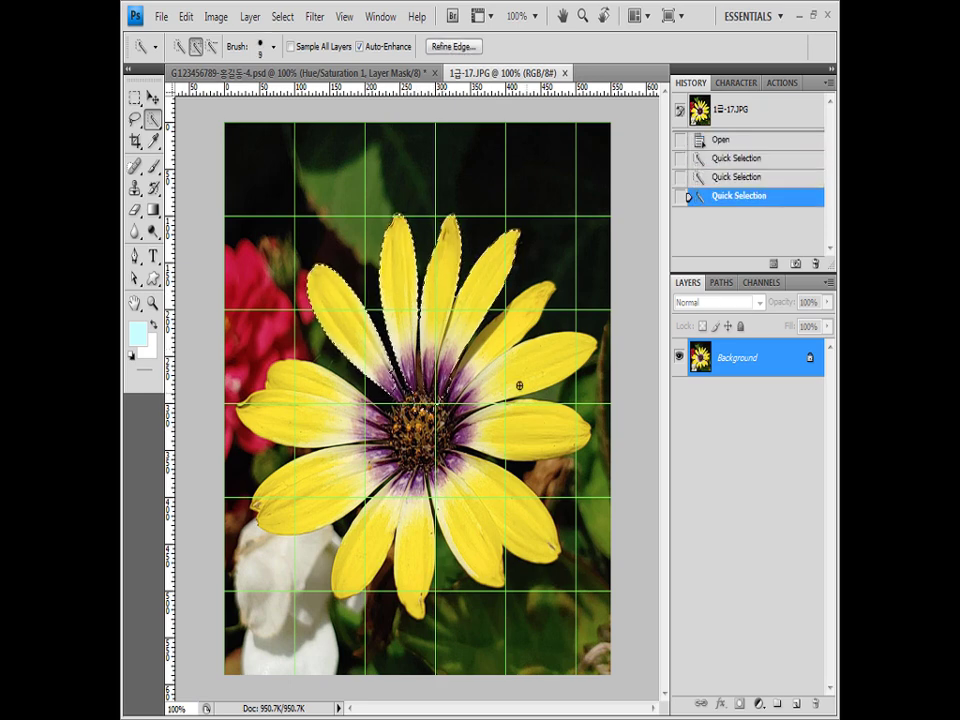
pyautogui.press(']')
pyautogui.press(']')
pyautogui.press(']')
pyautogui.click(542, 354)
pyautogui.click(530, 430)
pyautogui.click(490, 520)
pyautogui.click(418, 529)
pyautogui.click(369, 538)
pyautogui.click(312, 484)
pyautogui.click(309, 401)
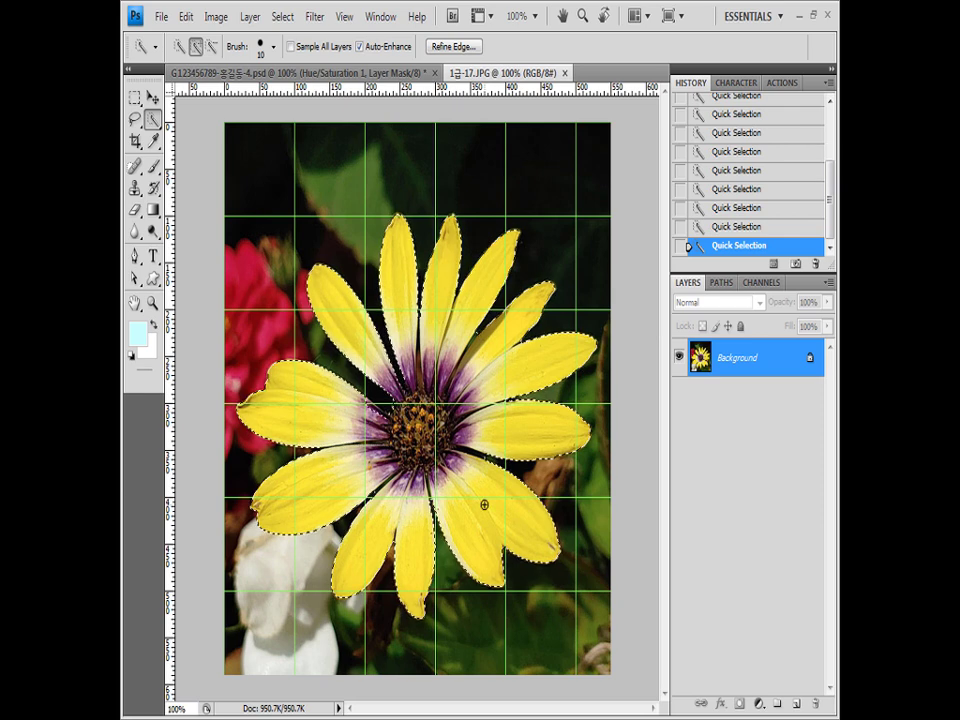
# Copy the selected flower, paste it into the composition as a new layer and close 1급-17.JPG
pyautogui.hotkey('ctrl', 'c')
pyautogui.click(246, 72)
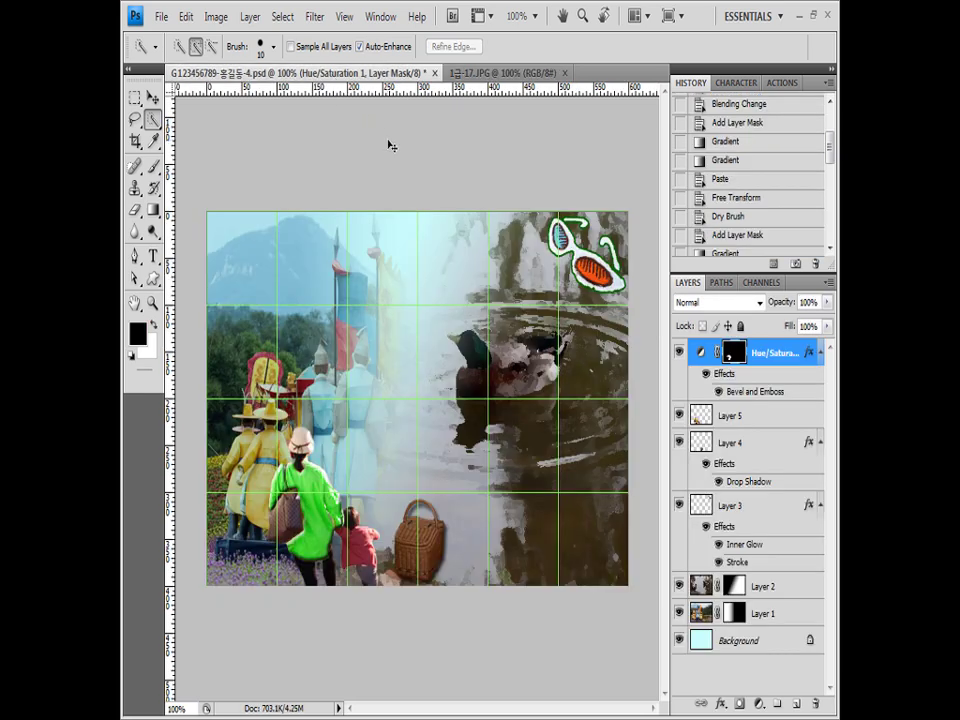
pyautogui.hotkey('ctrl', 'v')
pyautogui.click(501, 73)
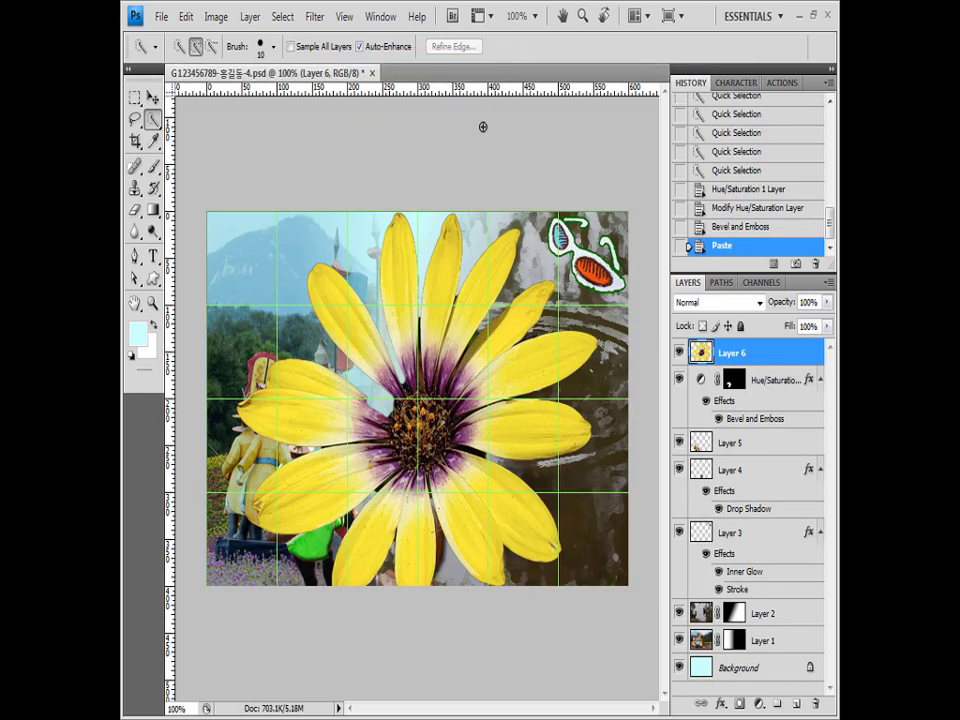
# Scale the flower proportionally to about 29.6% and place it near X 250, Y 227 px, above and between the child and the basket
pyautogui.hotkey('ctrl', 't')
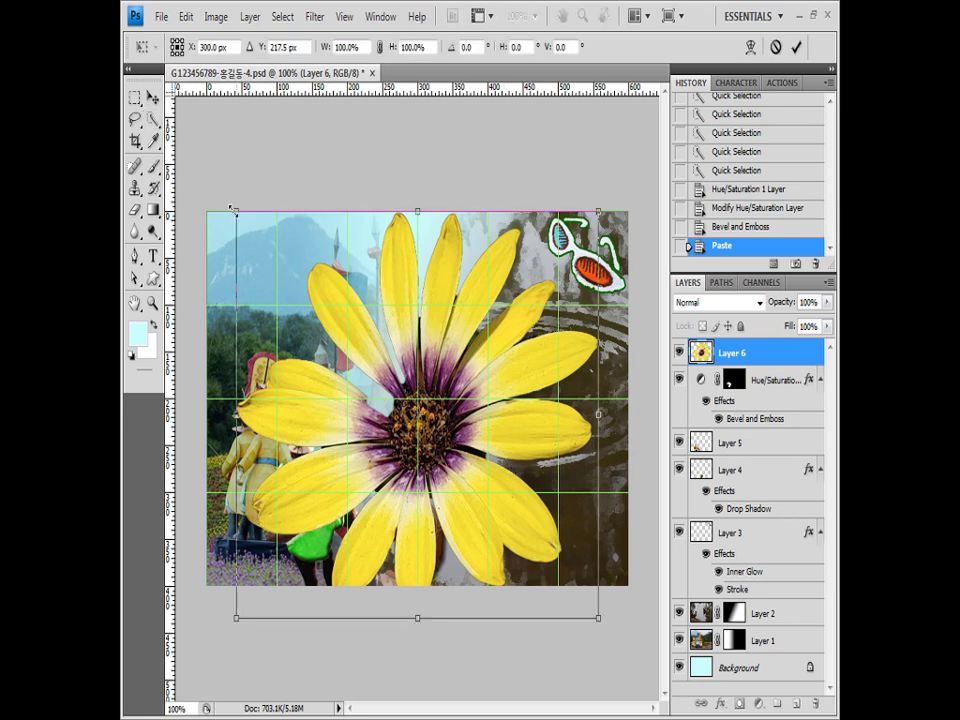
pyautogui.moveTo(235, 210); pyautogui.dragTo(316, 326)
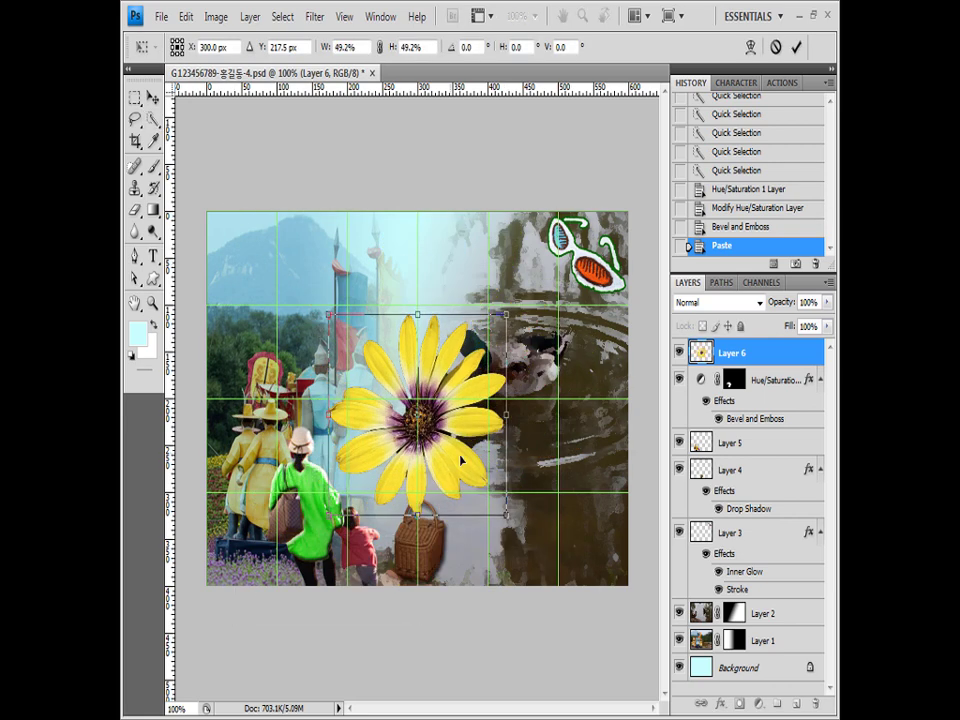
pyautogui.moveTo(461, 460); pyautogui.dragTo(456, 454)
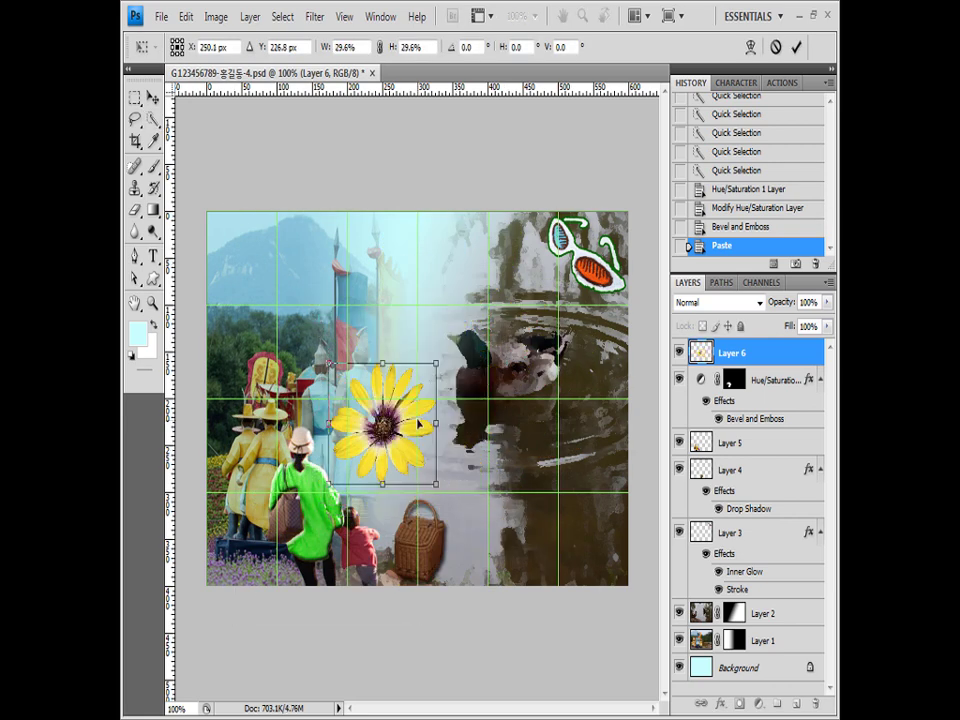
pyautogui.press('Return')
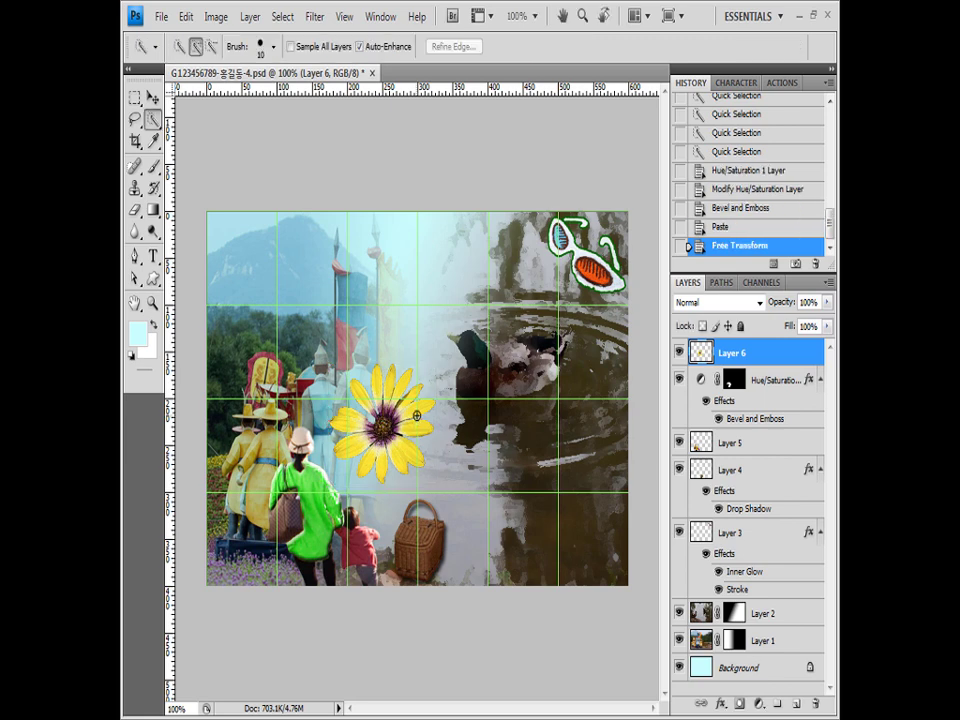
# Set the Pen tool to draw shape layers with no style and the fill colour #666600
pyautogui.click(136, 258)
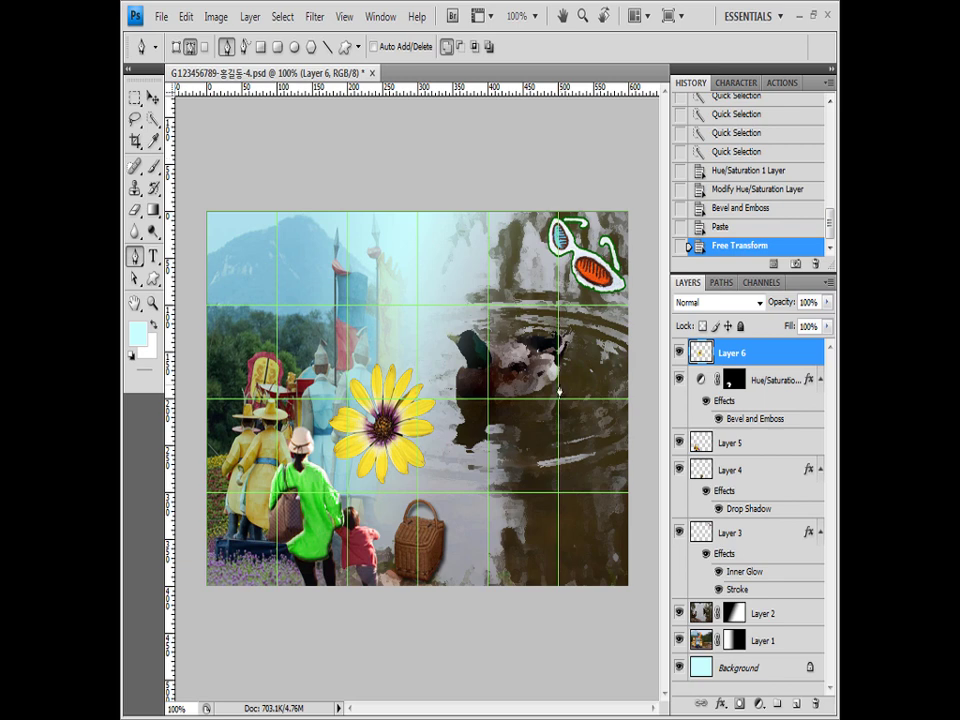
pyautogui.click(177, 47)
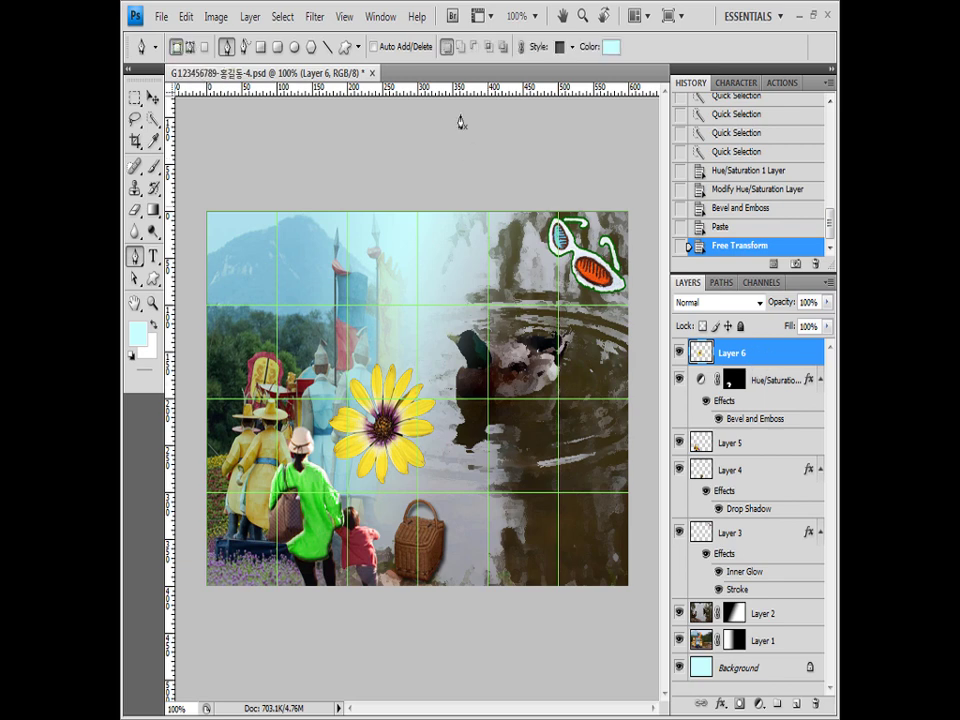
pyautogui.click(572, 47)
pyautogui.click(493, 90)
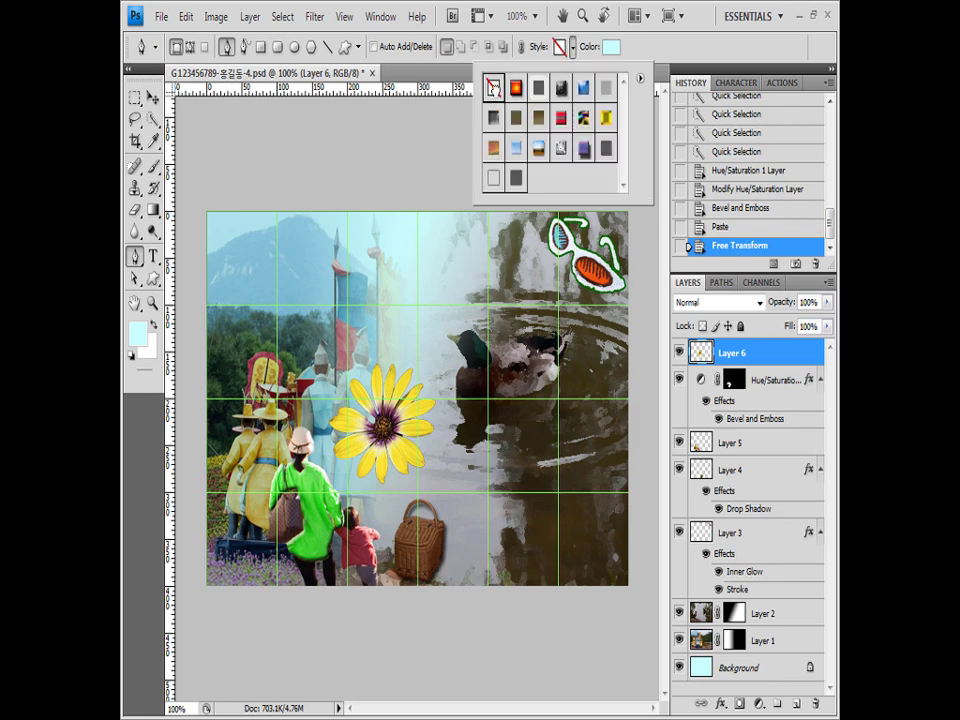
pyautogui.click(697, 56)
pyautogui.click(614, 47)
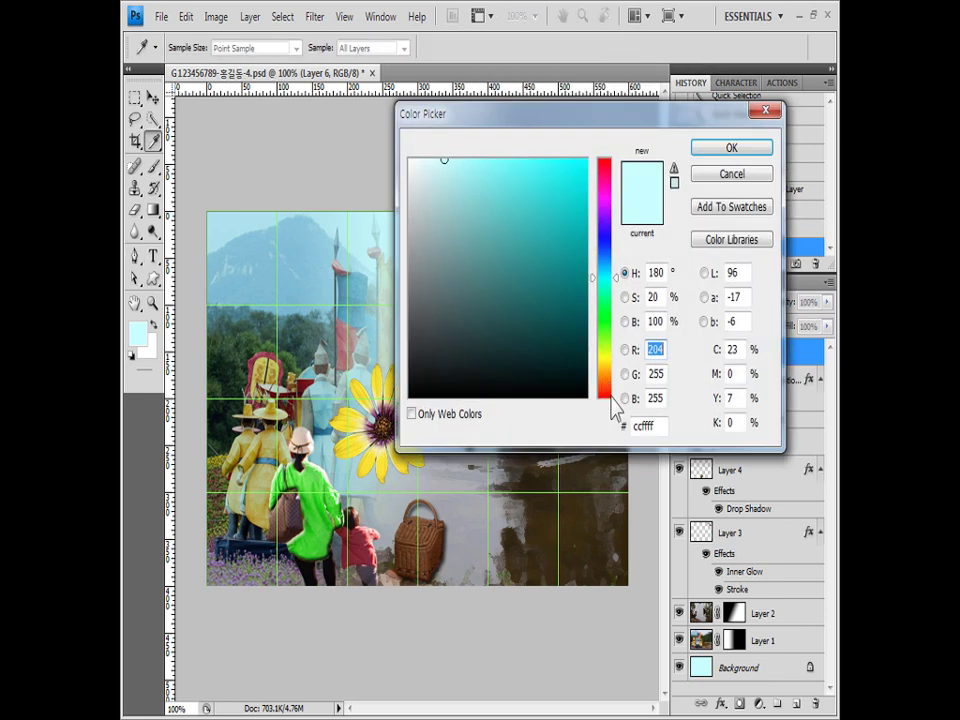
pyautogui.moveTo(656, 426); pyautogui.dragTo(604, 422)
pyautogui.write('666600')
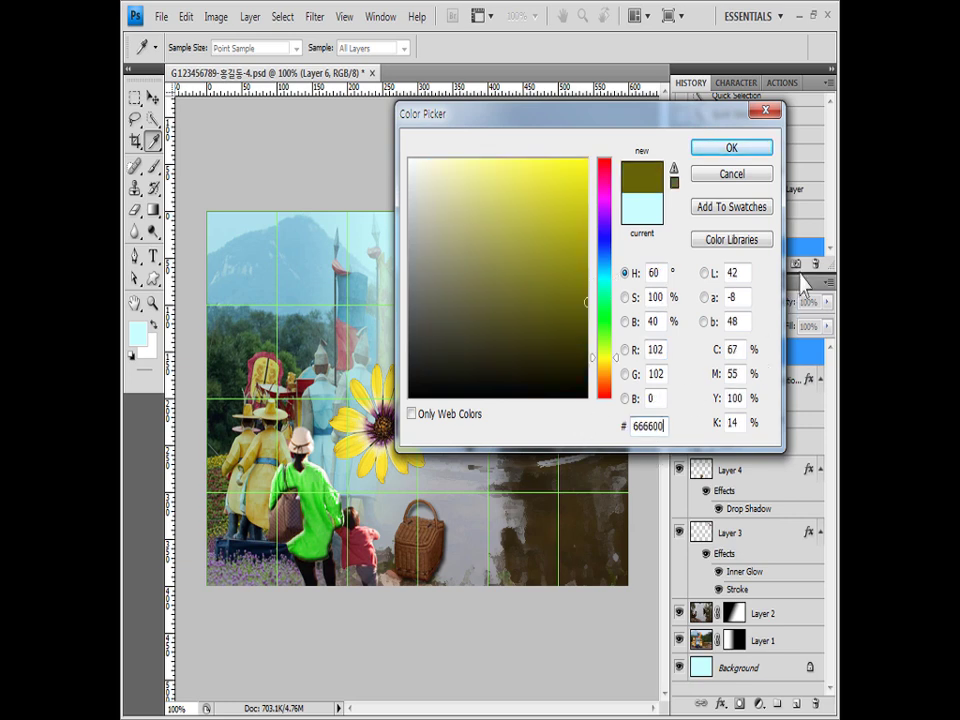
pyautogui.click(760, 150)
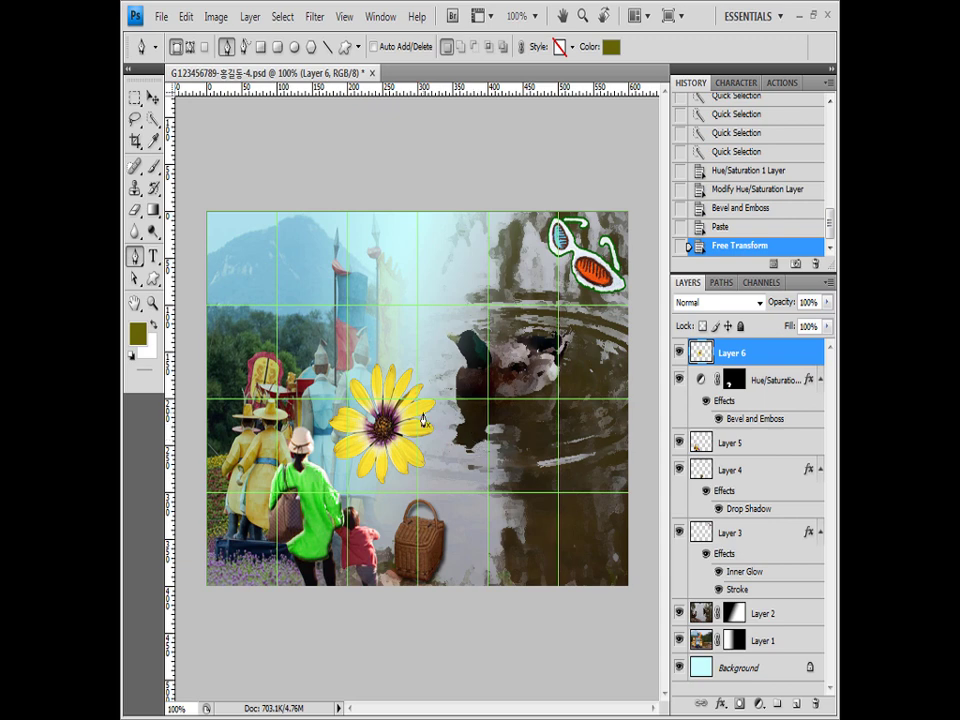
# Draw a closed, curved sandal-sole outline with the Pen tool, slanting from beside the flower down towards the canvas's lower right
pyautogui.click(482, 346)
pyautogui.moveTo(420, 352); pyautogui.dragTo(376, 401)
pyautogui.keyDown('alt'); pyautogui.click(419, 349); pyautogui.keyUp('alt')
pyautogui.moveTo(461, 298)
pyautogui.mouseDown()
pyautogui.moveTo(472, 295)
pyautogui.moveTo(468, 305)
pyautogui.mouseUp()
pyautogui.keyDown('alt'); pyautogui.click(419, 349); pyautogui.keyUp('alt')
pyautogui.moveTo(418, 433); pyautogui.dragTo(551, 577)
pyautogui.keyDown('alt'); pyautogui.click(418, 434); pyautogui.keyUp('alt')
pyautogui.keyDown('alt'); pyautogui.click(452, 492); pyautogui.keyUp('alt')
pyautogui.keyDown('alt'); pyautogui.click(488, 523); pyautogui.keyUp('alt')
pyautogui.keyDown('alt'); pyautogui.click(537, 567); pyautogui.keyUp('alt')
pyautogui.moveTo(576, 530); pyautogui.dragTo(509, 399)
pyautogui.keyDown('alt'); pyautogui.click(576, 530); pyautogui.keyUp('alt')
pyautogui.keyDown('alt'); pyautogui.click(556, 504); pyautogui.keyUp('alt')
pyautogui.keyDown('alt'); pyautogui.click(556, 504); pyautogui.keyUp('alt')
pyautogui.keyDown('alt'); pyautogui.click(531, 442); pyautogui.keyUp('alt')
pyautogui.moveTo(488, 357); pyautogui.dragTo(448, 272)
pyautogui.moveTo(488, 357); pyautogui.dragTo(488, 357)
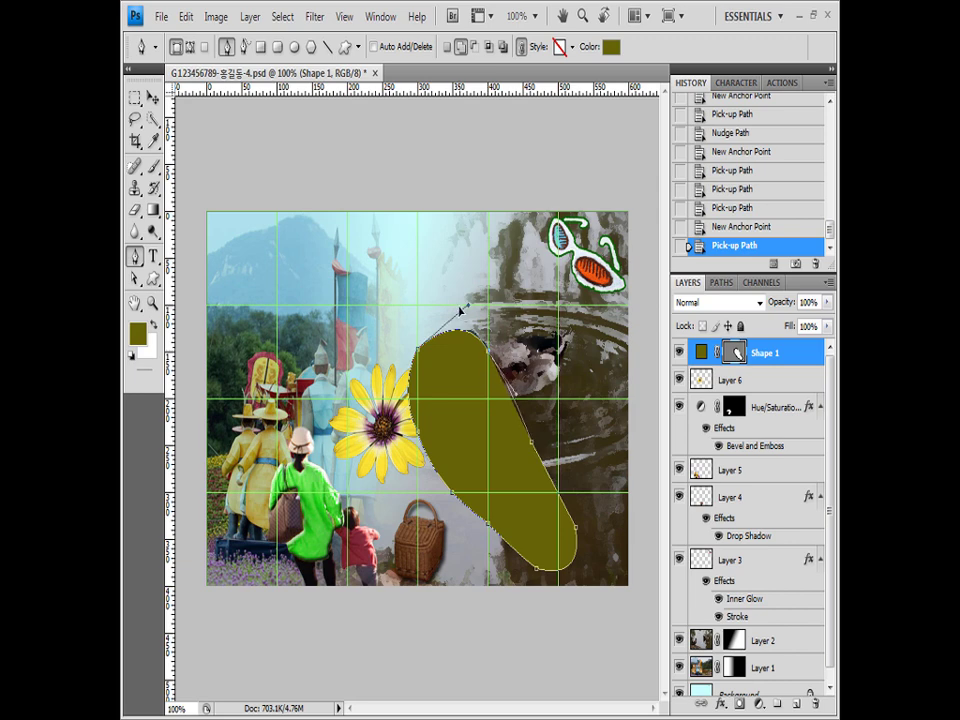
pyautogui.click(477, 316)
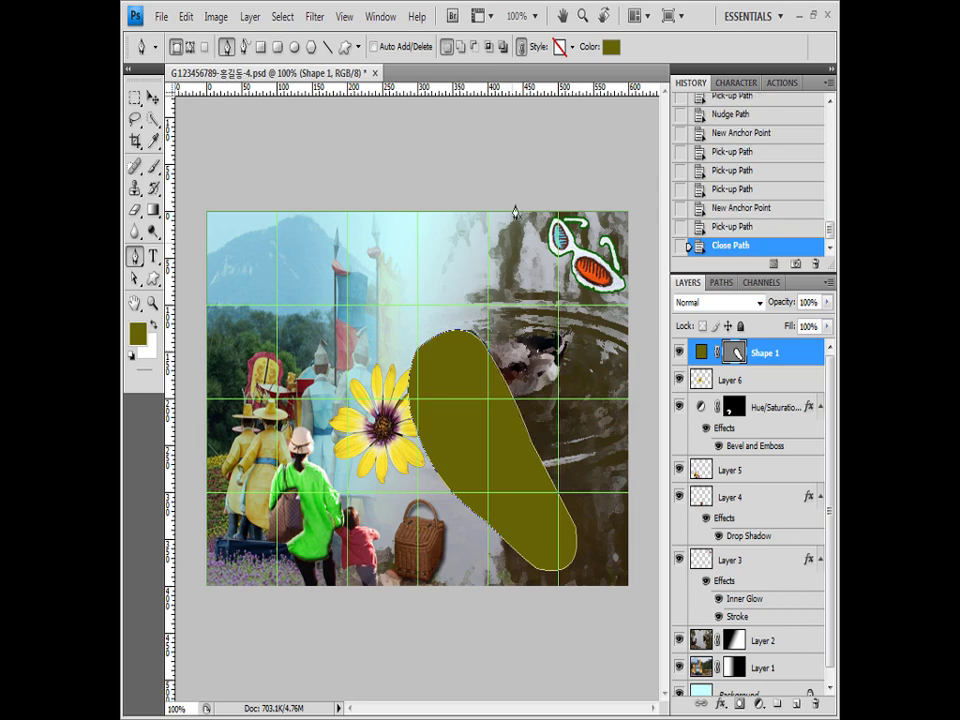
# Set the Pen to subtract from the shape and trace the toe opening and left strap cut-out inside the sandal sole
pyautogui.click(475, 47)
pyautogui.click(437, 353)
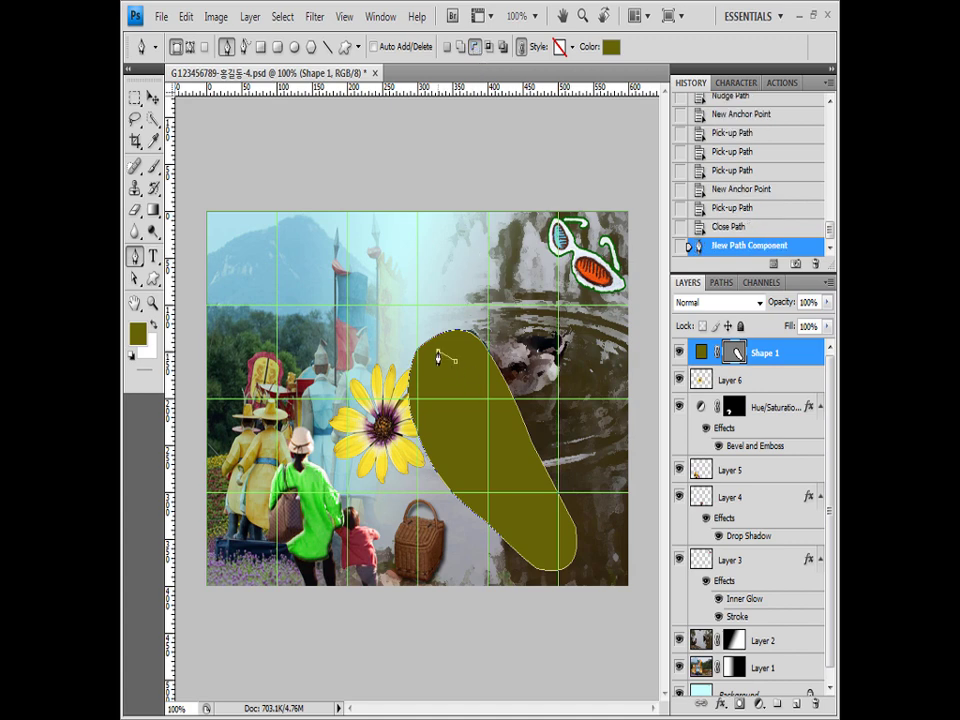
pyautogui.click(438, 355)
pyautogui.click(438, 355)
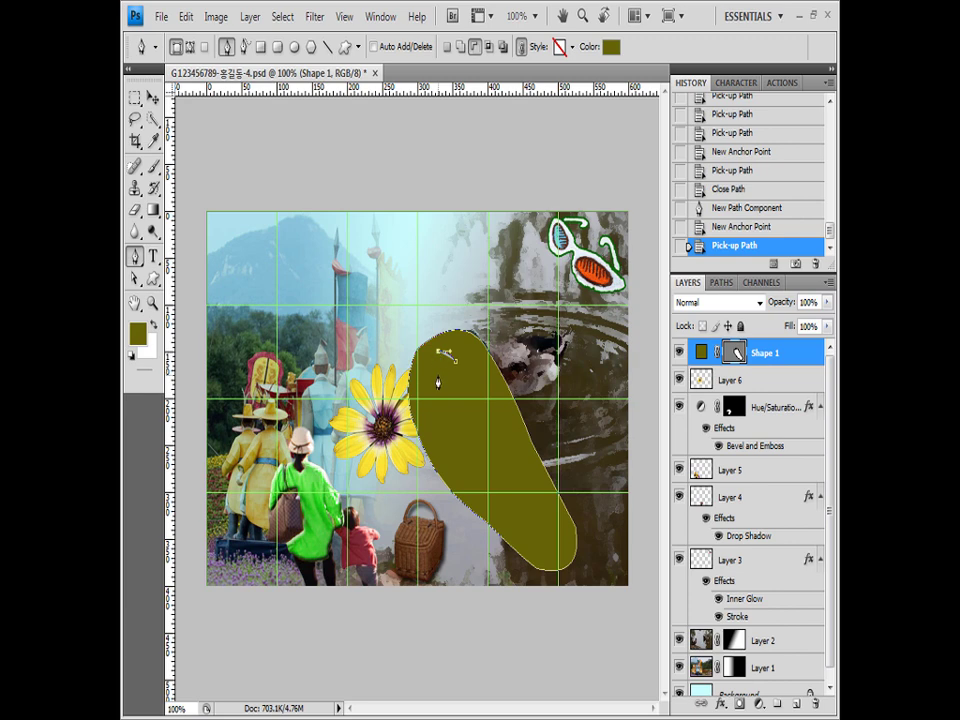
pyautogui.click(437, 383)
pyautogui.keyDown('alt'); pyautogui.click(437, 377); pyautogui.keyUp('alt')
pyautogui.moveTo(431, 398); pyautogui.dragTo(435, 415)
pyautogui.keyDown('alt'); pyautogui.click(431, 398); pyautogui.keyUp('alt')
pyautogui.moveTo(474, 492); pyautogui.dragTo(519, 548)
pyautogui.keyDown('alt'); pyautogui.click(474, 492); pyautogui.keyUp('alt')
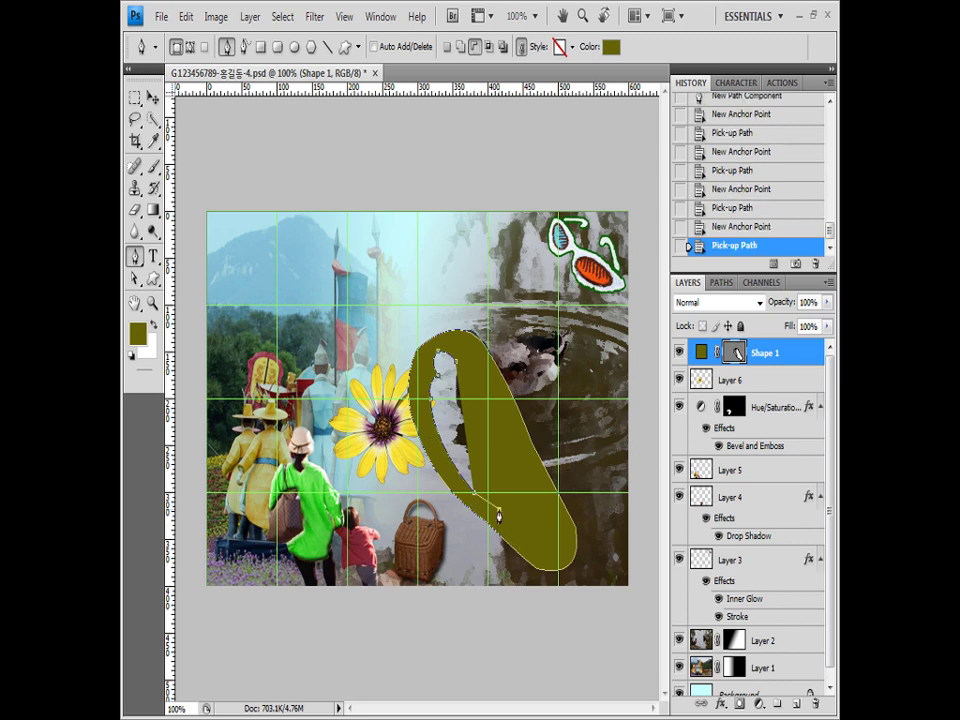
pyautogui.click(498, 505)
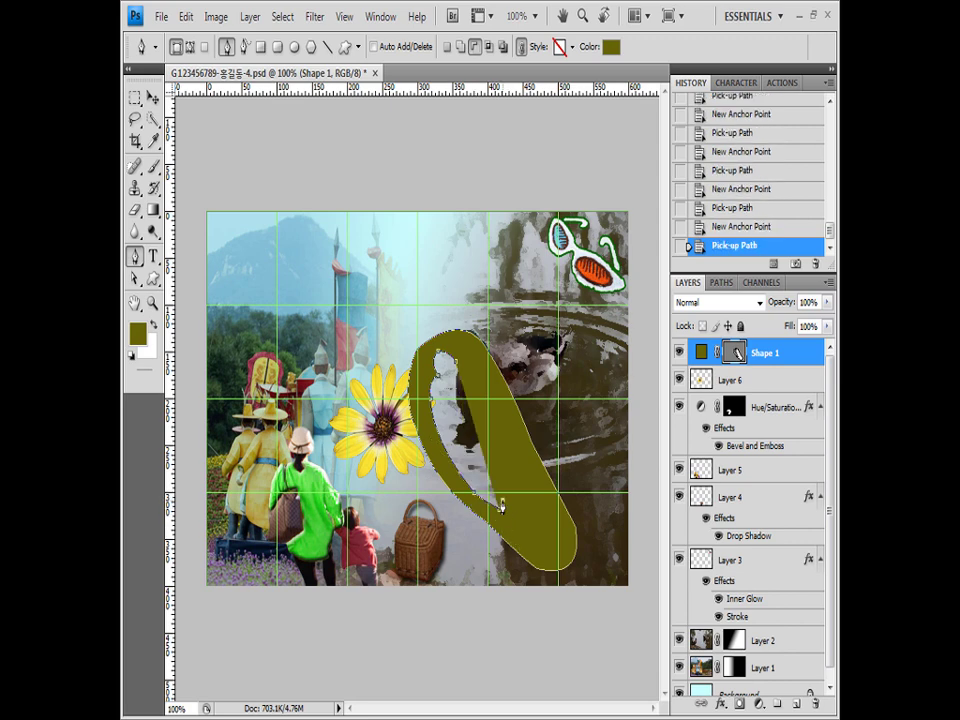
pyautogui.click(498, 500)
pyautogui.click(463, 443)
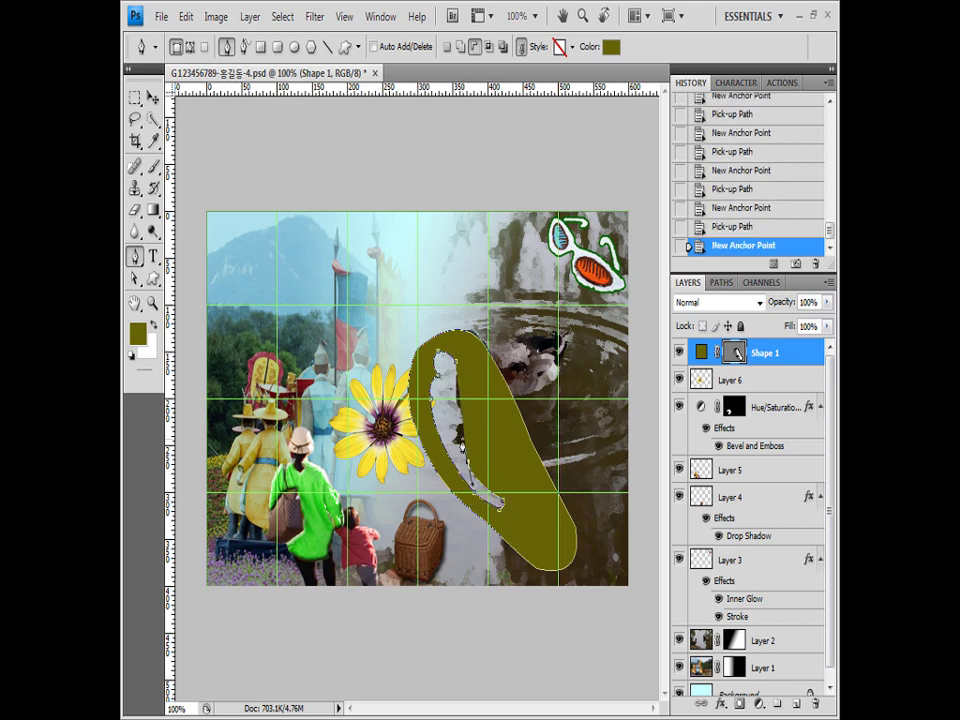
pyautogui.keyDown('ctrl'); pyautogui.click(469, 464); pyautogui.keyUp('ctrl')
pyautogui.keyDown('alt'); pyautogui.click(469, 464); pyautogui.keyUp('alt')
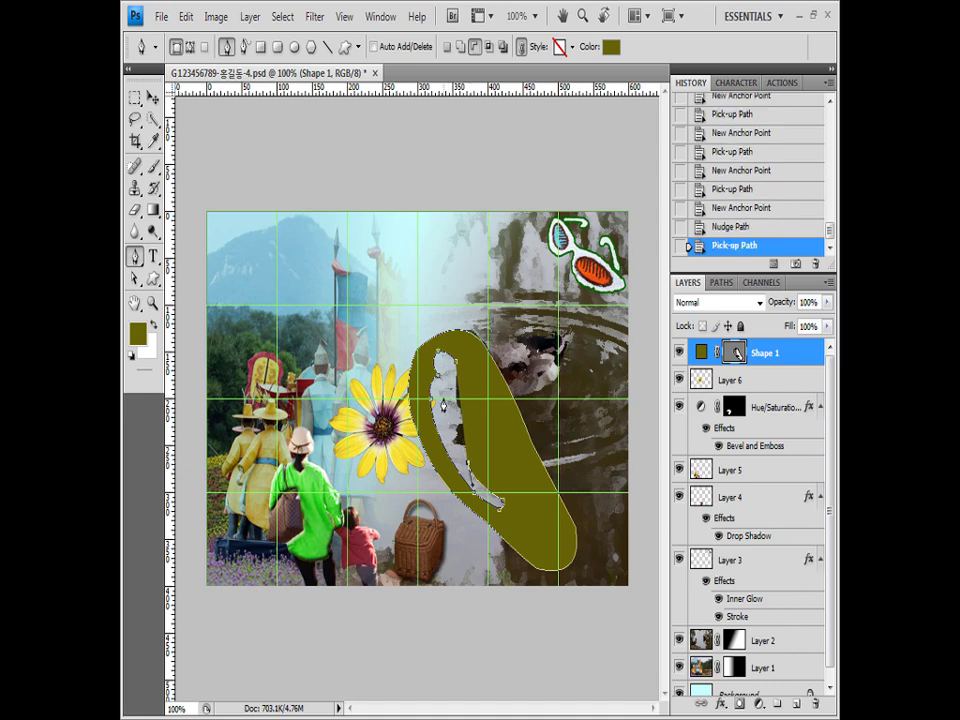
# Trace the curved right strap down the sole and close the V-shaped strap cut-out at its starting point near the toe
pyautogui.click(488, 398)
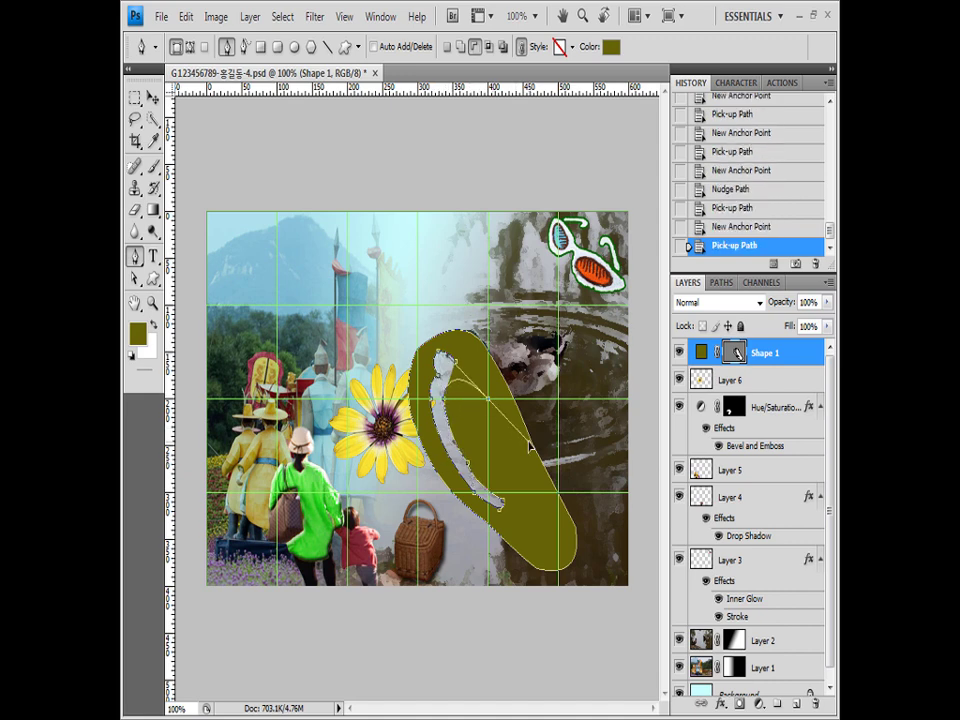
pyautogui.click(489, 402)
pyautogui.click(531, 498)
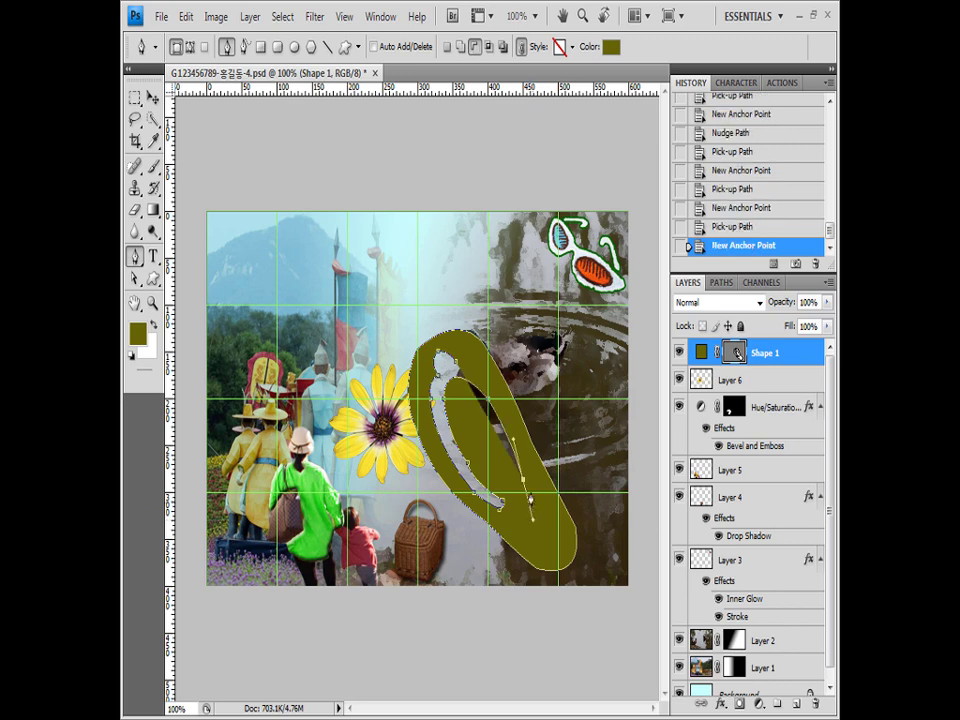
pyautogui.keyDown('alt'); pyautogui.click(522, 480); pyautogui.keyUp('alt')
pyautogui.moveTo(534, 469); pyautogui.dragTo(532, 442)
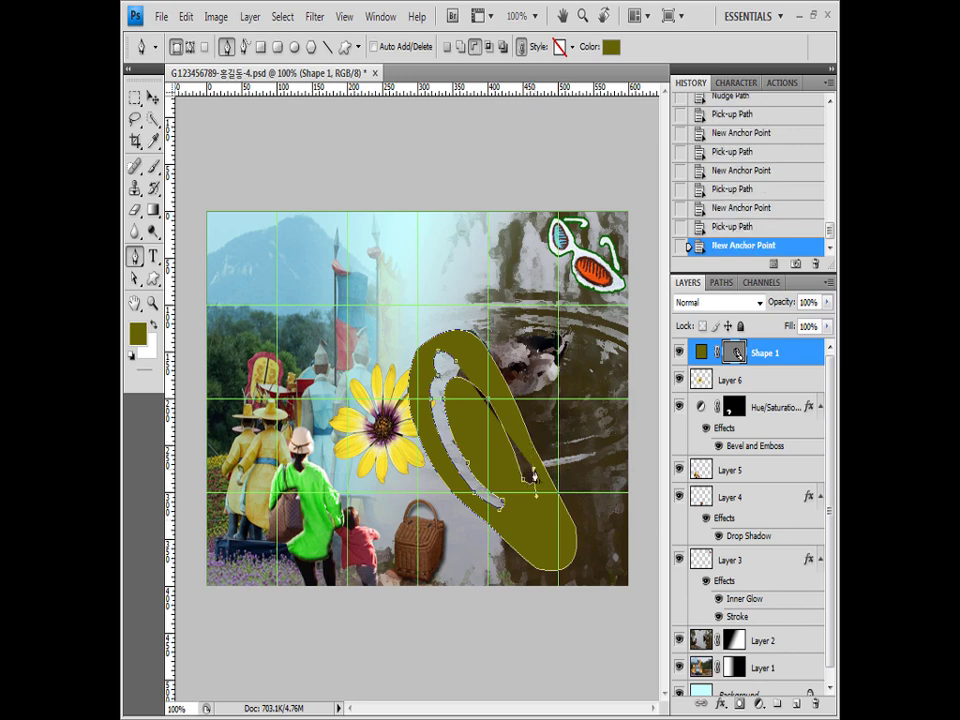
pyautogui.keyDown('alt'); pyautogui.click(534, 469); pyautogui.keyUp('alt')
pyautogui.moveTo(456, 363); pyautogui.dragTo(535, 400)
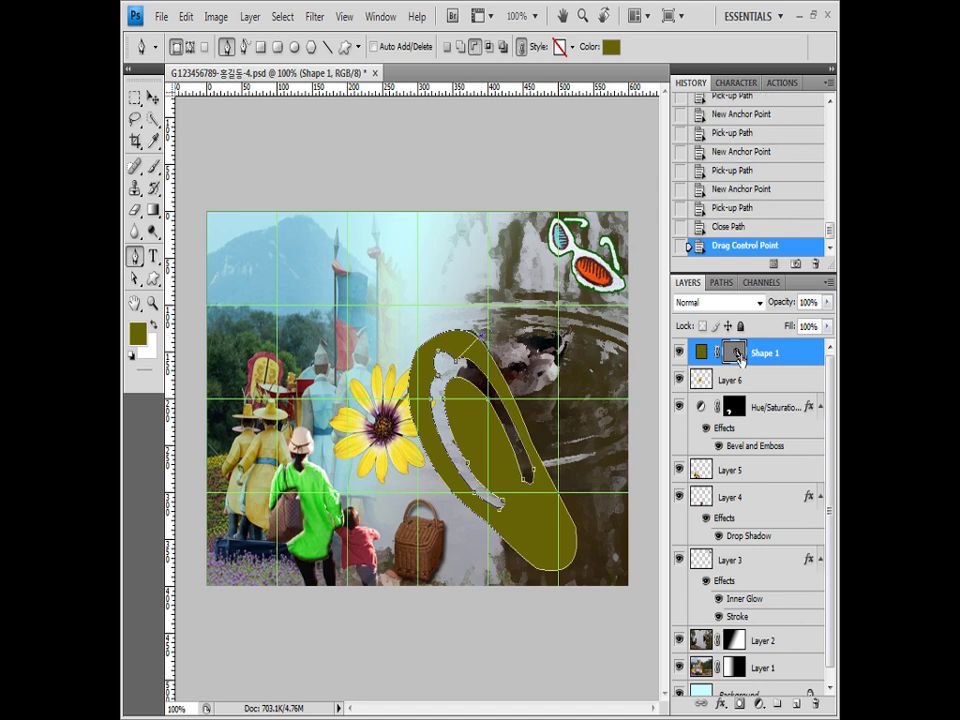
# Duplicate the Shape 1 sandal layer
pyautogui.hotkey('ctrl', 'j')
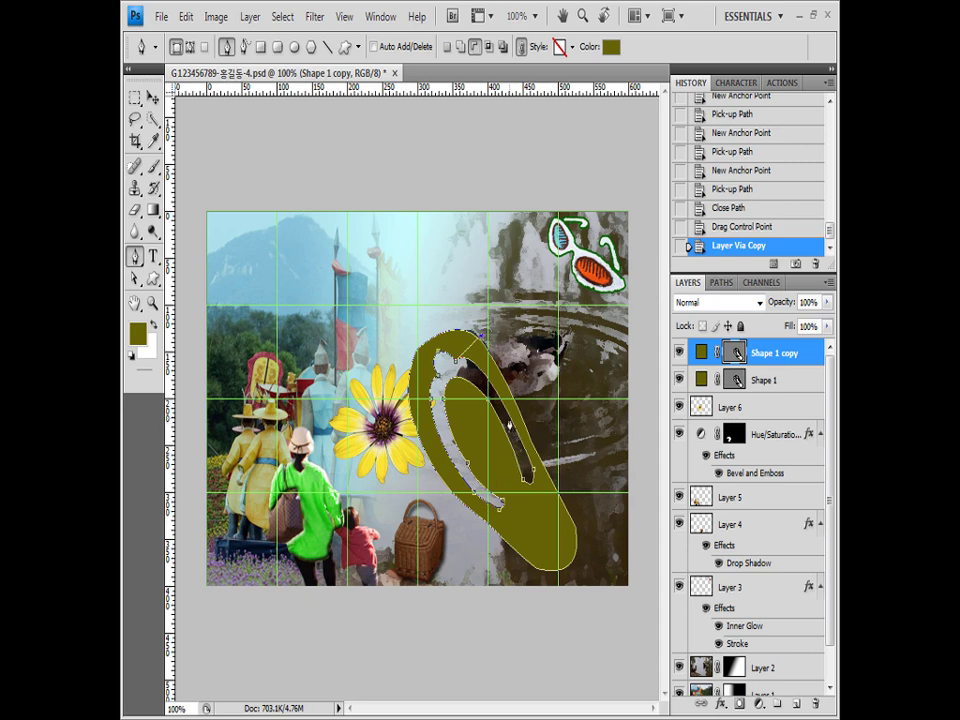
pyautogui.hotkey('ctrl', 't')
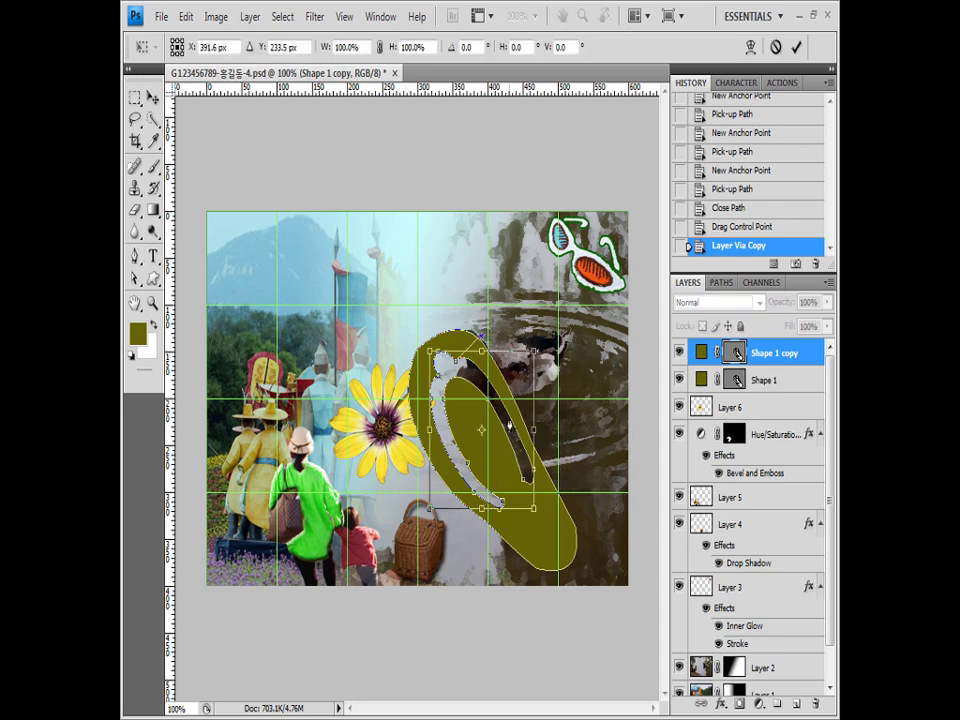
pyautogui.press('Escape')
pyautogui.press('p')
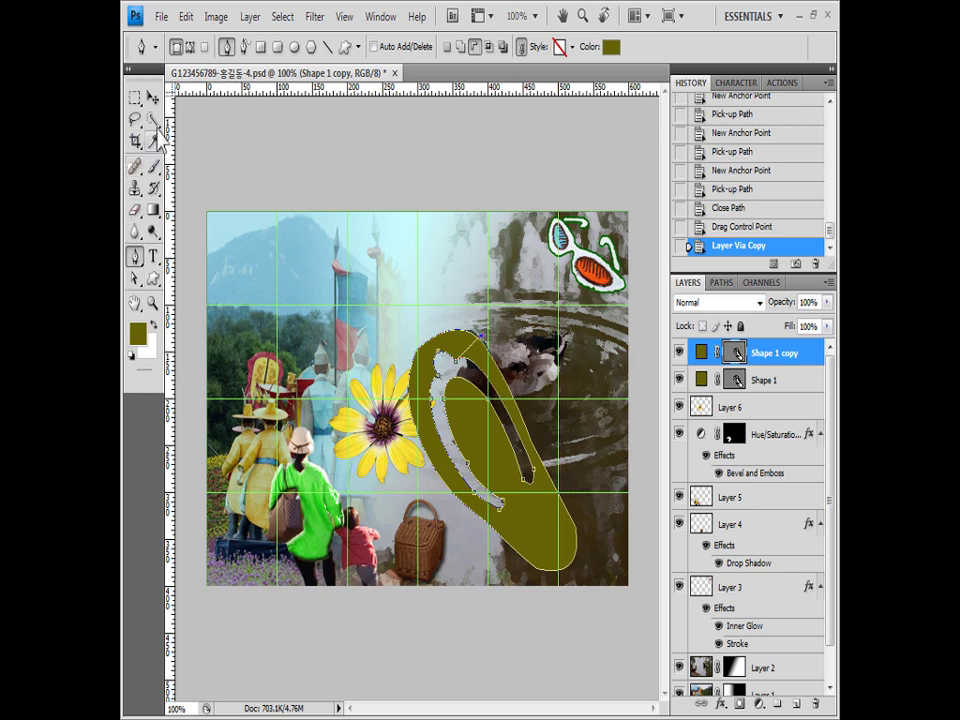
pyautogui.click(152, 97)
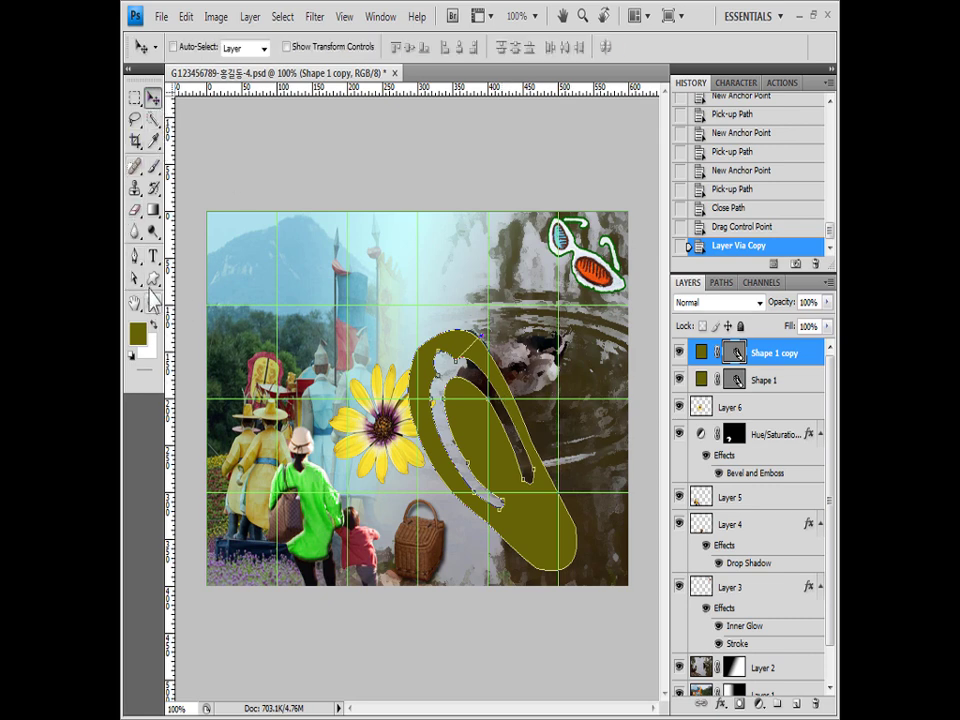
pyautogui.click(134, 255)
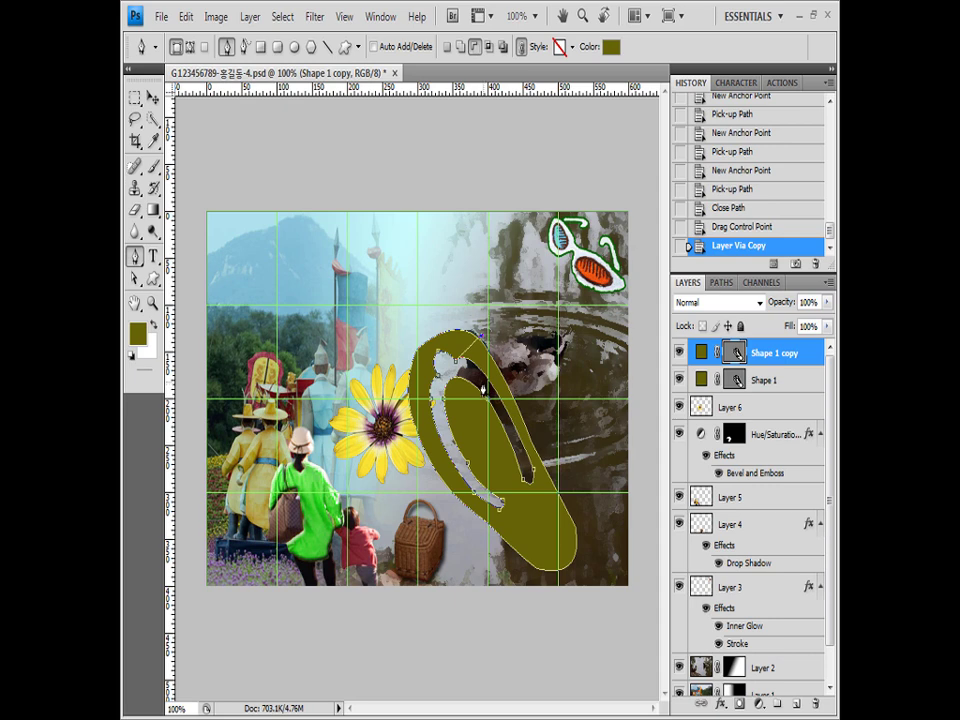
# Flip the copied sandal shape horizontally, then rotate, slightly resize and place it beside the original, running off the canvas's right edge
pyautogui.moveTo(134, 278); pyautogui.dragTo(175, 300)
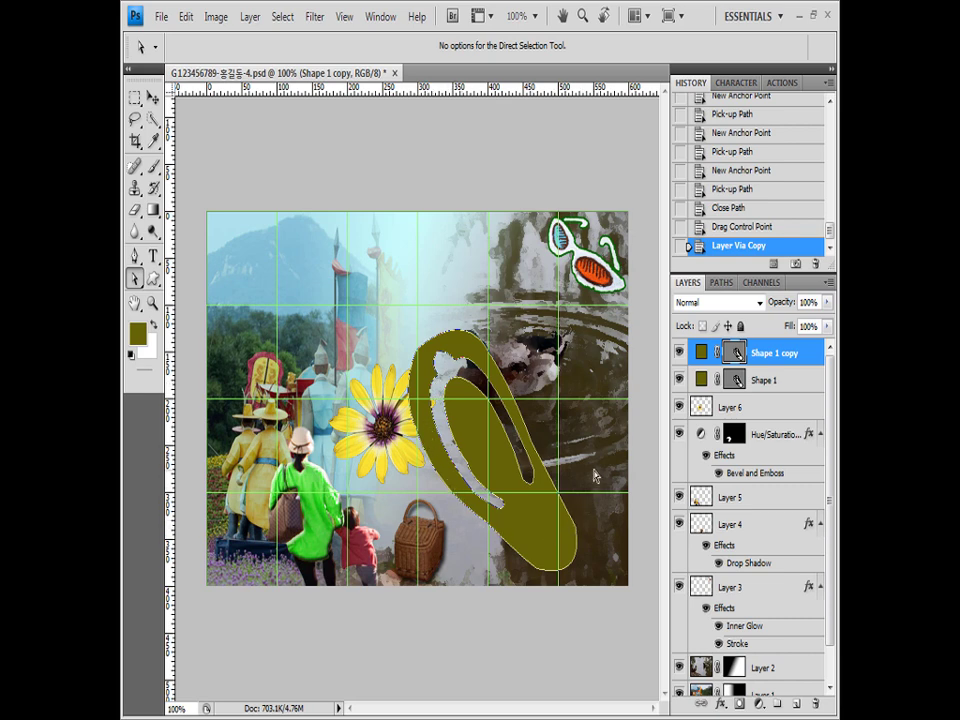
pyautogui.hotkey('ctrl', 't')
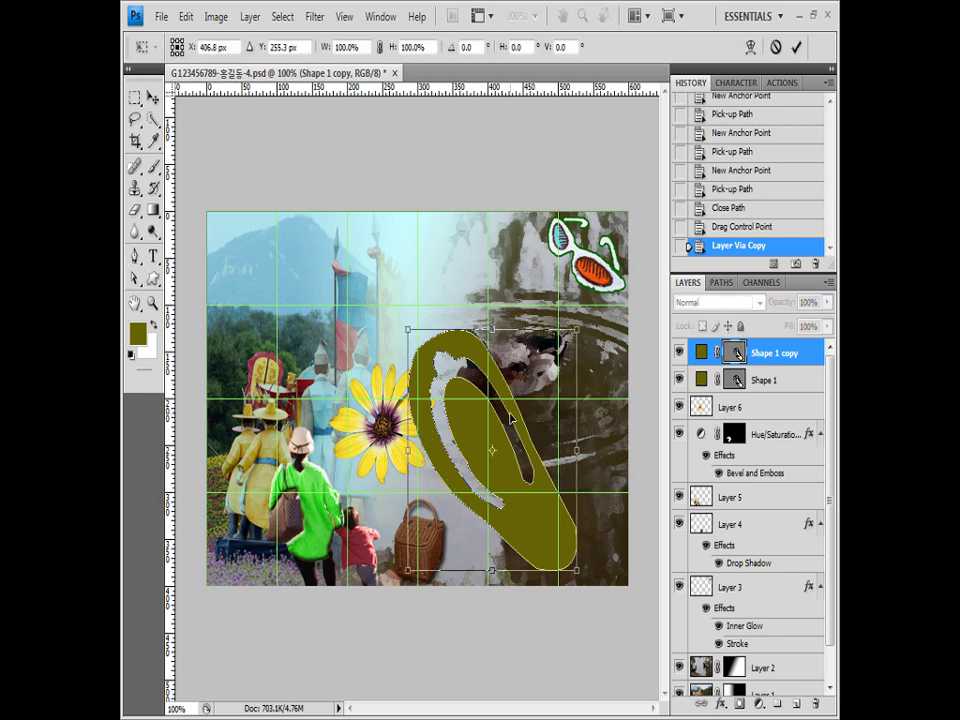
pyautogui.rightClick(528, 420)
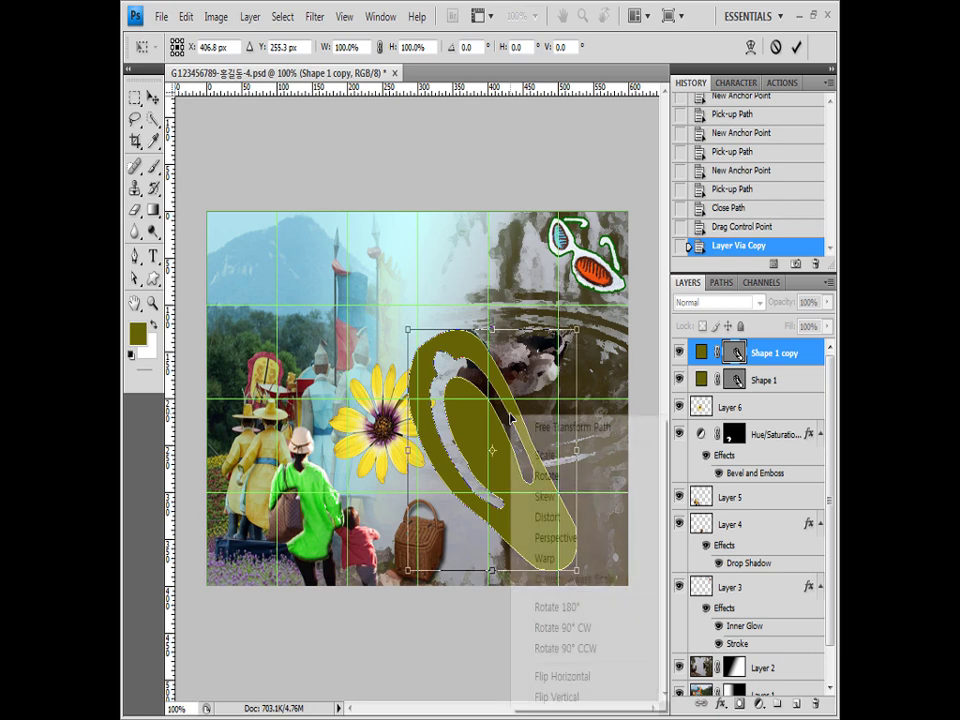
pyautogui.click(585, 677)
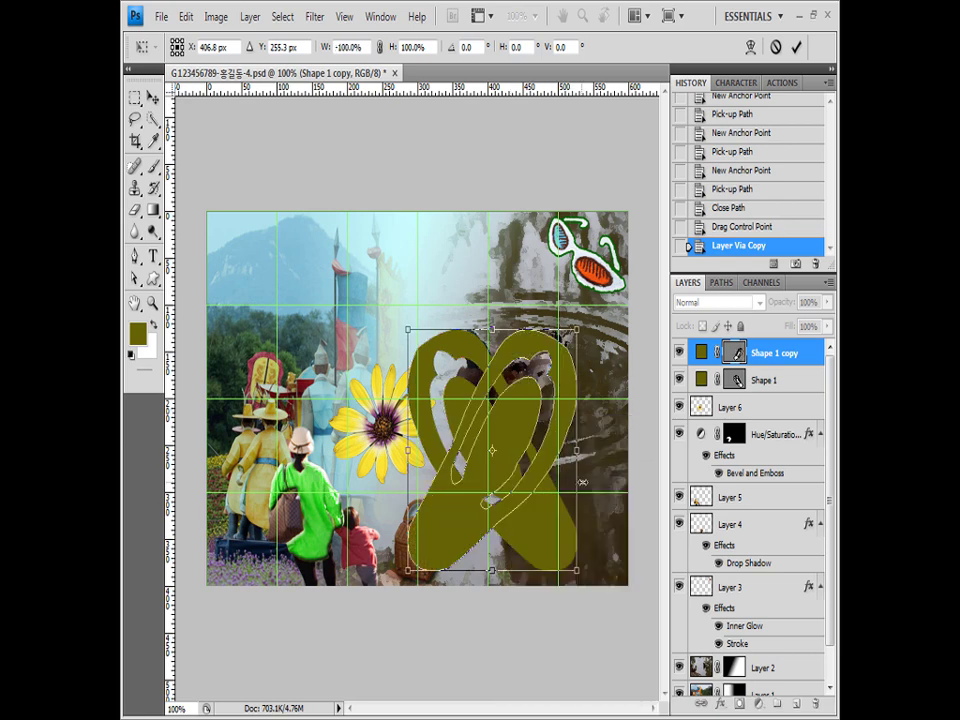
pyautogui.moveTo(592, 460); pyautogui.dragTo(521, 325)
pyautogui.moveTo(536, 443); pyautogui.dragTo(618, 380)
pyautogui.moveTo(506, 536); pyautogui.dragTo(487, 519)
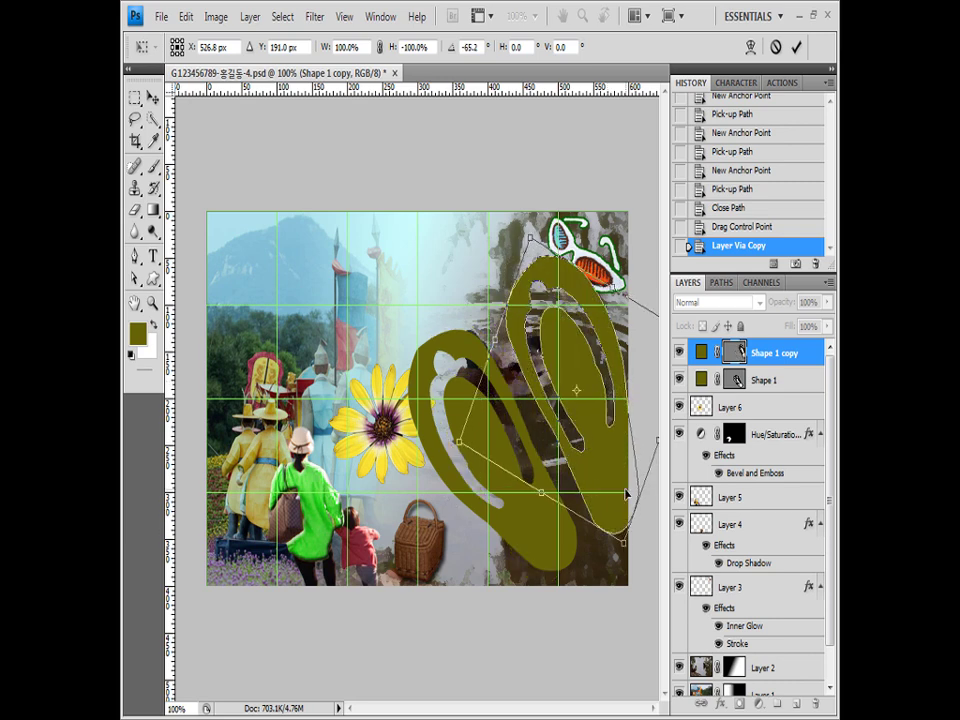
pyautogui.moveTo(626, 494); pyautogui.dragTo(618, 475)
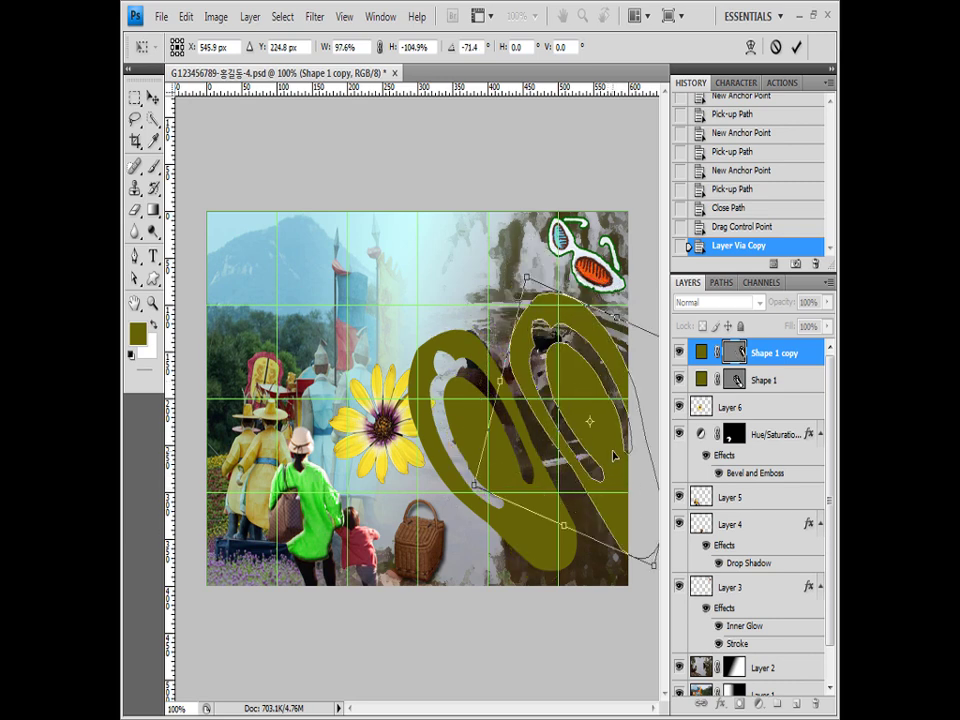
pyautogui.press('Return')
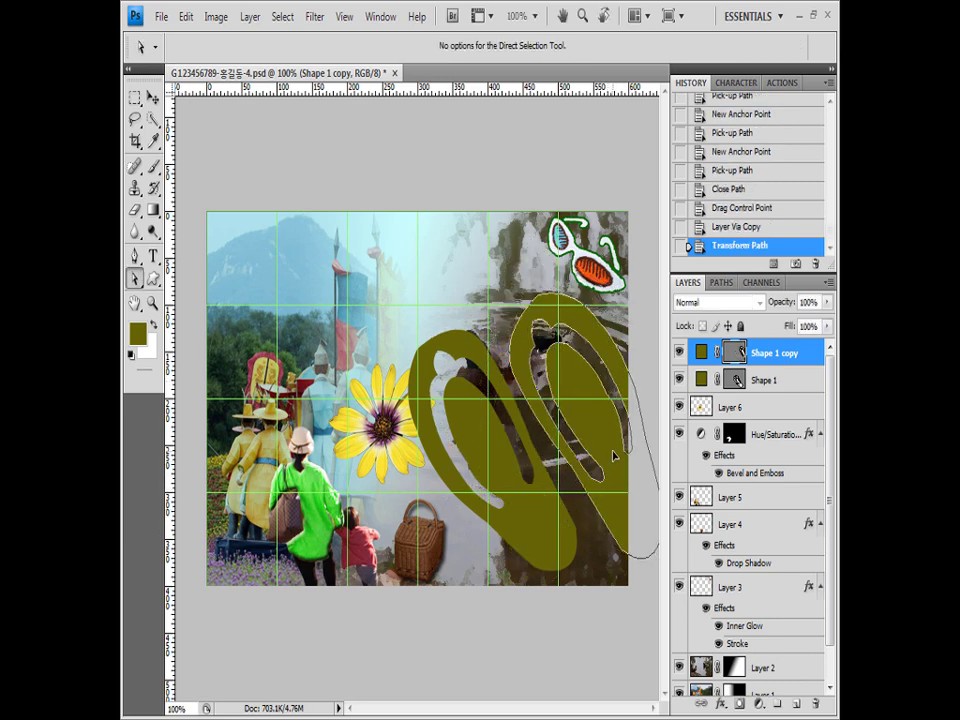
# Change the fill colour of the Shape 1 copy sandal to 999900
pyautogui.click(134, 255)
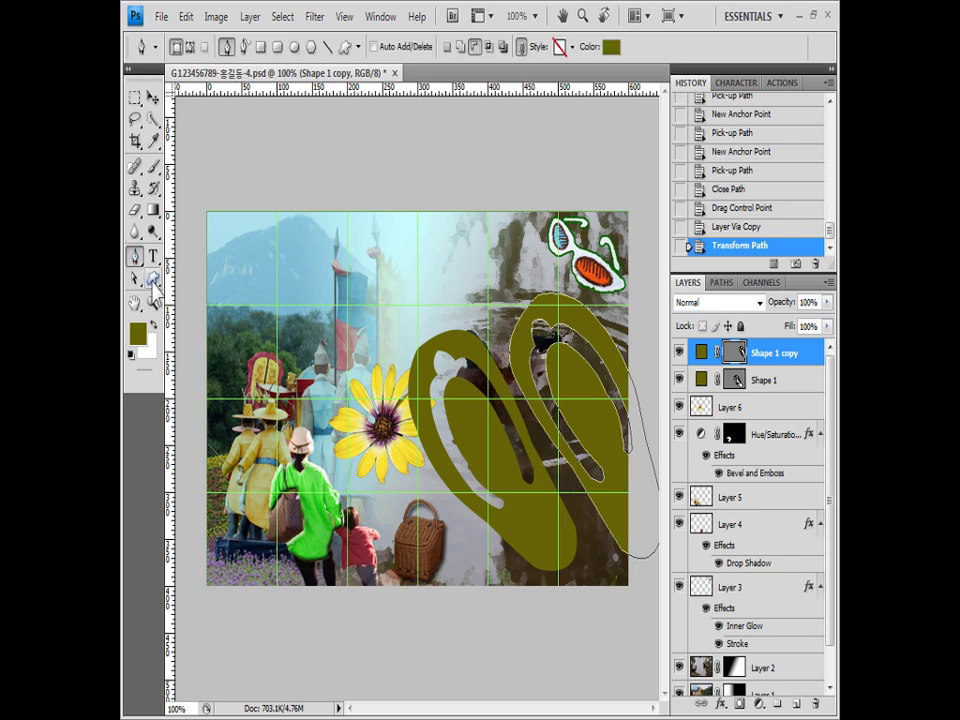
pyautogui.click(153, 280)
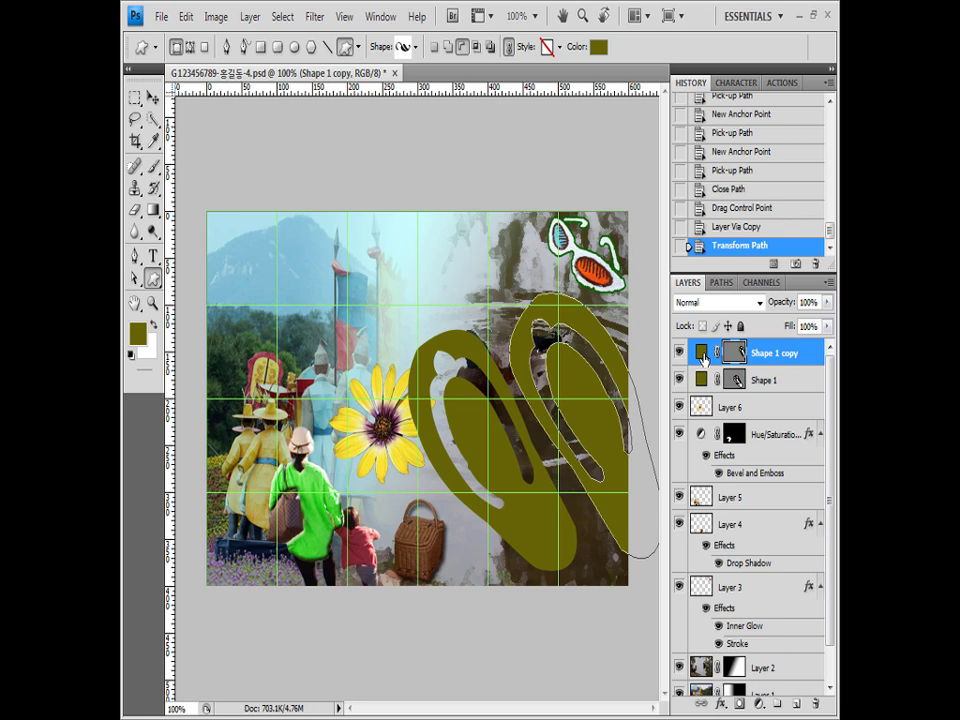
pyautogui.click(597, 48)
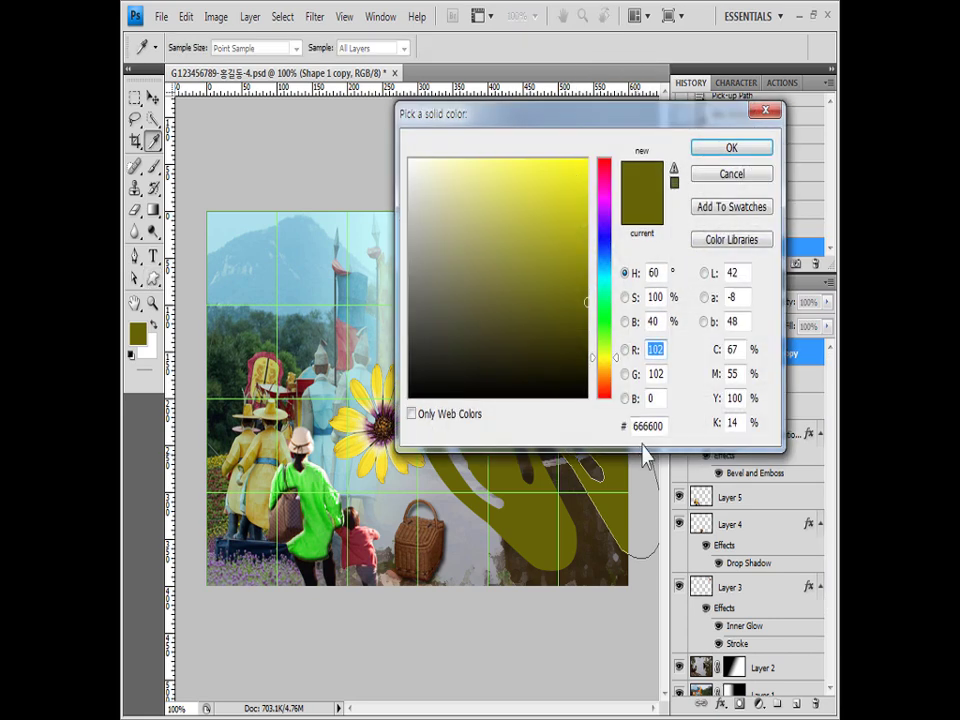
pyautogui.write('999900')
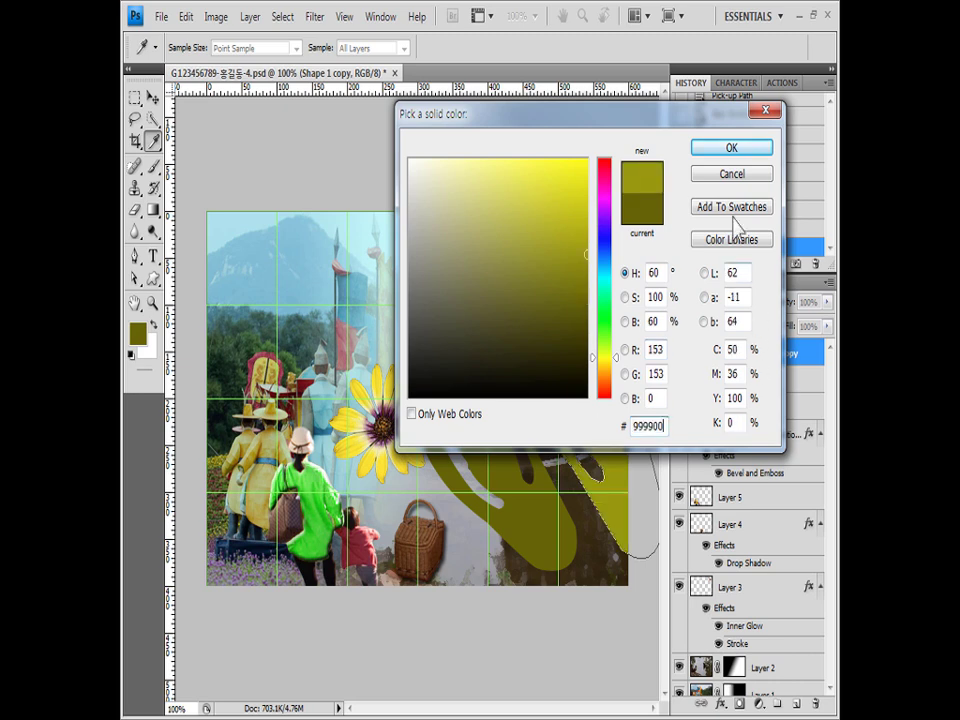
pyautogui.click(740, 148)
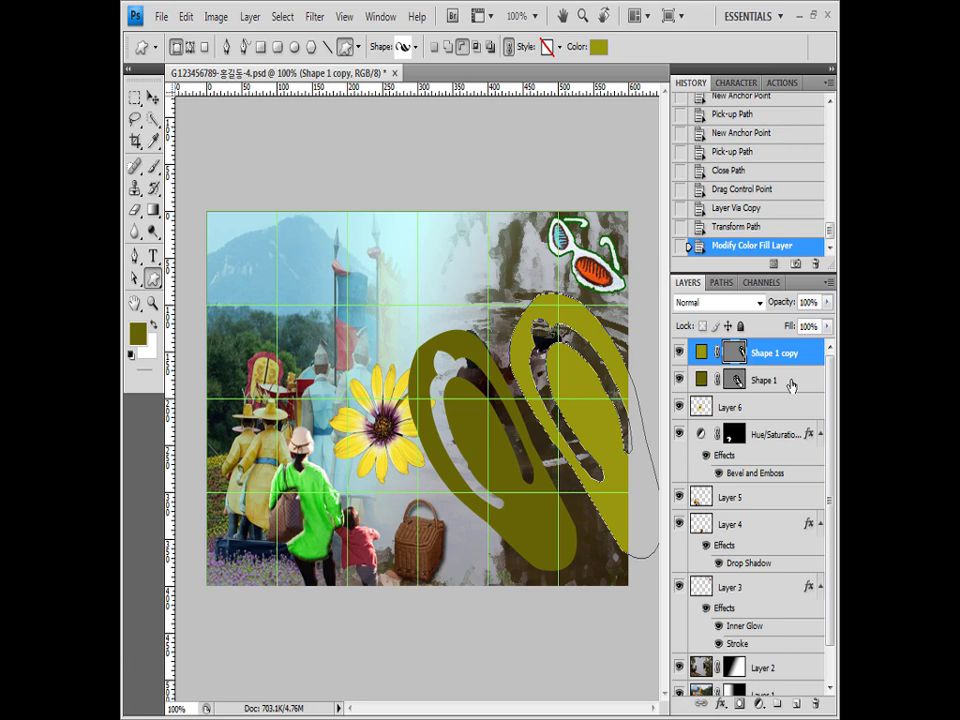
# Merge the Shape 1 and Shape 1 copy sandal layers into one layer
pyautogui.keyDown('shift'); pyautogui.click(789, 380); pyautogui.keyUp('shift')
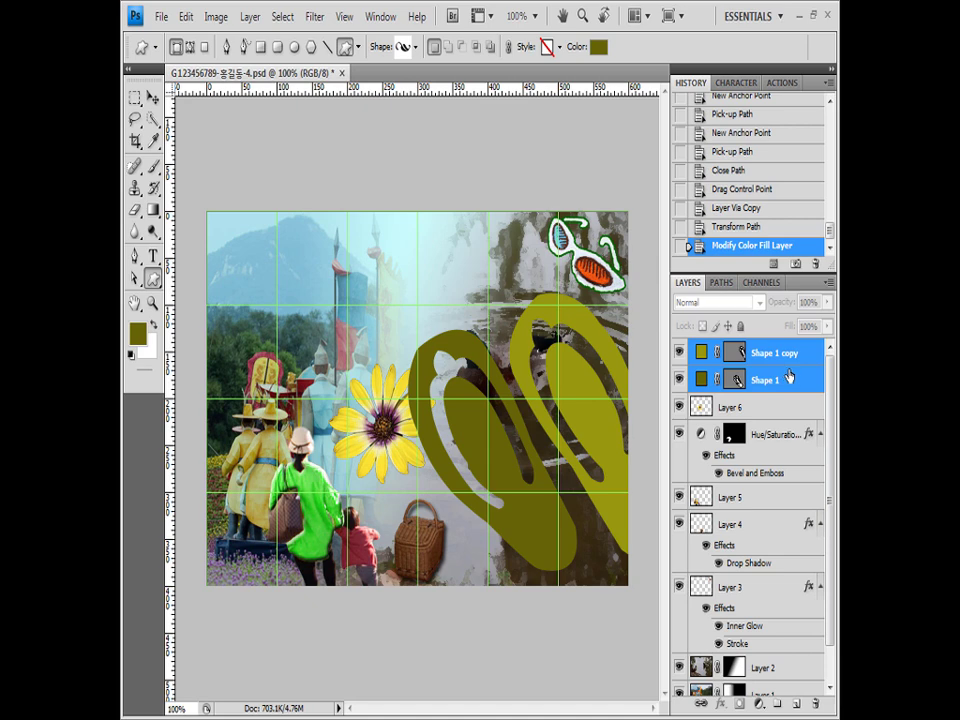
pyautogui.click(250, 17)
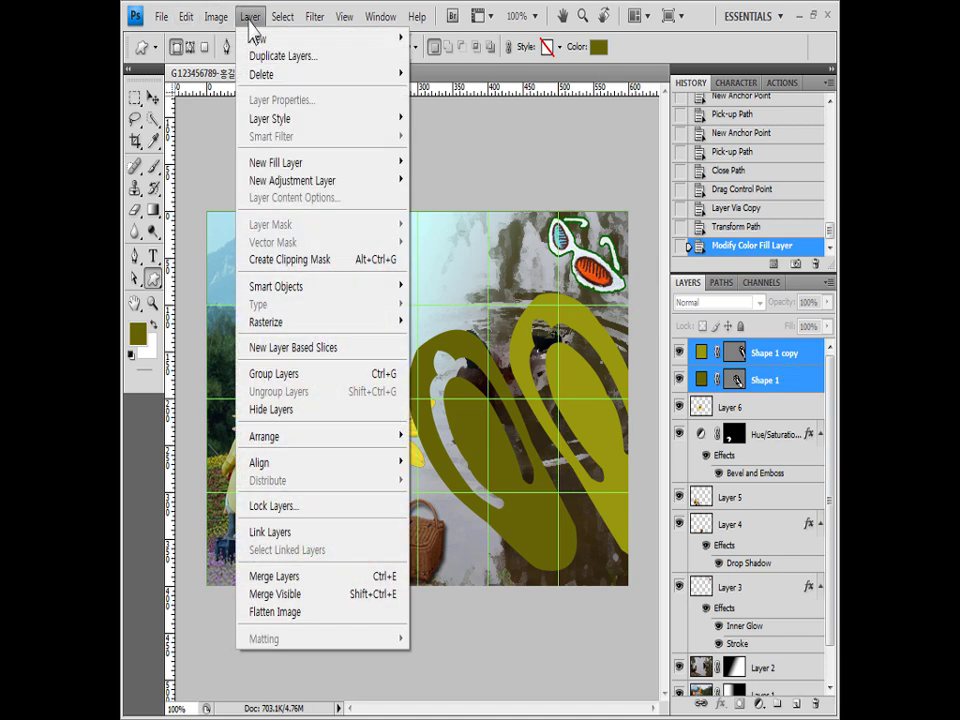
pyautogui.click(360, 577)
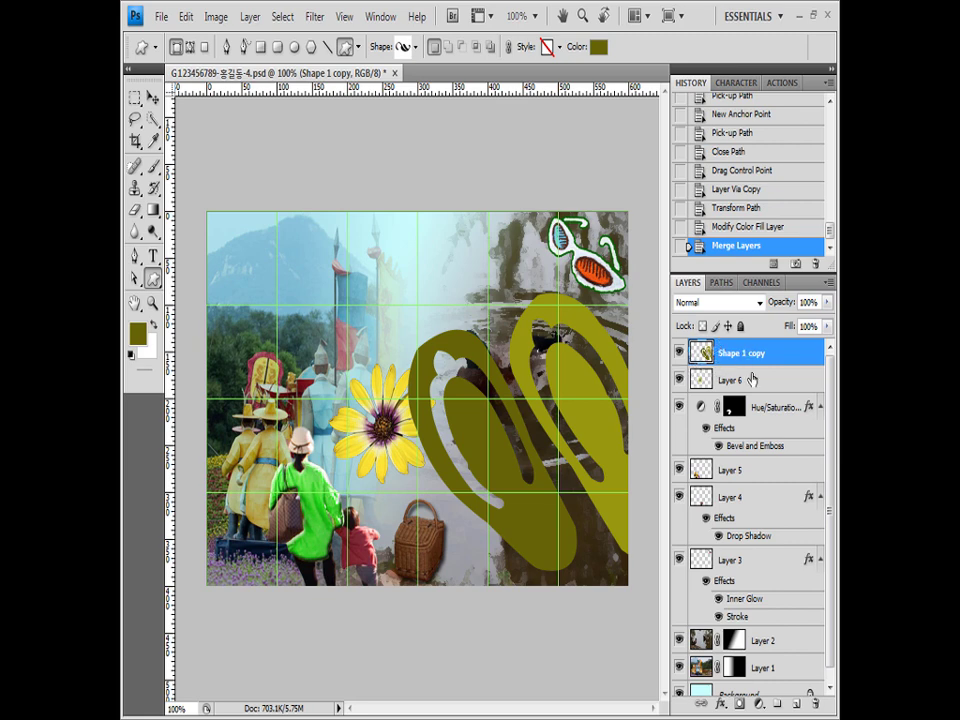
# Apply a Drop Shadow layer style with its default settings to the merged sandals
pyautogui.click(719, 705)
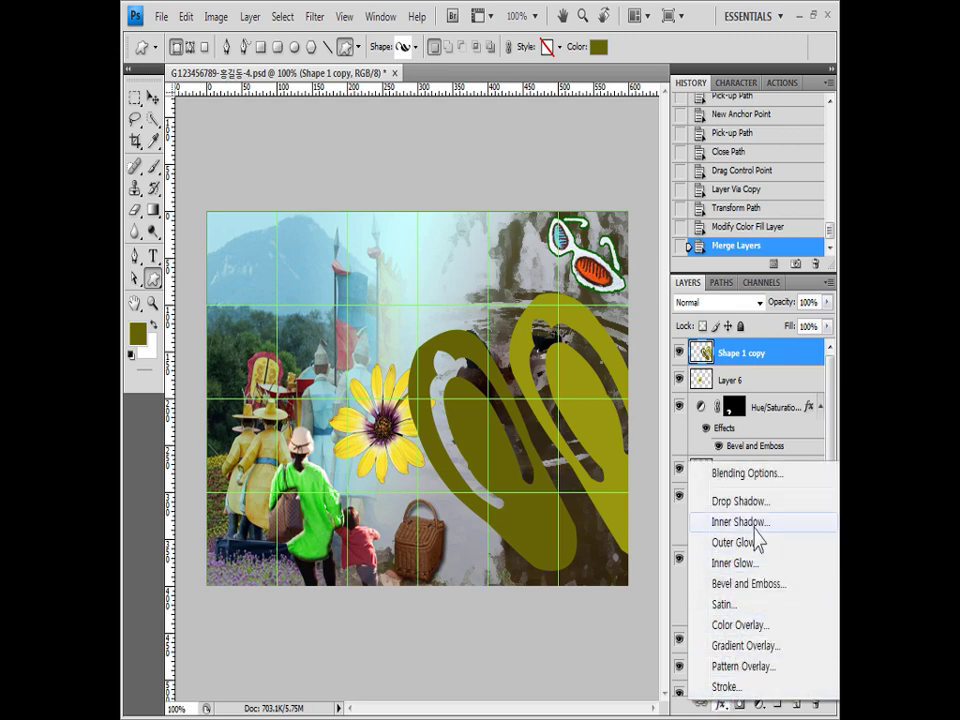
pyautogui.click(754, 500)
pyautogui.click(715, 170)
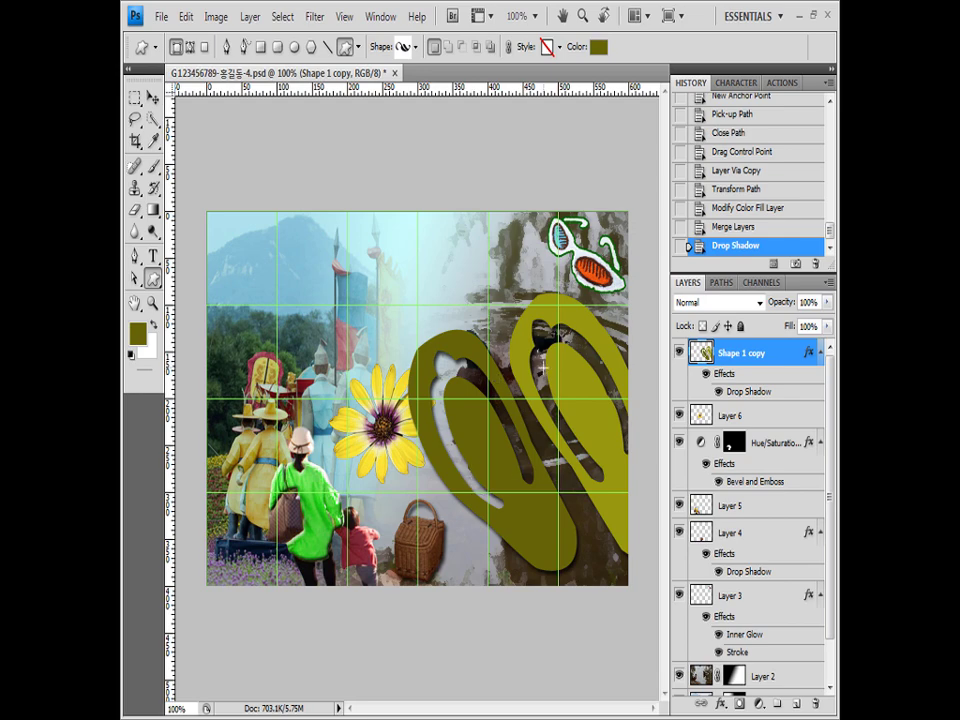
# Create a new white RGB document 50 pixels wide and 50 pixels high at 72 pixels/inch
pyautogui.click(160, 16)
pyautogui.click(162, 35)
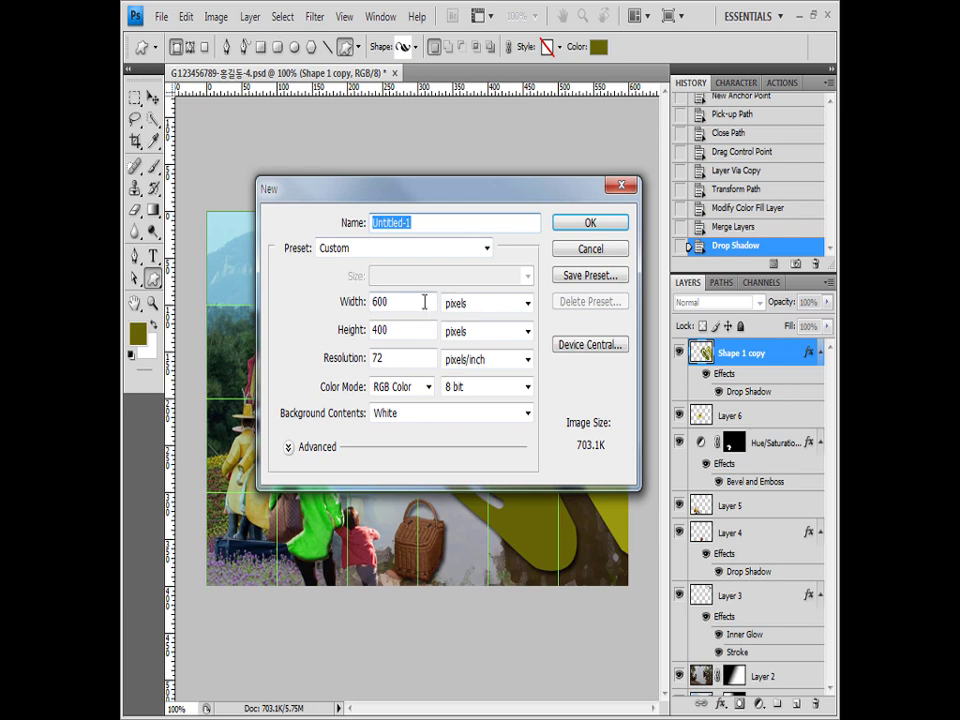
pyautogui.moveTo(466, 190); pyautogui.dragTo(446, 60)
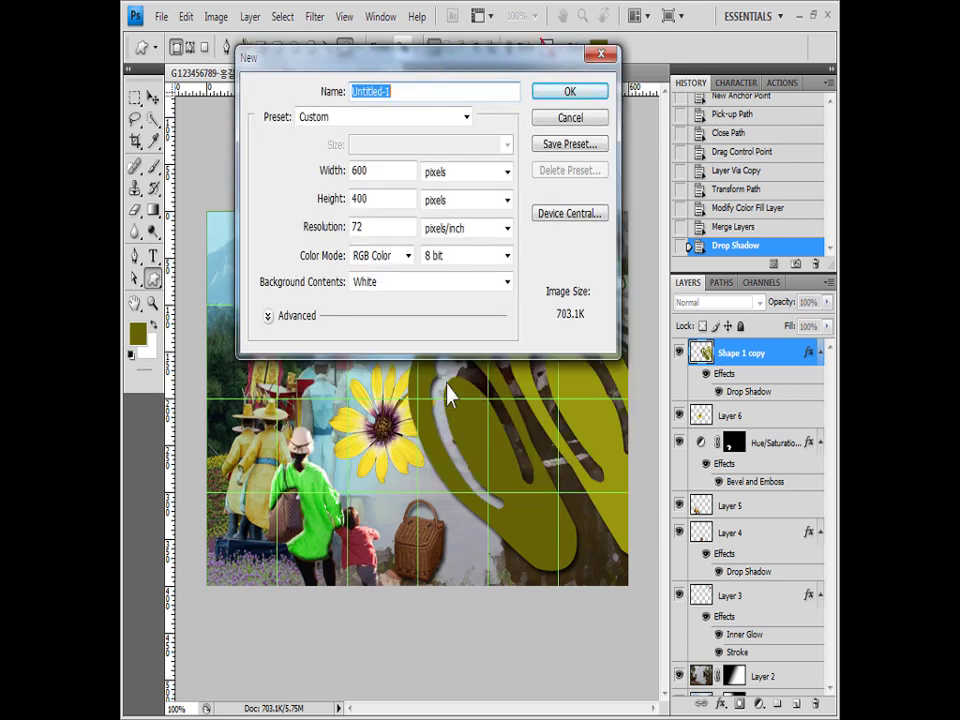
pyautogui.moveTo(472, 58); pyautogui.dragTo(516, 190)
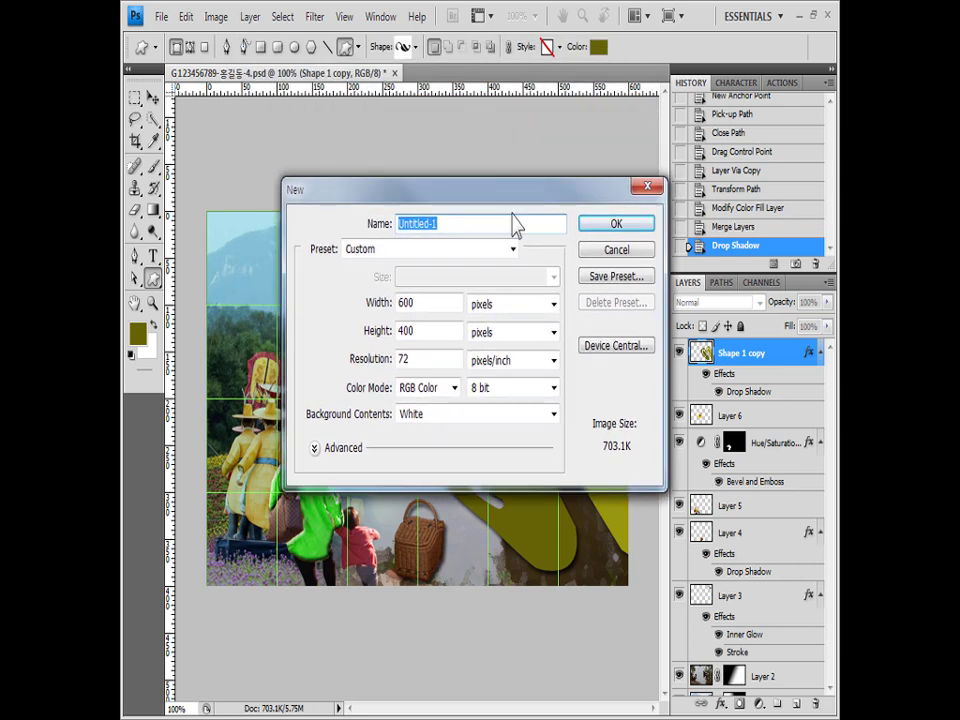
pyautogui.doubleClick(437, 302)
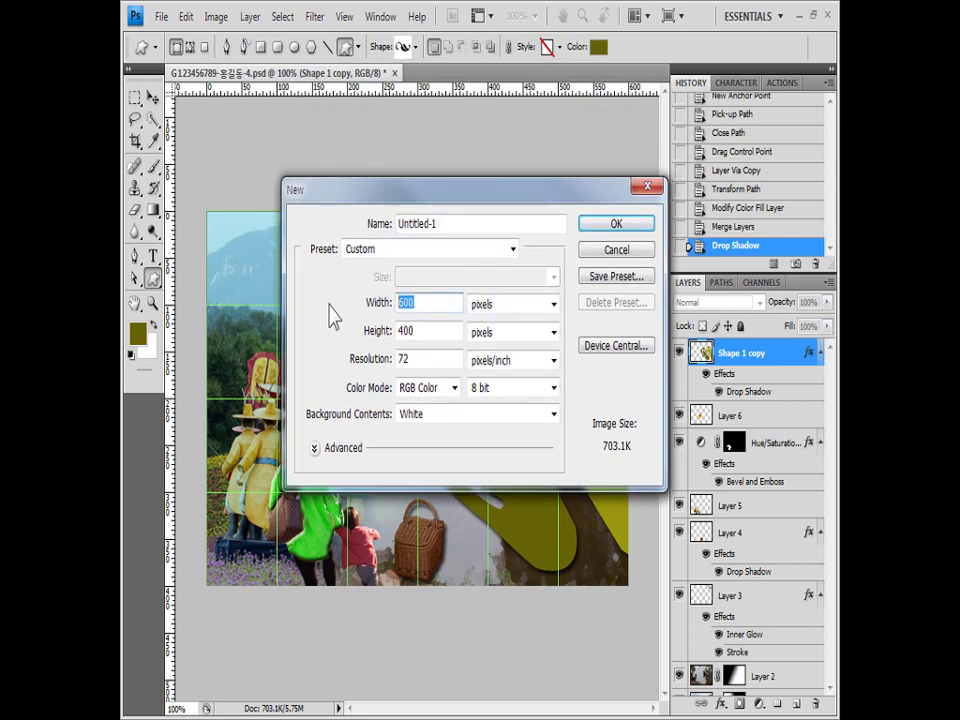
pyautogui.write('50')
pyautogui.doubleClick(420, 330)
pyautogui.write('50')
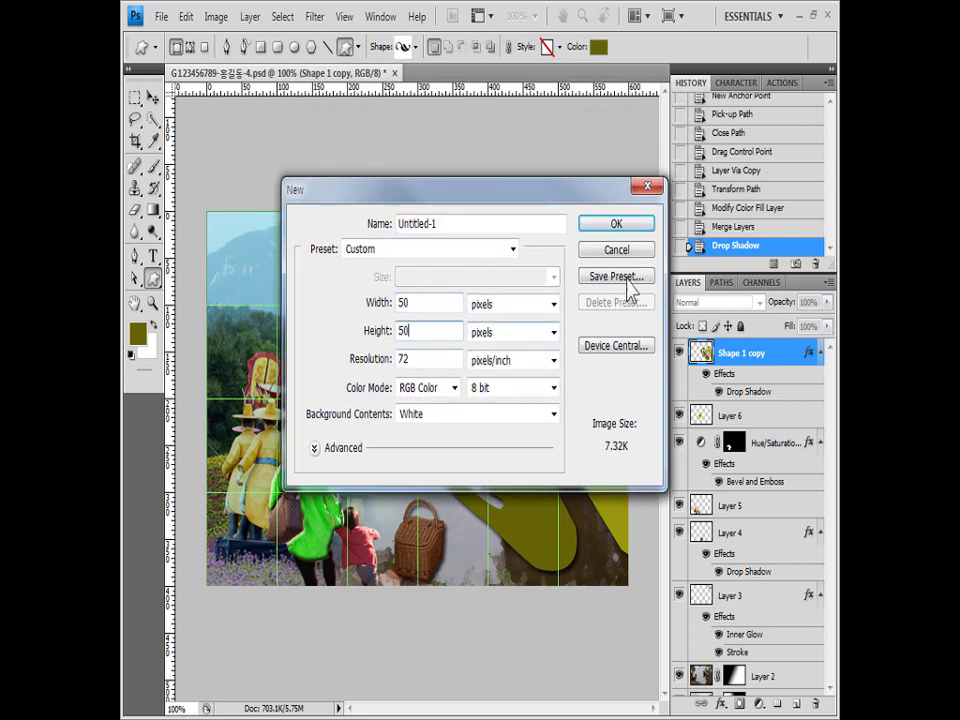
pyautogui.click(626, 226)
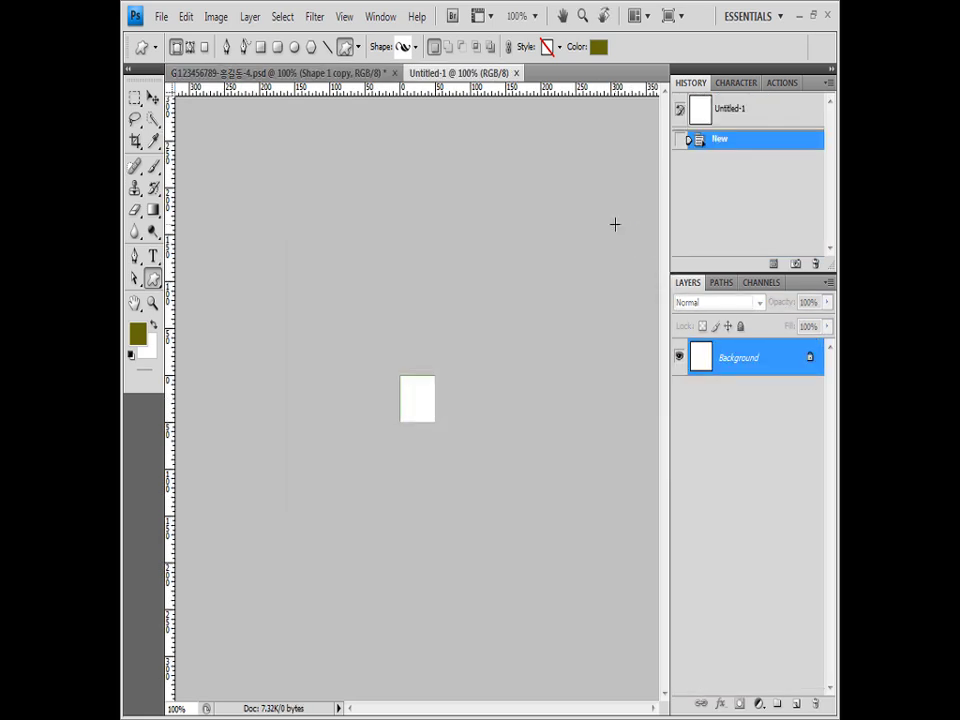
# Replace the available custom shapes with the Symbols set for drawing in the new document
pyautogui.hotkey('ctrl', '+')
pyautogui.hotkey('ctrl', '+')
pyautogui.hotkey('ctrl', '+')
pyautogui.hotkey('ctrl', '+')
pyautogui.hotkey('ctrl', '+')
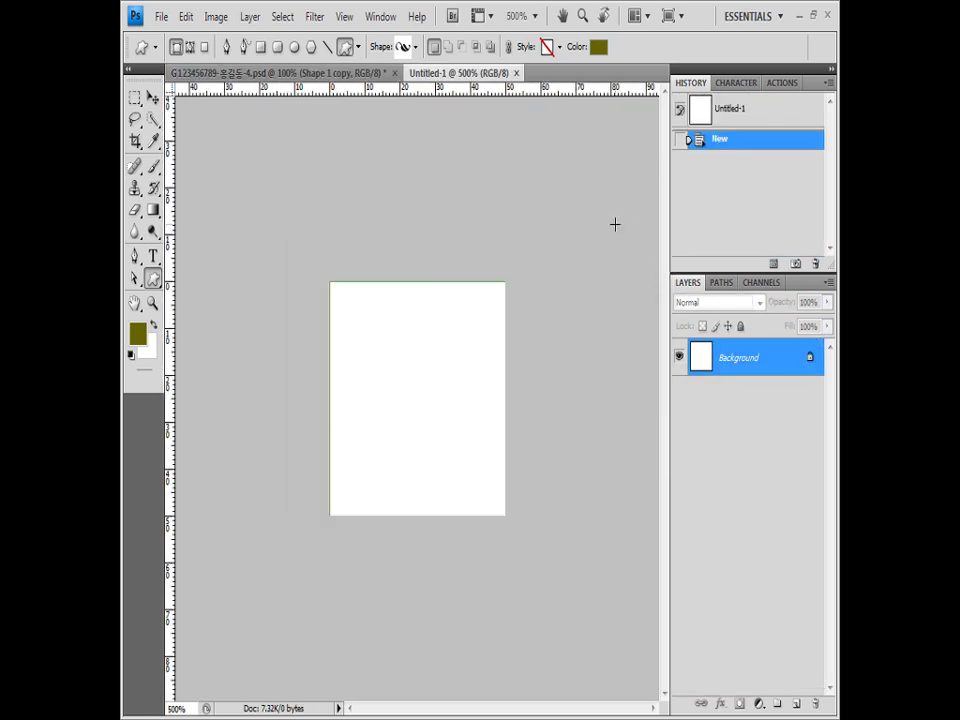
pyautogui.hotkey('ctrl', '+')
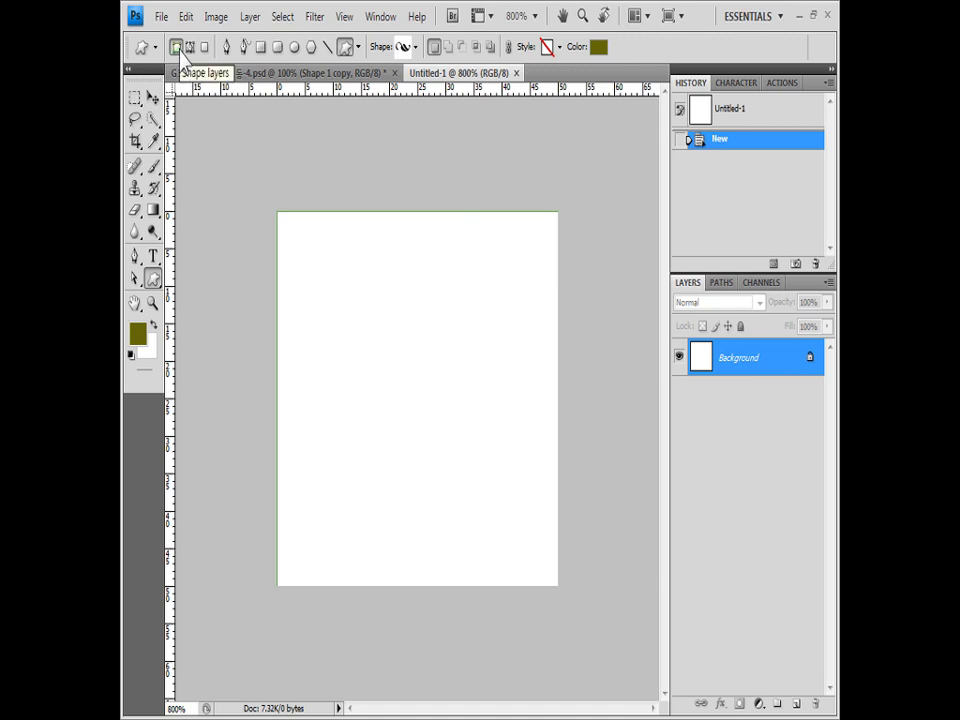
pyautogui.click(415, 47)
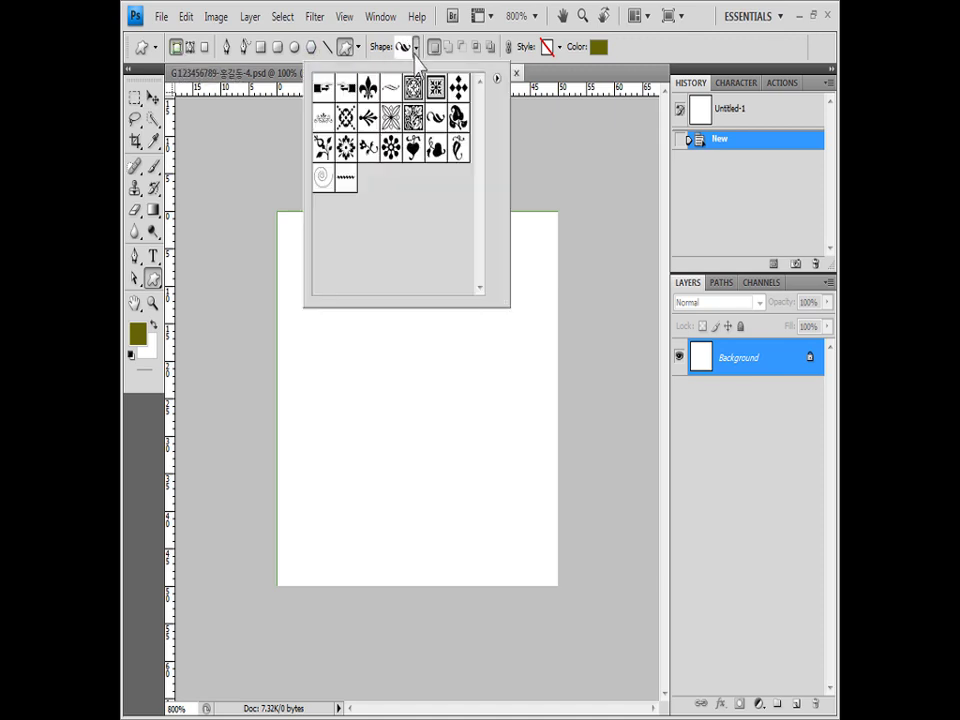
pyautogui.click(497, 79)
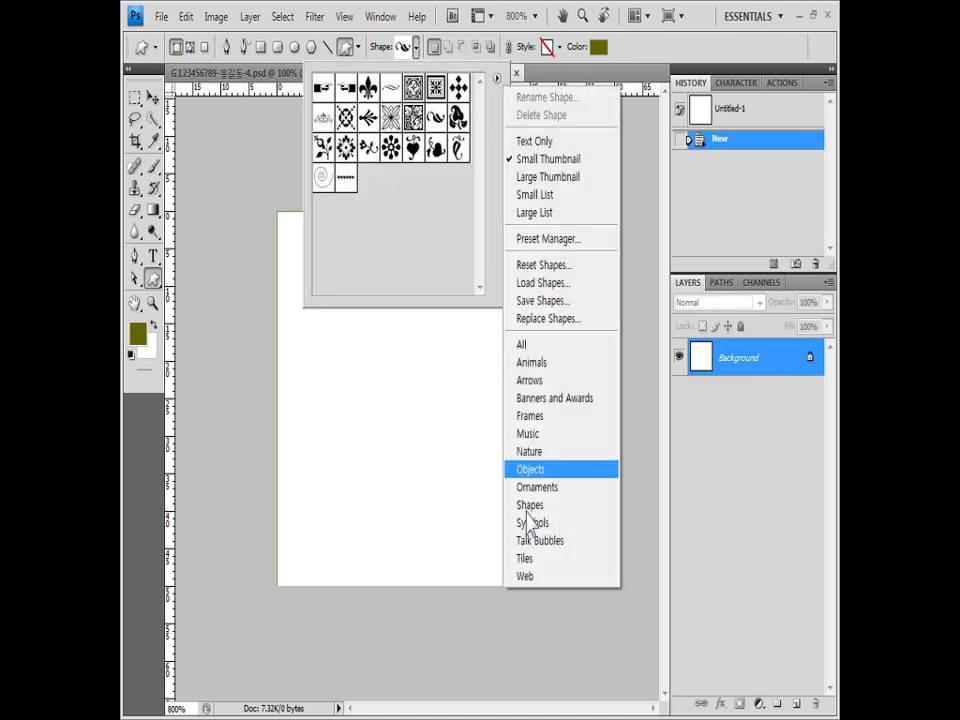
pyautogui.click(536, 521)
pyautogui.click(444, 289)
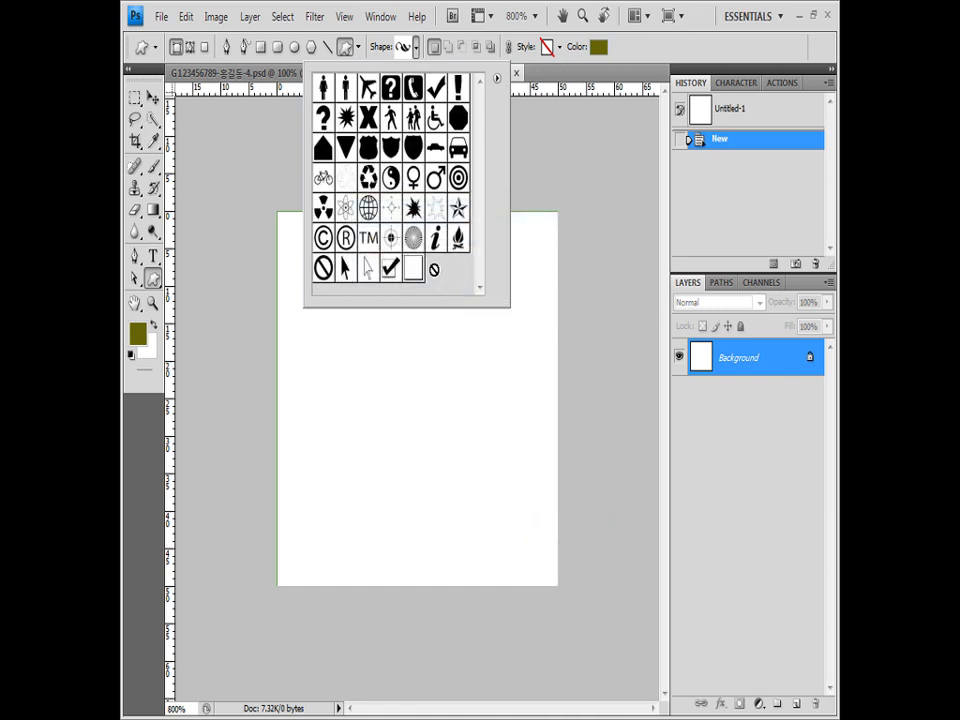
# Draw the walking-pedestrian custom shape about 15 px wide and 28 px tall in the upper-left part of the canvas
pyautogui.click(391, 119)
pyautogui.click(529, 100)
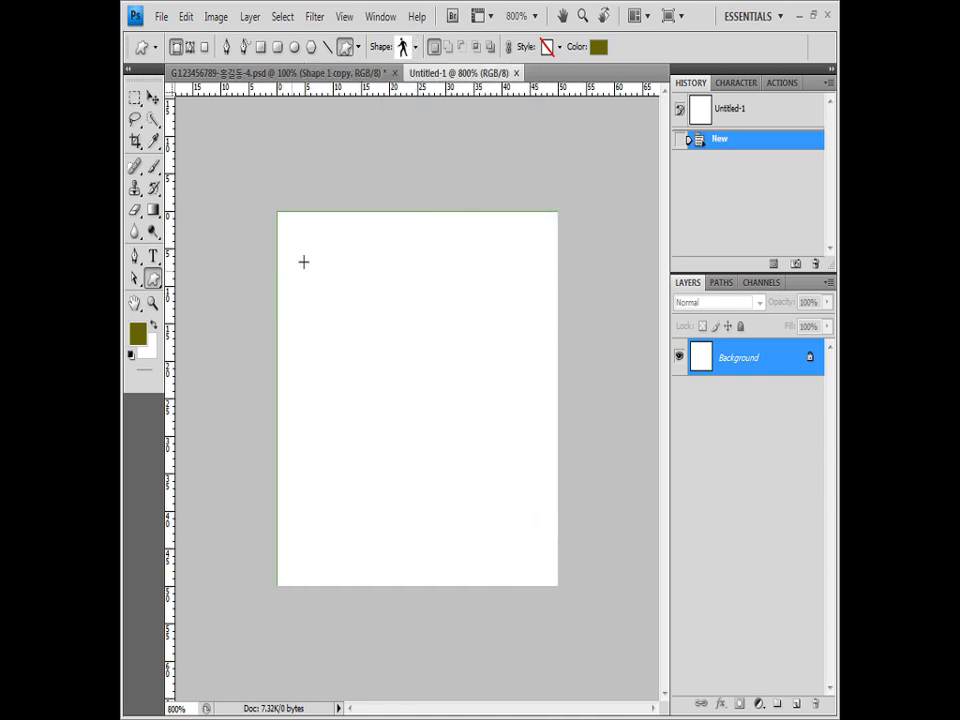
pyautogui.moveTo(292, 238); pyautogui.dragTo(377, 443)
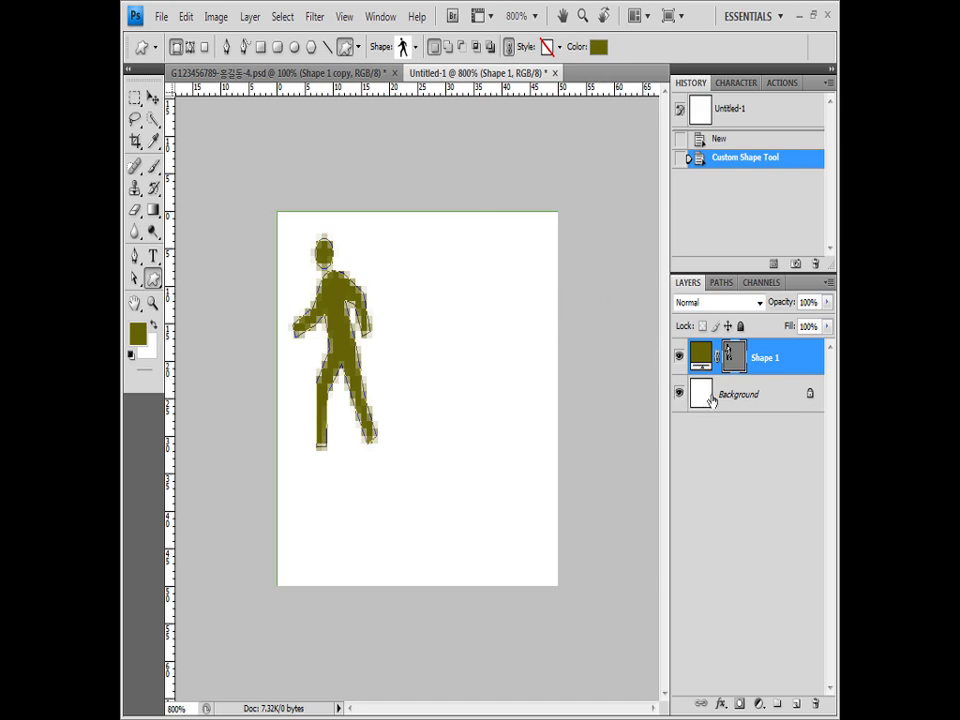
# Change the pedestrian shape's fill colour to white
pyautogui.click(599, 48)
pyautogui.moveTo(603, 390); pyautogui.dragTo(376, 120)
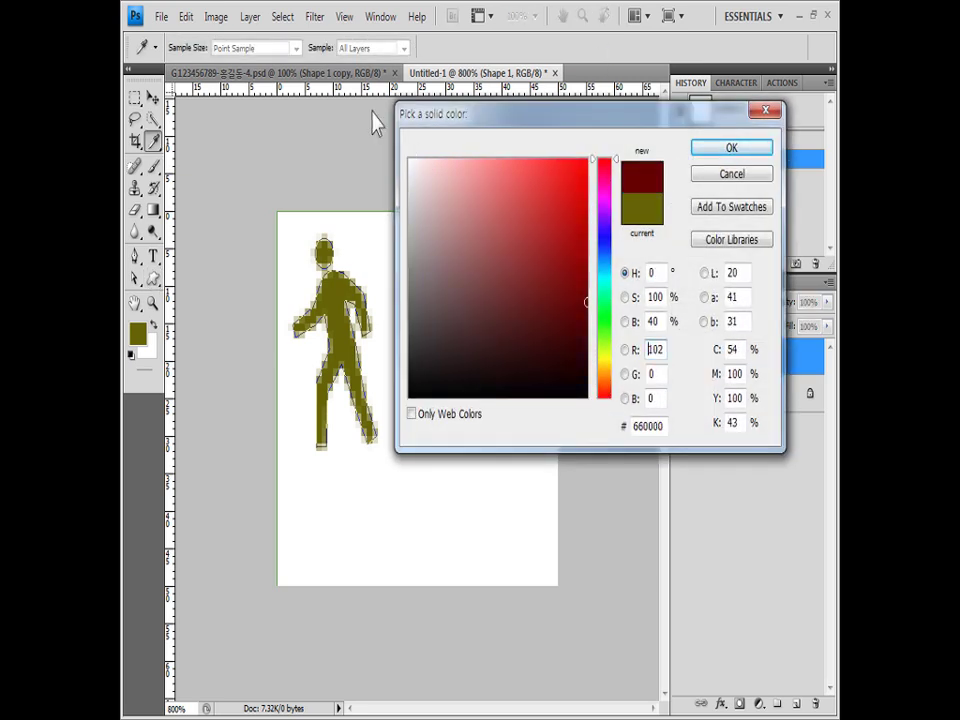
pyautogui.click(410, 160)
pyautogui.click(730, 149)
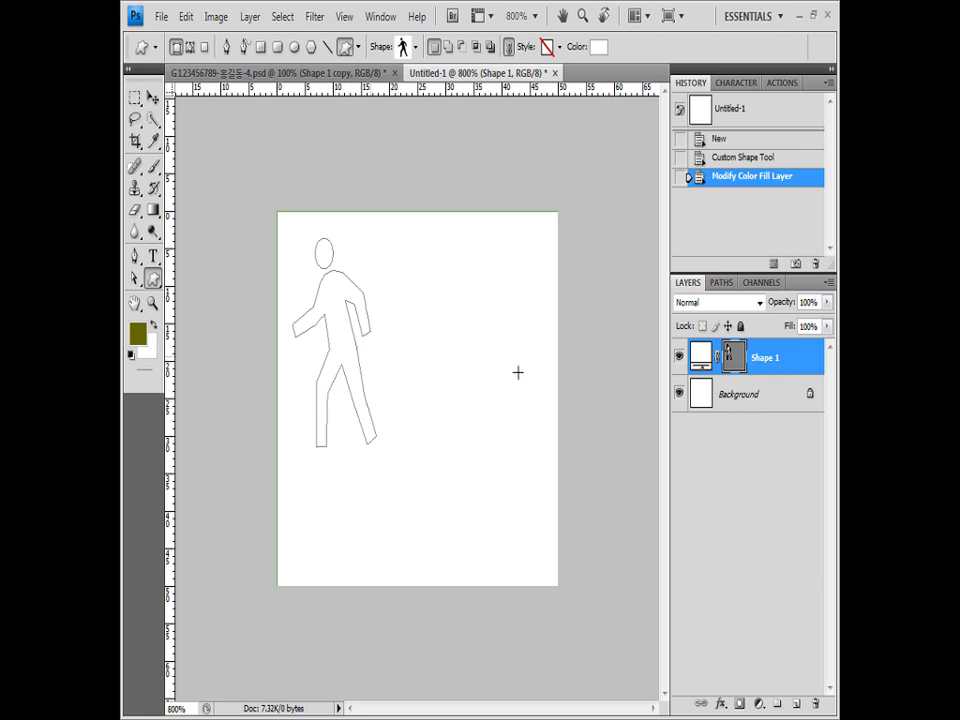
# Fill the Background layer with the olive foreground colour and reselect the pedestrian's Shape 1 layer
pyautogui.click(768, 401)
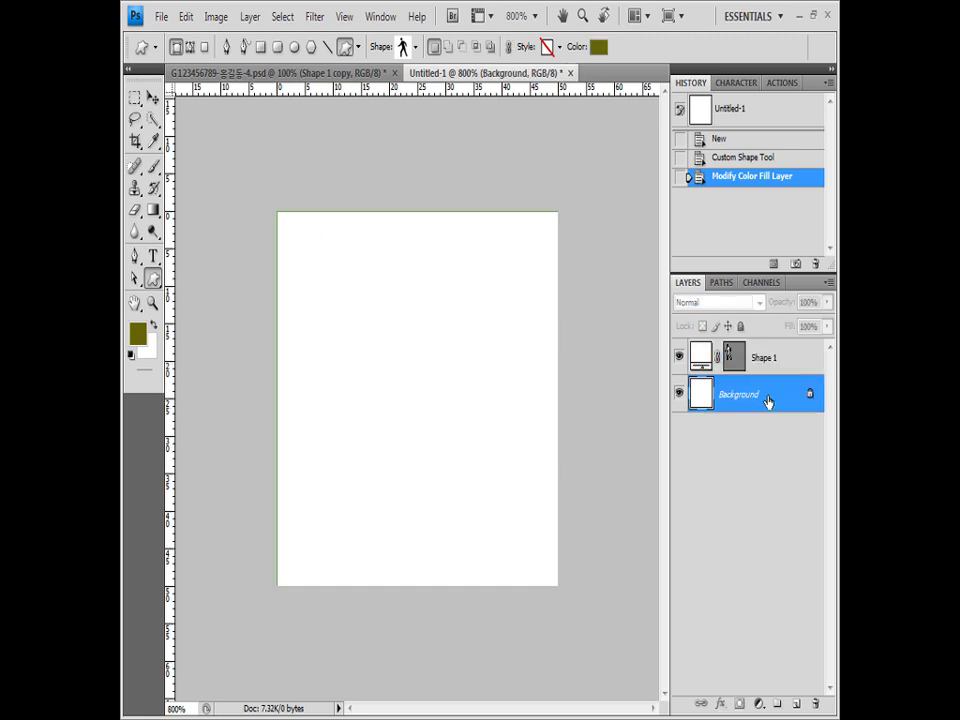
pyautogui.hotkey('alt', 'BackSpace')
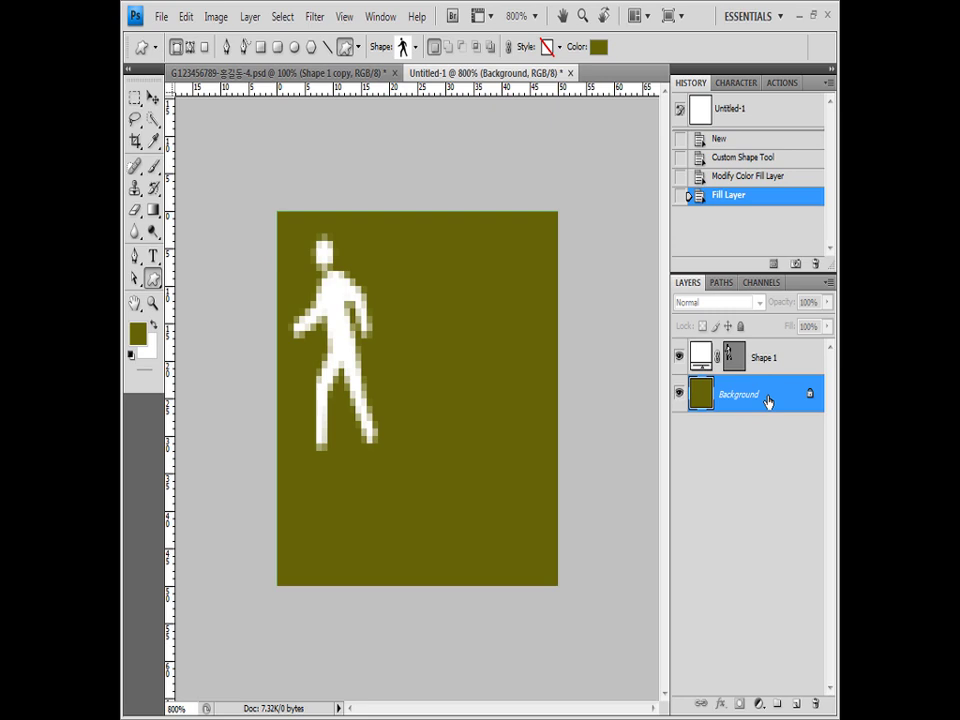
pyautogui.click(734, 356)
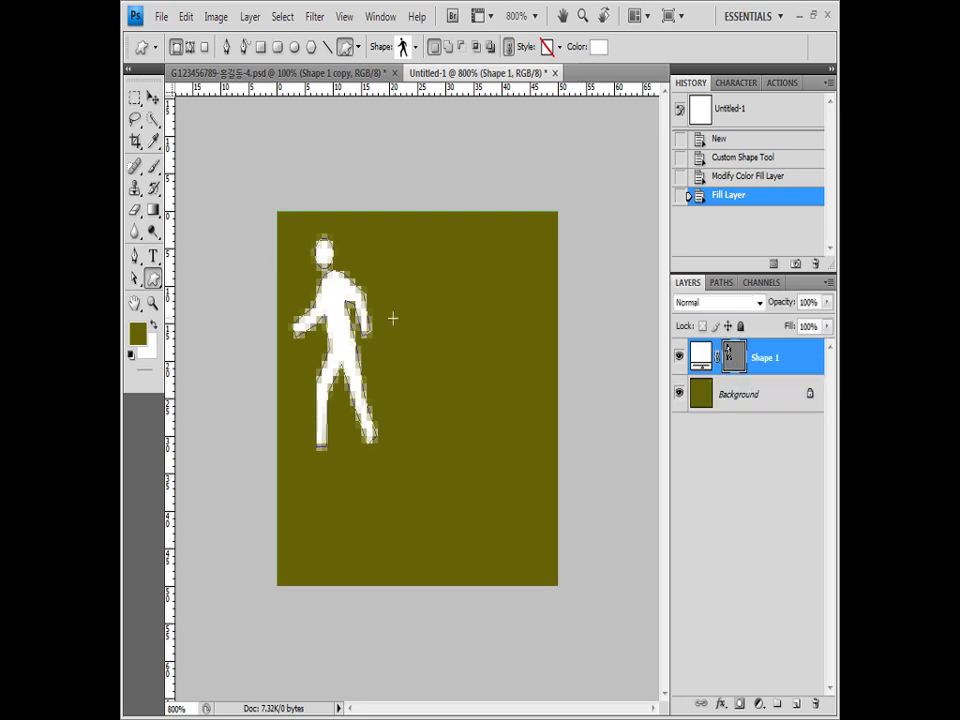
# Draw the two-pedestrian custom shape in colour 99cccc, about 24 px wide and 40 px tall, in the lower-right part of the canvas
pyautogui.click(416, 46)
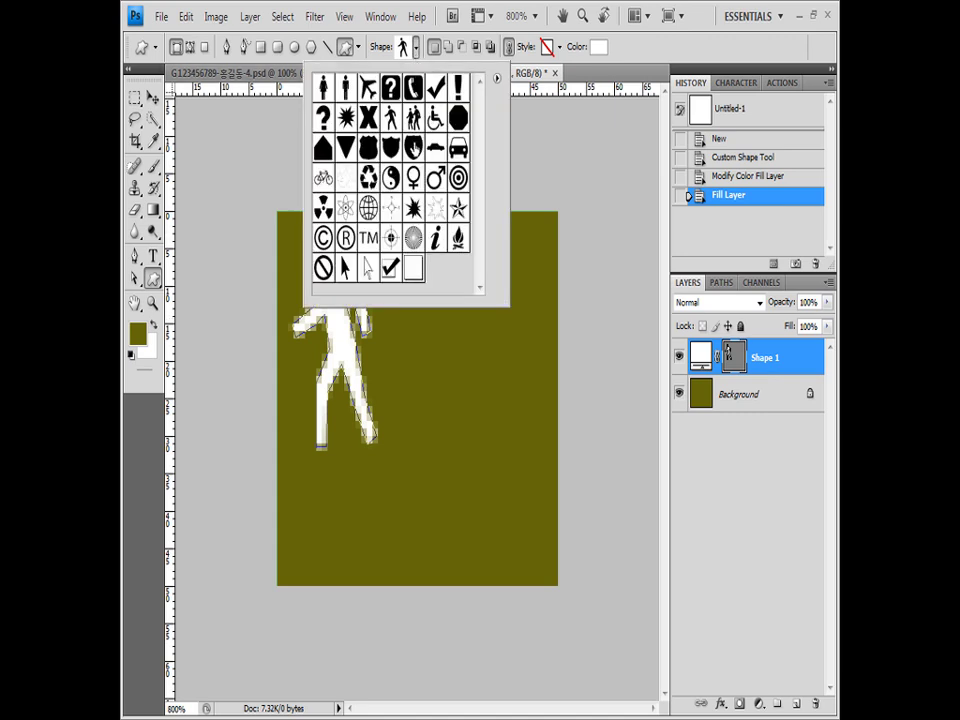
pyautogui.doubleClick(414, 121)
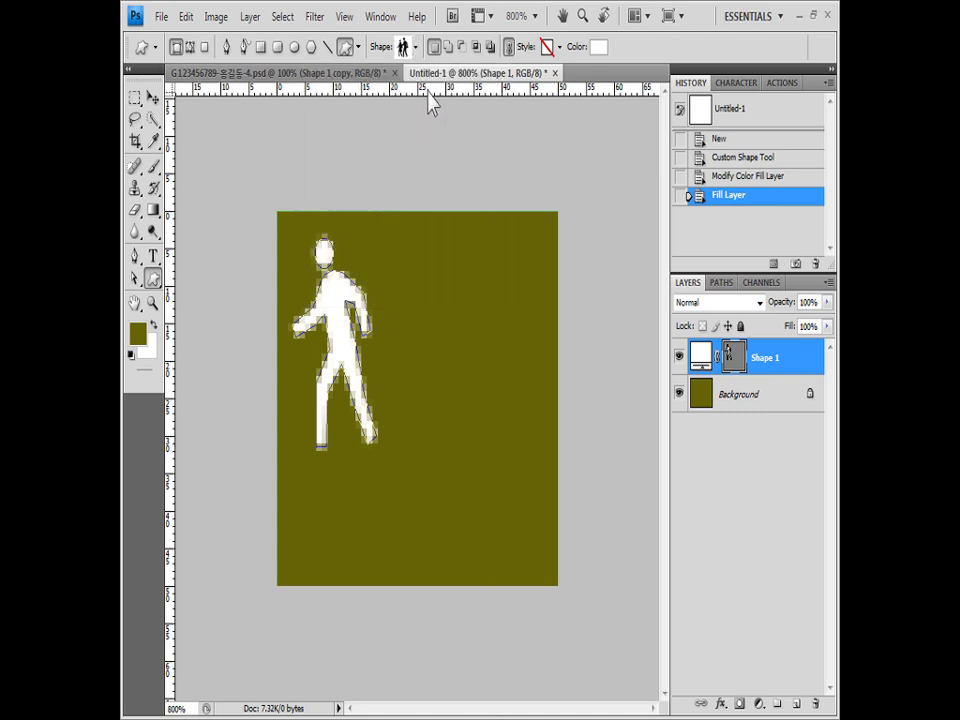
pyautogui.click(509, 47)
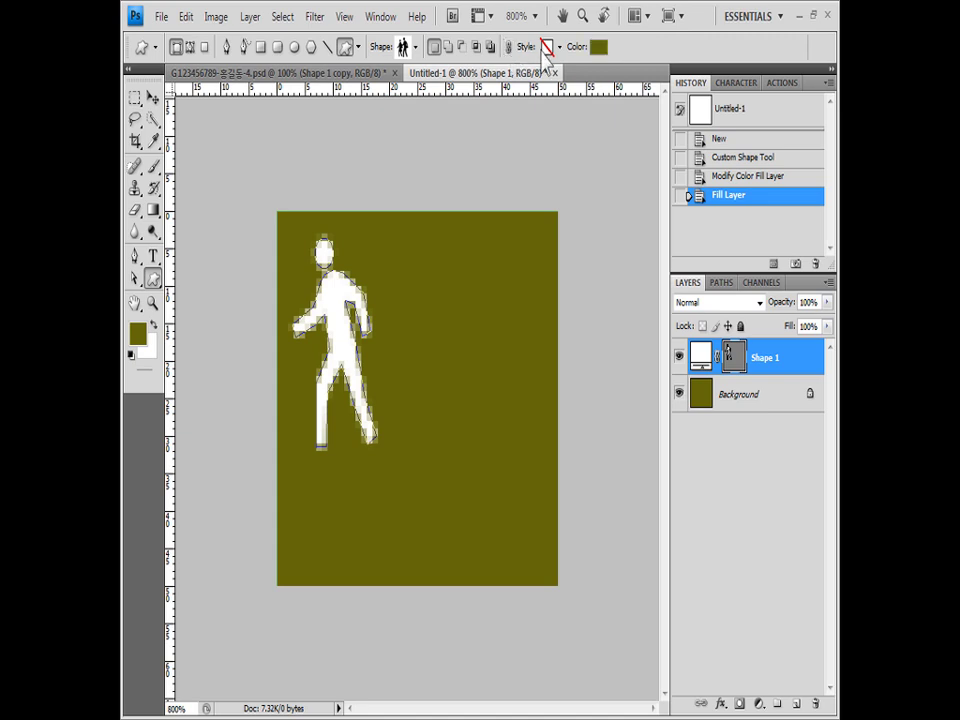
pyautogui.click(598, 47)
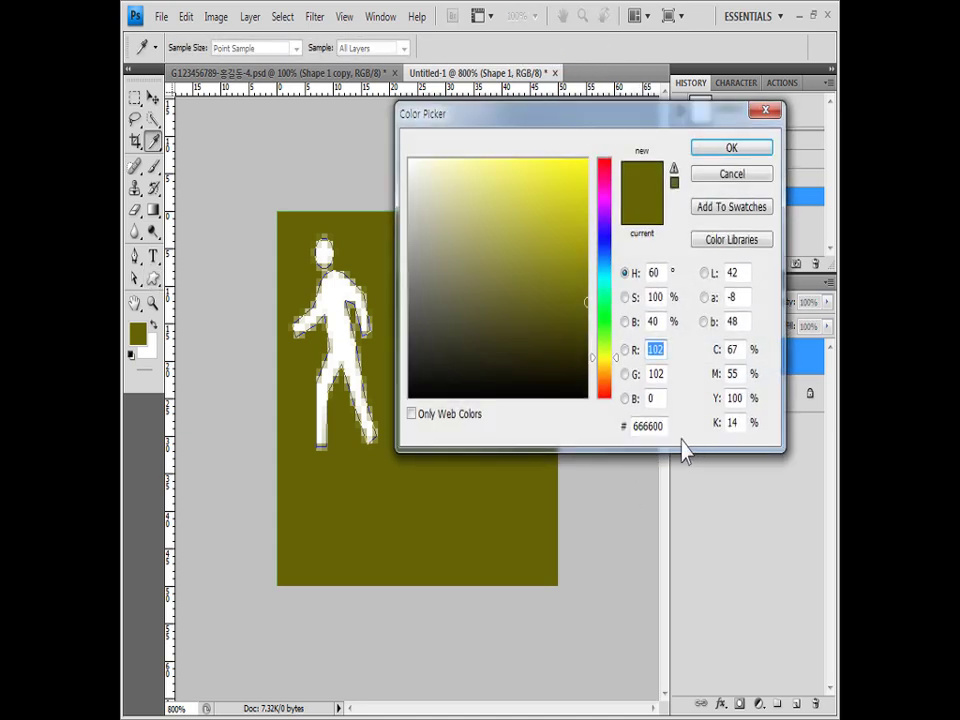
pyautogui.click(648, 426)
pyautogui.write('99cccc')
pyautogui.click(751, 152)
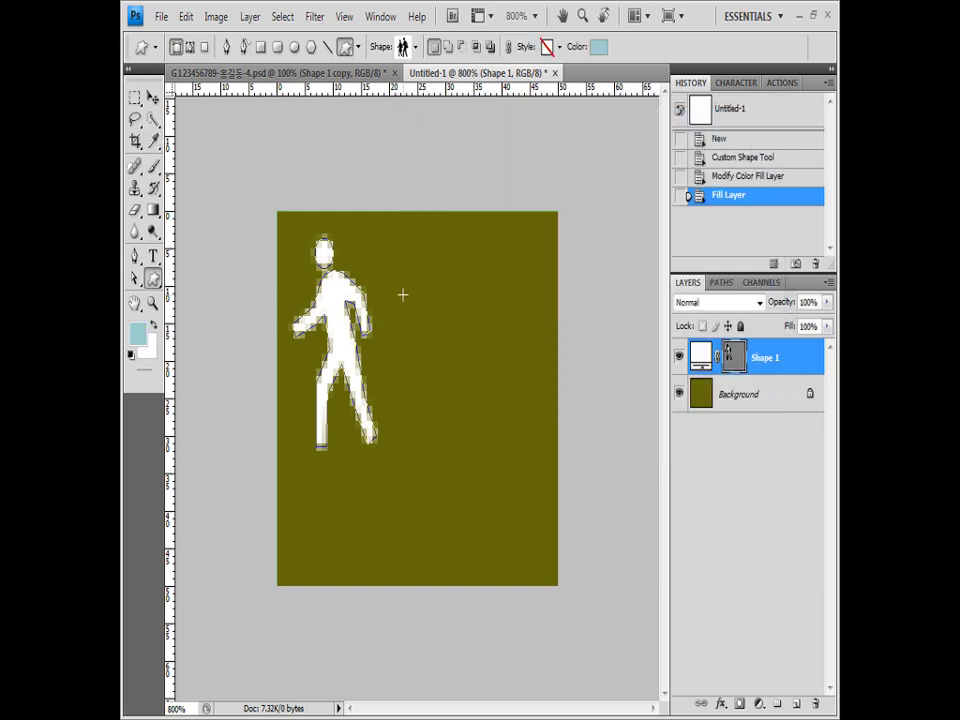
pyautogui.moveTo(402, 294); pyautogui.dragTo(555, 588)
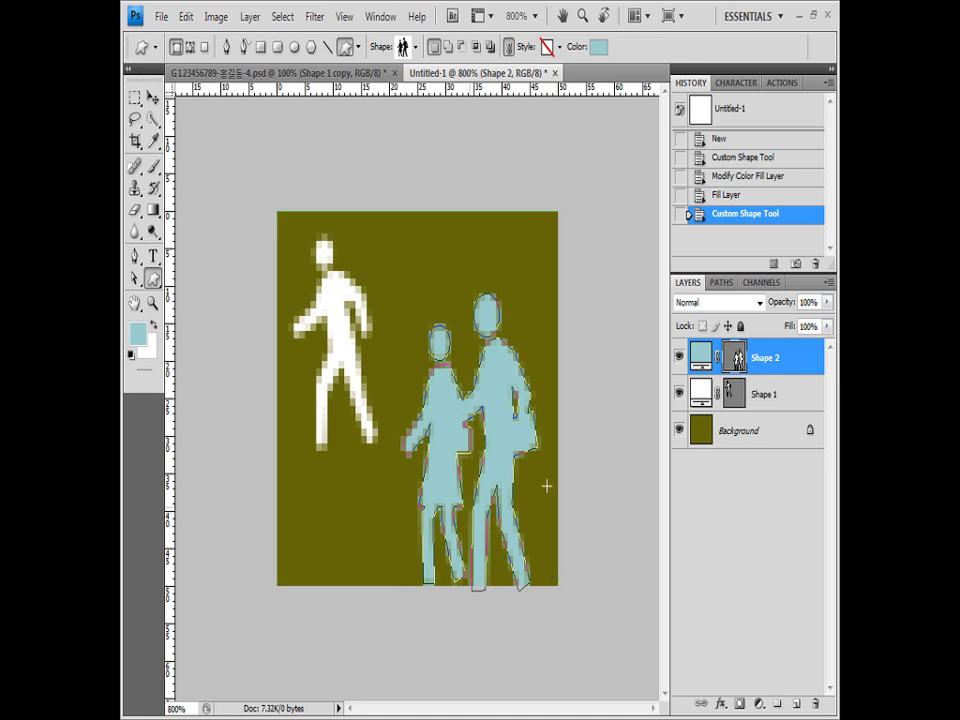
# Enlarge the white pedestrian on Shape 1 to about 21 px wide and 32 px tall in the canvas's upper-left corner
pyautogui.click(735, 395)
pyautogui.hotkey('ctrl', 't')
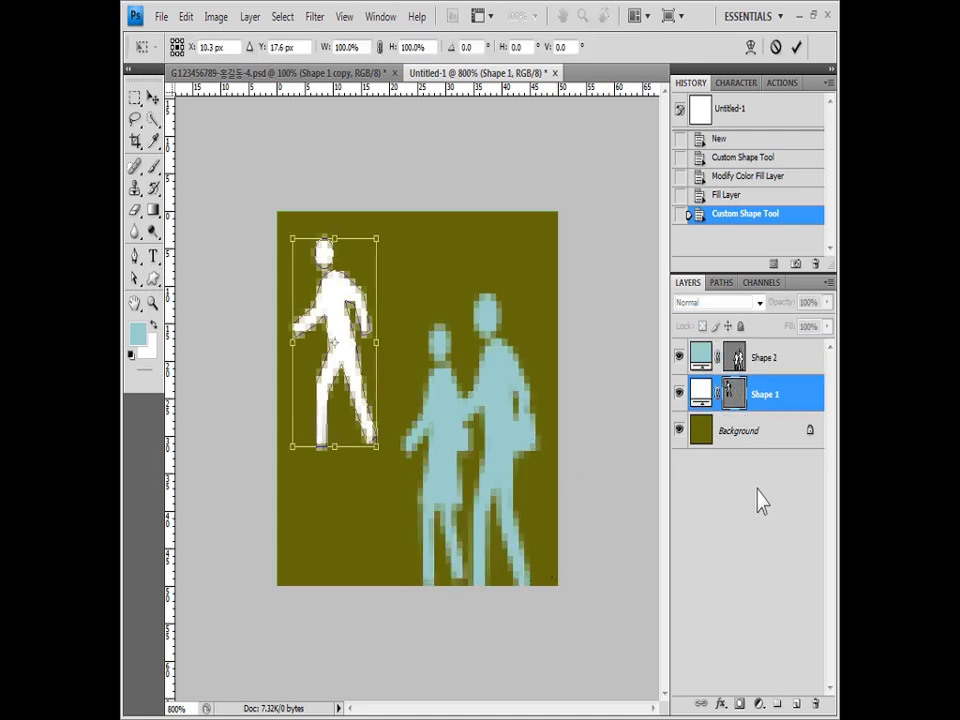
pyautogui.moveTo(376, 342); pyautogui.dragTo(402, 342)
pyautogui.moveTo(292, 238); pyautogui.dragTo(285, 219)
pyautogui.moveTo(285, 446); pyautogui.dragTo(285, 458)
pyautogui.doubleClick(375, 305)
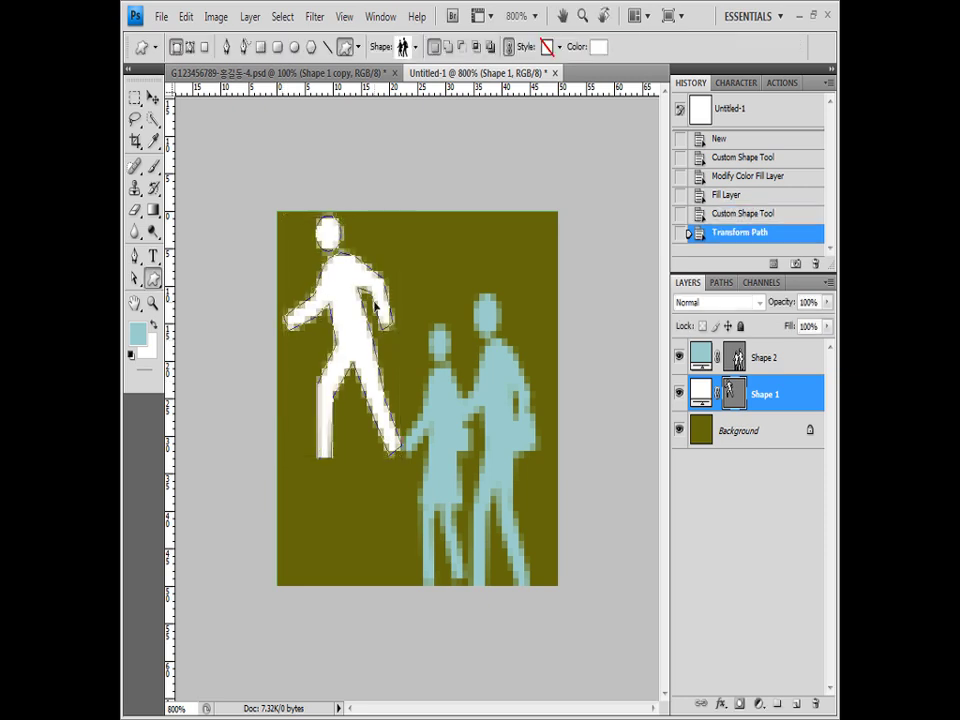
# Transform the pale-blue couple on Shape 2 to about 27 px wide and 36 px tall, ending near the canvas's lower edge
pyautogui.click(738, 358)
pyautogui.hotkey('ctrl', 't')
pyautogui.moveTo(469, 294); pyautogui.dragTo(469, 315)
pyautogui.moveTo(536, 420); pyautogui.dragTo(548, 420)
pyautogui.moveTo(401, 443); pyautogui.dragTo(398, 443)
pyautogui.moveTo(490, 595); pyautogui.dragTo(490, 592)
pyautogui.press('Return')
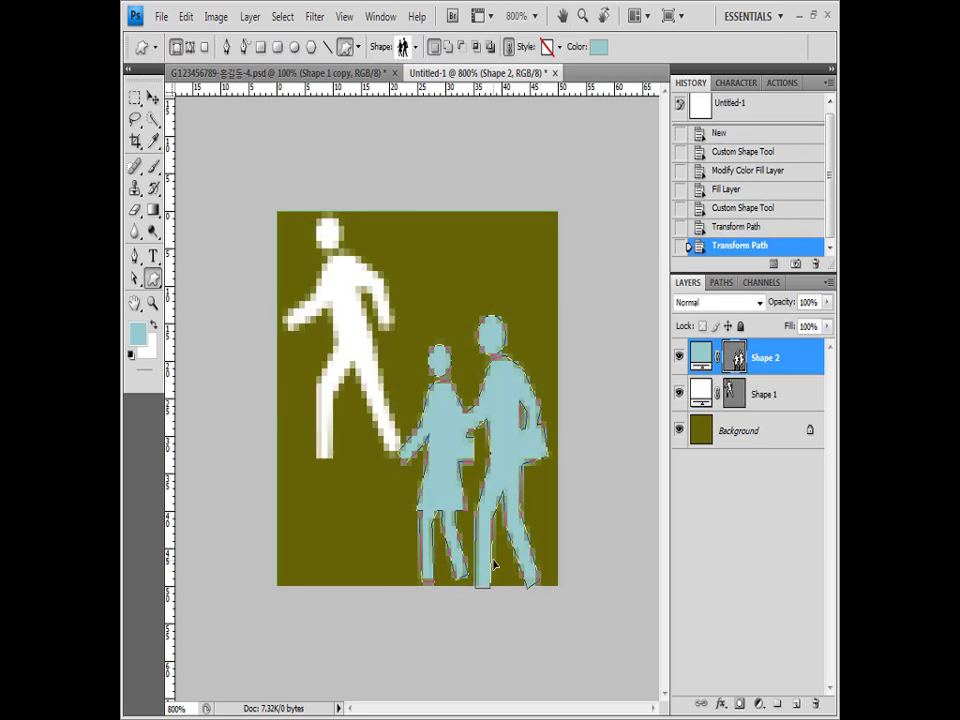
# Hide the olive Background layer and define the visible figures as a pattern named 사람 모양
pyautogui.click(757, 441)
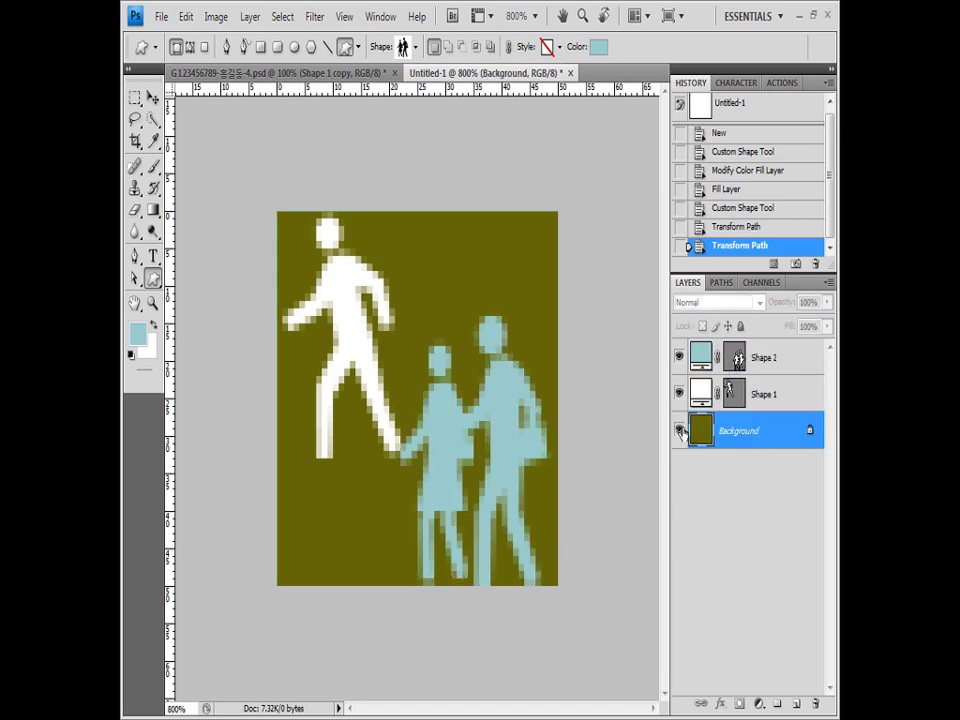
pyautogui.click(680, 430)
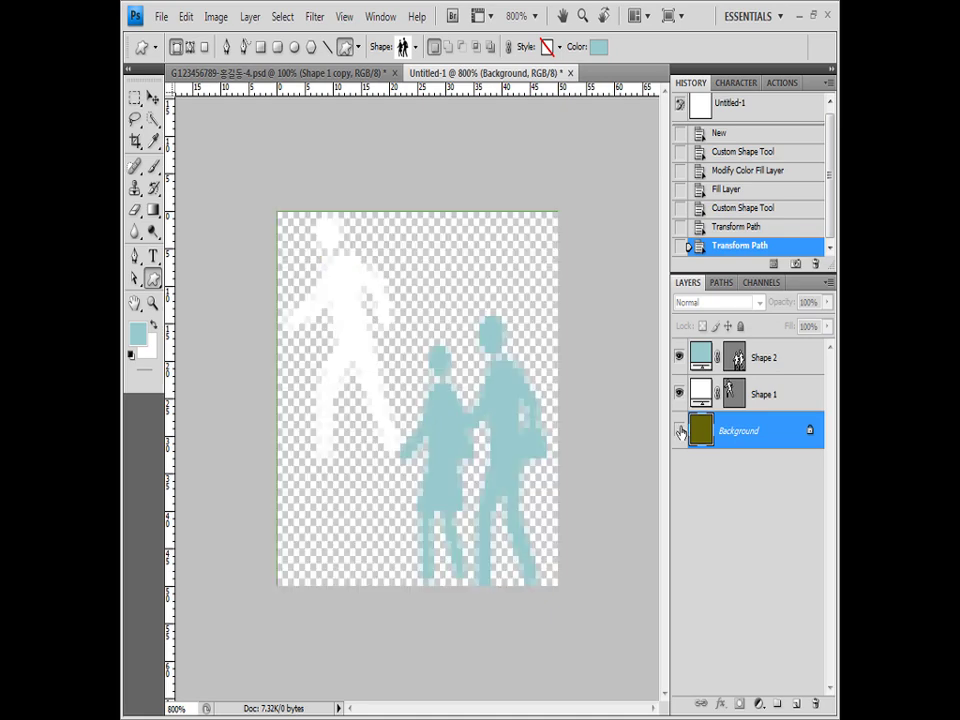
pyautogui.click(186, 17)
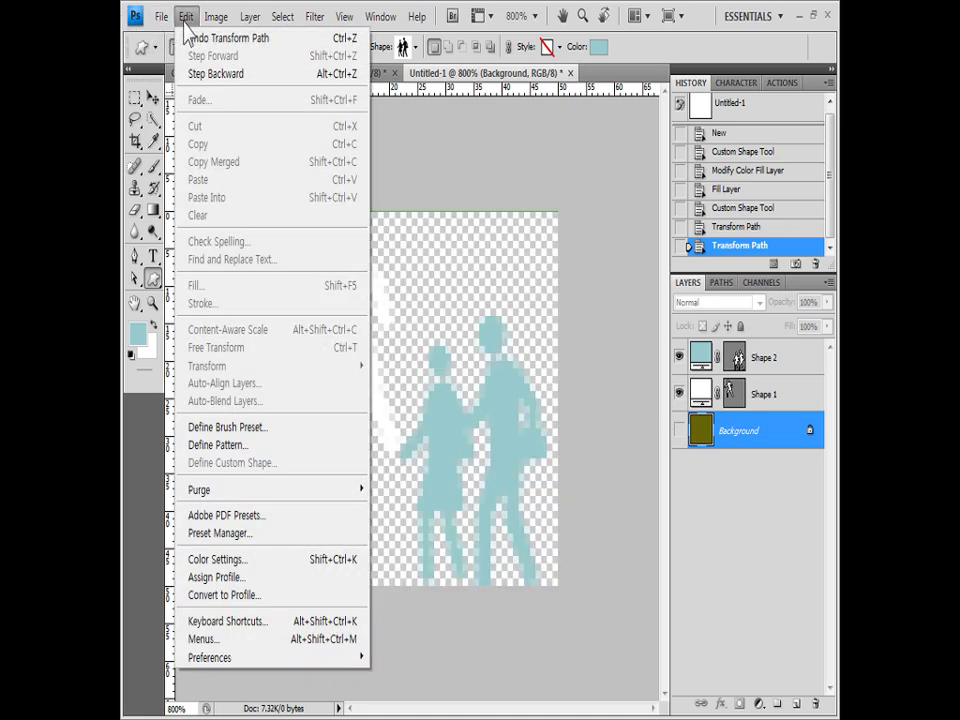
pyautogui.click(225, 444)
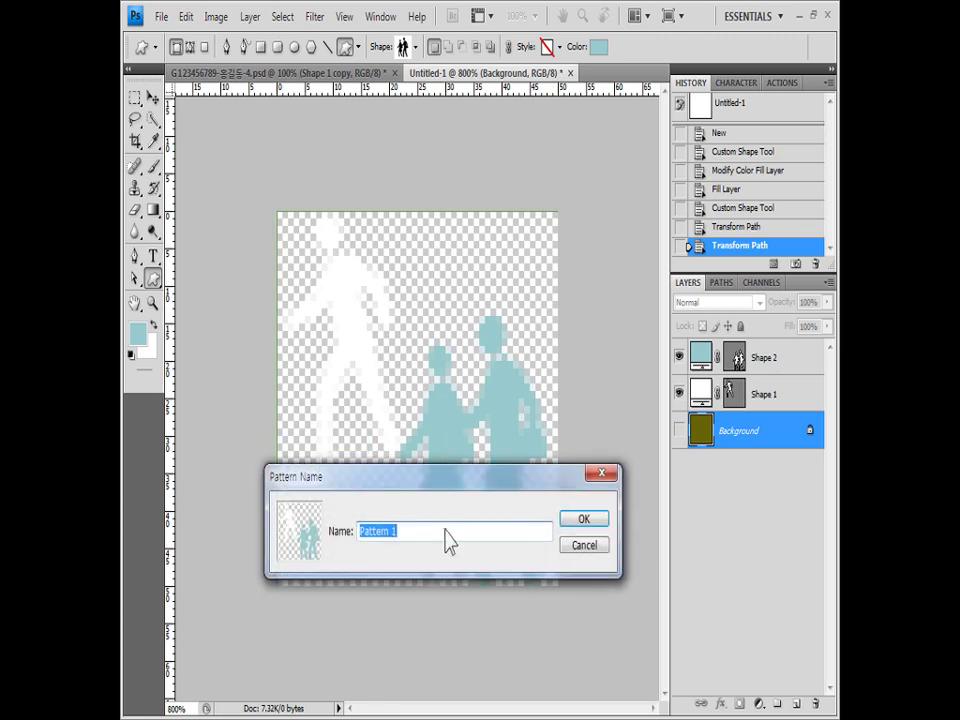
pyautogui.write('사람 모양')
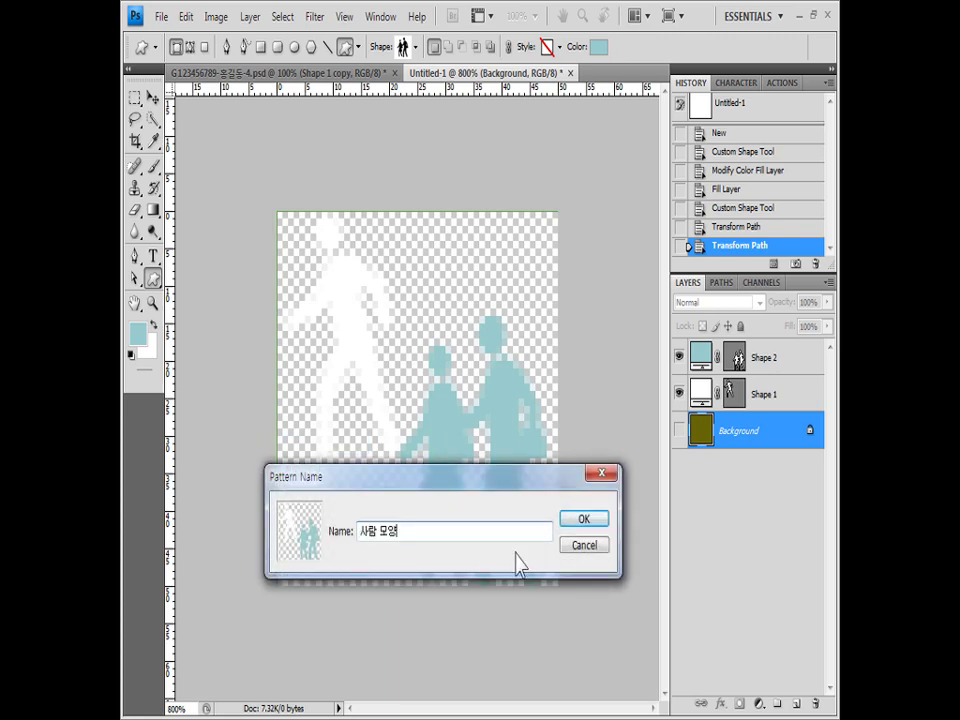
pyautogui.click(603, 521)
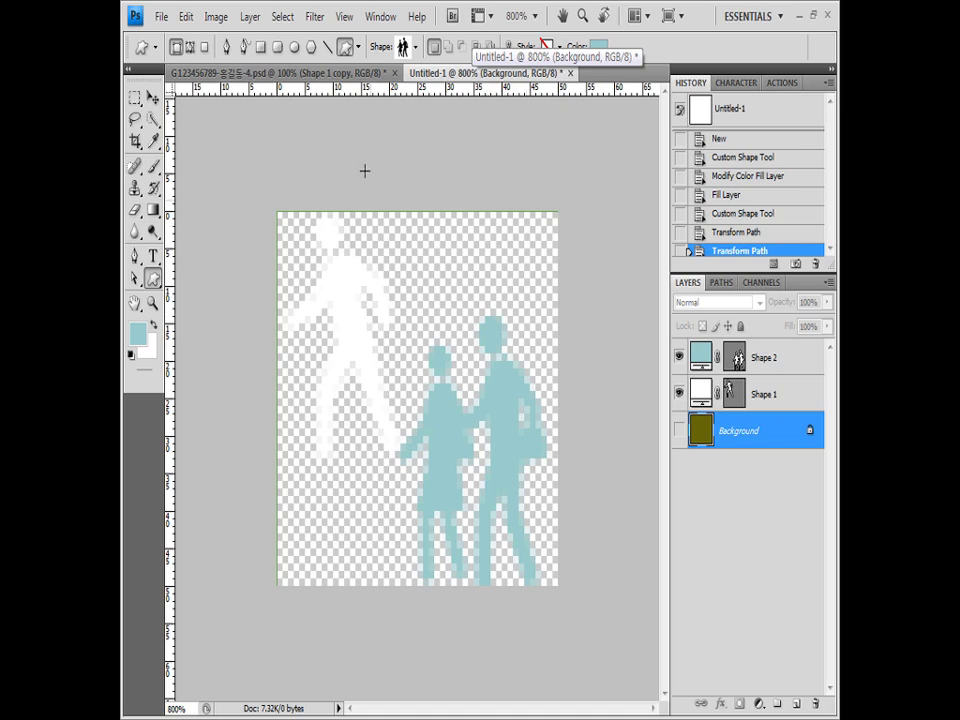
# Switch to the exam composite, add a layer above Shape 1 copy and fill it with the white-and-blue pedestrian pattern at Normal mode, 100% opacity
pyautogui.hotkey('ctrl', 'Tab')
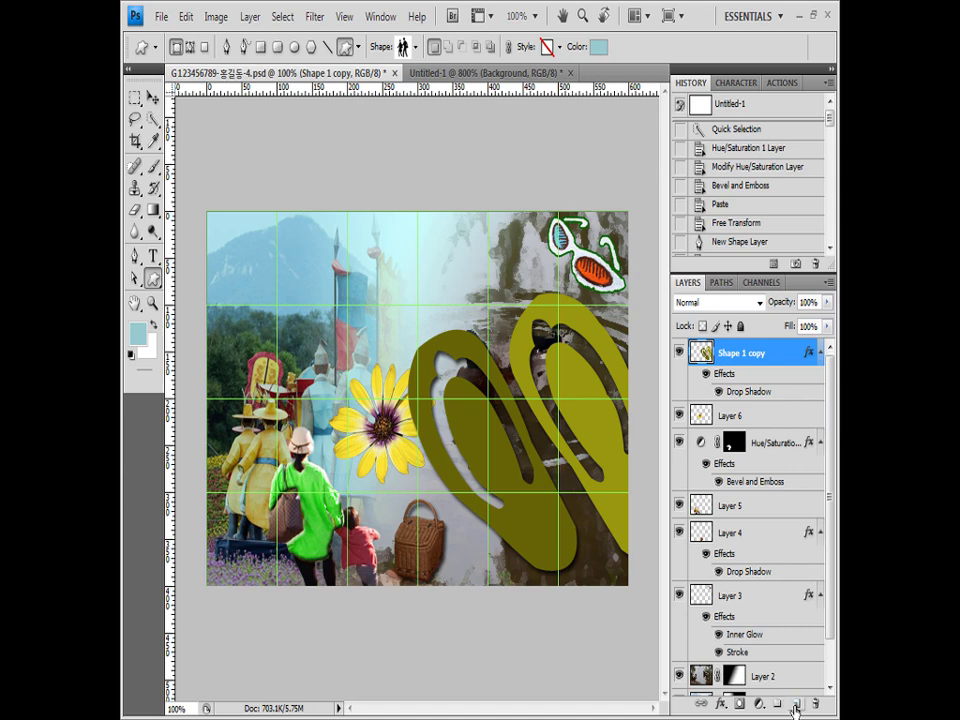
pyautogui.click(796, 706)
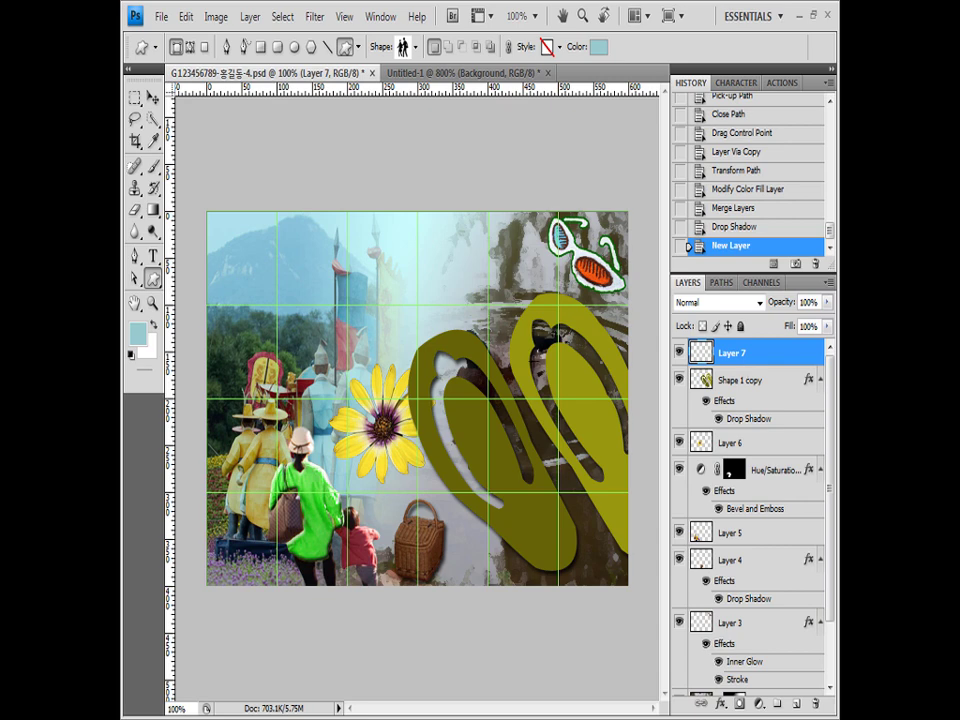
pyautogui.click(186, 17)
pyautogui.click(218, 288)
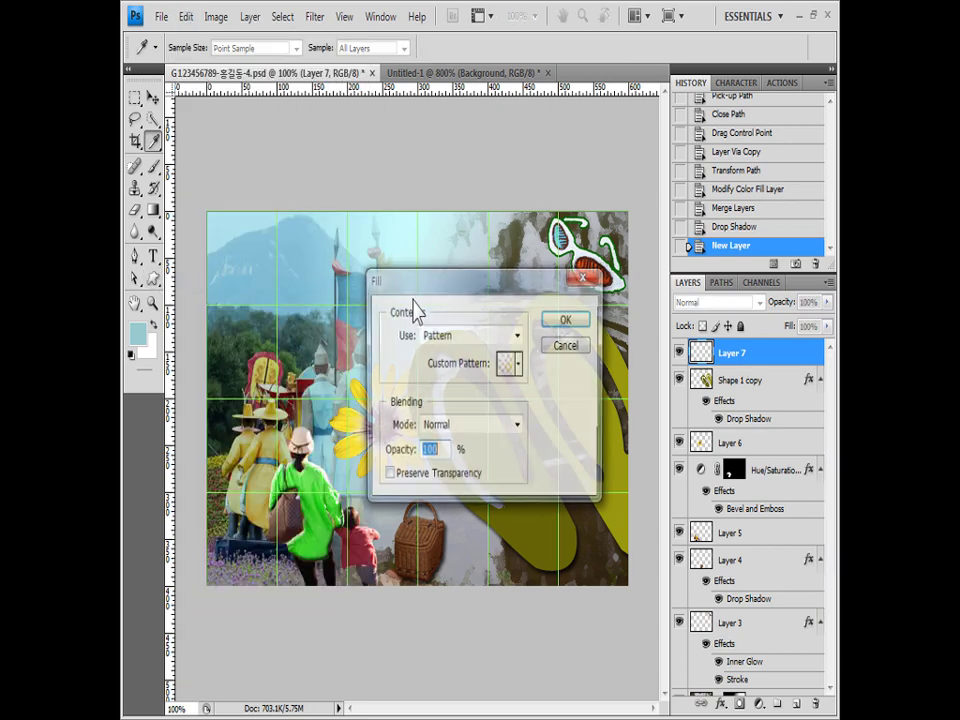
pyautogui.click(441, 343)
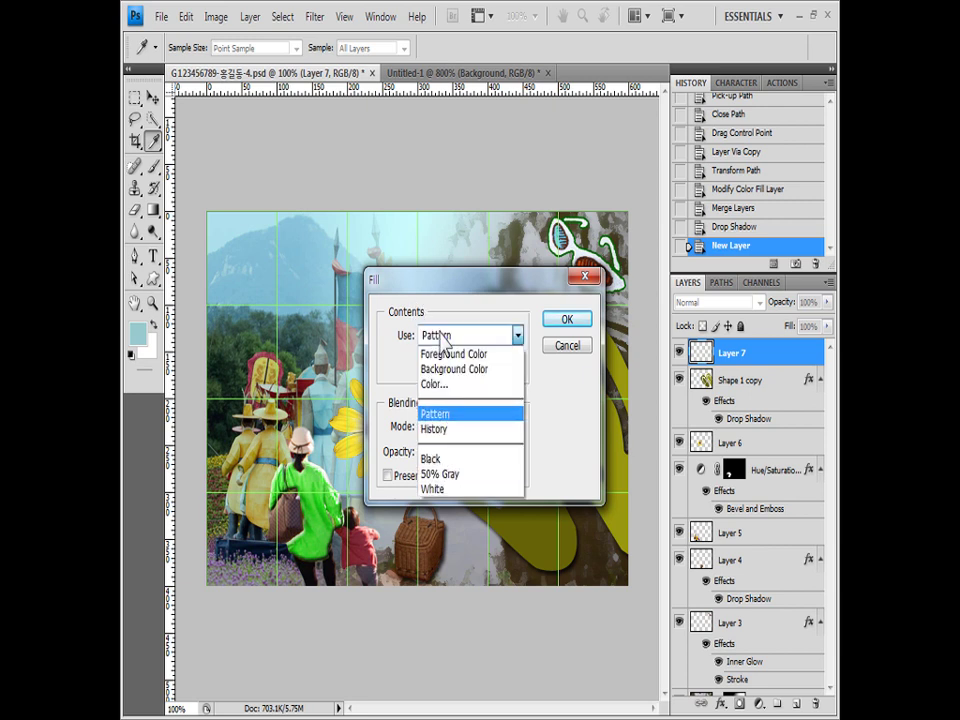
pyautogui.click(469, 413)
pyautogui.click(519, 368)
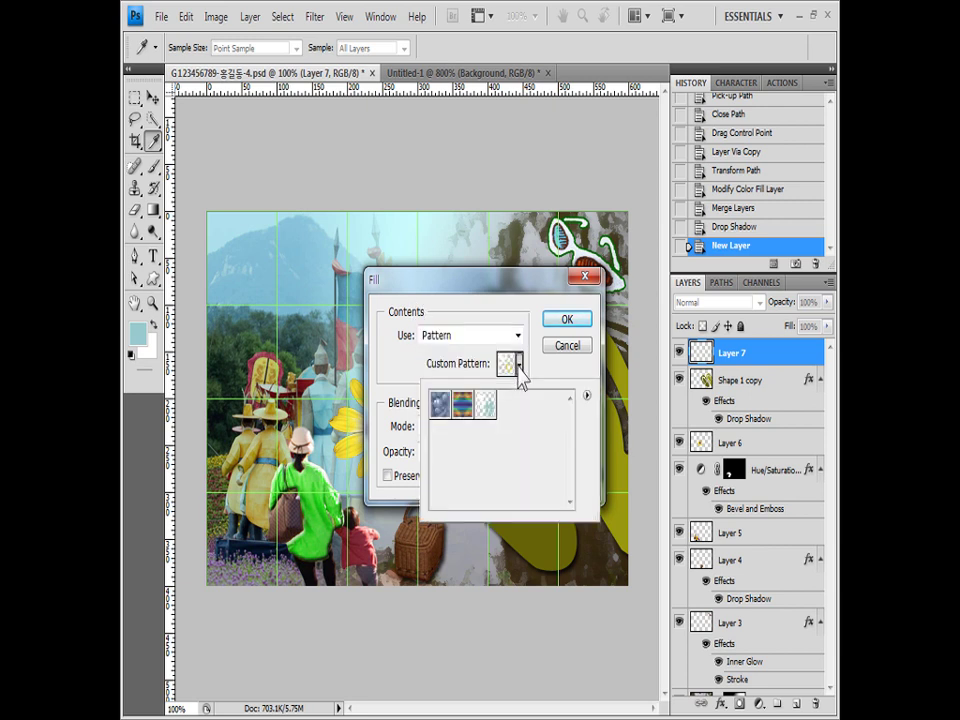
pyautogui.click(520, 370)
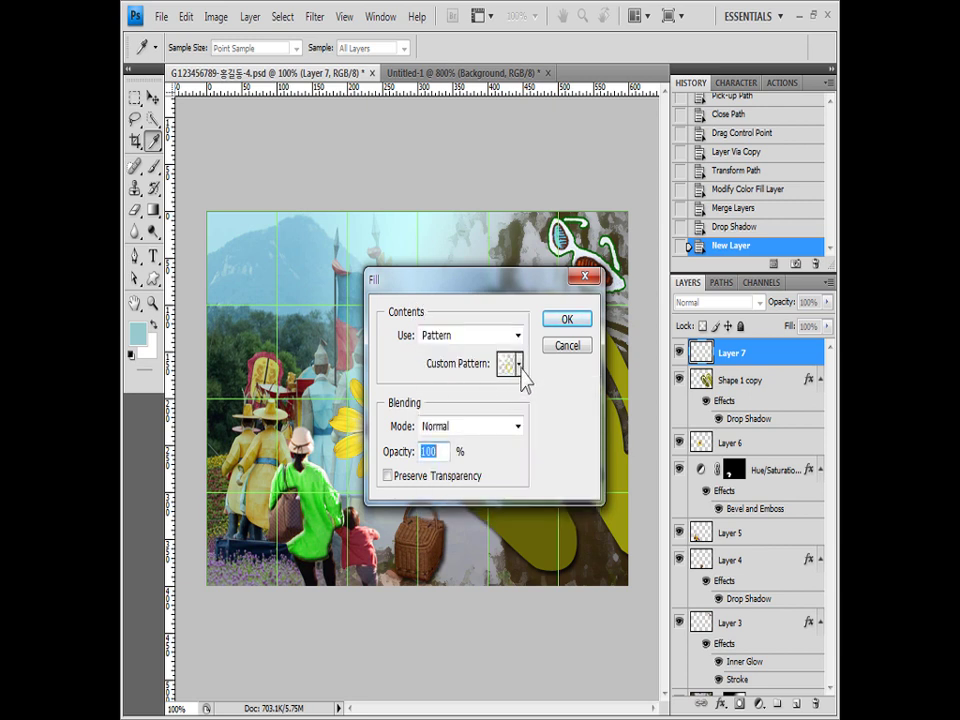
pyautogui.click(520, 372)
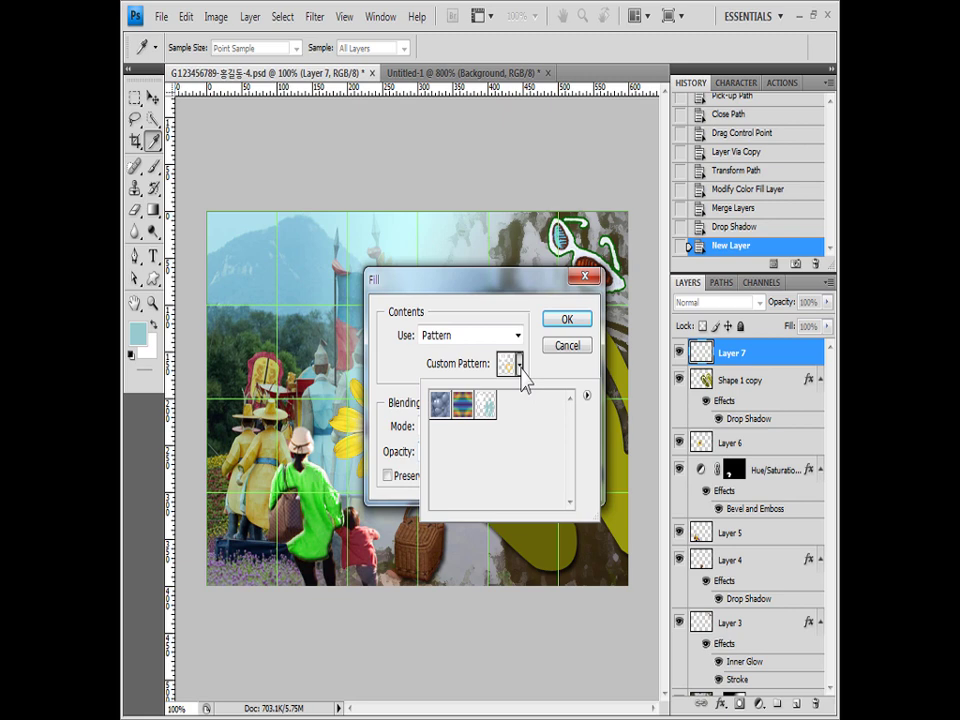
pyautogui.click(490, 405)
pyautogui.click(415, 410)
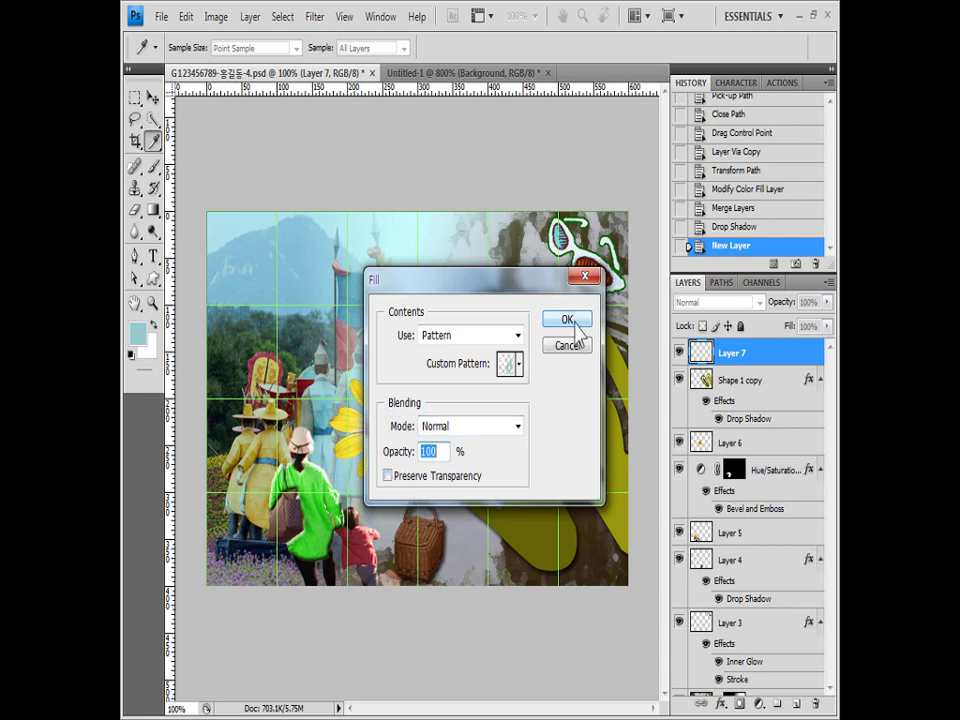
pyautogui.click(567, 320)
# Clip the pattern-filled Layer 7 to the sandals on the Shape 1 copy layer
pyautogui.press('u')
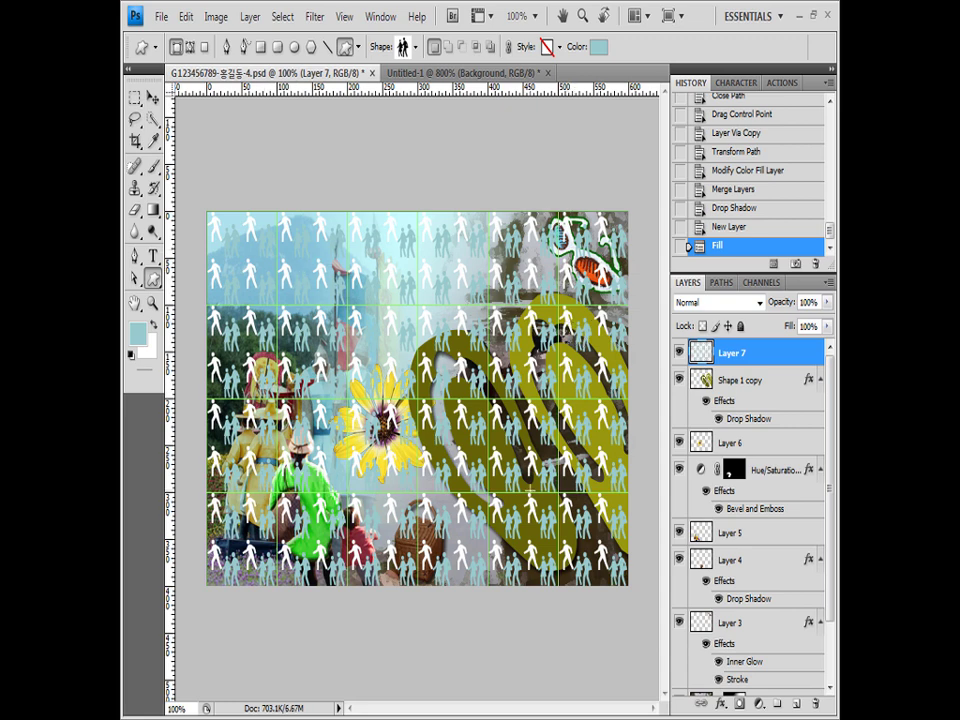
pyautogui.keyDown('alt'); pyautogui.click(761, 366); pyautogui.keyUp('alt')
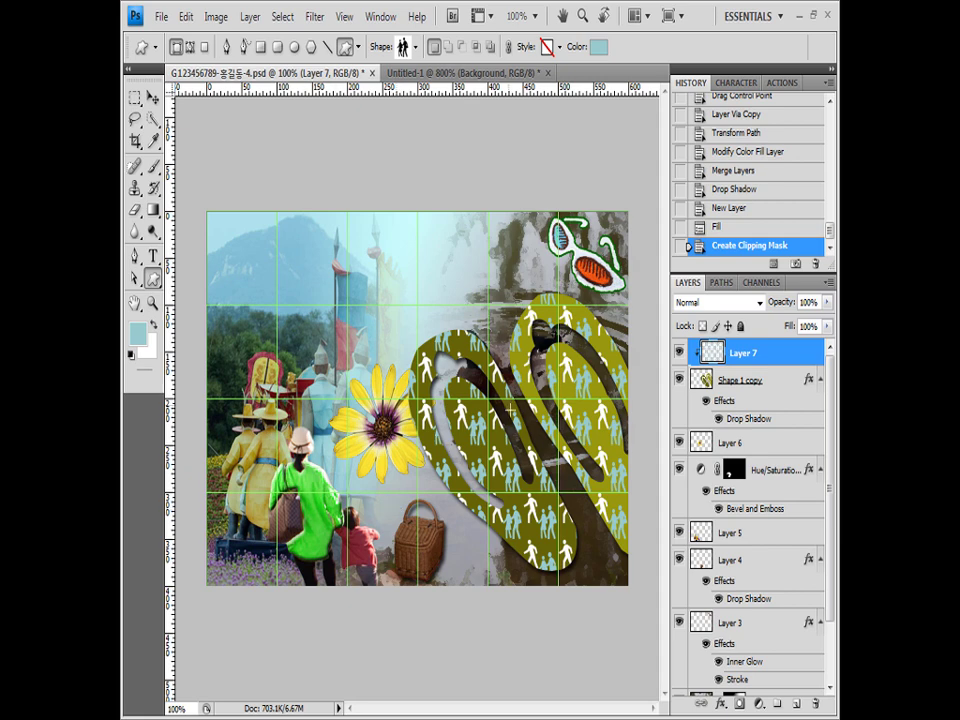
# Return to the Untitled-1 pattern document and close it without saving
pyautogui.click(455, 73)
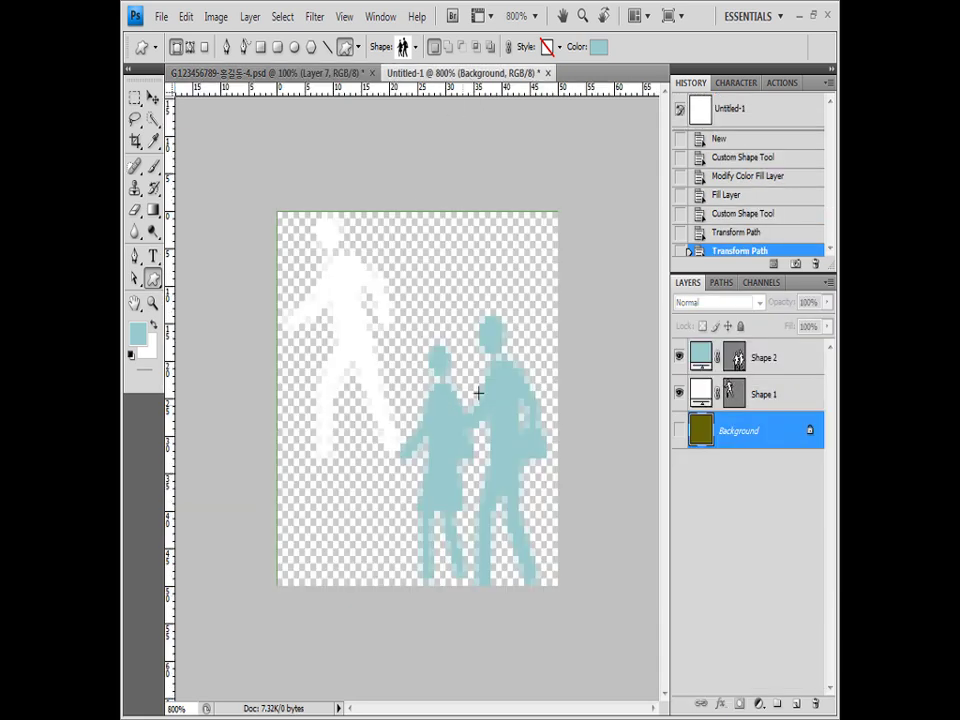
pyautogui.click(186, 16)
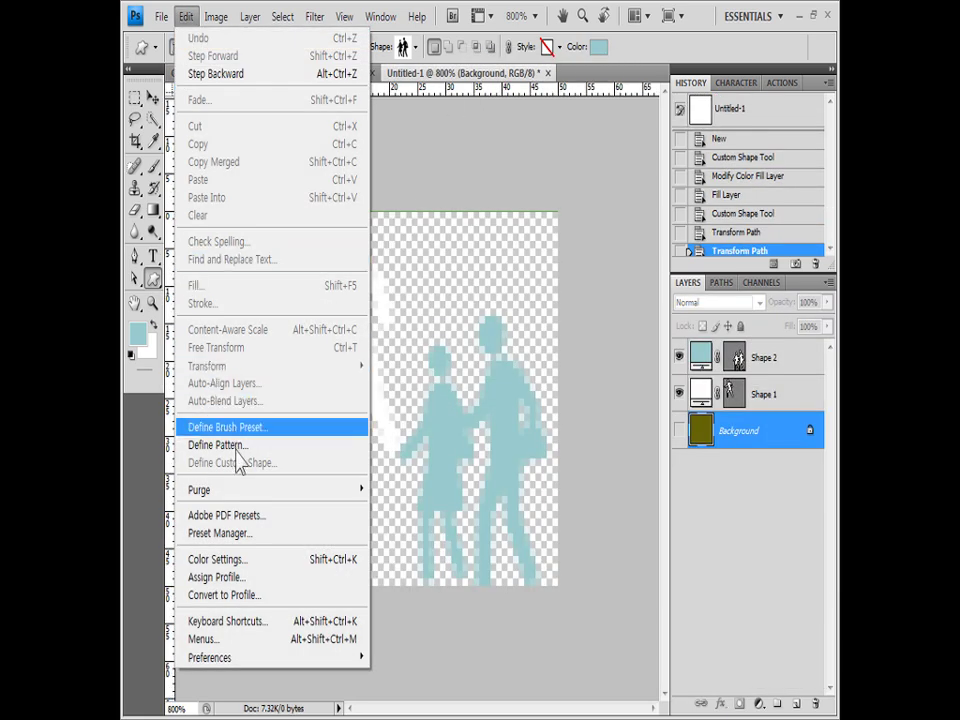
pyautogui.click(508, 75)
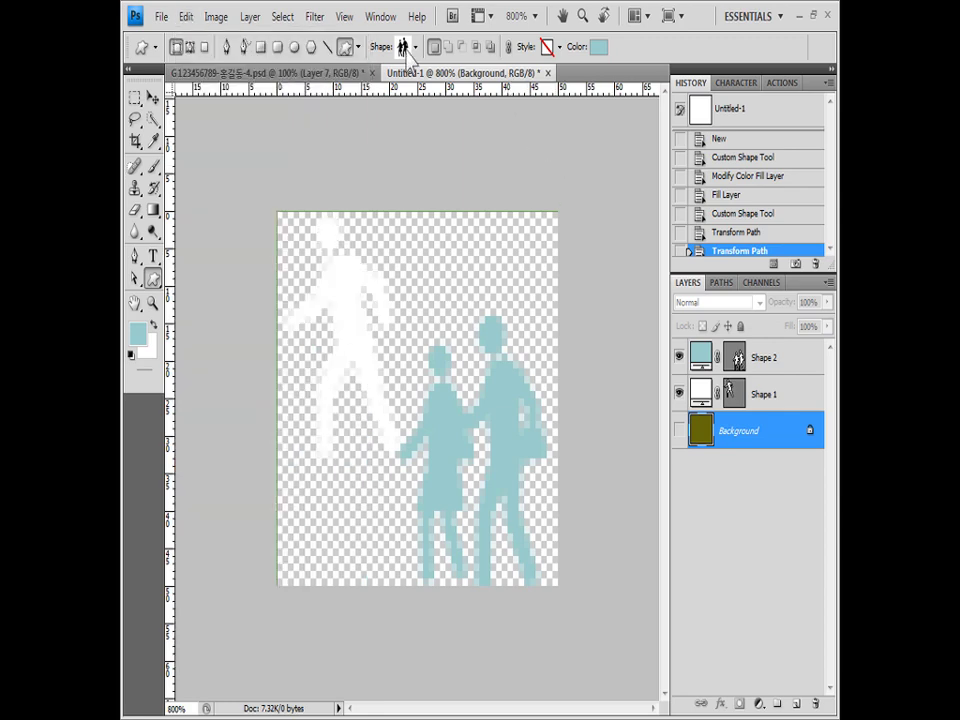
pyautogui.click(548, 73)
pyautogui.click(498, 291)
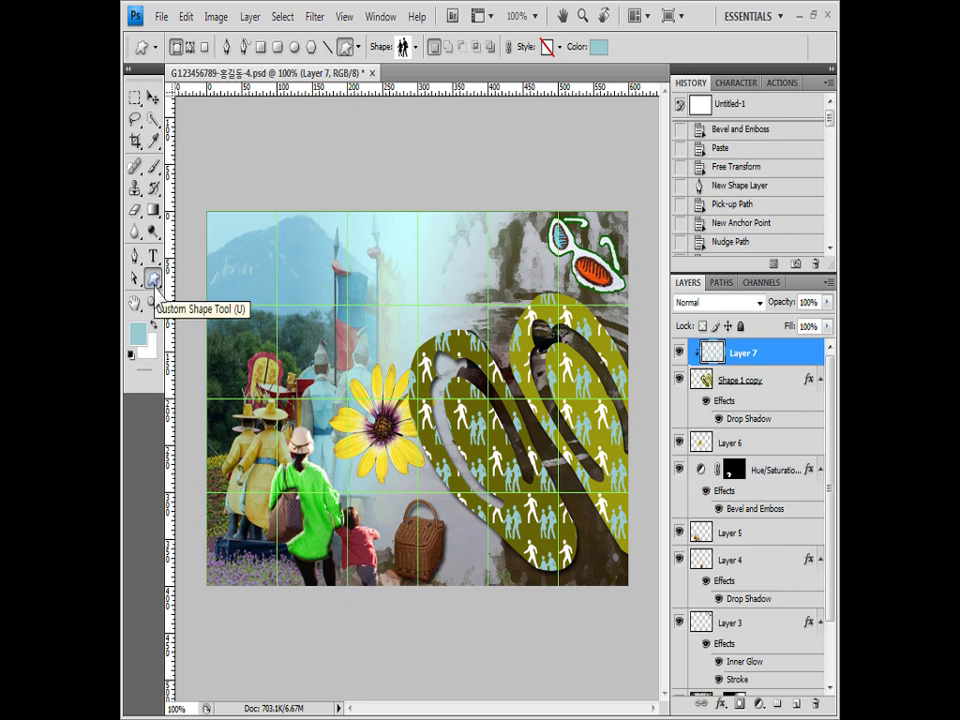
# Draw a pale-blue rounded rectangle with a 10 px radius in the composite's upper-left corner and resize it to about 80 by 80 px
pyautogui.click(280, 49)
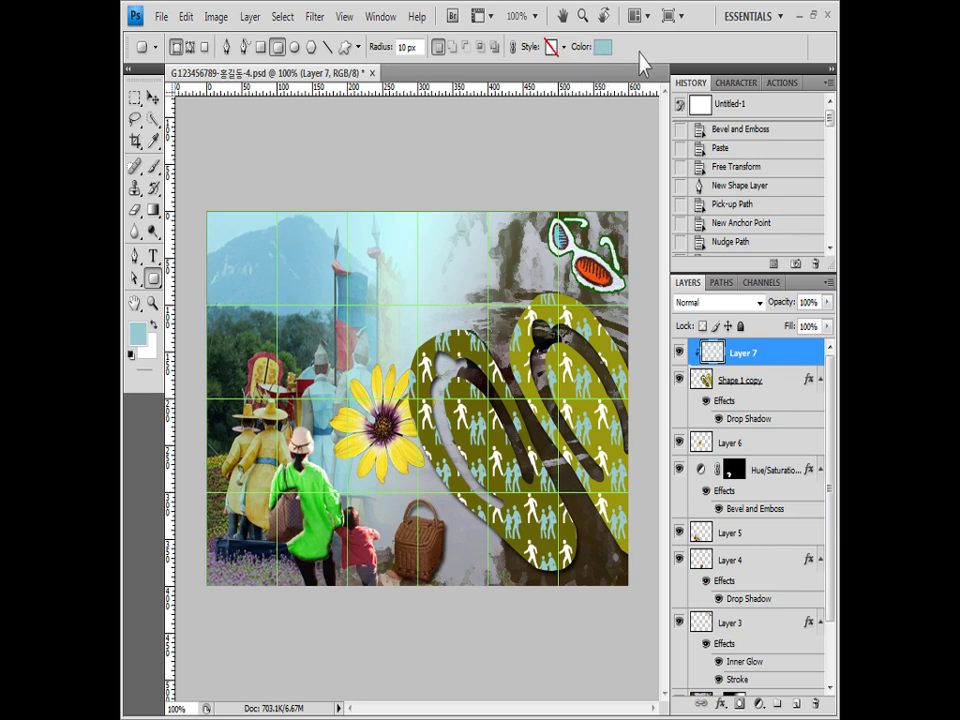
pyautogui.moveTo(218, 221); pyautogui.dragTo(285, 312)
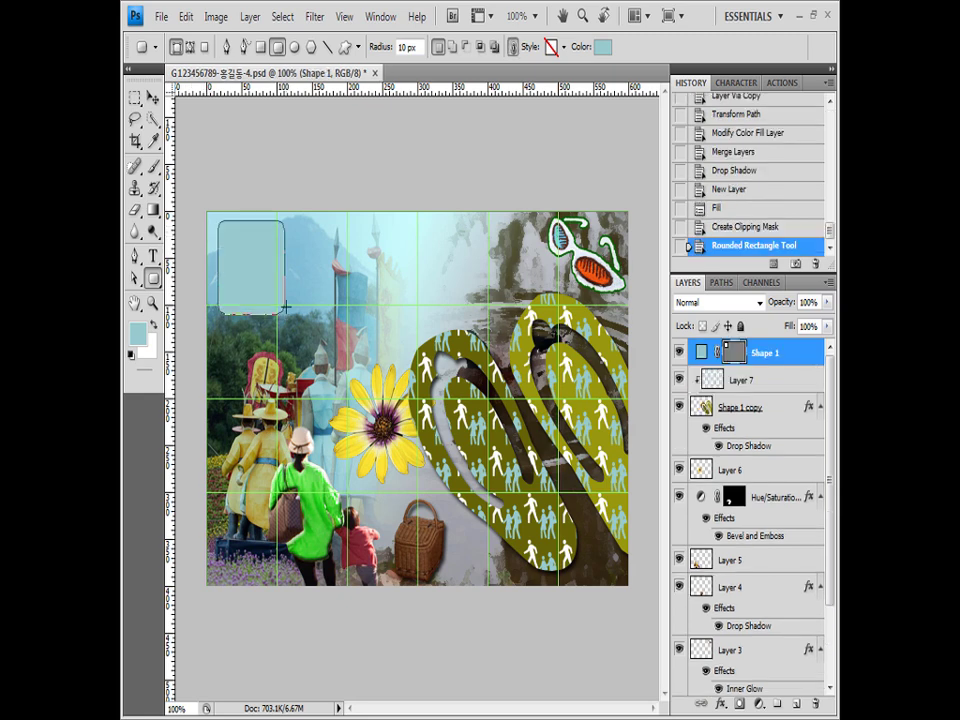
pyautogui.hotkey('ctrl', 't')
pyautogui.moveTo(284, 267); pyautogui.dragTo(270, 267)
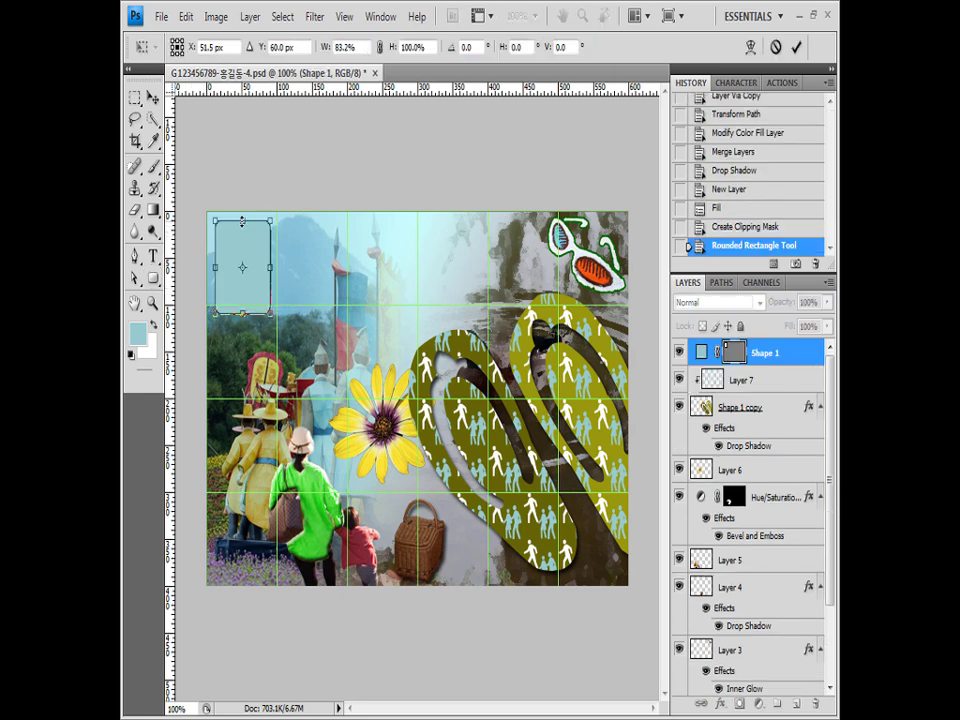
pyautogui.moveTo(242, 221); pyautogui.dragTo(242, 236)
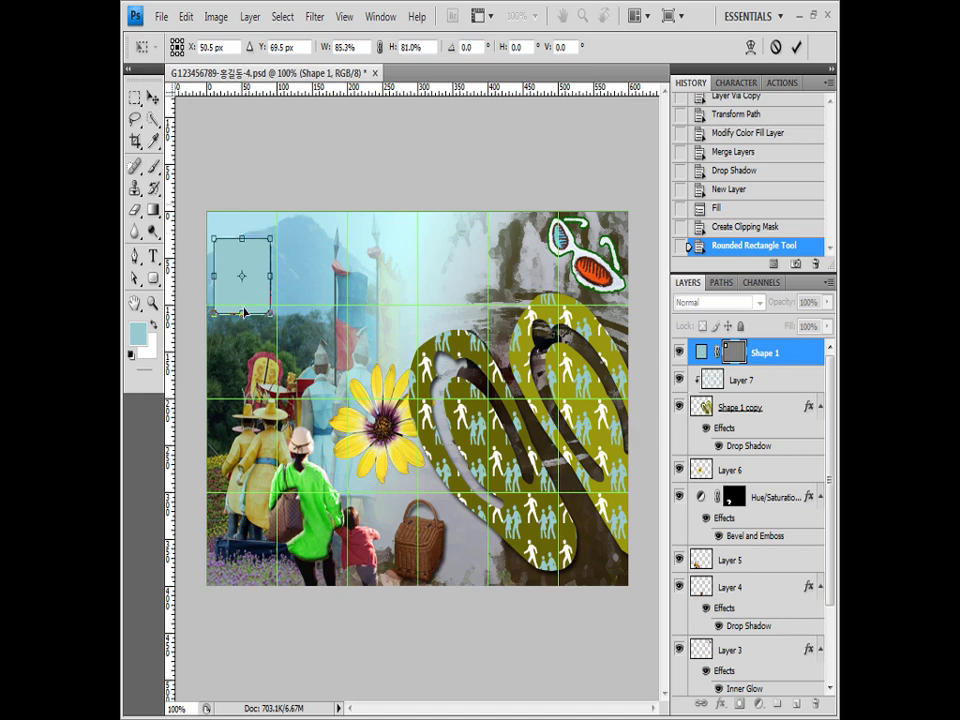
pyautogui.press('Return')
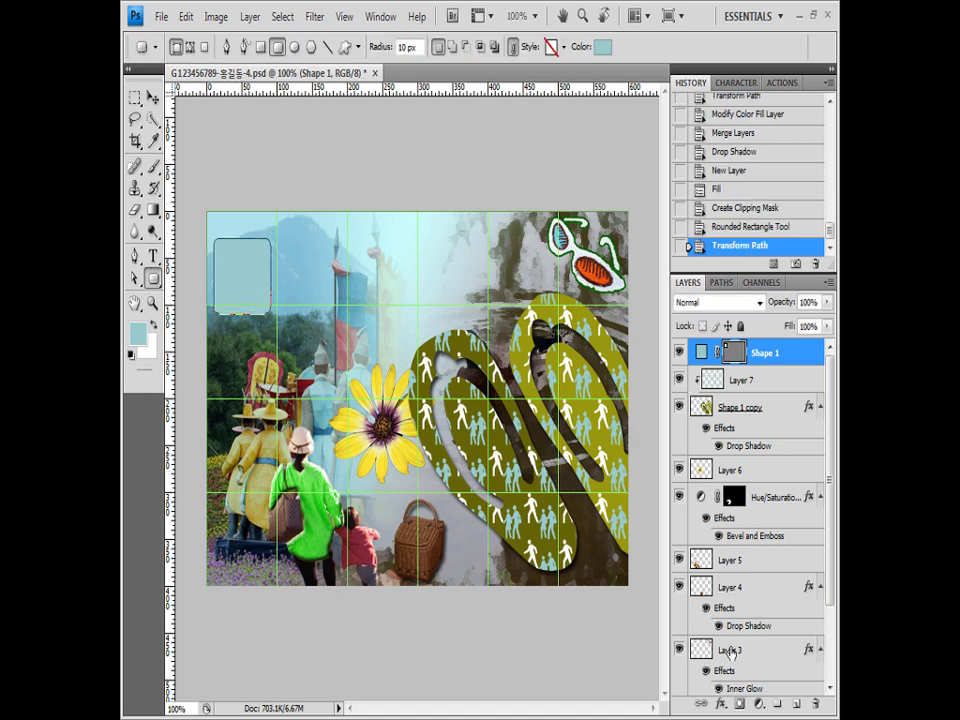
# Add a Gradient Overlay to the rounded rectangle from the Black, White preset, with the starting colour stop set to 666633
pyautogui.click(722, 704)
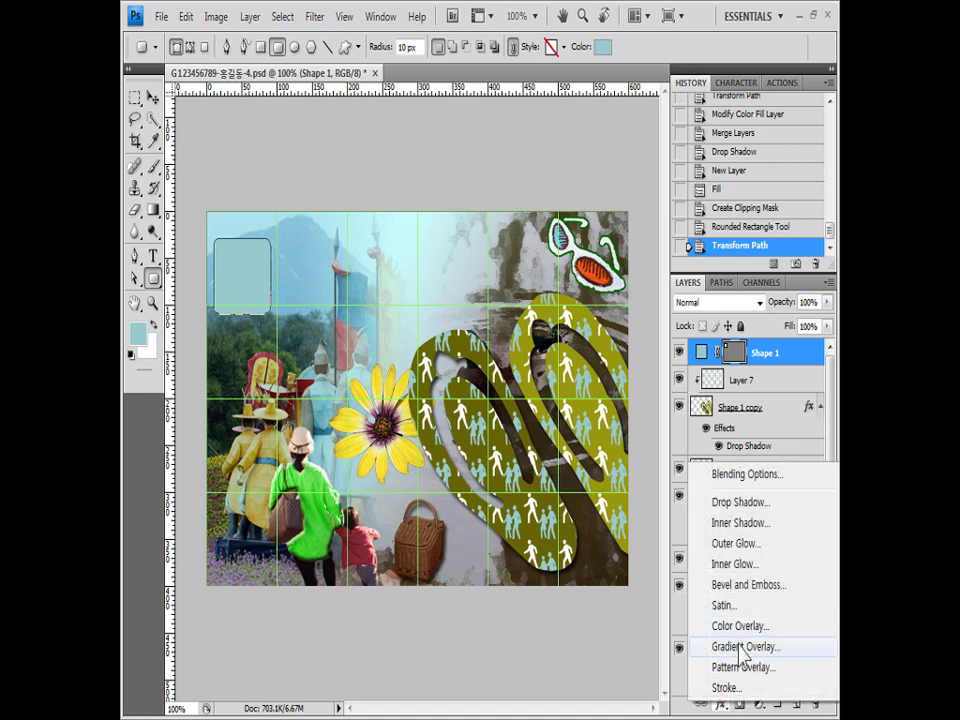
pyautogui.click(744, 648)
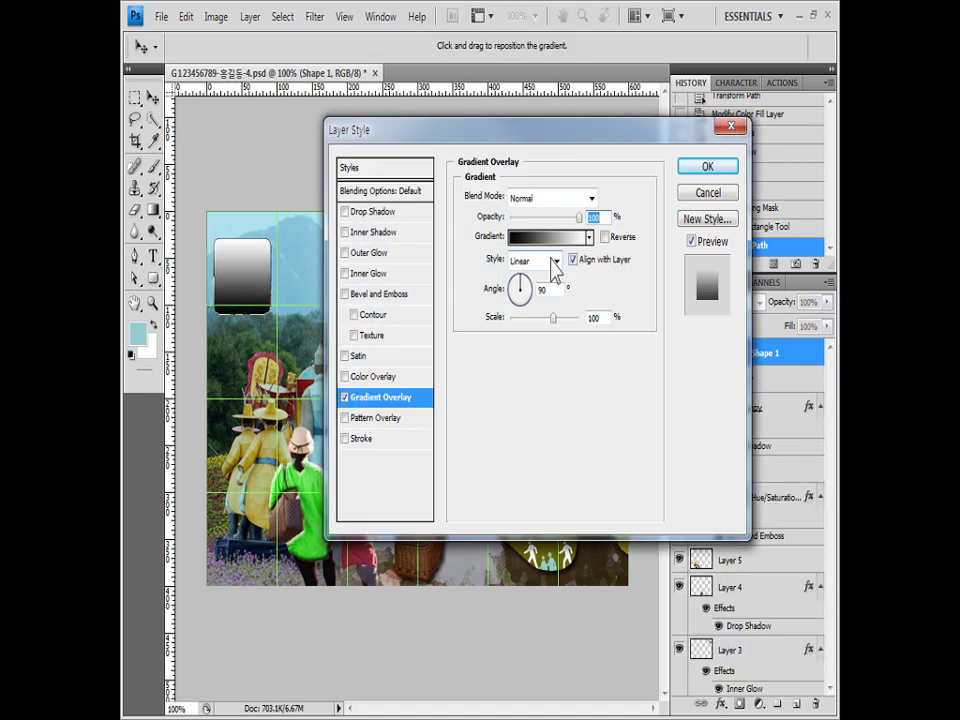
pyautogui.click(554, 237)
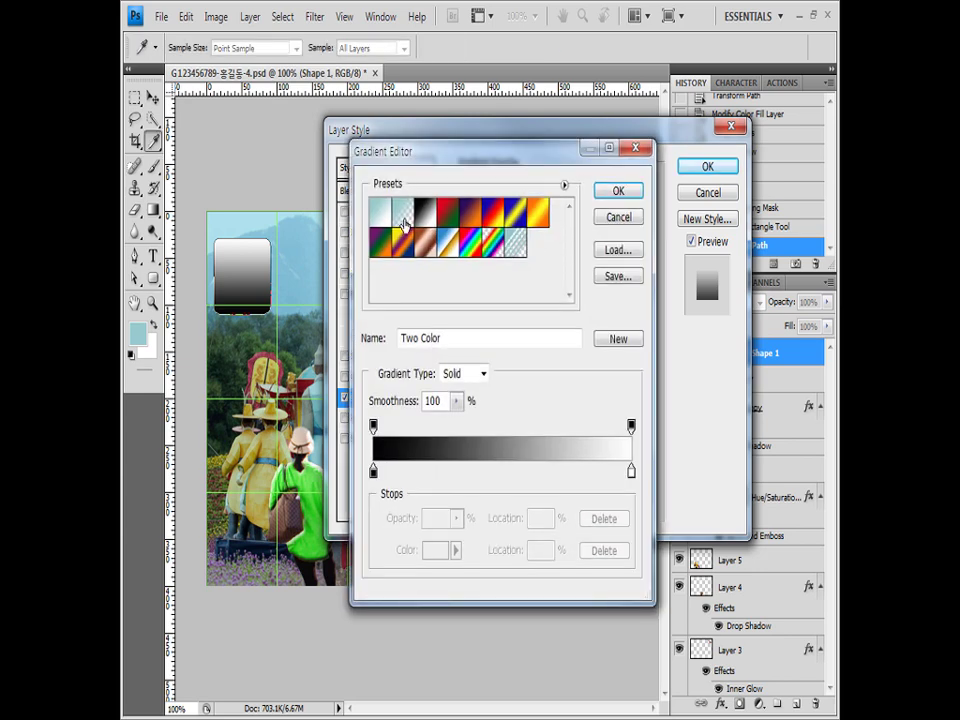
pyautogui.click(427, 214)
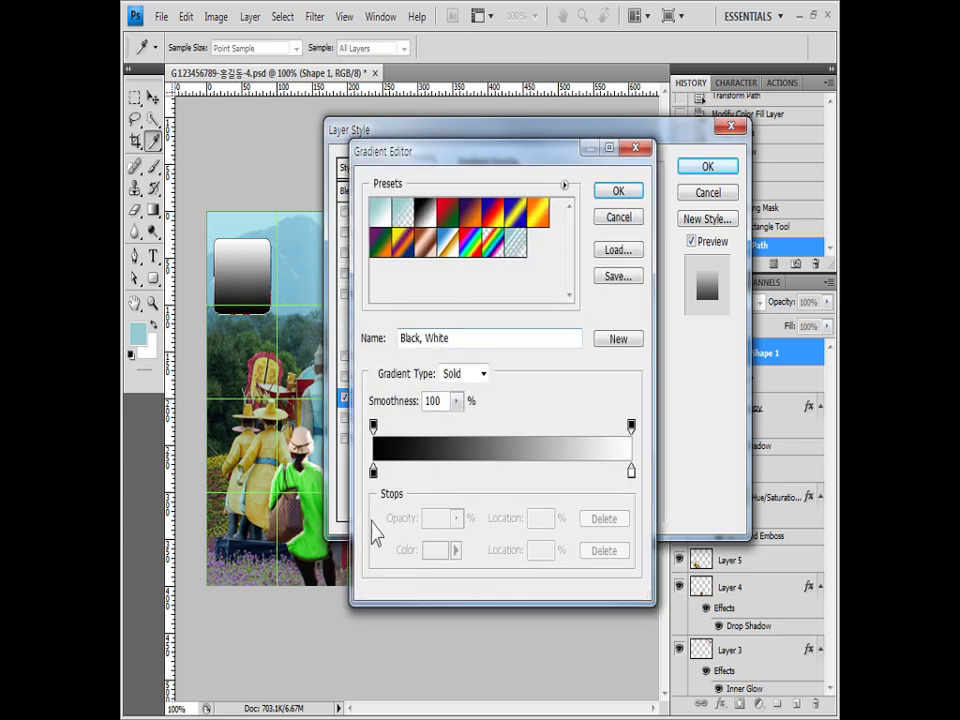
pyautogui.doubleClick(373, 470)
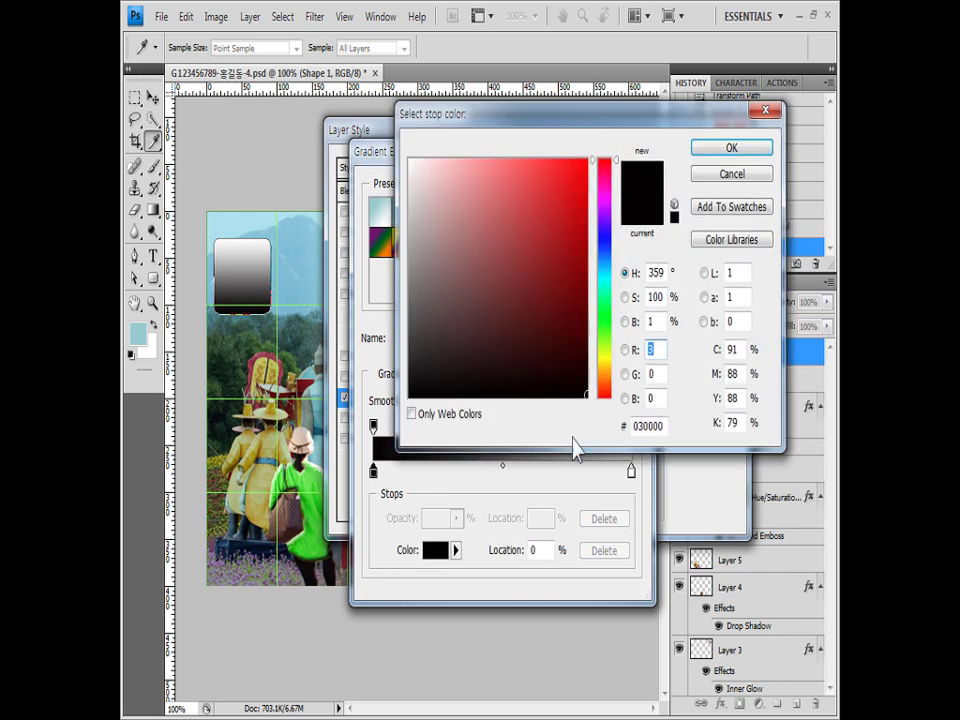
pyautogui.moveTo(635, 427); pyautogui.dragTo(673, 427)
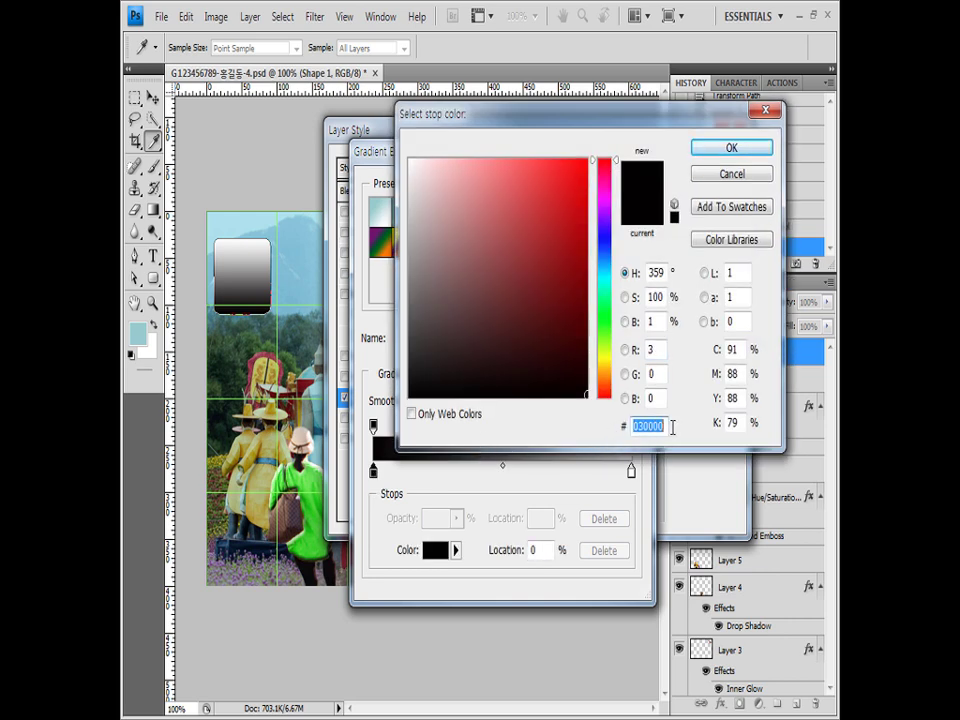
pyautogui.write('666633')
pyautogui.click(740, 151)
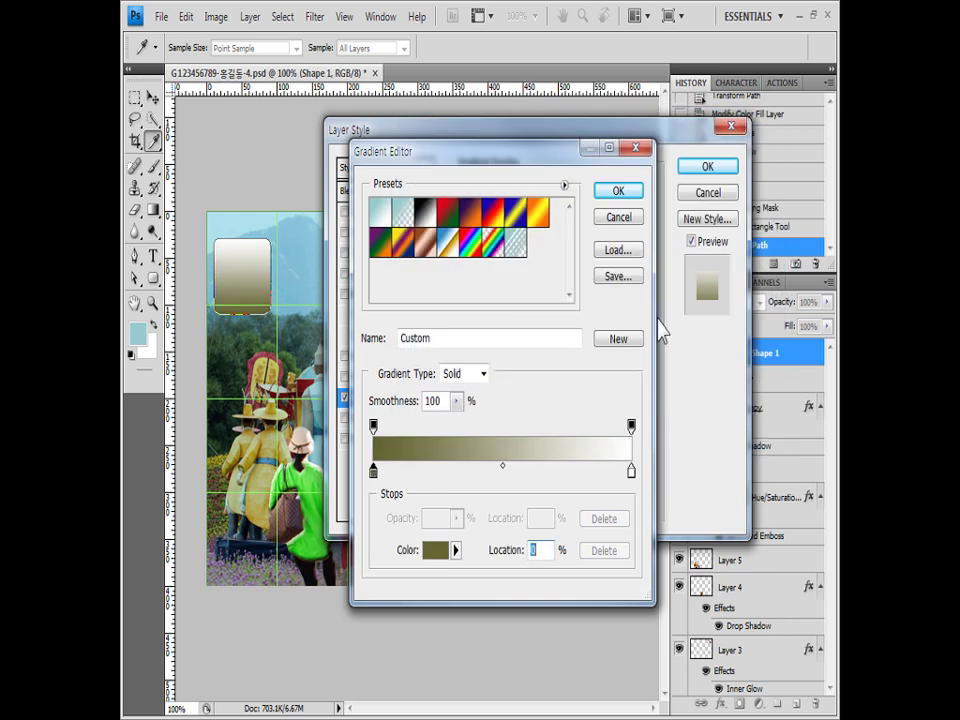
# Keep the gradient's end stop at ffffff and apply the overlay as a linear gradient at 90° and 100% opacity
pyautogui.doubleClick(631, 471)
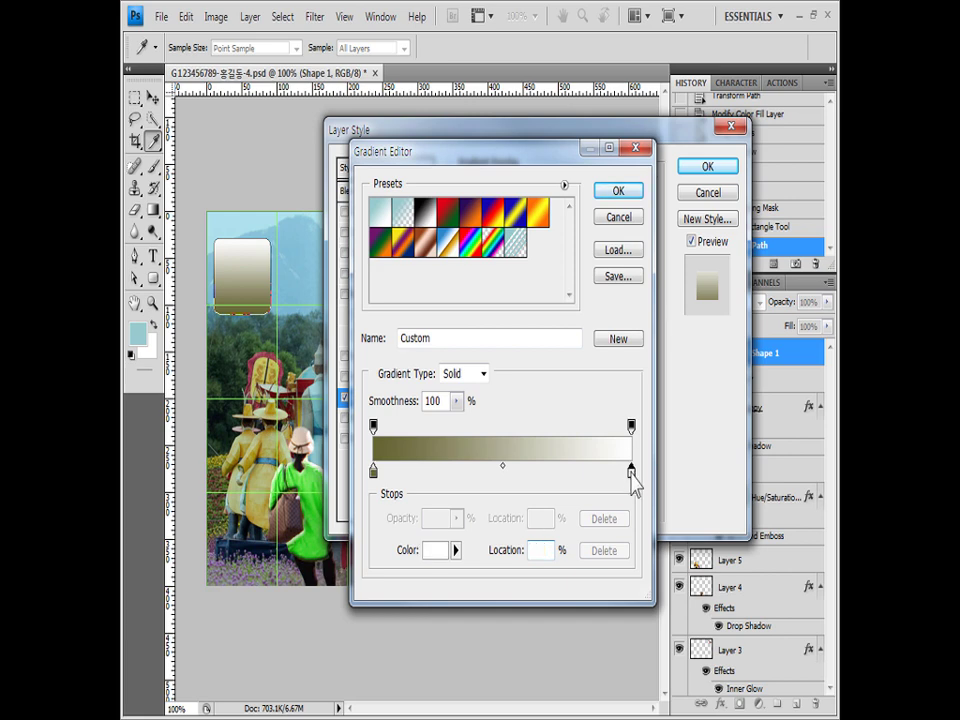
pyautogui.moveTo(514, 266); pyautogui.dragTo(310, 90)
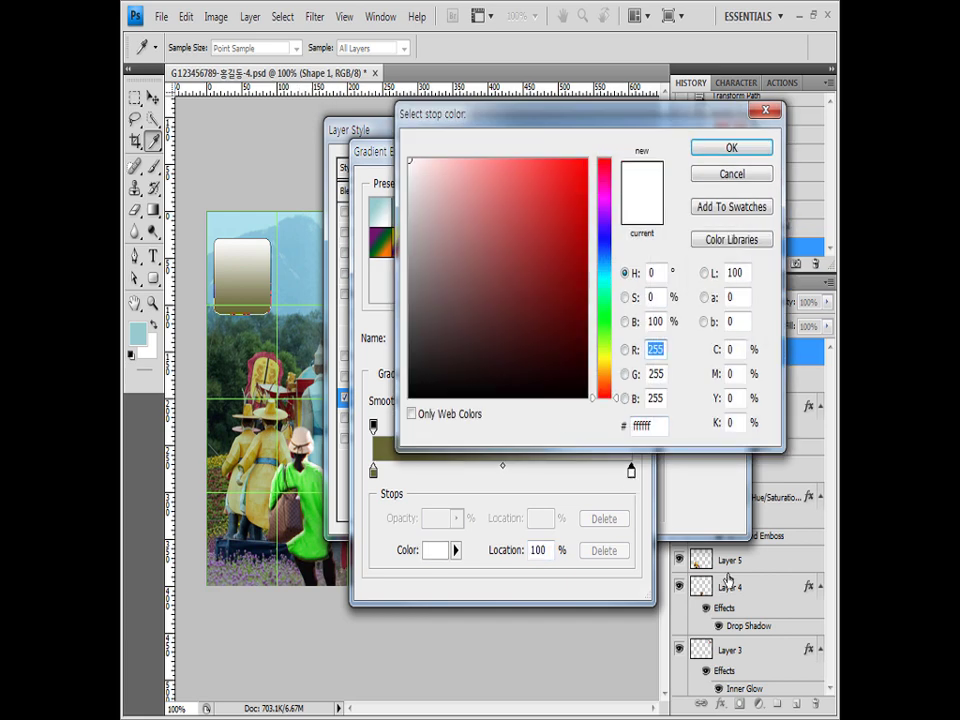
pyautogui.click(662, 423)
pyautogui.click(731, 148)
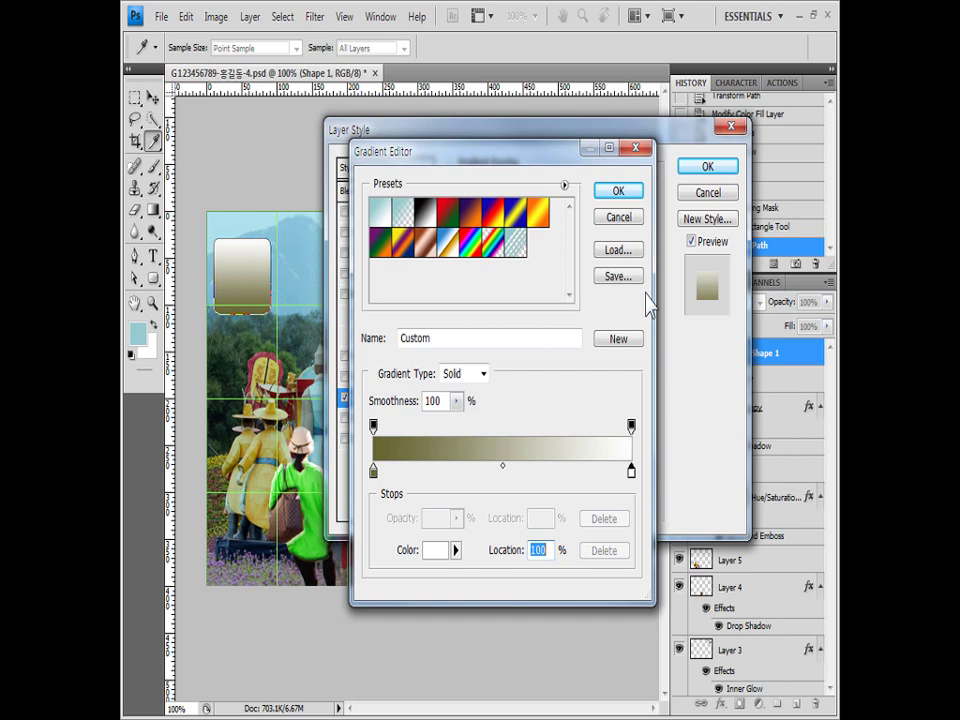
pyautogui.click(630, 189)
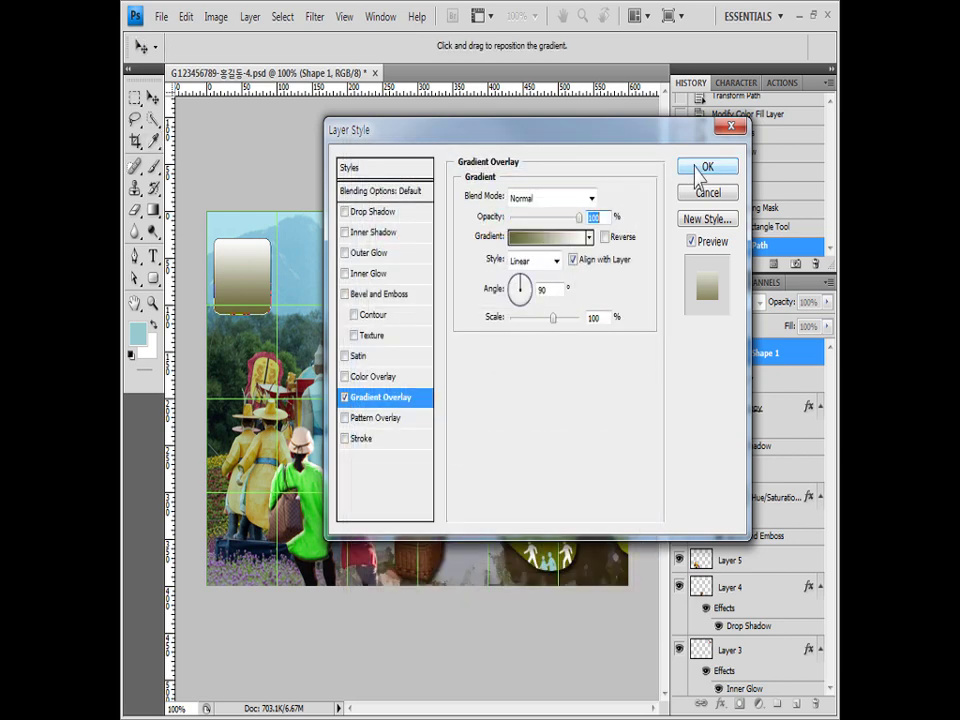
pyautogui.click(702, 168)
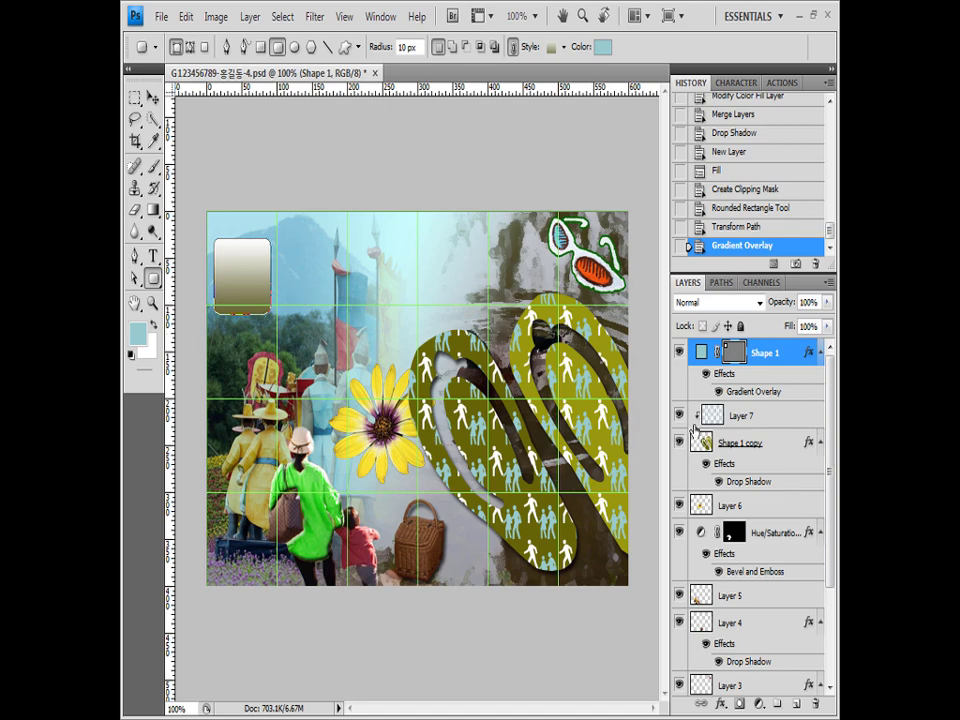
# Add a Drop Shadow with the preset settings to the rounded rectangle
pyautogui.click(720, 703)
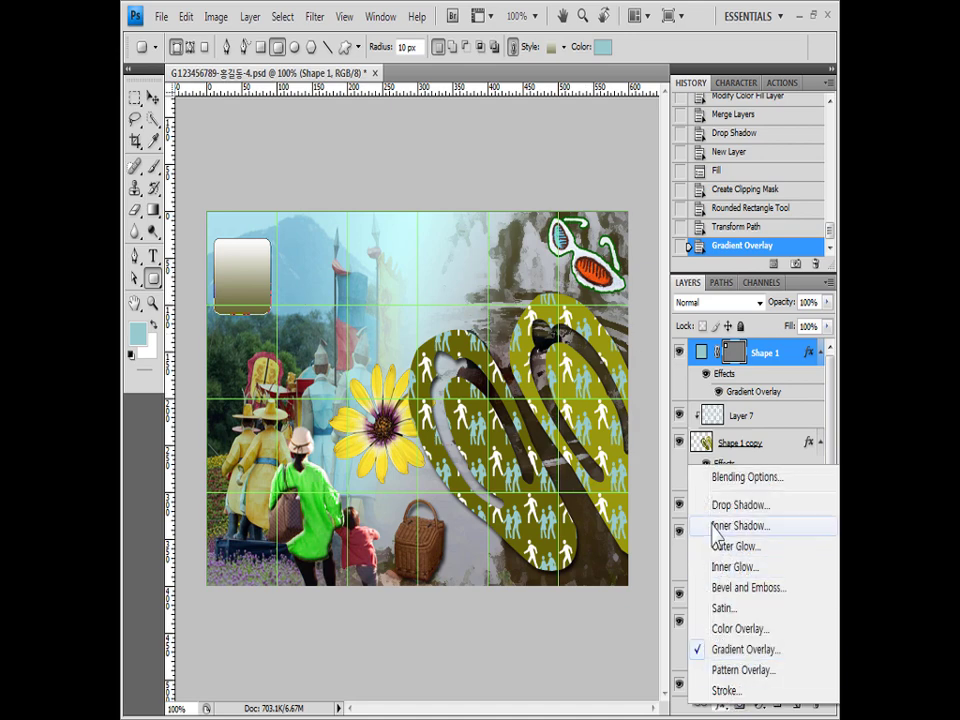
pyautogui.click(716, 506)
pyautogui.click(707, 165)
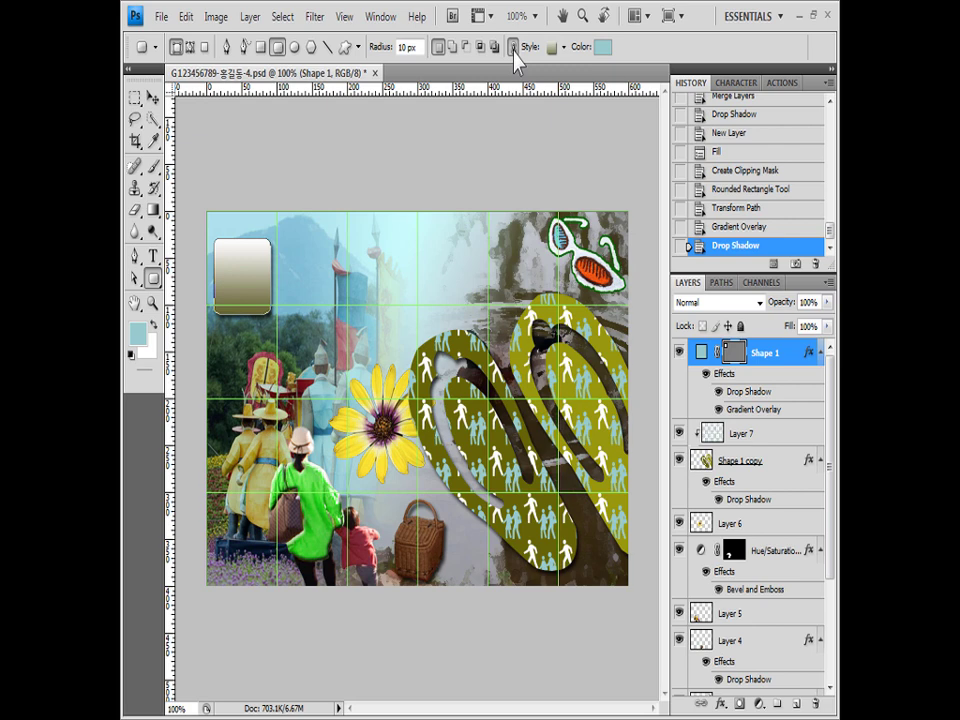
# Draw a bow custom shape with no style and colour ff3300 over the green-clad woman's bag, centred at about X 120, Y 310 px
pyautogui.click(564, 47)
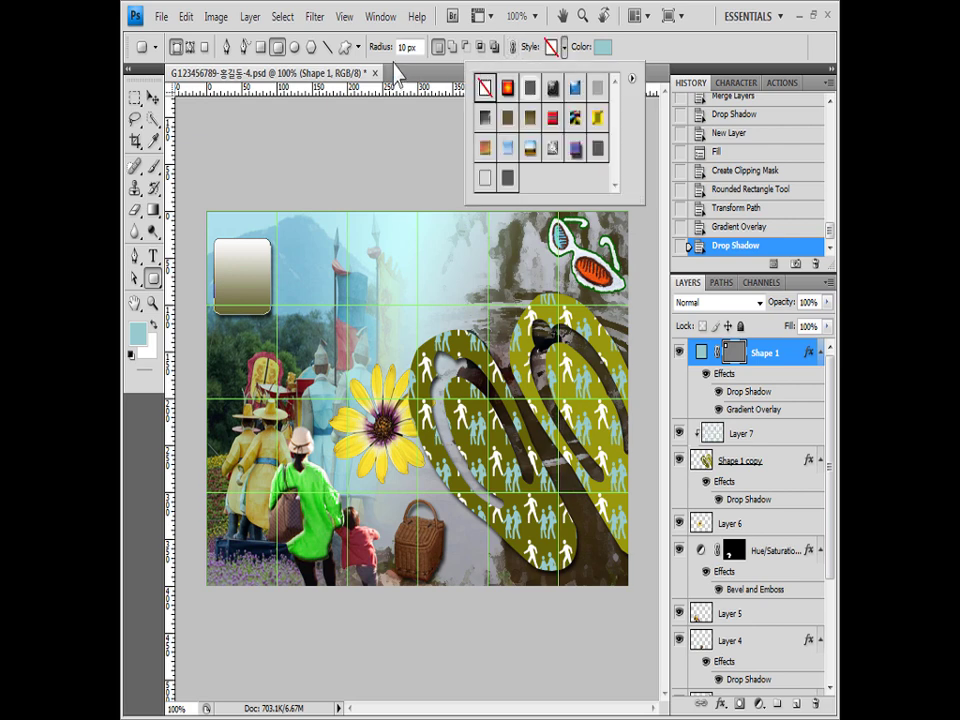
pyautogui.click(345, 47)
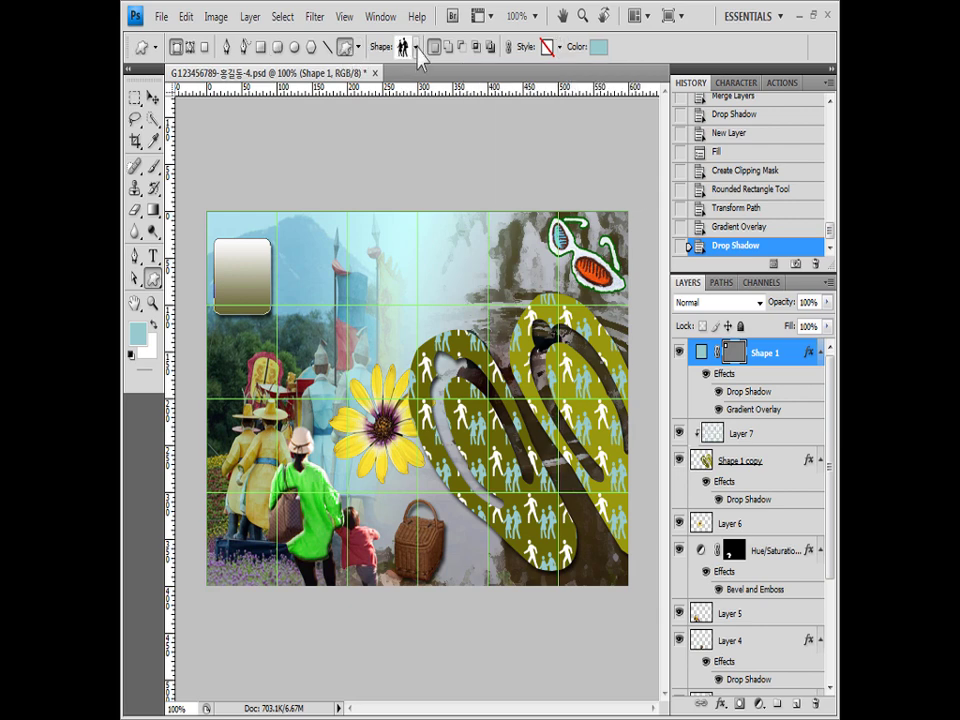
pyautogui.click(416, 47)
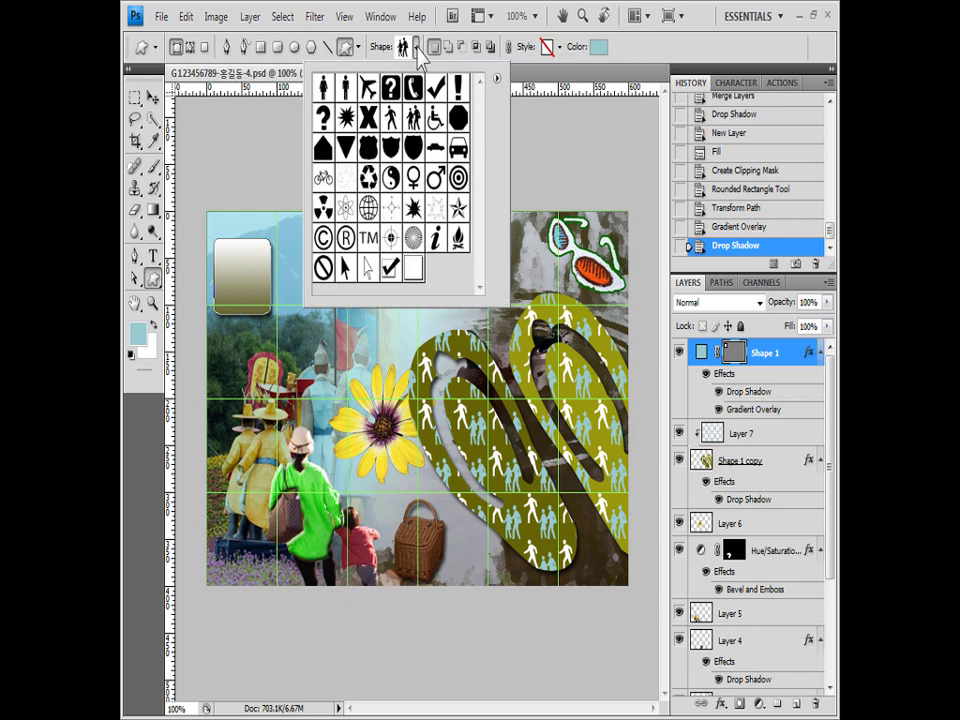
pyautogui.click(497, 78)
pyautogui.click(554, 470)
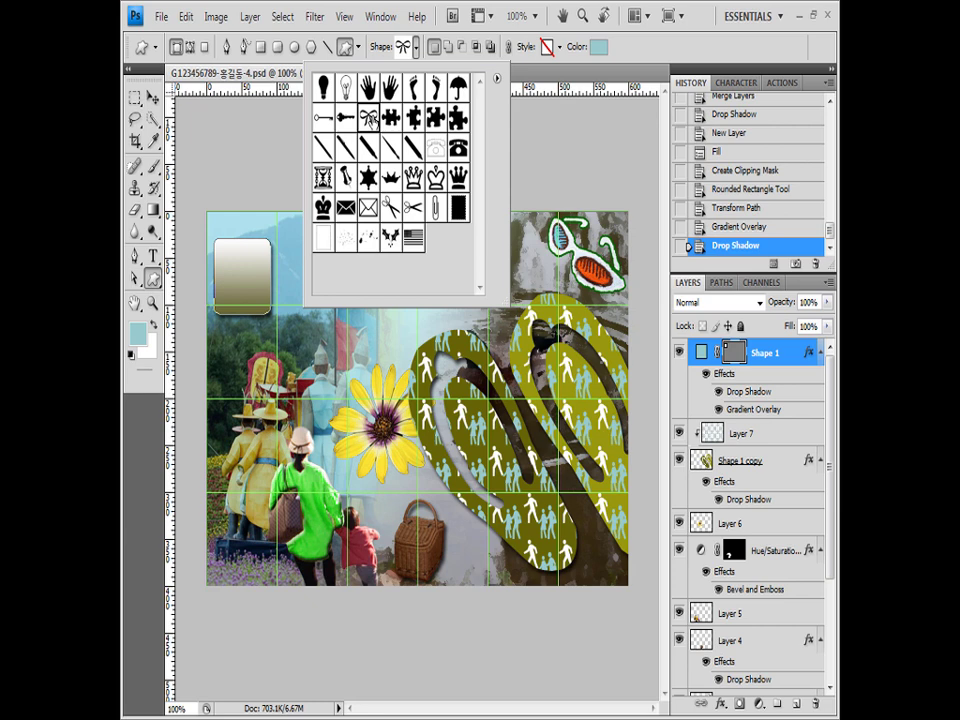
pyautogui.click(598, 47)
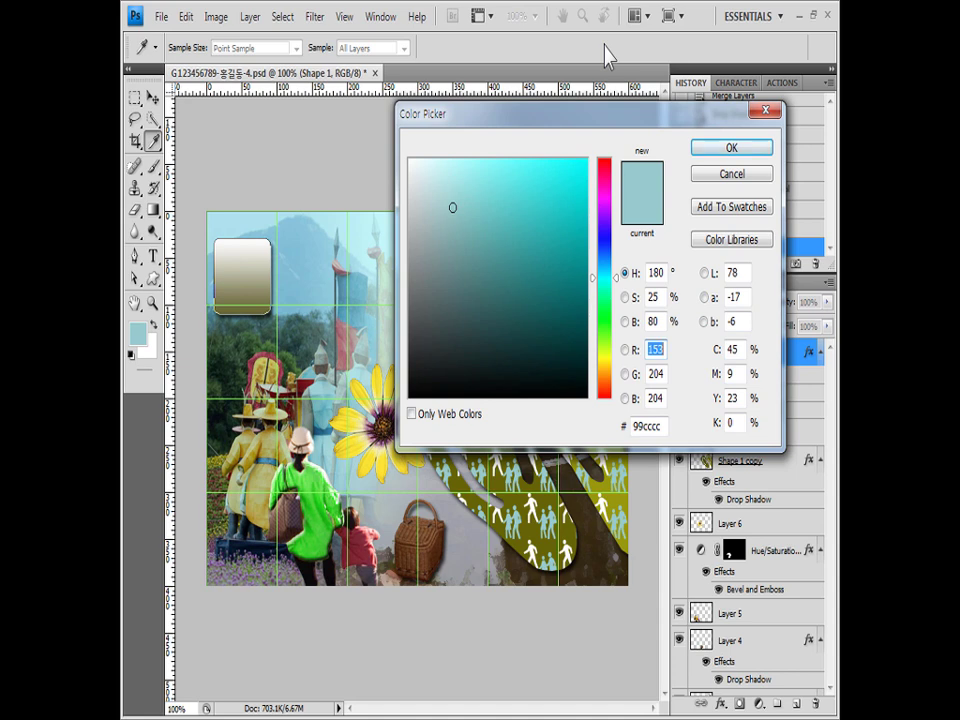
pyautogui.doubleClick(659, 430)
pyautogui.write('ff3300')
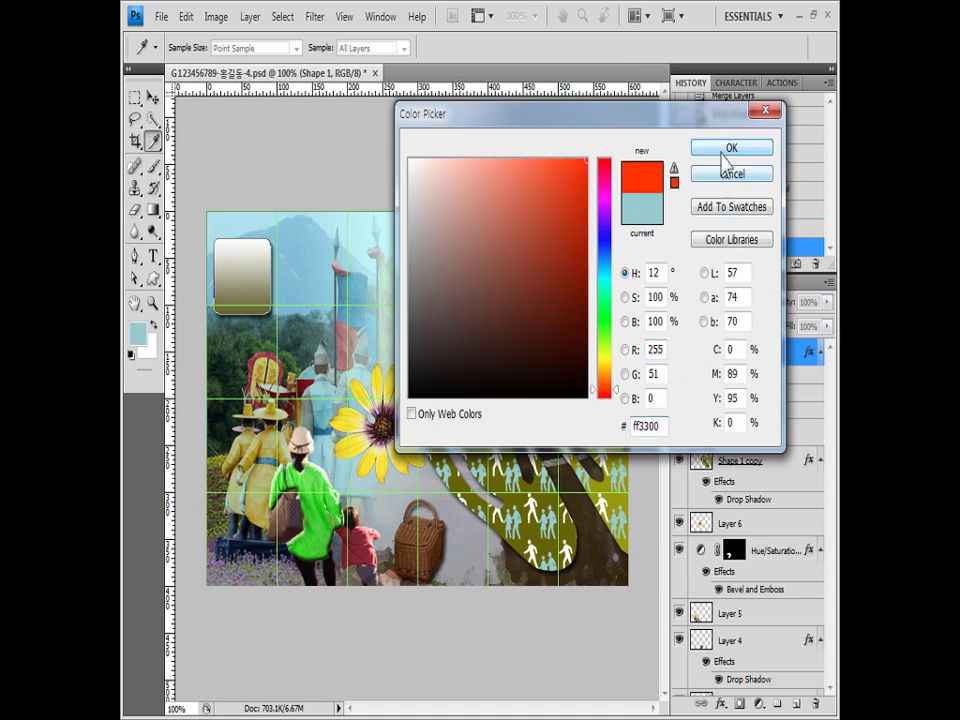
pyautogui.click(731, 148)
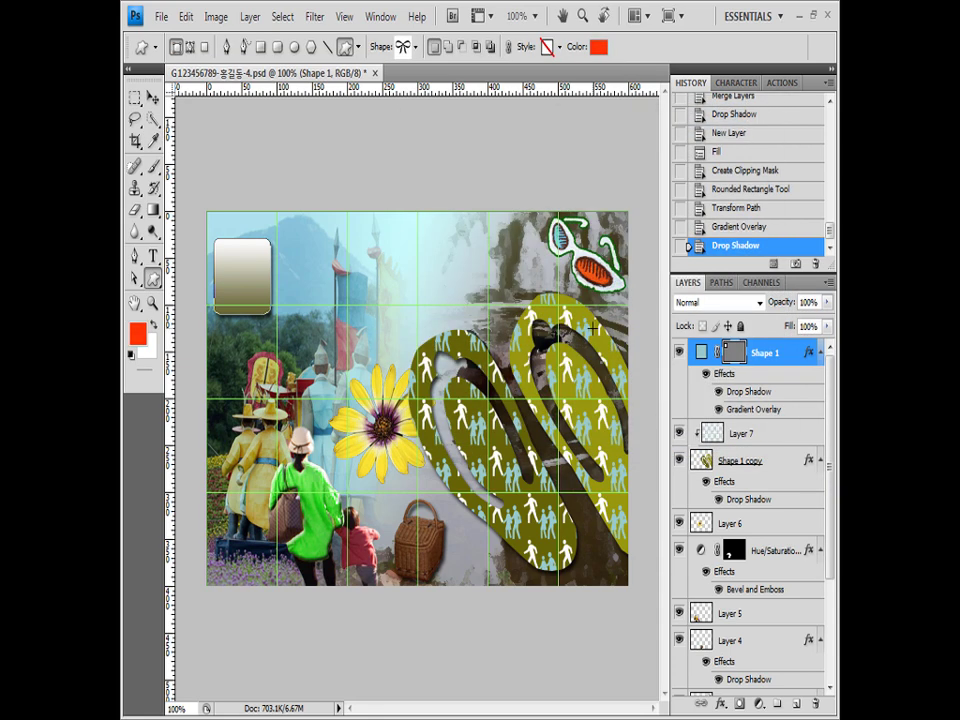
pyautogui.moveTo(265, 475); pyautogui.dragTo(317, 528)
pyautogui.hotkey('ctrl', 't')
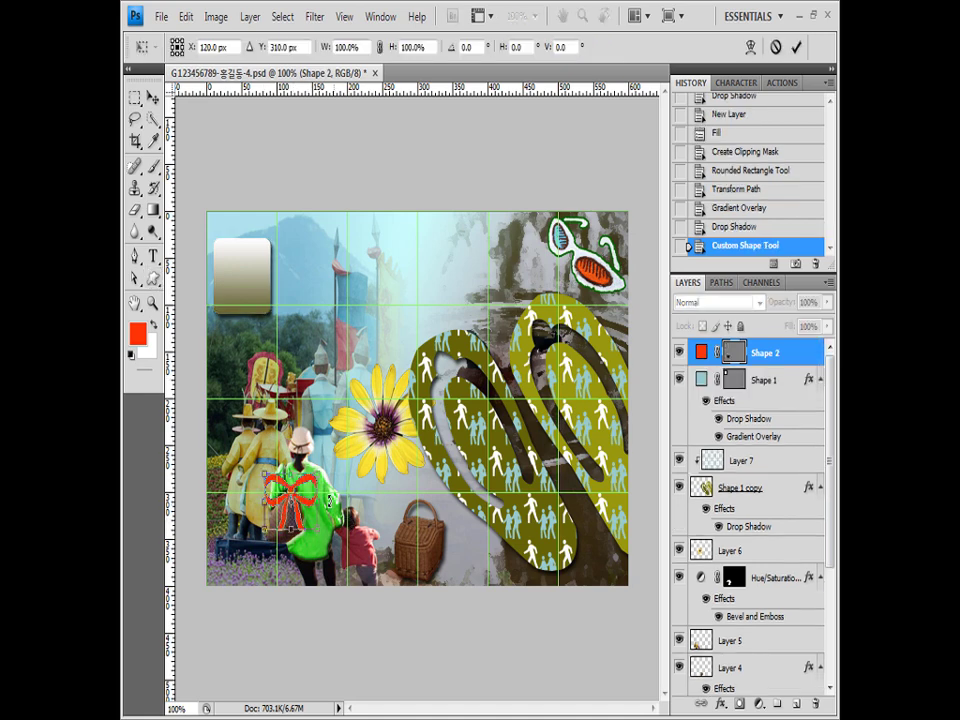
pyautogui.moveTo(327, 487); pyautogui.dragTo(318, 472)
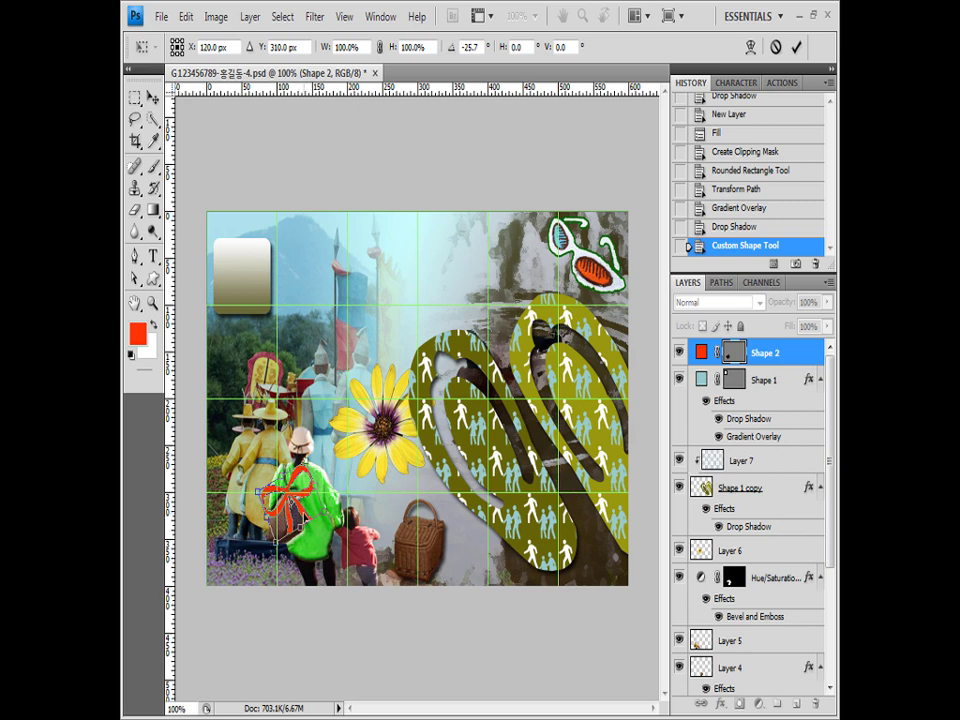
pyautogui.press('Escape')
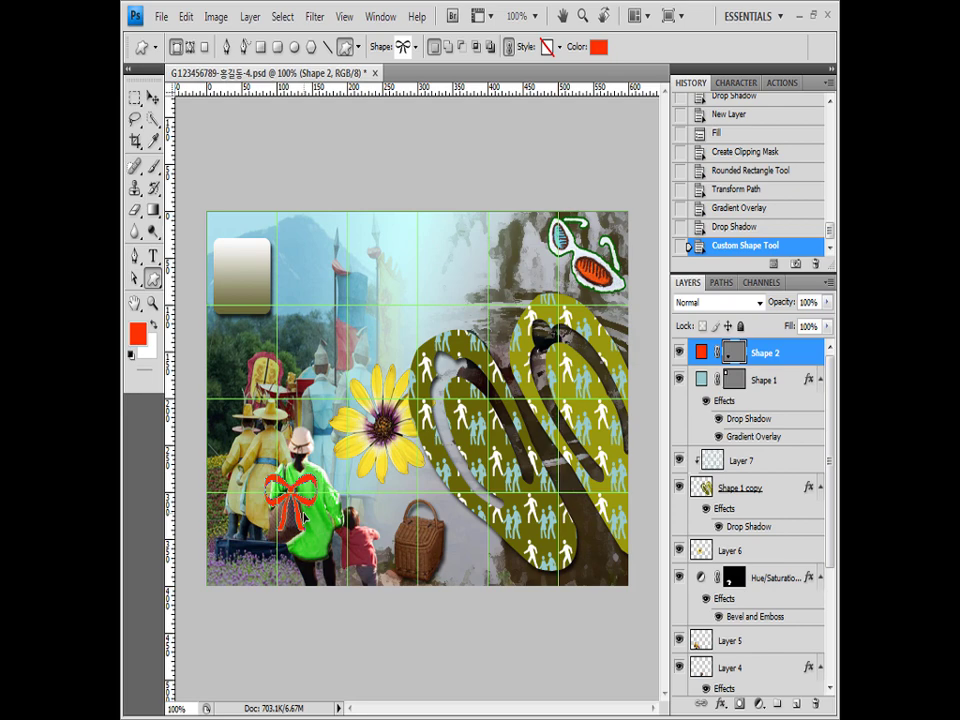
# Add a 2 px outside Stroke in colour 000066 to the bow shape
pyautogui.click(720, 704)
pyautogui.click(726, 690)
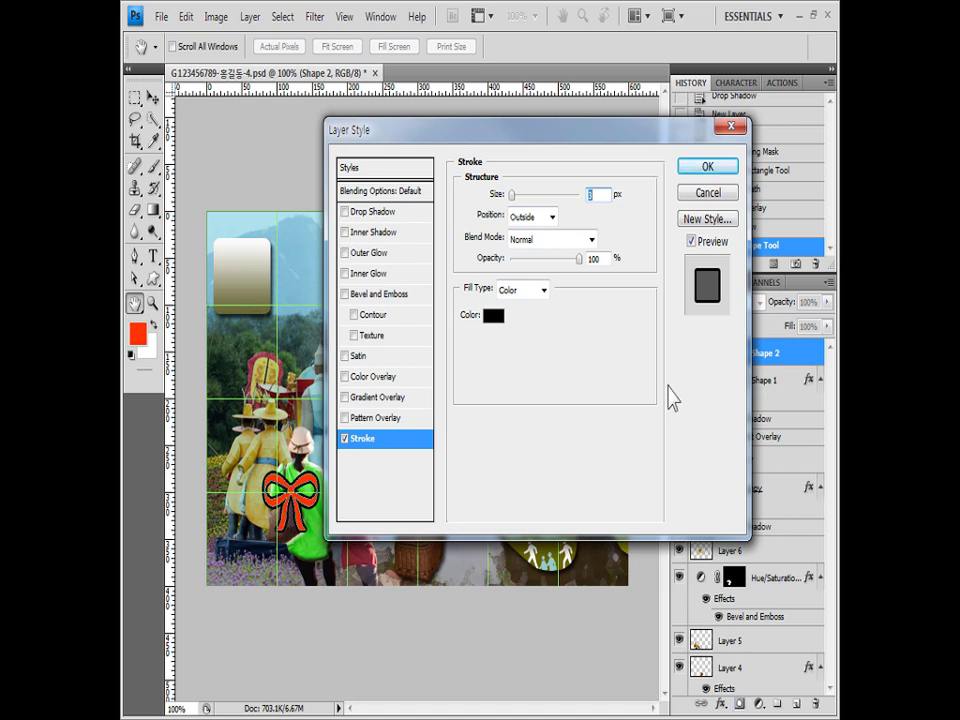
pyautogui.click(494, 315)
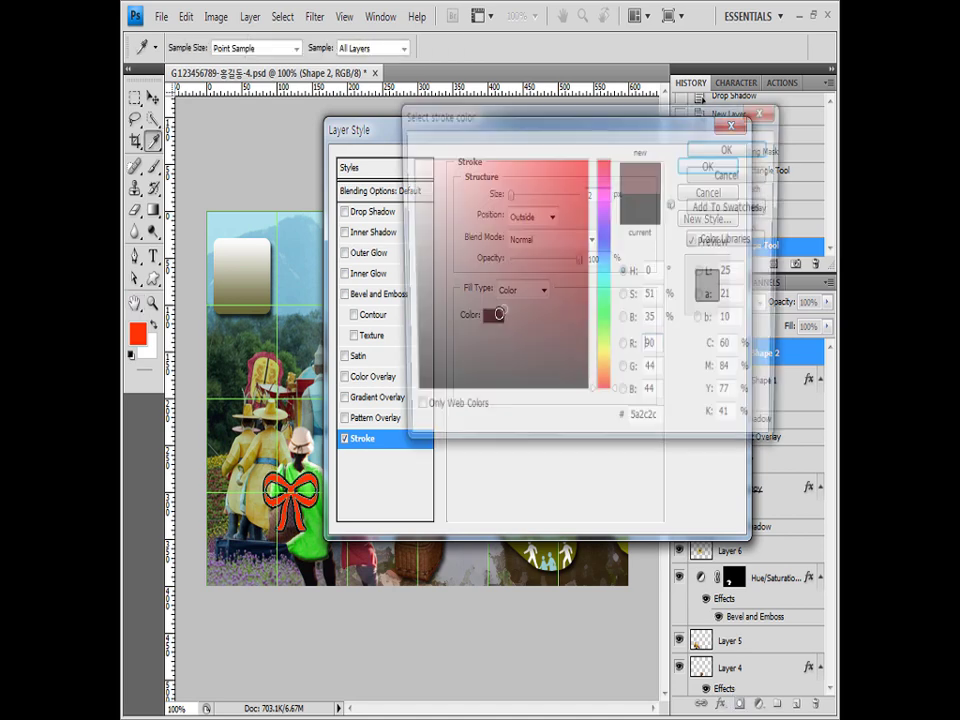
pyautogui.click(499, 313)
pyautogui.doubleClick(658, 426)
pyautogui.write('000066')
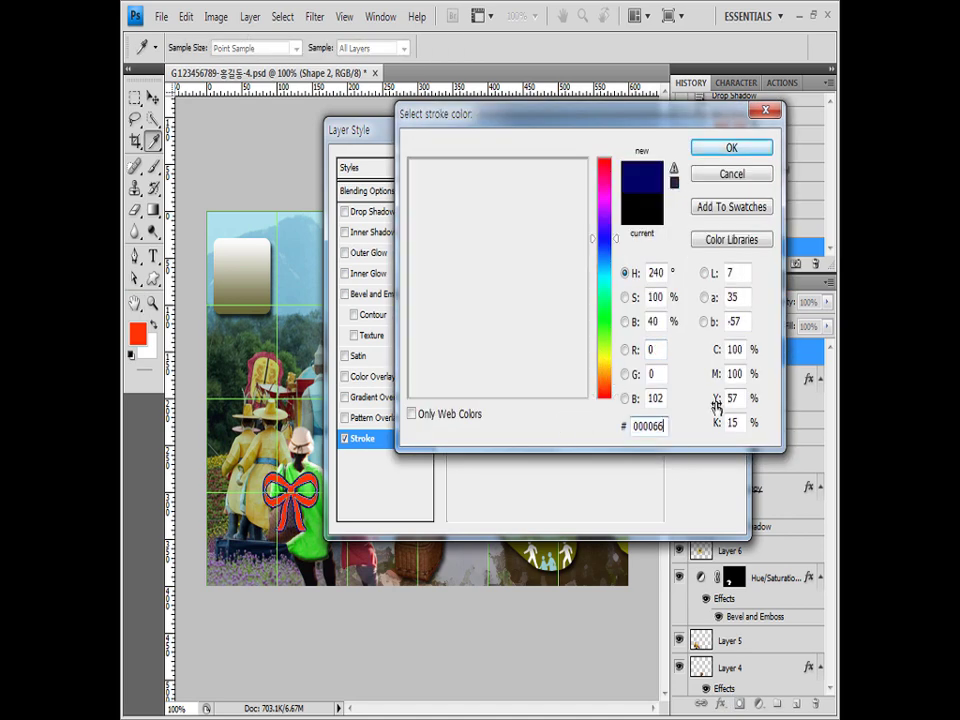
pyautogui.click(734, 150)
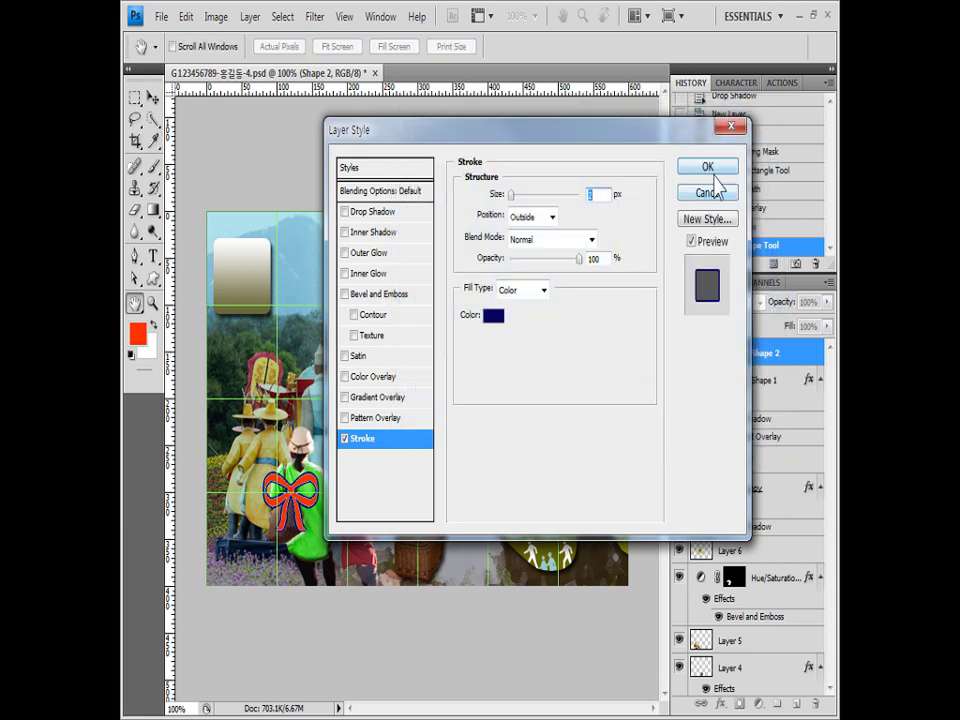
pyautogui.click(714, 172)
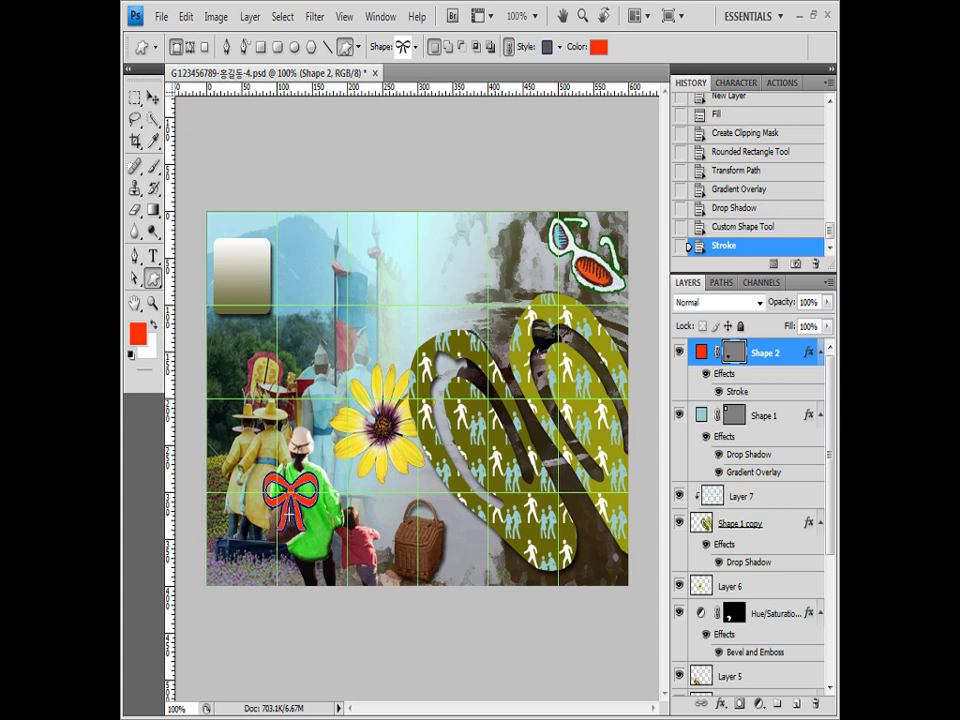
# Rotate the bow to -30°, scale it to about 84% width and 73% height, and position it on the bag
pyautogui.hotkey('ctrl', 't')
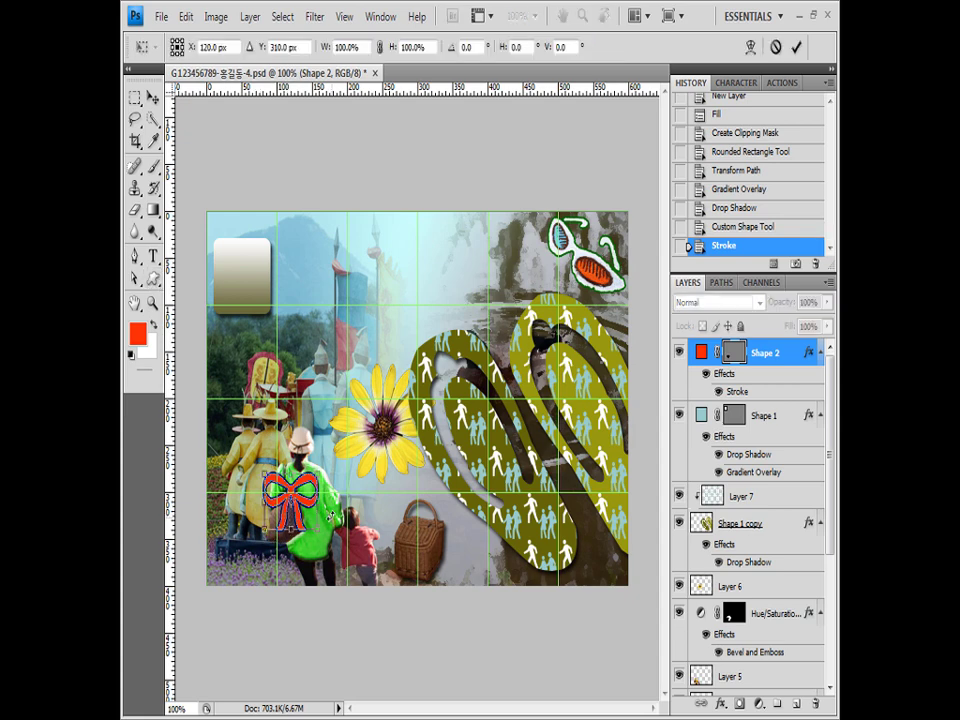
pyautogui.moveTo(331, 516); pyautogui.dragTo(321, 488)
pyautogui.moveTo(303, 514); pyautogui.dragTo(299, 515)
pyautogui.moveTo(300, 462); pyautogui.dragTo(298, 481)
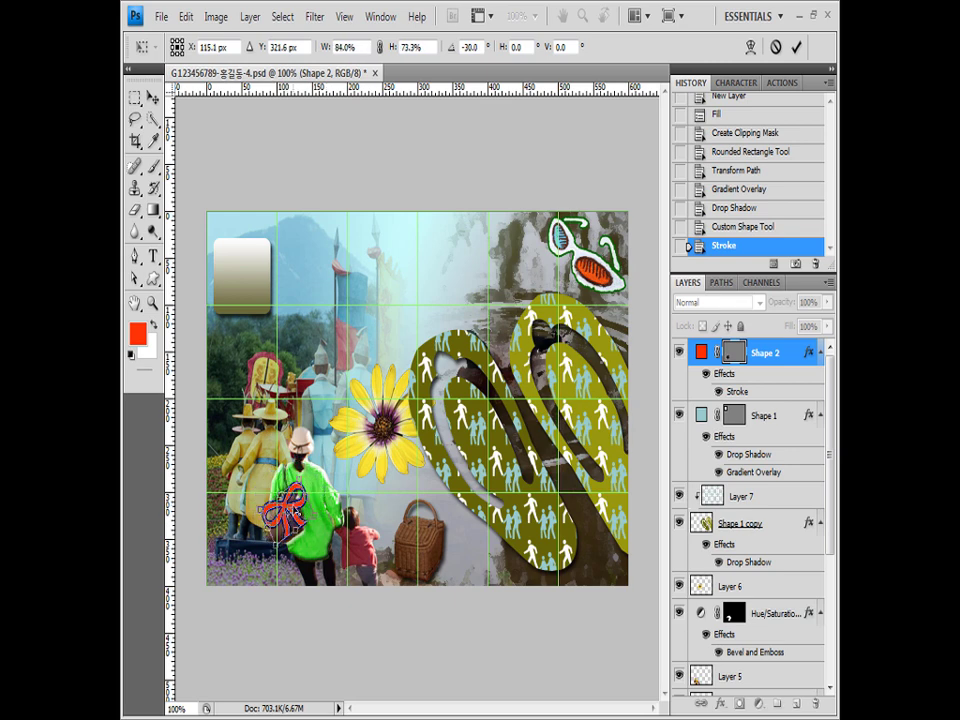
pyautogui.press('Return')
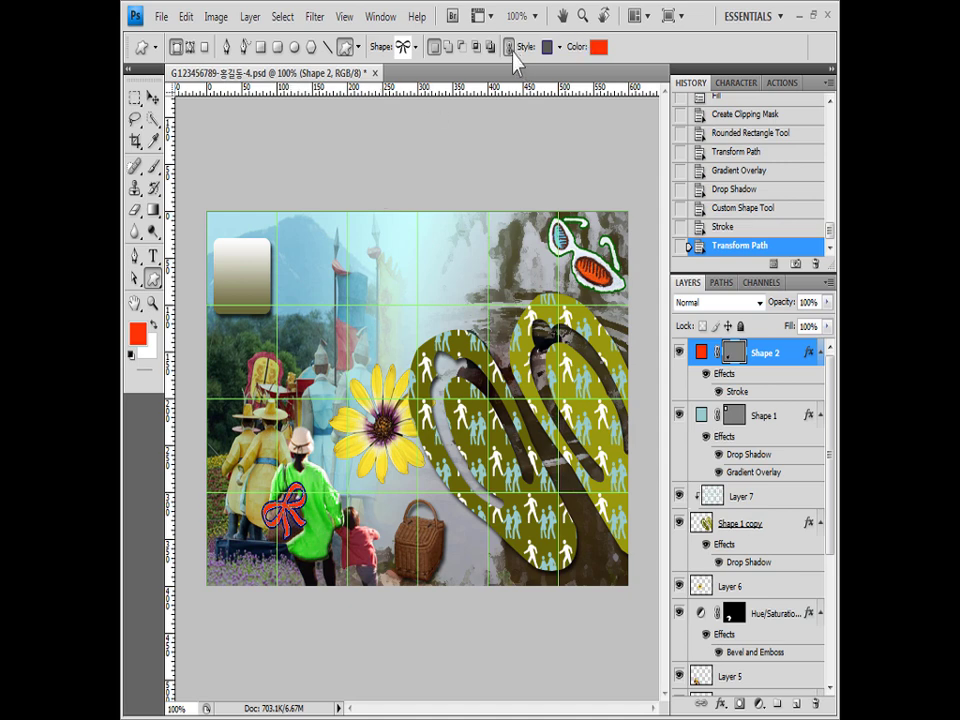
# Set the custom shape to no style with the fill colour ffcccc
pyautogui.click(558, 47)
pyautogui.click(481, 87)
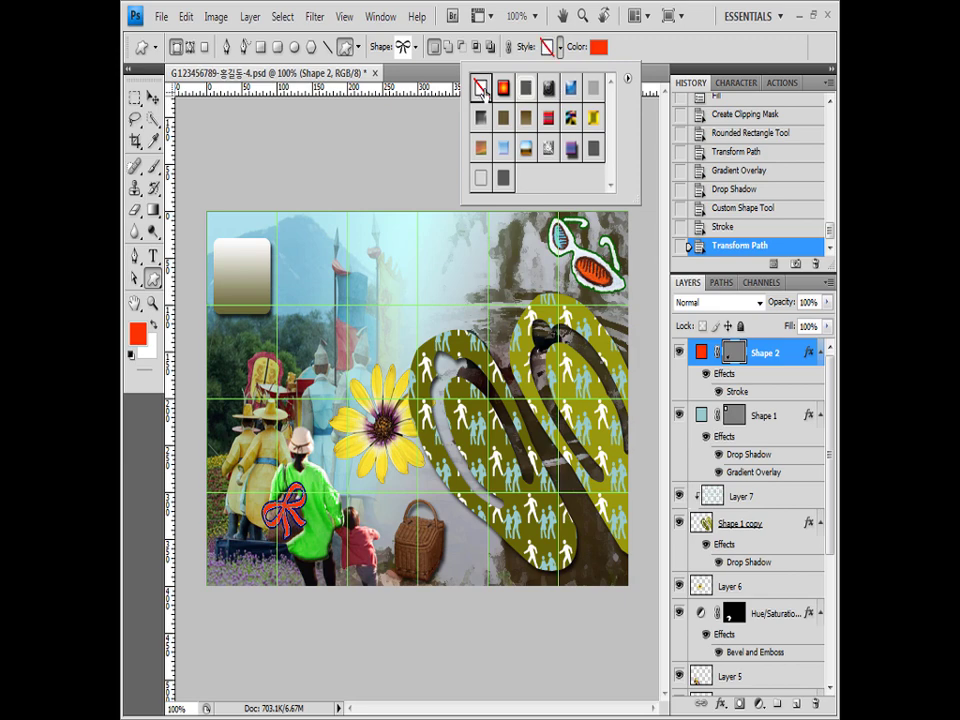
pyautogui.click(597, 47)
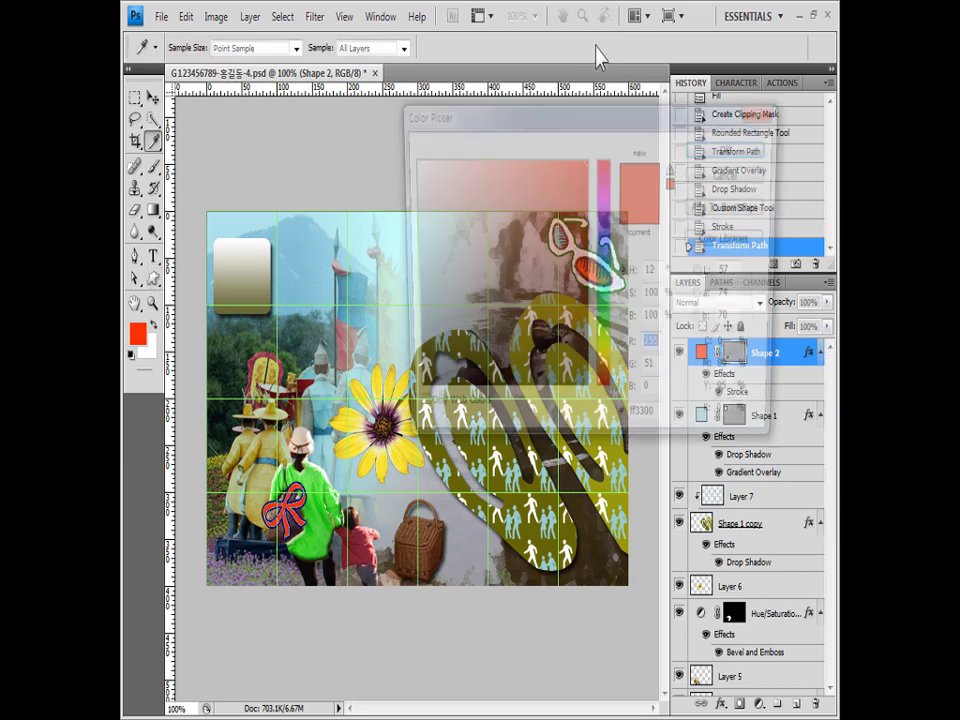
pyautogui.doubleClick(648, 426)
pyautogui.write('ffcccc')
pyautogui.click(732, 150)
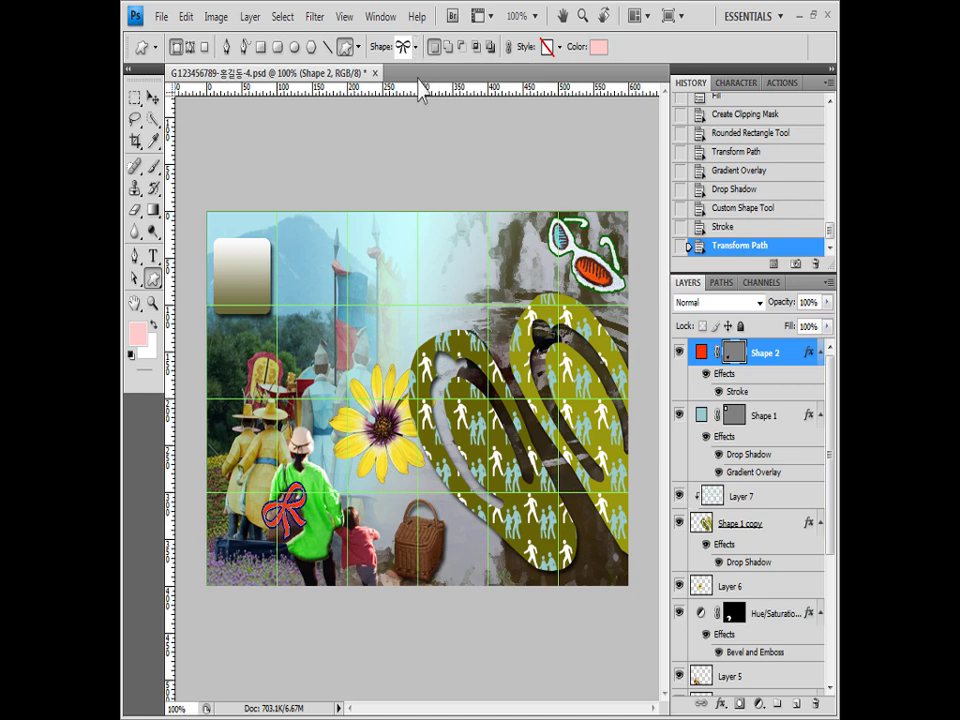
# Replace the shape library with the web icons and draw a circled up-arrow in the image's lower-left corner, centred at about X 45, Y 367 px
pyautogui.click(416, 48)
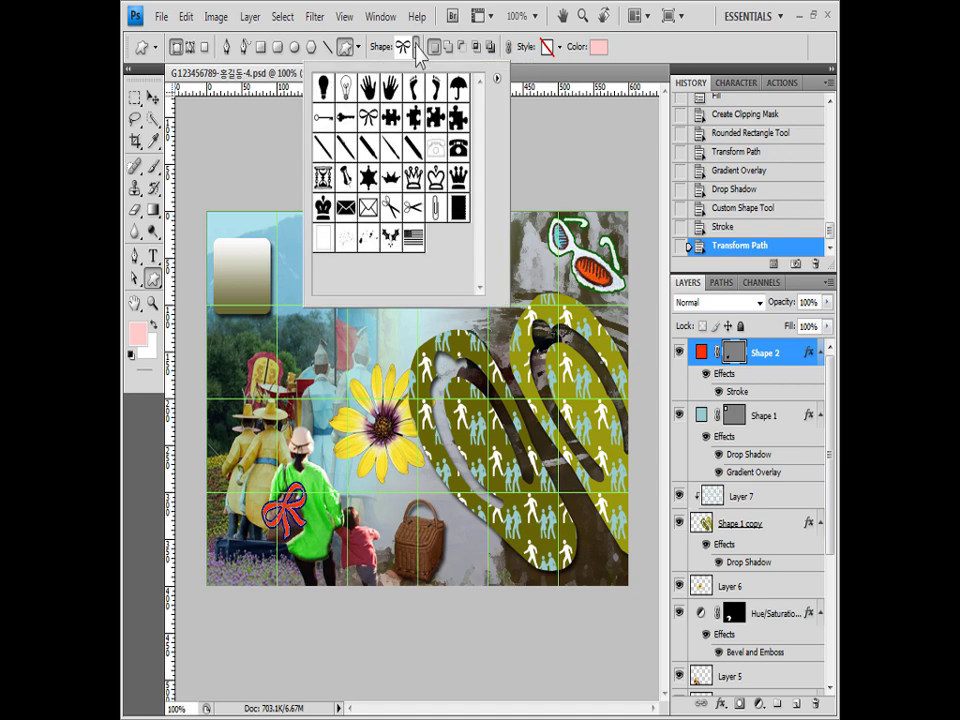
pyautogui.click(497, 79)
pyautogui.click(538, 578)
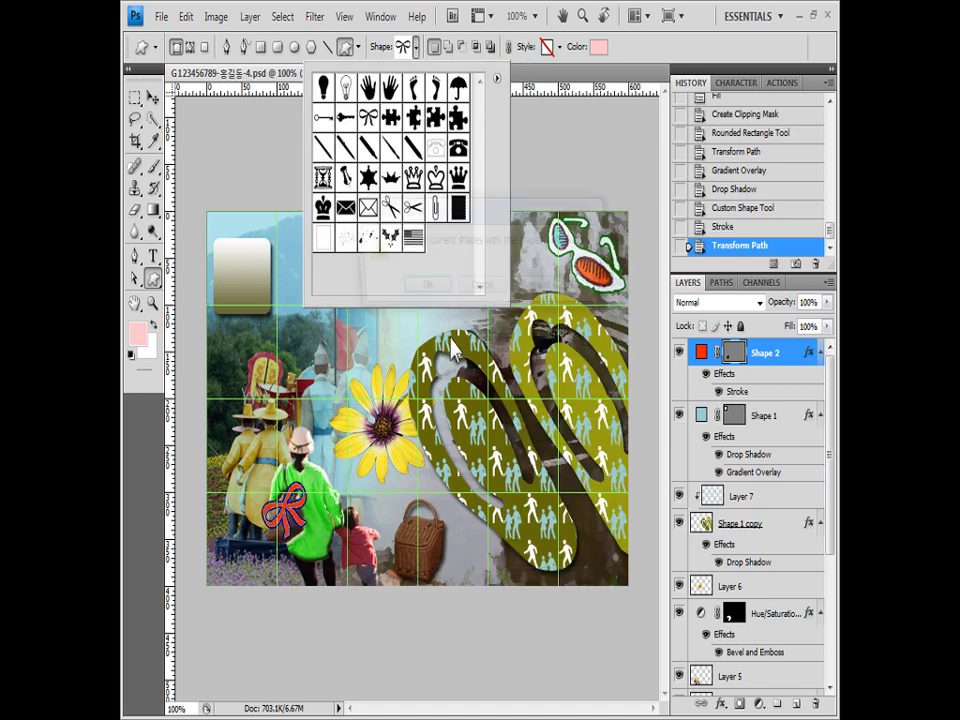
pyautogui.click(426, 290)
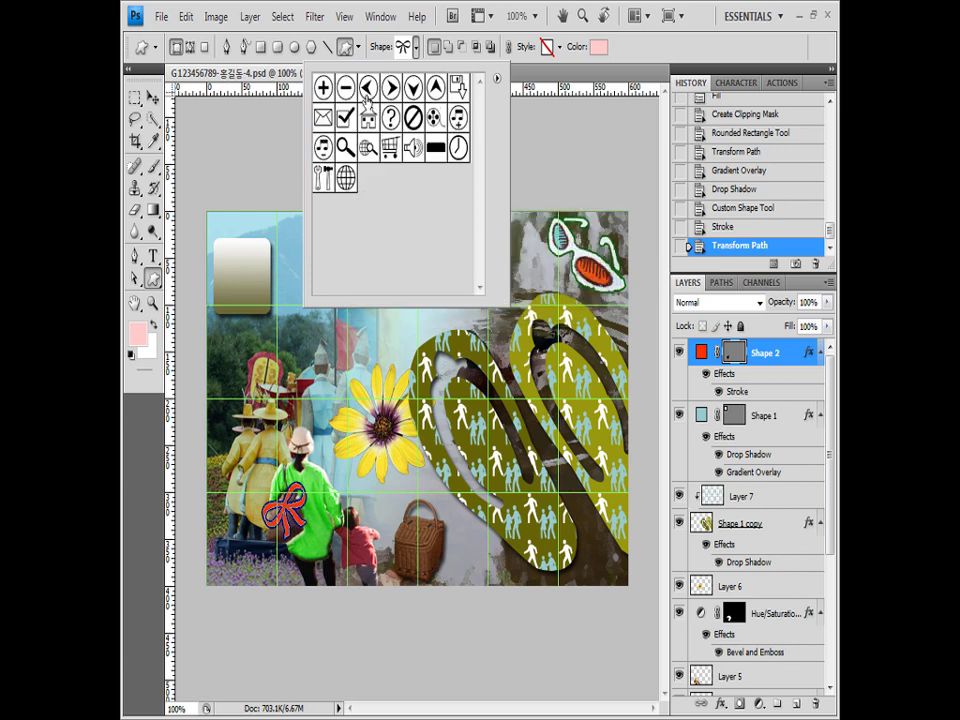
pyautogui.click(437, 92)
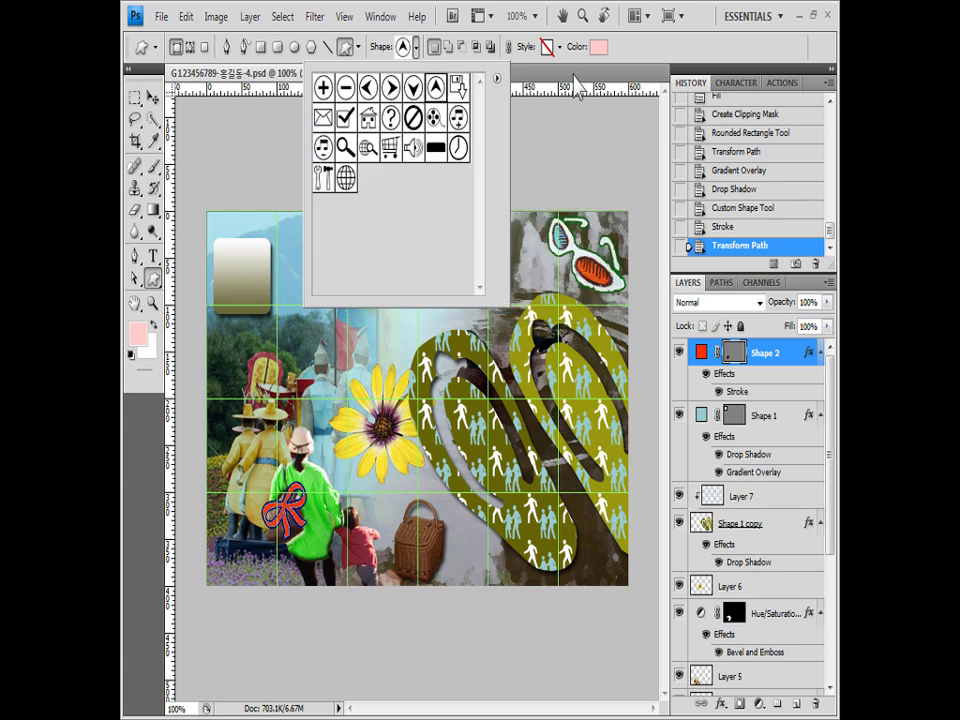
pyautogui.click(573, 76)
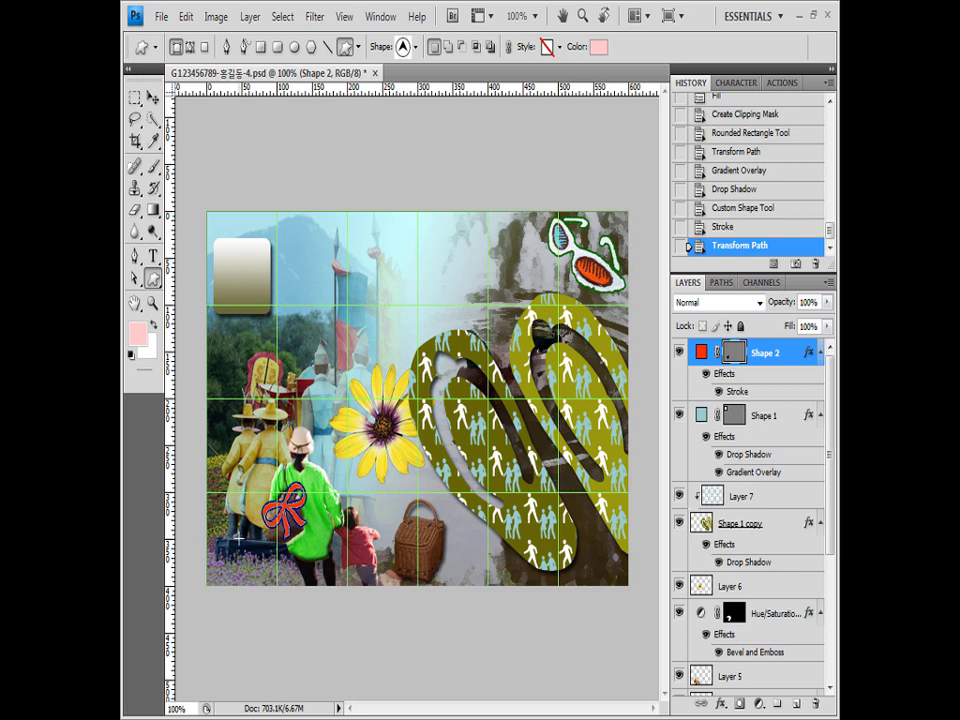
pyautogui.press('shift')
pyautogui.press('shift')
pyautogui.moveTo(226, 537); pyautogui.dragTo(255, 576)
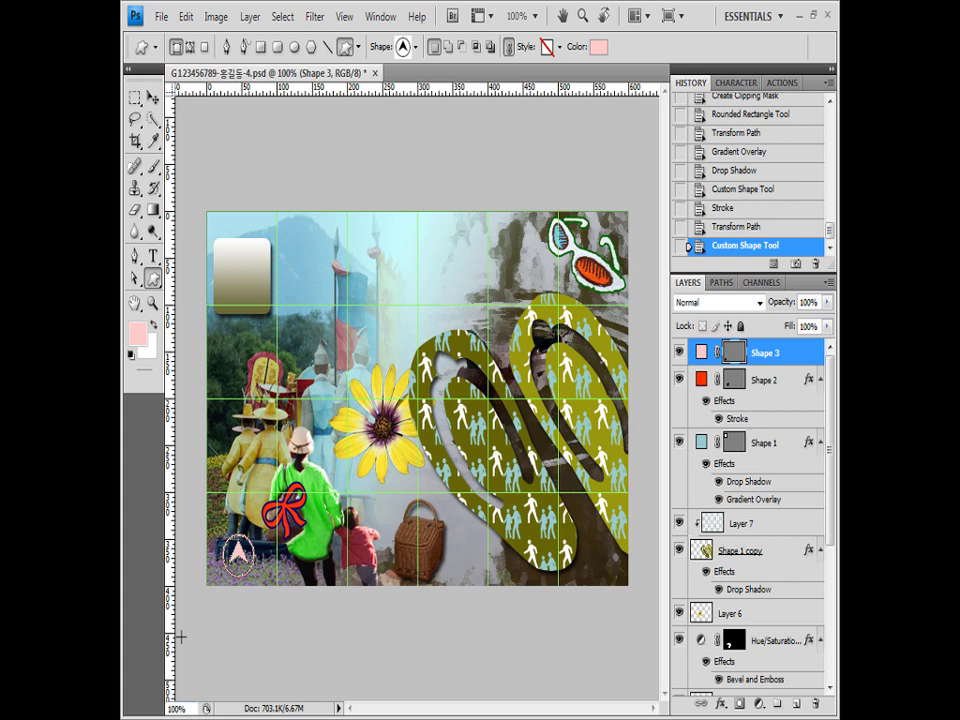
# Add an outside Stroke in colour 003366 to the circled up-arrow shape
pyautogui.click(719, 705)
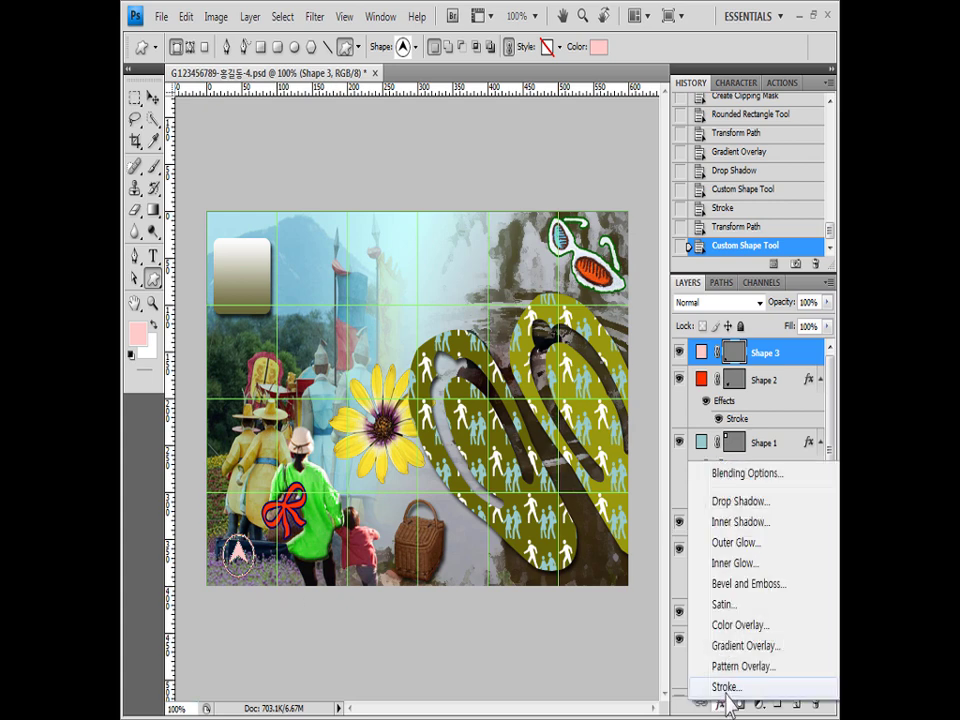
pyautogui.click(728, 688)
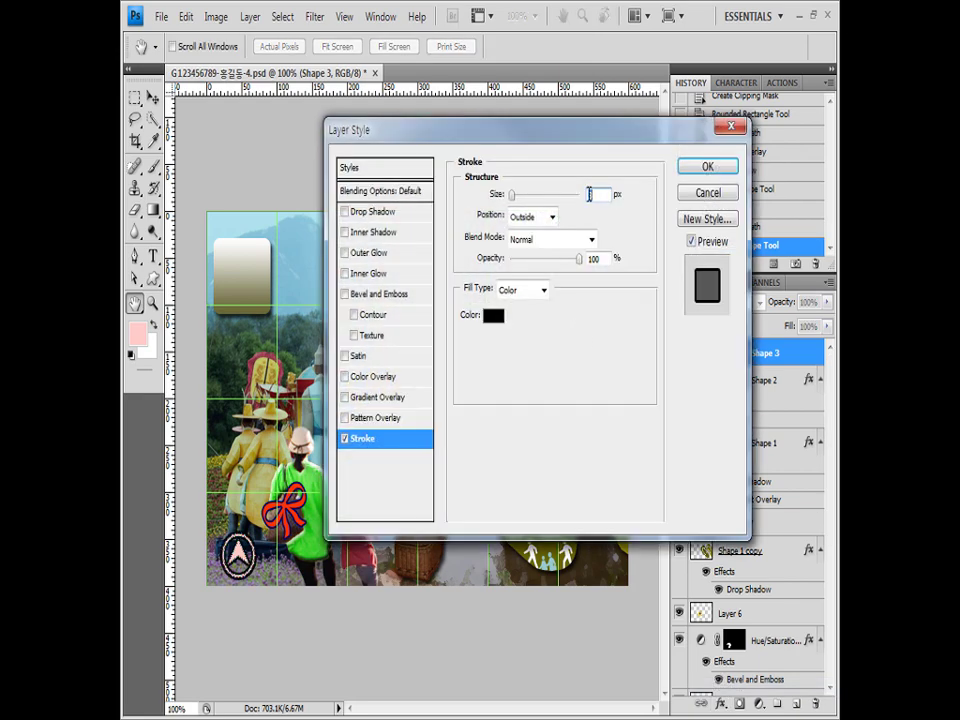
pyautogui.click(493, 316)
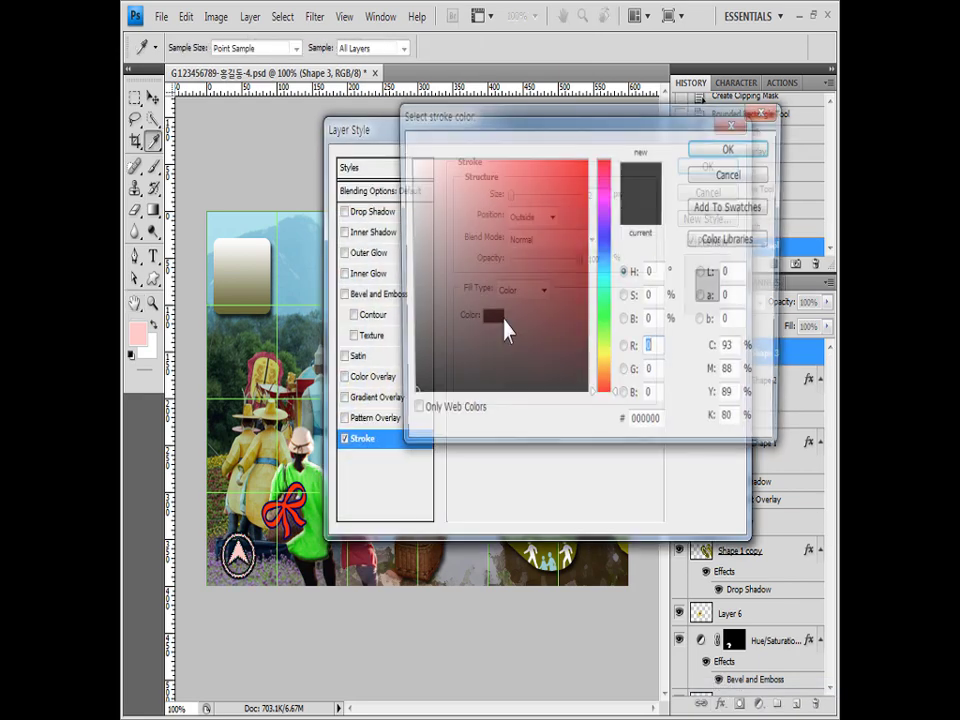
pyautogui.doubleClick(660, 426)
pyautogui.write('003366')
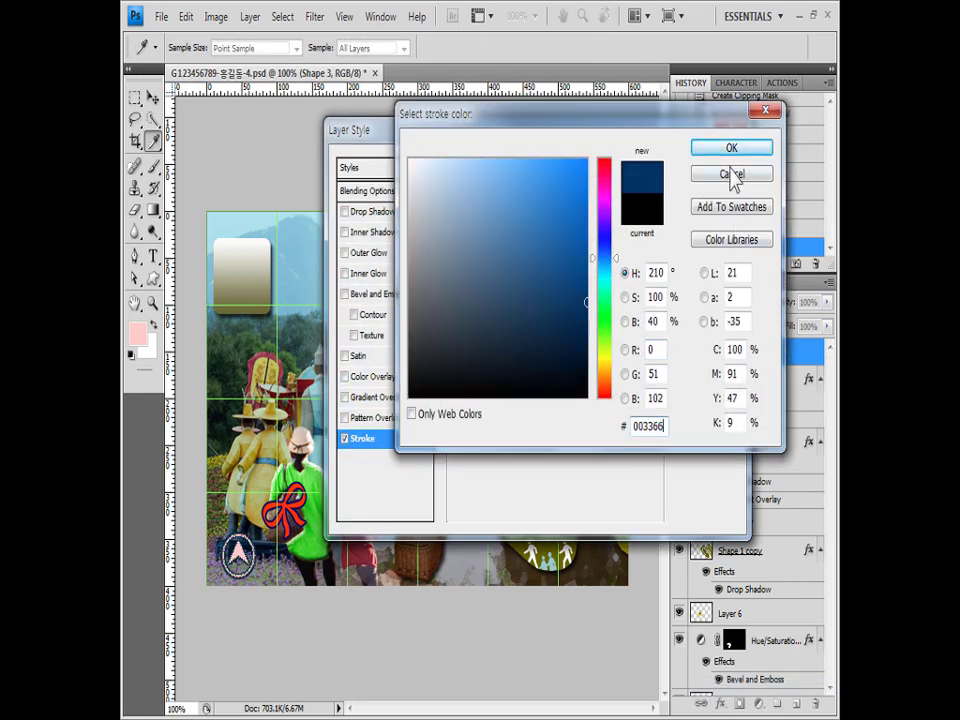
pyautogui.click(732, 150)
pyautogui.click(716, 168)
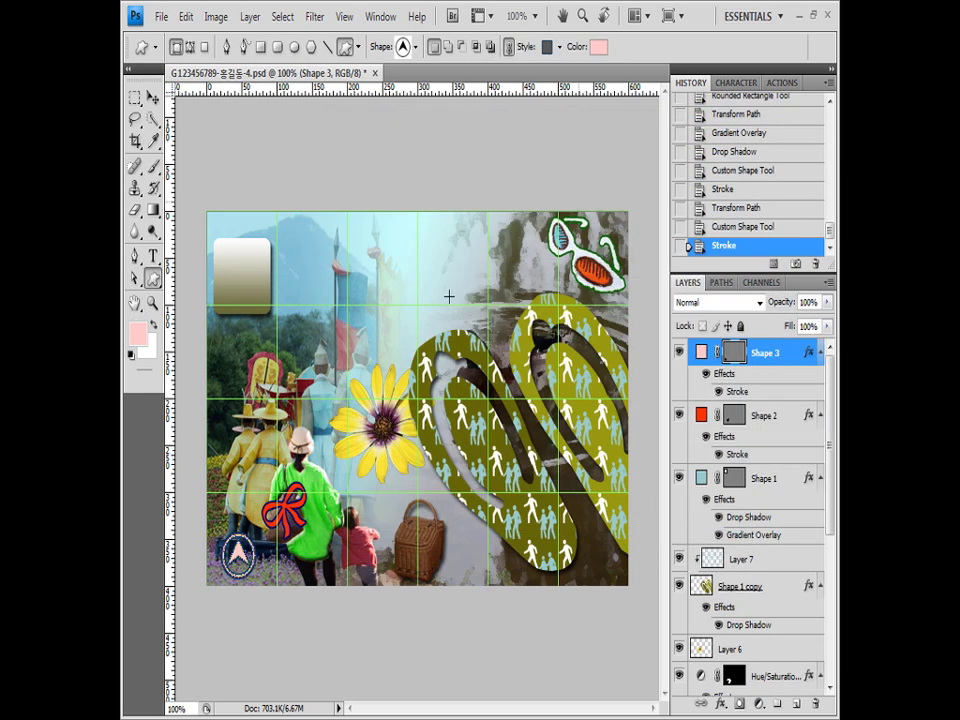
# Scale the circled up-arrow to about 78% and centre it at about X 37, Y 374 px
pyautogui.hotkey('ctrl', 't')
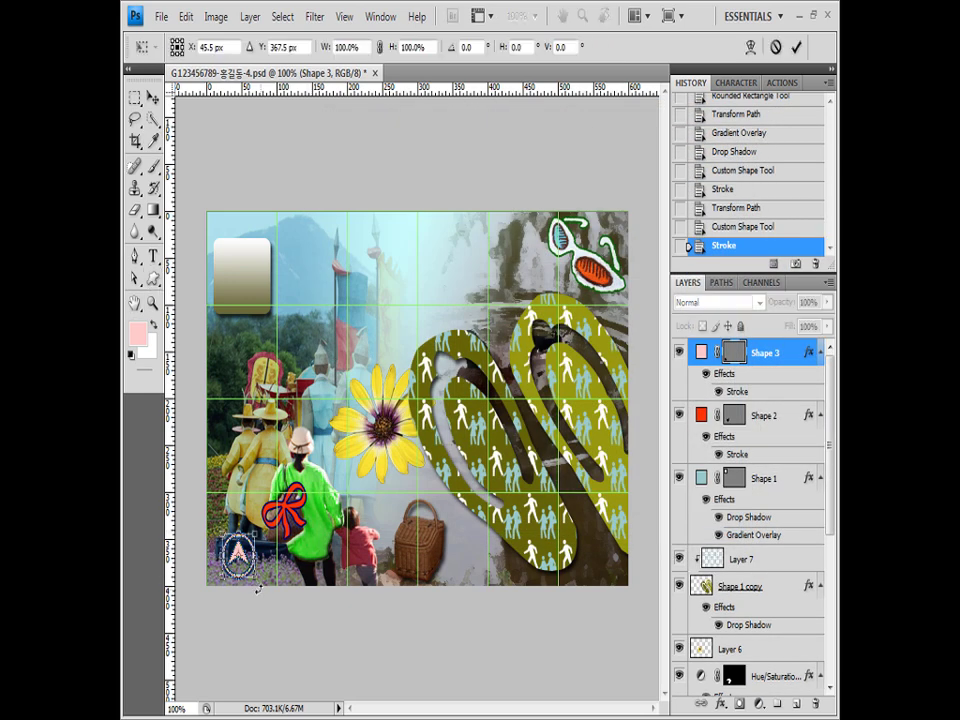
pyautogui.moveTo(259, 583); pyautogui.dragTo(258, 568)
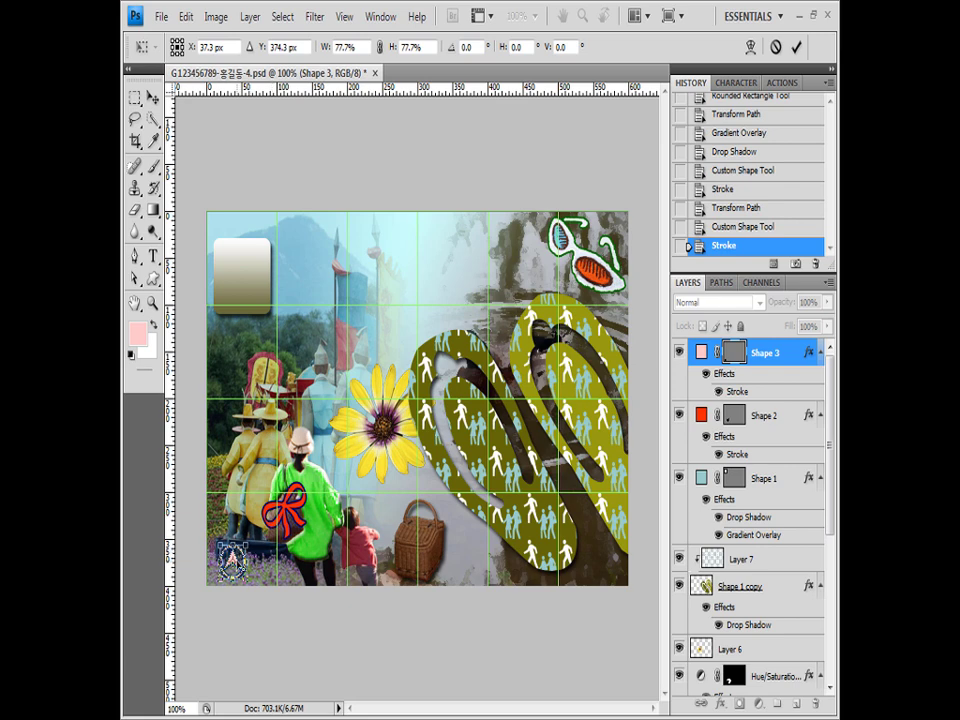
pyautogui.press('Return')
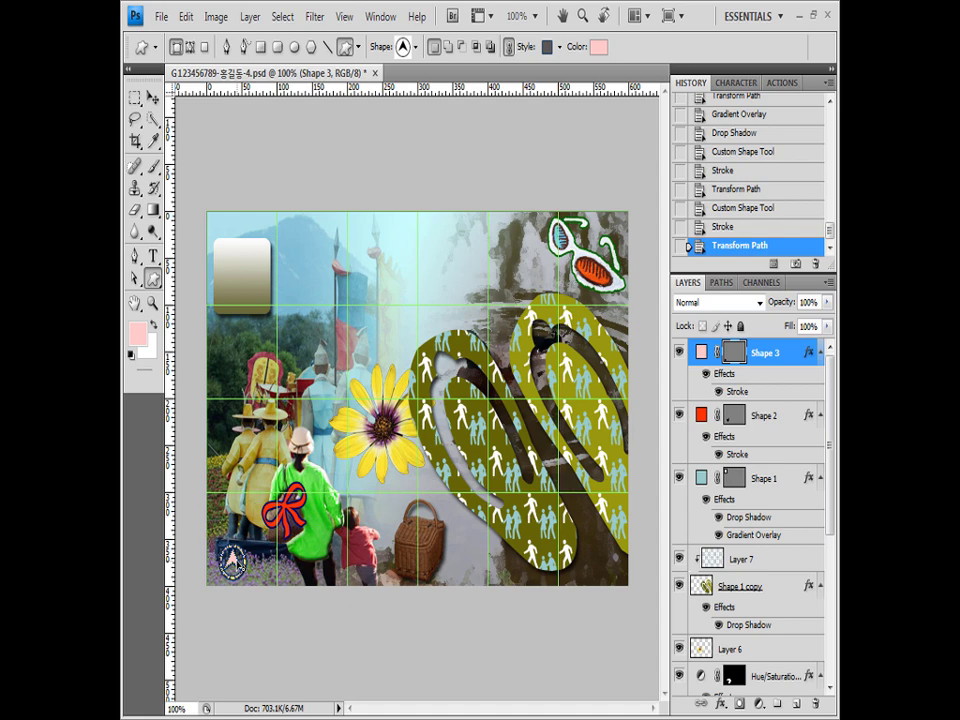
# Add the text "신나는 가을 추억과 특별함을 찾아서" beside the rounded rectangle
pyautogui.press('t')
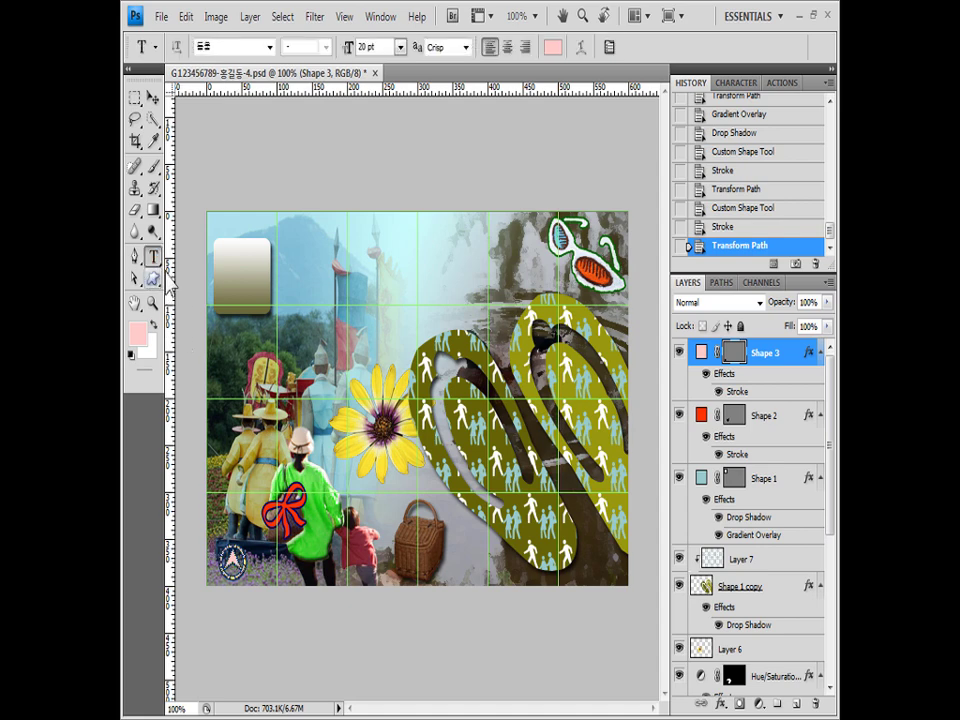
pyautogui.click(294, 286)
pyautogui.hotkey('ctrl', 'v')
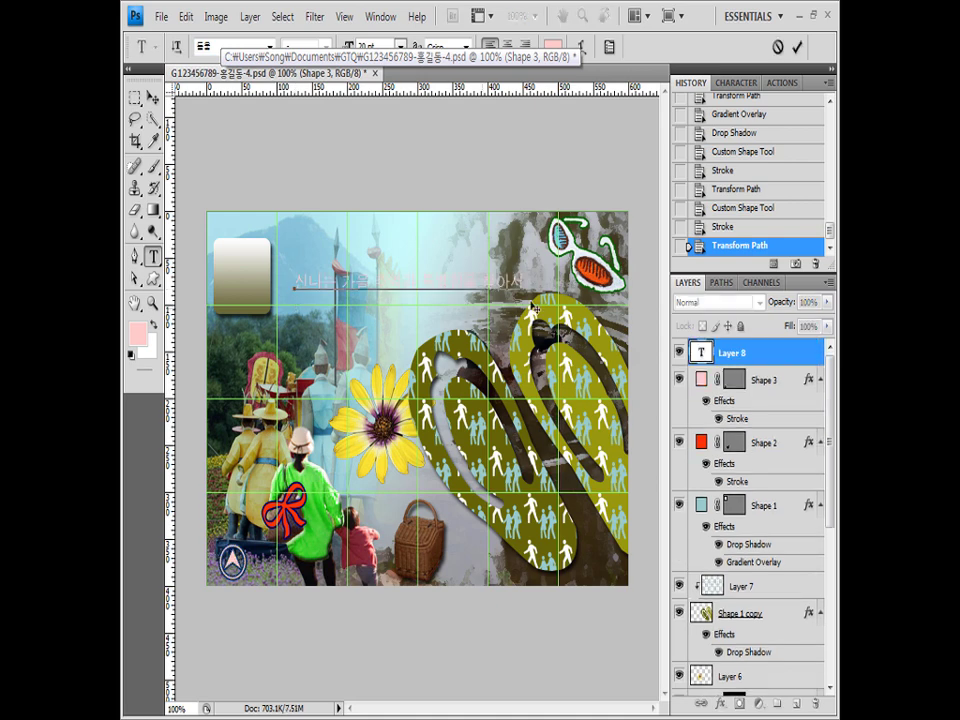
pyautogui.click(761, 360)
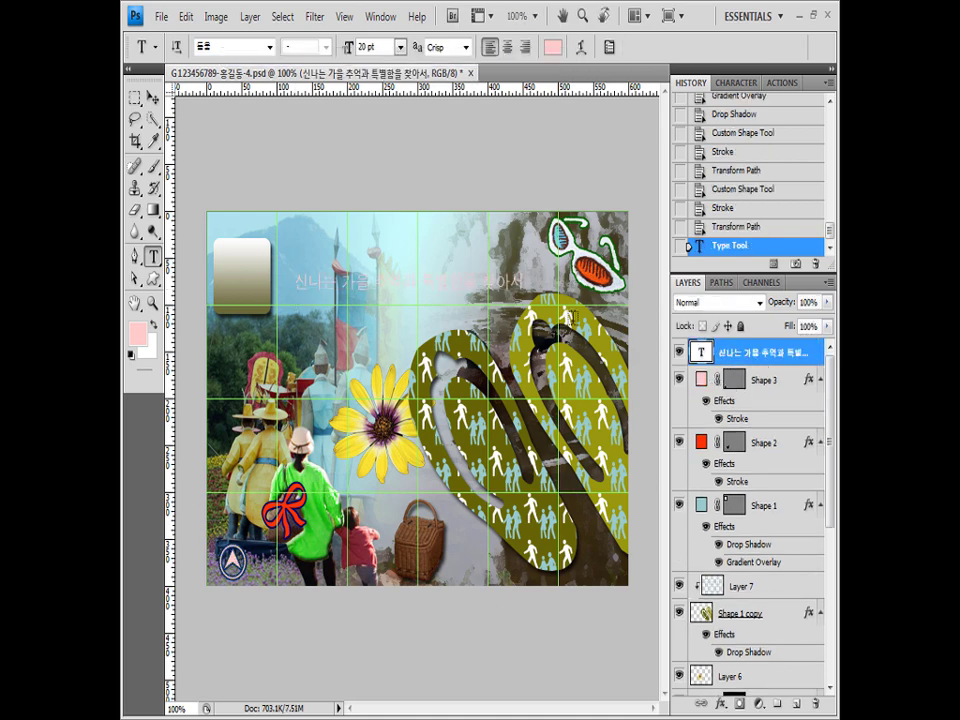
# Set the "신나는 가을 추억과 특별함을 찾아서" text to 18 pt in white, ffffff
pyautogui.click(228, 47)
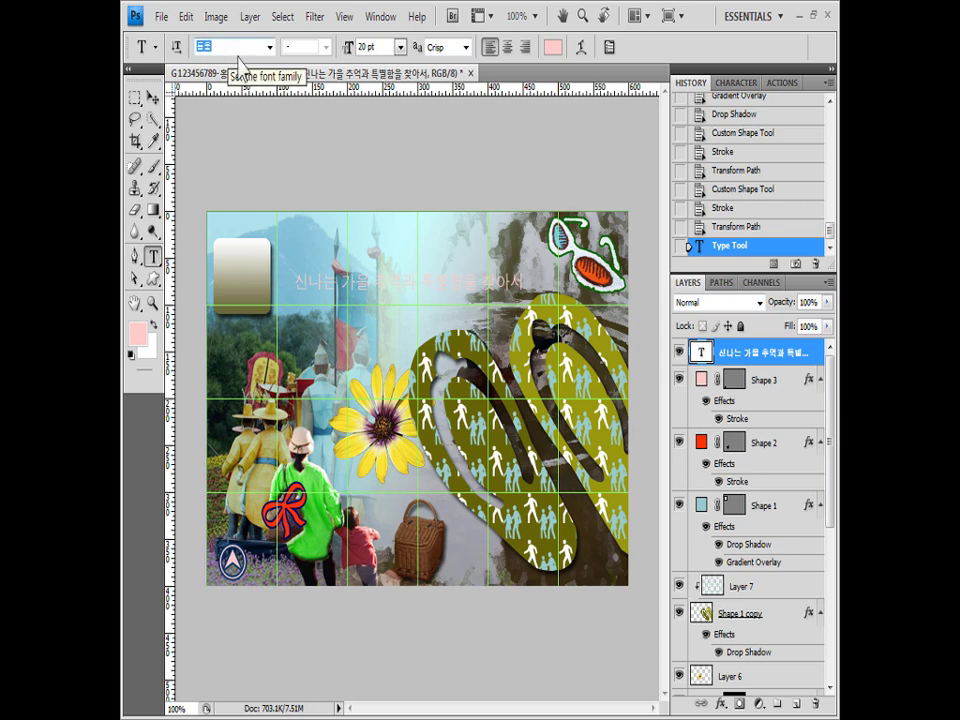
pyautogui.moveTo(383, 47); pyautogui.dragTo(296, 47)
pyautogui.write('18')
pyautogui.press('Return')
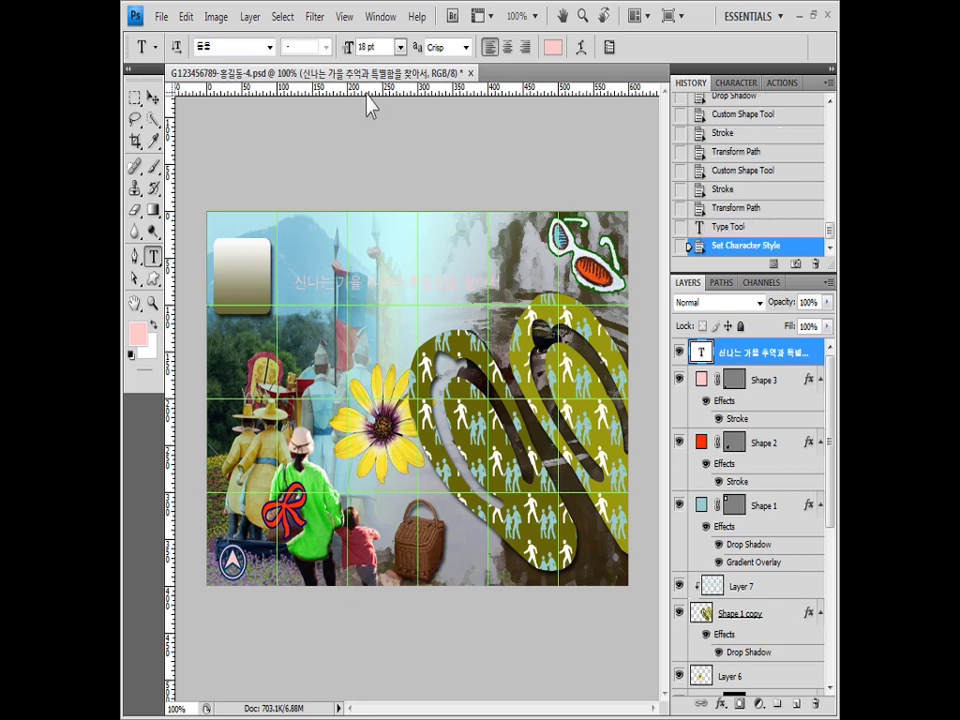
pyautogui.click(550, 47)
pyautogui.click(409, 159)
pyautogui.click(650, 426)
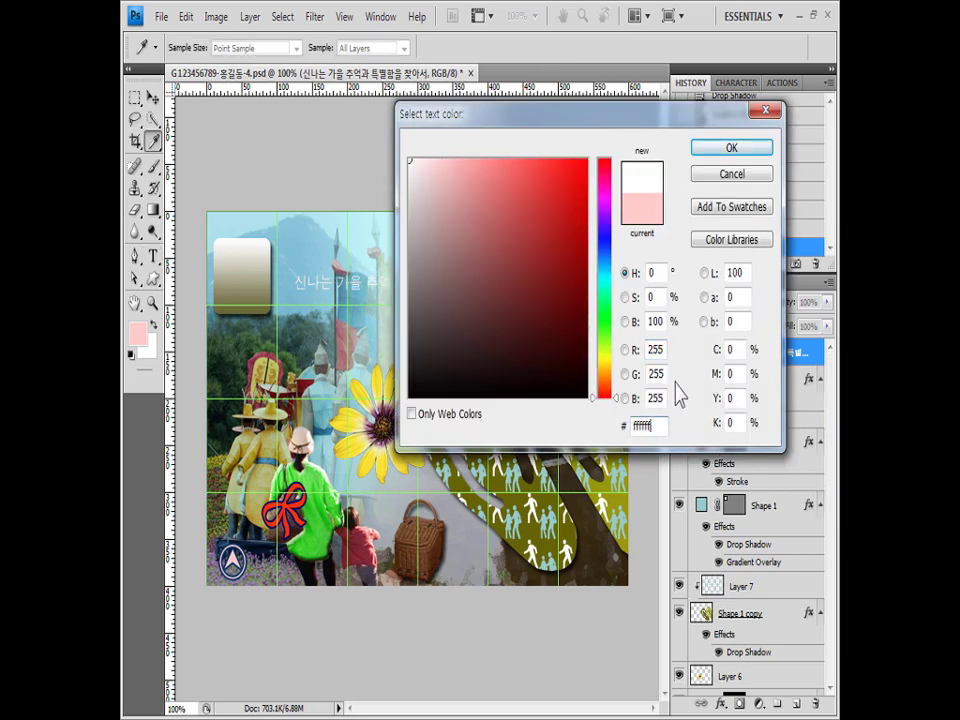
pyautogui.click(733, 150)
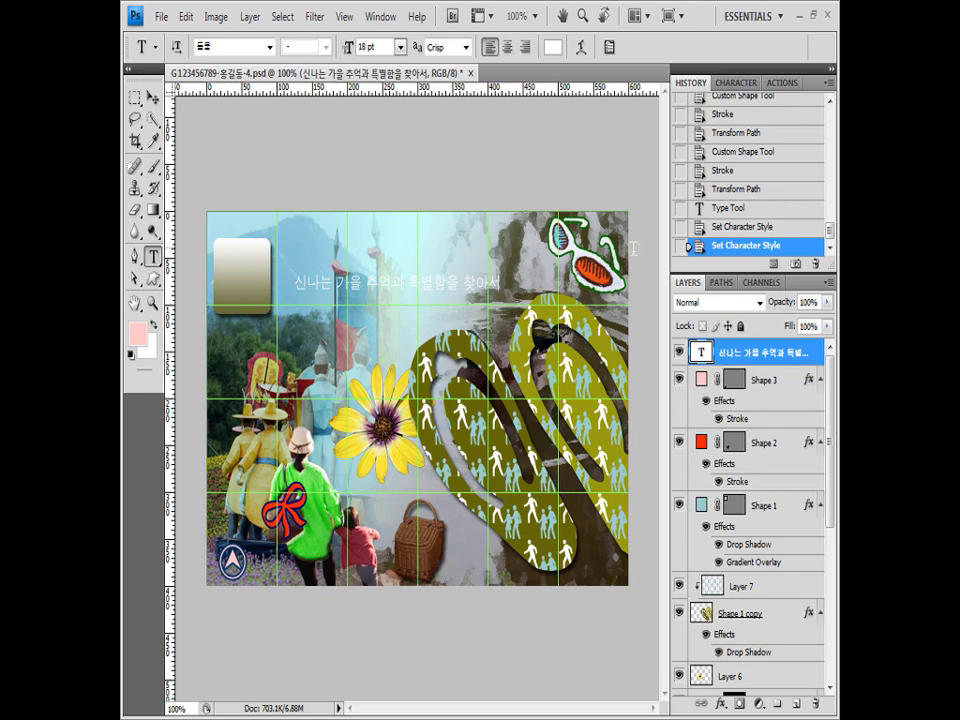
# Add an outside Stroke in colour 666666 to the slogan text and move it up and slightly left, level with the upper part of the rounded rectangle
pyautogui.click(722, 703)
pyautogui.click(692, 690)
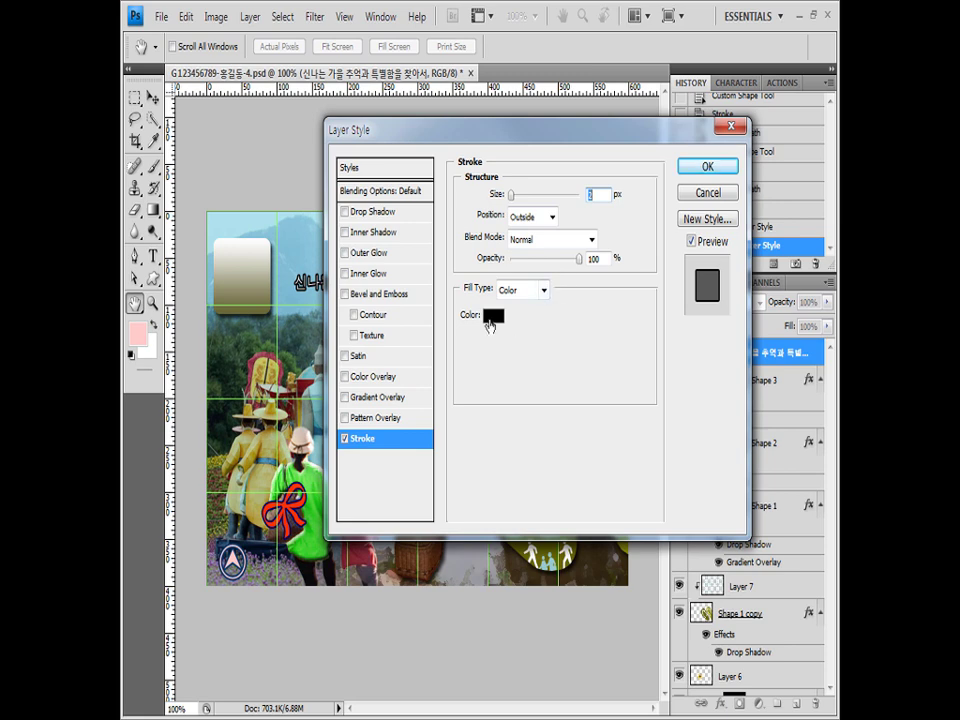
pyautogui.click(490, 318)
pyautogui.doubleClick(652, 426)
pyautogui.write('666666')
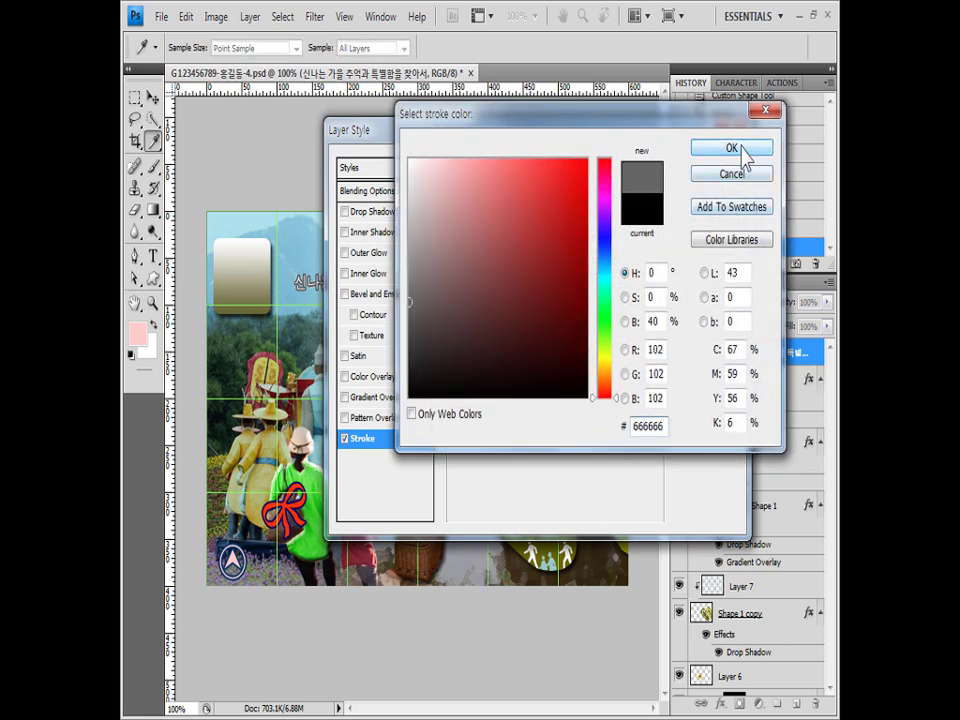
pyautogui.click(731, 148)
pyautogui.click(718, 166)
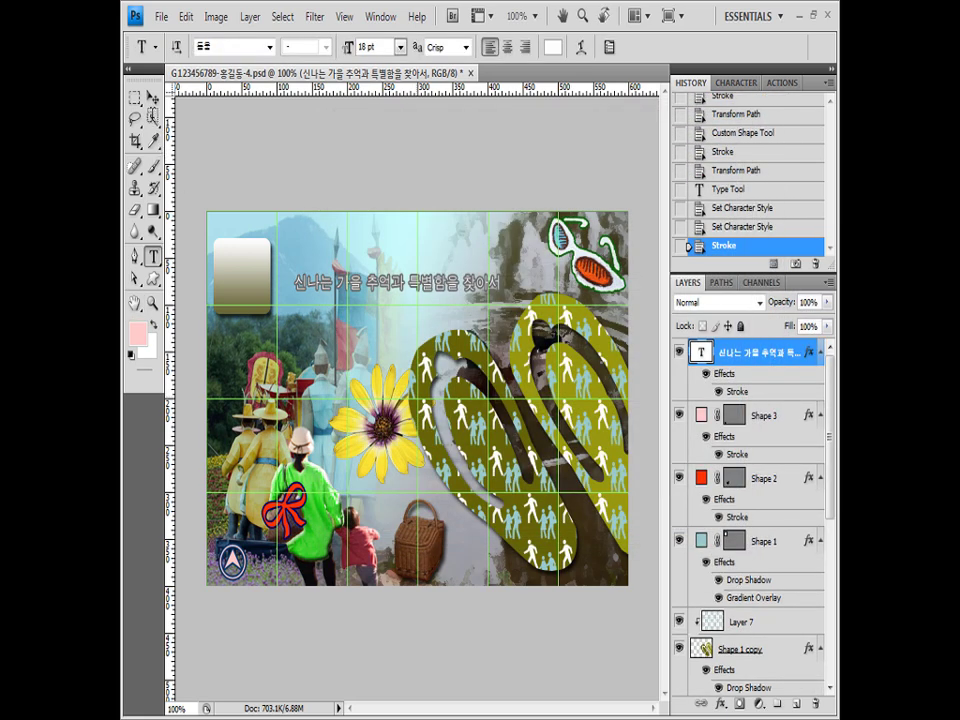
pyautogui.press('v')
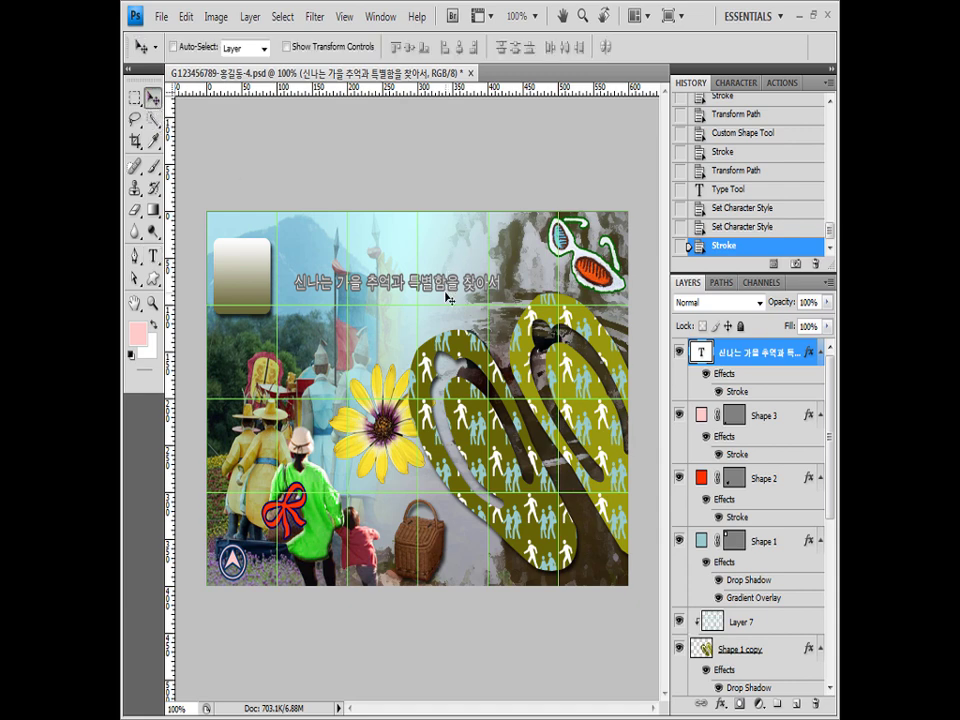
pyautogui.moveTo(446, 293); pyautogui.dragTo(436, 260)
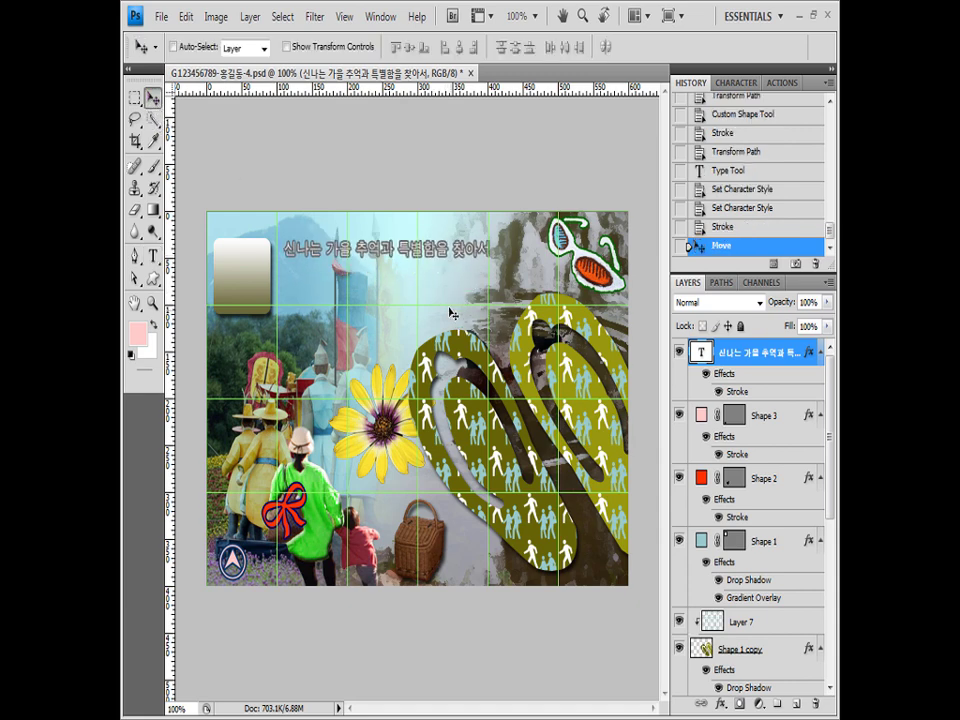
# Add a new text layer reading "우리들의 감성여행" below the slogan, above the yellow flower
pyautogui.press('t')
pyautogui.click(313, 328)
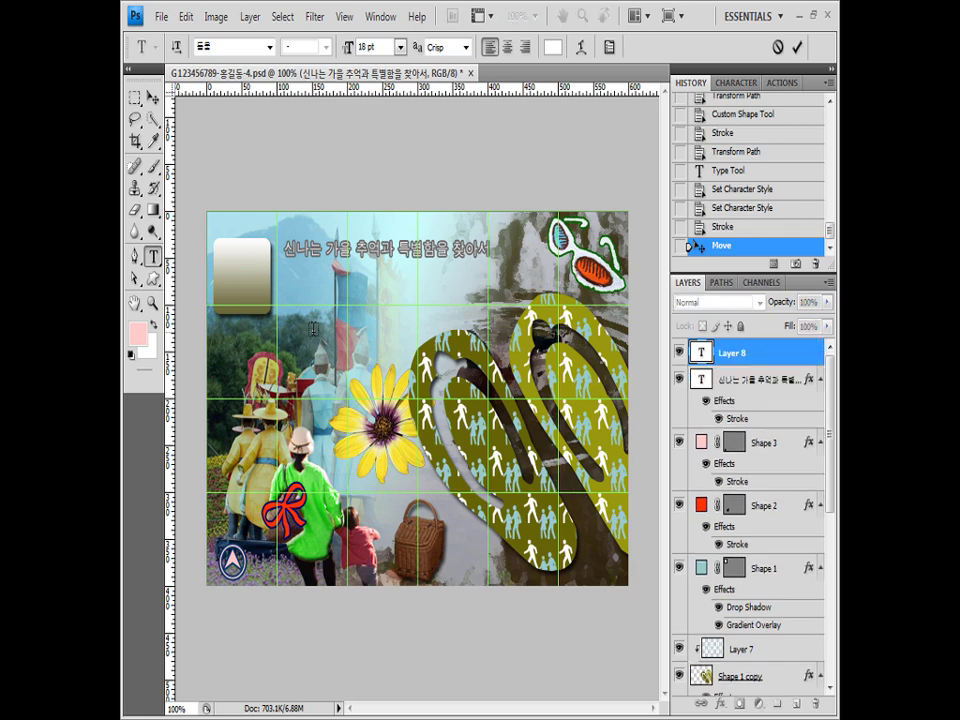
pyautogui.write('우리들의 감성여행')
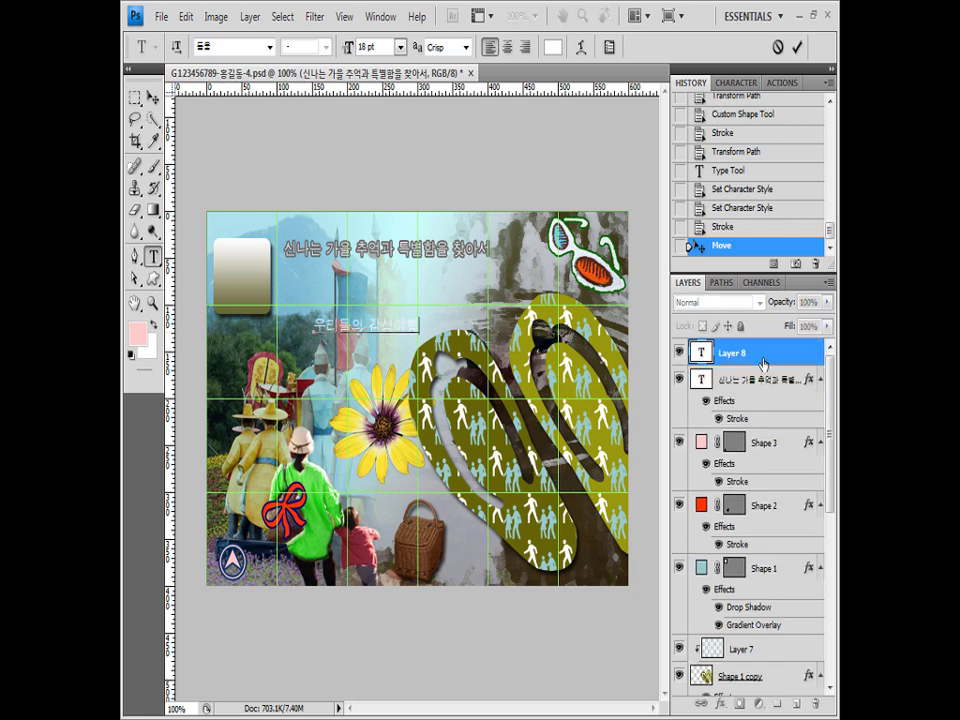
pyautogui.click(763, 362)
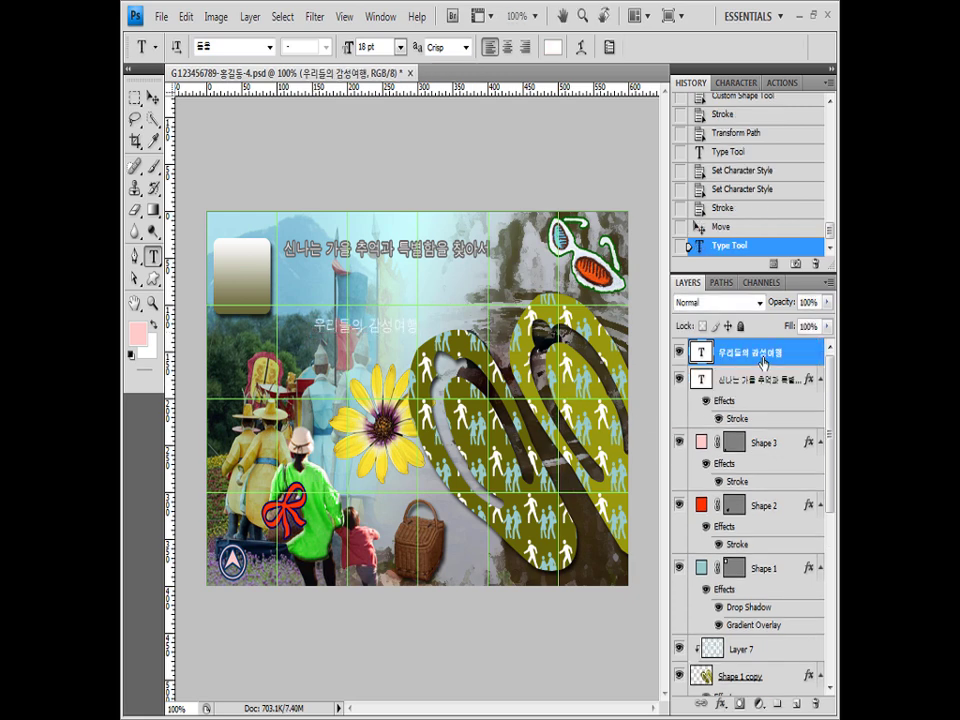
# Set the "우리들의 감성여행" text to the 굴림 font at 48 pt
pyautogui.click(245, 50)
pyautogui.click(269, 47)
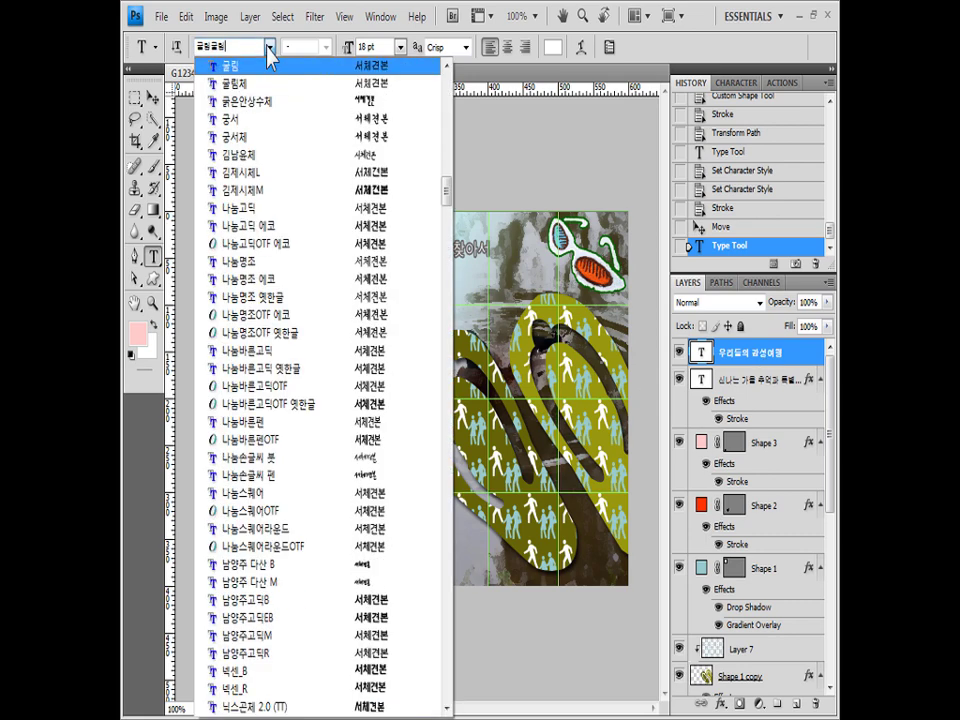
pyautogui.click(266, 70)
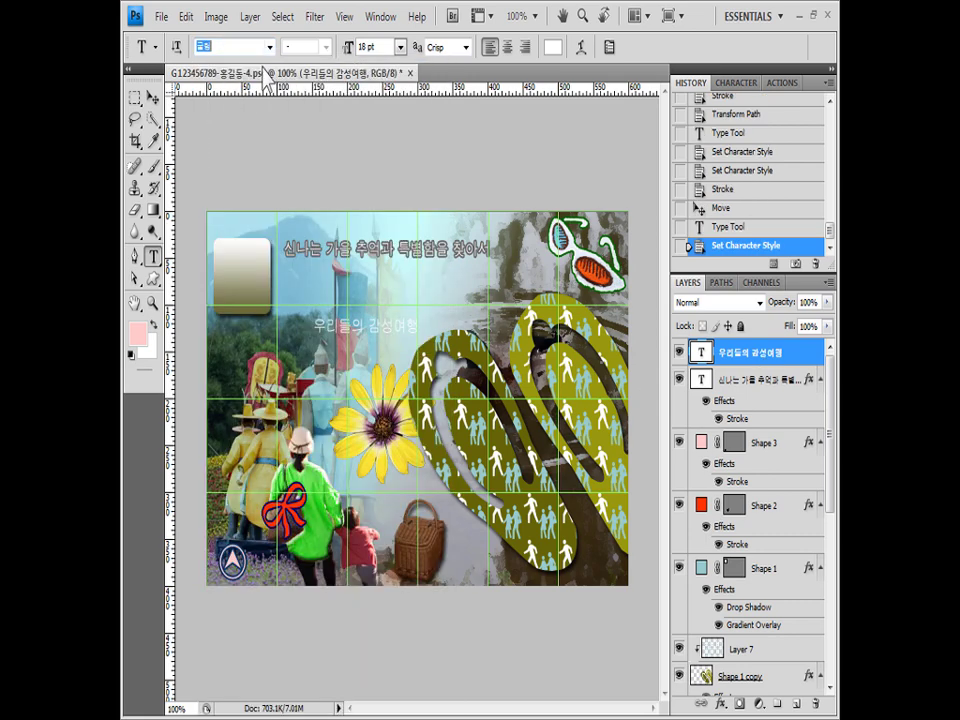
pyautogui.click(372, 47)
pyautogui.write('48')
pyautogui.press('Return')
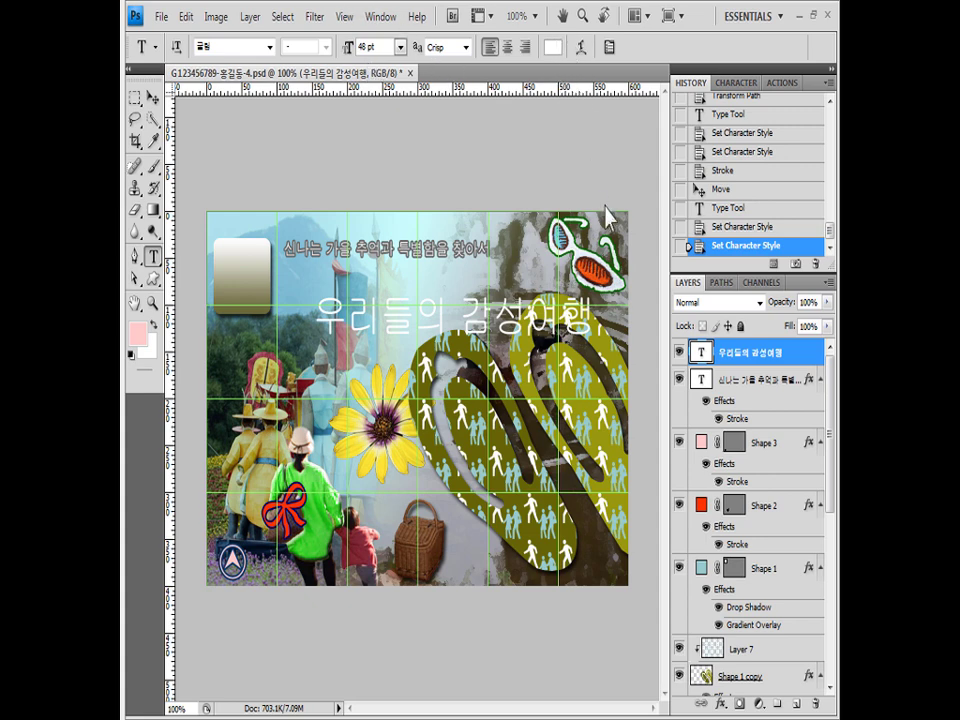
# Add a linear Gradient Overlay with an angle of 0° to the "우리들의 감성여행" text layer
pyautogui.click(721, 704)
pyautogui.click(740, 647)
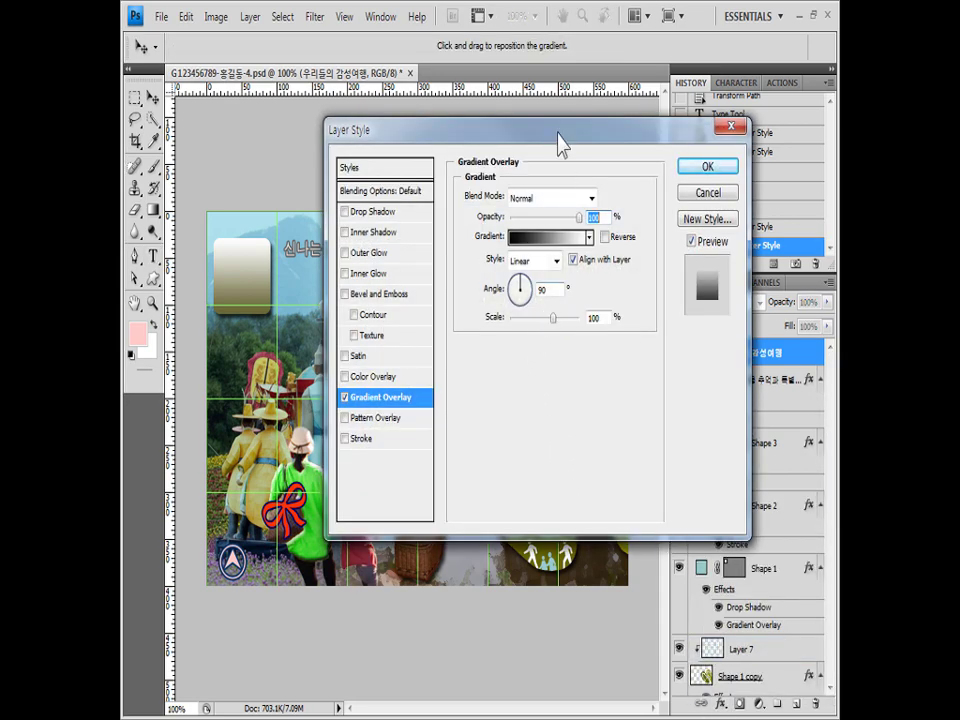
pyautogui.moveTo(558, 145); pyautogui.dragTo(647, 168)
pyautogui.click(594, 314)
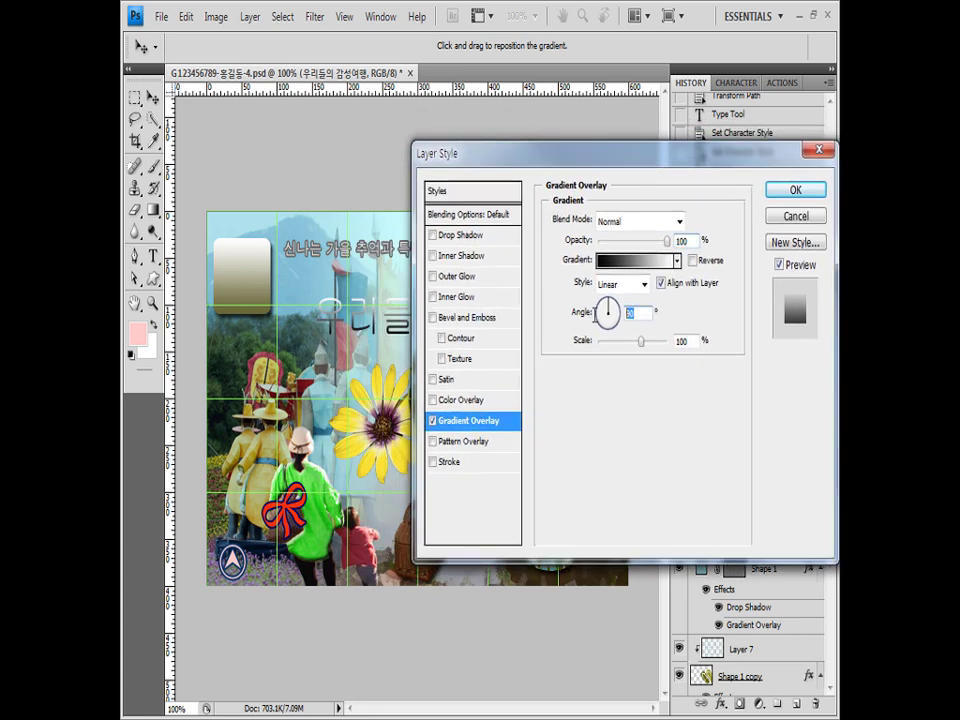
pyautogui.write('0')
pyautogui.moveTo(587, 162); pyautogui.dragTo(502, 374)
pyautogui.click(531, 520)
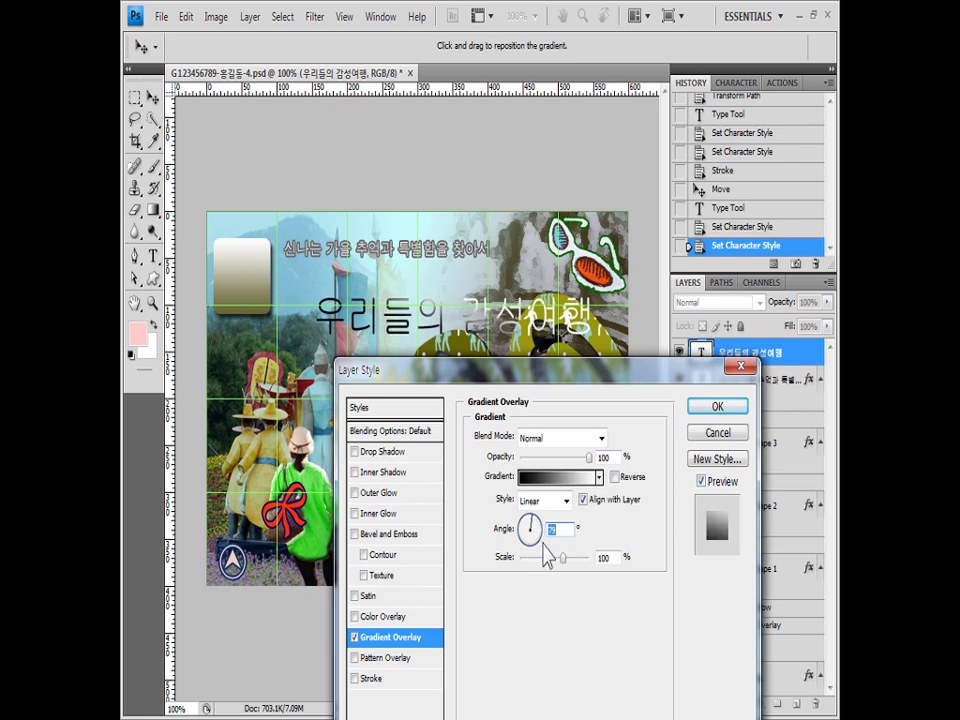
pyautogui.click(542, 532)
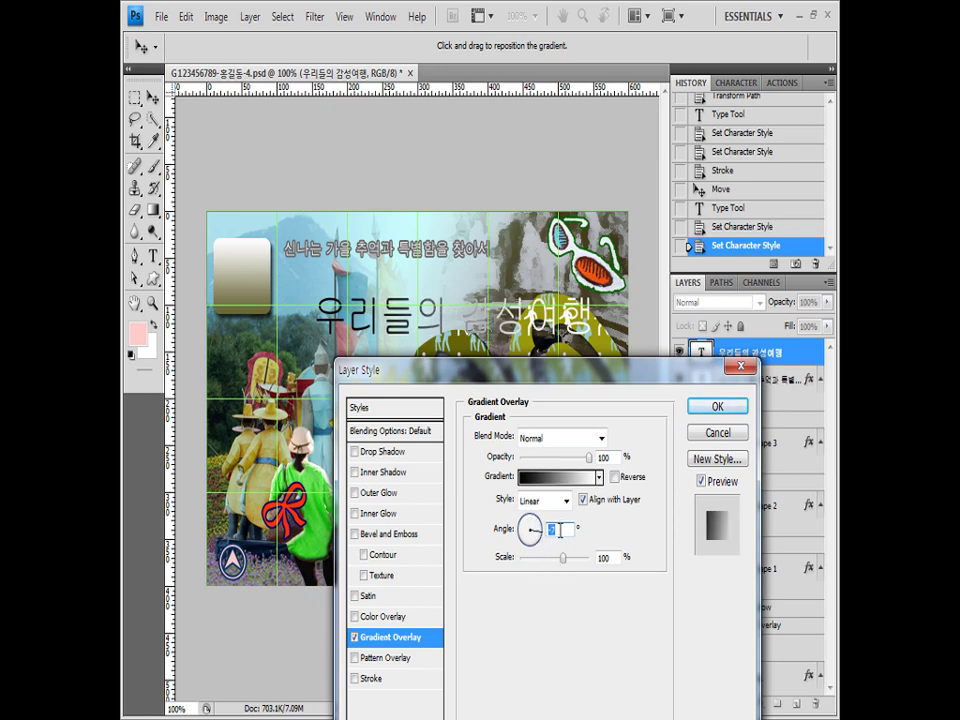
pyautogui.moveTo(450, 370); pyautogui.dragTo(478, 205)
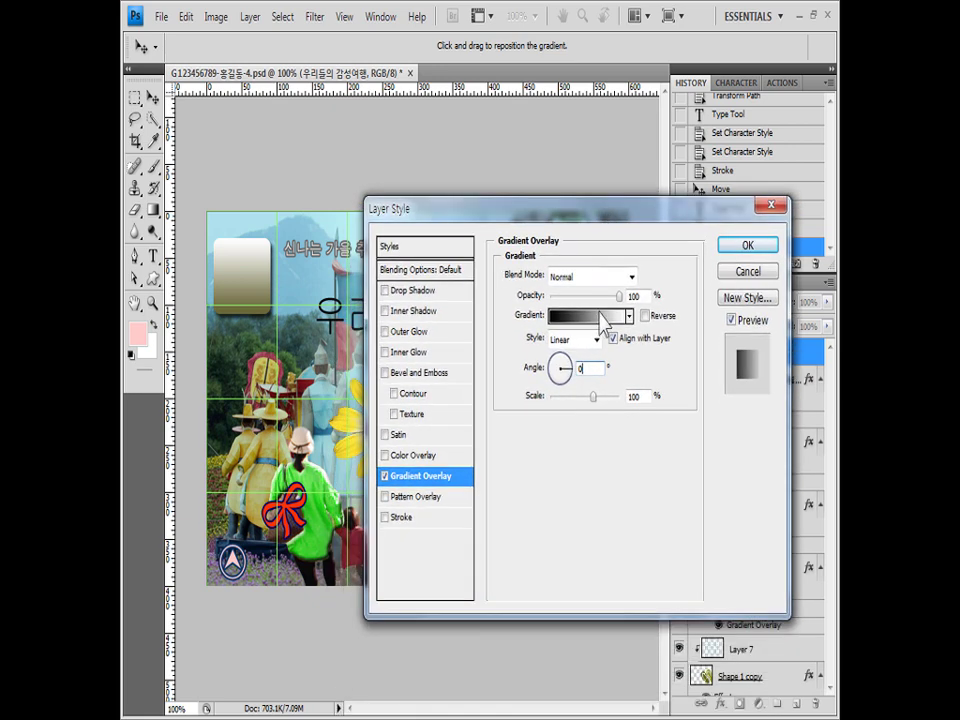
# Base the overlay gradient on the Black, White preset and set its starting colour stop to 0000ff
pyautogui.click(600, 314)
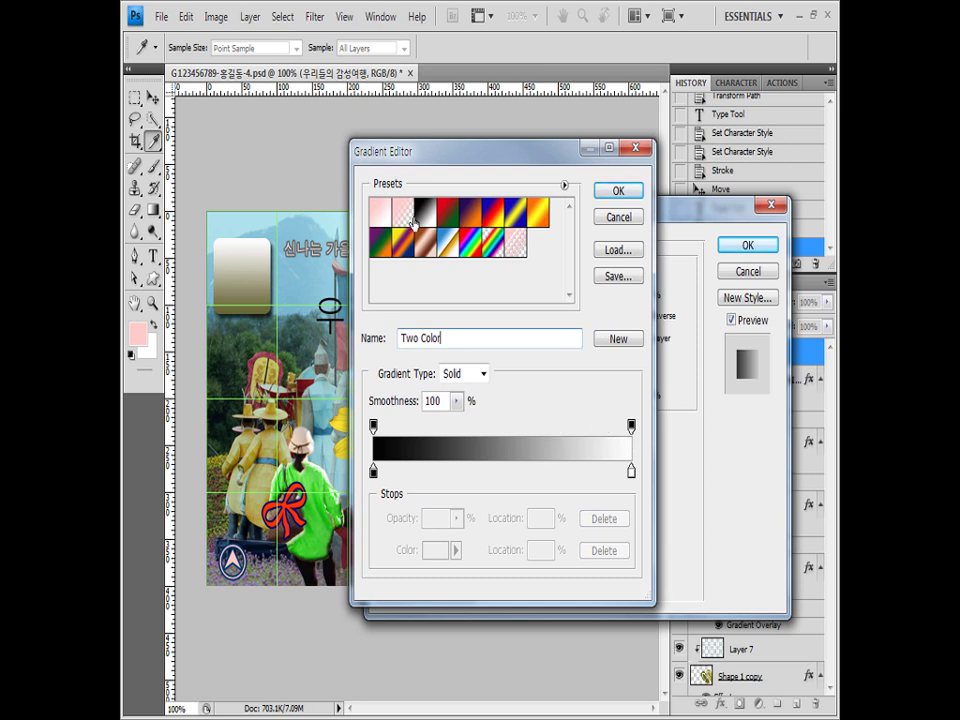
pyautogui.click(425, 217)
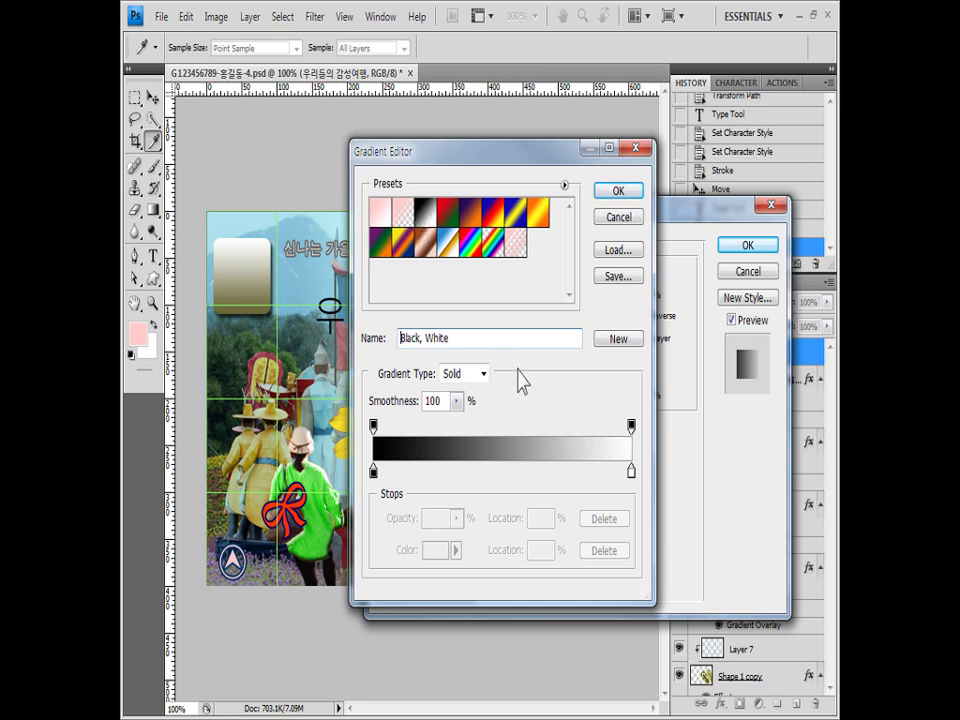
pyautogui.doubleClick(374, 472)
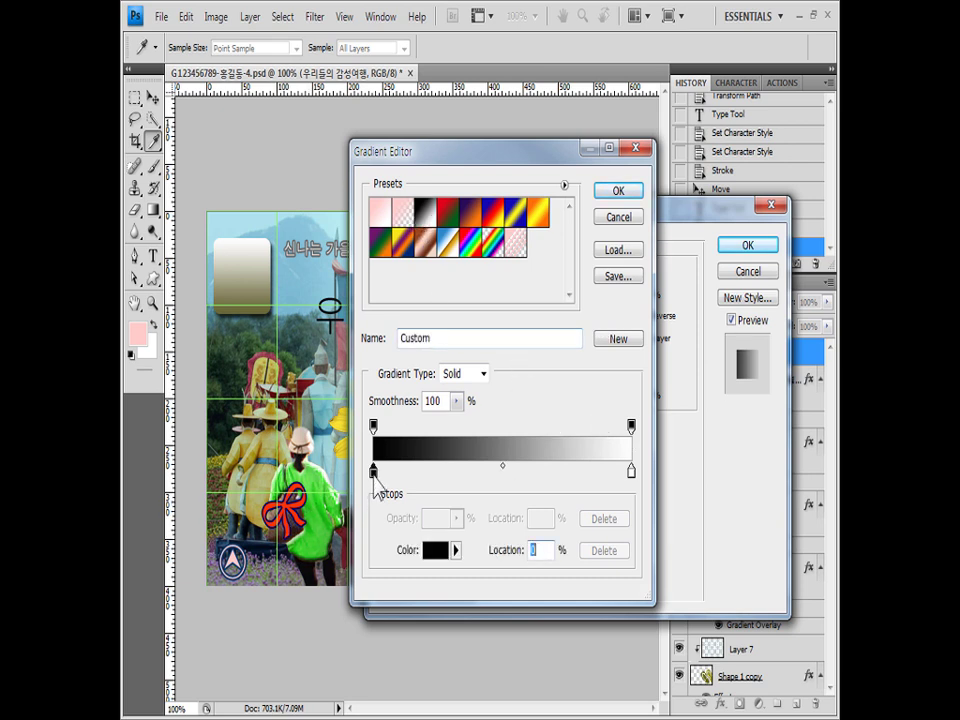
pyautogui.doubleClick(668, 426)
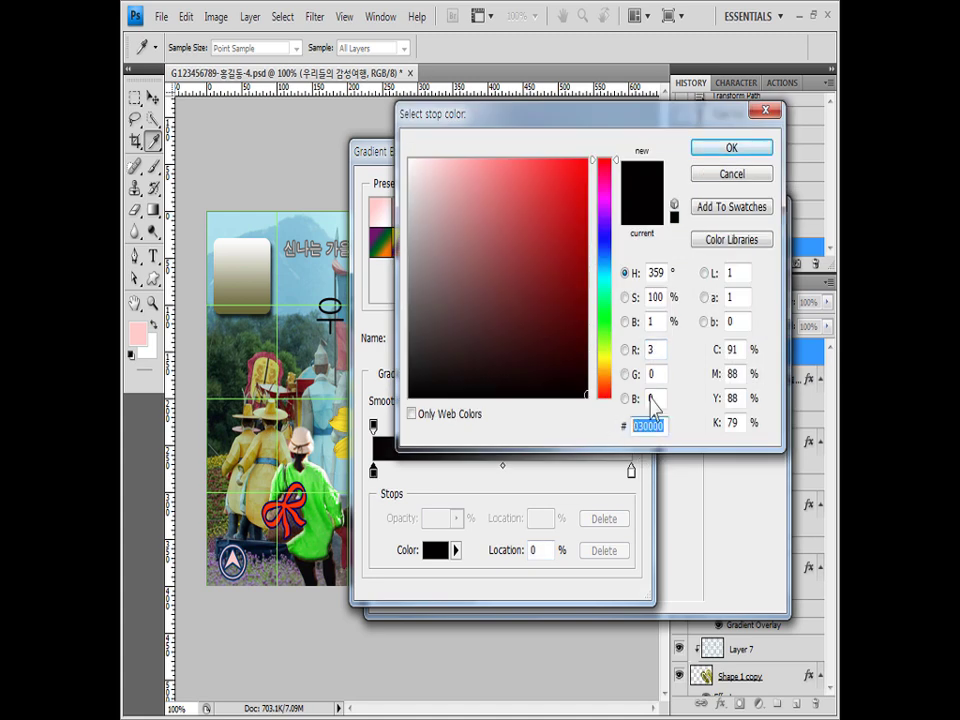
pyautogui.write('0000ff')
pyautogui.click(742, 148)
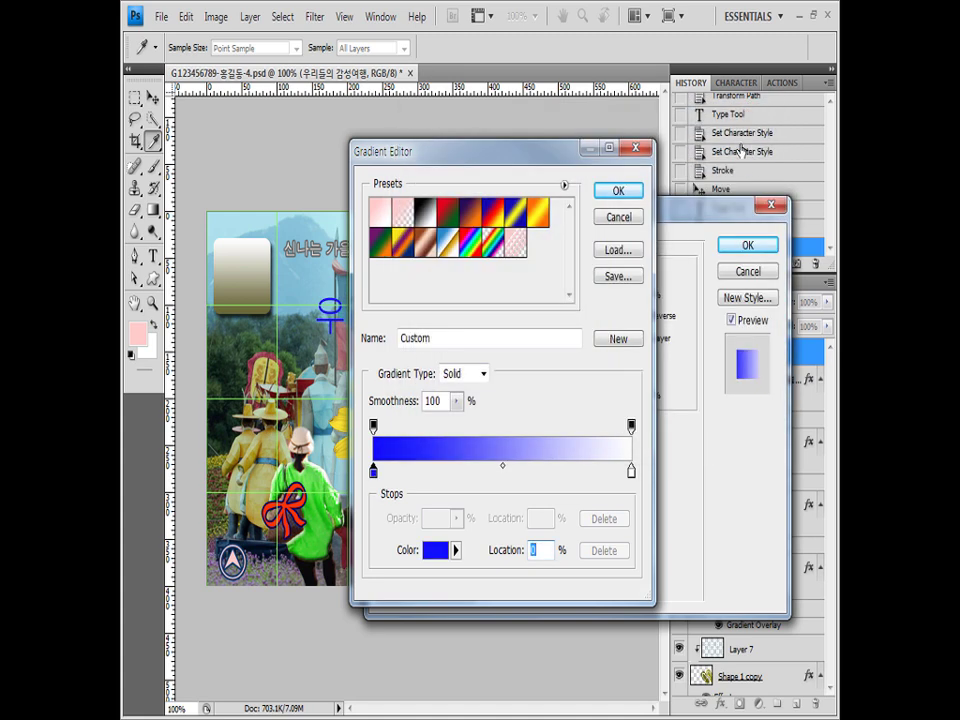
# Set the gradient's end colour stop to ff9900 and apply the Gradient Overlay to the text
pyautogui.click(631, 471)
pyautogui.doubleClick(631, 472)
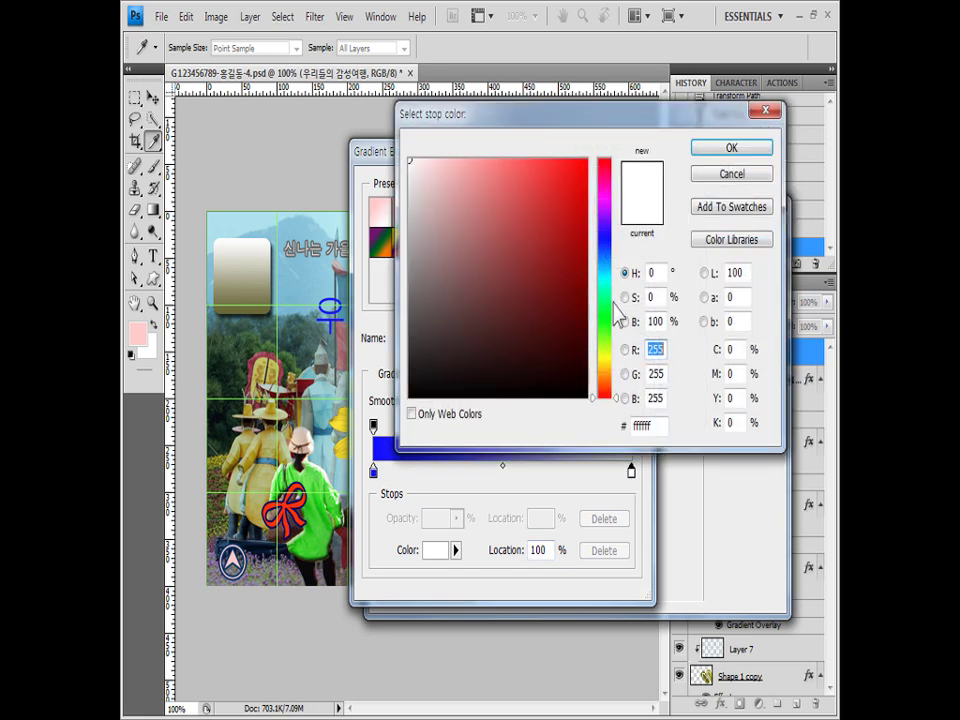
pyautogui.doubleClick(640, 425)
pyautogui.write('ff9900')
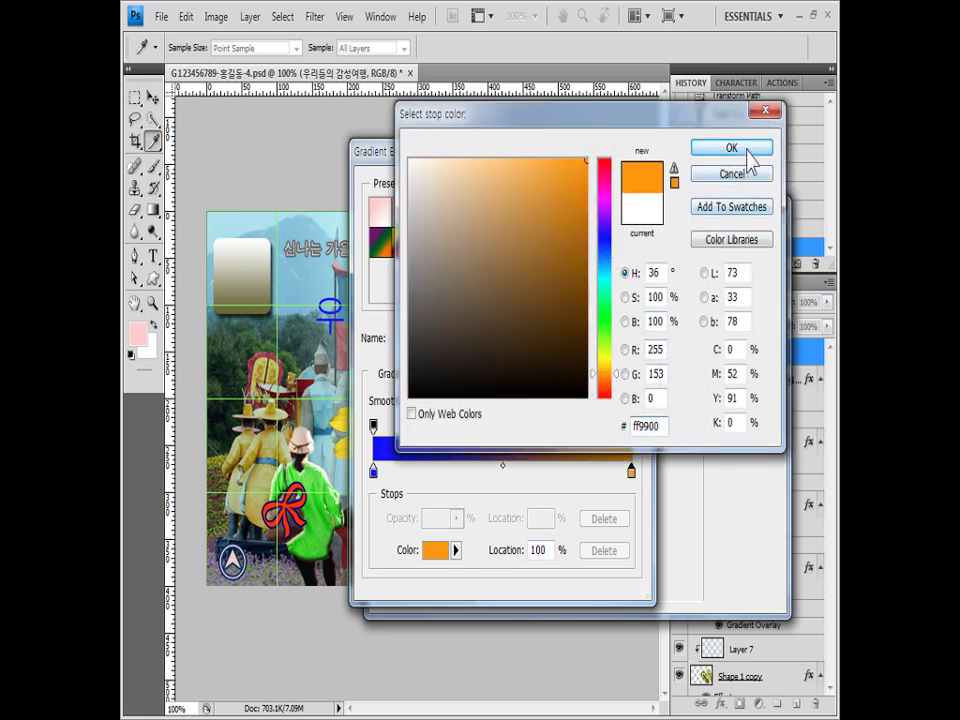
pyautogui.click(745, 150)
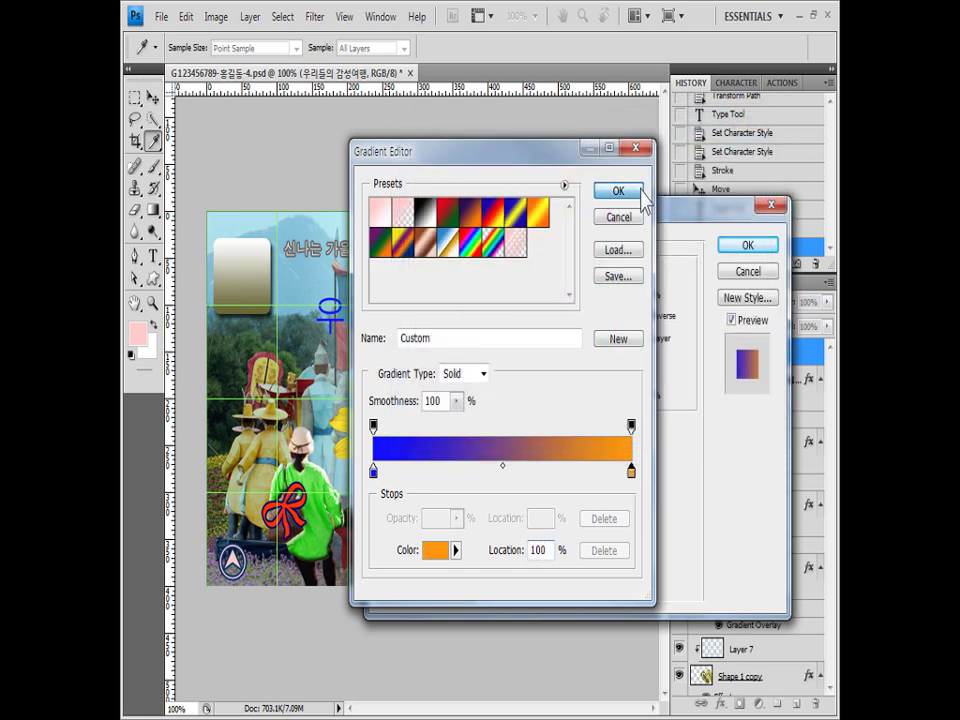
pyautogui.click(641, 193)
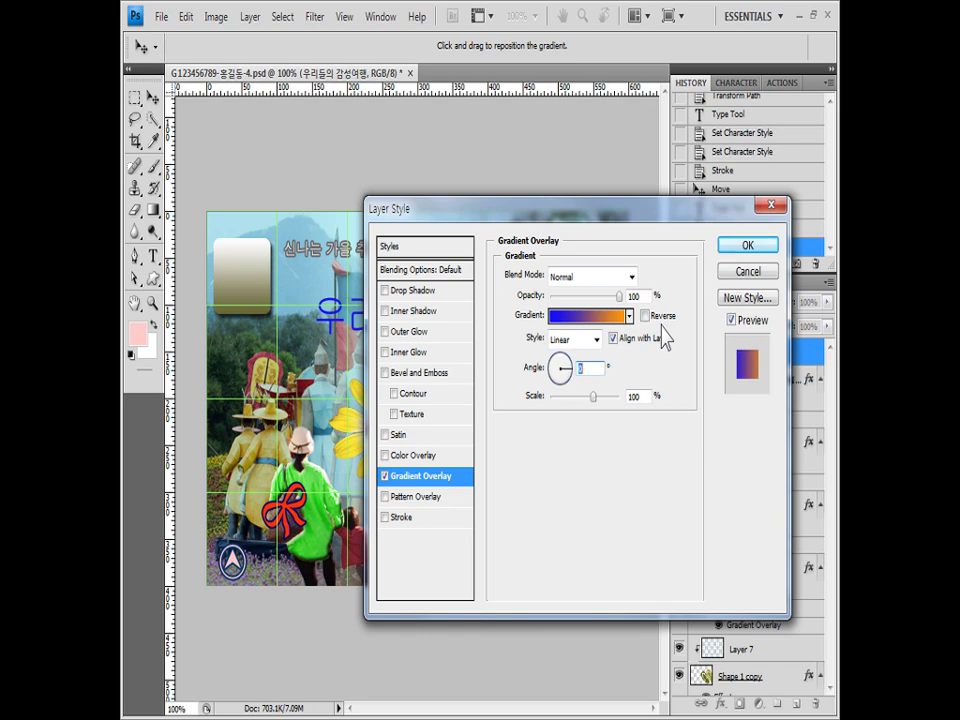
pyautogui.click(748, 245)
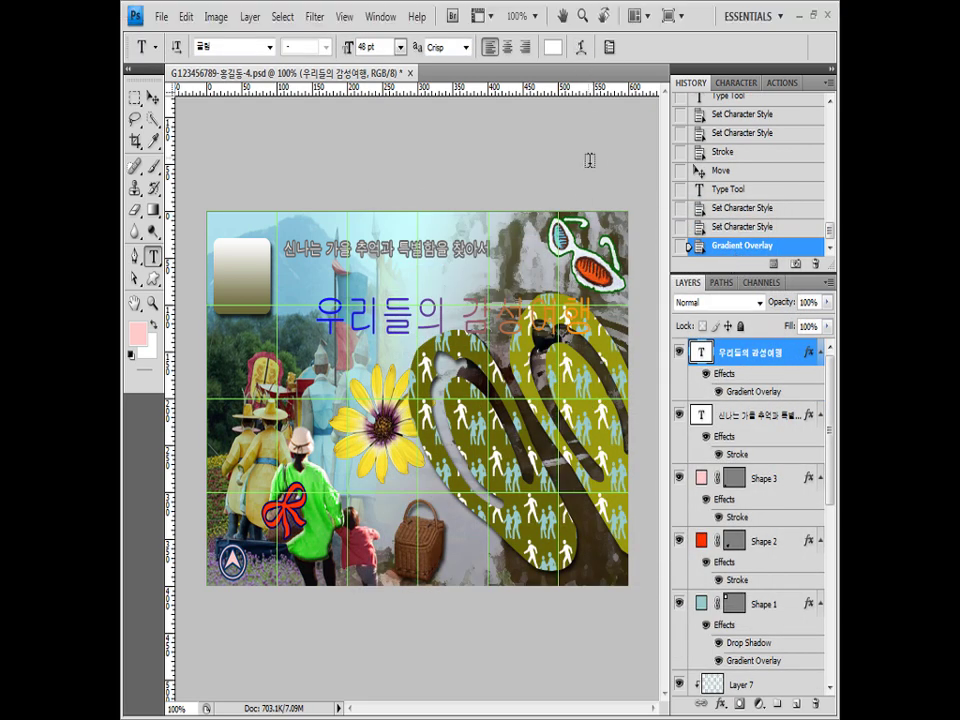
# Warp the "우리들의 감성여행" text with a horizontal Flag style at -35% bend and move it up and left, directly under the slogan
pyautogui.click(582, 47)
pyautogui.moveTo(657, 216); pyautogui.dragTo(620, 89)
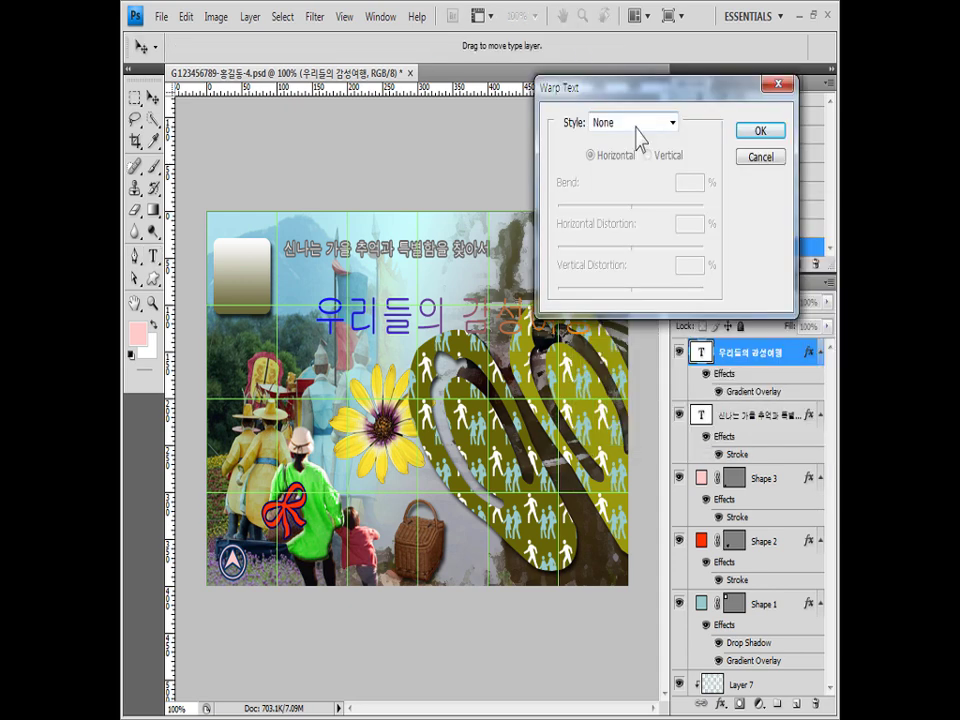
pyautogui.click(636, 123)
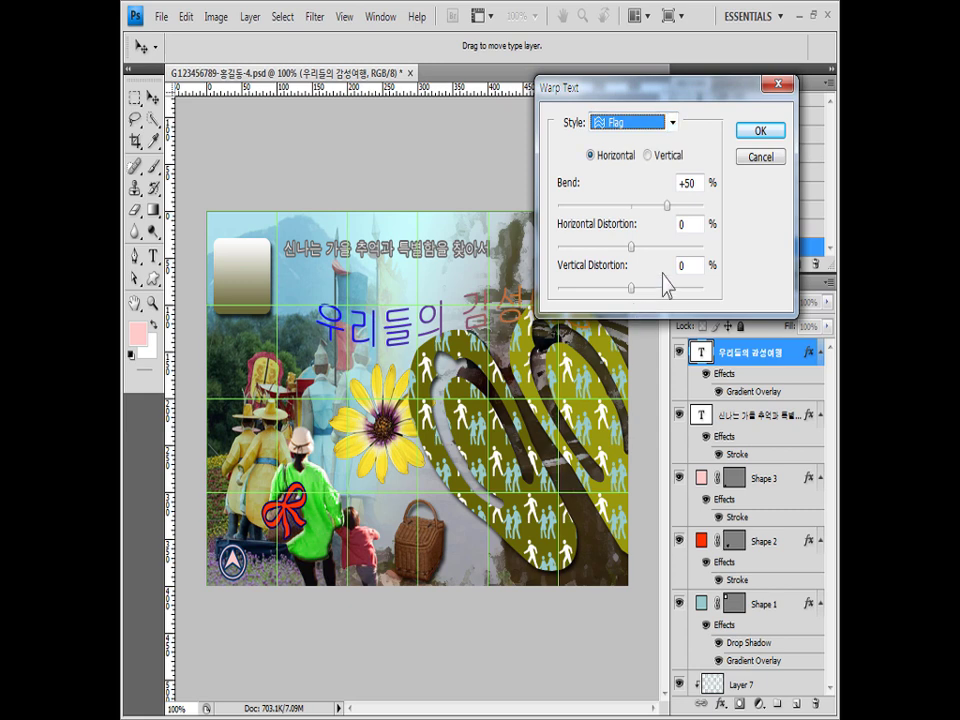
pyautogui.moveTo(669, 206); pyautogui.dragTo(604, 214)
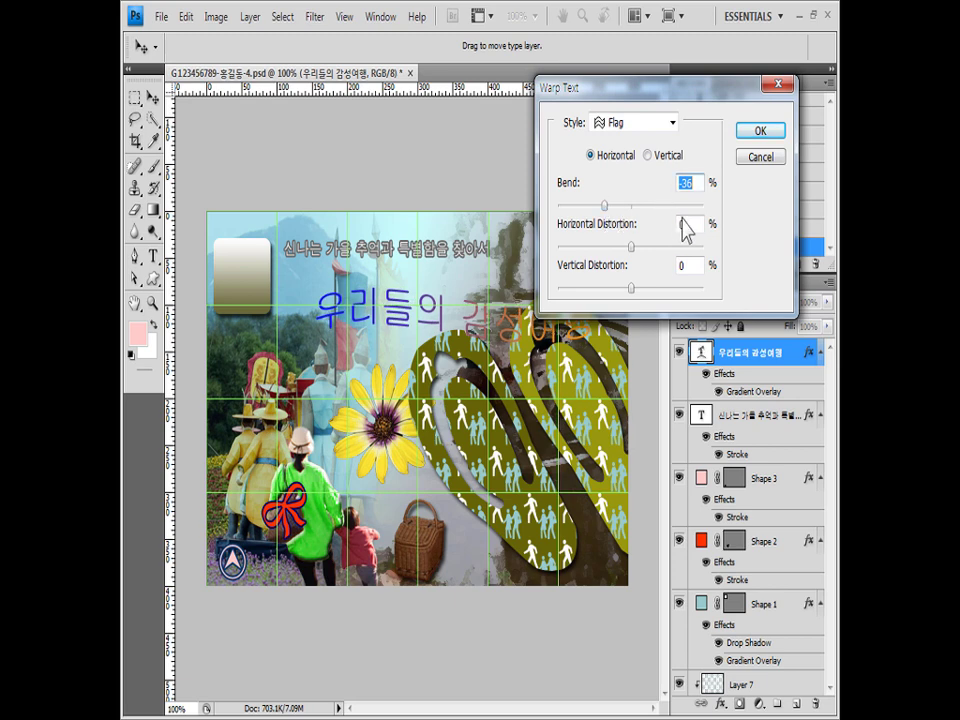
pyautogui.press('Up')
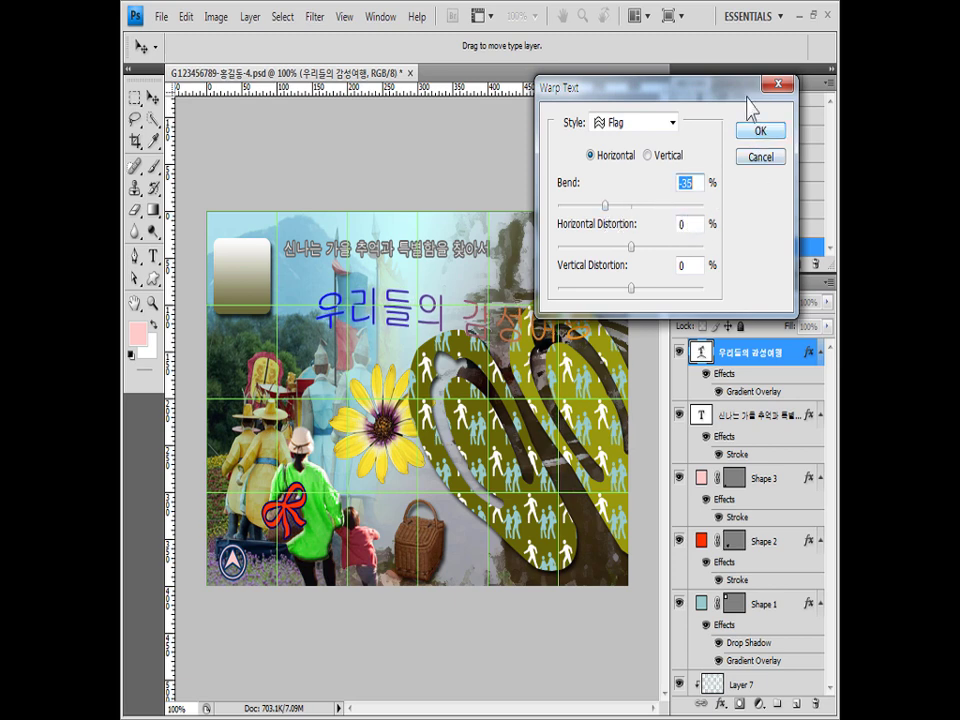
pyautogui.moveTo(748, 88); pyautogui.dragTo(674, 347)
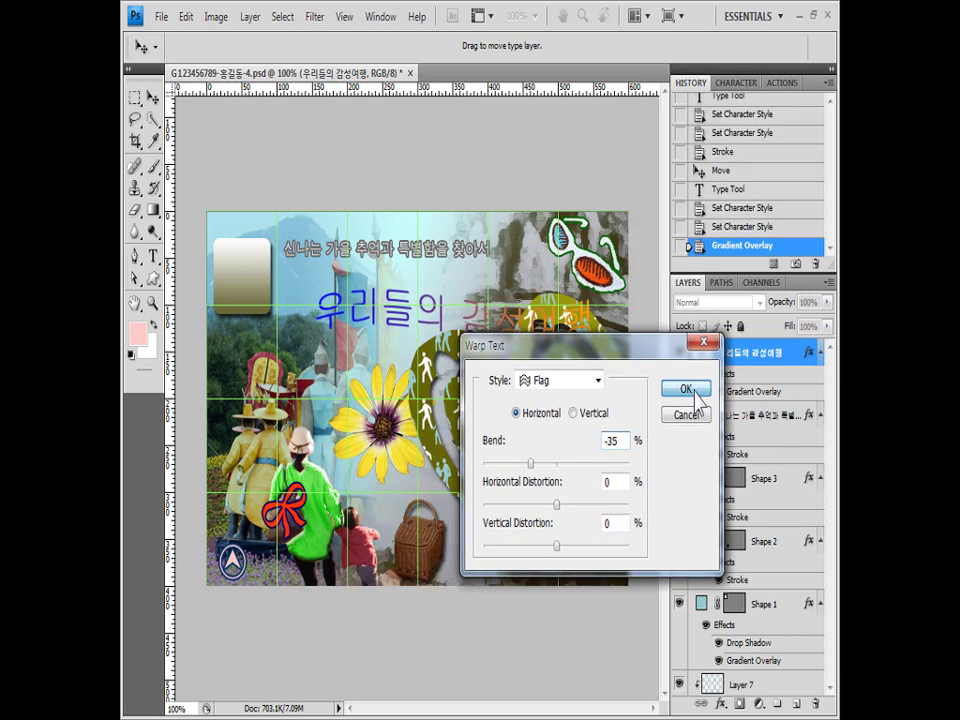
pyautogui.click(686, 389)
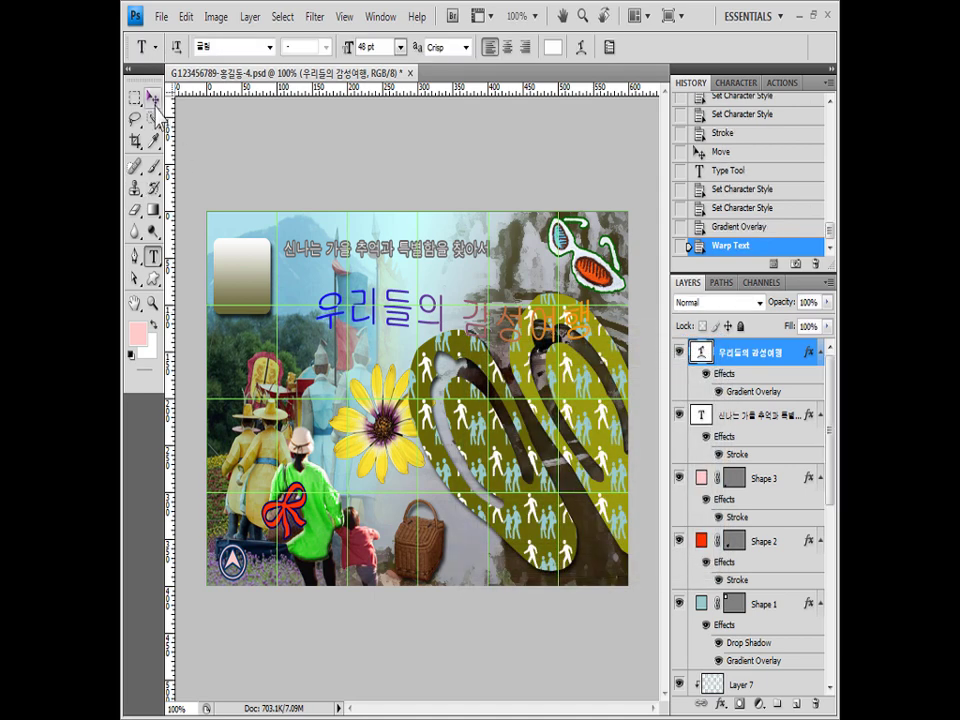
pyautogui.click(152, 97)
pyautogui.moveTo(497, 330); pyautogui.dragTo(468, 309)
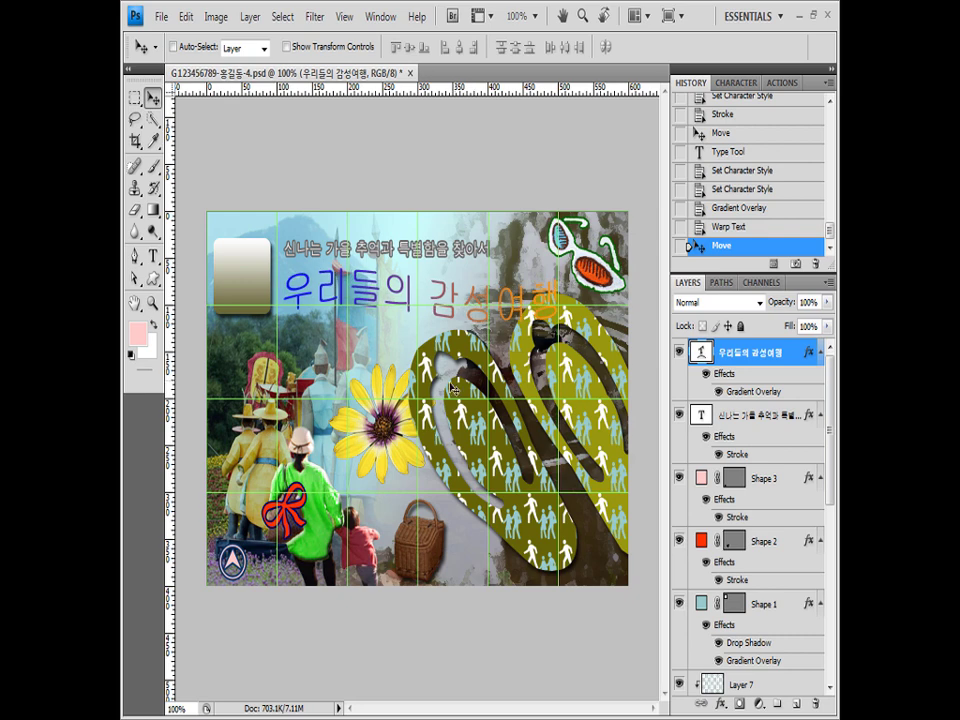
# Add a new text layer reading "Useful Links" at the image's lower edge, just right of the round arrow badge
pyautogui.click(153, 256)
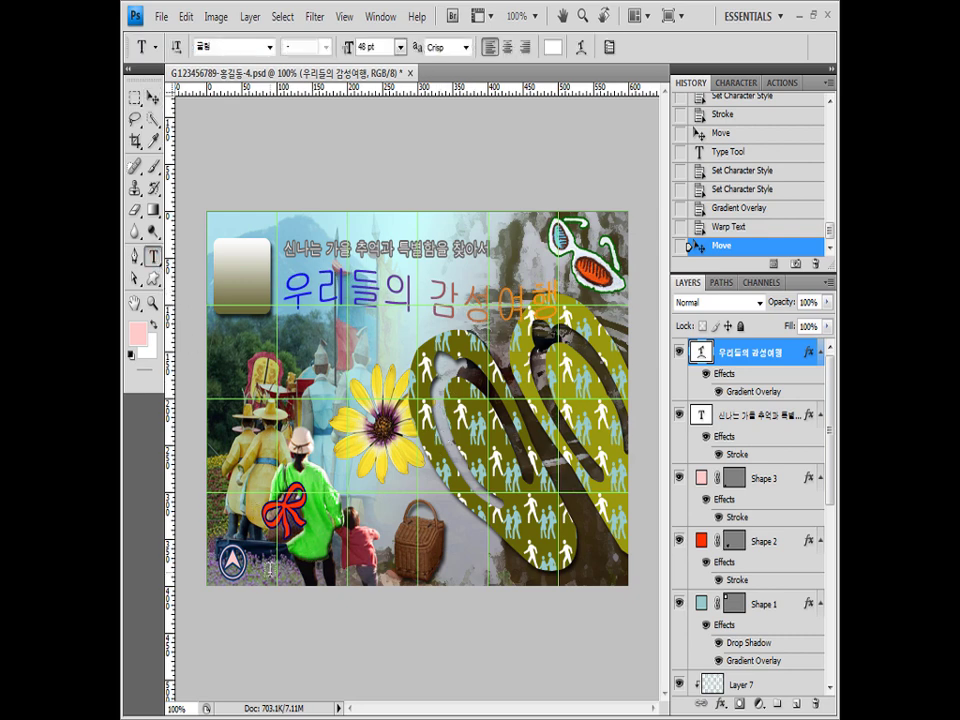
pyautogui.click(268, 568)
pyautogui.write('Useful Links')
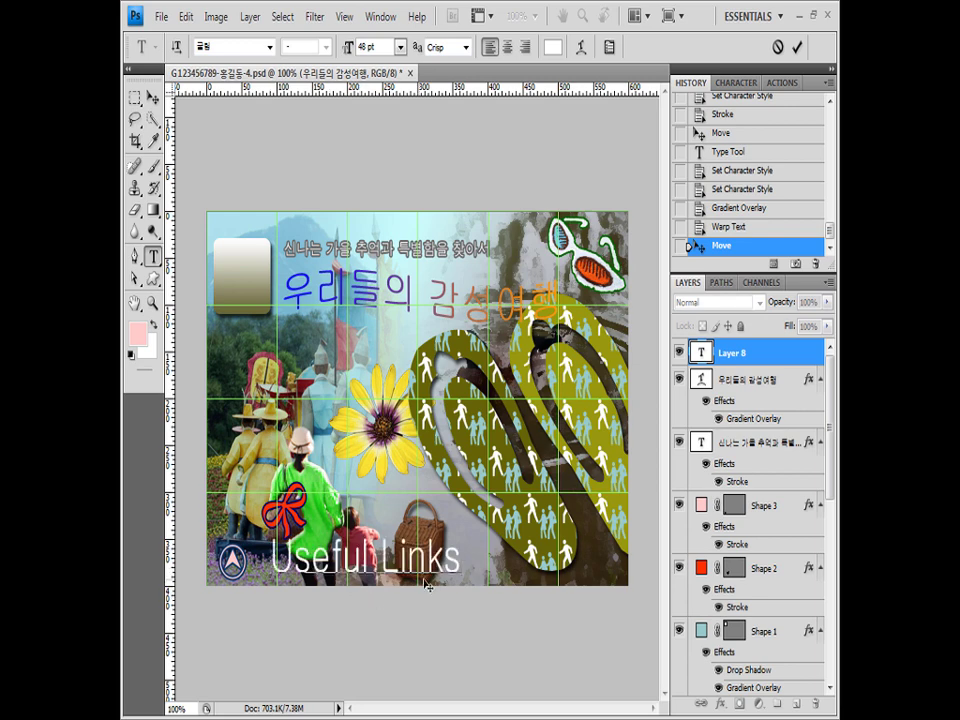
pyautogui.click(741, 356)
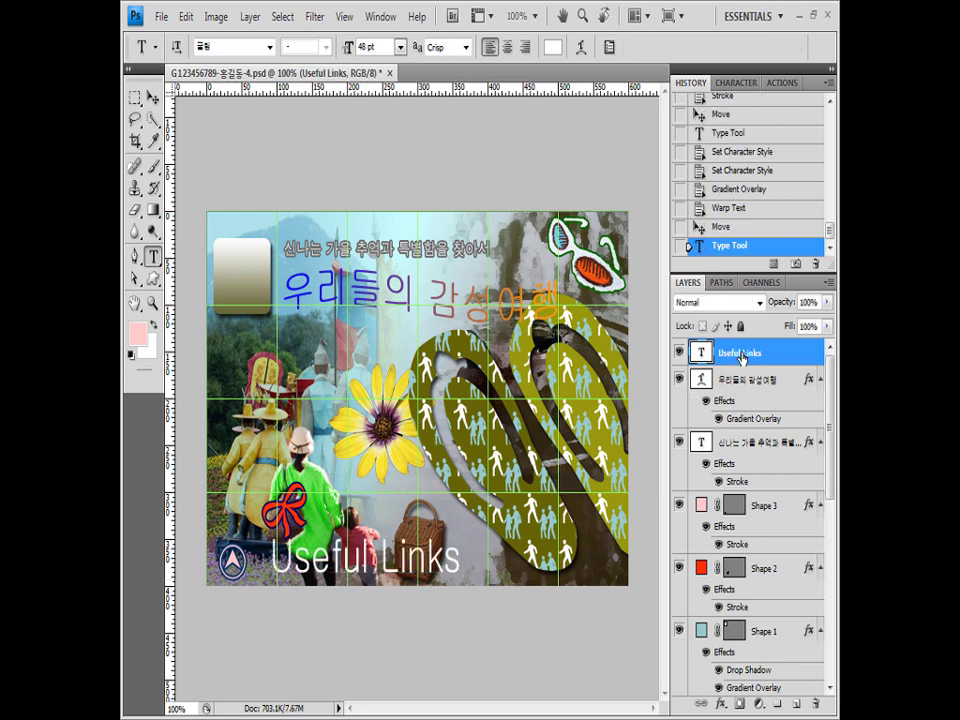
# Set the "Useful Links" text to Times New Roman Bold at 24 pt
pyautogui.click(269, 47)
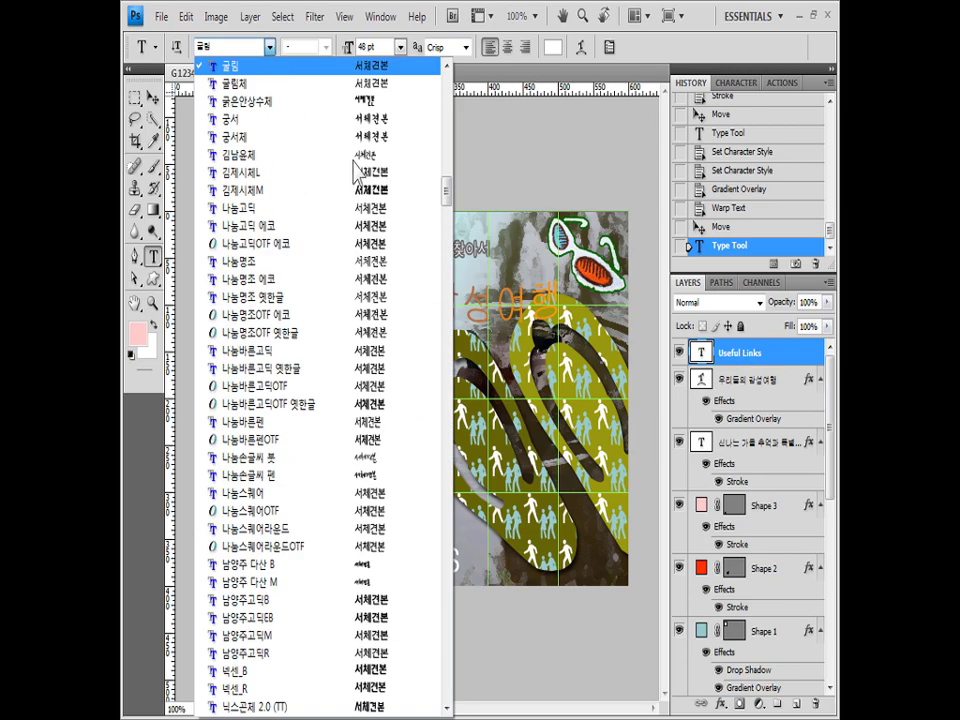
pyautogui.moveTo(450, 190); pyautogui.dragTo(446, 614)
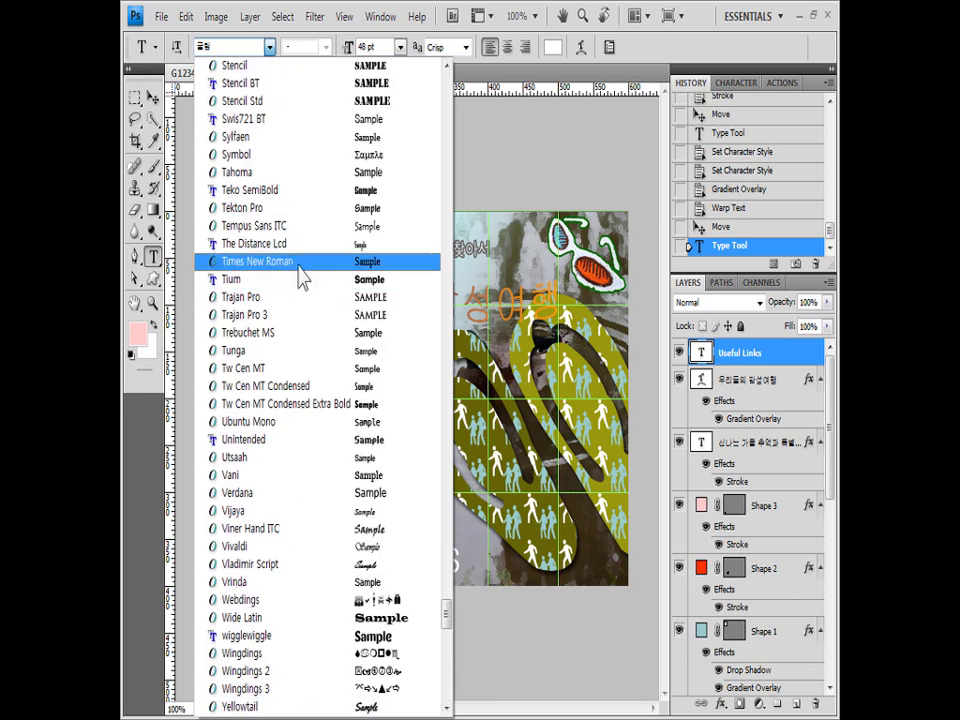
pyautogui.click(302, 263)
pyautogui.click(326, 47)
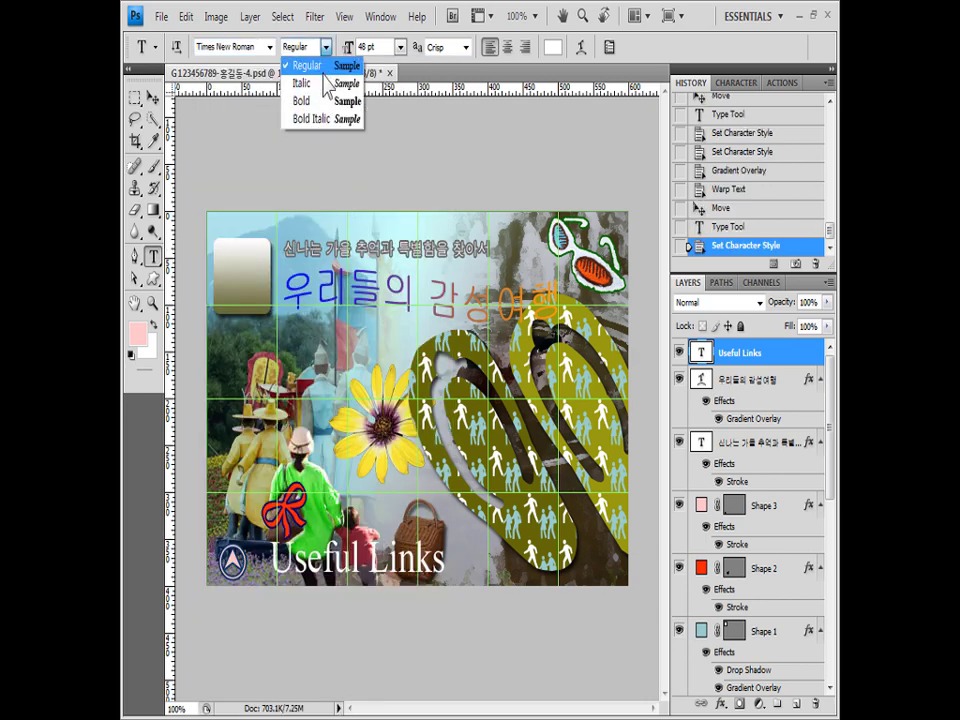
pyautogui.click(331, 102)
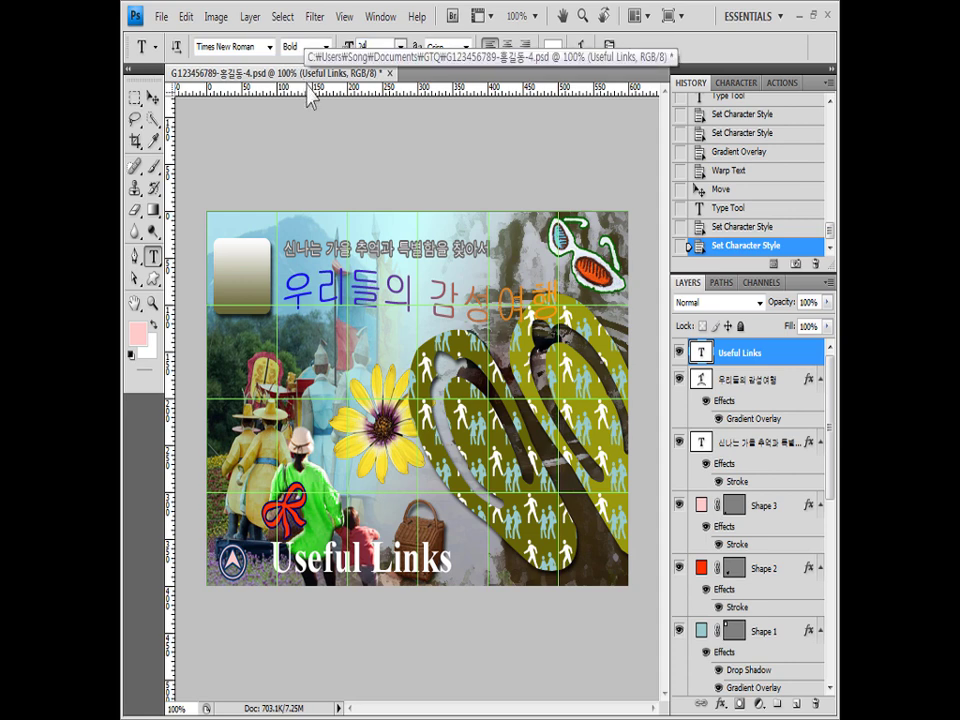
pyautogui.write('24')
pyautogui.press('Return')
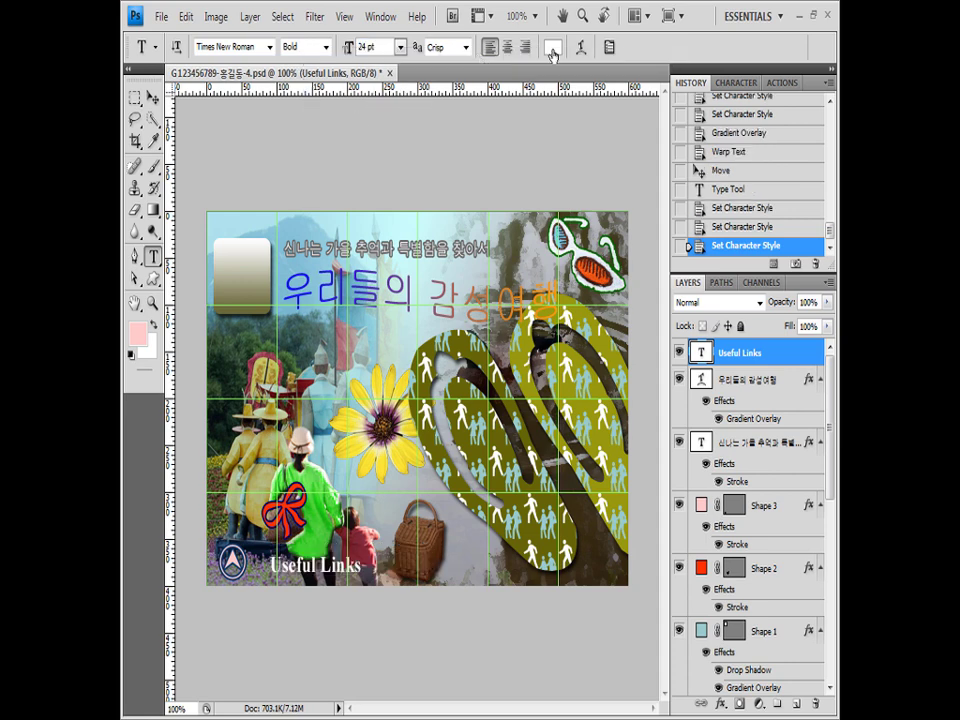
# Set the "Useful Links" text colour to 993399
pyautogui.click(552, 47)
pyautogui.doubleClick(645, 426)
pyautogui.write('993399')
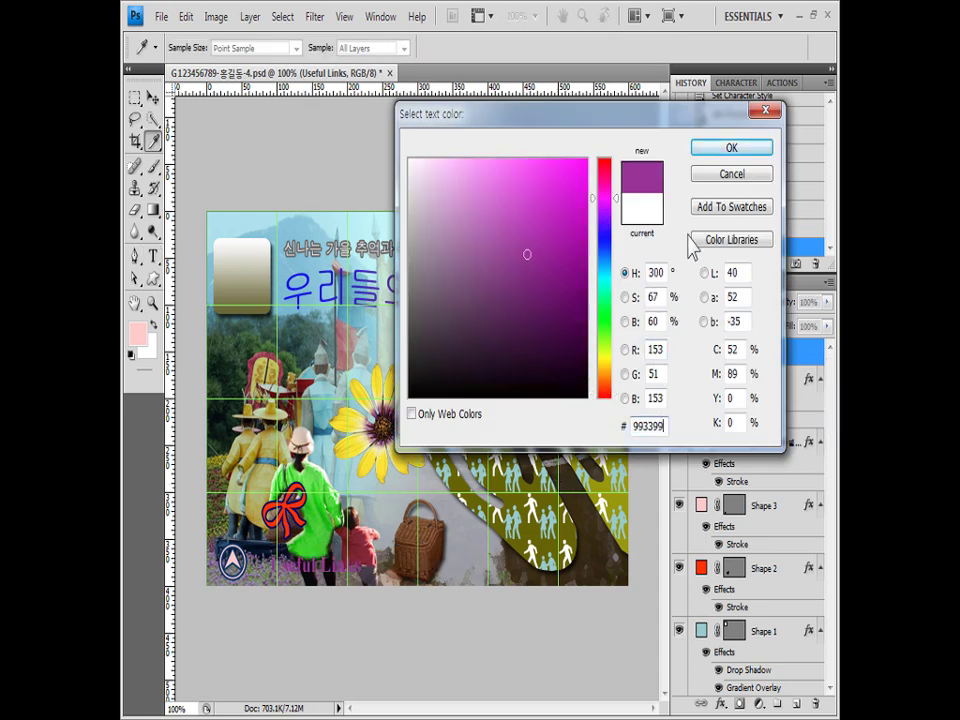
pyautogui.click(731, 148)
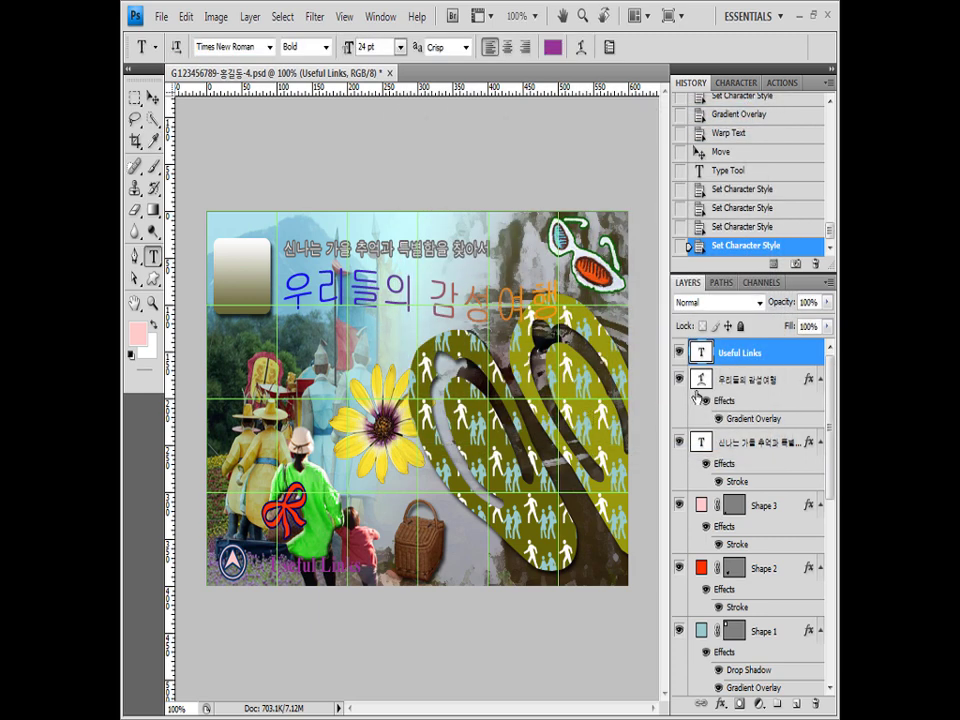
# Add a 2 px white (ffffff) outside stroke to the "Useful Links" text
pyautogui.click(720, 704)
pyautogui.click(728, 697)
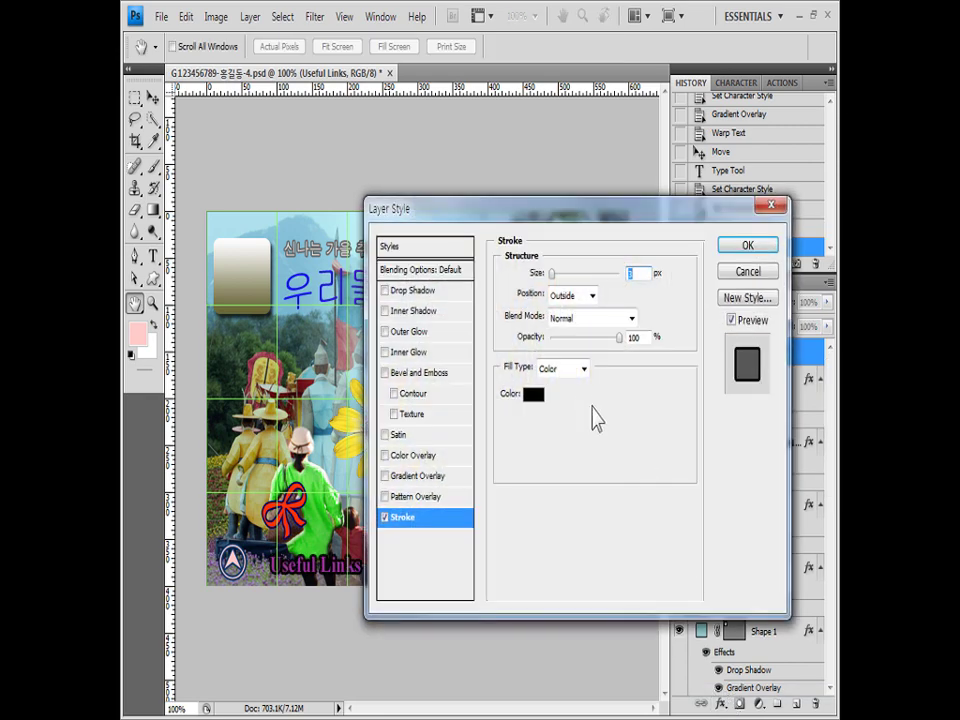
pyautogui.click(530, 395)
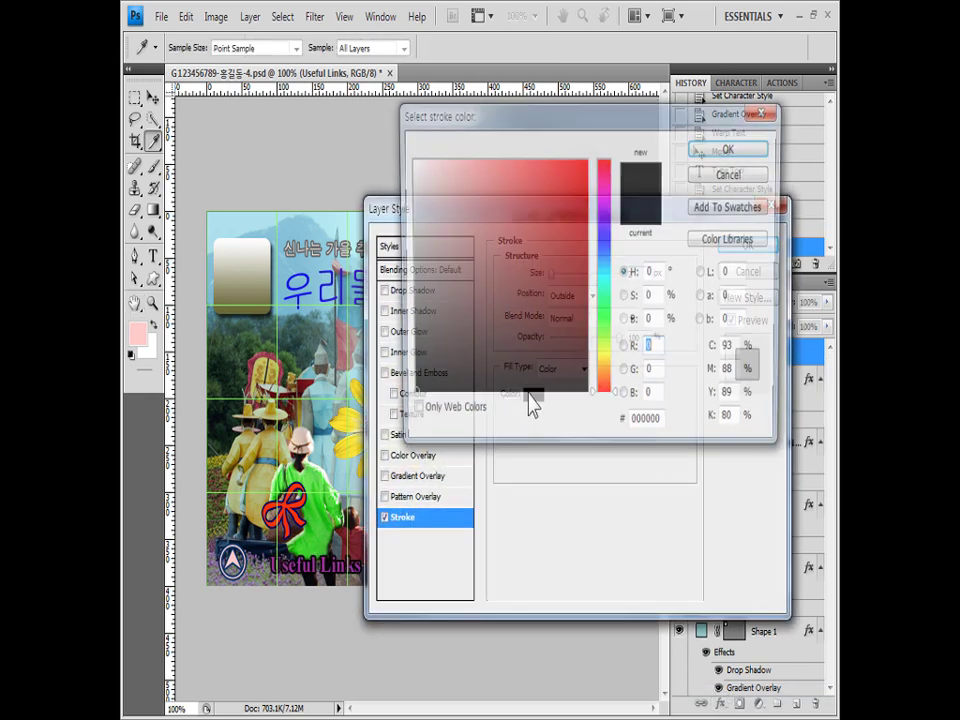
pyautogui.click(409, 159)
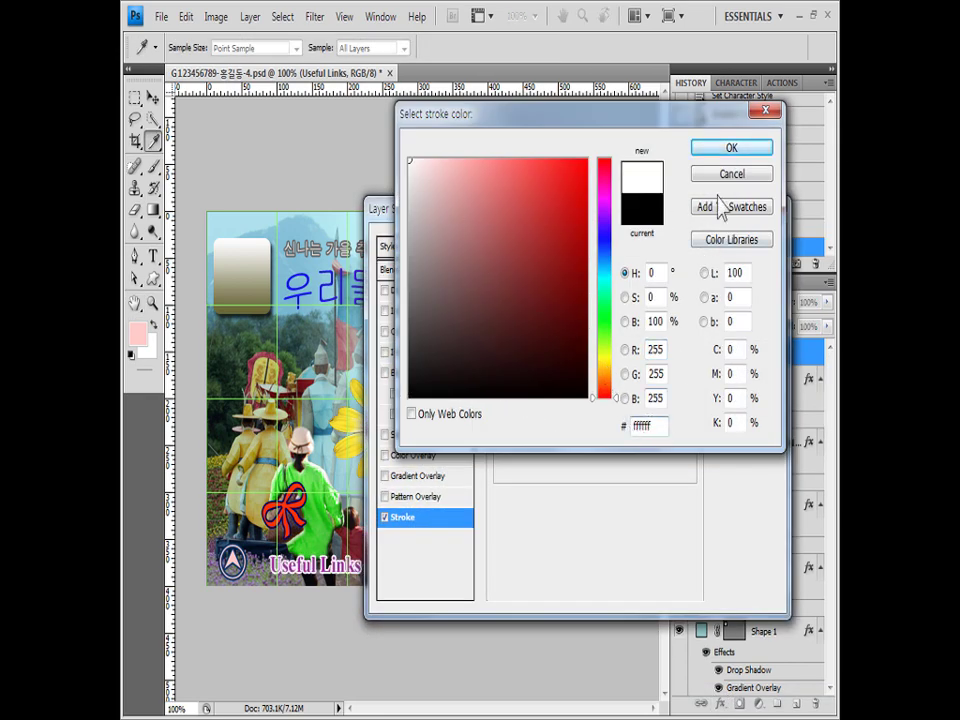
pyautogui.click(731, 148)
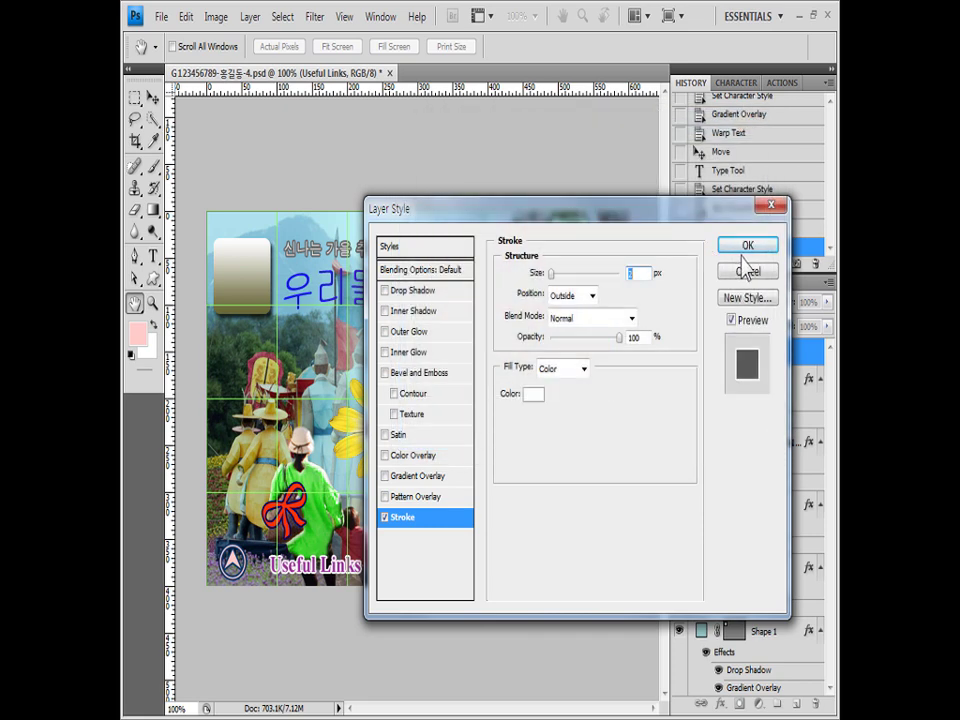
pyautogui.click(754, 247)
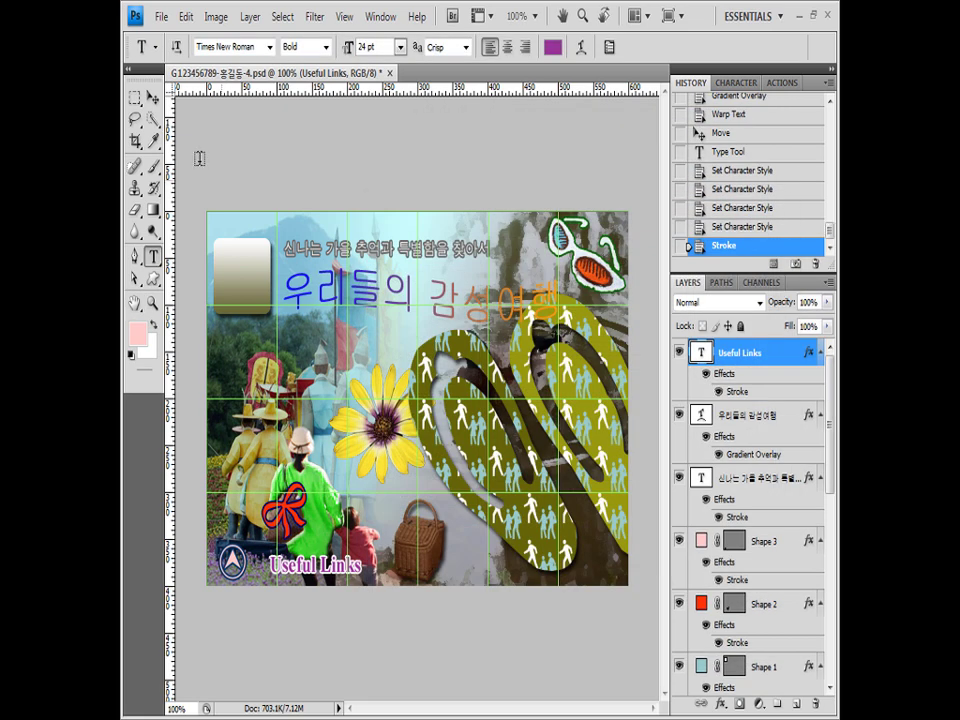
# Warp the "Useful Links" text with a horizontal Arc Upper style at +50% bend
pyautogui.click(152, 97)
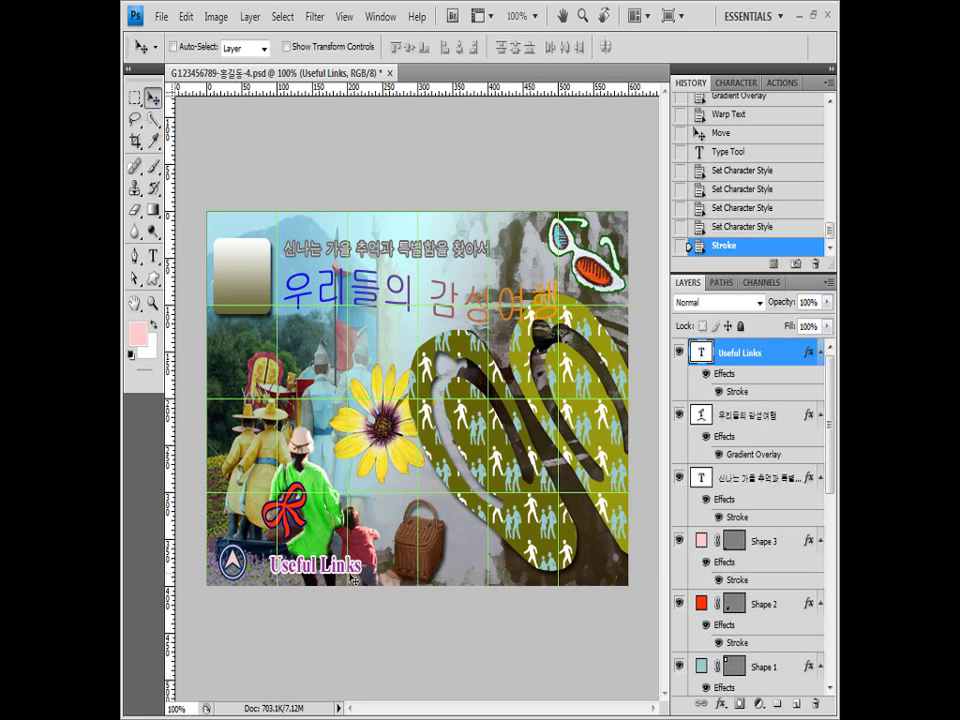
pyautogui.press('t')
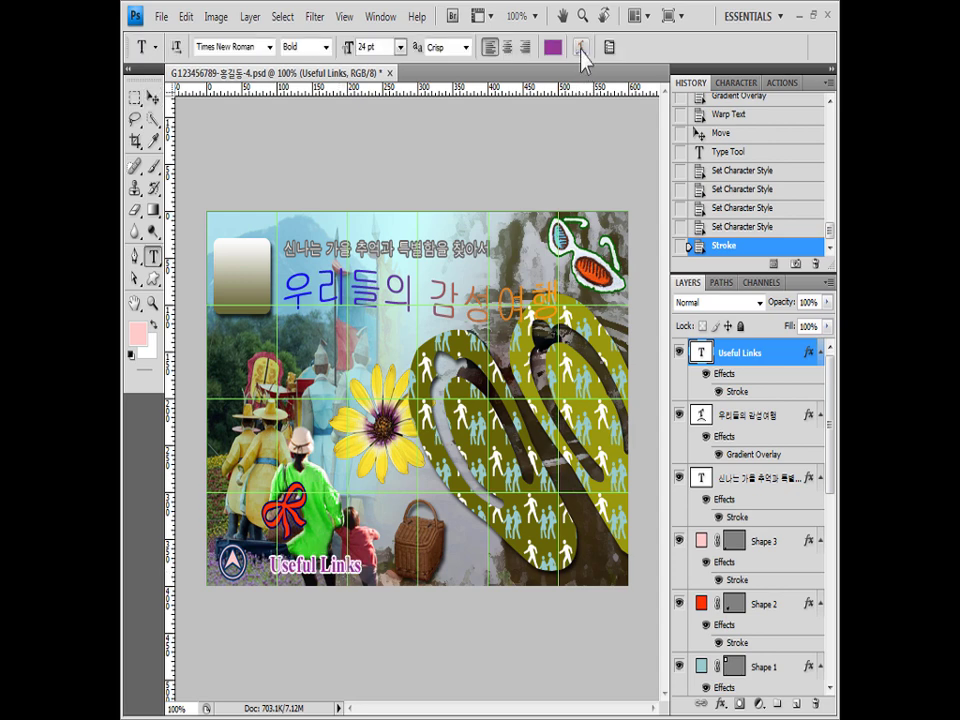
pyautogui.click(581, 50)
pyautogui.click(575, 384)
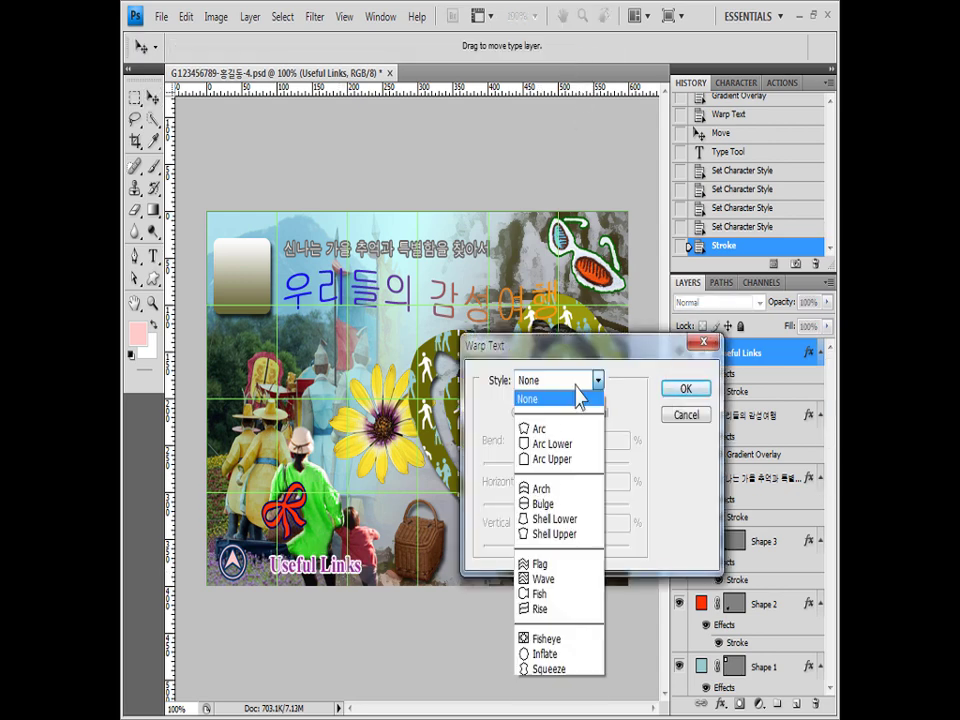
pyautogui.click(584, 461)
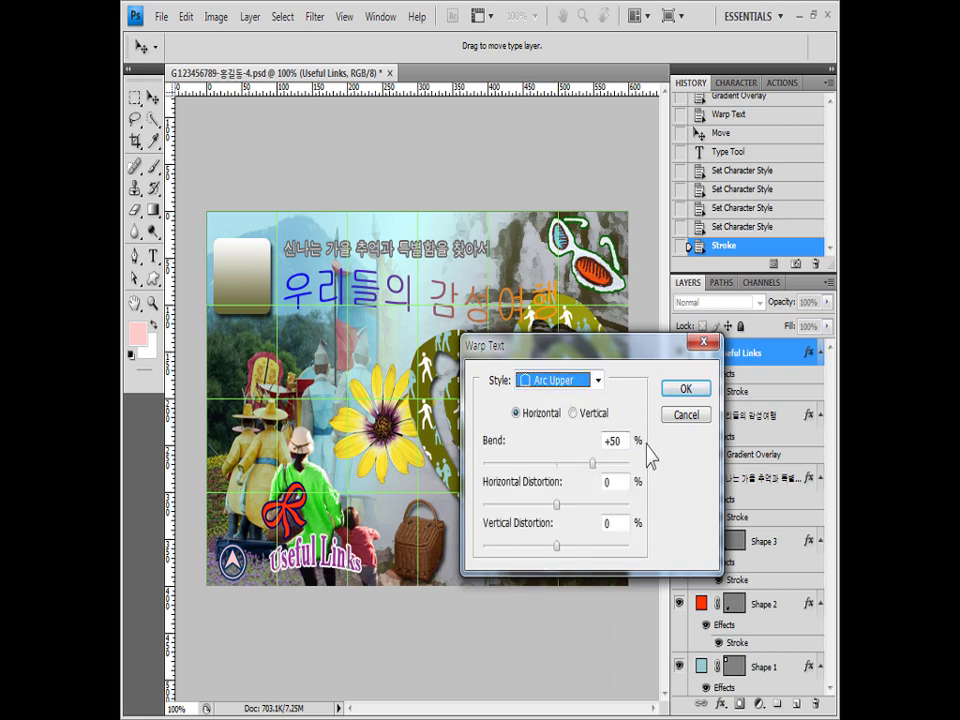
pyautogui.click(686, 390)
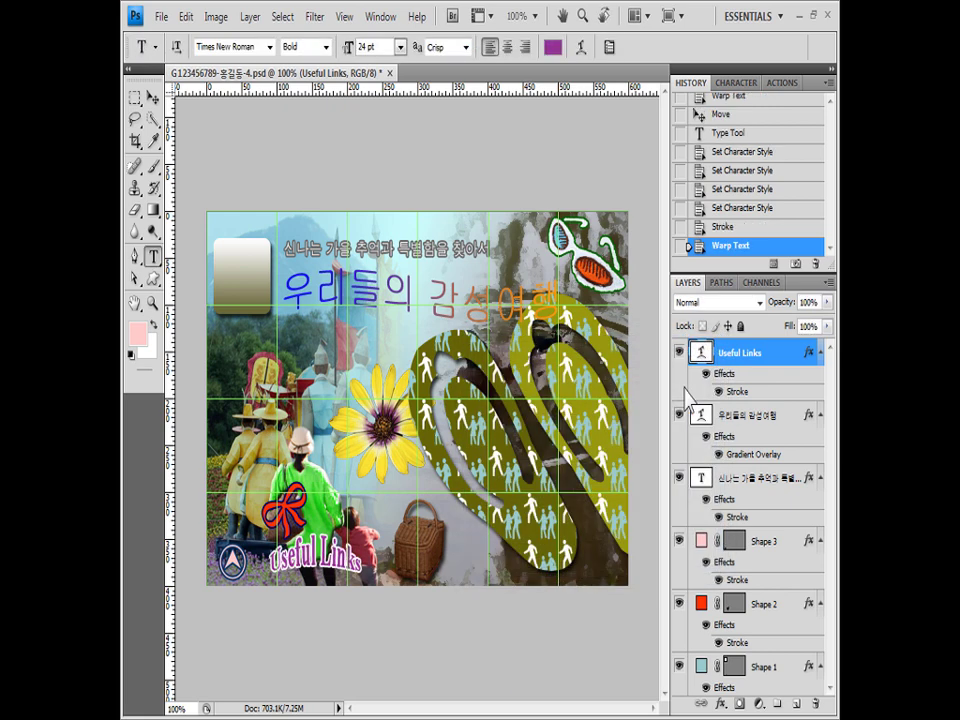
# Move the warped "Useful Links" text left and slightly down, close beside the round arrow badge
pyautogui.click(153, 98)
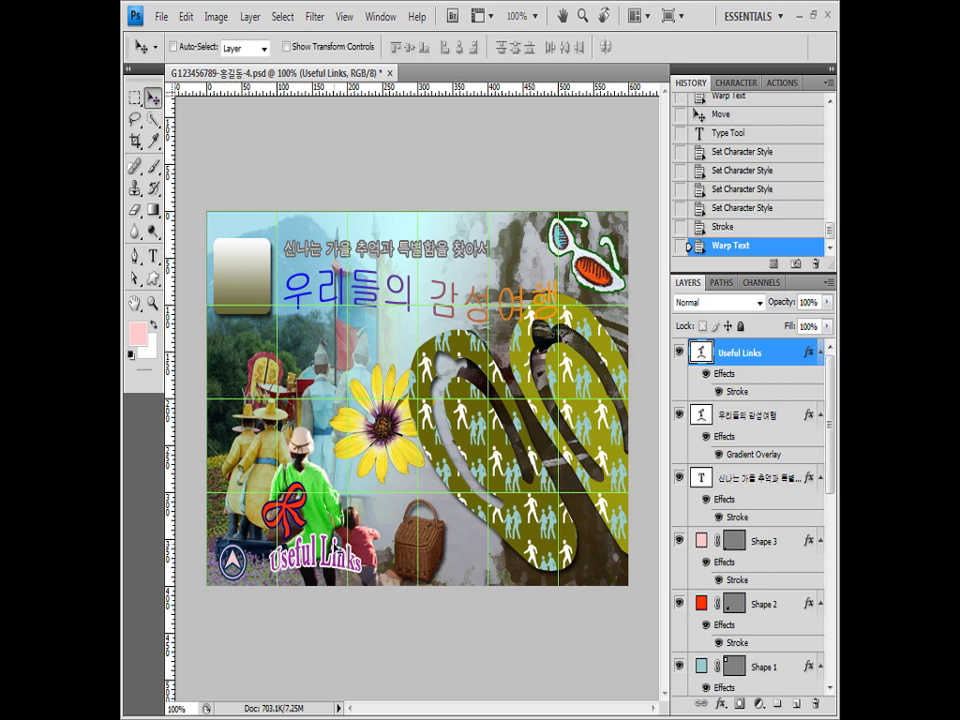
pyautogui.moveTo(336, 550); pyautogui.dragTo(320, 559)
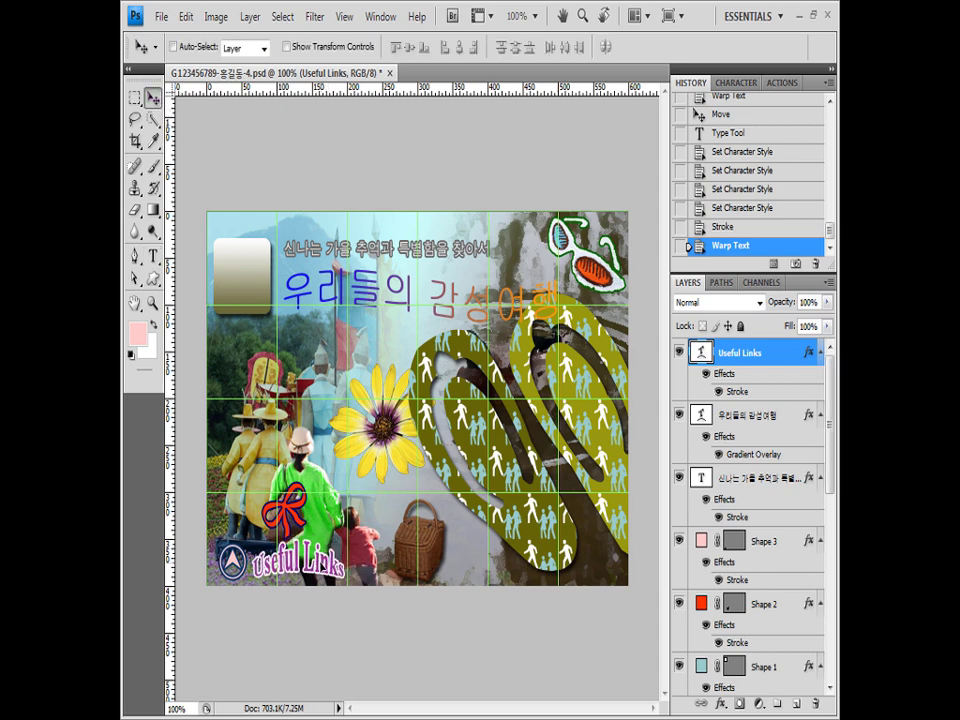
pyautogui.moveTo(245, 410); pyautogui.dragTo(245, 410)
# Add a two-line text layer reading "테마여행 일정보기" on the gradient rounded rectangle
pyautogui.click(153, 257)
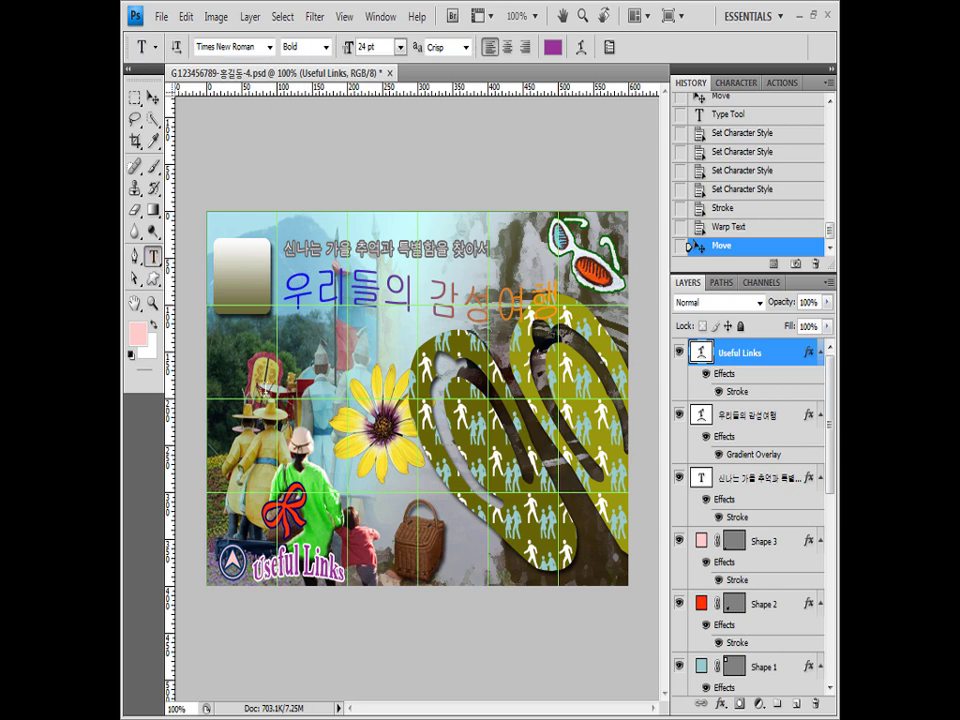
pyautogui.click(226, 271)
pyautogui.write('테마여행 일정보기')
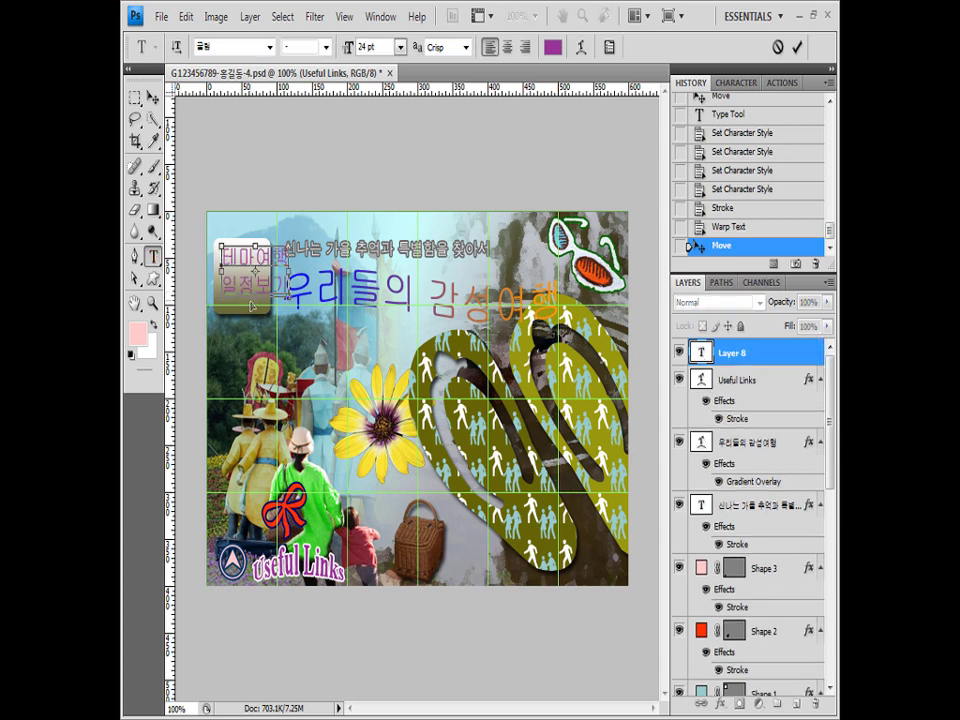
pyautogui.click(757, 352)
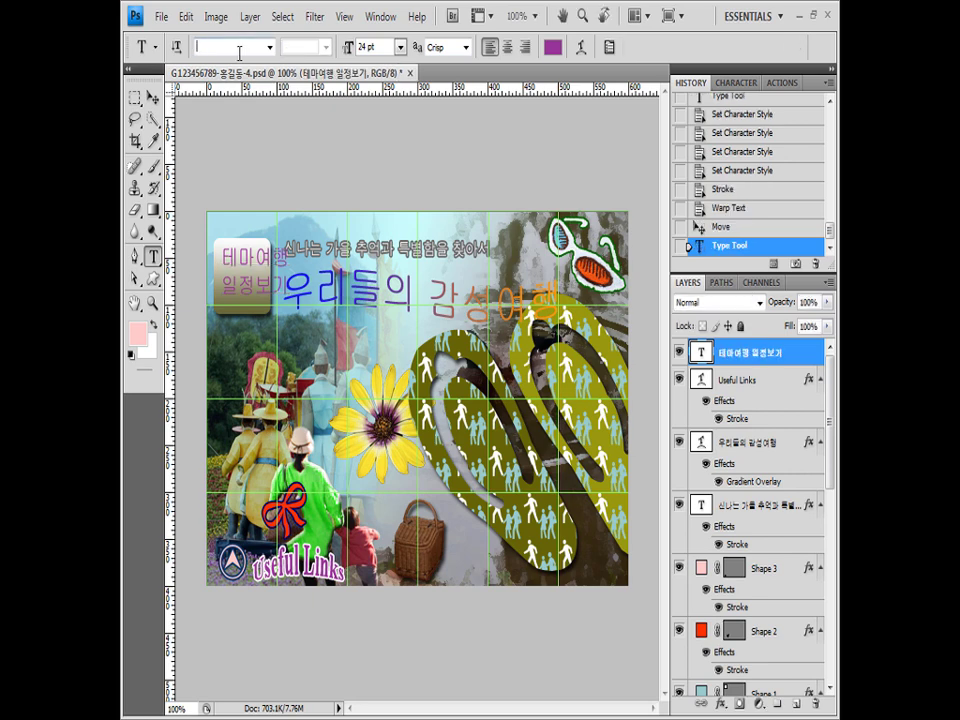
# Set the "테마여행 일정보기" text to the 돋움 font at 16 pt with colour 993399
pyautogui.click(269, 47)
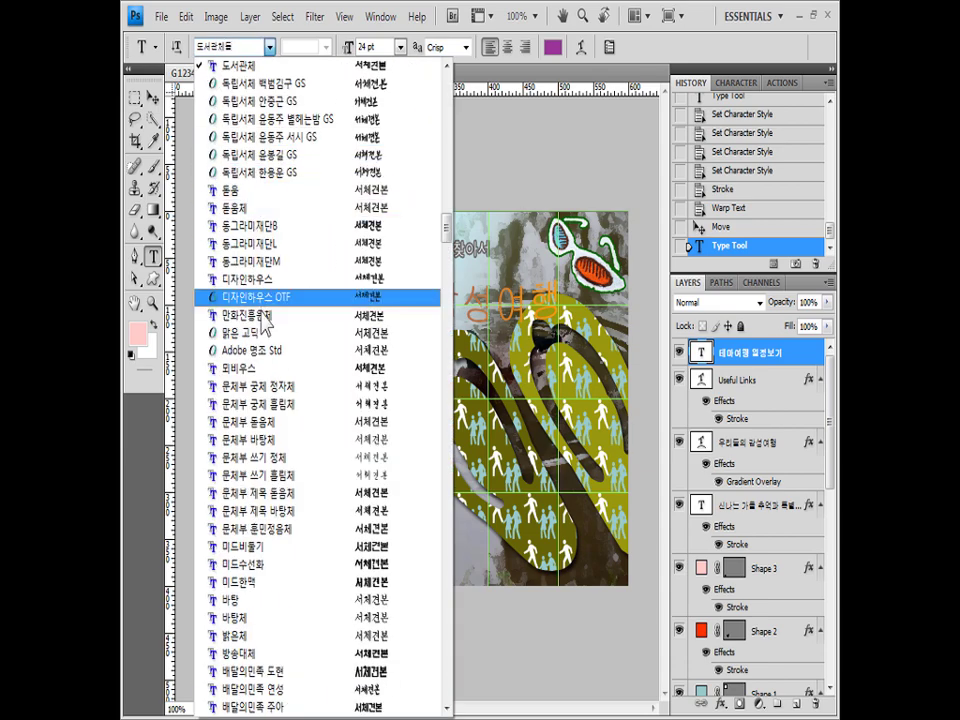
pyautogui.click(270, 191)
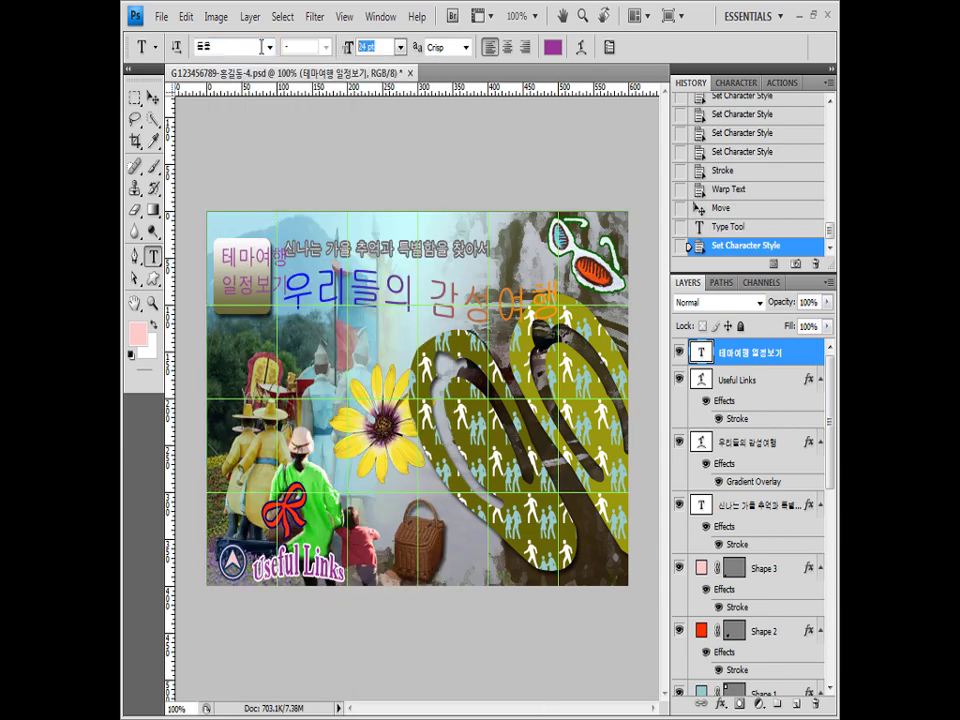
pyautogui.press('Return')
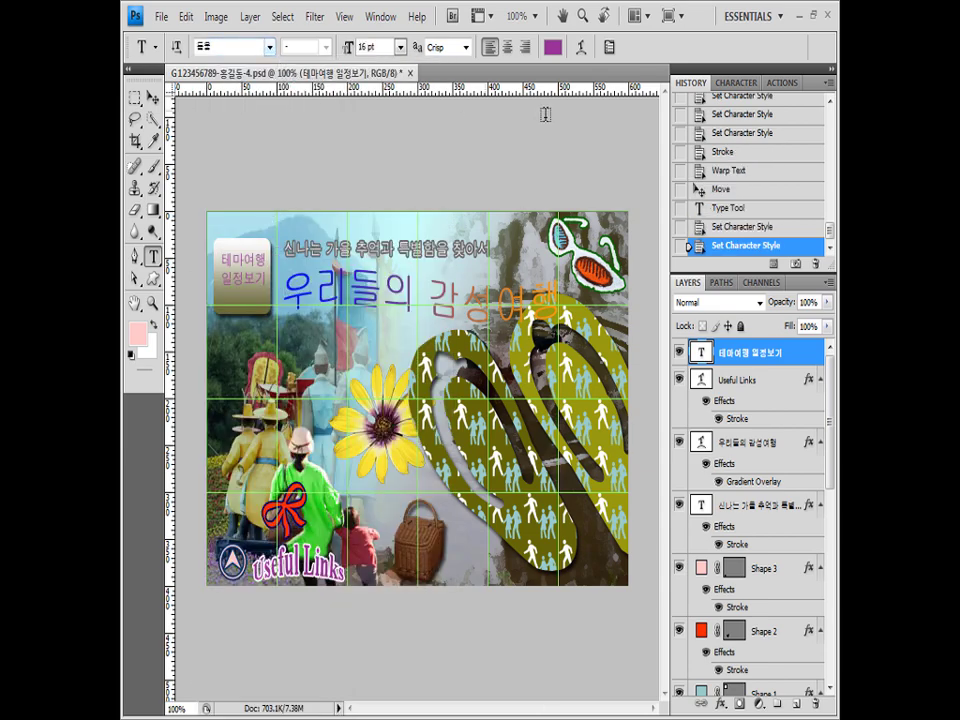
pyautogui.click(553, 50)
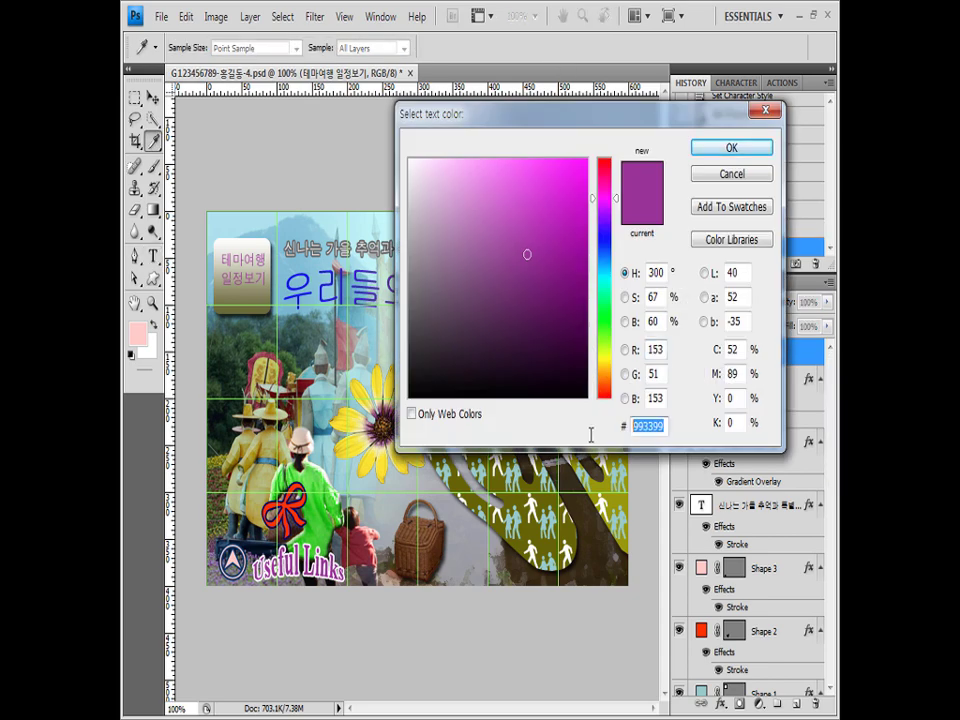
pyautogui.click(732, 148)
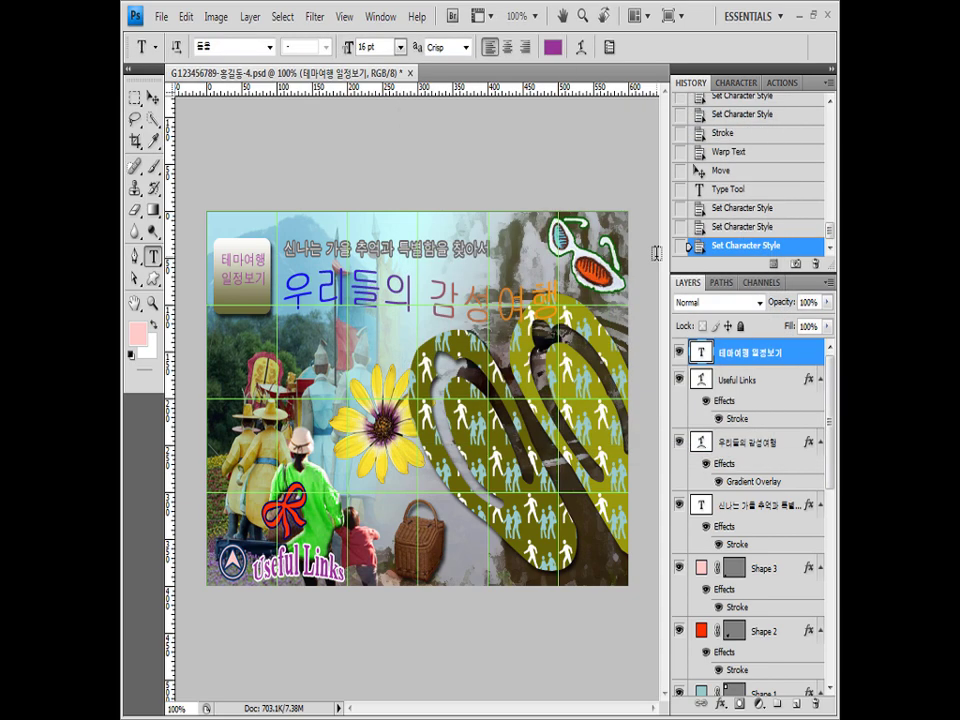
# Add a 2 px white (ffffff) outside stroke to the "테마여행 일정보기" text
pyautogui.click(721, 704)
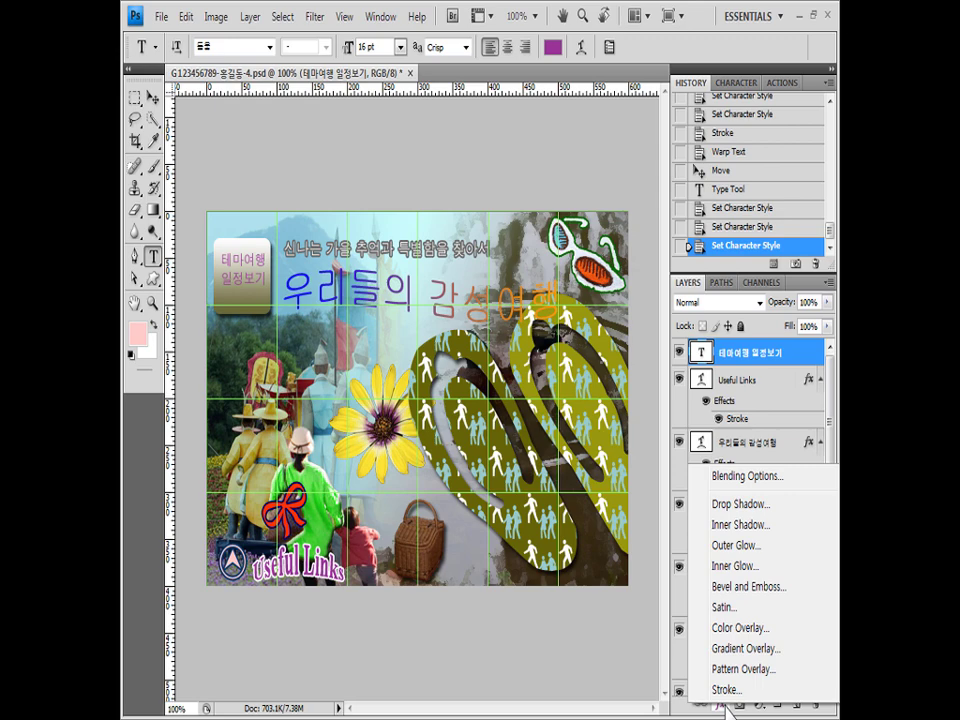
pyautogui.click(727, 690)
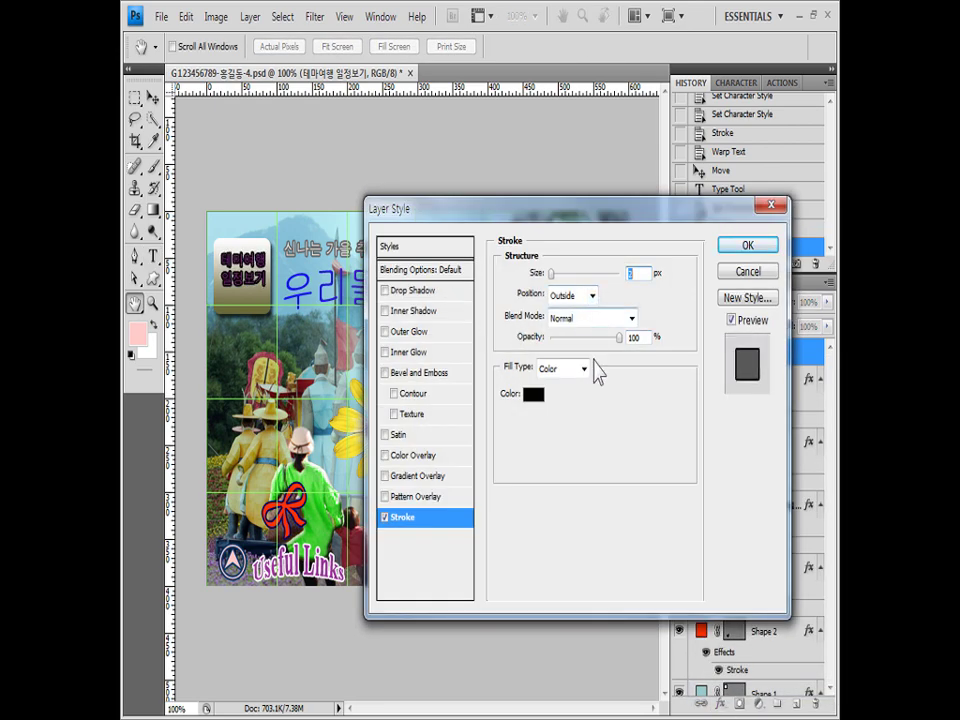
pyautogui.click(533, 395)
pyautogui.click(410, 161)
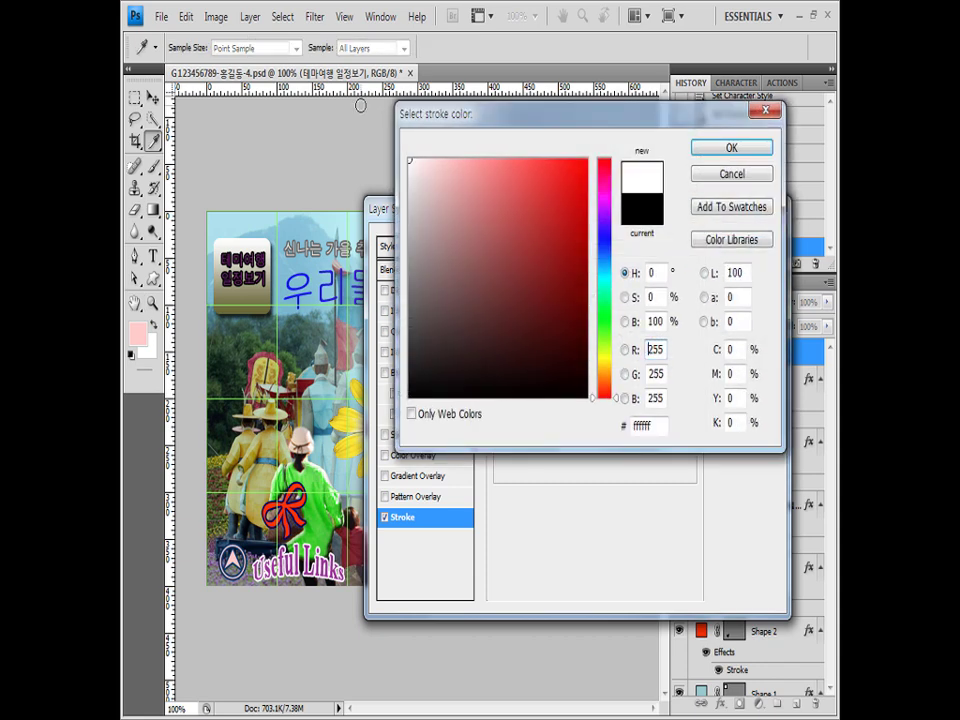
pyautogui.click(731, 148)
pyautogui.click(748, 244)
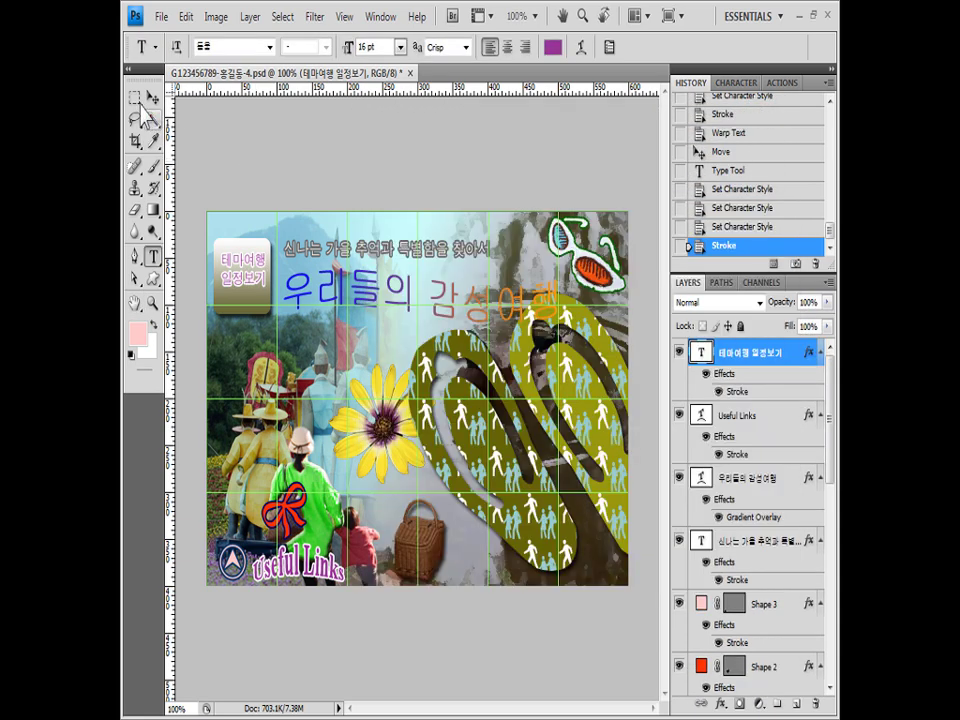
# Center the "테마여행 일정보기" text on the rounded rectangle by moving it slightly down, and set its leading to 24 pt
pyautogui.click(152, 97)
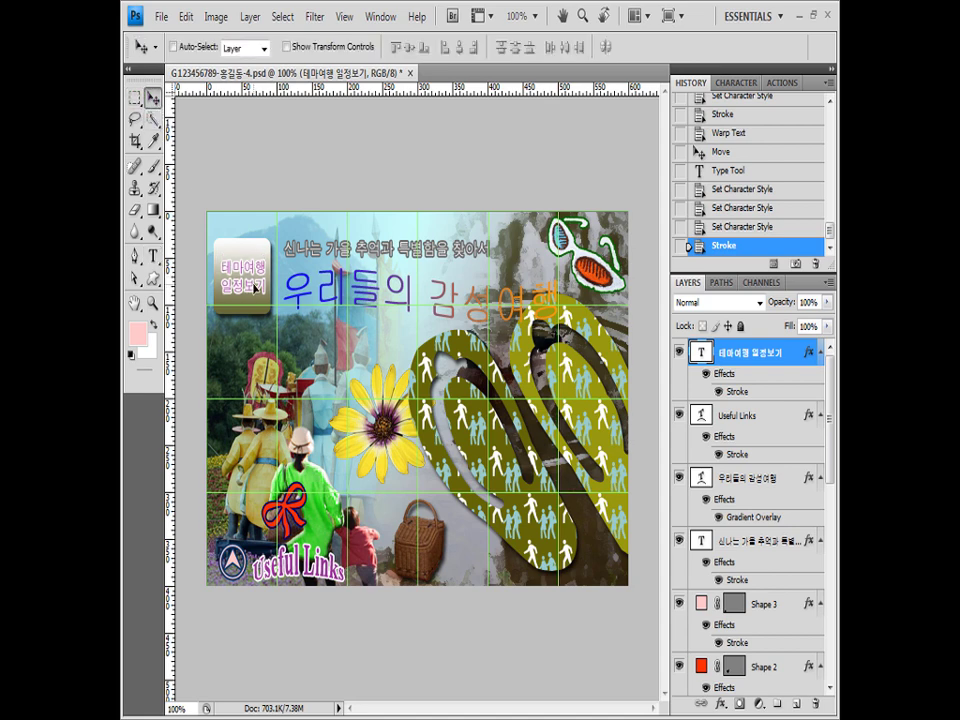
pyautogui.moveTo(267, 296); pyautogui.dragTo(267, 305)
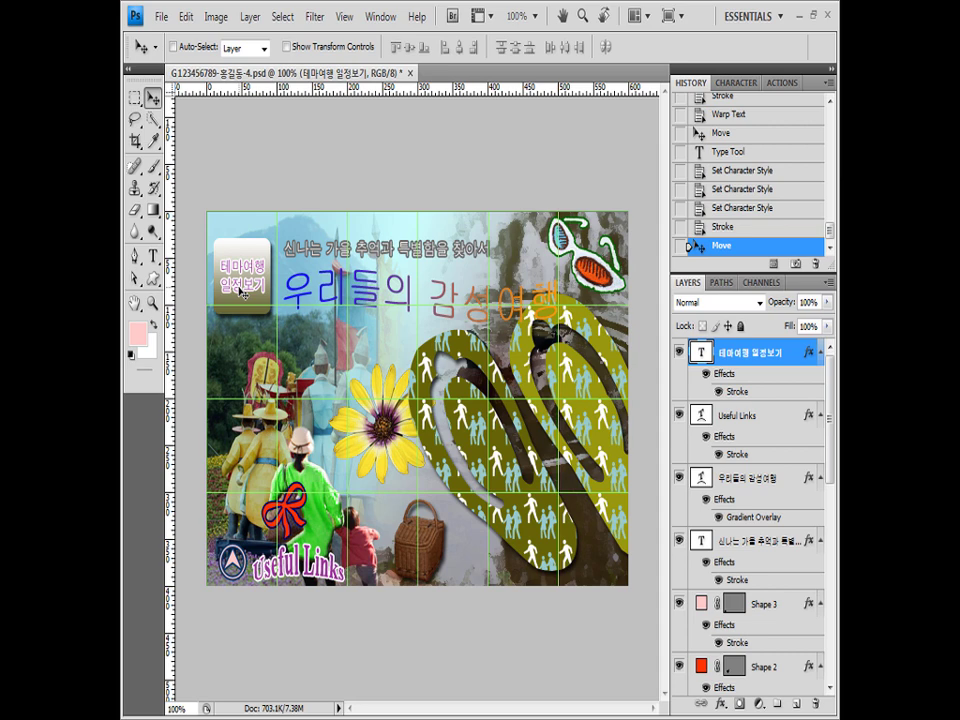
pyautogui.click(740, 83)
pyautogui.click(808, 132)
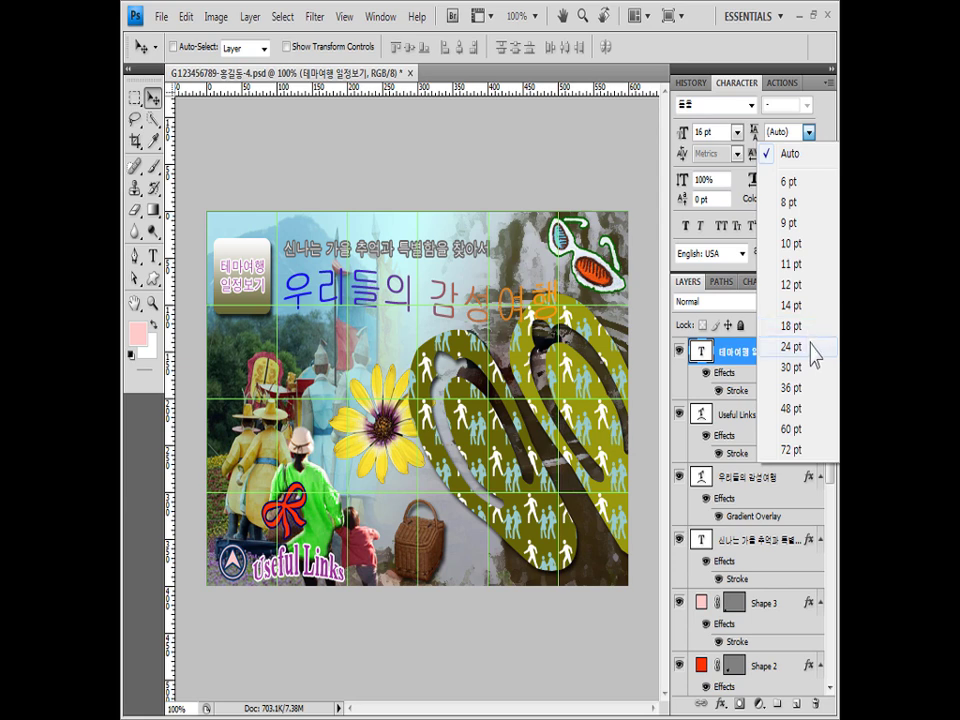
pyautogui.click(814, 347)
pyautogui.click(808, 132)
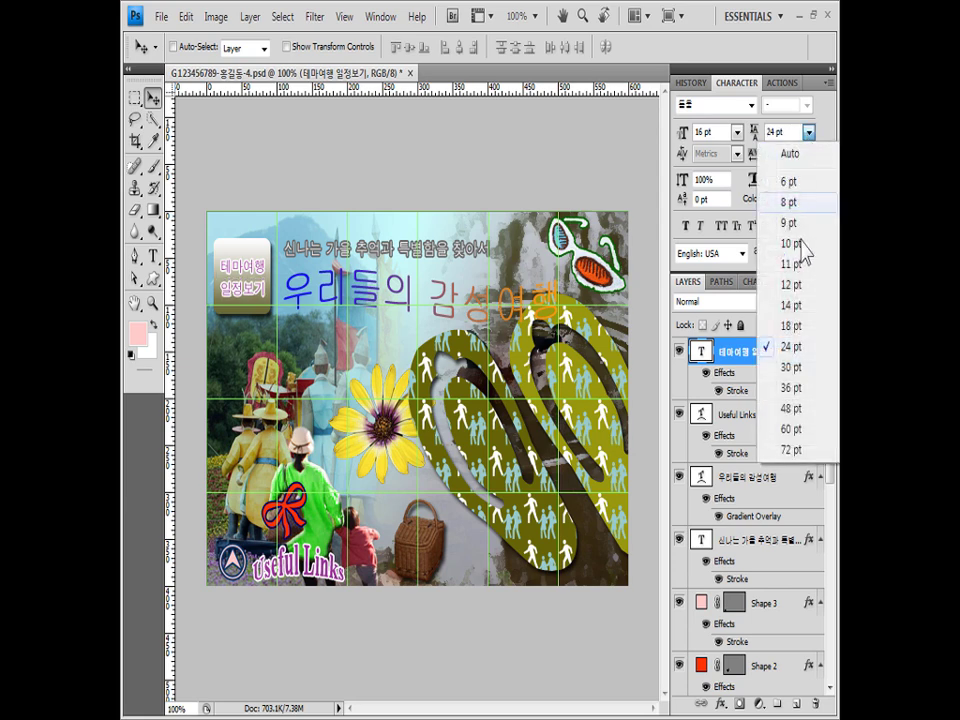
pyautogui.click(795, 367)
pyautogui.click(808, 132)
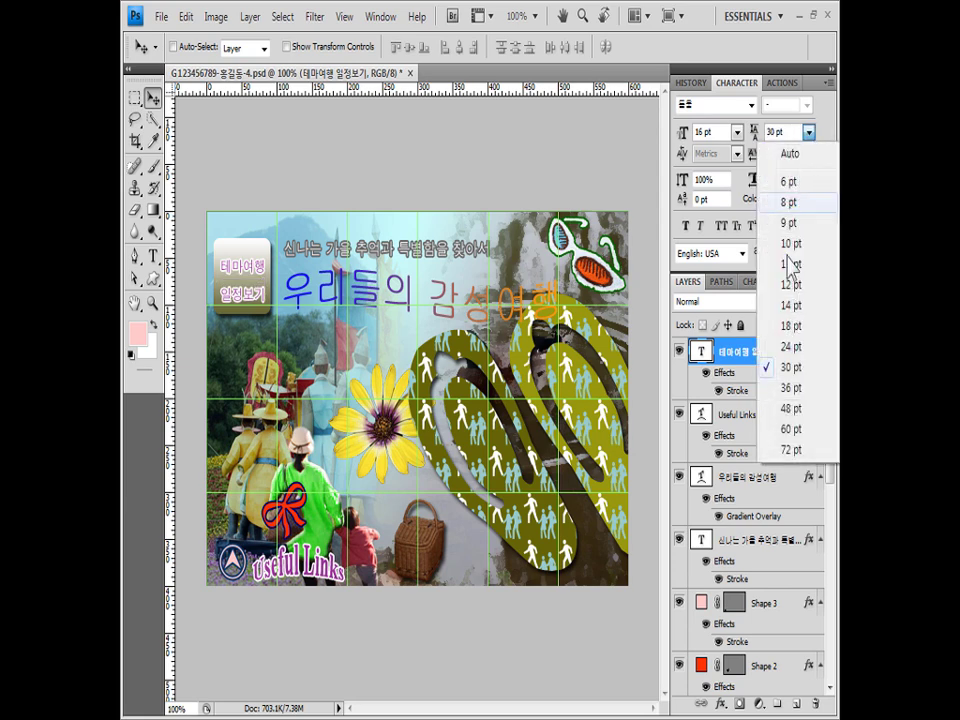
pyautogui.click(800, 346)
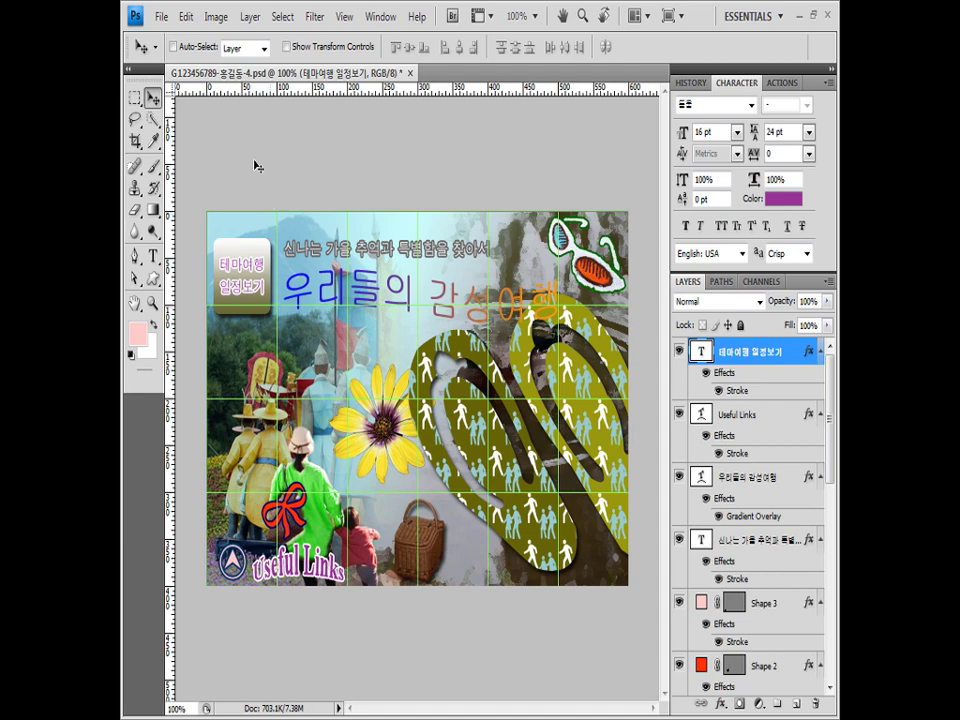
# Save a JPEG copy of the composite in the GTQ folder under the existing file name, at Maximum quality 12, Baseline ("Standard")
pyautogui.click(161, 17)
pyautogui.click(183, 270)
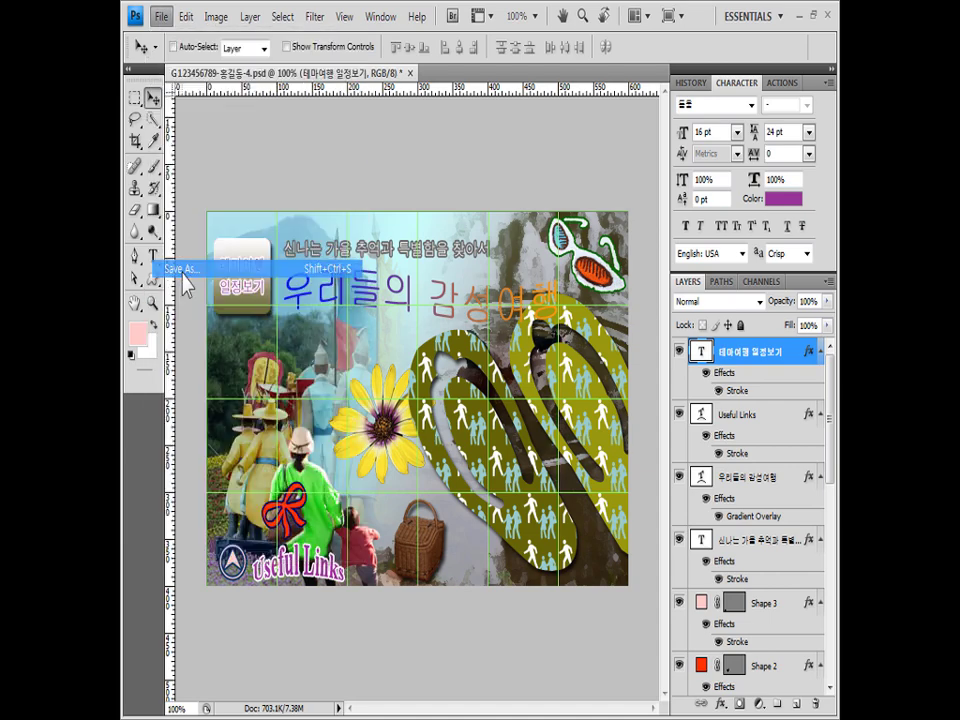
pyautogui.click(345, 393)
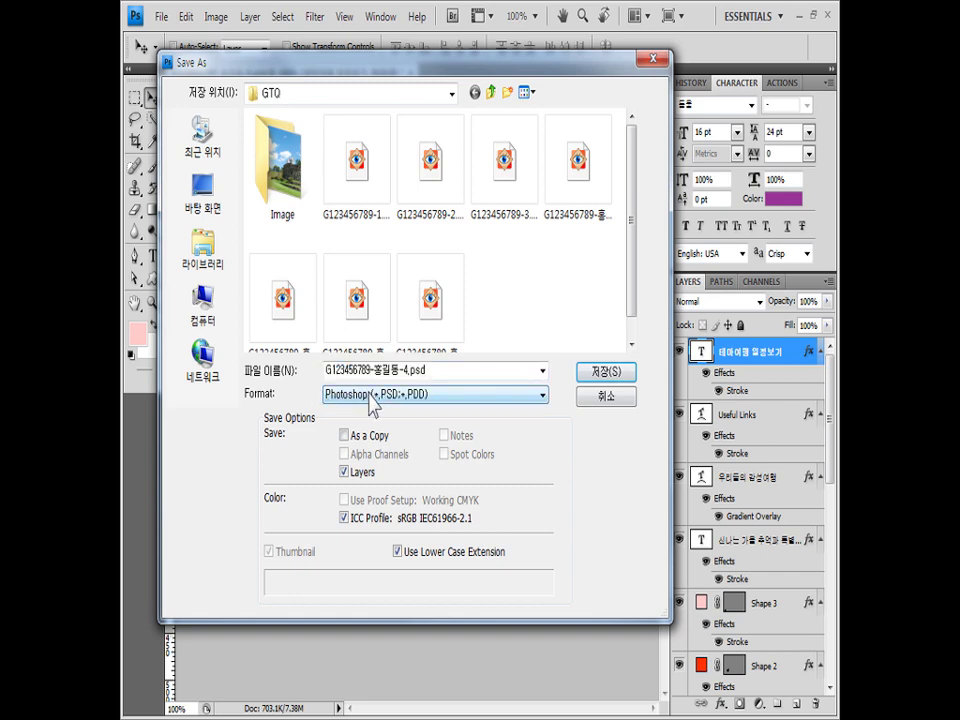
pyautogui.click(372, 397)
pyautogui.click(381, 500)
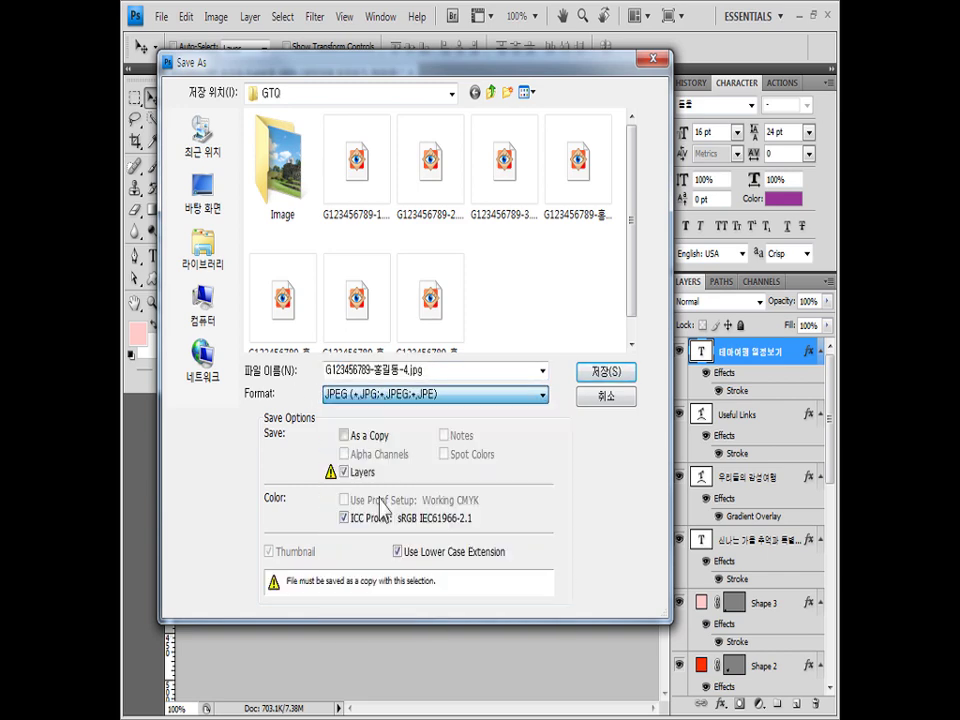
pyautogui.click(600, 374)
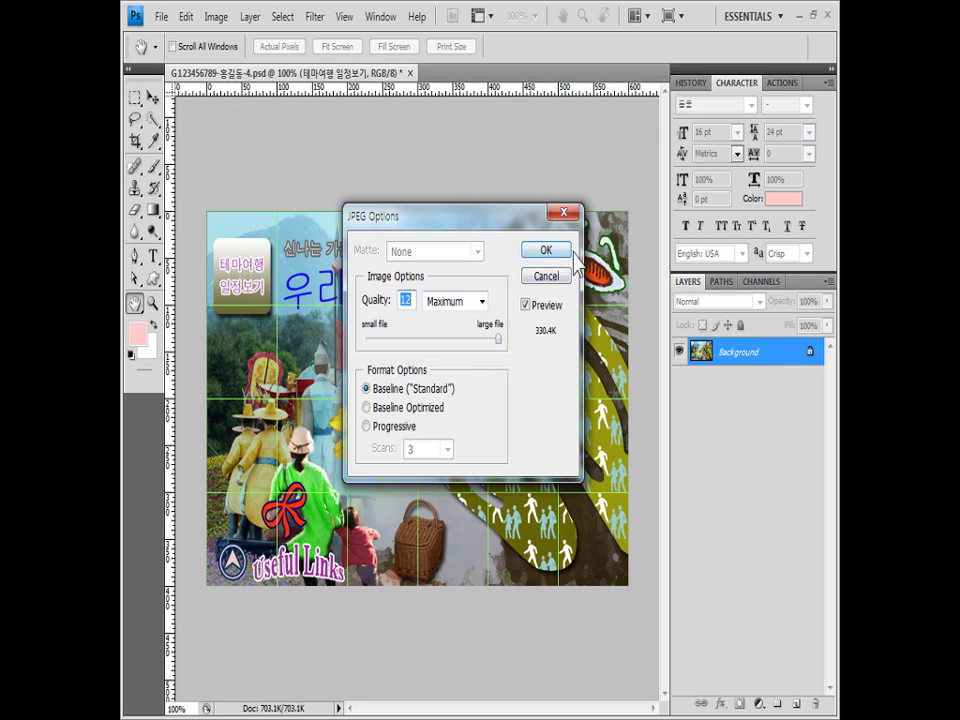
pyautogui.click(560, 250)
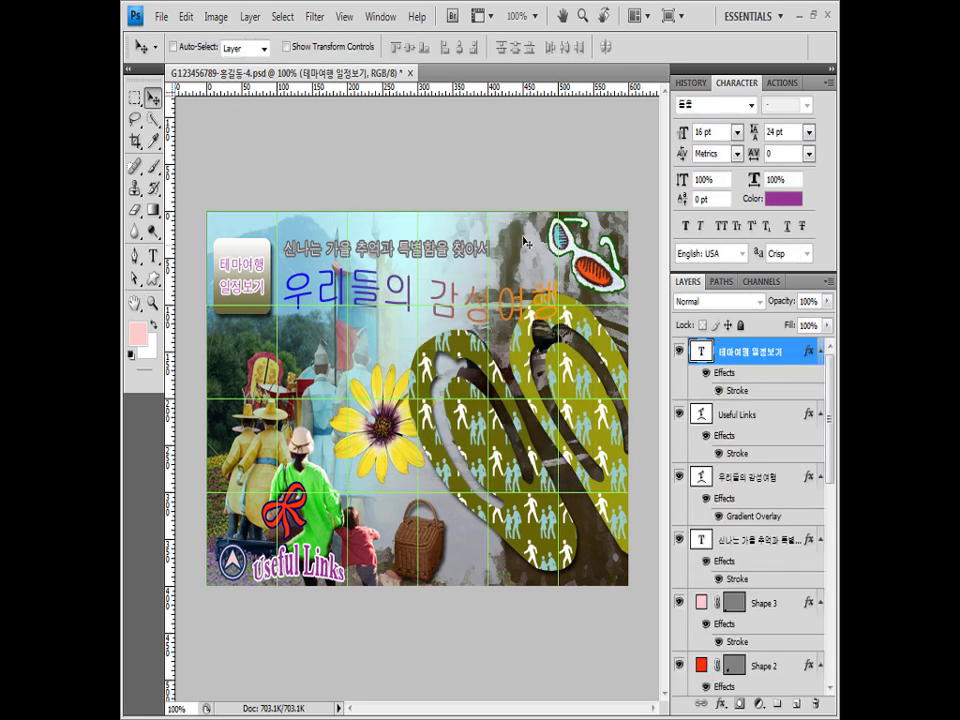
# Resize the whole composite image to 60 x 40 pixels with proportions constrained
pyautogui.click(216, 17)
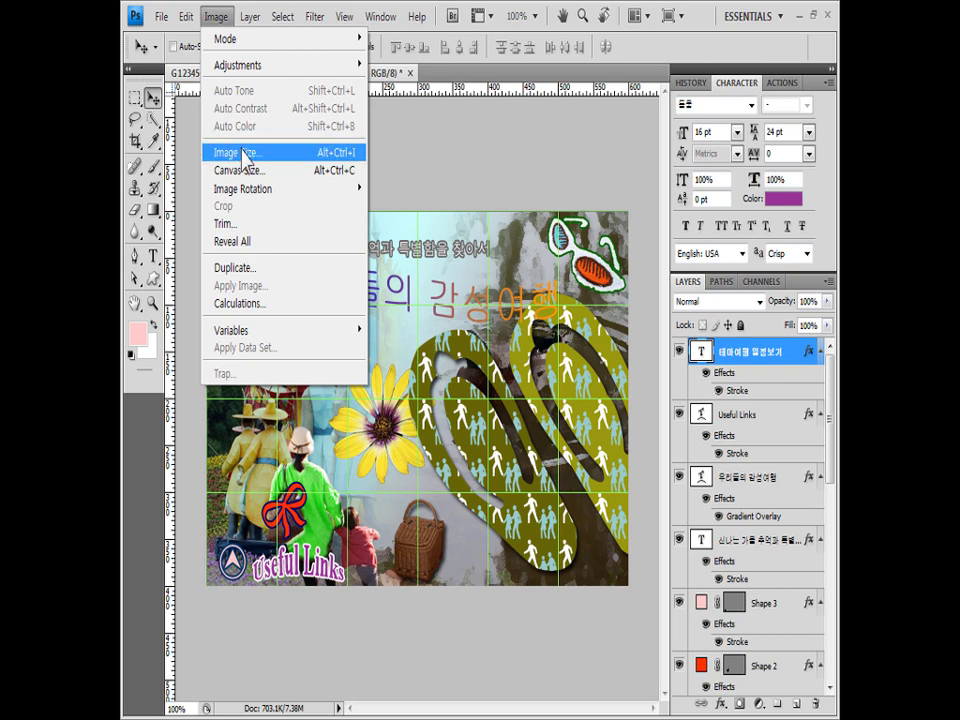
pyautogui.click(246, 155)
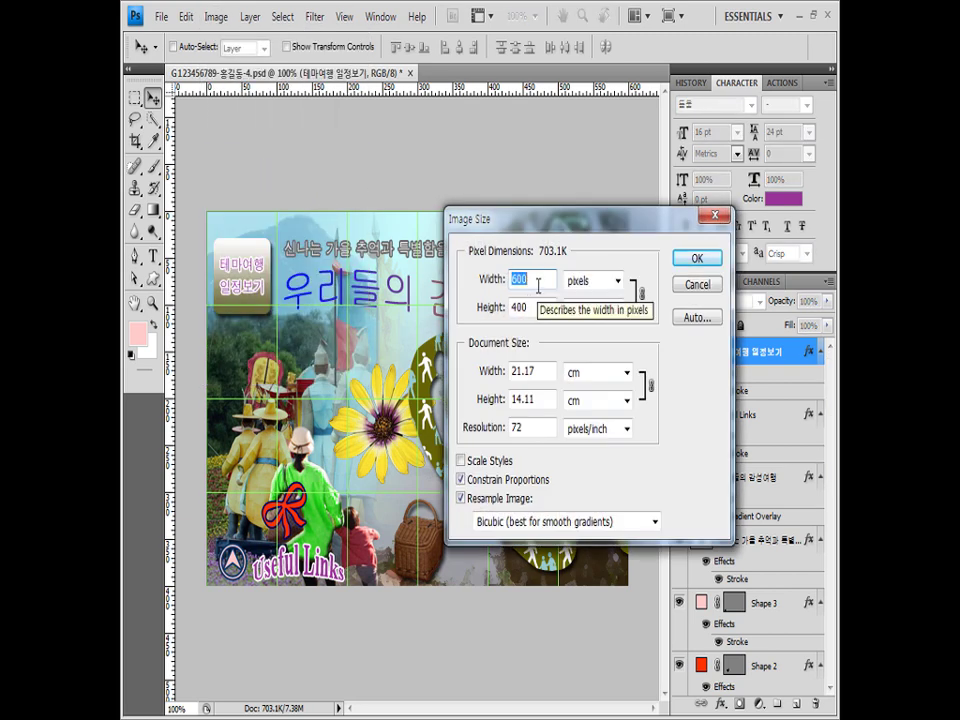
pyautogui.write('60')
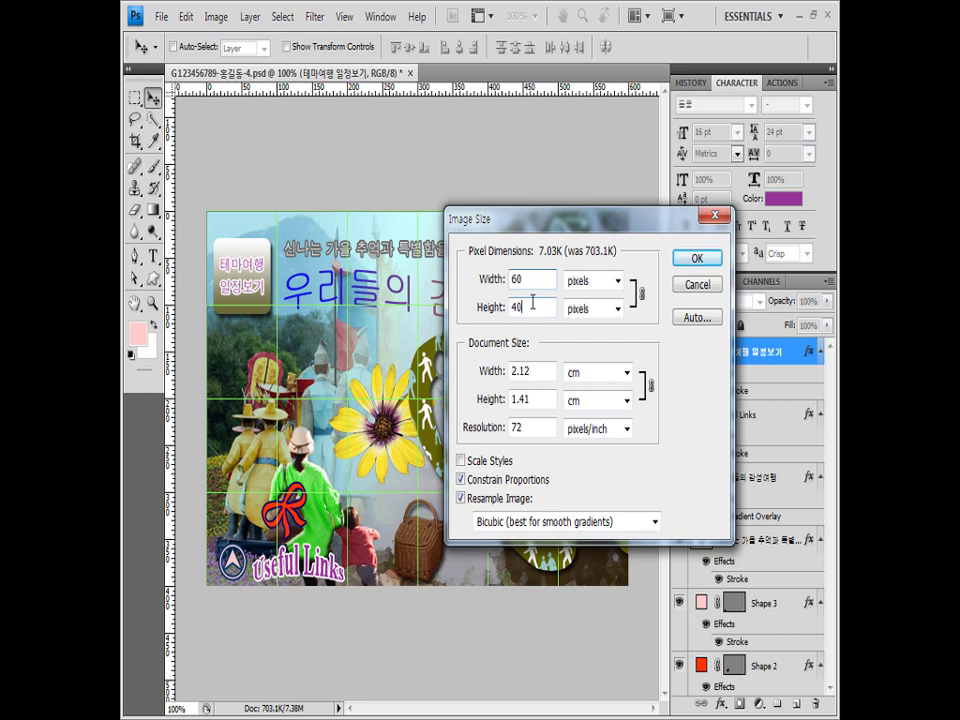
pyautogui.click(697, 258)
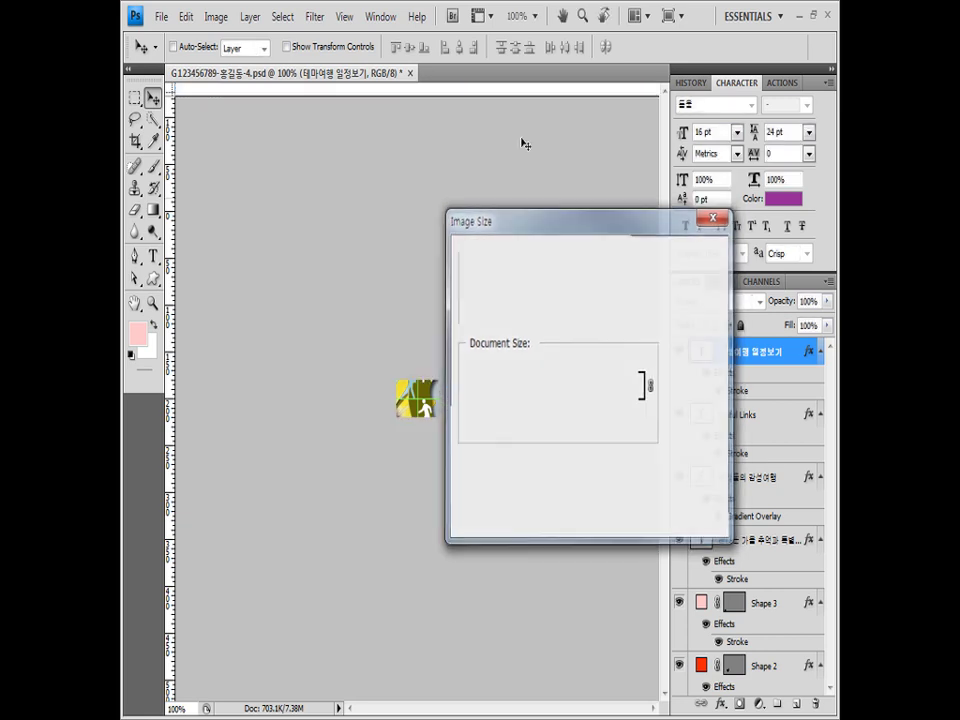
# Save the reduced composite as a layered PSD in the GTQ folder, replacing the existing file and keeping Maximize compatibility on
pyautogui.click(161, 17)
pyautogui.click(192, 268)
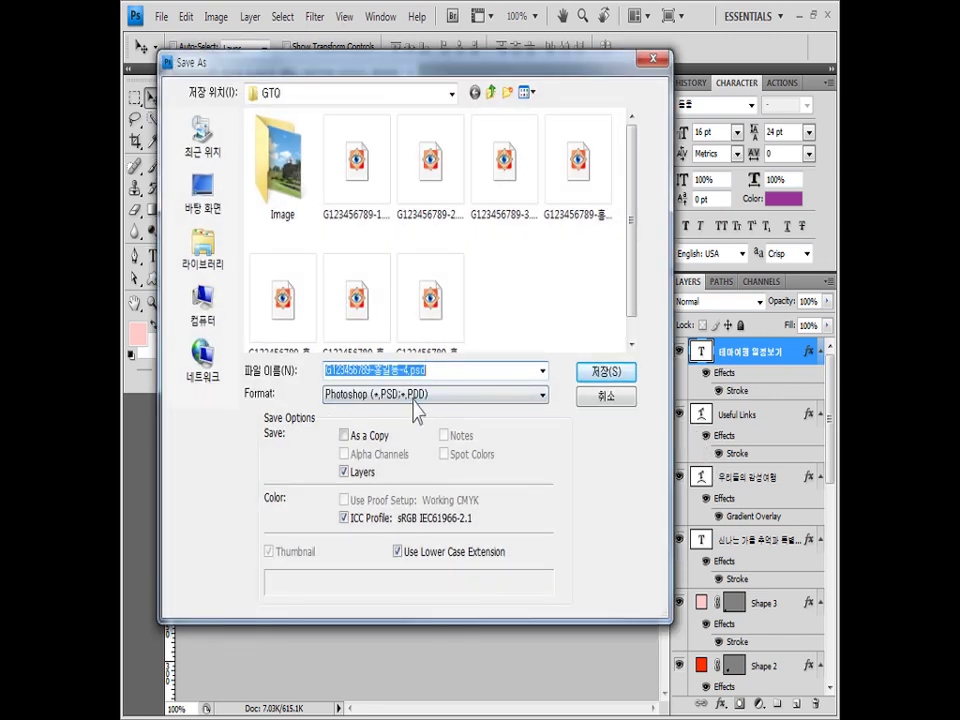
pyautogui.click(600, 375)
pyautogui.click(447, 292)
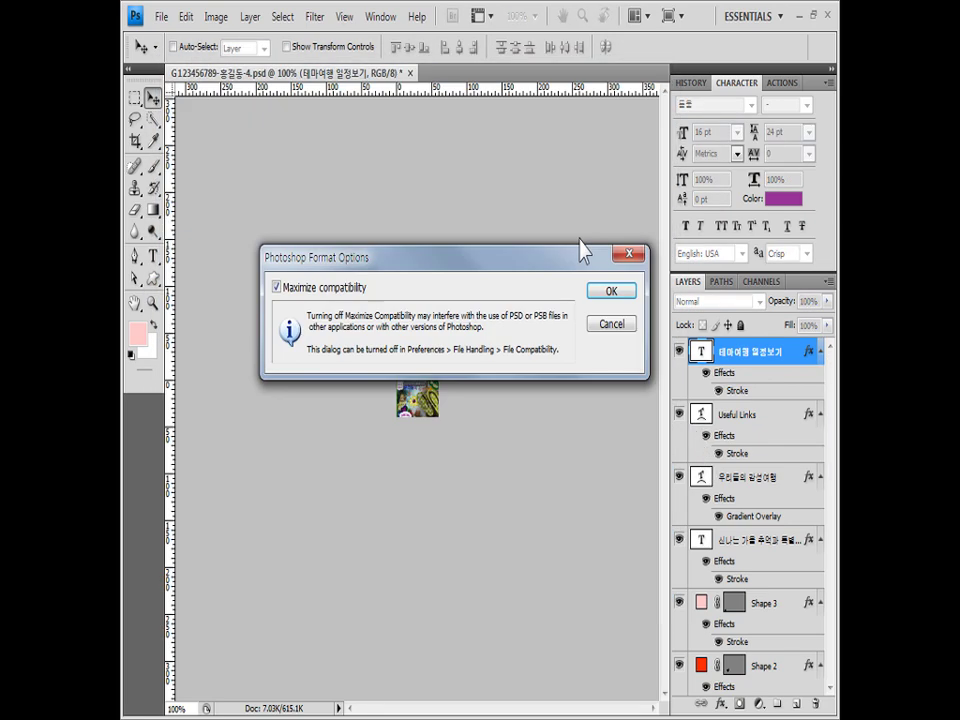
pyautogui.click(601, 294)
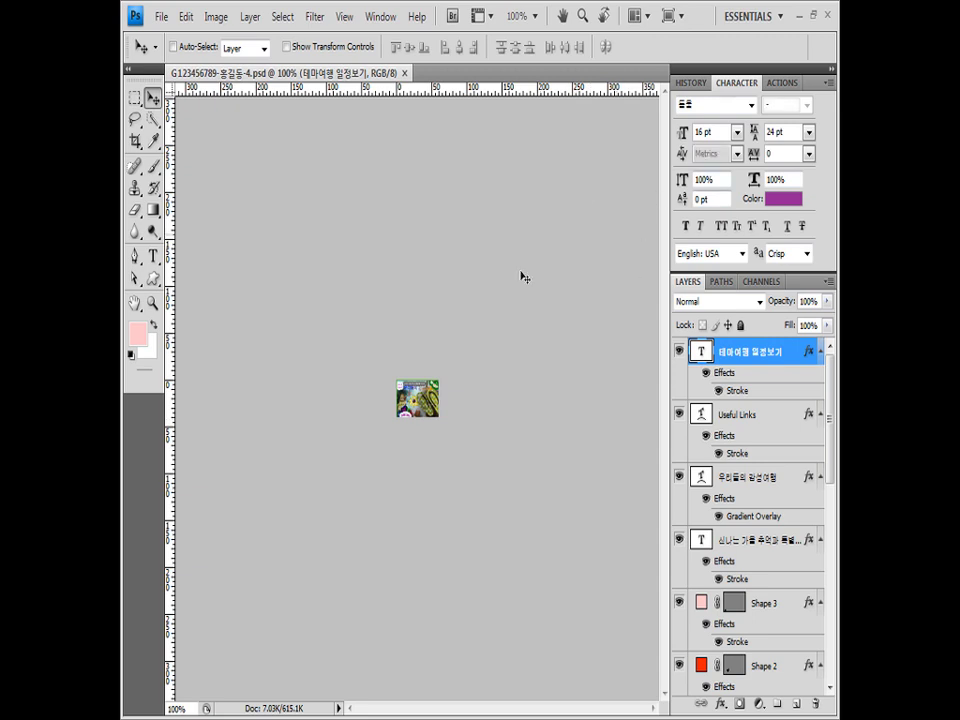
# Revert the document to the history state before the image resize, and close it without saving the changes
pyautogui.click(690, 83)
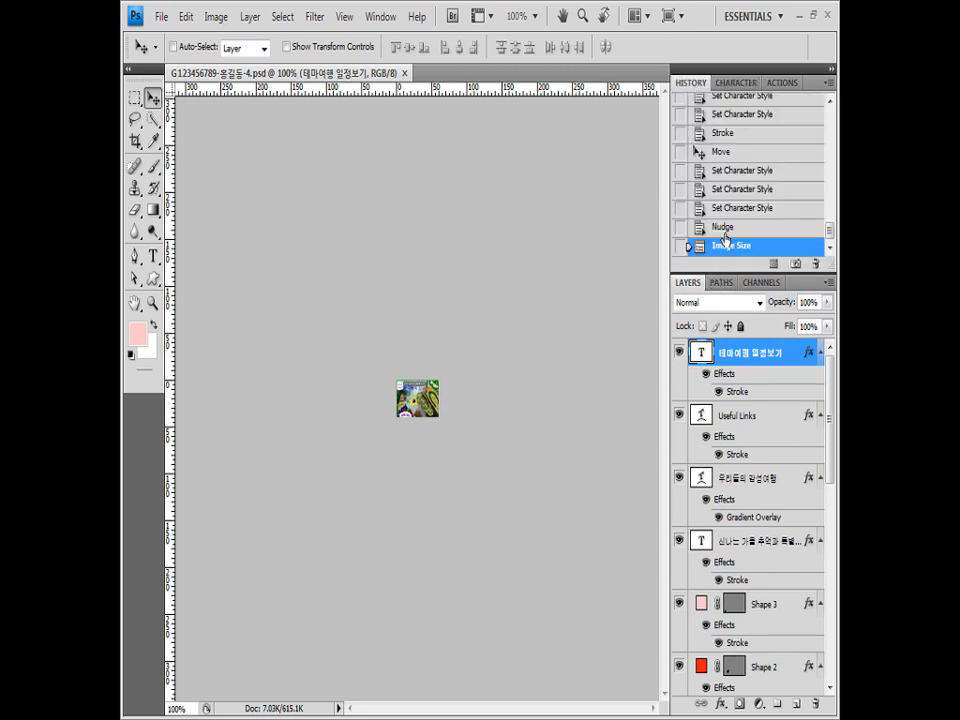
pyautogui.click(724, 229)
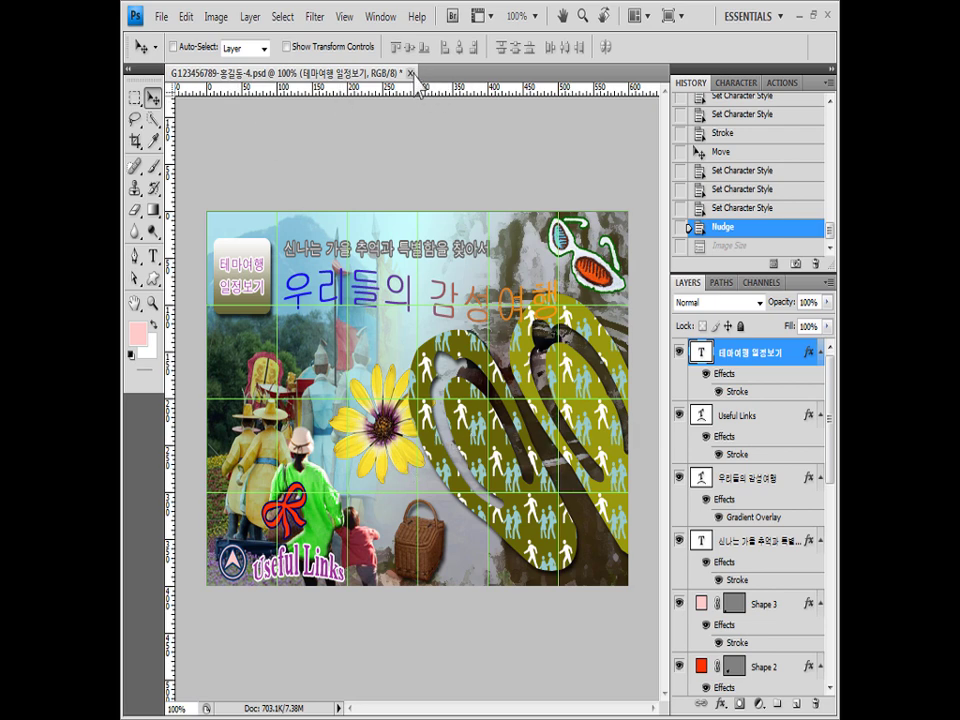
pyautogui.click(410, 73)
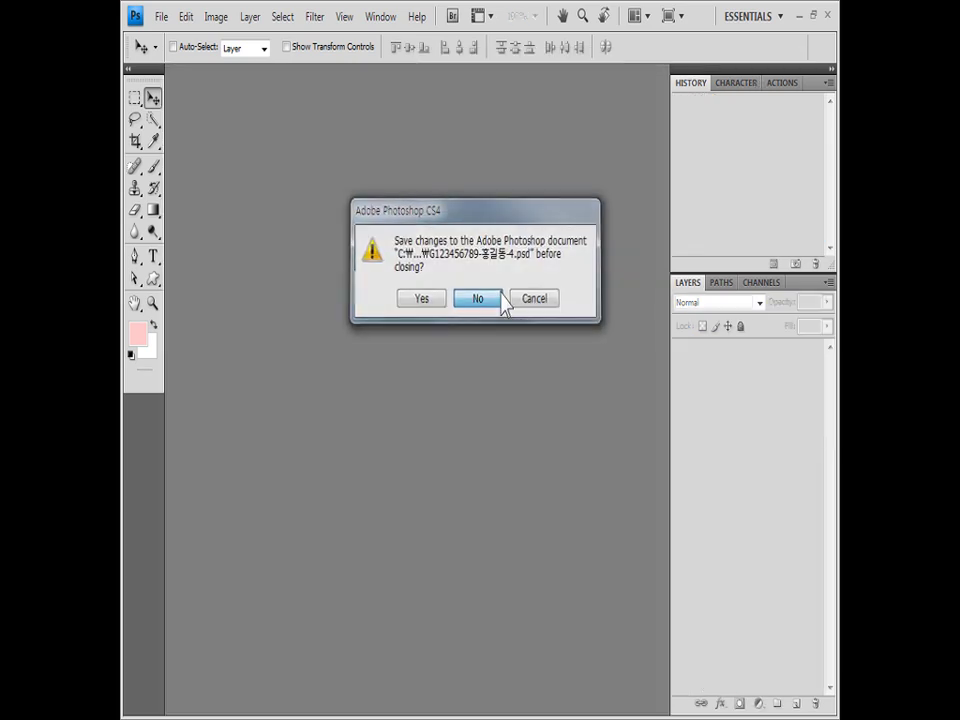
pyautogui.click(499, 300)
# Check the previews and file sizes of the first and second tasks' files in the GTQ folder without opening any
pyautogui.hotkey('ctrl', 'o')
pyautogui.click(435, 170)
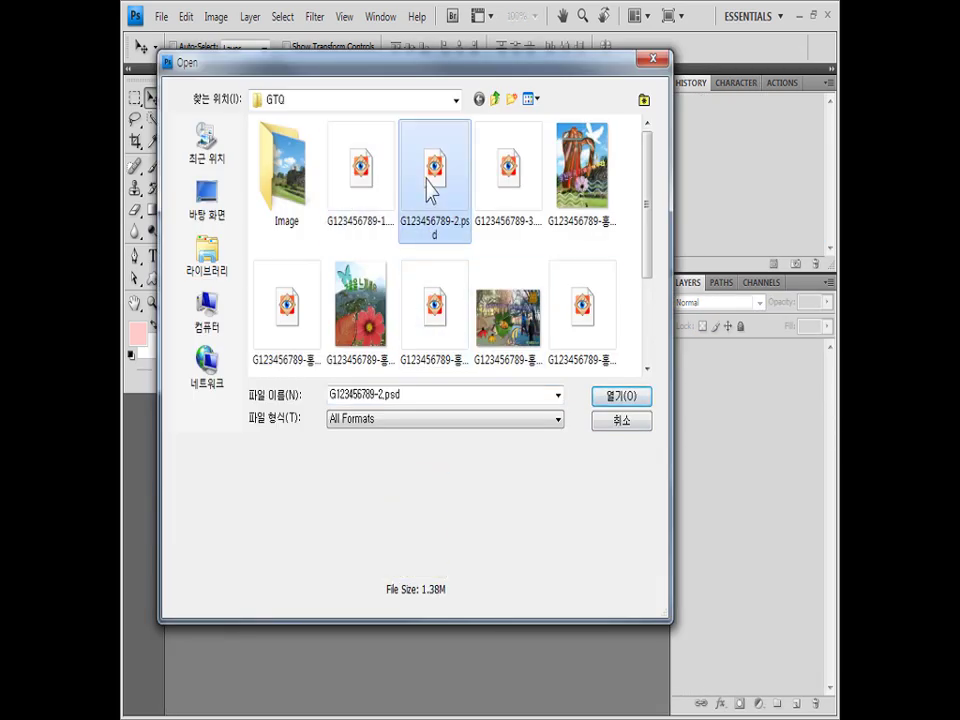
pyautogui.click(373, 189)
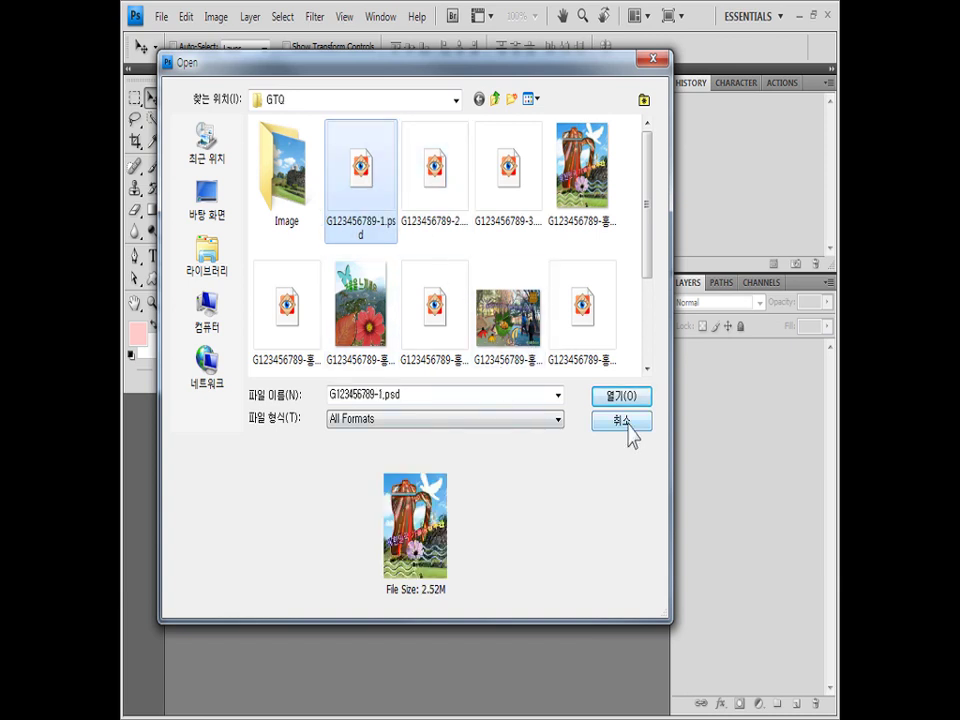
pyautogui.click(616, 221)
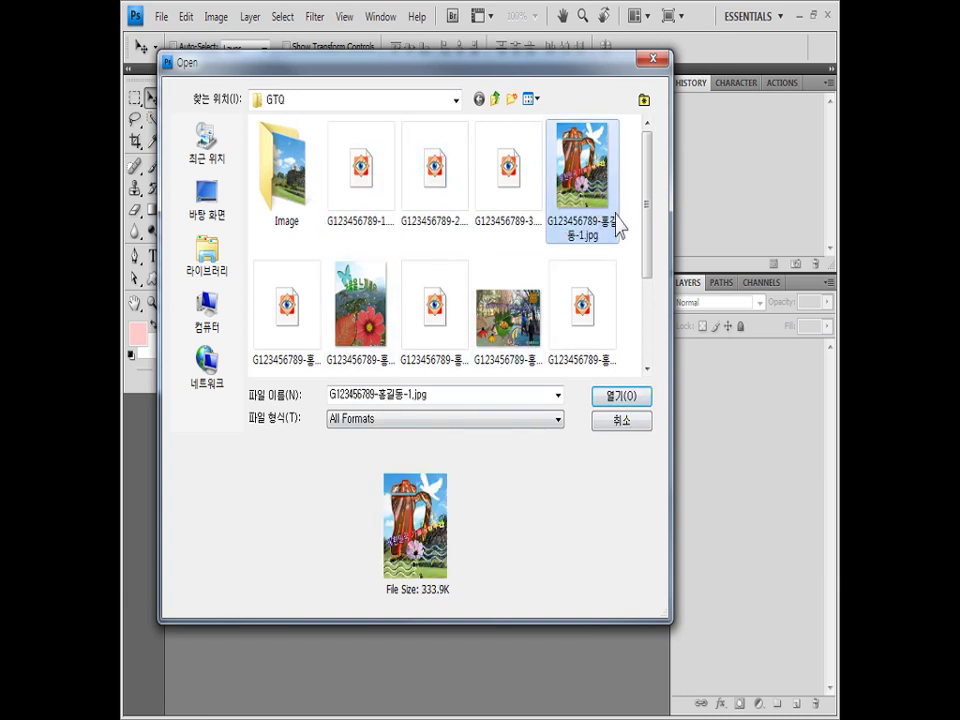
pyautogui.moveTo(647, 251); pyautogui.dragTo(651, 266)
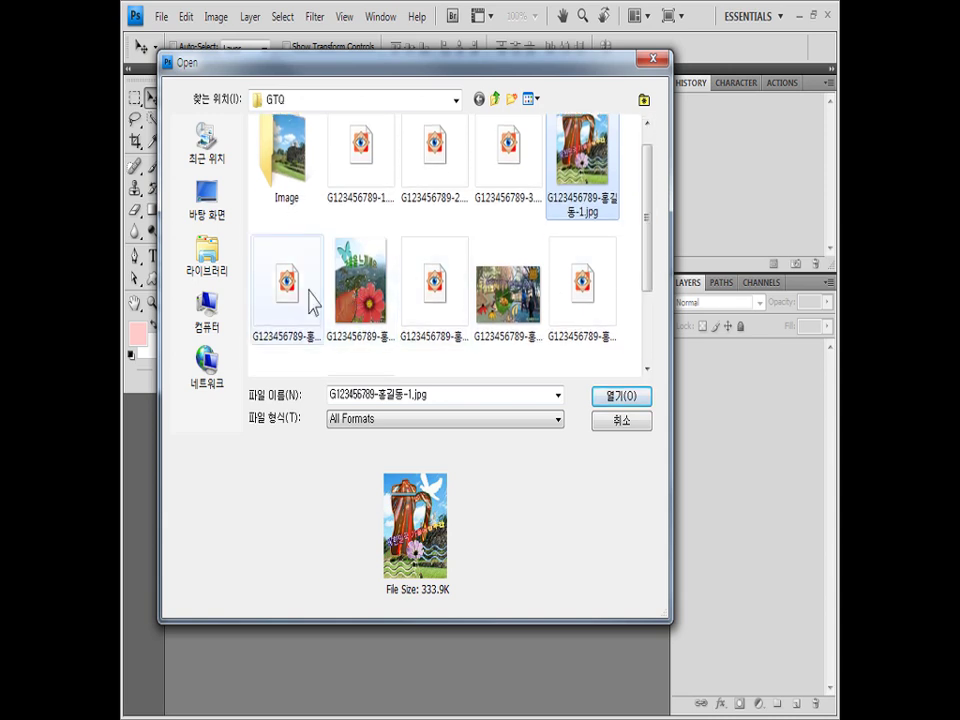
pyautogui.click(312, 300)
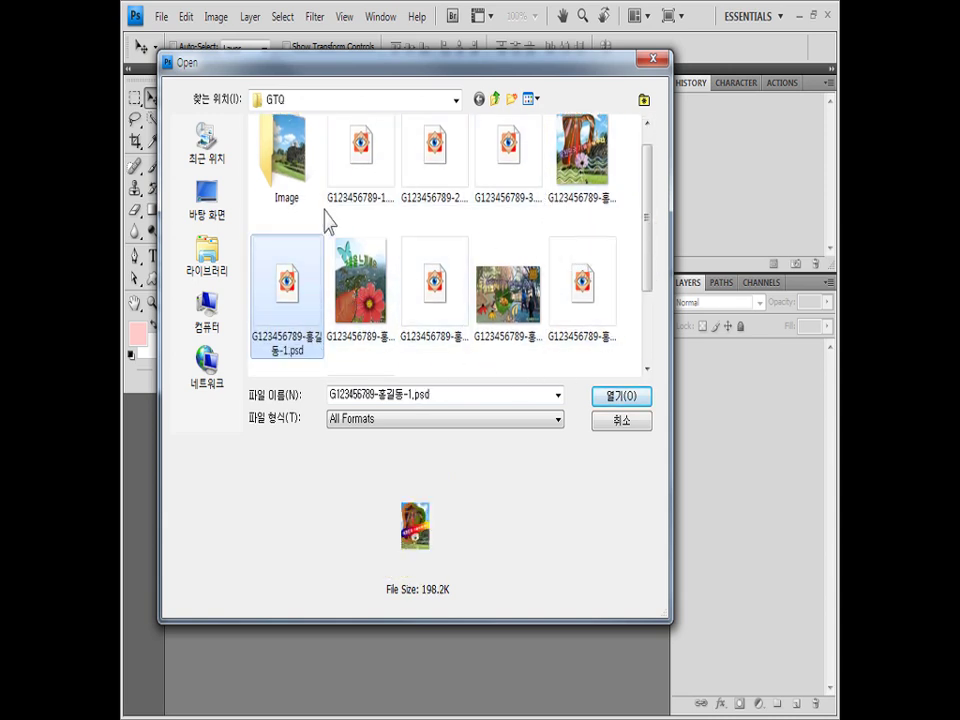
pyautogui.click(643, 427)
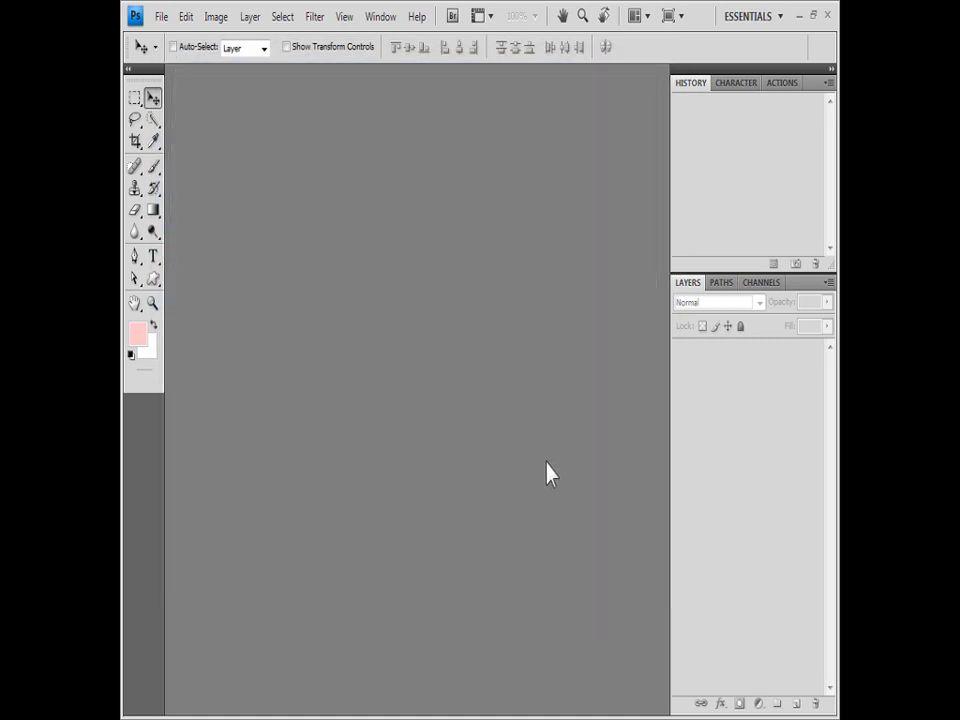